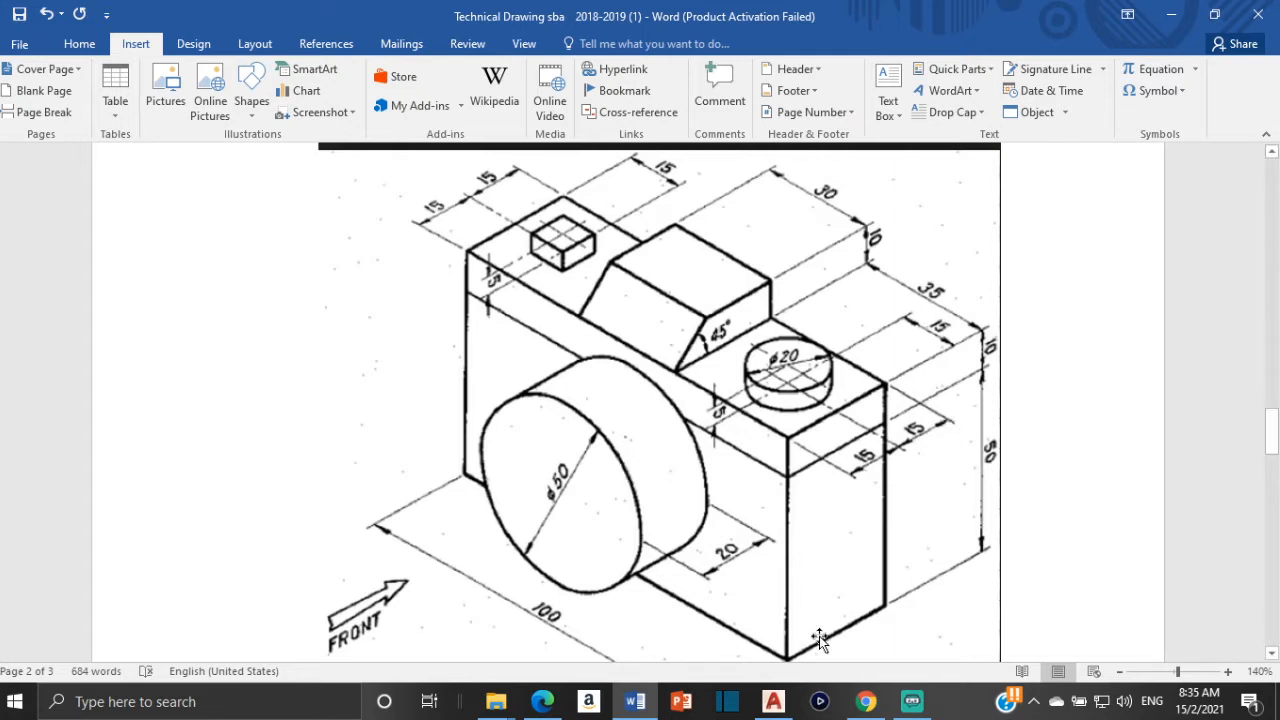
# Switch to Chrome and read the Wikipedia article on oblique projection, including its cavalier and cabinet projection sections
pyautogui.click(864, 703)
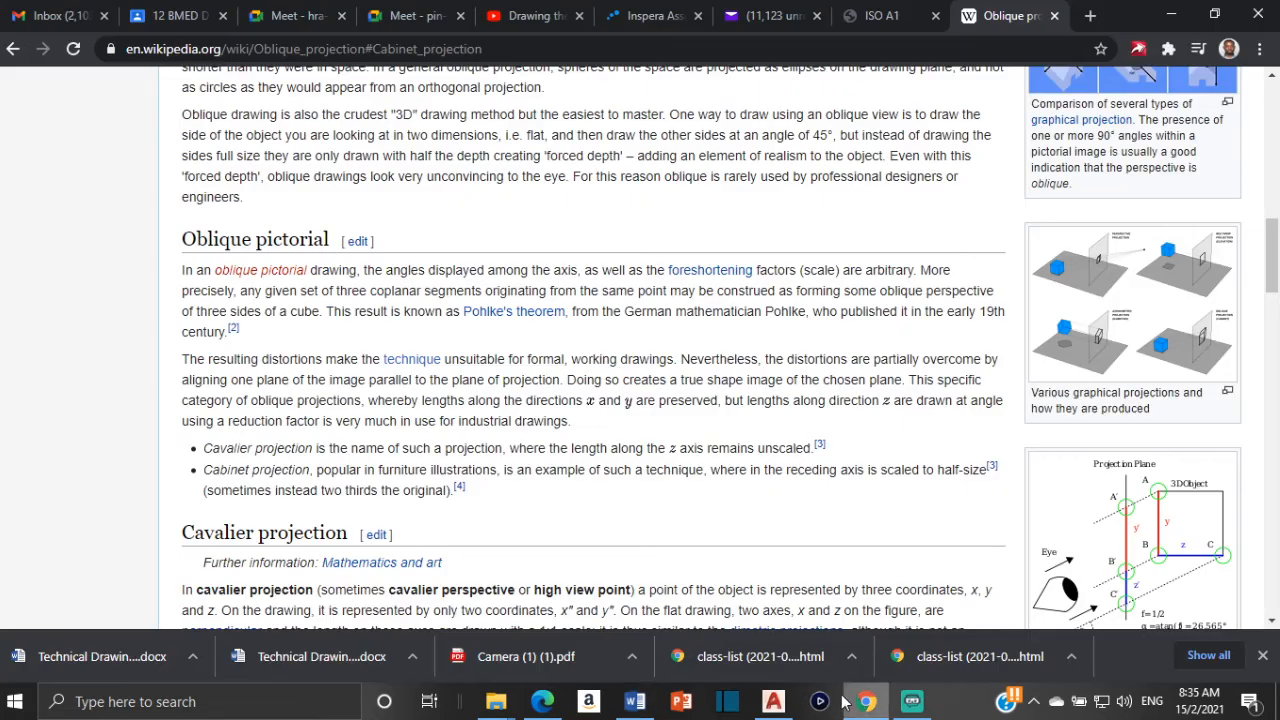
pyautogui.scroll(3, 580, 392)
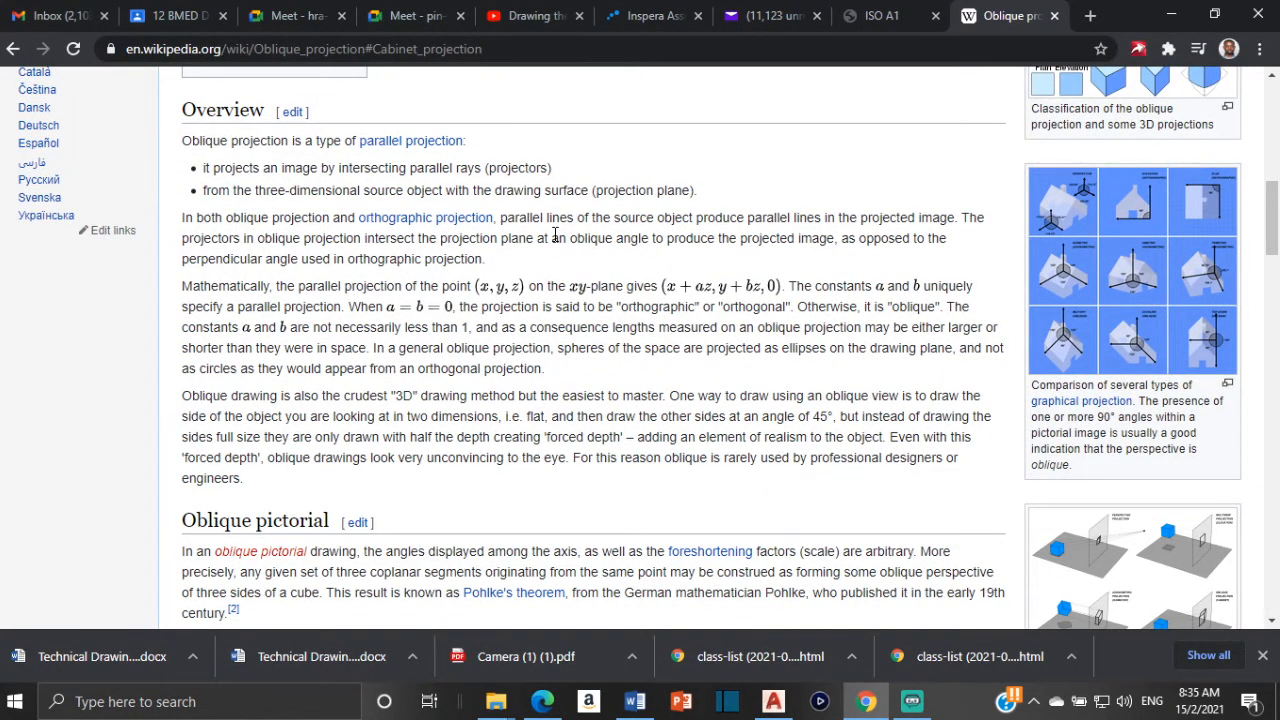
pyautogui.scroll(3, 555, 237)
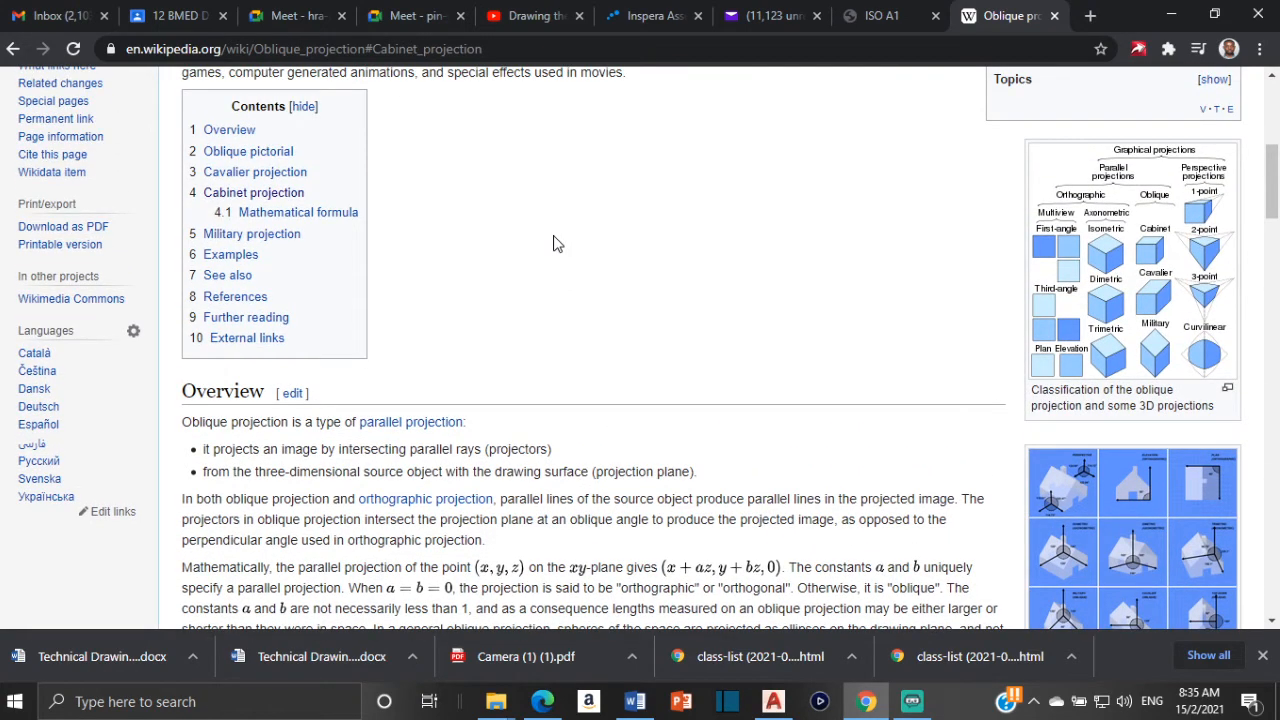
pyautogui.scroll(1, 557, 243)
pyautogui.scroll(2, 557, 243)
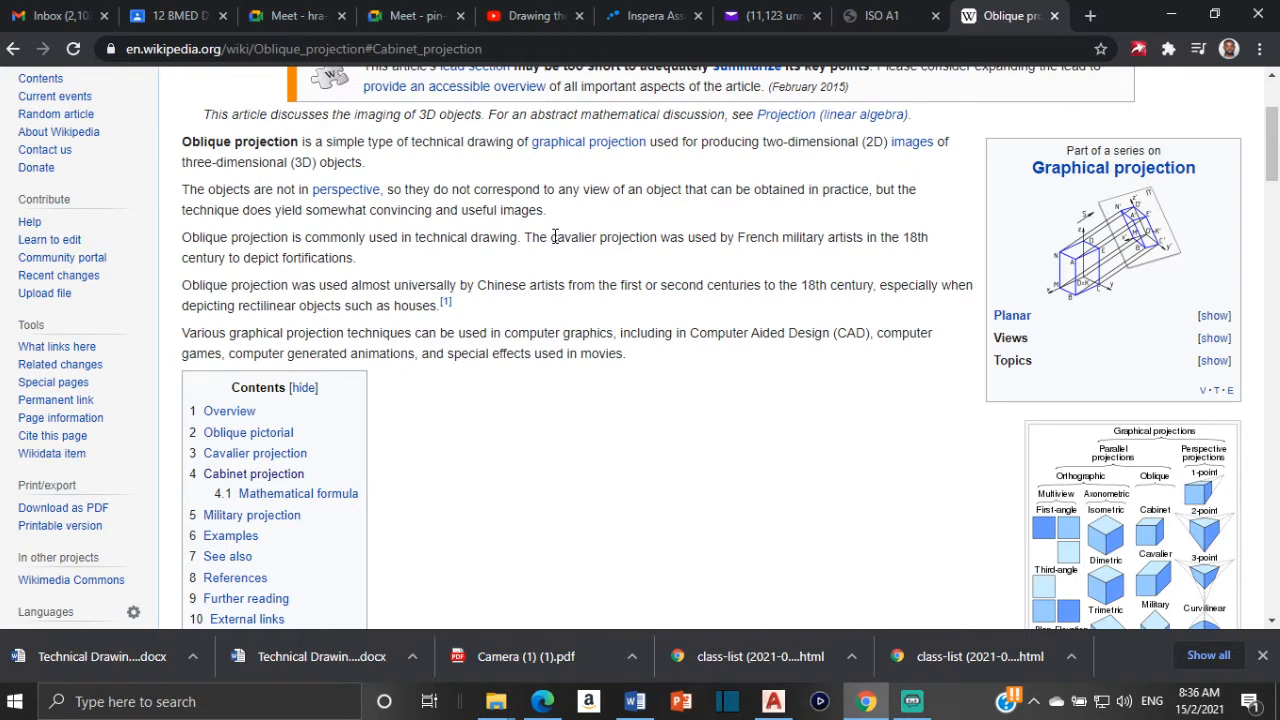
pyautogui.scroll(-1, 554, 237)
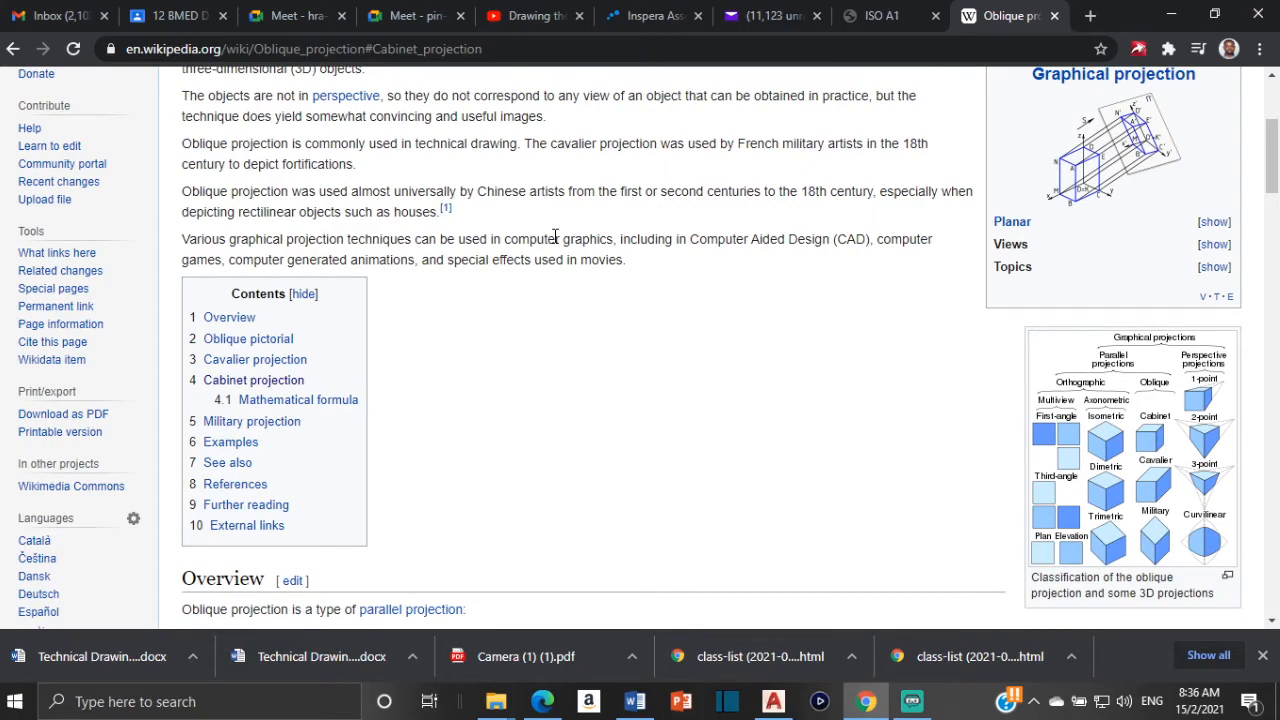
pyautogui.scroll(-5, 555, 237)
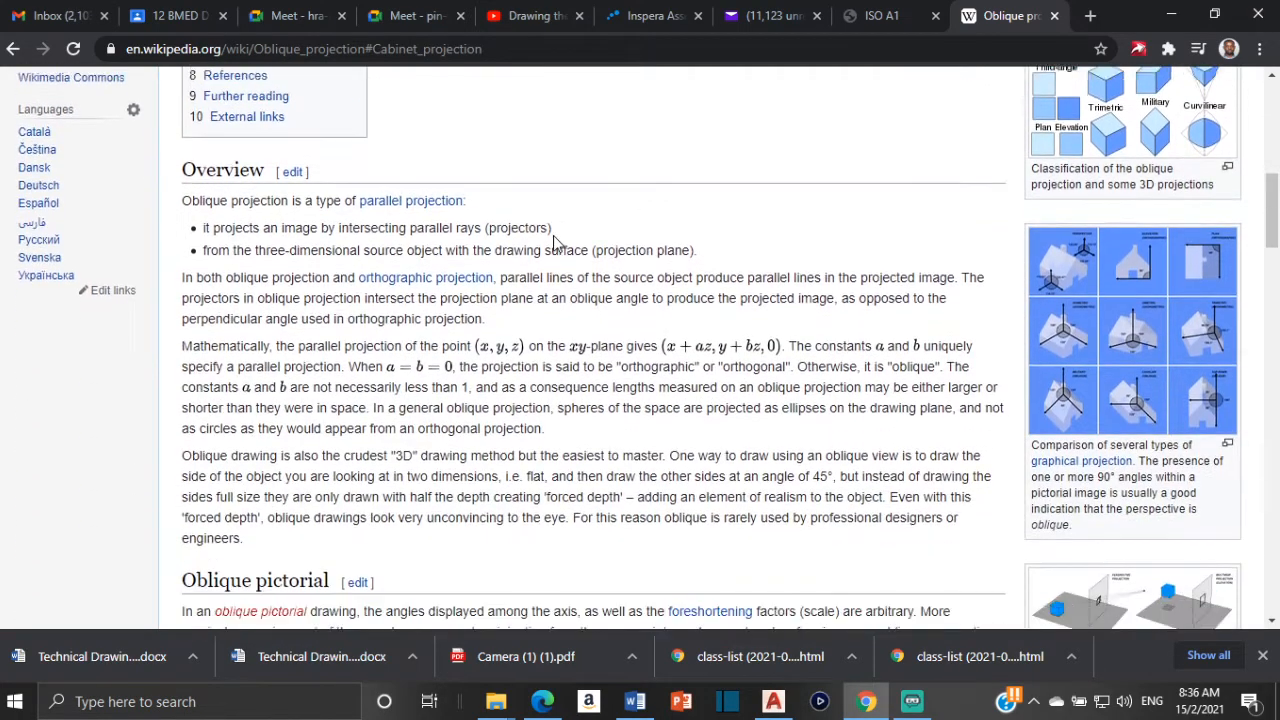
pyautogui.scroll(-6, 555, 237)
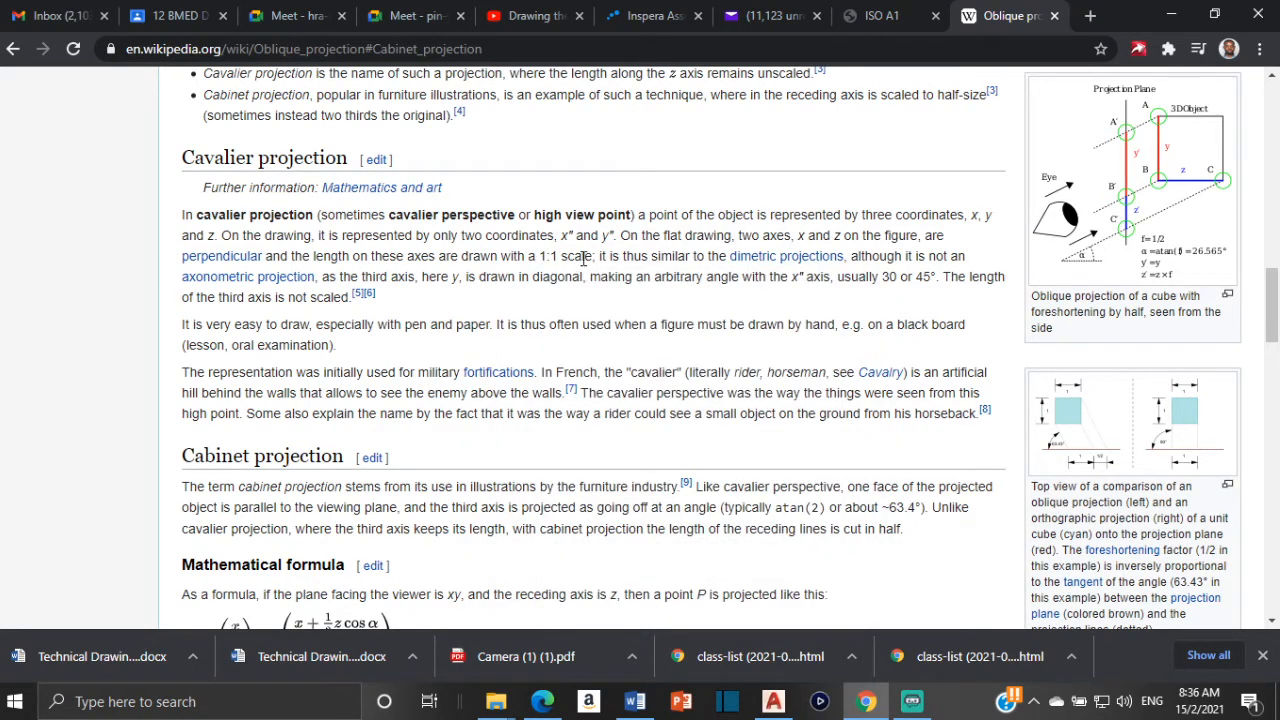
pyautogui.scroll(-2, 590, 258)
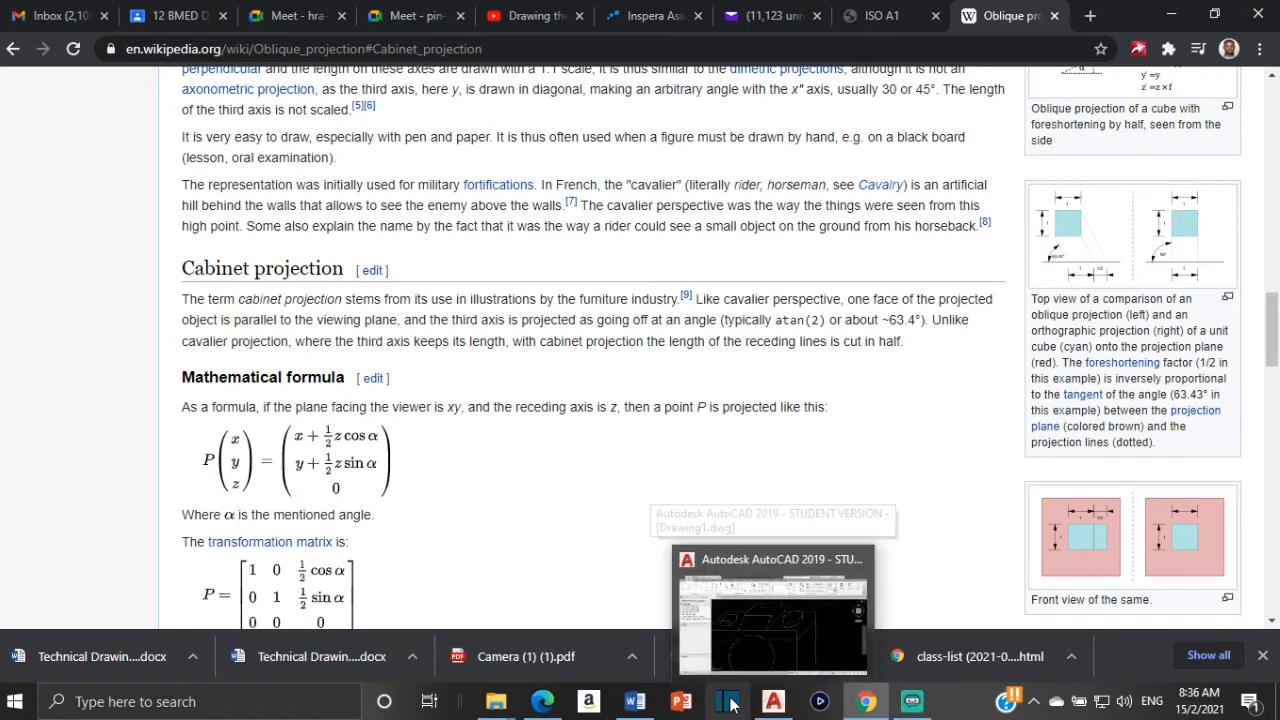
# Switch to the Word document and study the dimensioned isometric drawing of the camera
pyautogui.moveTo(630, 705)
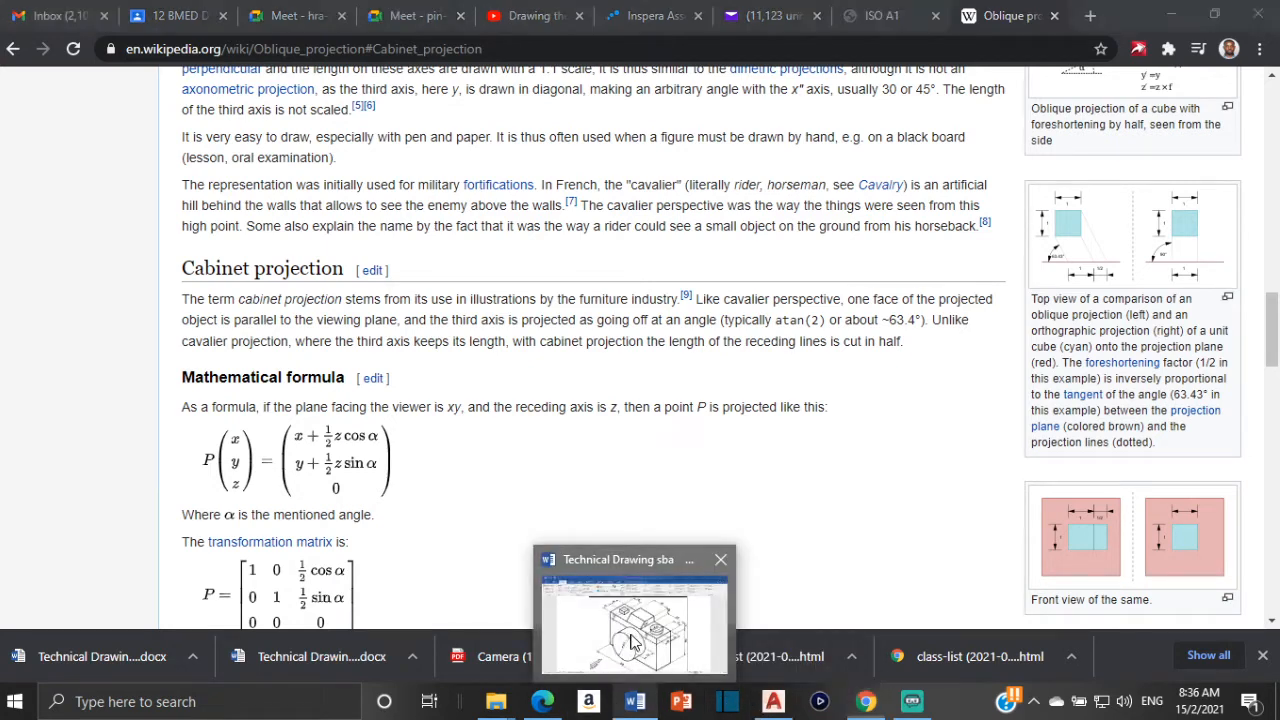
pyautogui.click(680, 612)
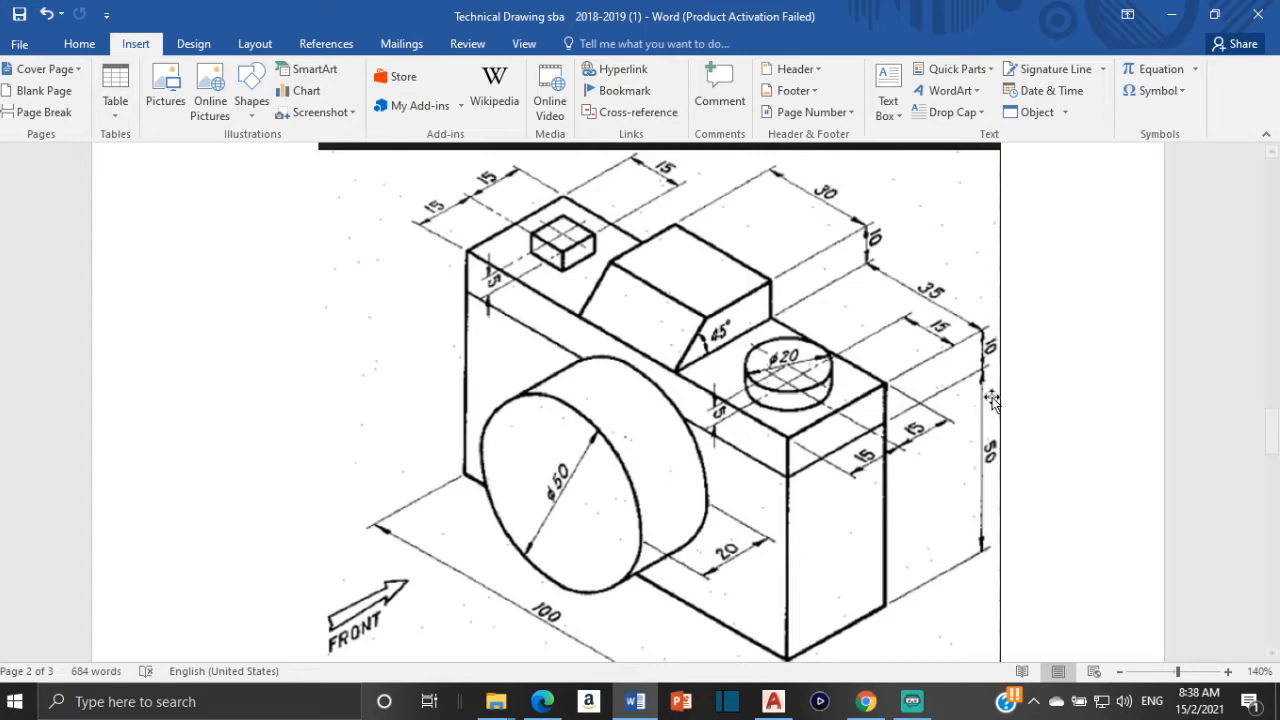
# Switch to AutoCAD and examine the finished oblique drawing of the camera, including its front face, lens circle and top details
pyautogui.moveTo(773, 701)
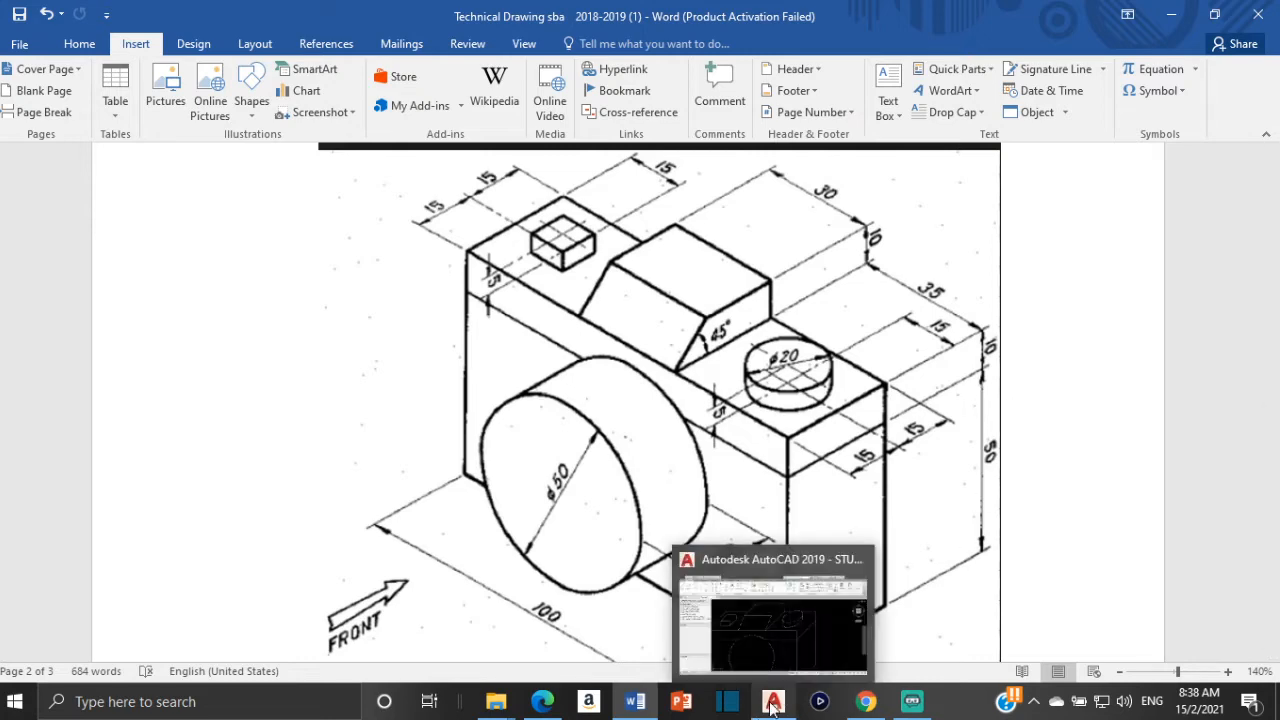
pyautogui.click(774, 601)
pyautogui.scroll(-3, 480, 372)
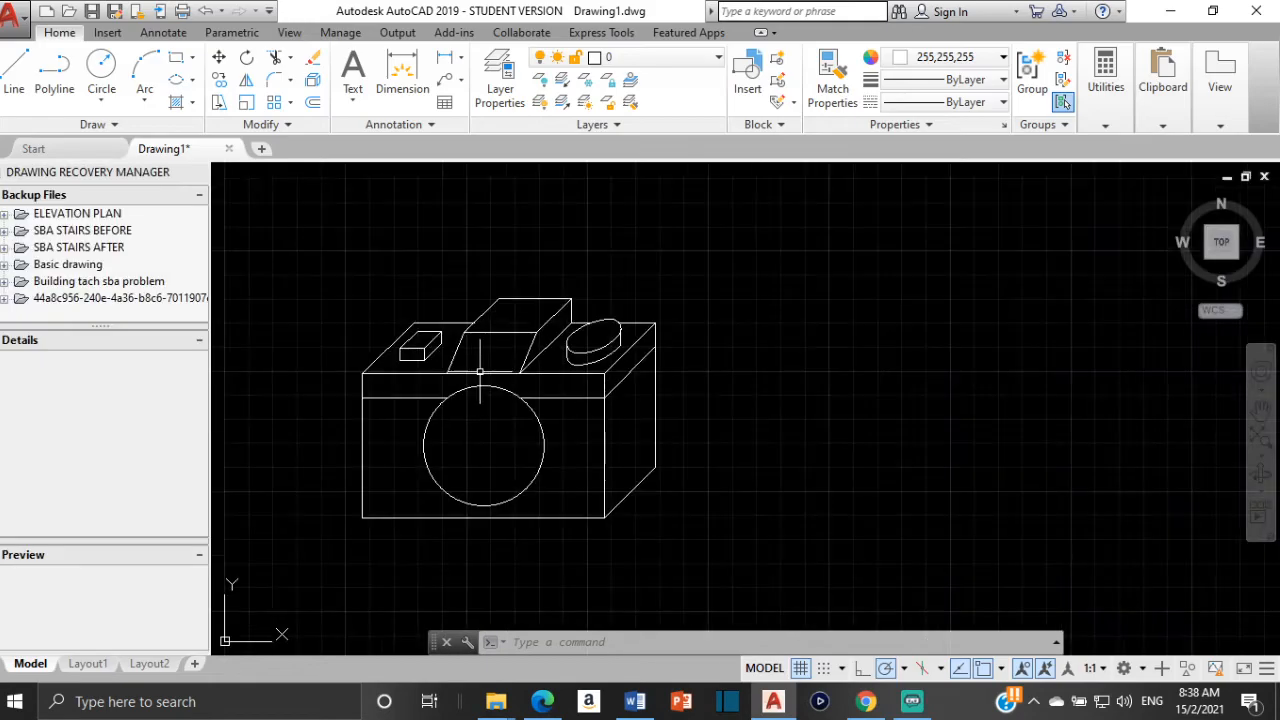
pyautogui.scroll(2, 521, 436)
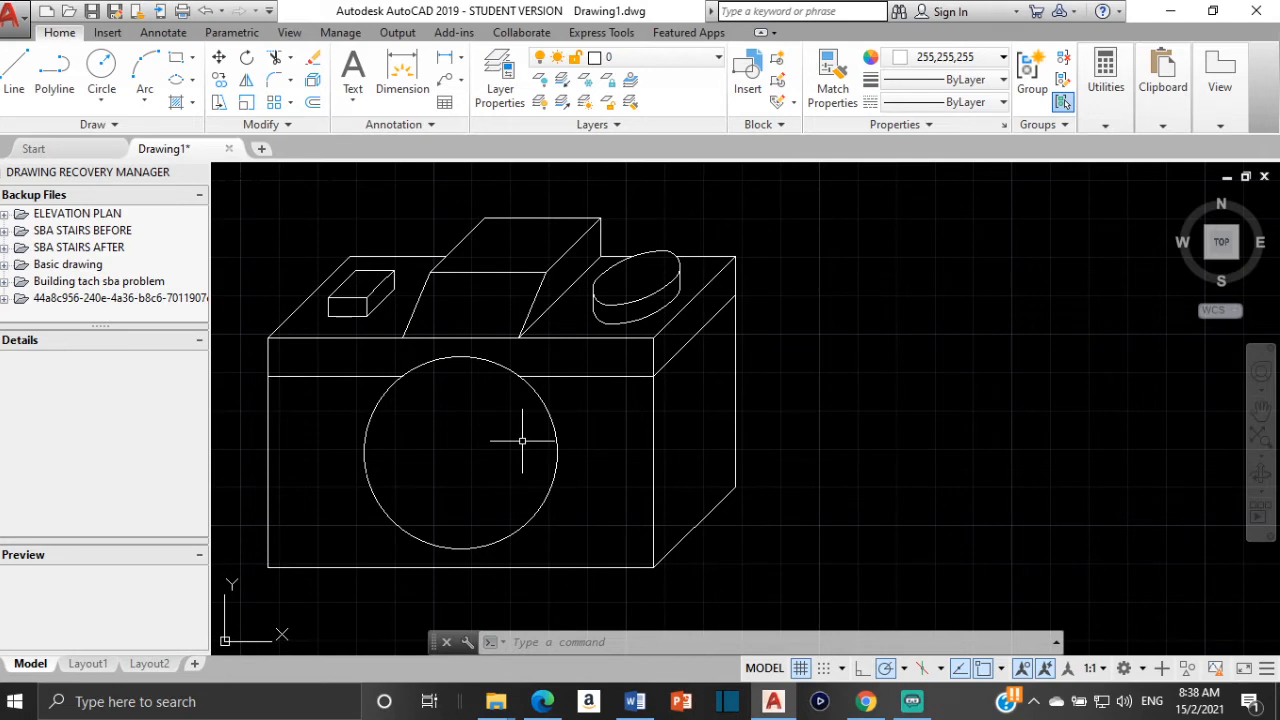
pyautogui.scroll(-5, 522, 441)
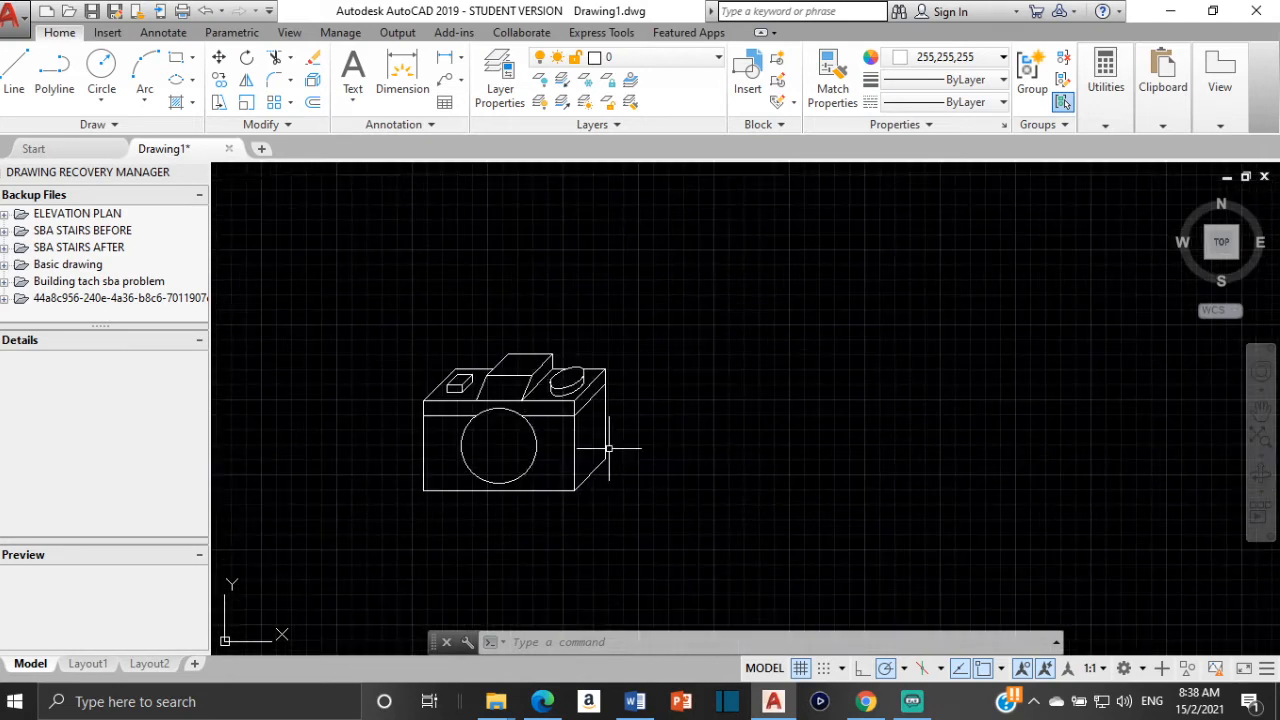
pyautogui.moveTo(583, 441); pyautogui.dragTo(441, 382, button='middle')
pyautogui.scroll(4, 511, 405)
pyautogui.scroll(-4, 490, 331)
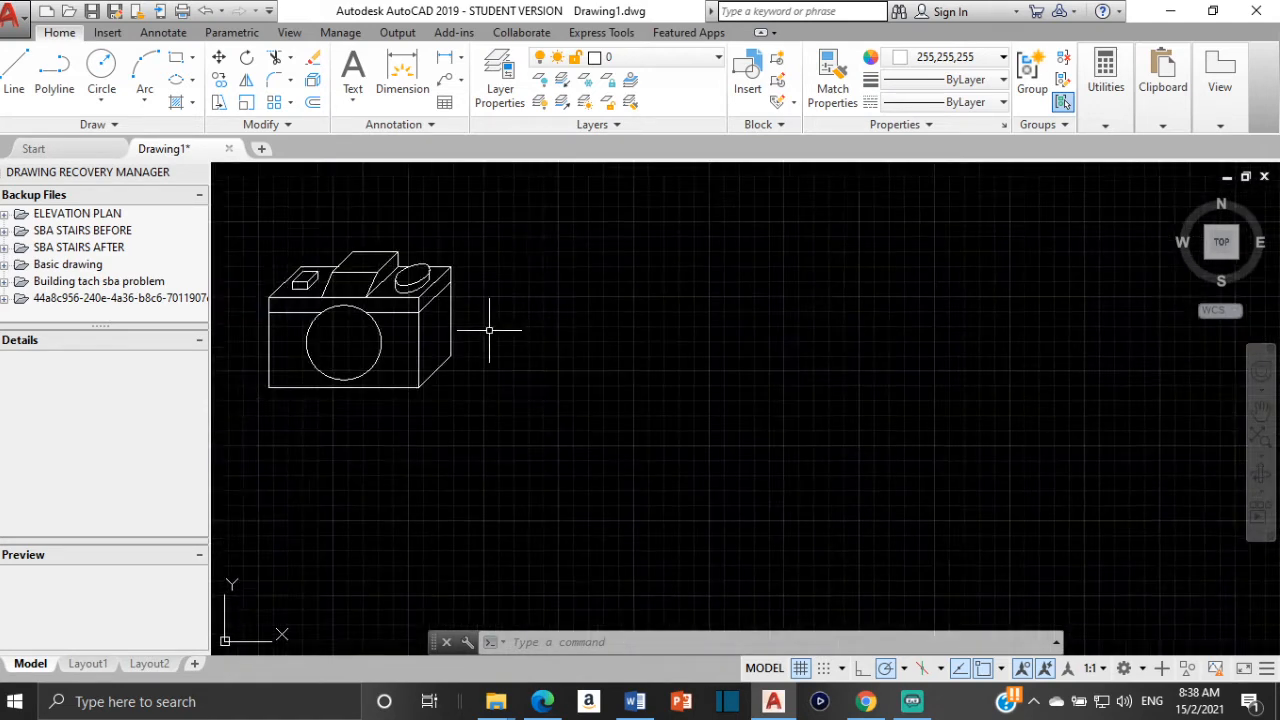
pyautogui.moveTo(489, 330); pyautogui.dragTo(439, 317, button='middle')
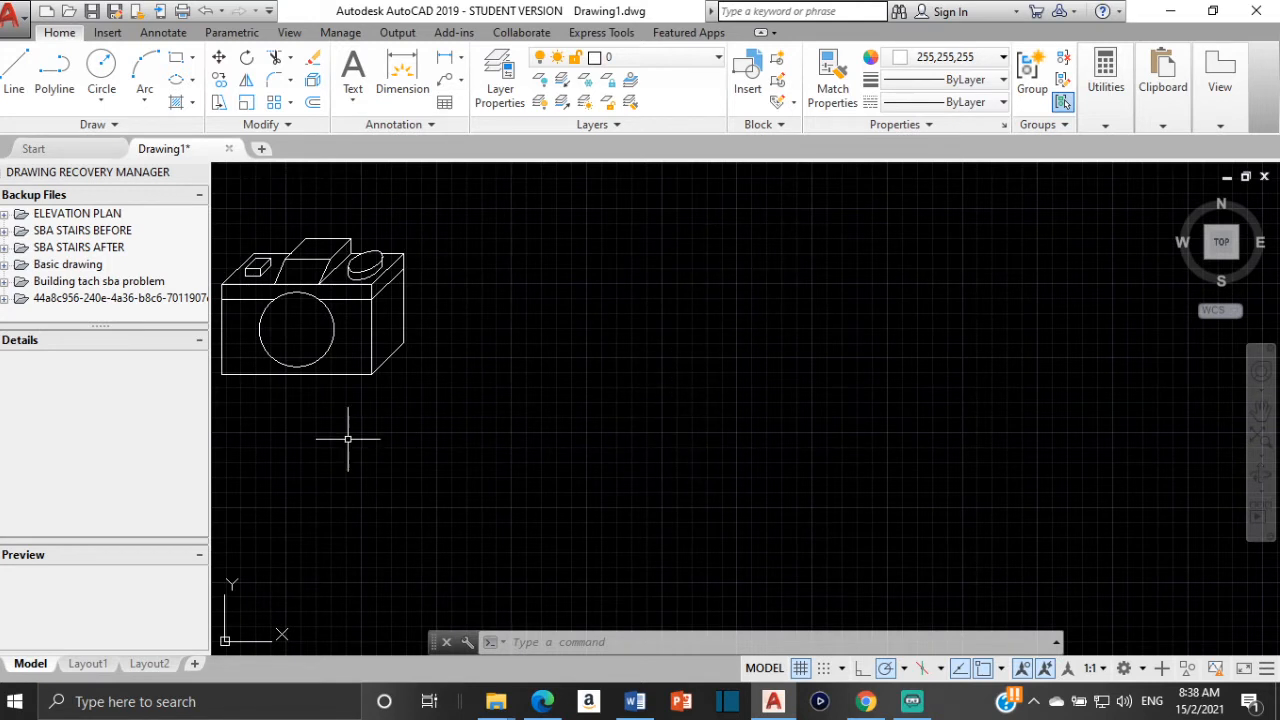
pyautogui.scroll(4, 337, 432)
pyautogui.moveTo(304, 417); pyautogui.dragTo(649, 457, button='middle')
pyautogui.scroll(-4, 399, 313)
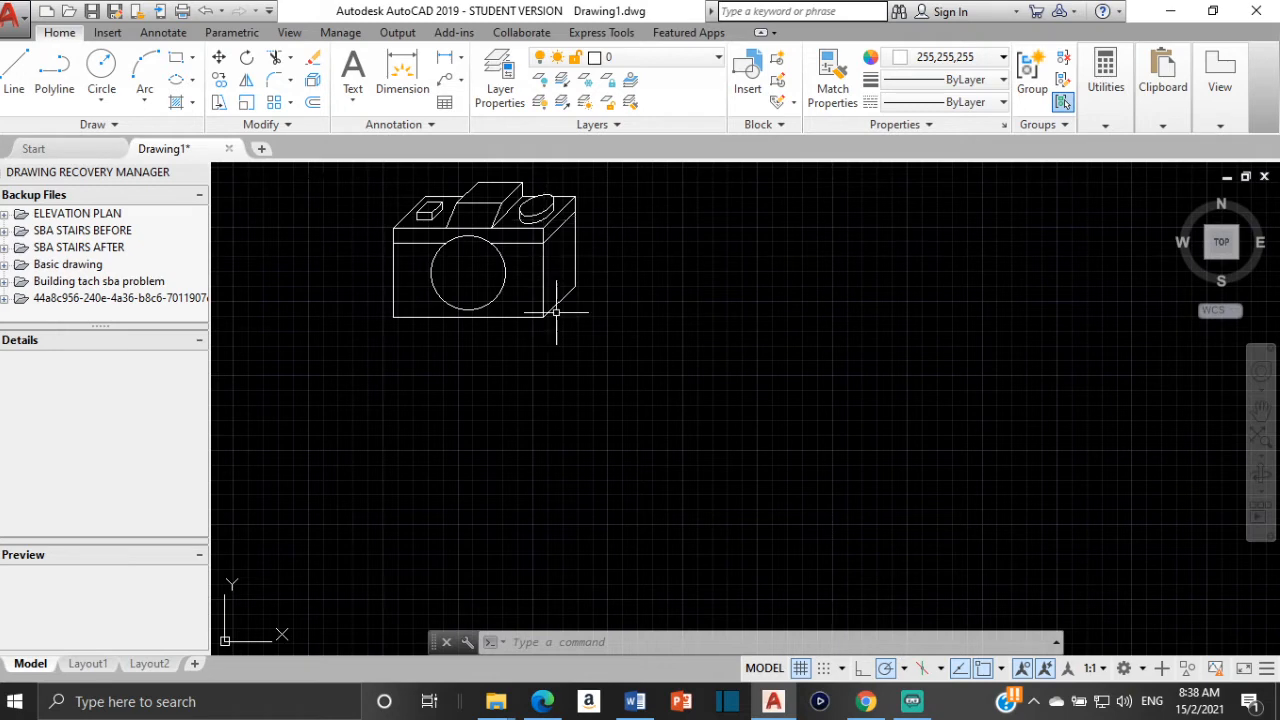
pyautogui.scroll(2, 550, 321)
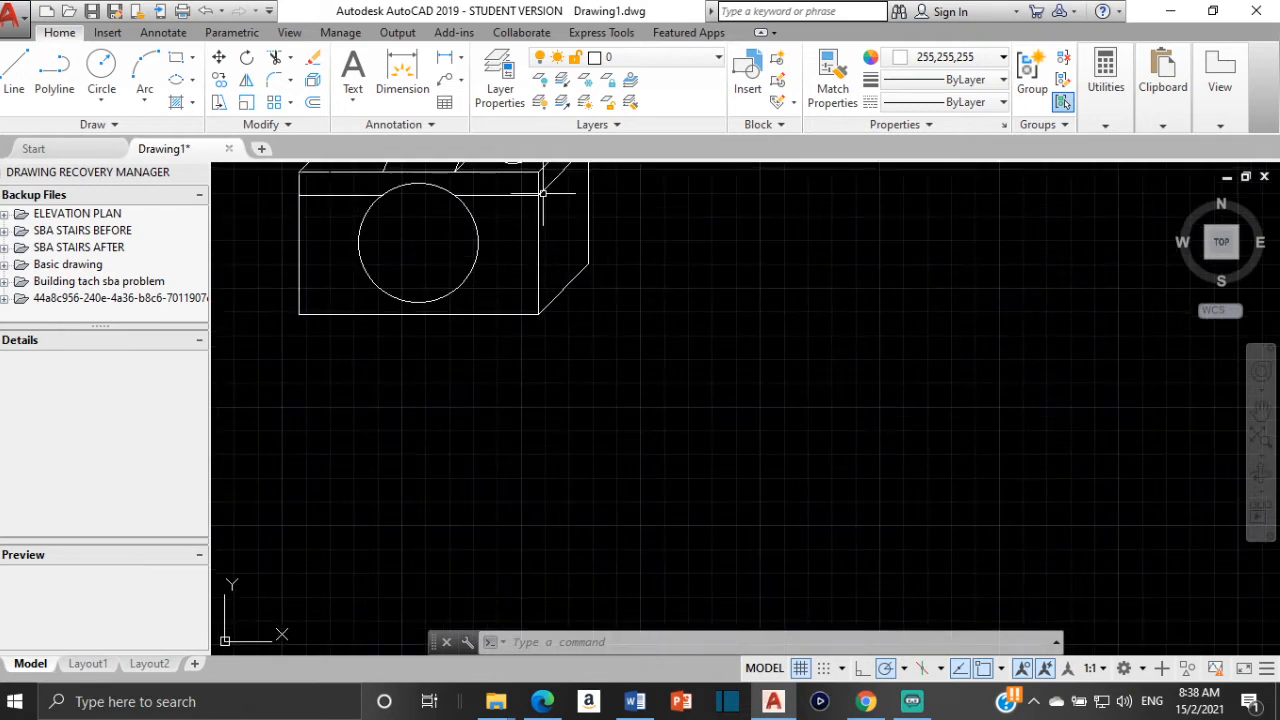
pyautogui.scroll(-2, 630, 262)
pyautogui.moveTo(617, 277); pyautogui.dragTo(604, 366, button='middle')
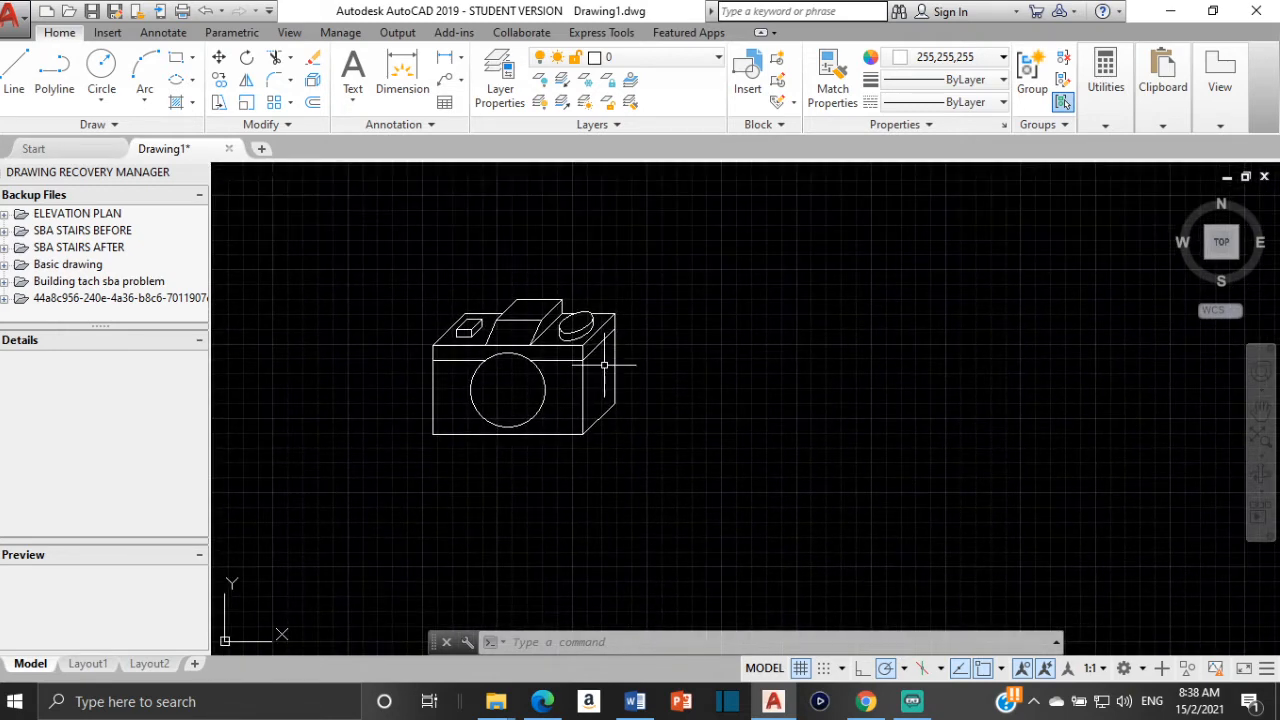
pyautogui.scroll(2, 603, 365)
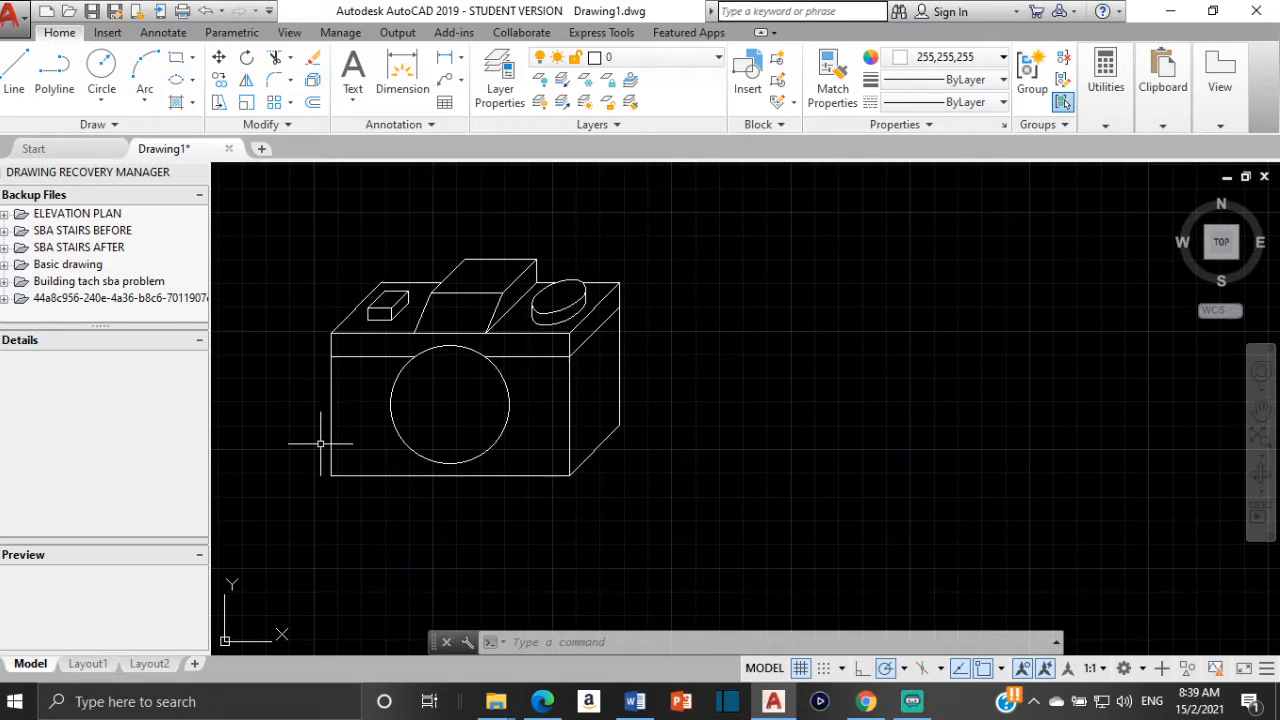
# Draw a rectangle 100 wide and 50 high in the empty space to the right of the finished camera for the front face
pyautogui.click(7, 76)
pyautogui.scroll(-2, 712, 222)
pyautogui.moveTo(712, 222); pyautogui.dragTo(370, 138, button='middle')
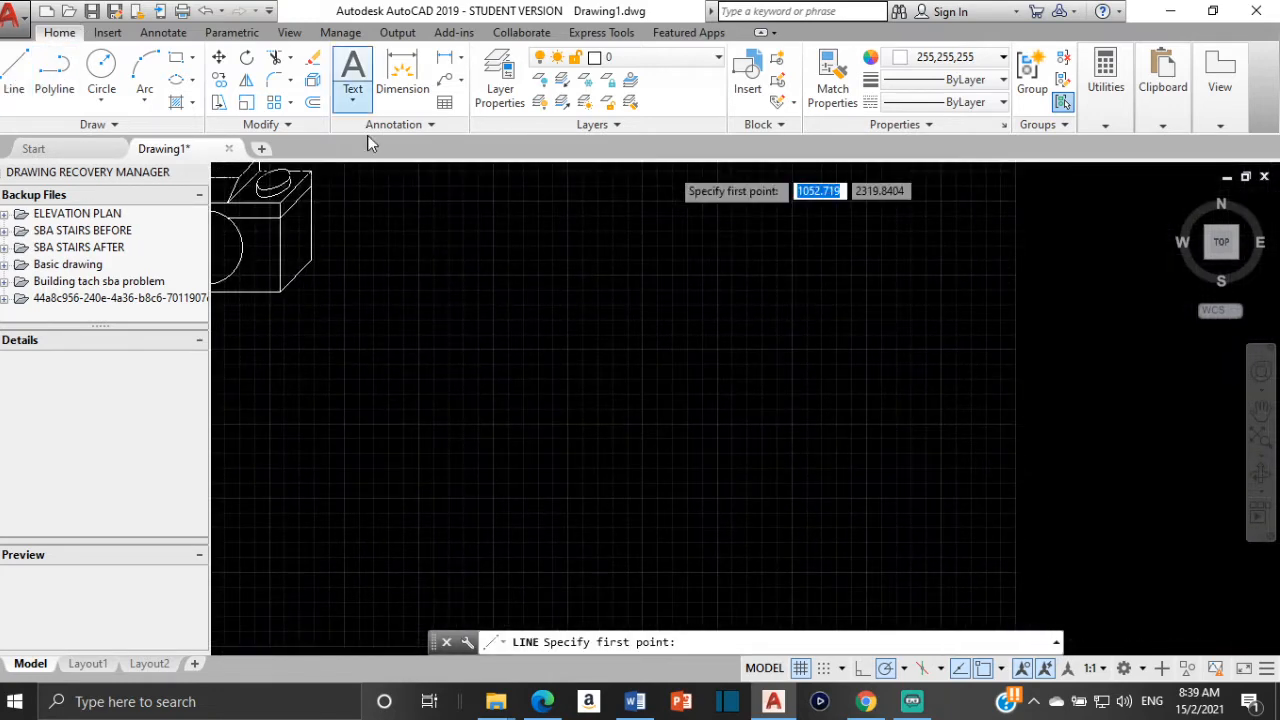
pyautogui.click(176, 57)
pyautogui.moveTo(440, 282)
pyautogui.mouseDown(button='middle')
pyautogui.moveTo(438, 268)
pyautogui.moveTo(490, 355)
pyautogui.mouseUp(button='middle')
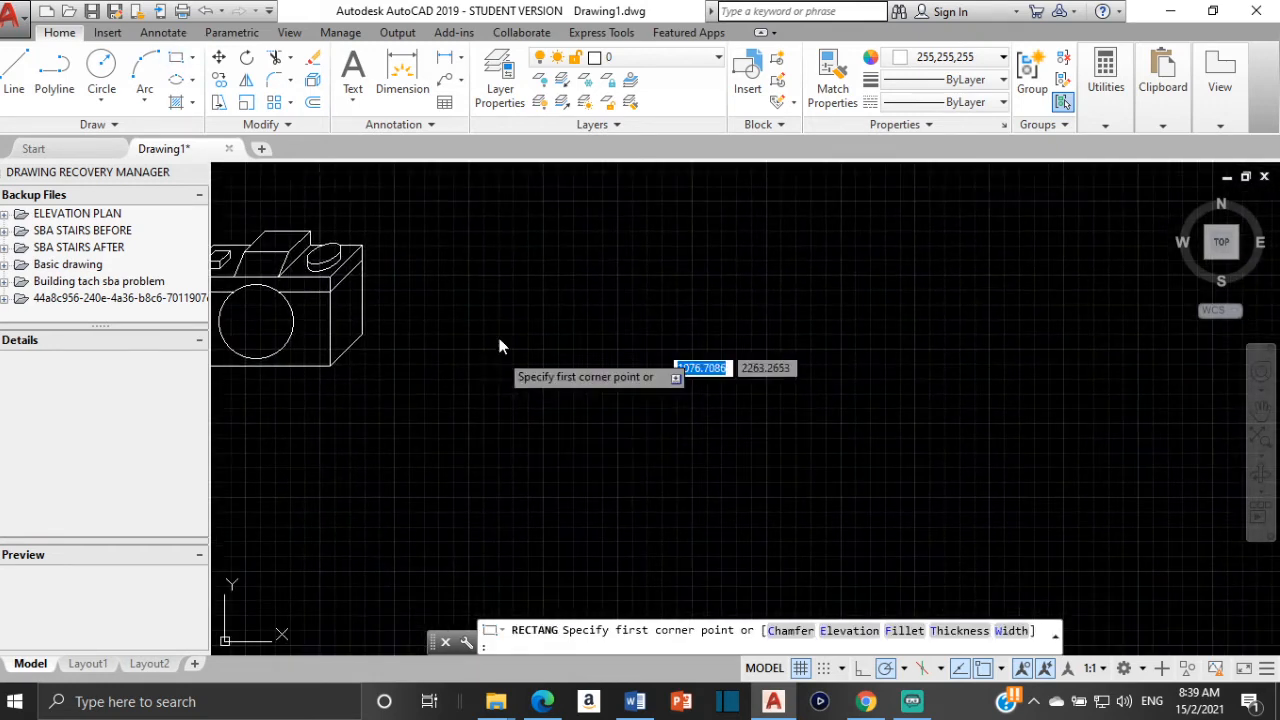
pyautogui.click(582, 264)
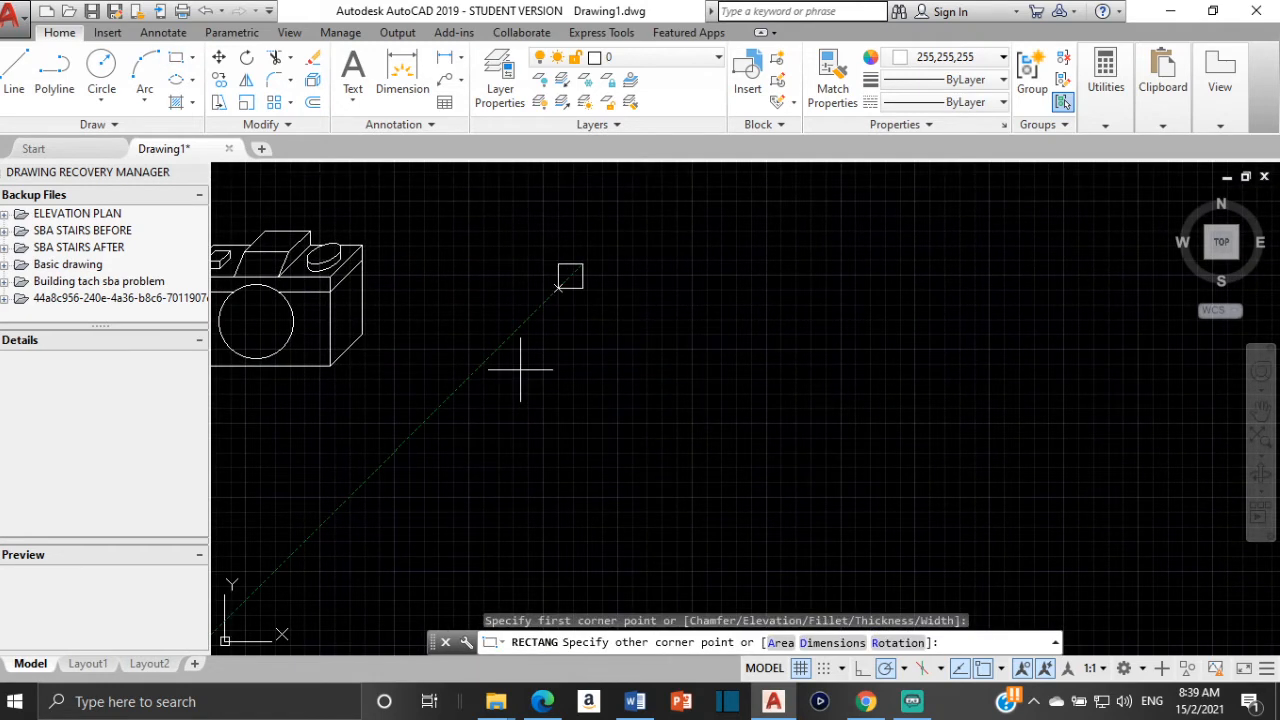
pyautogui.write('1')
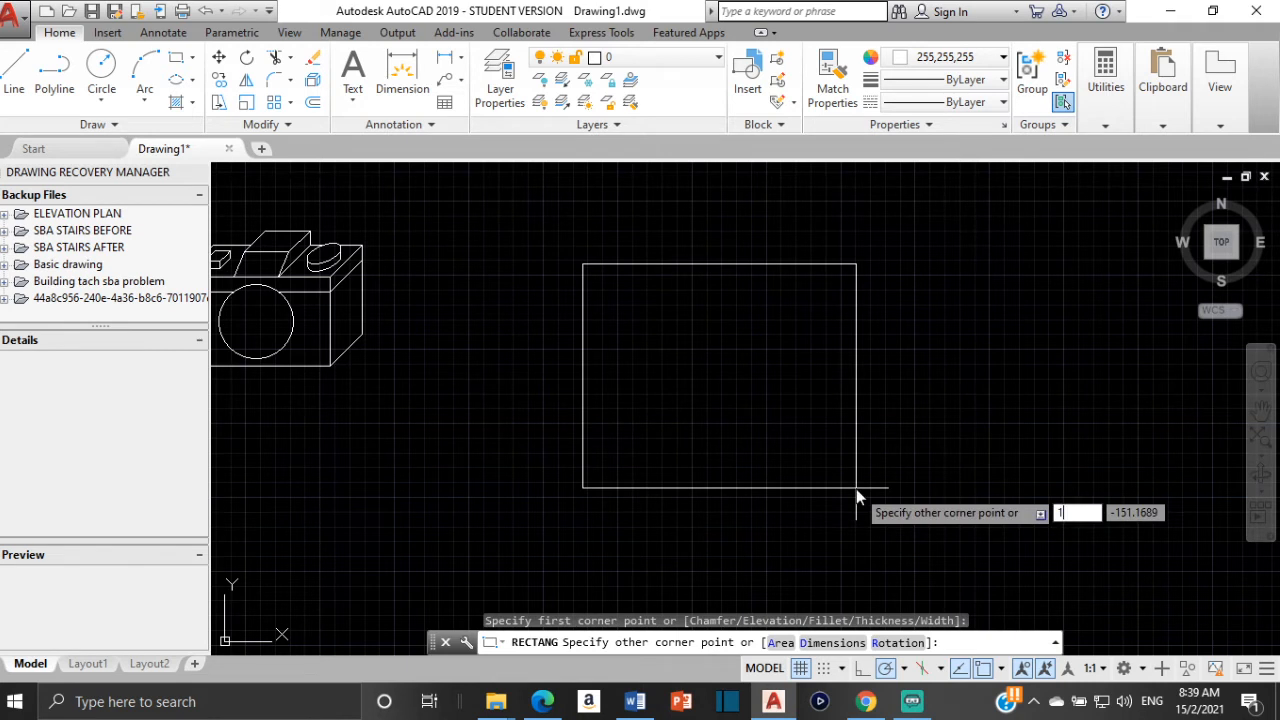
pyautogui.write('00')
pyautogui.press('Tab')
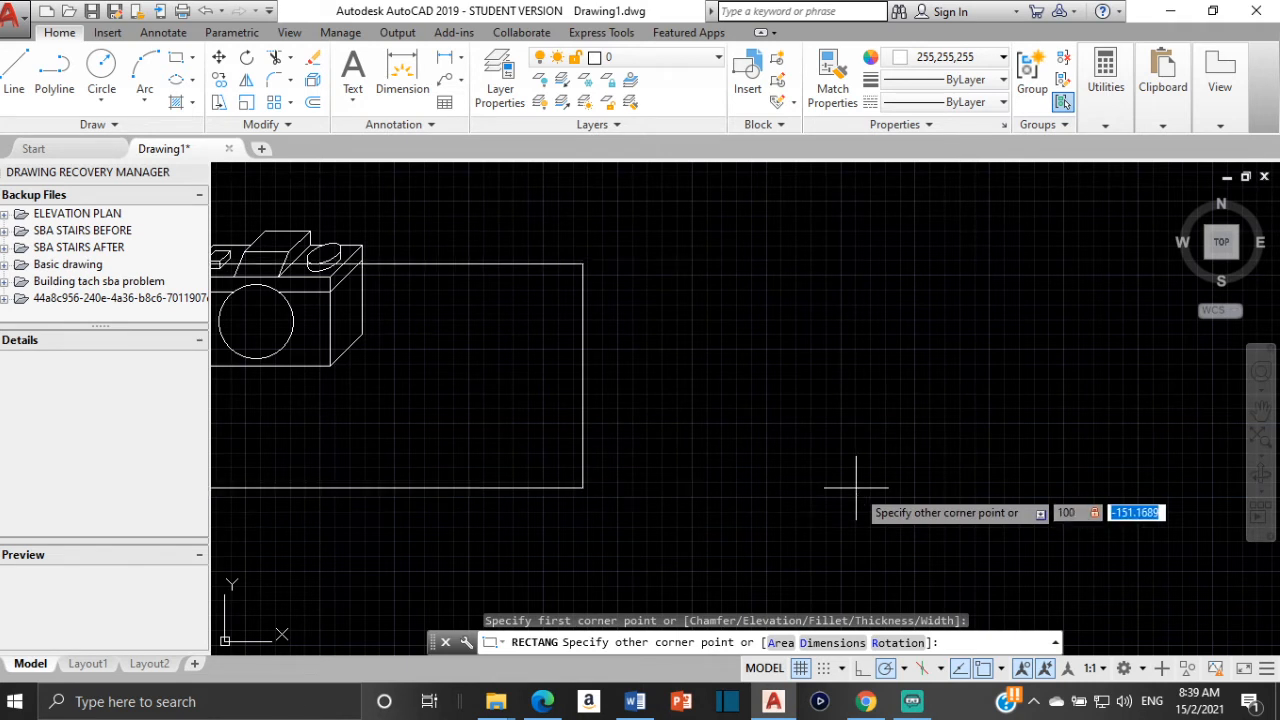
pyautogui.write('50')
pyautogui.press('Return')
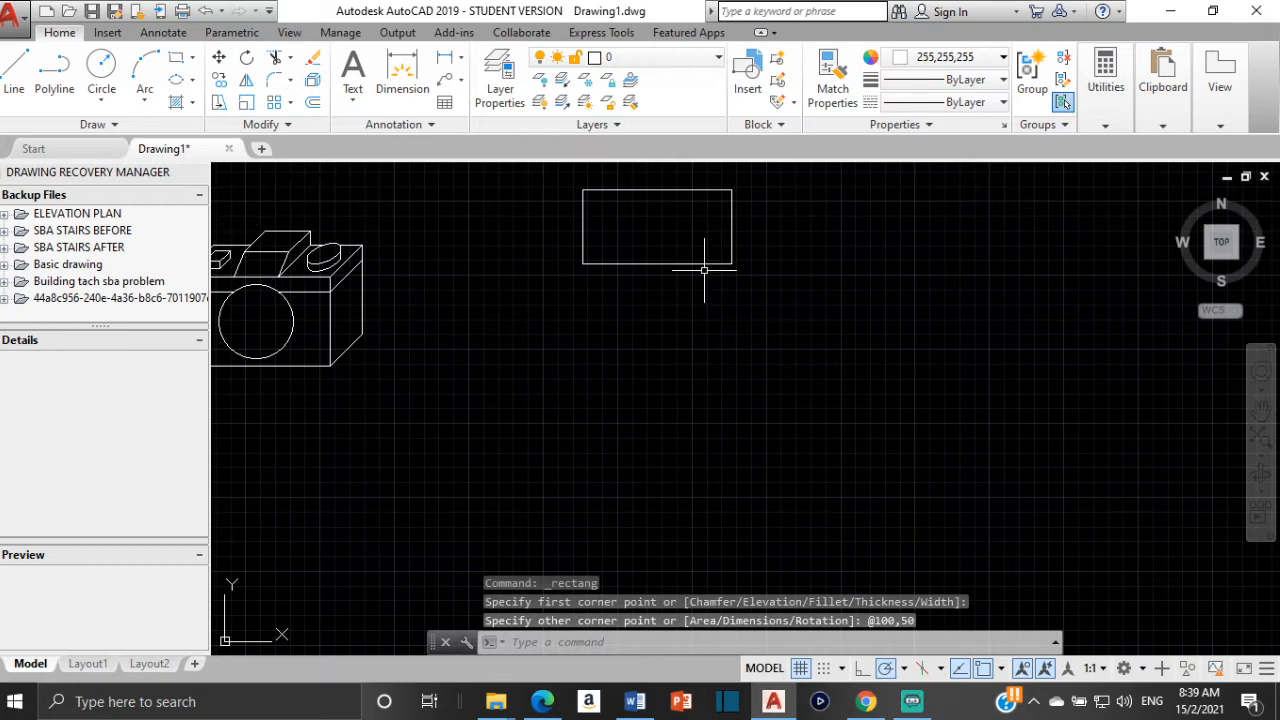
# Draw a band 10 high and 100 wide on top of the front-face rectangle with connected lines ending at its upper right corner
pyautogui.scroll(-2, 690, 280)
pyautogui.scroll(4, 674, 273)
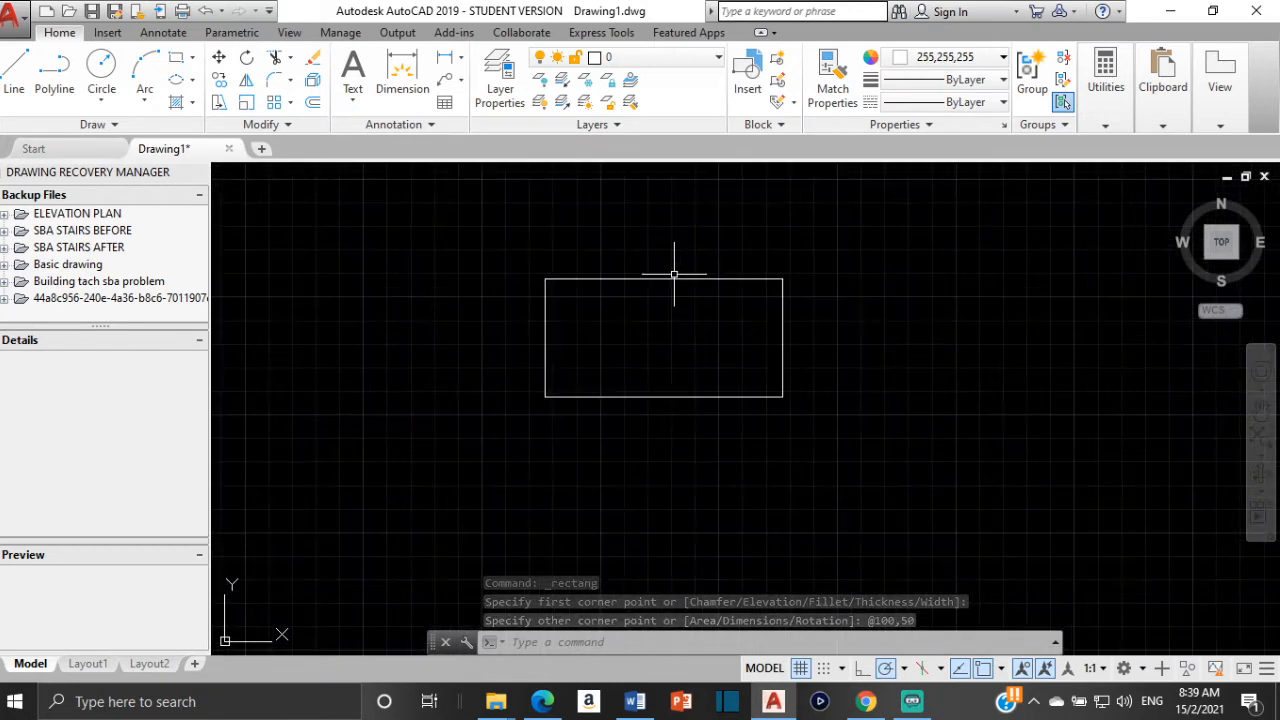
pyautogui.click(14, 70)
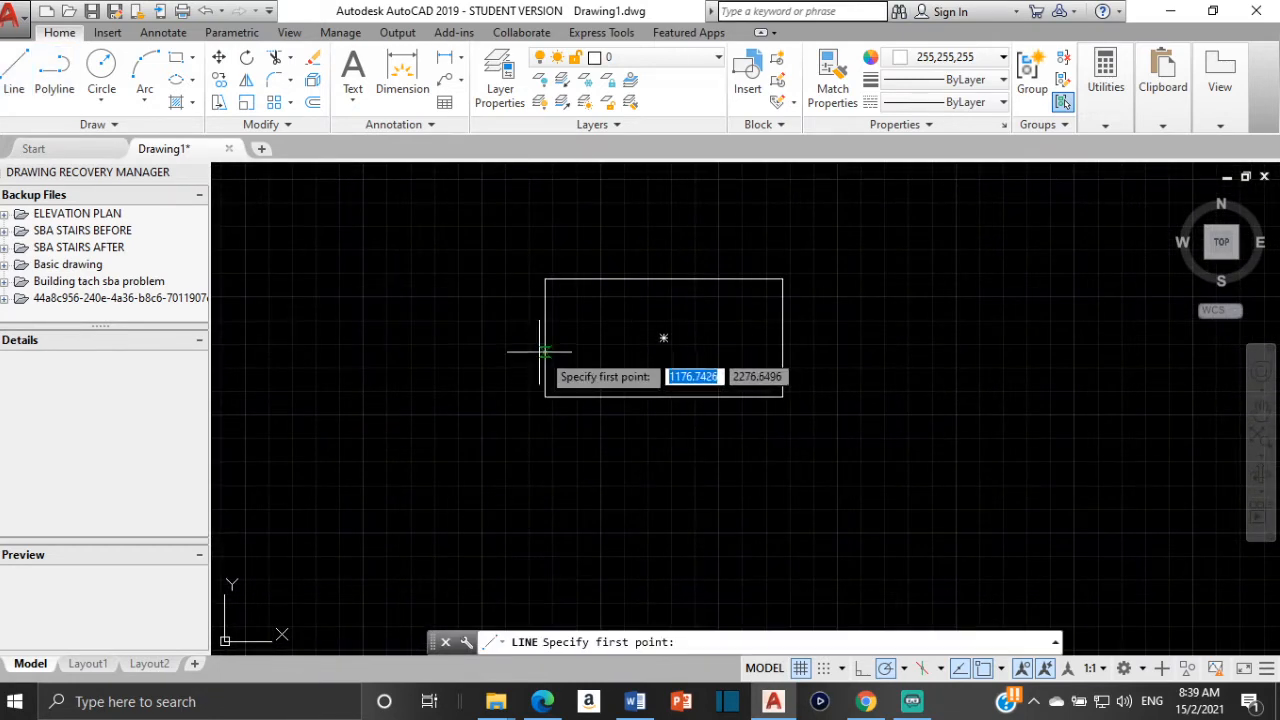
pyautogui.scroll(-2, 492, 345)
pyautogui.moveTo(502, 358); pyautogui.dragTo(670, 406, button='middle')
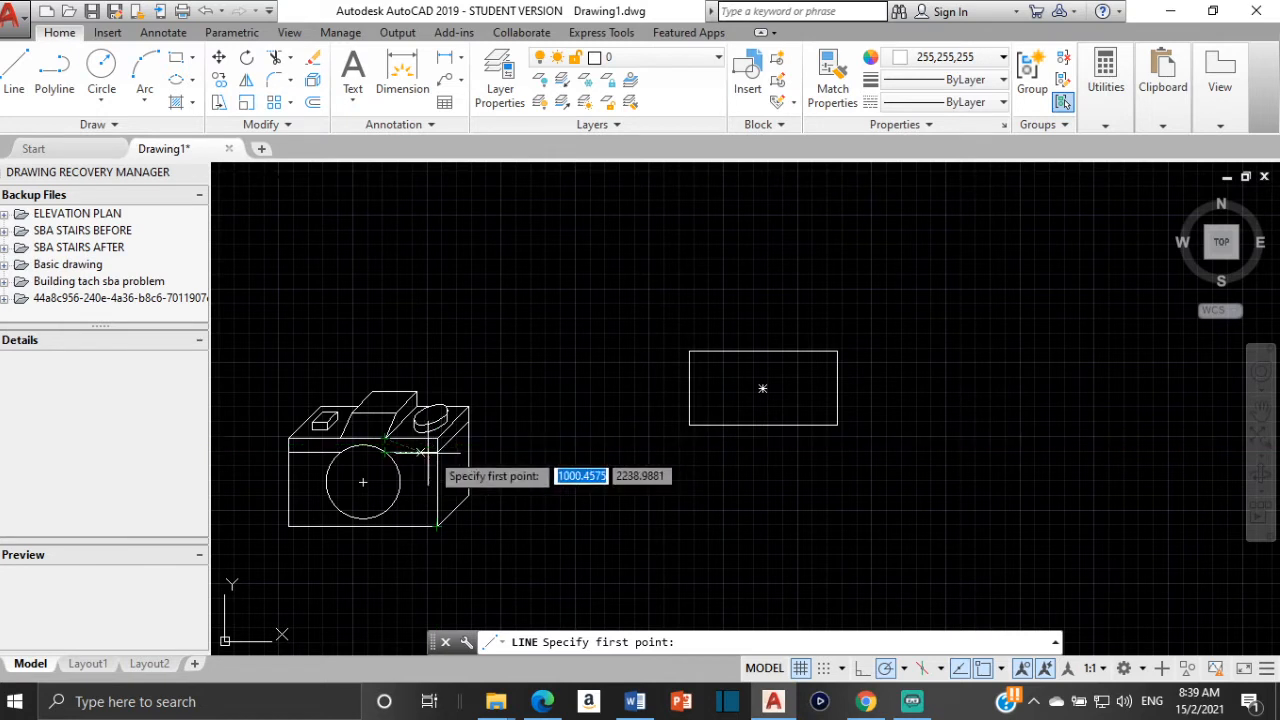
pyautogui.click(689, 351)
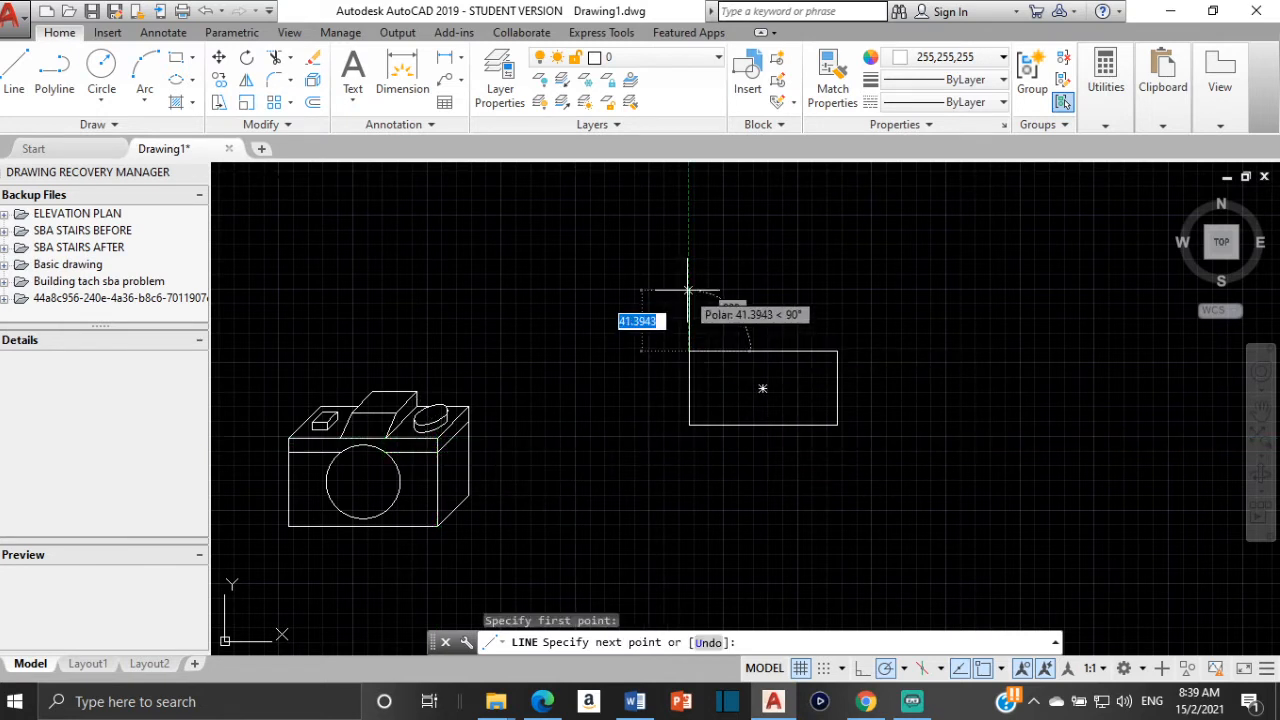
pyautogui.write('10')
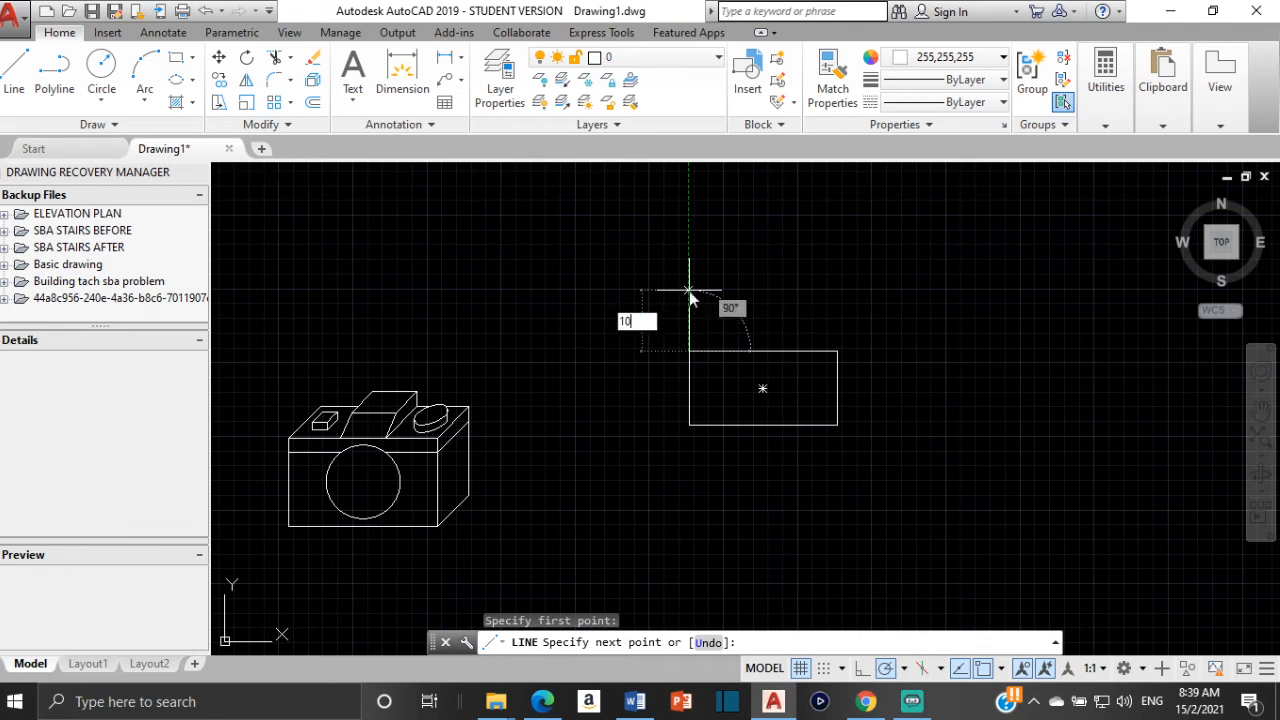
pyautogui.press('Return')
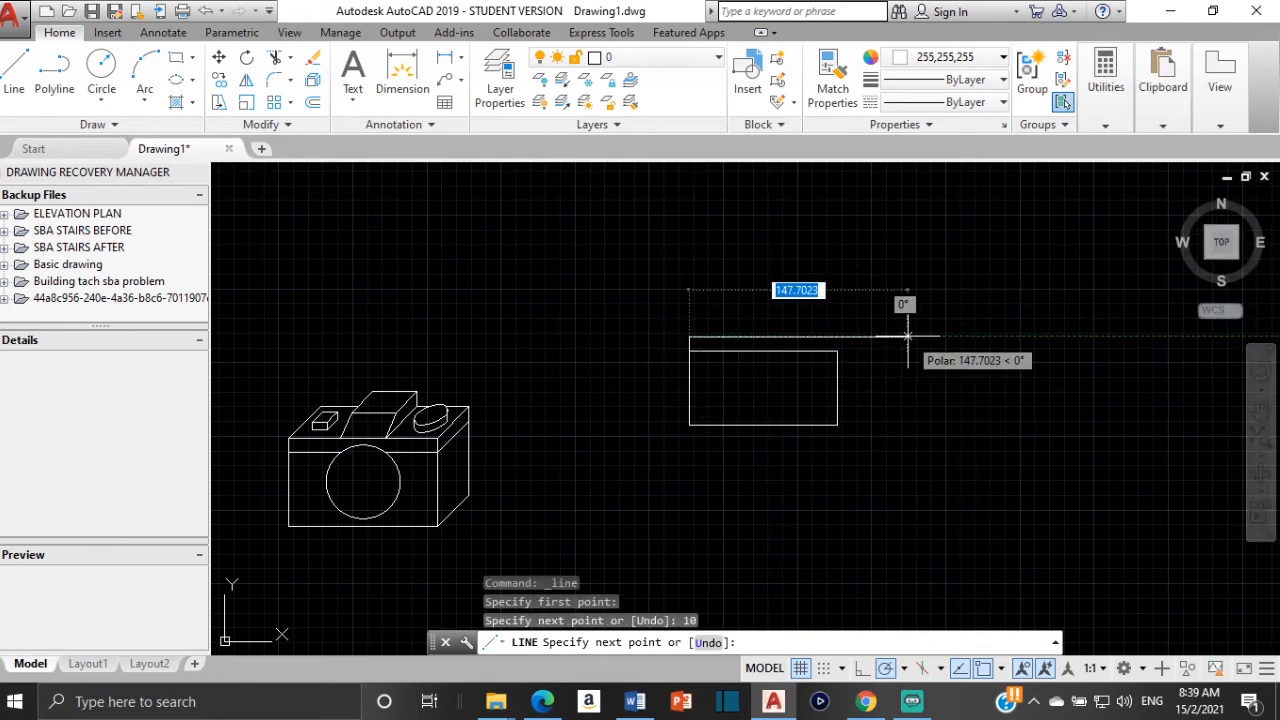
pyautogui.write('1')
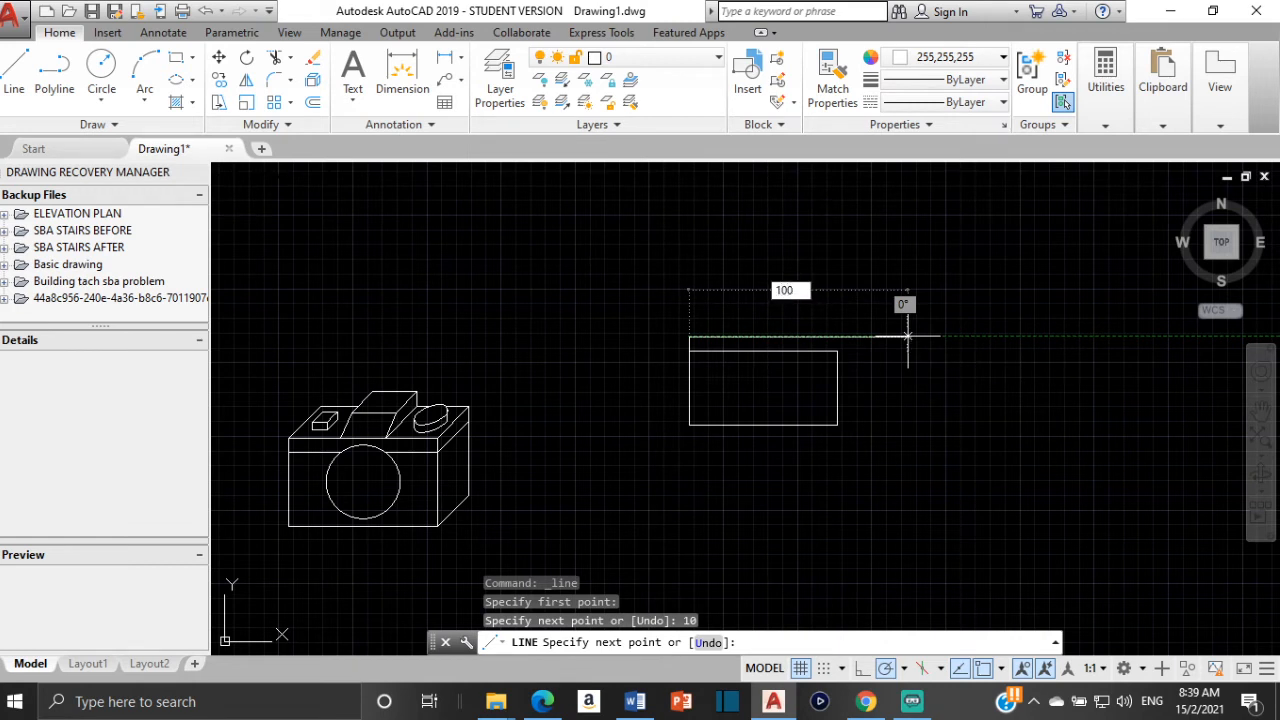
pyautogui.write('00')
pyautogui.press('Return')
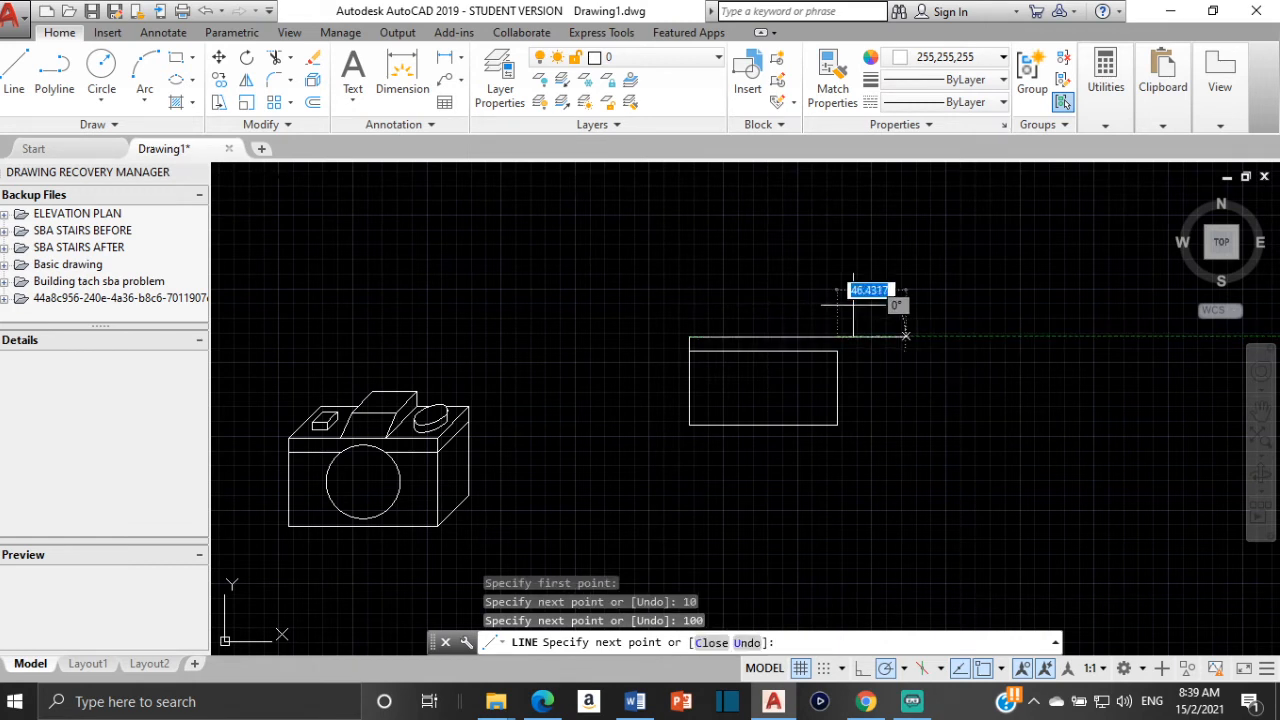
pyautogui.scroll(4, 705, 270)
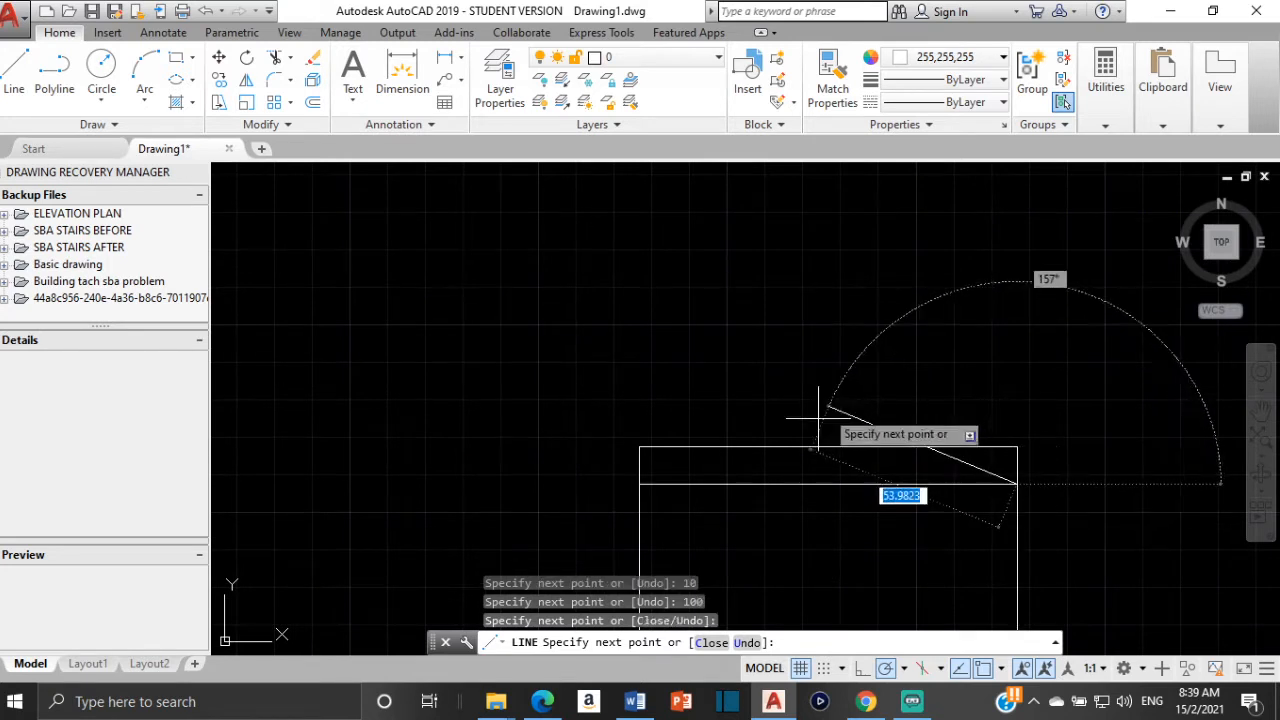
pyautogui.press('Escape')
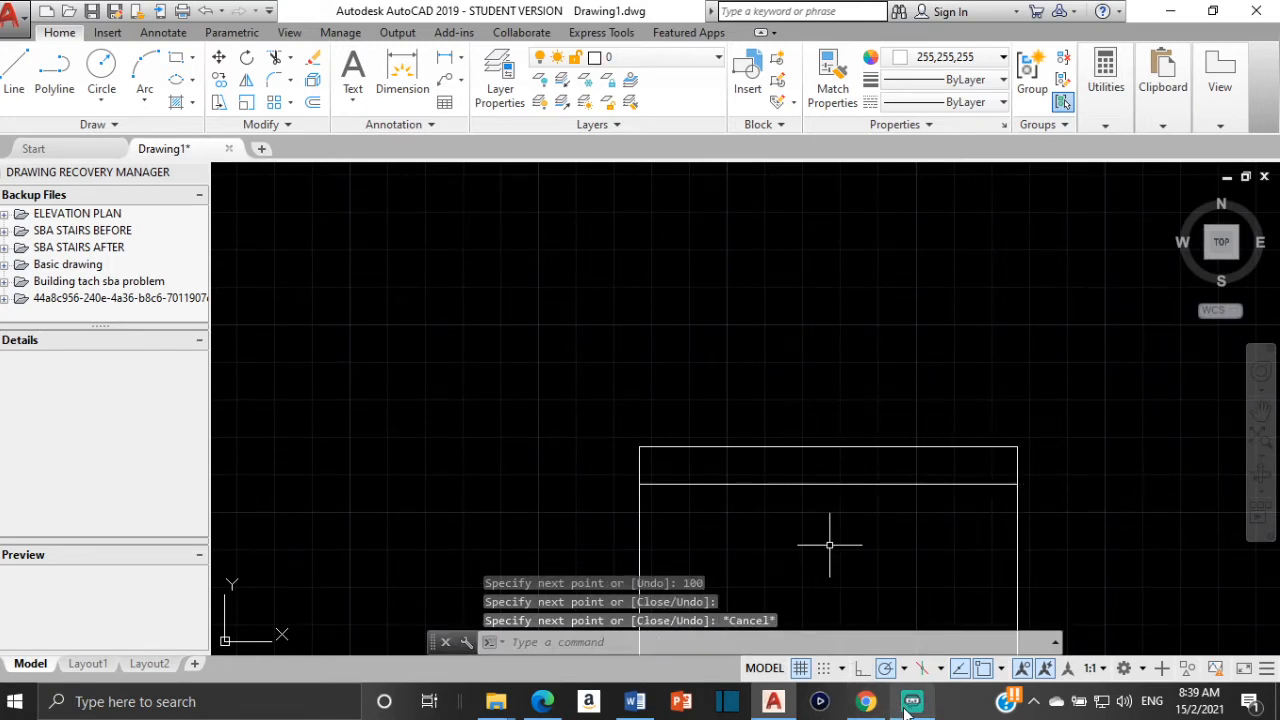
pyautogui.moveTo(906, 710)
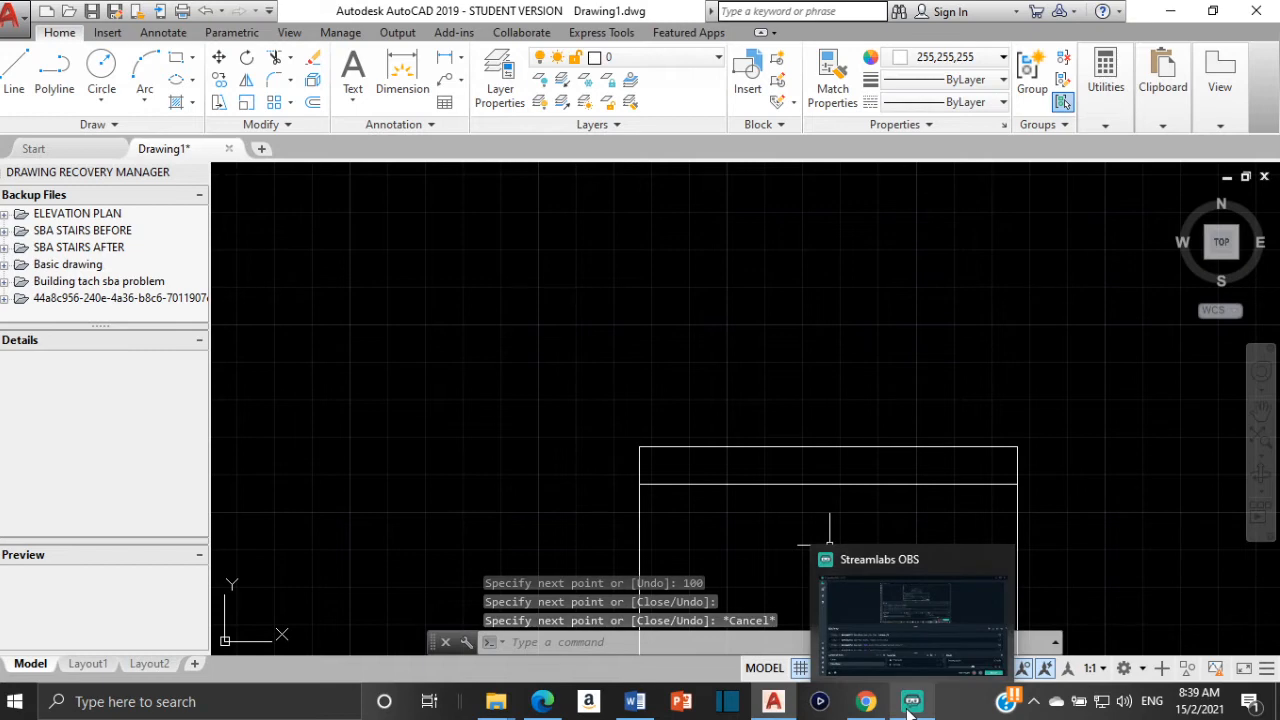
pyautogui.click(916, 613)
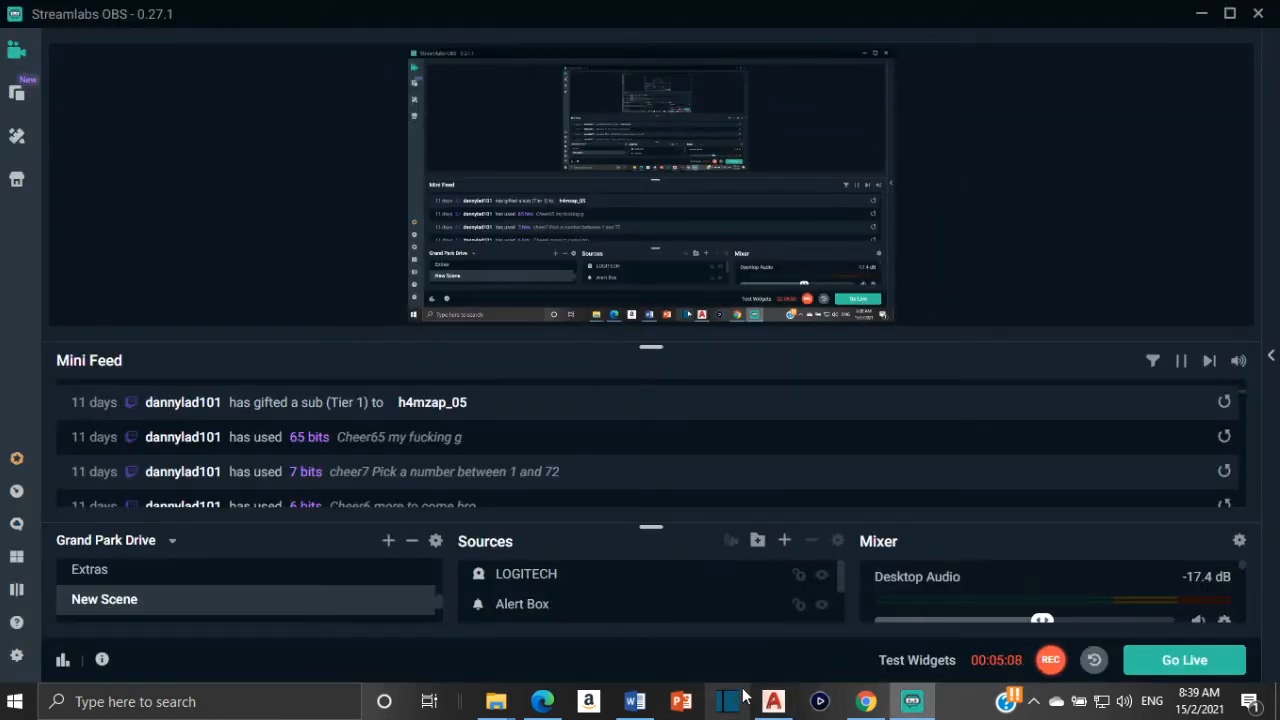
pyautogui.click(773, 701)
# Draw two diagonal construction lines between opposite outer corners of the combined front face, including the upper band
pyautogui.scroll(-4, 835, 487)
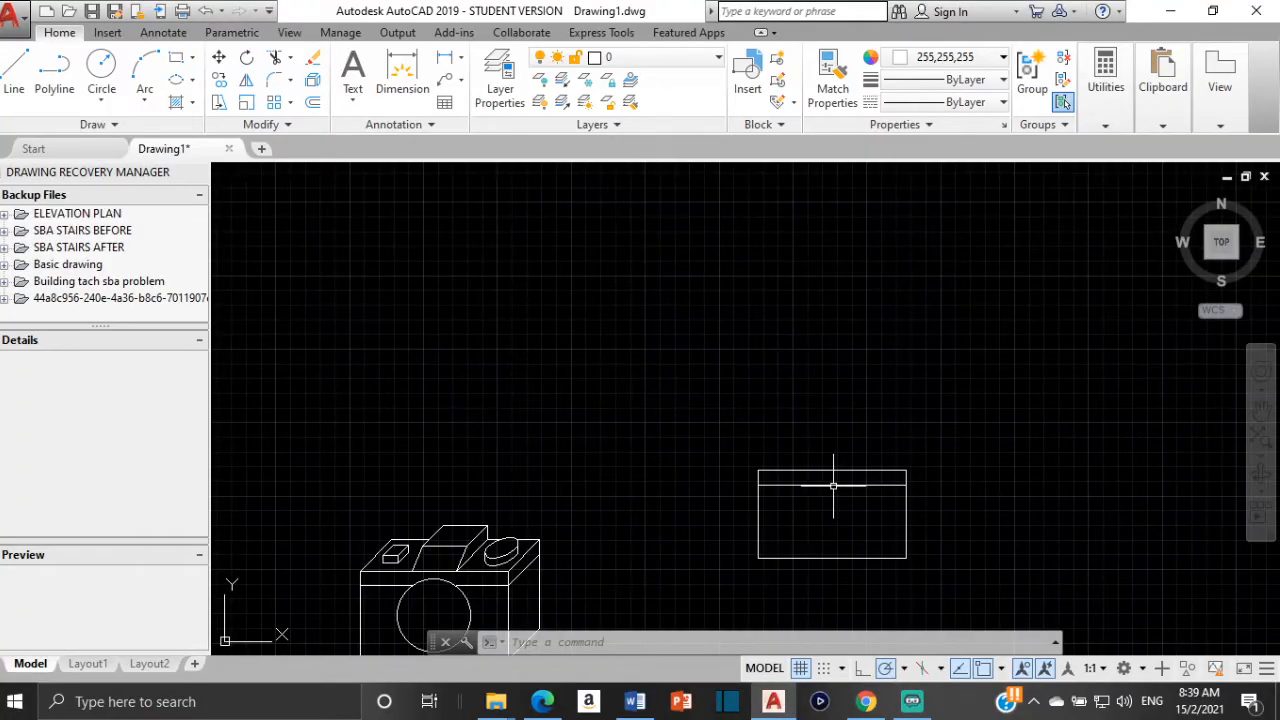
pyautogui.moveTo(833, 486); pyautogui.dragTo(957, 375, button='middle')
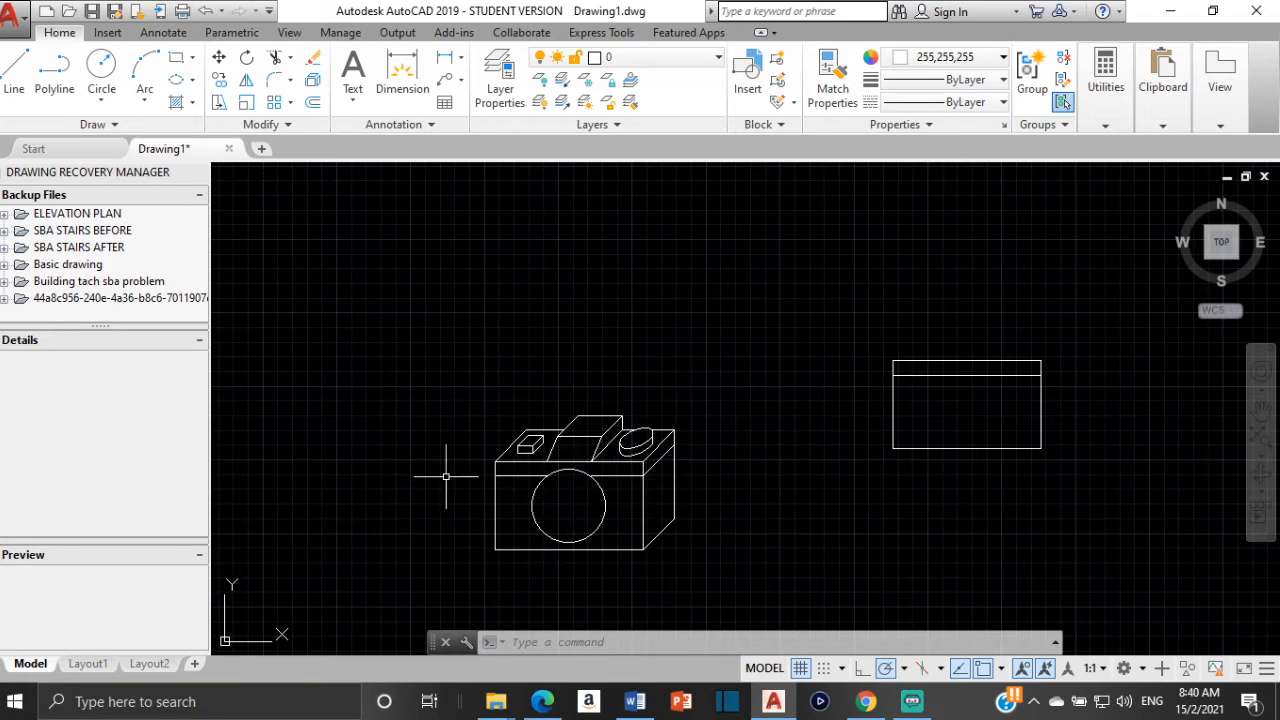
pyautogui.scroll(2, 914, 378)
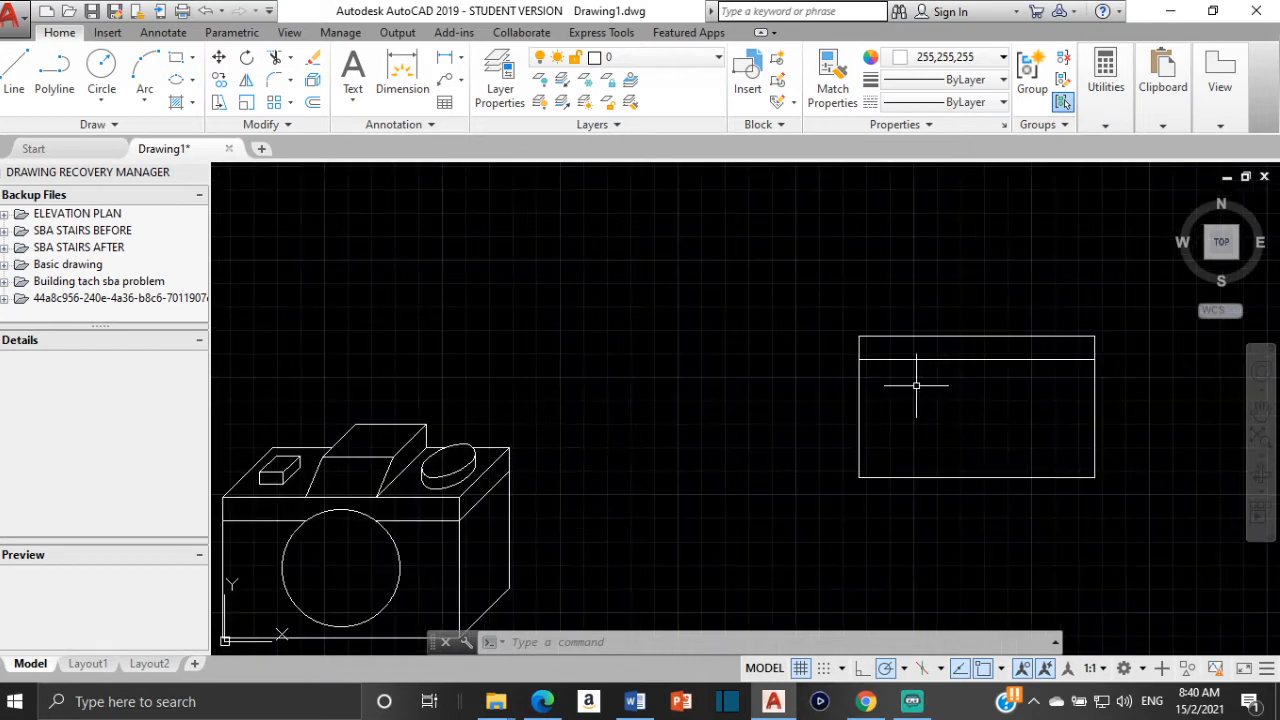
pyautogui.scroll(-2, 904, 389)
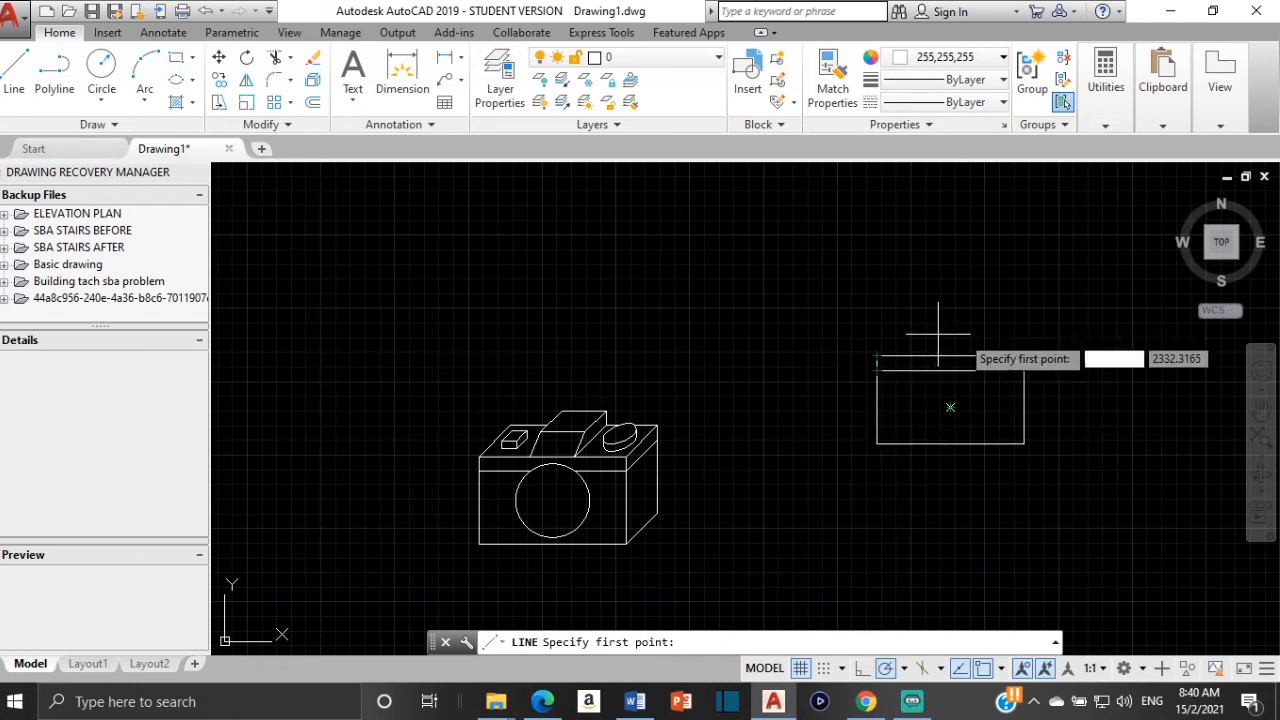
pyautogui.click(877, 444)
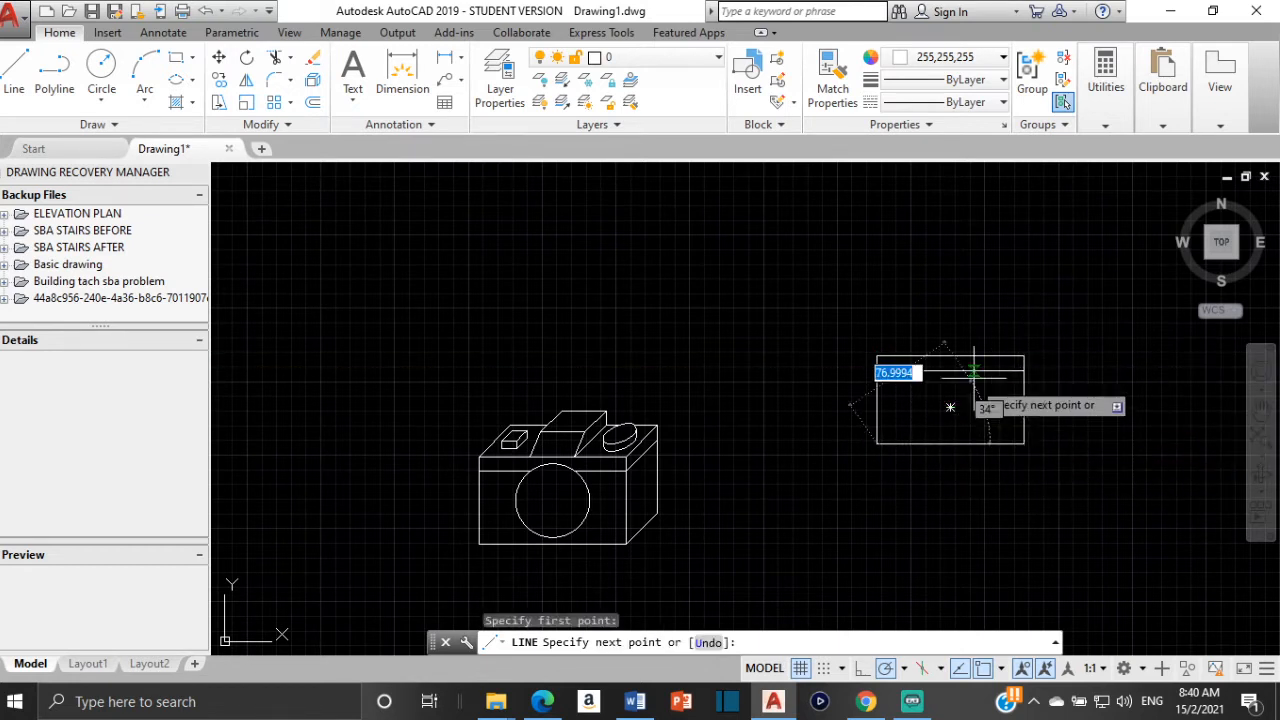
pyautogui.click(1021, 356)
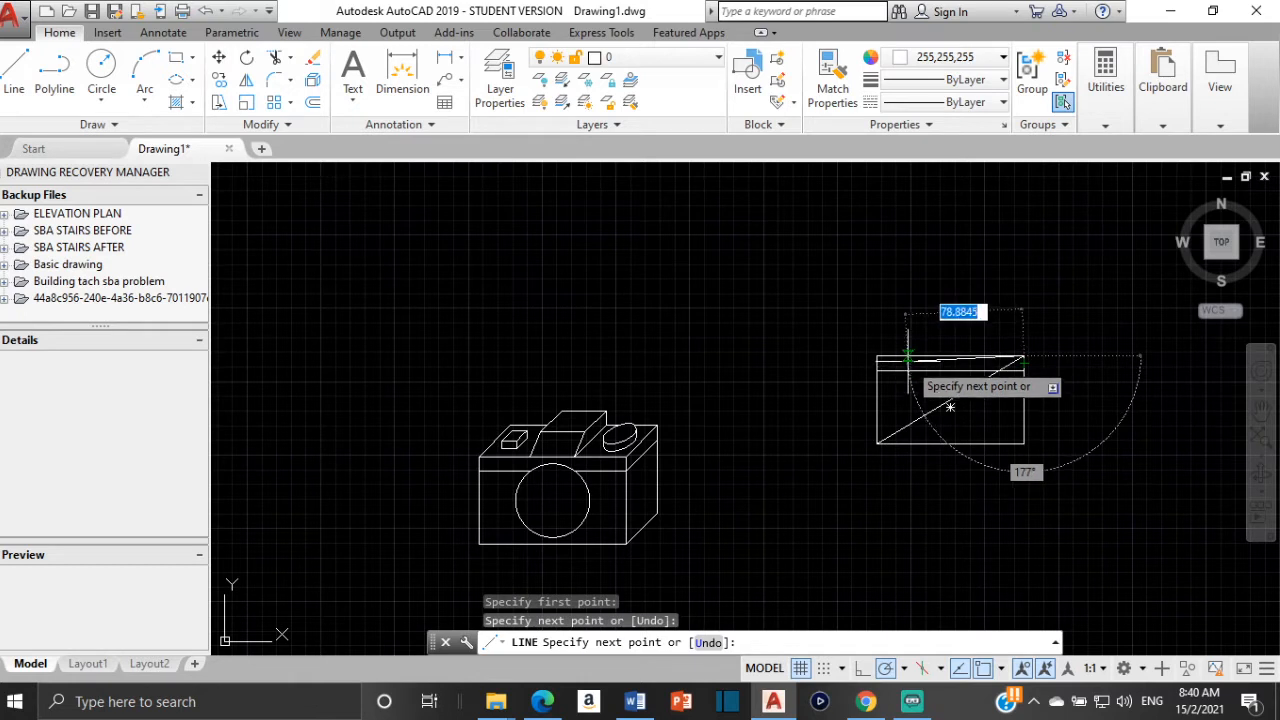
pyautogui.press('Return')
pyautogui.press('Return')
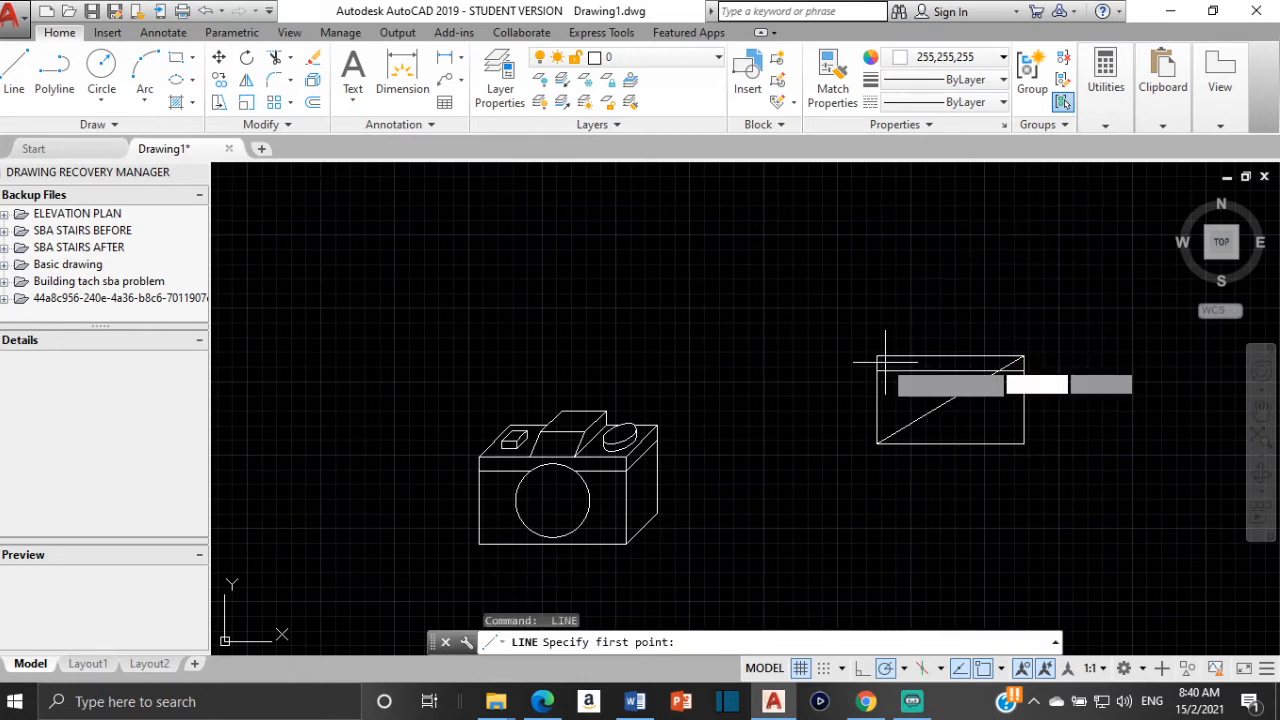
pyautogui.click(876, 356)
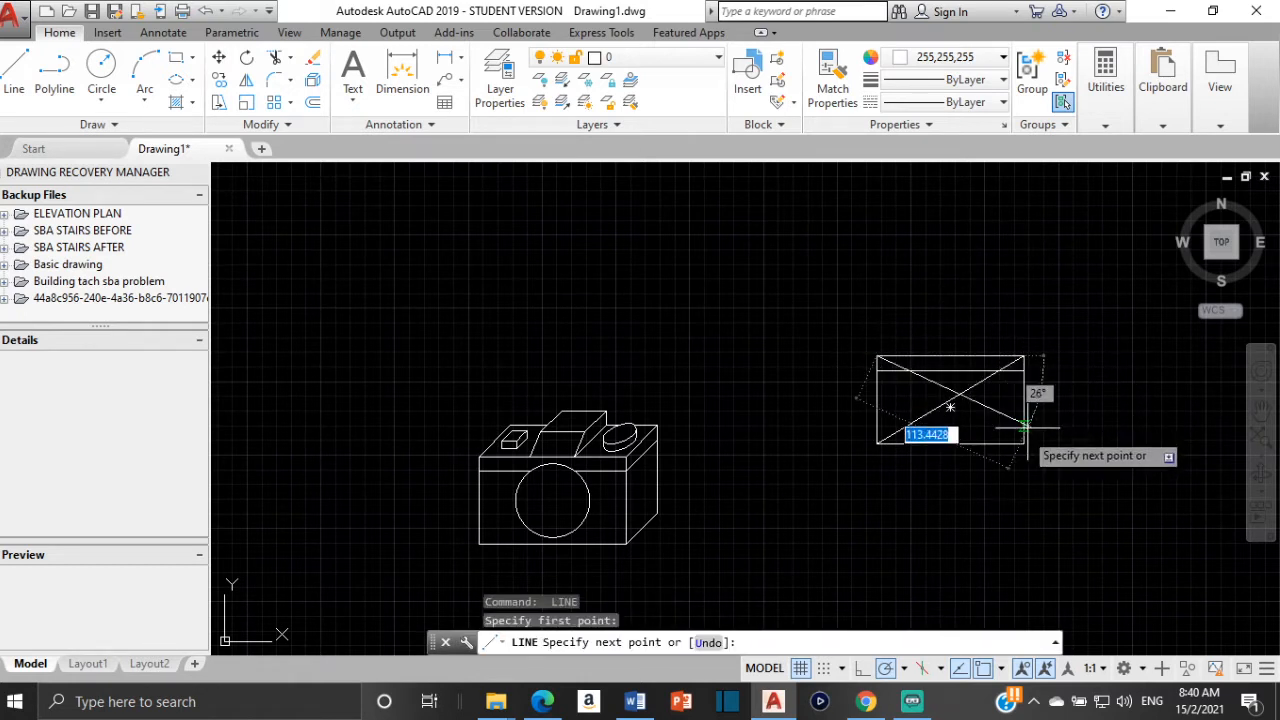
pyautogui.click(1024, 443)
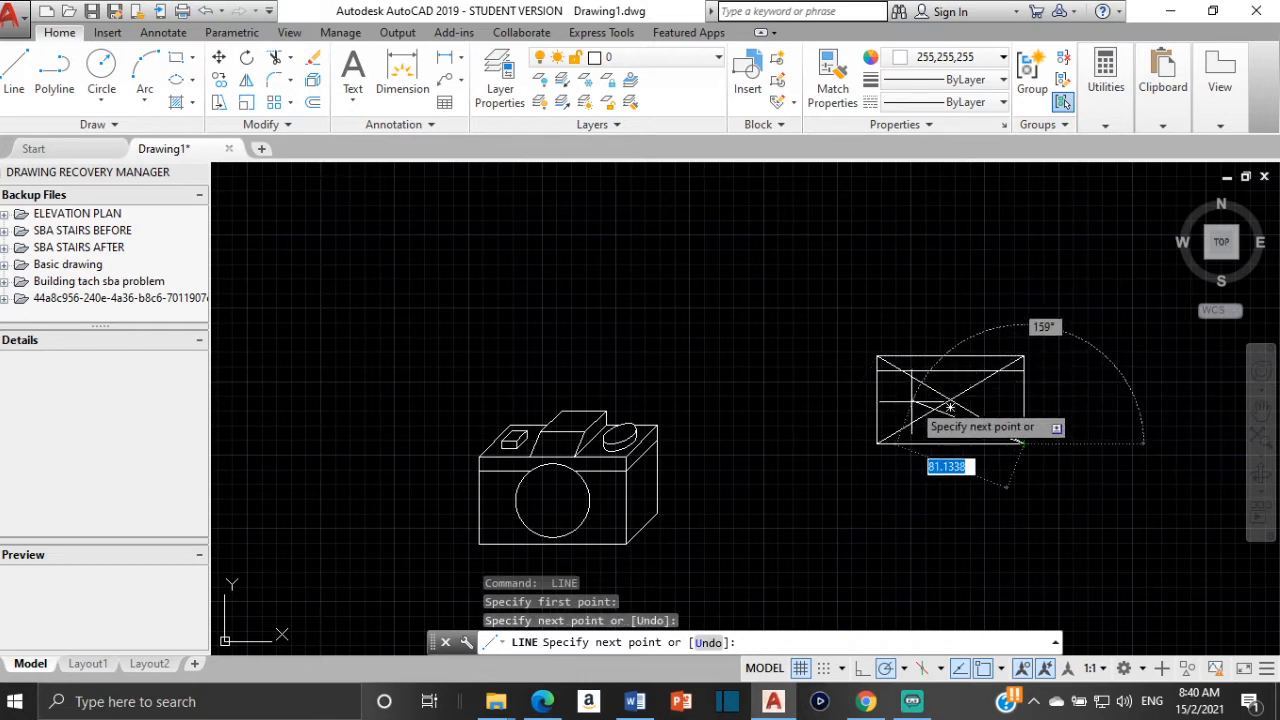
pyautogui.press('Escape')
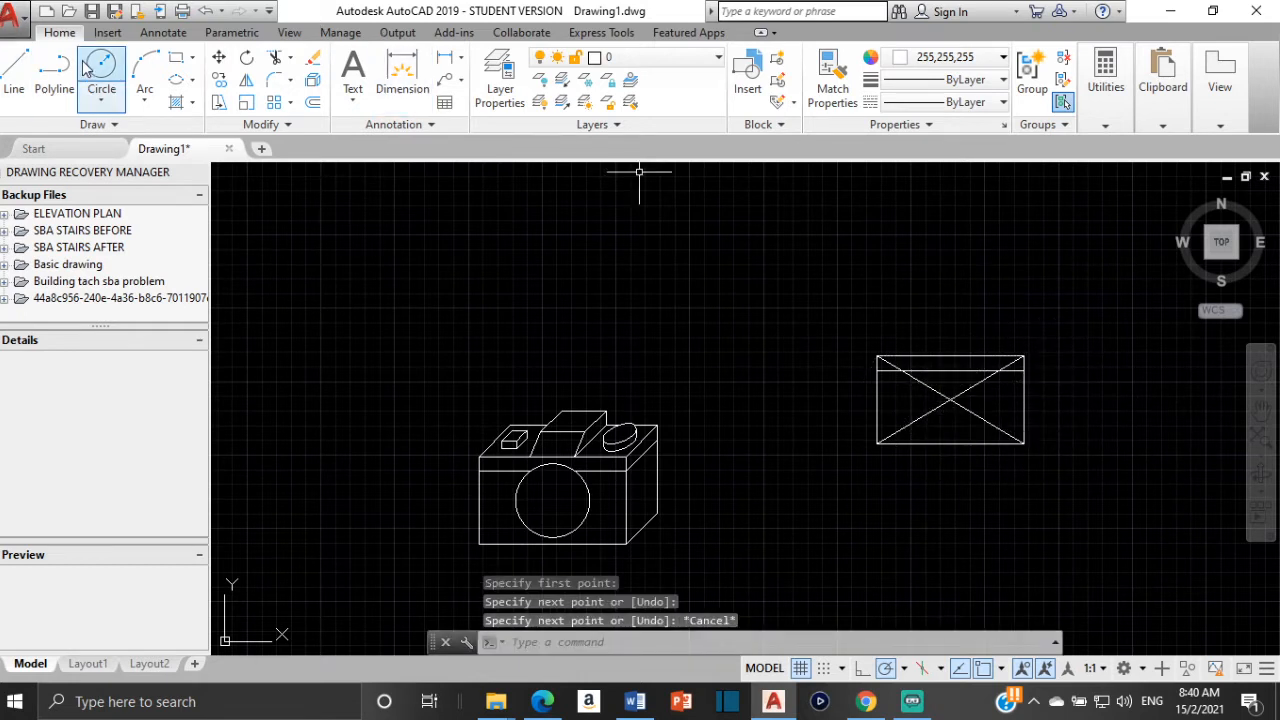
# Draw a lens circle with a radius of 25 centred on the intersection of the two diagonals
pyautogui.click(122, 90)
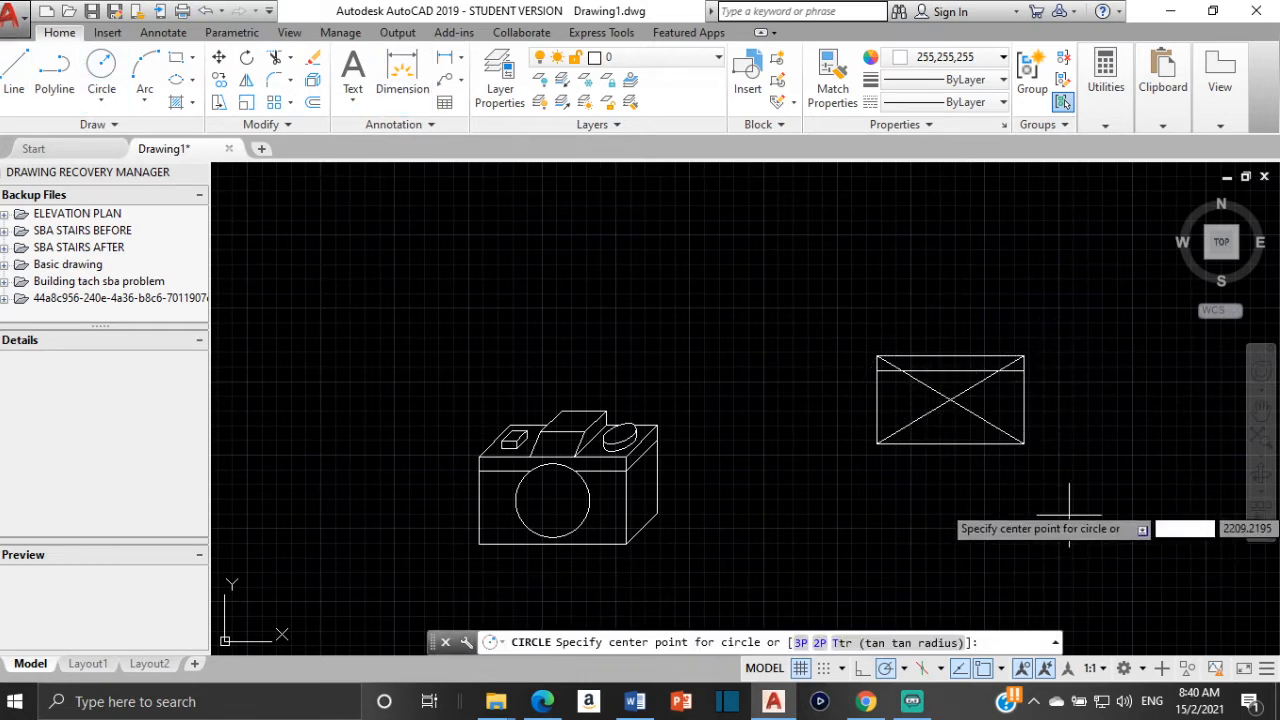
pyautogui.click(950, 400)
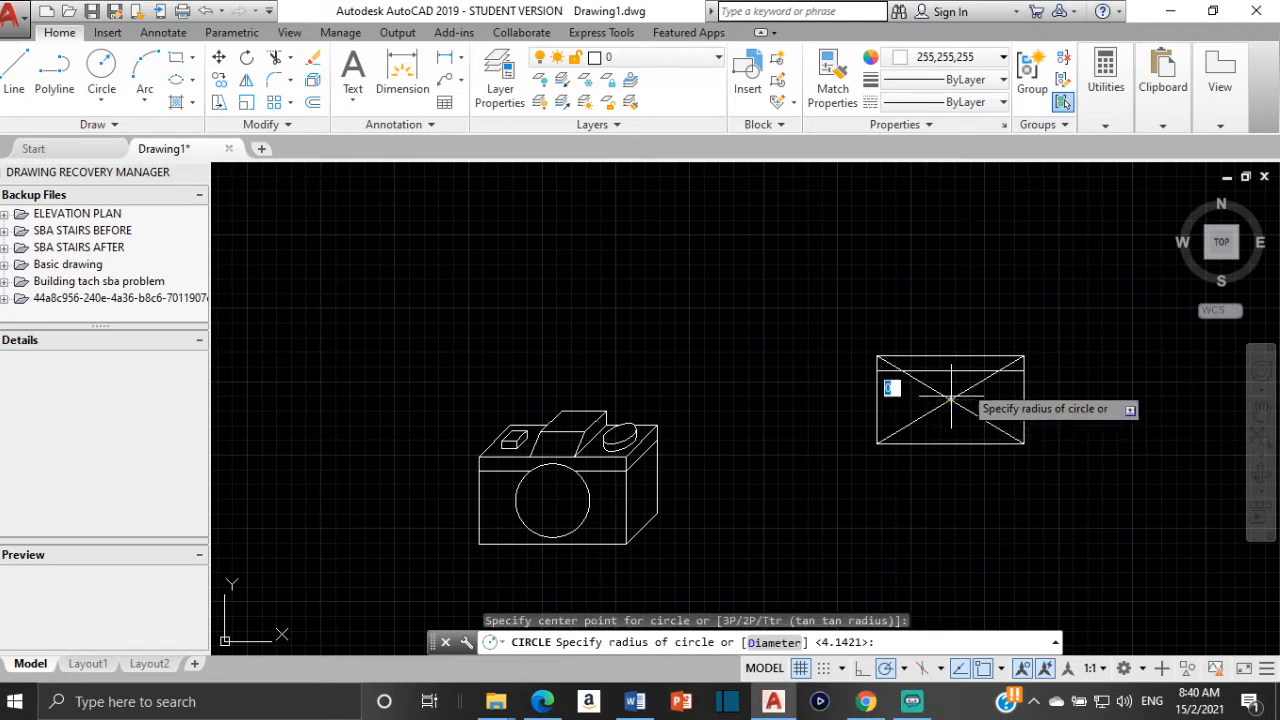
pyautogui.scroll(2, 958, 440)
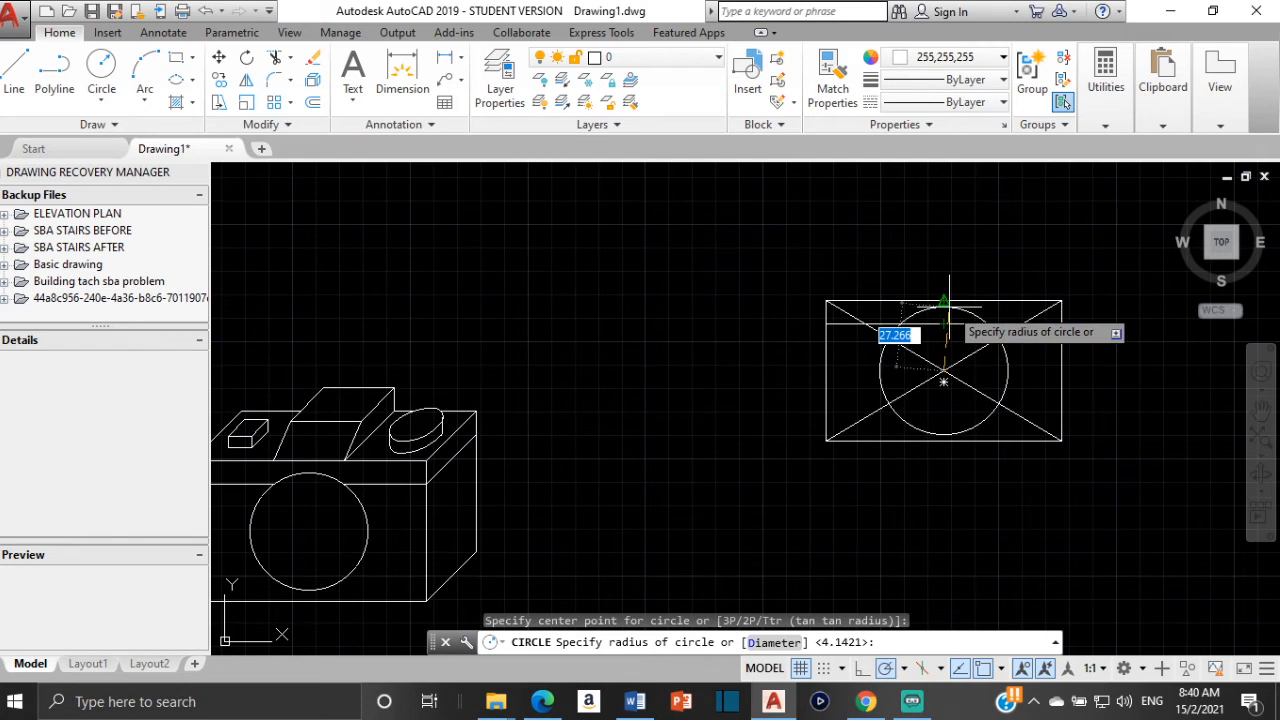
pyautogui.write('2')
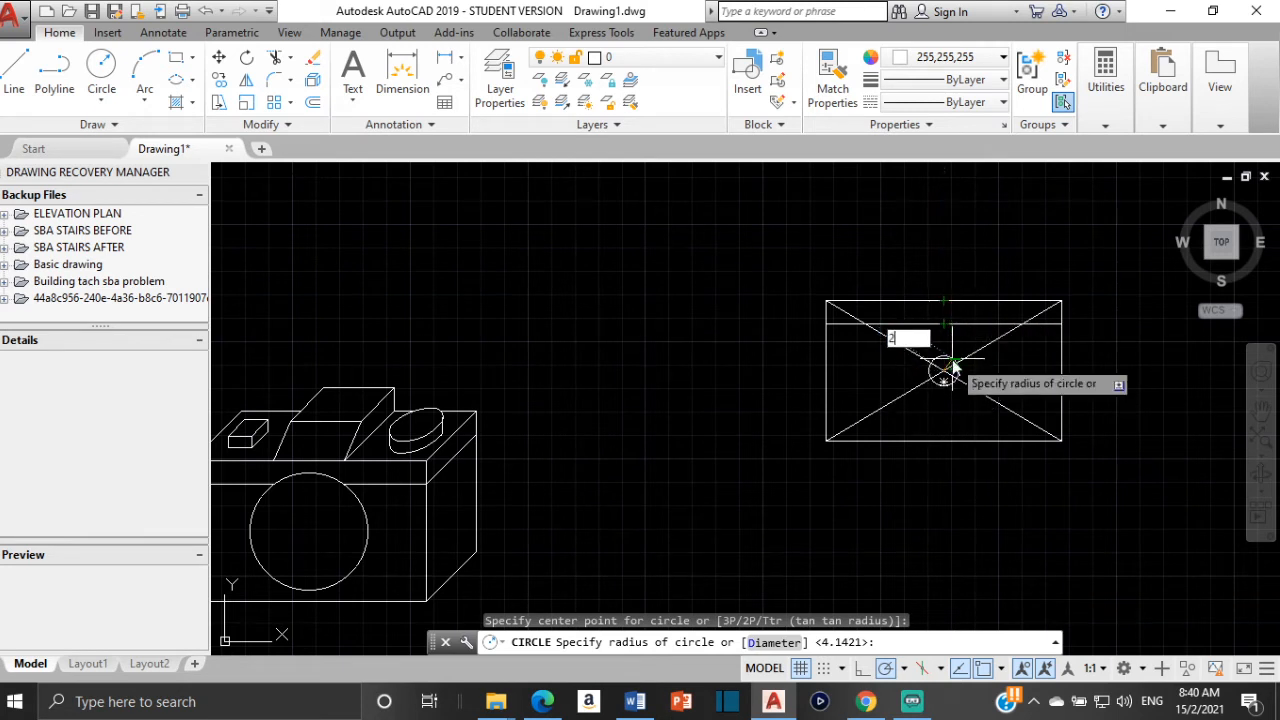
pyautogui.write('5')
pyautogui.press('Return')
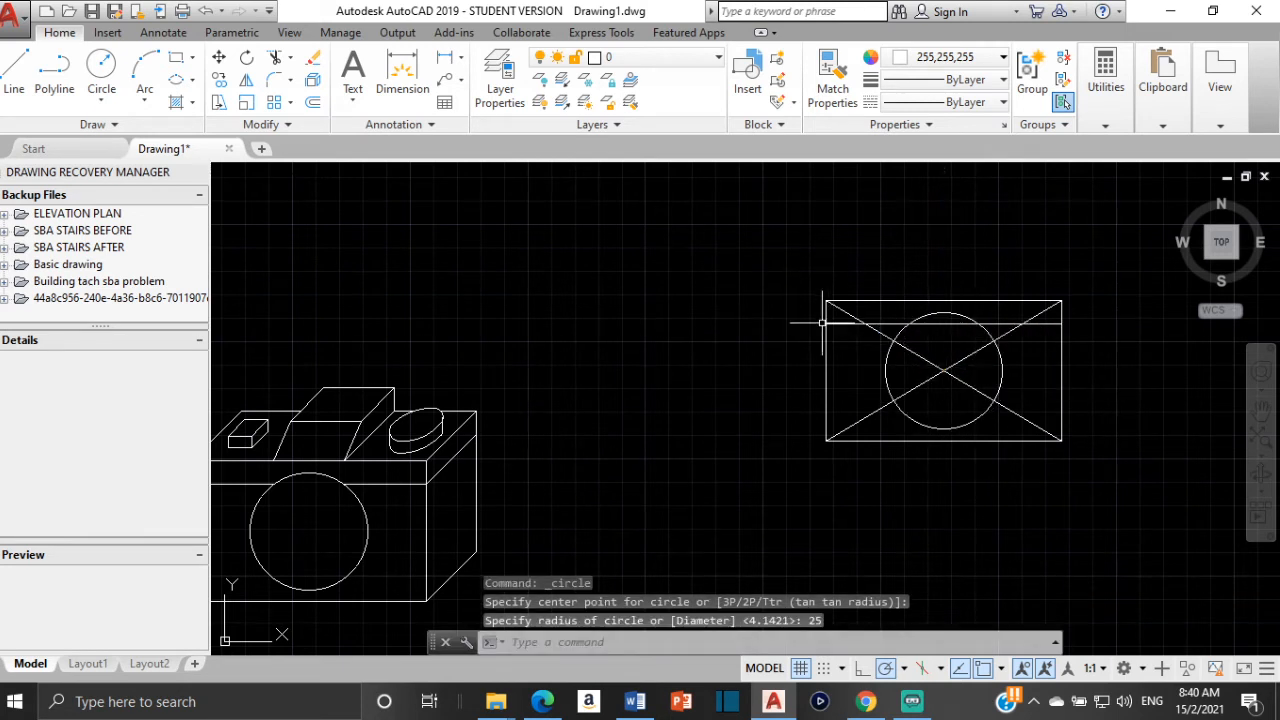
# Delete both diagonal construction lines from the front face
pyautogui.click(901, 397)
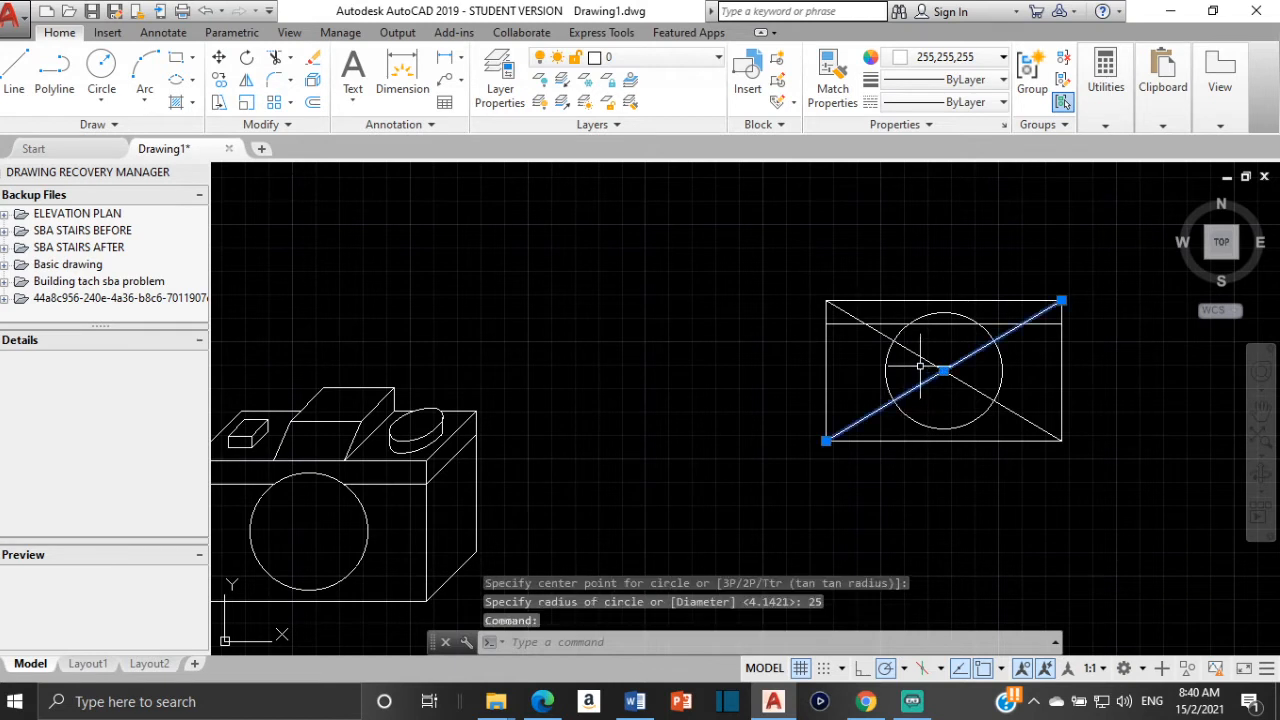
pyautogui.click(919, 357)
pyautogui.press('Delete')
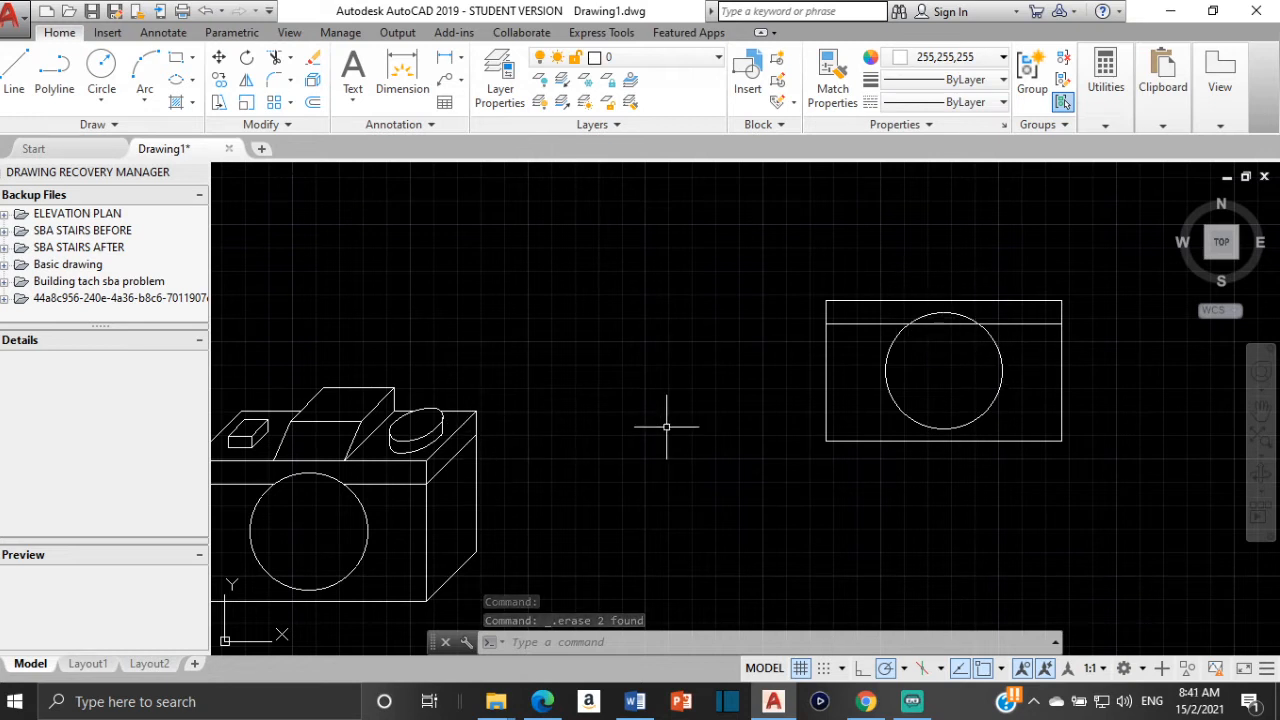
# Trim away the part of the horizontal band line that lies inside the lens circle, using all objects as cutting edges
pyautogui.write('tr')
pyautogui.press('Return')
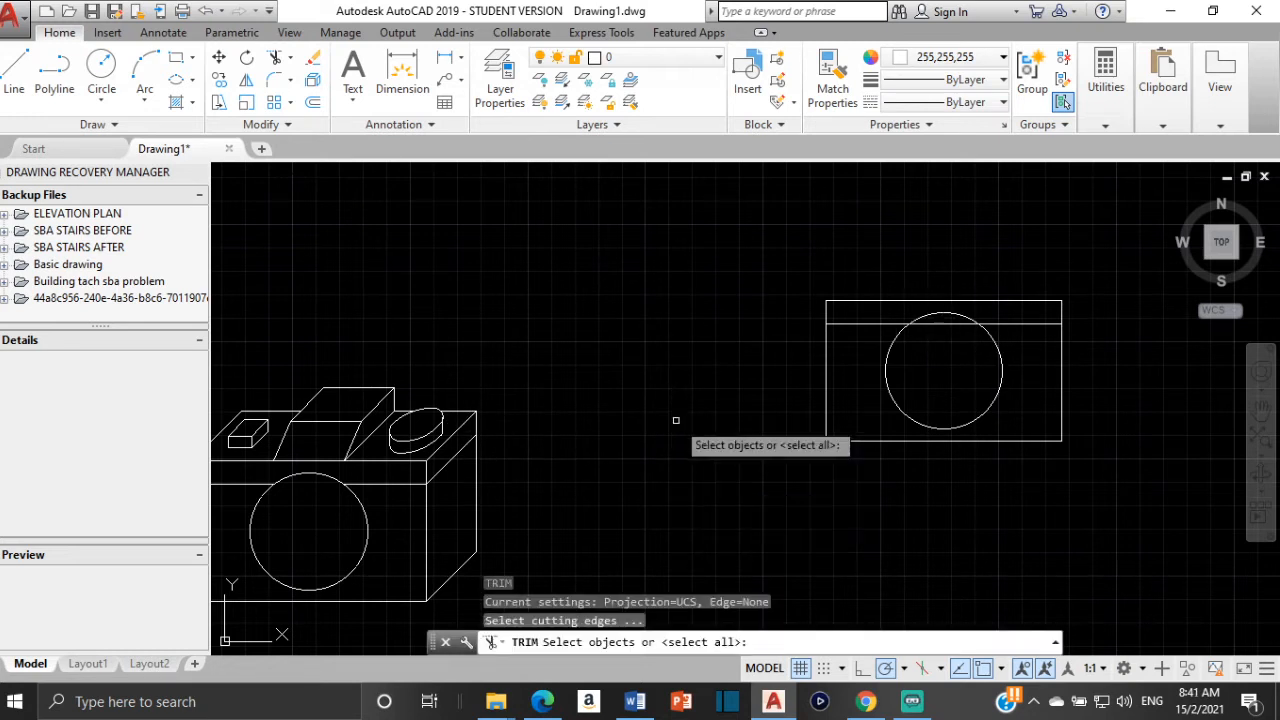
pyautogui.press('Return')
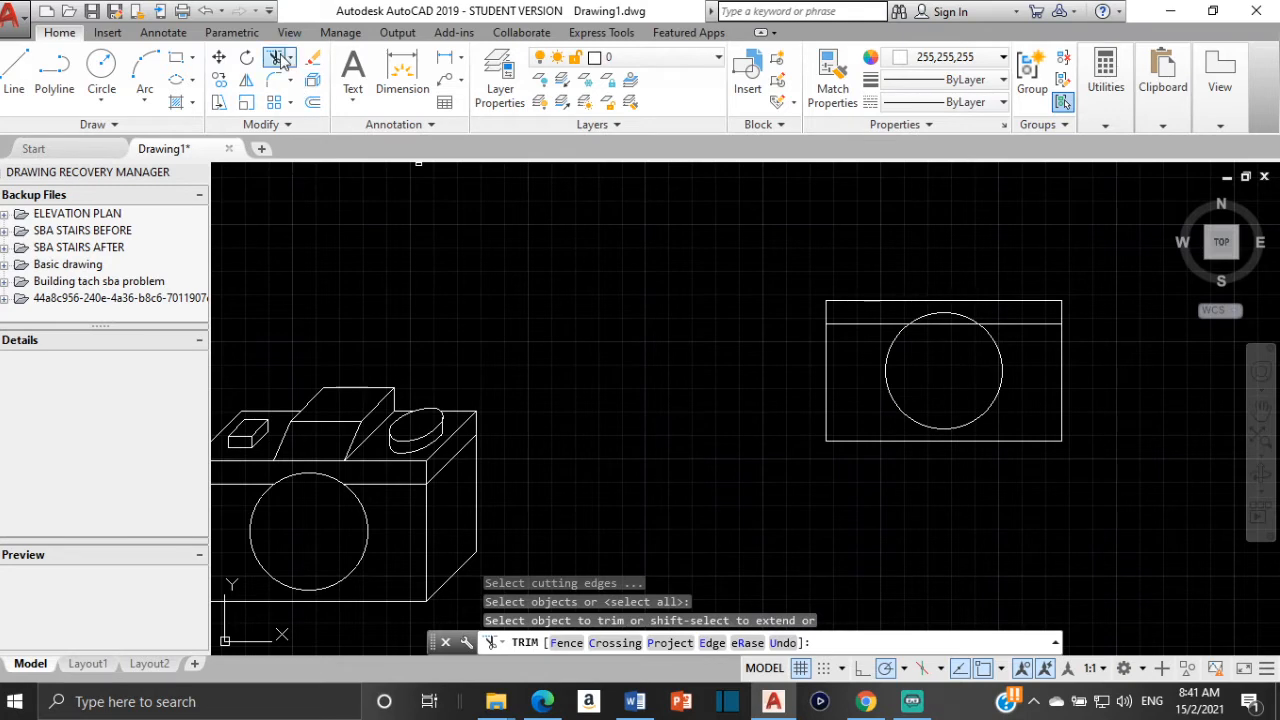
pyautogui.click(946, 327)
pyautogui.scroll(-5, 842, 380)
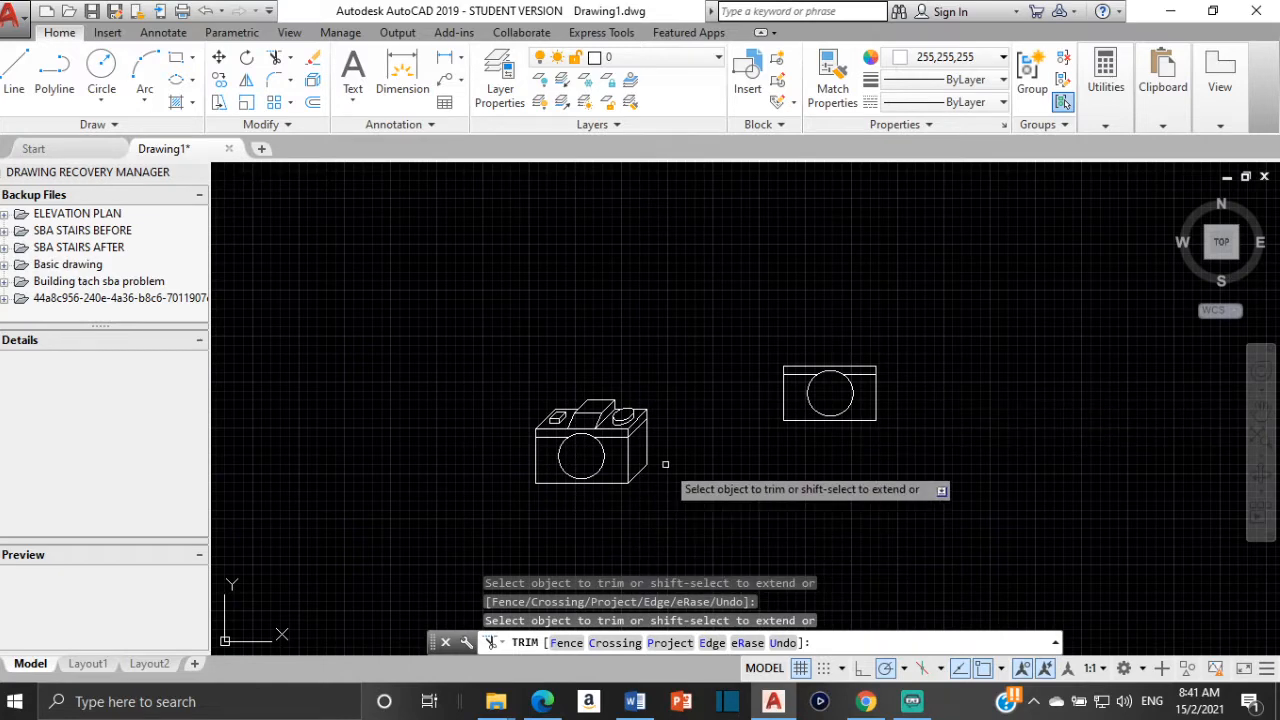
pyautogui.press('Escape')
pyautogui.scroll(4, 692, 433)
pyautogui.moveTo(745, 386); pyautogui.dragTo(625, 393, button='middle')
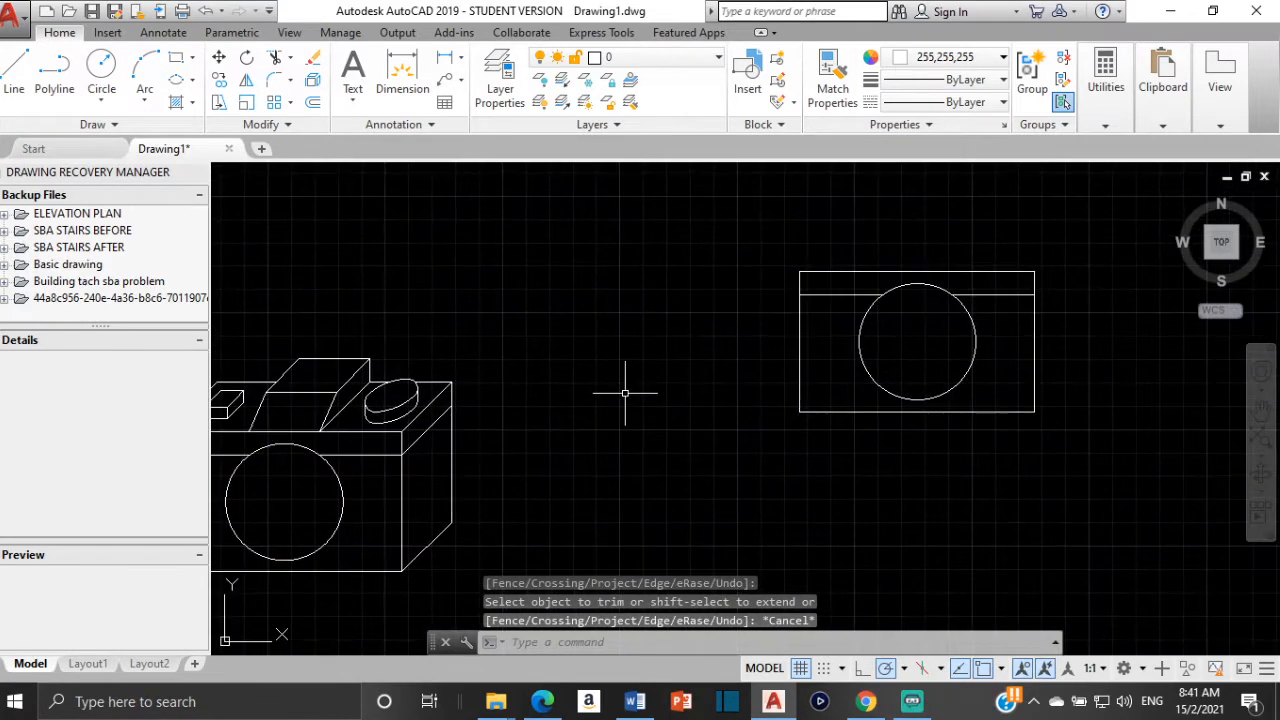
pyautogui.scroll(-5, 866, 330)
pyautogui.moveTo(880, 315); pyautogui.dragTo(760, 343, button='middle')
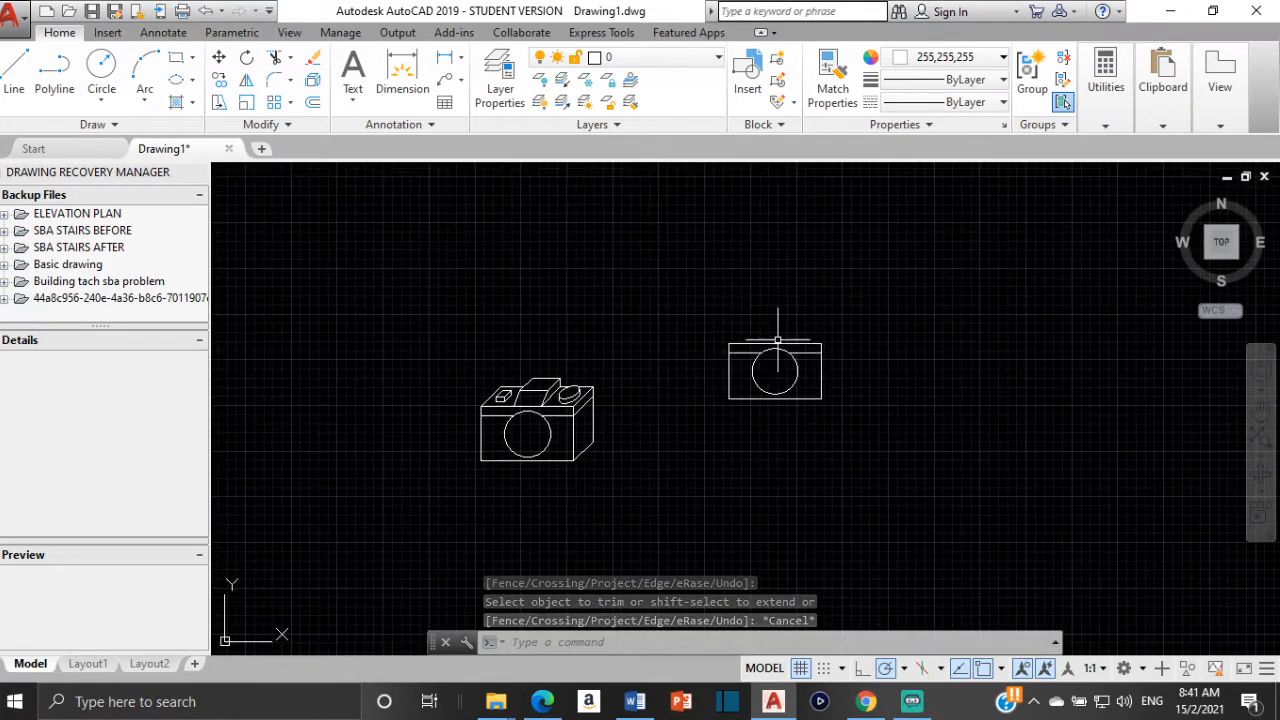
pyautogui.scroll(2, 760, 343)
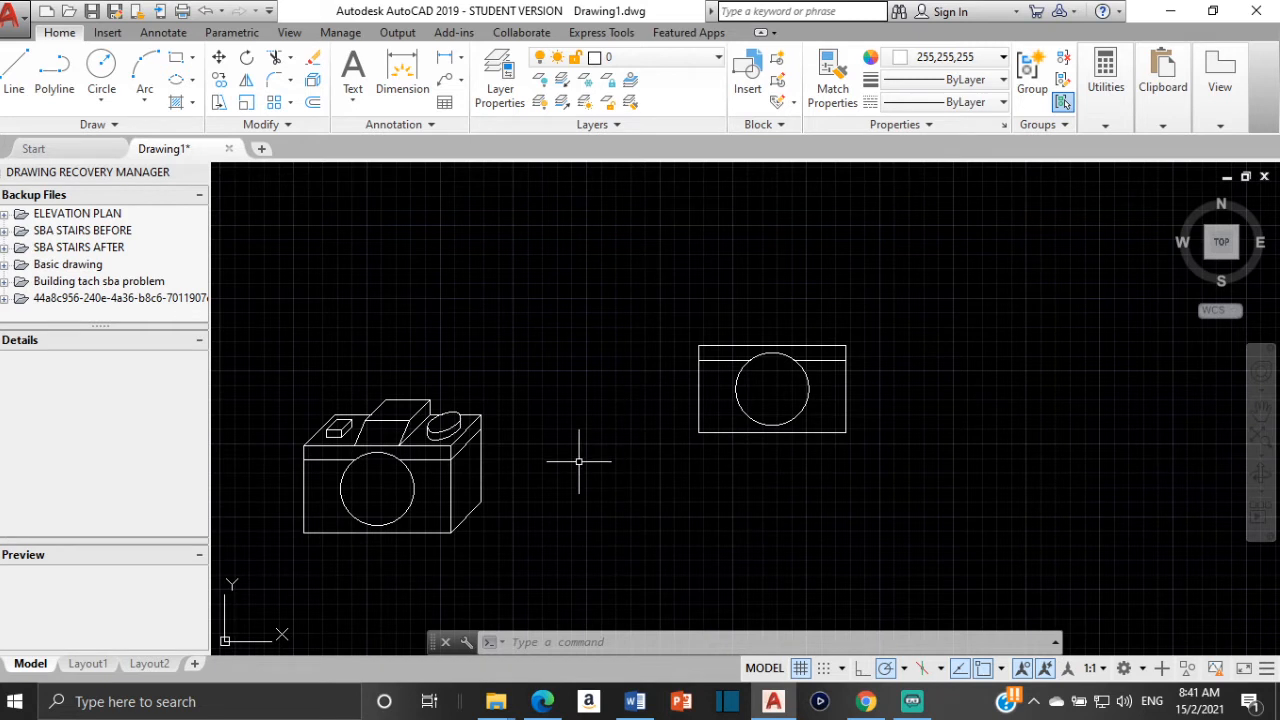
# Check the camera's depth and height dimensions in the Word document and return to the AutoCAD drawing
pyautogui.scroll(2, 492, 519)
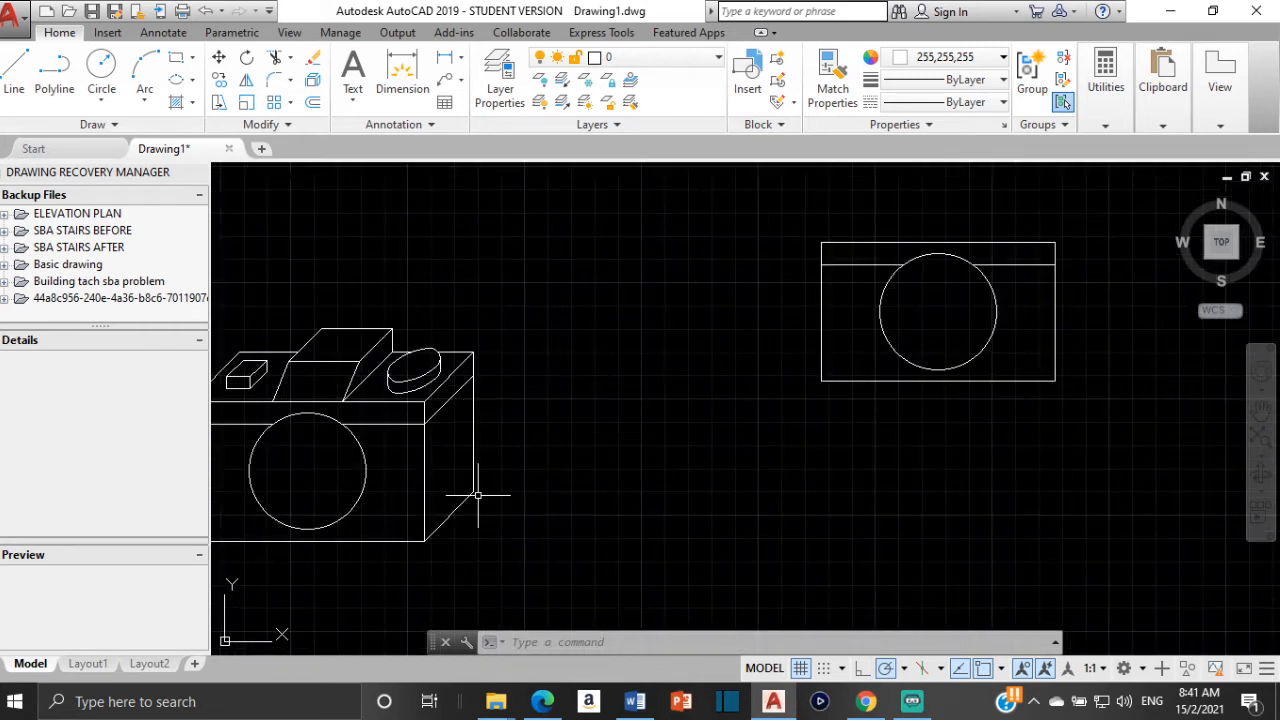
pyautogui.click(635, 701)
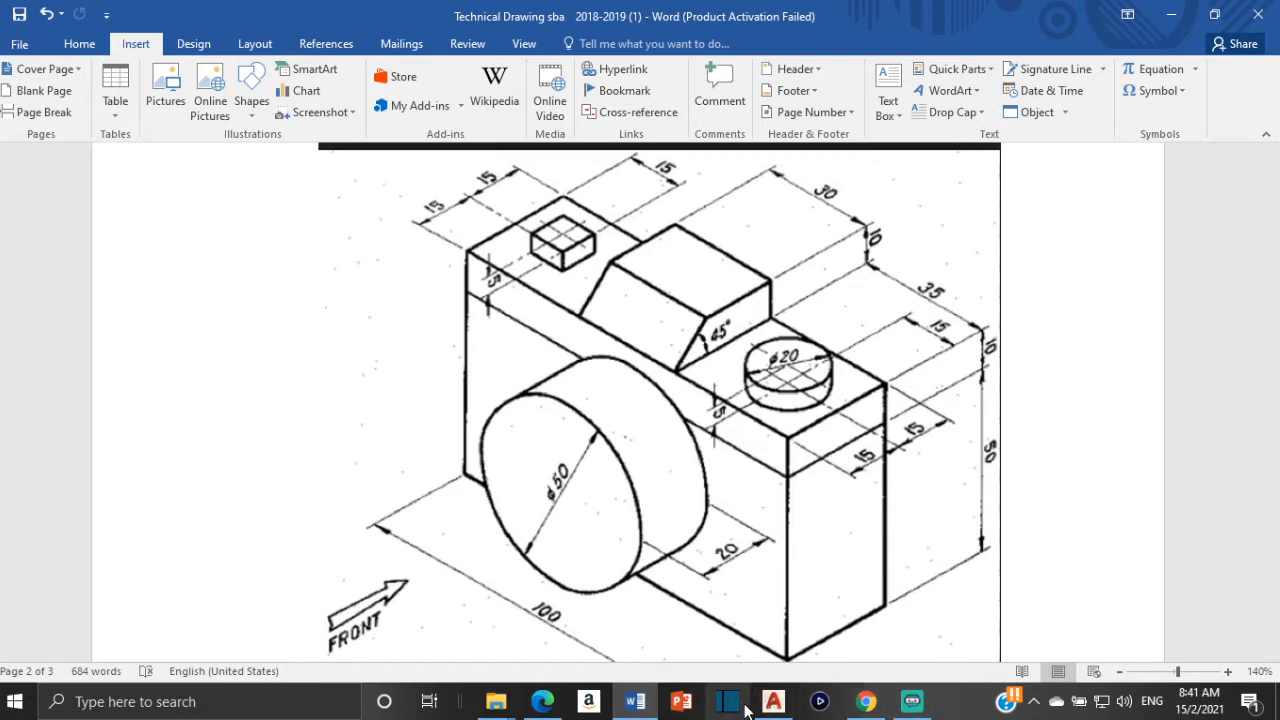
pyautogui.click(774, 702)
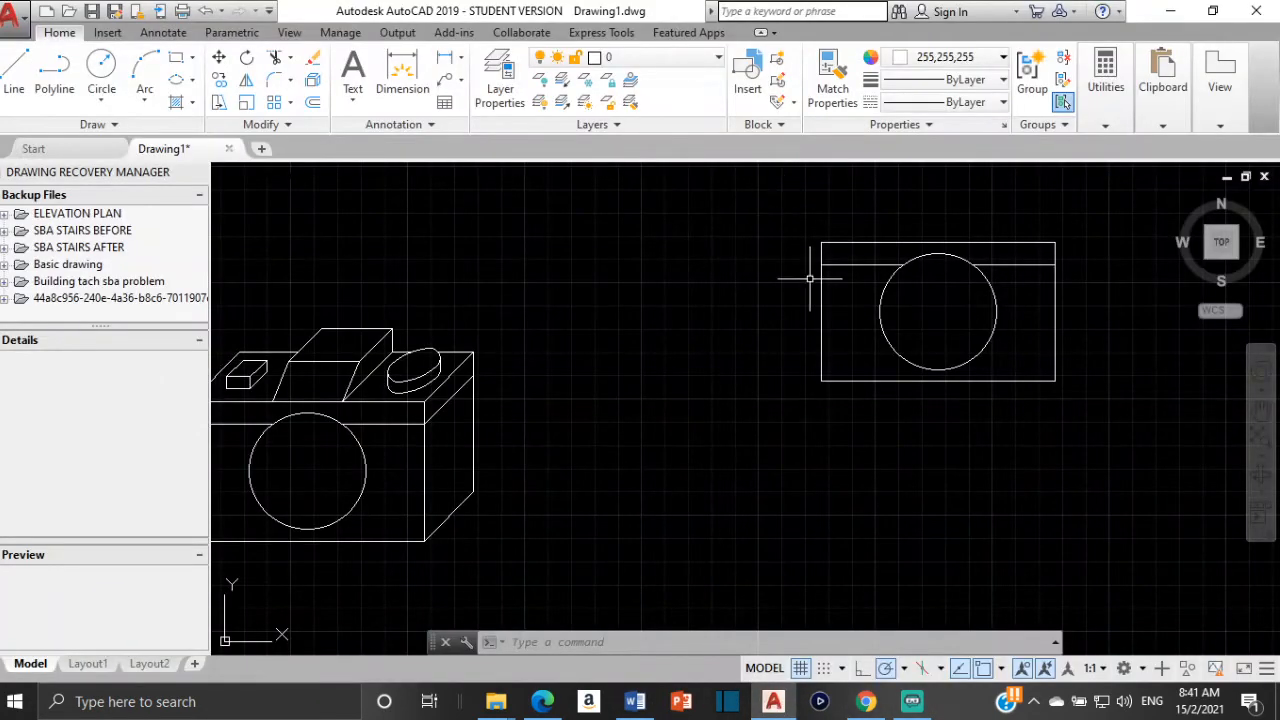
# Start the Line command and make sure polar tracking is on with 45-degree increments
pyautogui.scroll(-3, 814, 277)
pyautogui.moveTo(1009, 347); pyautogui.dragTo(732, 470, button='middle')
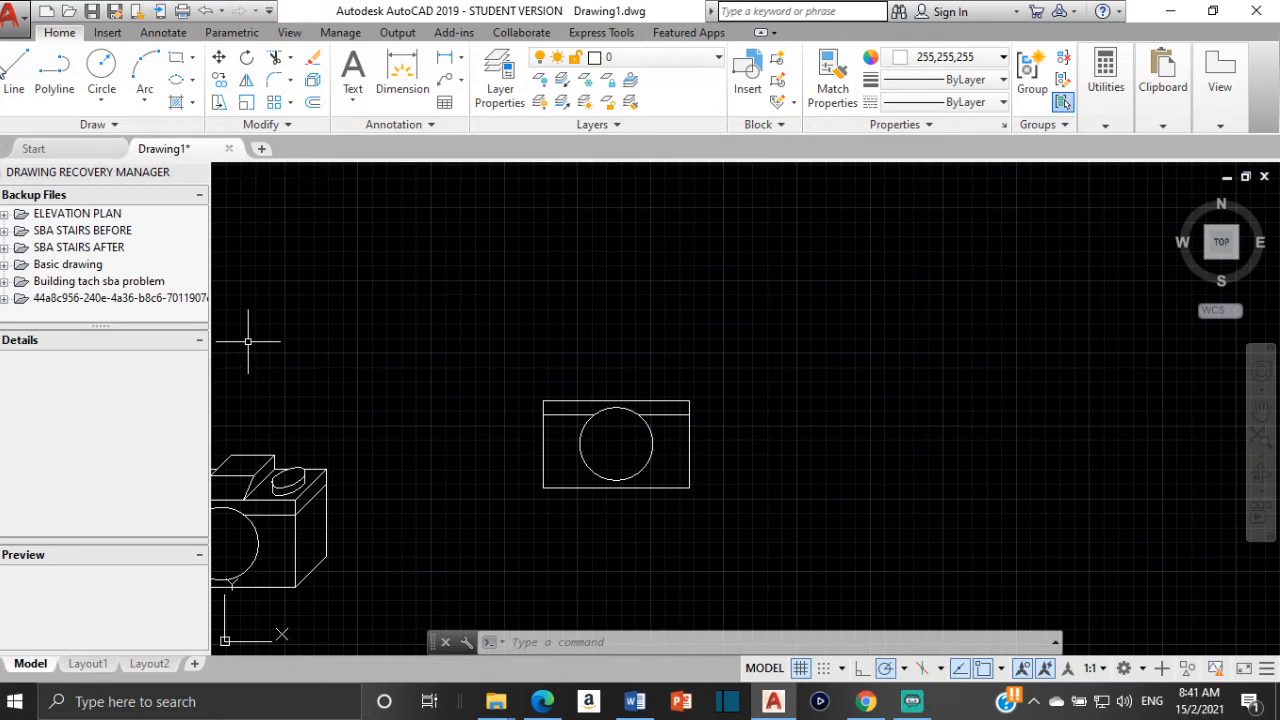
pyautogui.write('l')
pyautogui.press('Return')
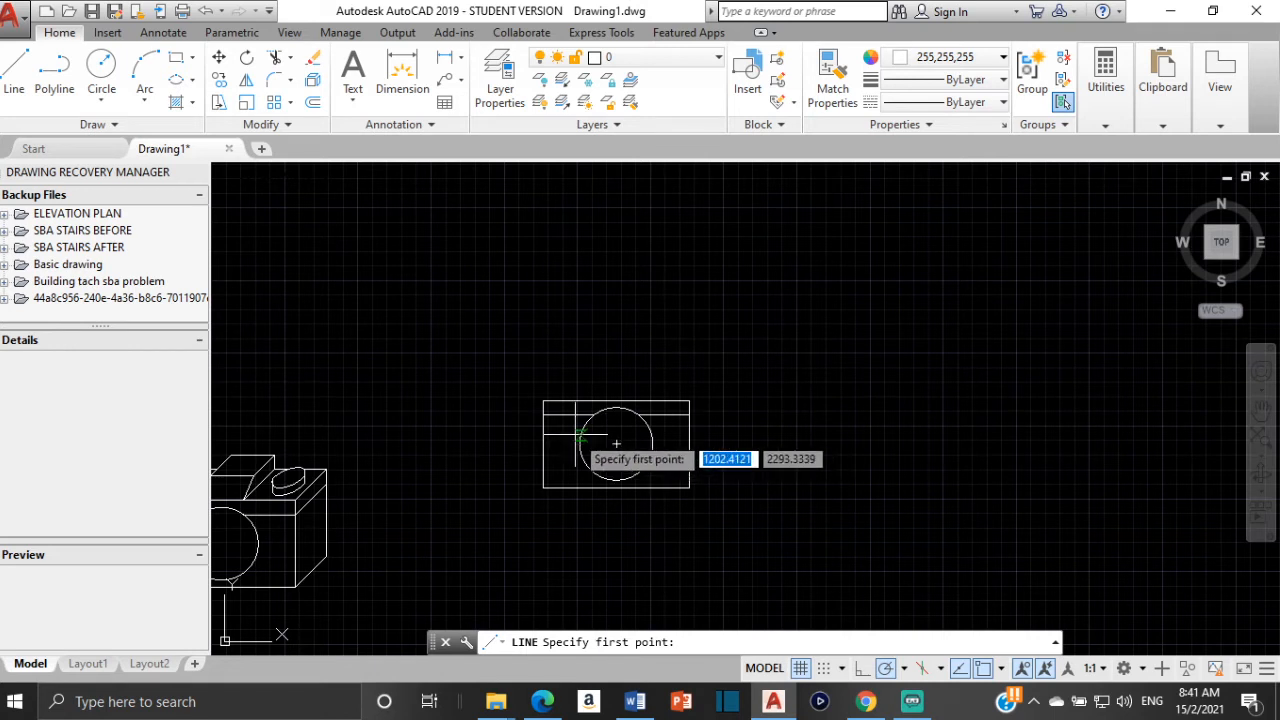
pyautogui.scroll(2, 575, 435)
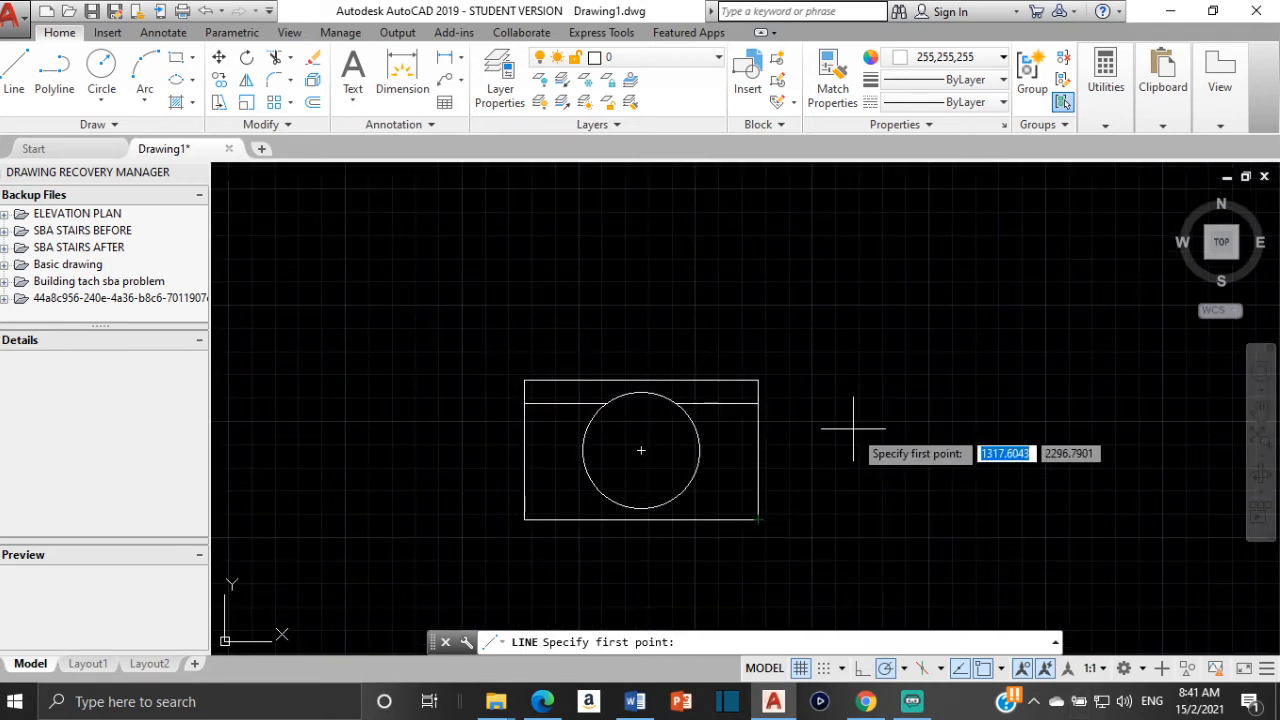
pyautogui.scroll(-3, 853, 428)
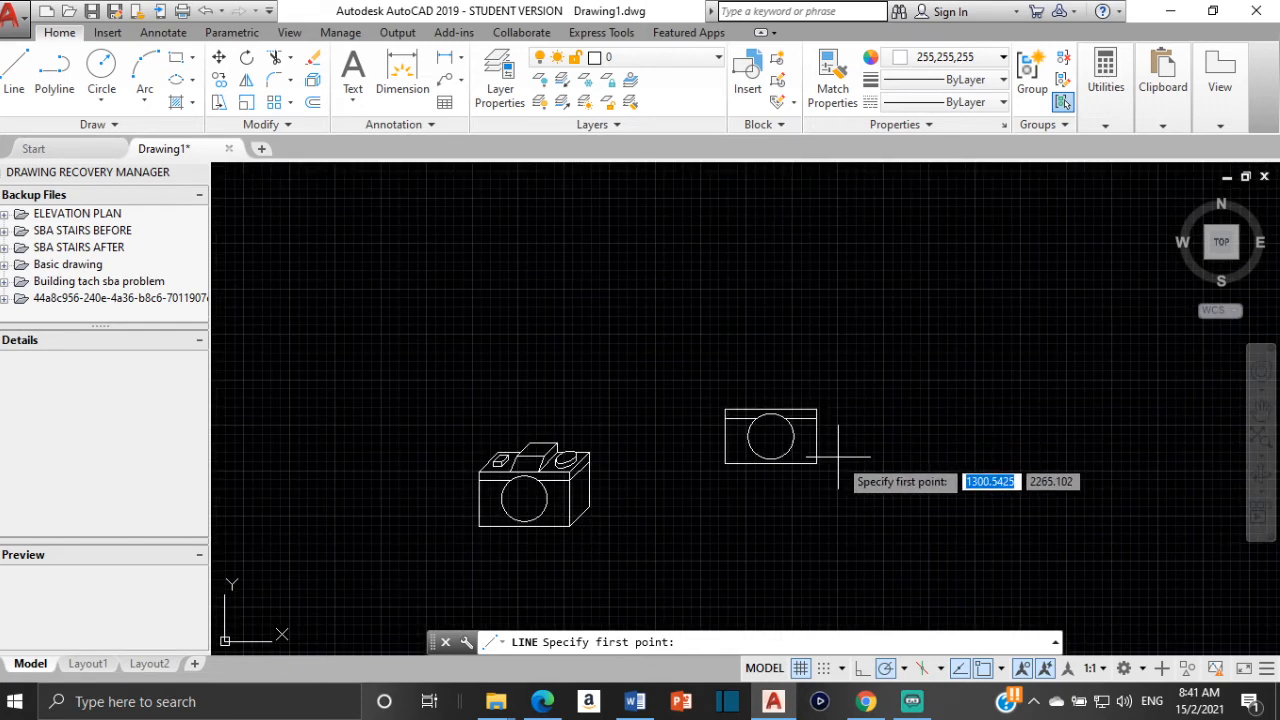
pyautogui.scroll(2, 857, 590)
pyautogui.moveTo(866, 600); pyautogui.dragTo(836, 543, button='middle')
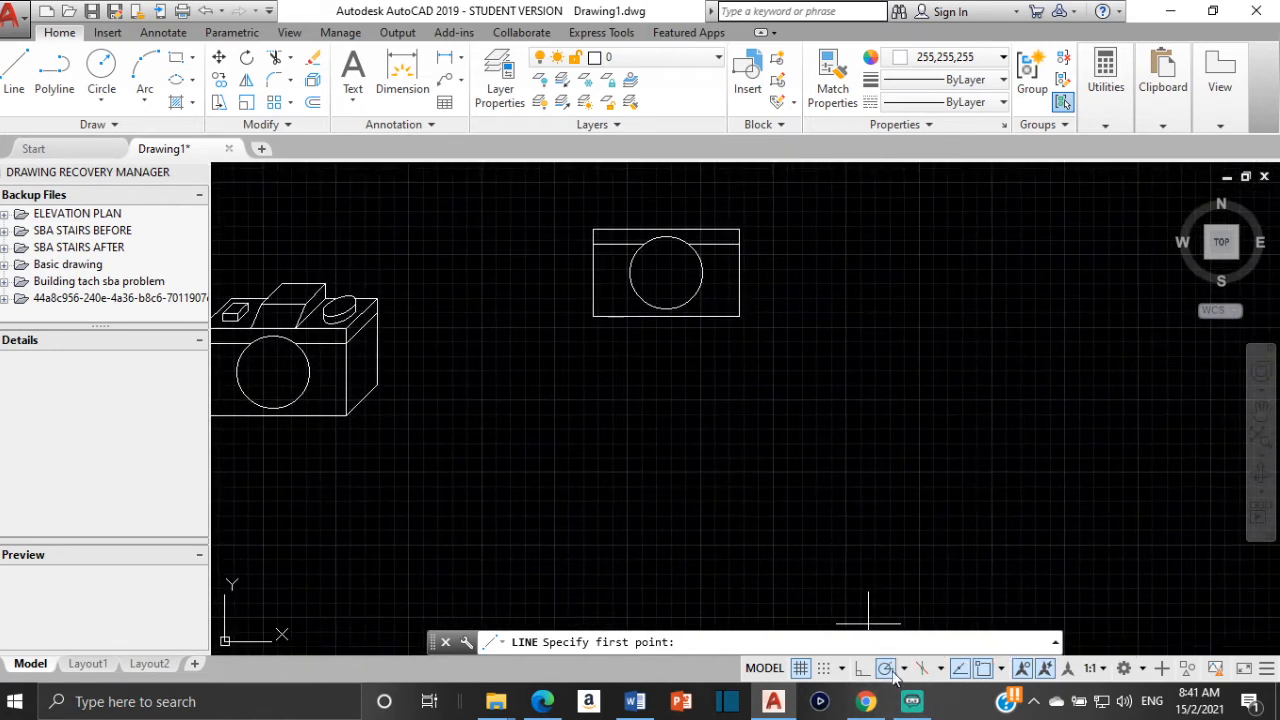
pyautogui.click(905, 668)
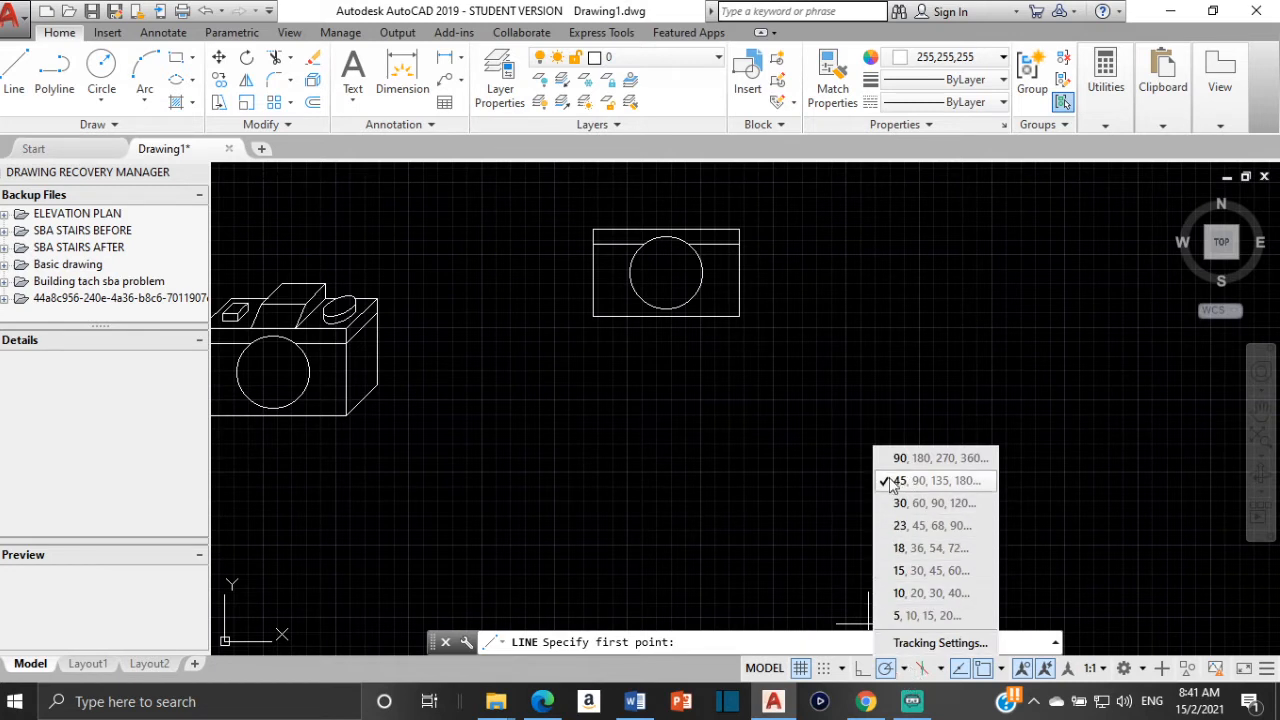
pyautogui.click(852, 526)
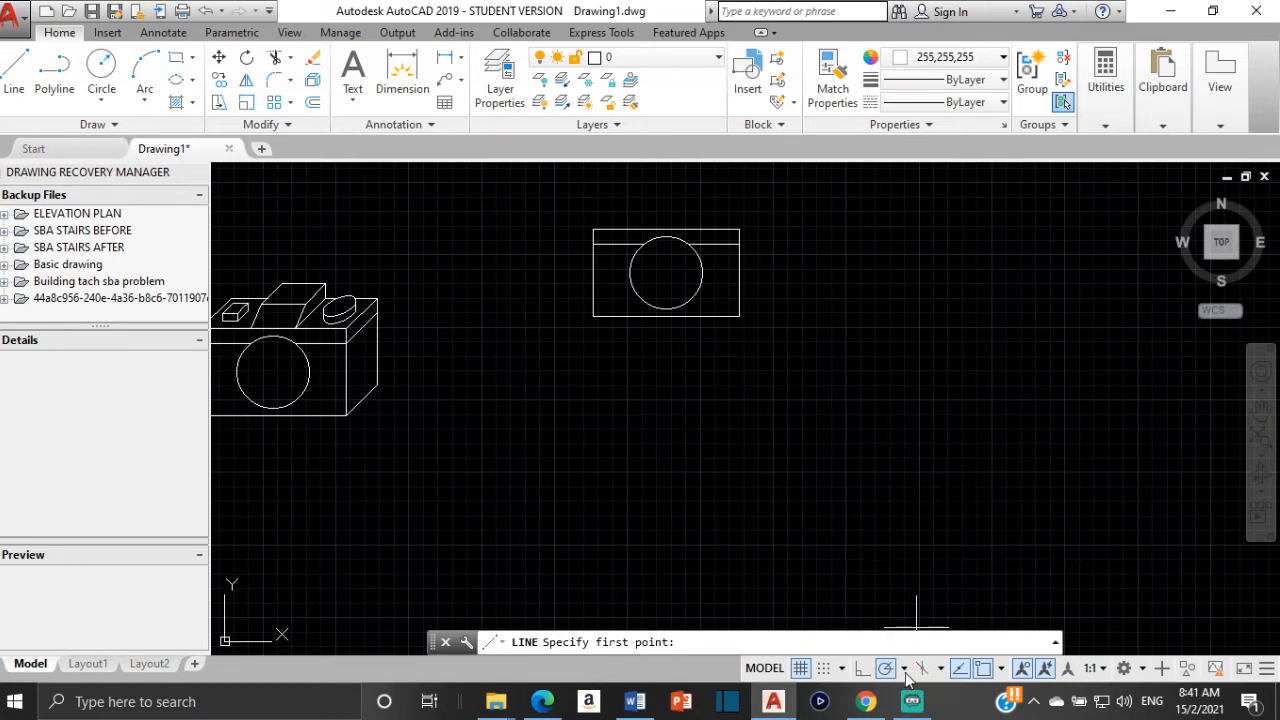
pyautogui.click(862, 670)
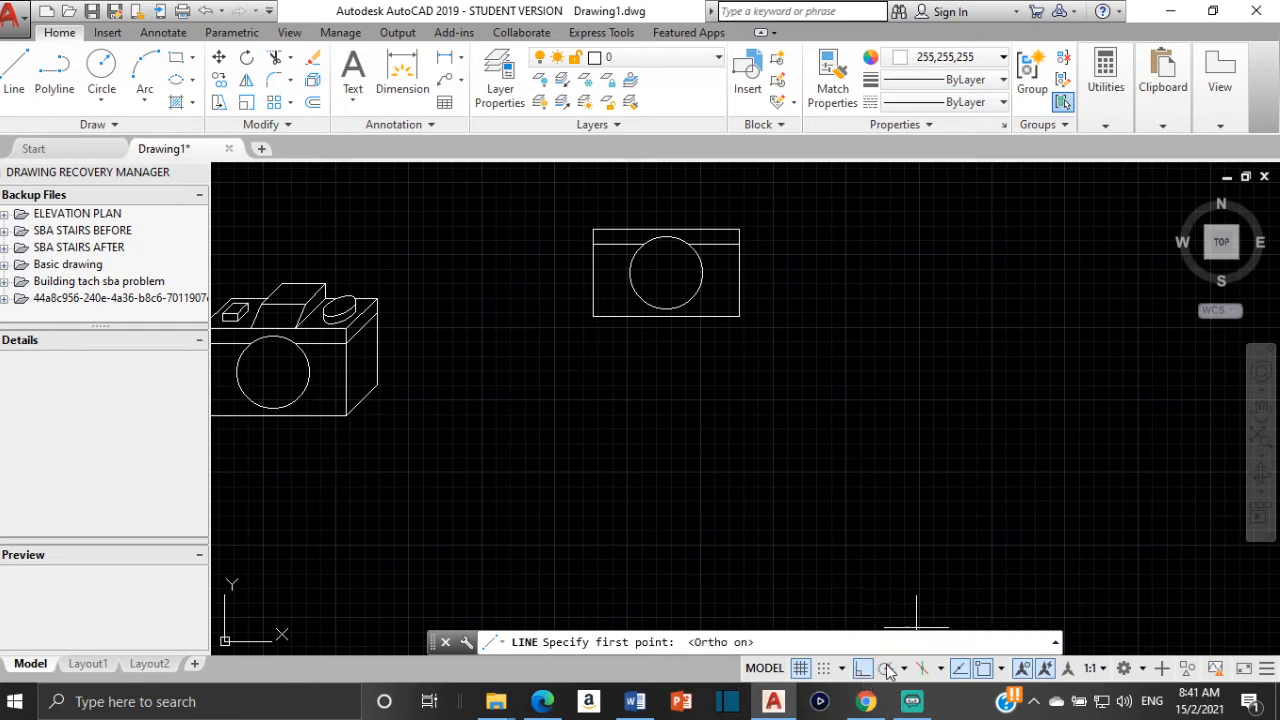
pyautogui.click(886, 668)
# Draw a receding line 30 long at 45° from the lower right corner of the front face
pyautogui.moveTo(766, 305); pyautogui.dragTo(727, 382, button='middle')
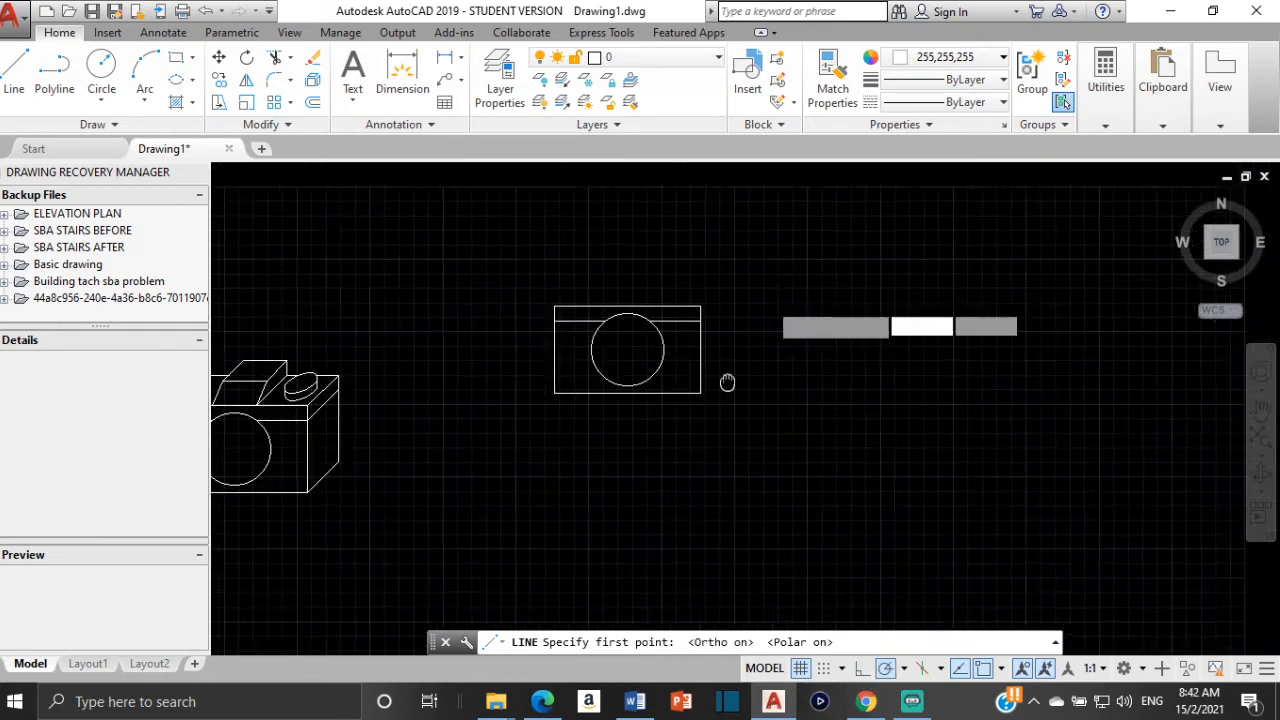
pyautogui.scroll(2, 714, 404)
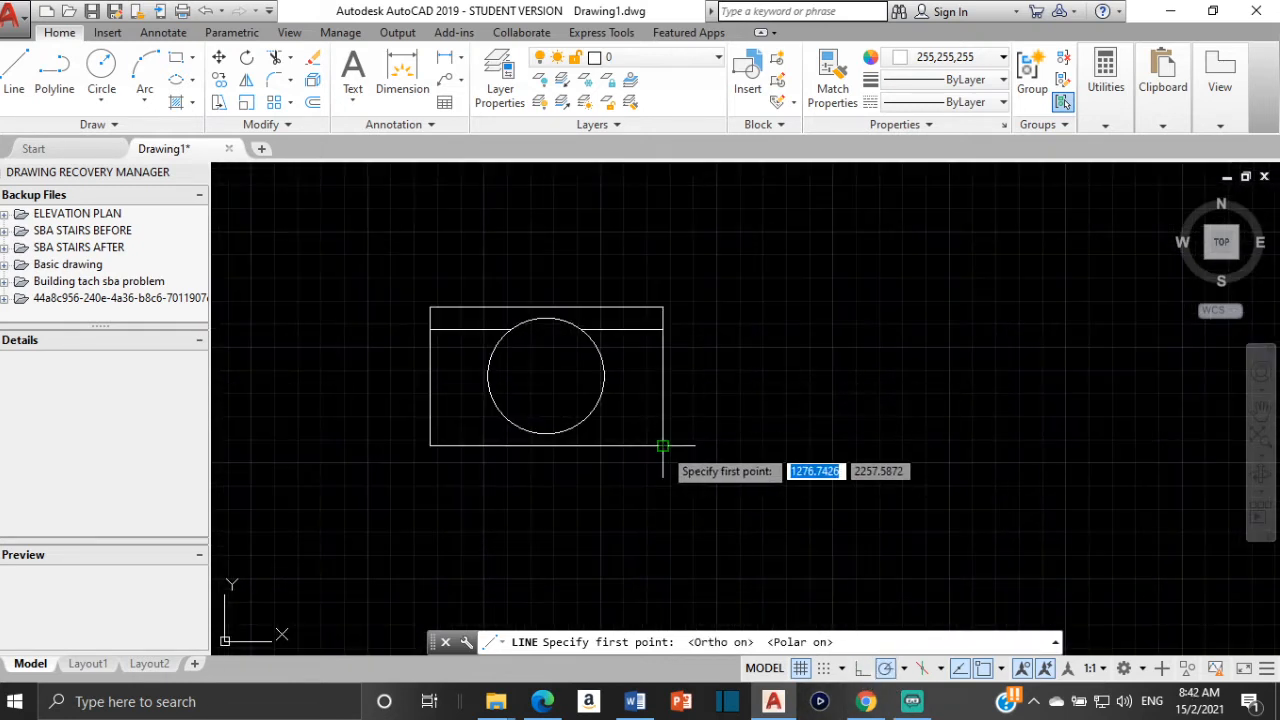
pyautogui.click(662, 446)
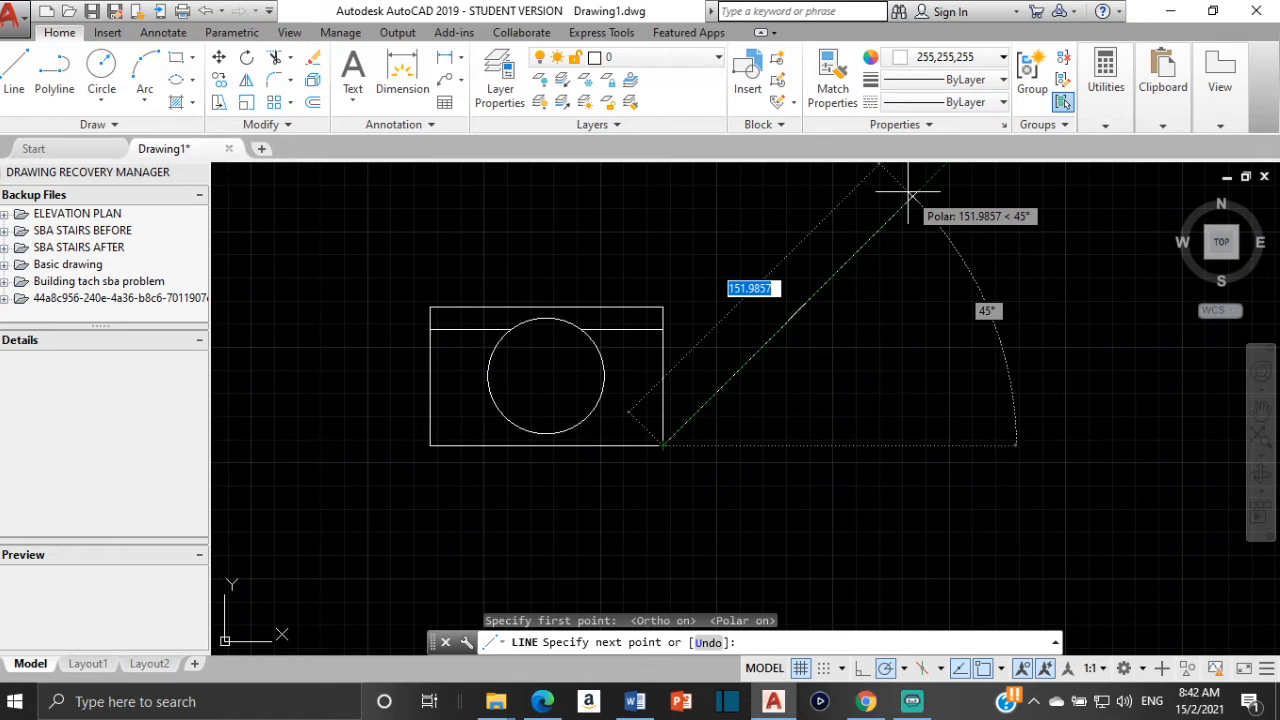
pyautogui.write('30')
pyautogui.press('Return')
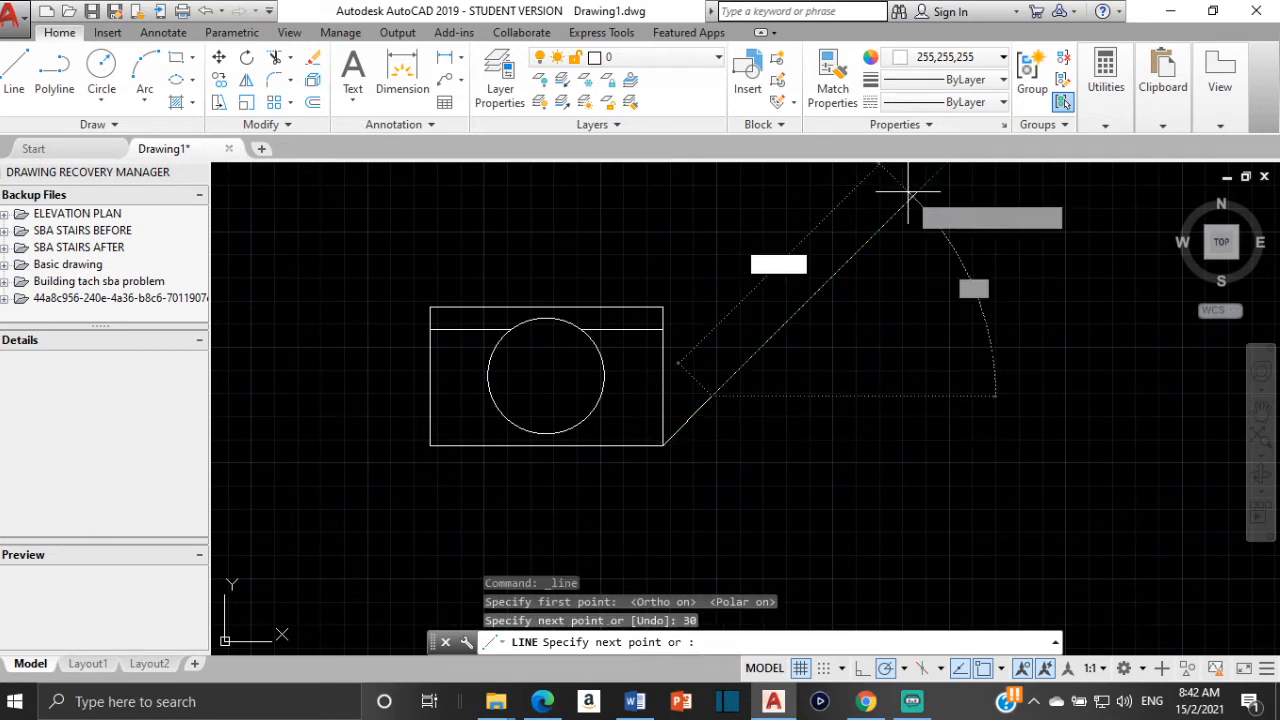
pyautogui.press('Return')
# Draw a 50-long vertical rear edge up from the receding line's end and connect its top to the right end of the front band line
pyautogui.press('Return')
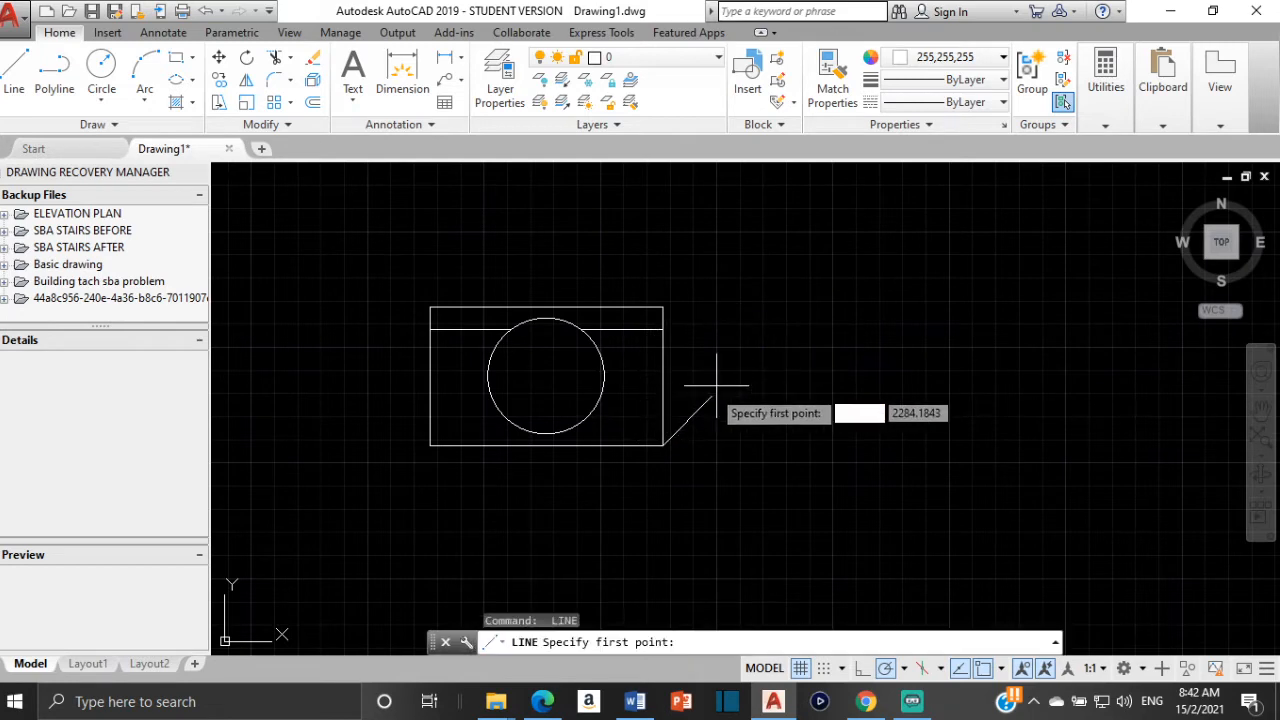
pyautogui.click(707, 392)
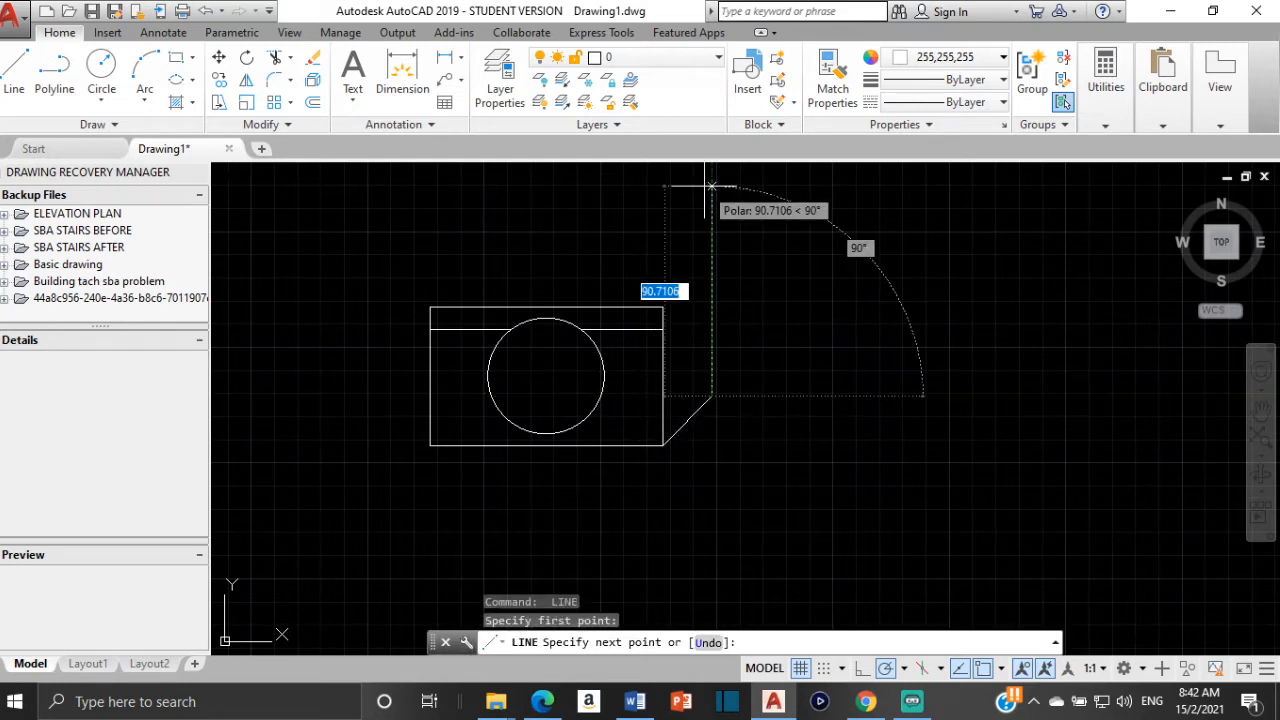
pyautogui.moveTo(706, 194); pyautogui.dragTo(736, 326, button='middle')
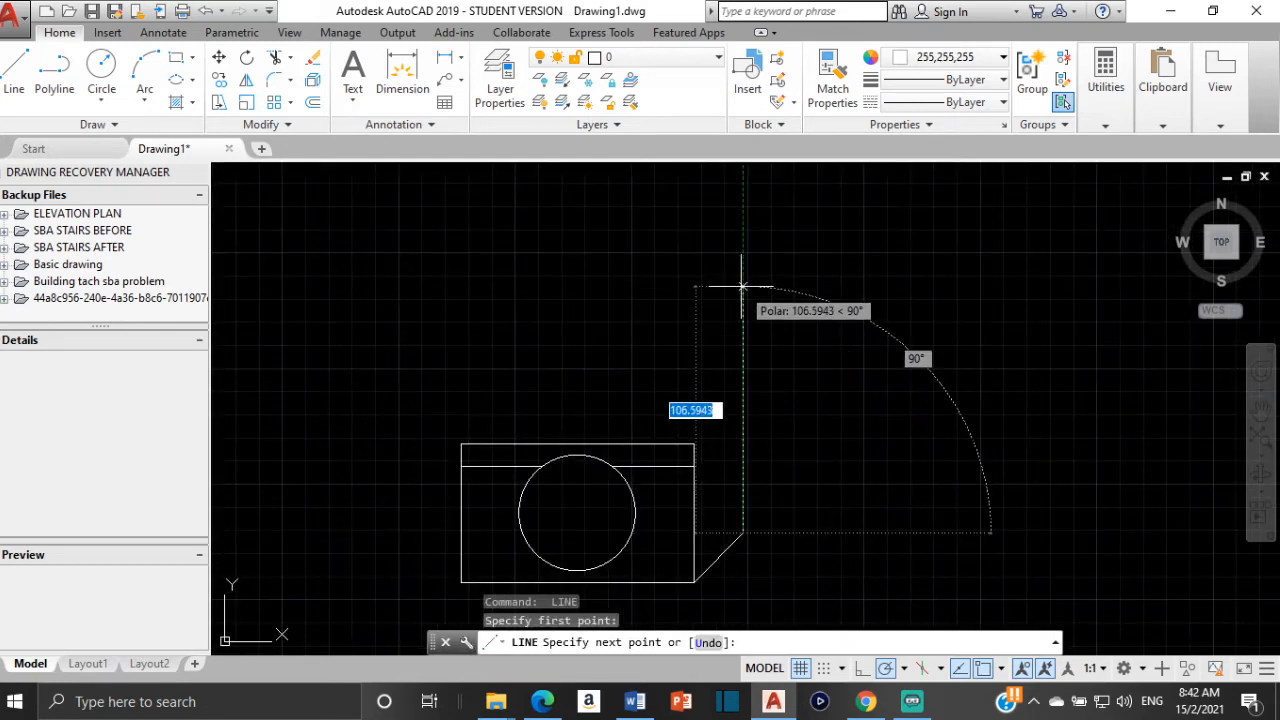
pyautogui.write('50')
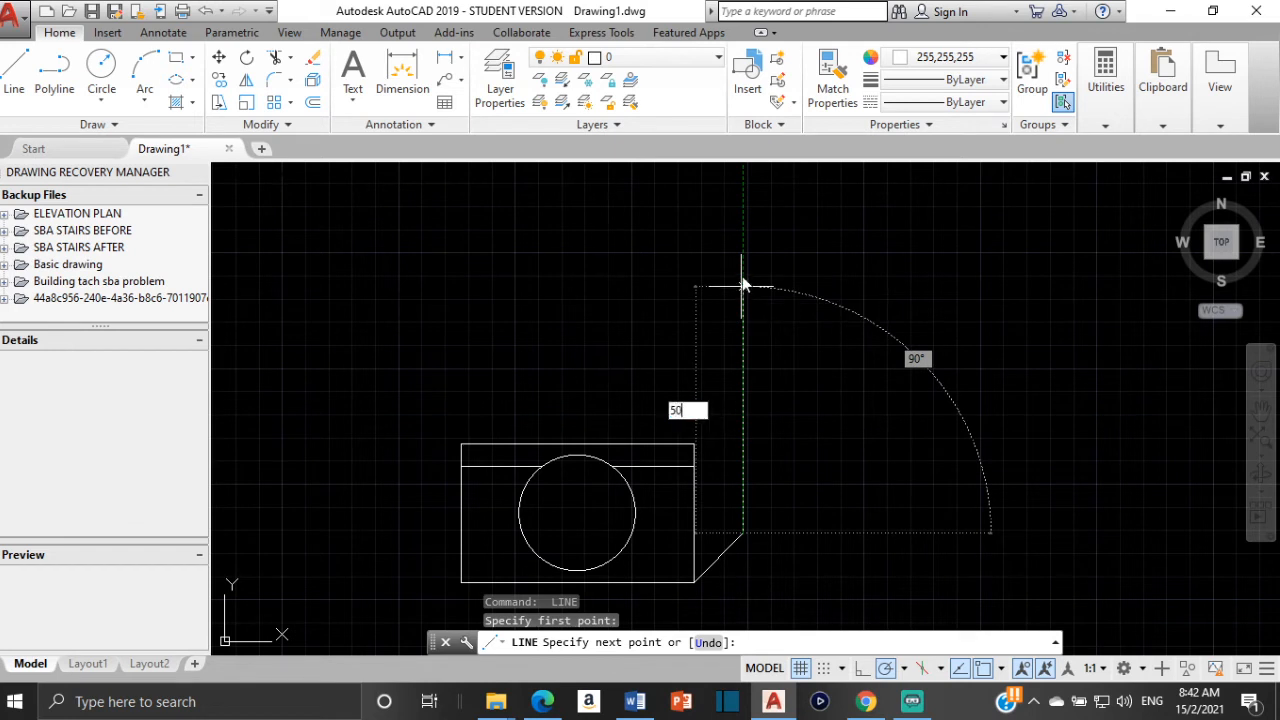
pyautogui.press('Return')
pyautogui.scroll(4, 731, 500)
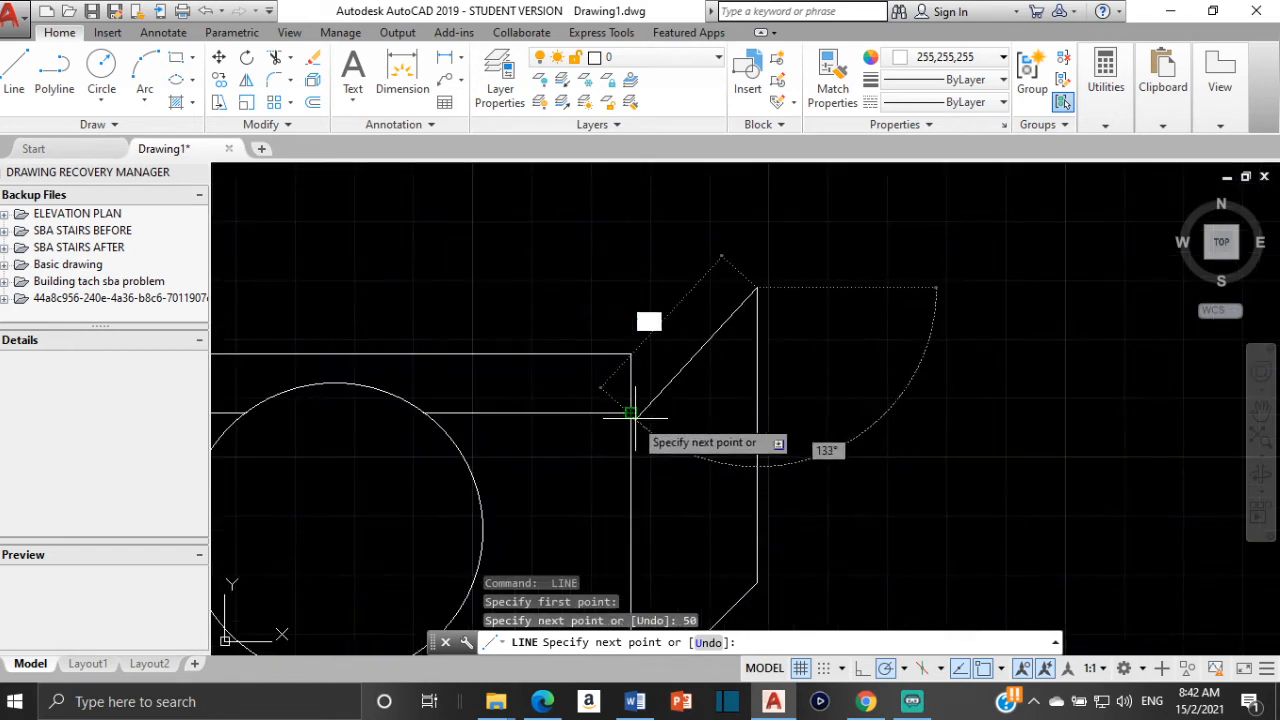
pyautogui.click(628, 408)
pyautogui.press('Return')
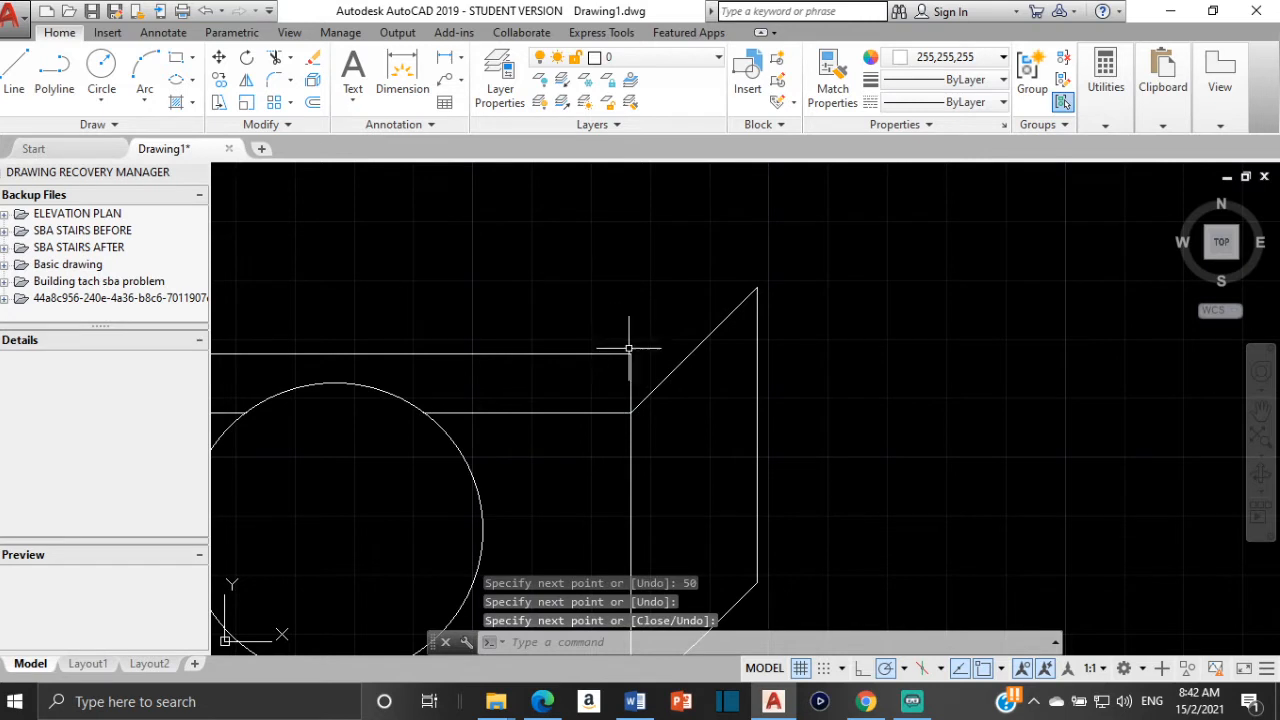
pyautogui.click(665, 378)
pyautogui.write('l')
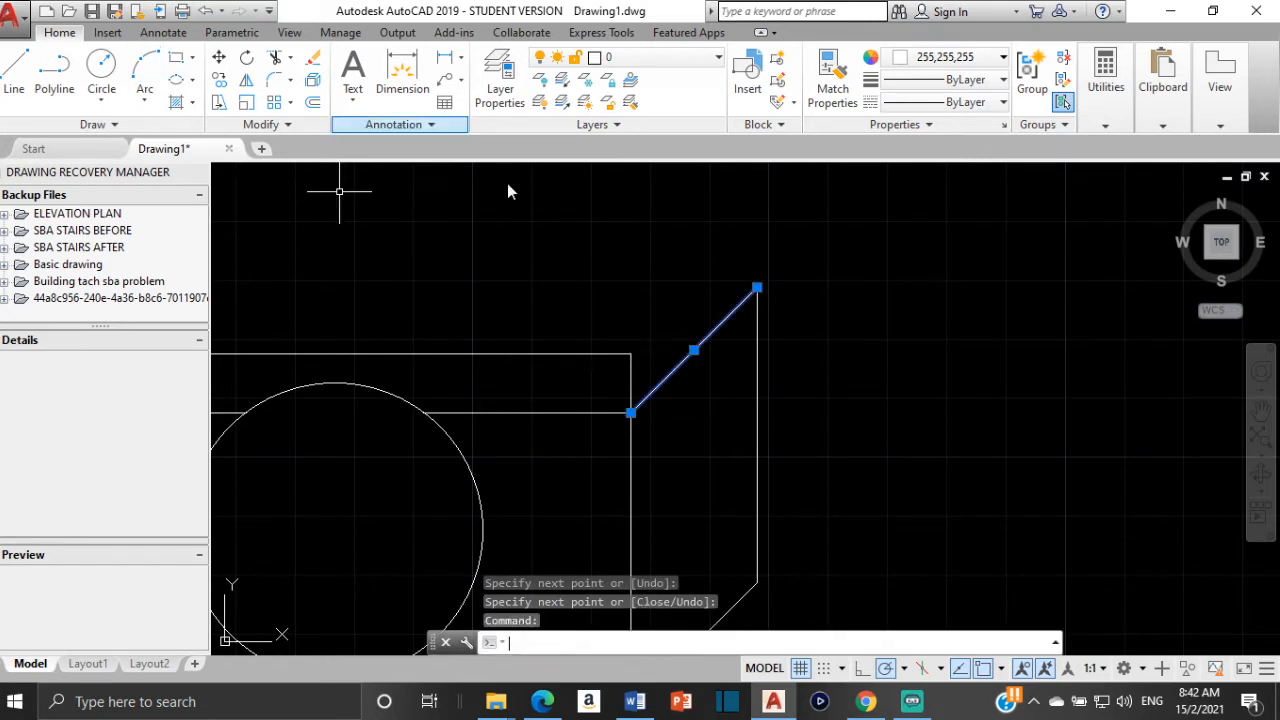
pyautogui.press('Return')
pyautogui.click(631, 411)
pyautogui.press('Return')
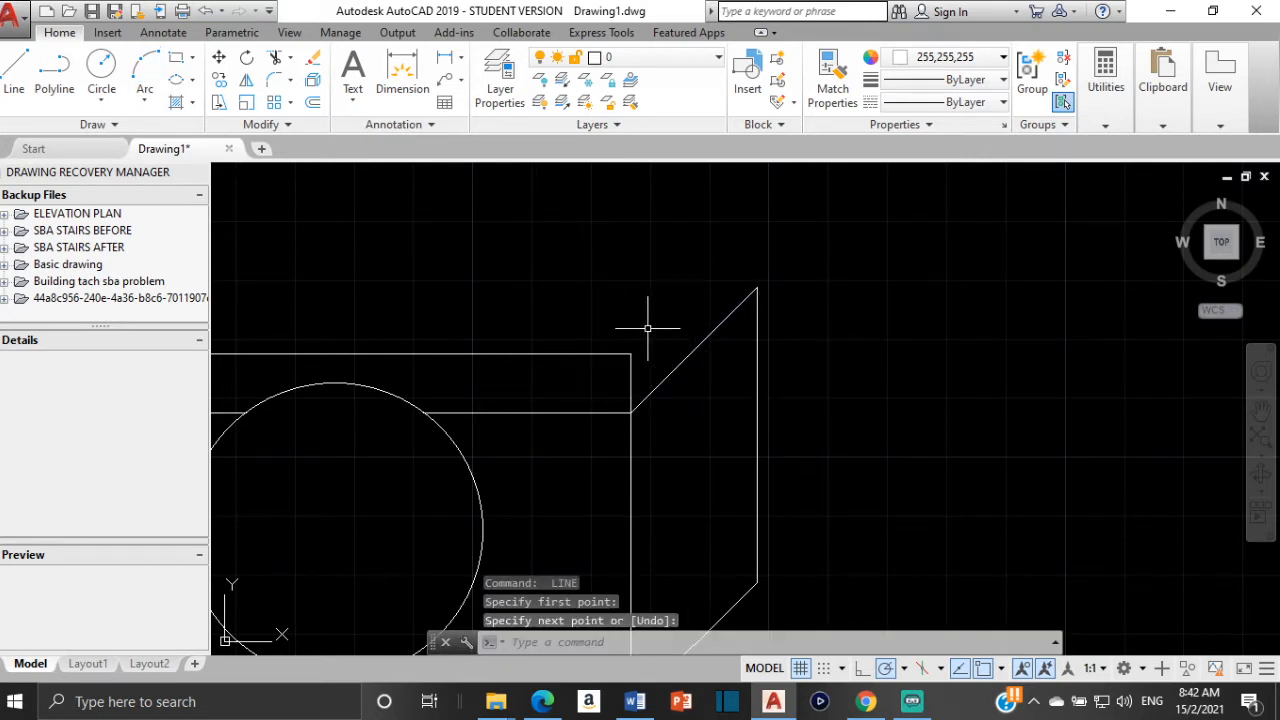
# Draw a 30-long line at 45° from the front face's upper right corner and join its end down to the top of the vertical rear edge
pyautogui.press('Return')
pyautogui.click(631, 353)
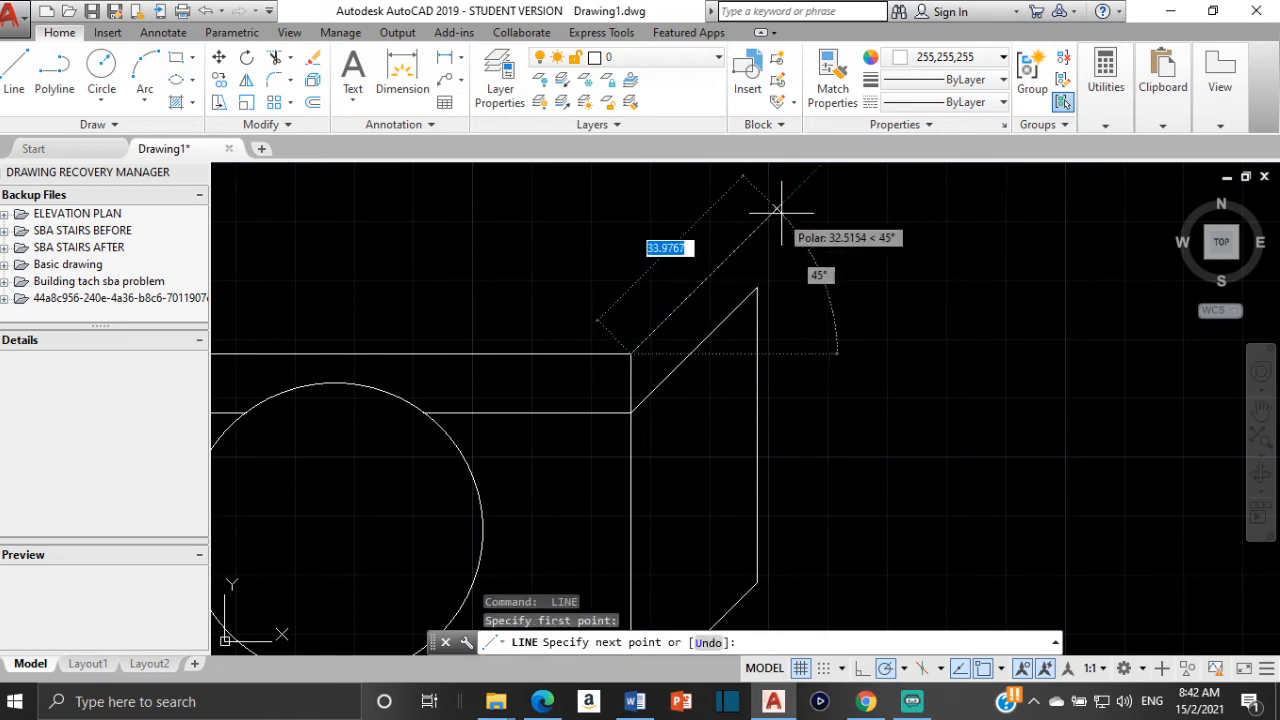
pyautogui.write('3')
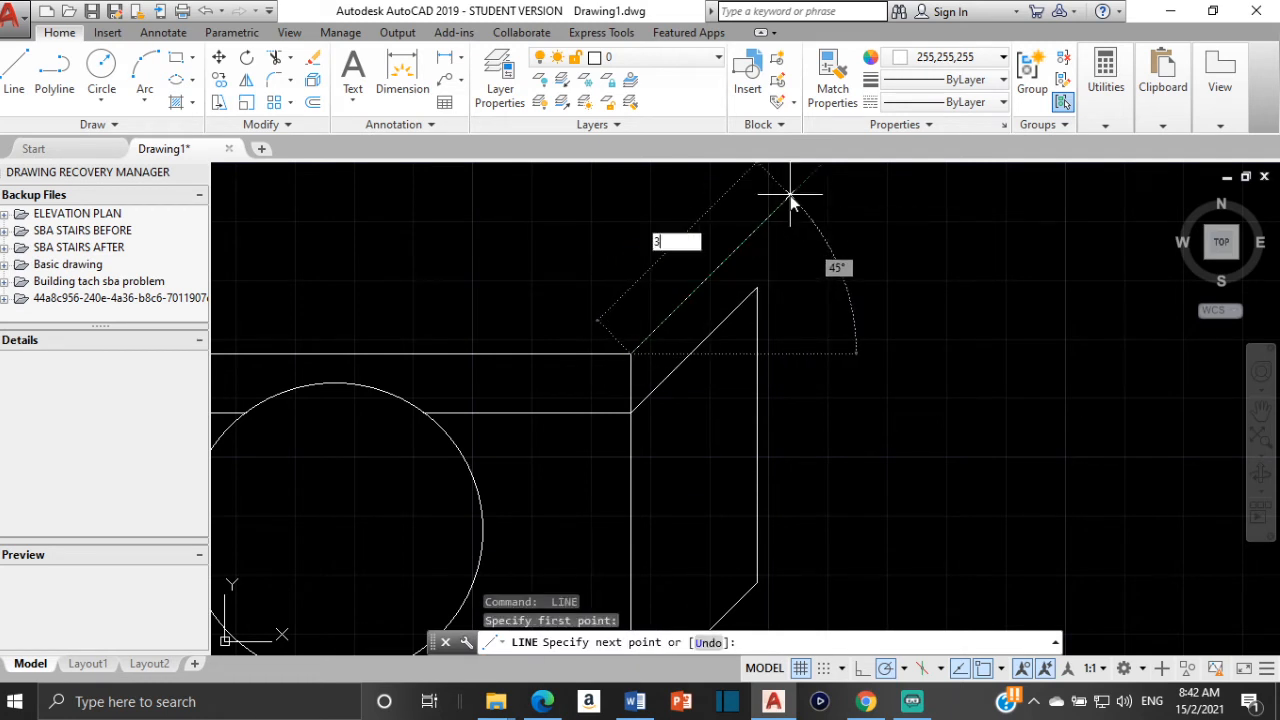
pyautogui.write('0')
pyautogui.press('Return')
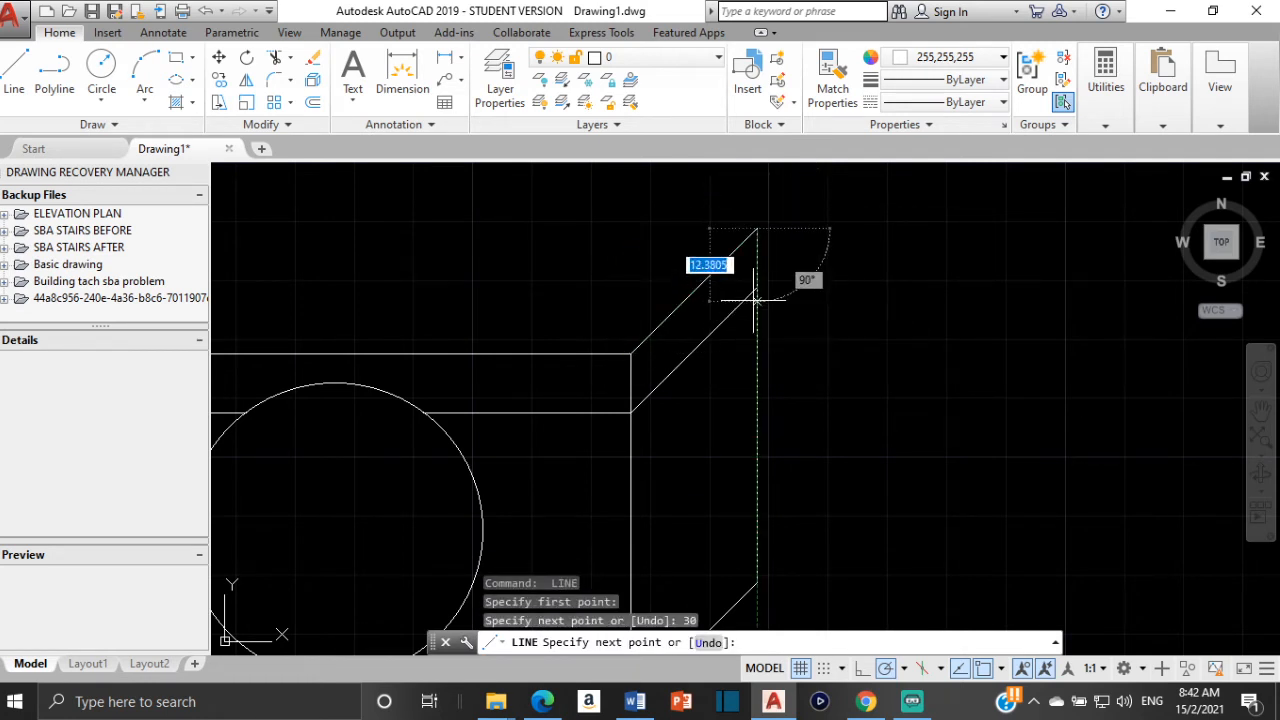
pyautogui.click(757, 288)
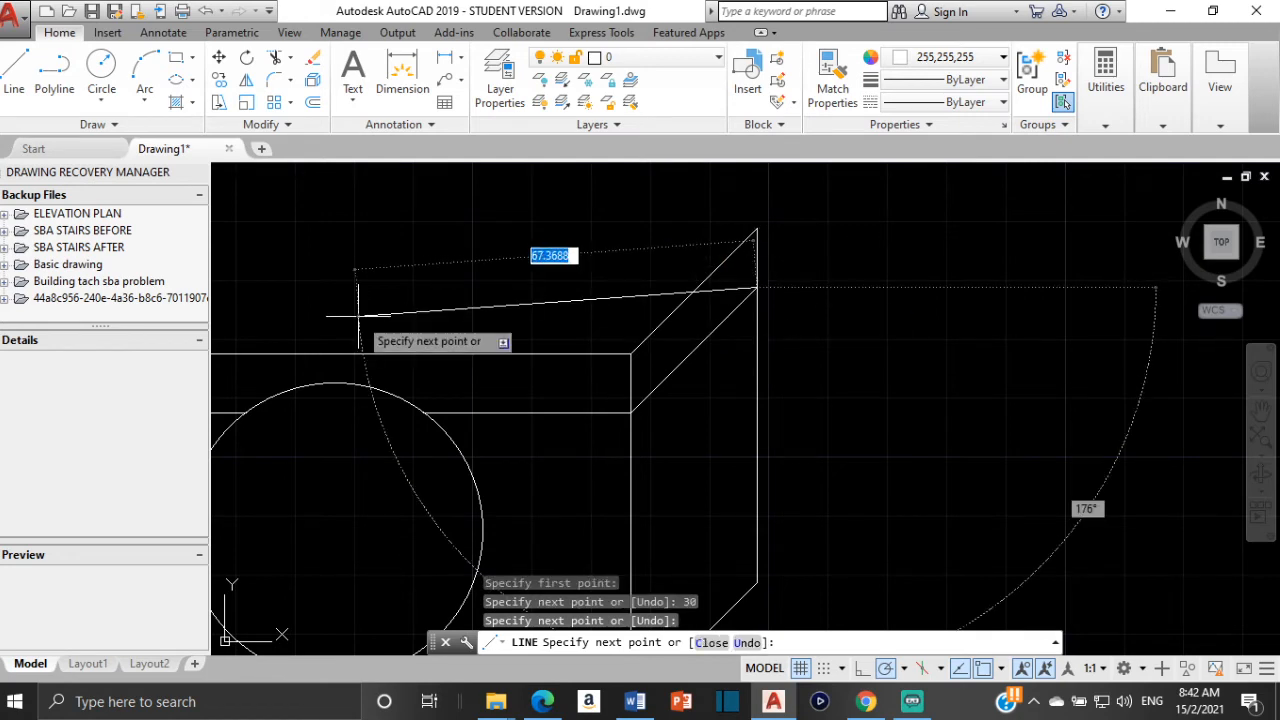
pyautogui.press('Escape')
# Draw a 30-long line at 45° from the front face's upper left corner and join its end horizontally to the upper rear right corner
pyautogui.scroll(-4, 731, 172)
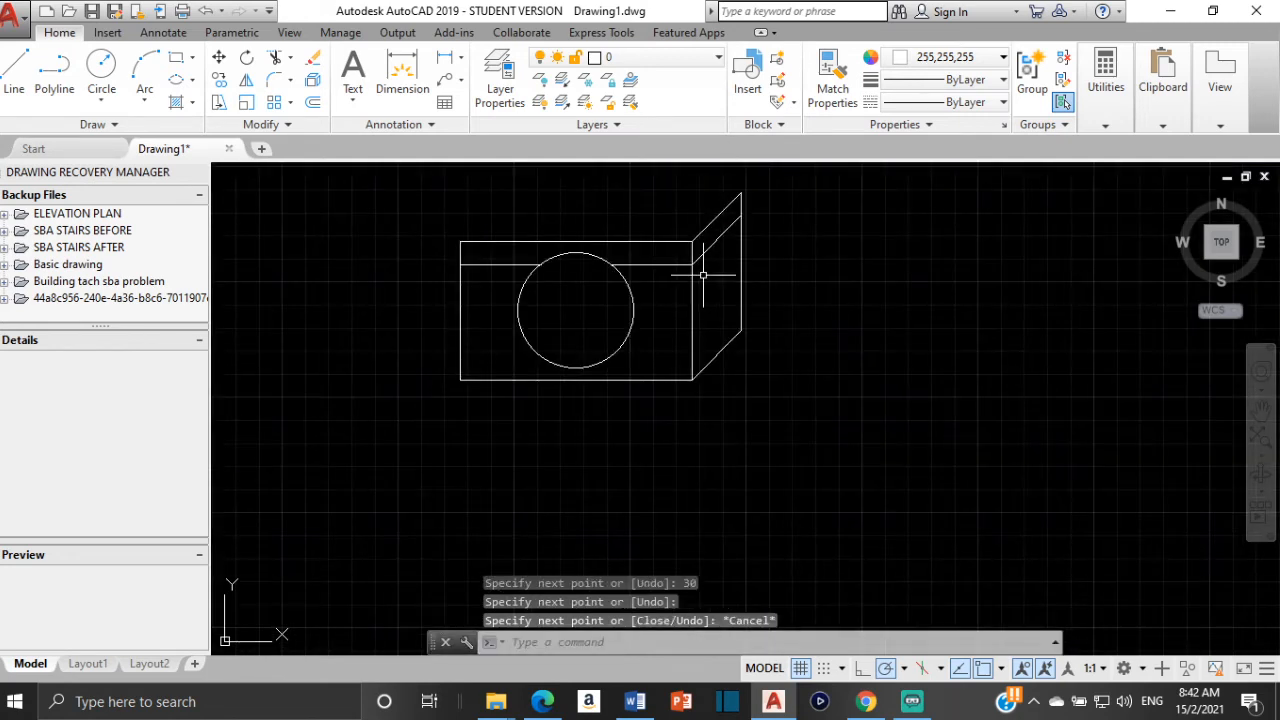
pyautogui.scroll(-4, 703, 274)
pyautogui.scroll(3, 523, 292)
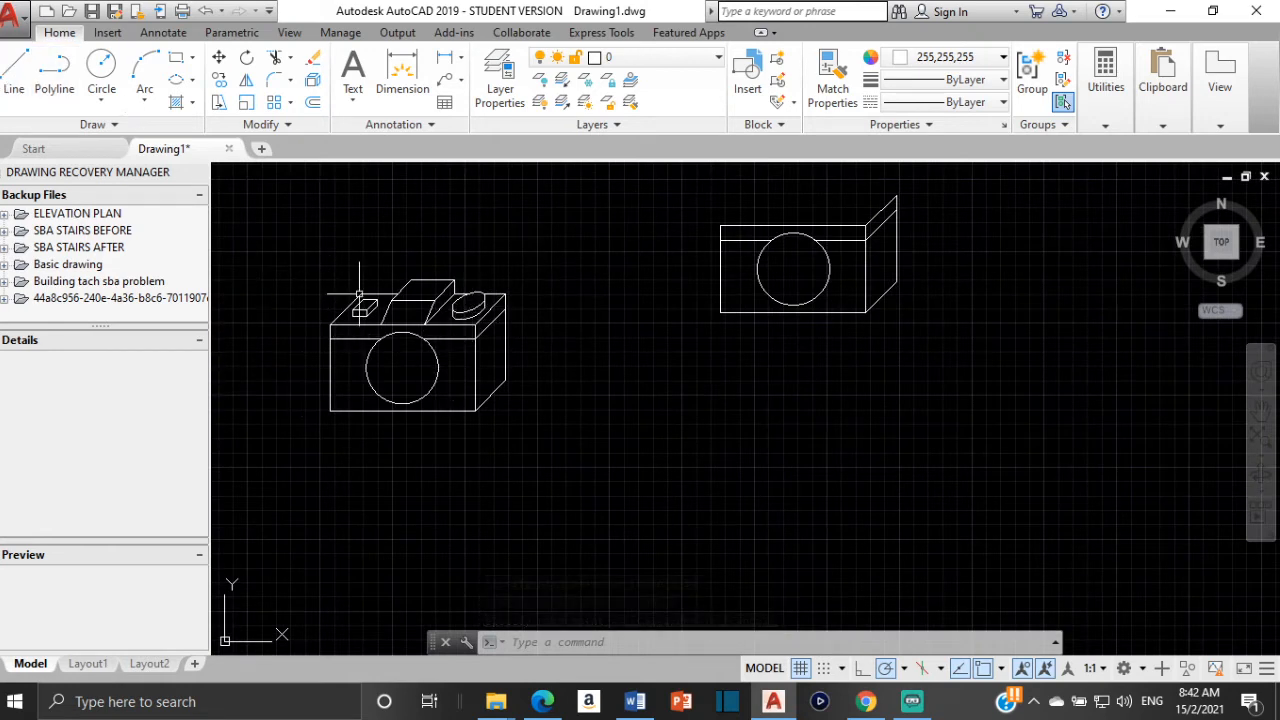
pyautogui.scroll(2, 704, 225)
pyautogui.moveTo(705, 225); pyautogui.dragTo(620, 342, button='middle')
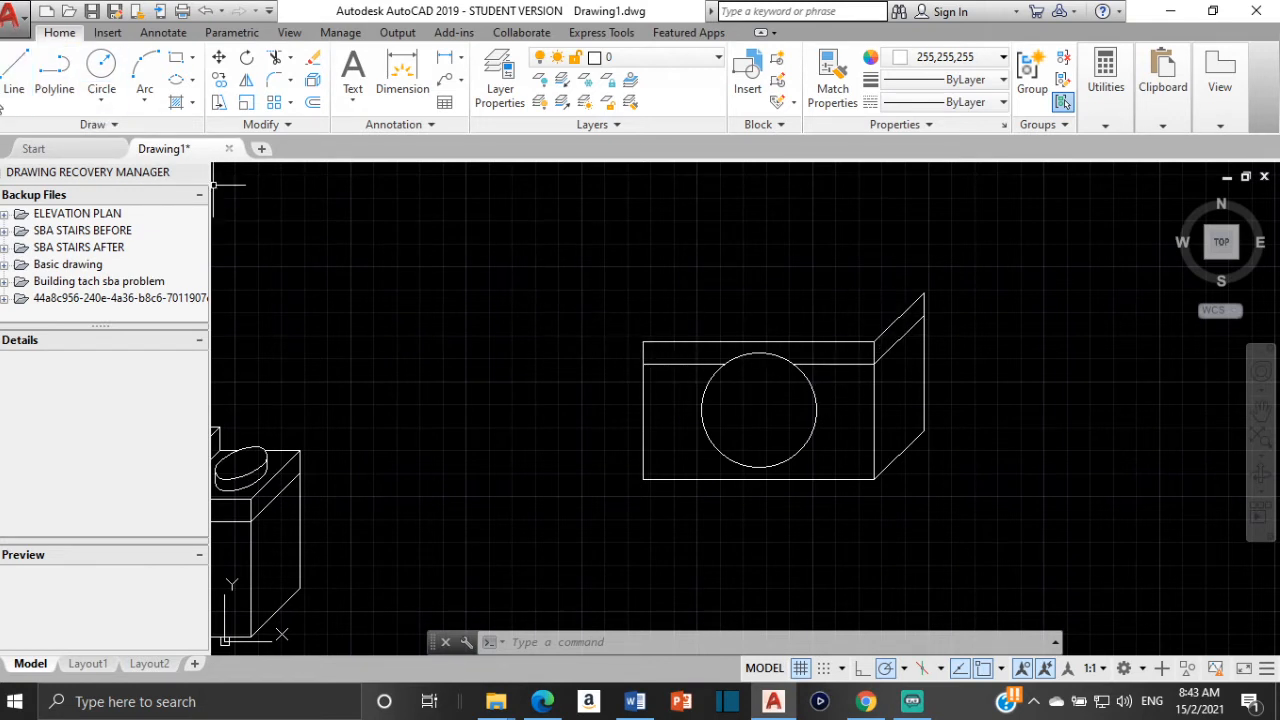
pyautogui.click(14, 72)
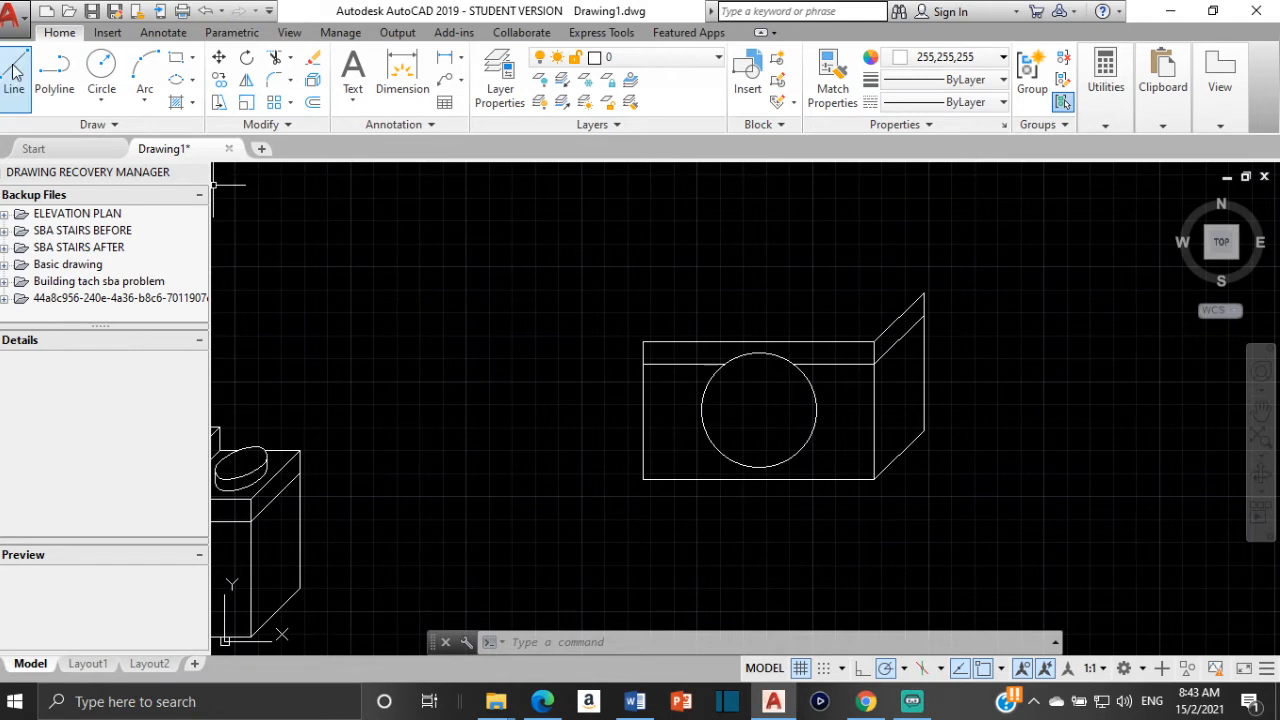
pyautogui.click(643, 341)
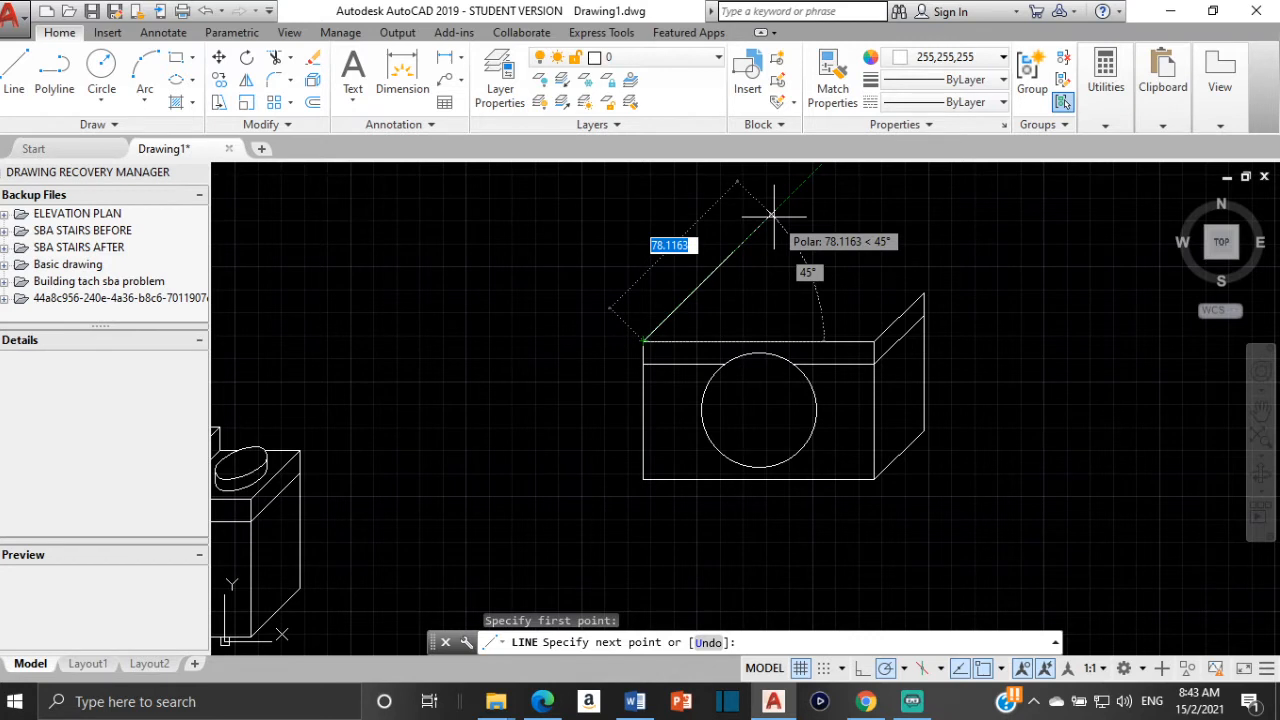
pyautogui.write('3')
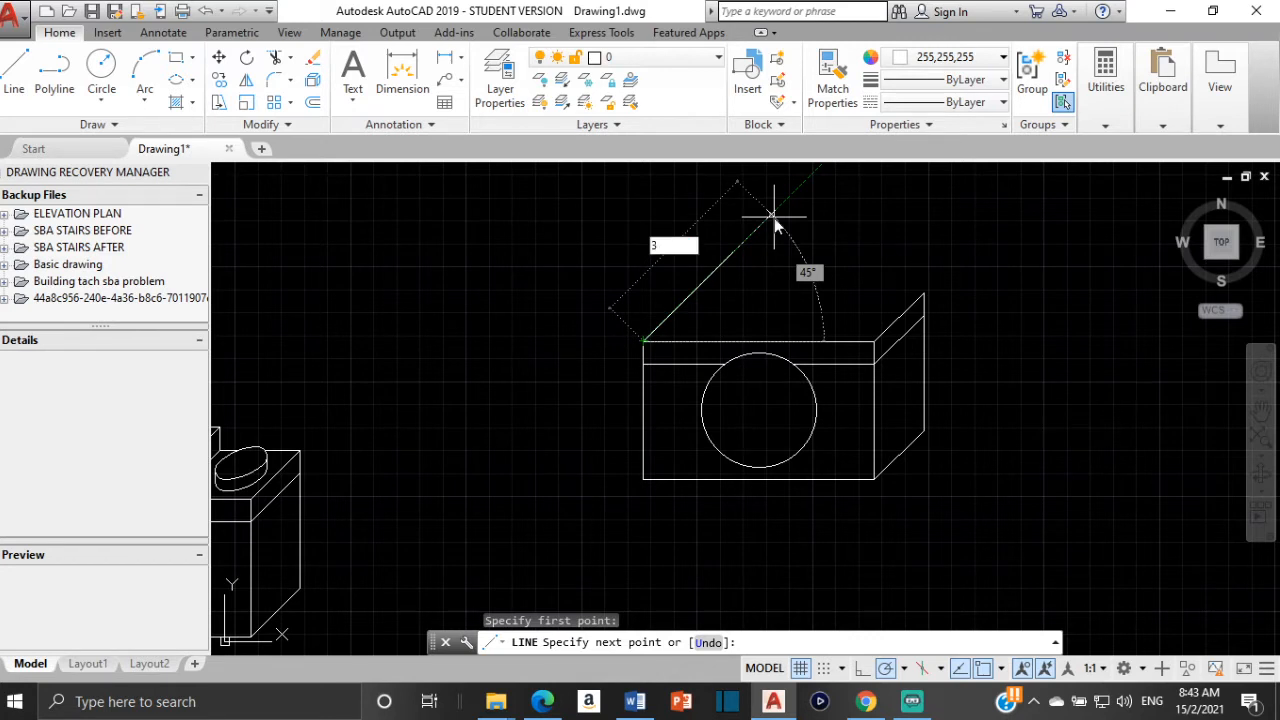
pyautogui.write('0')
pyautogui.press('Return')
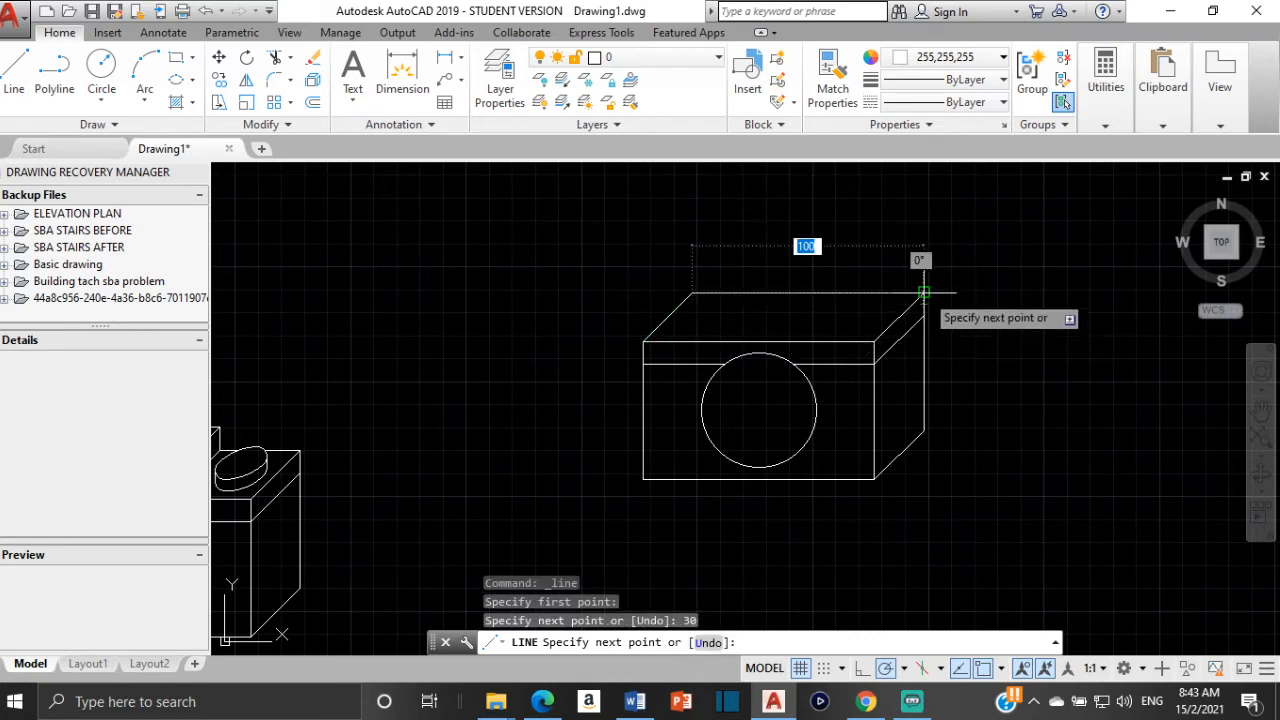
pyautogui.click(924, 293)
pyautogui.press('Escape')
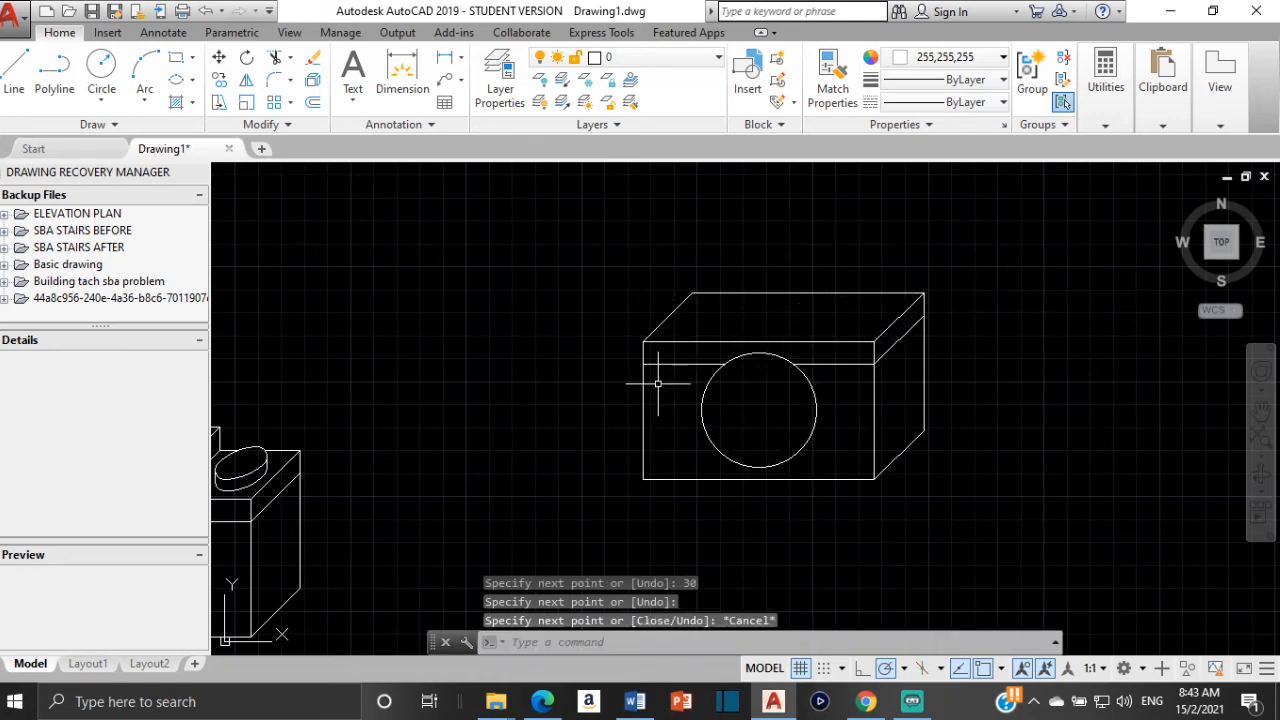
# Examine the round dial on the finished camera and its dimensions in the Word reference drawing, returning to the AutoCAD drawing
pyautogui.moveTo(603, 415); pyautogui.dragTo(934, 350, button='middle')
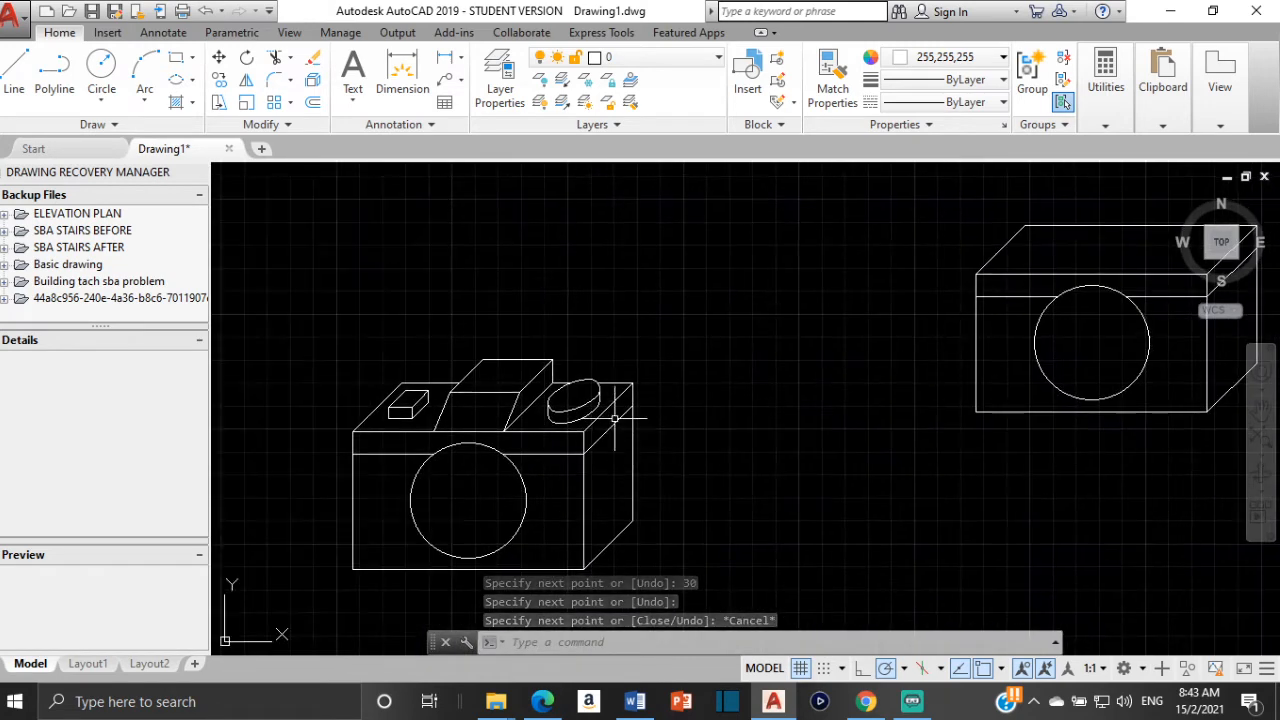
pyautogui.scroll(2, 618, 405)
pyautogui.scroll(2, 568, 345)
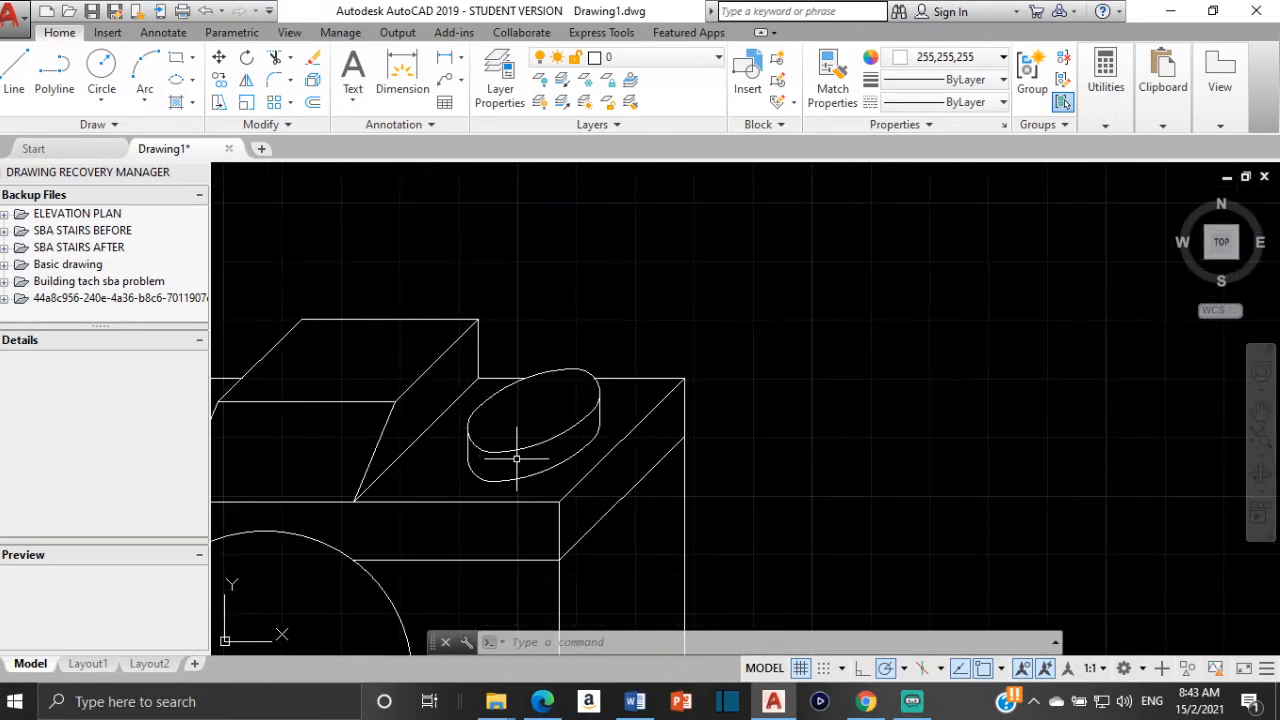
pyautogui.scroll(-3, 516, 458)
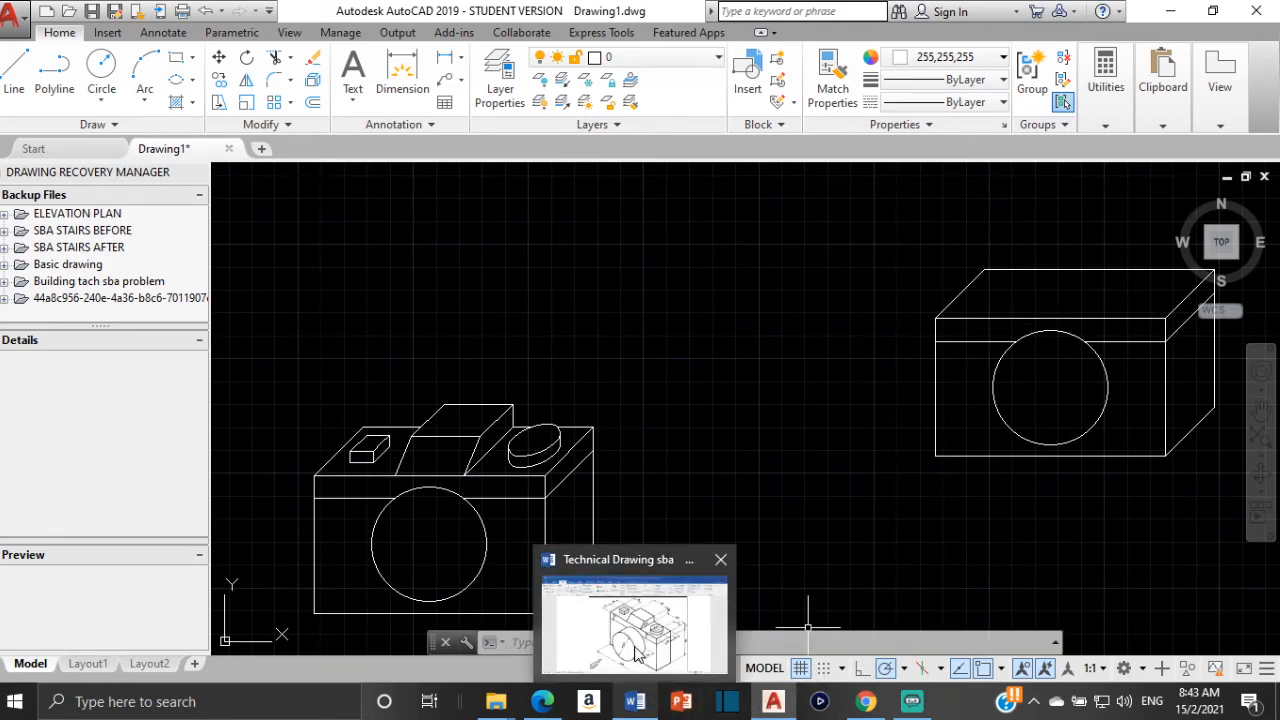
pyautogui.click(634, 650)
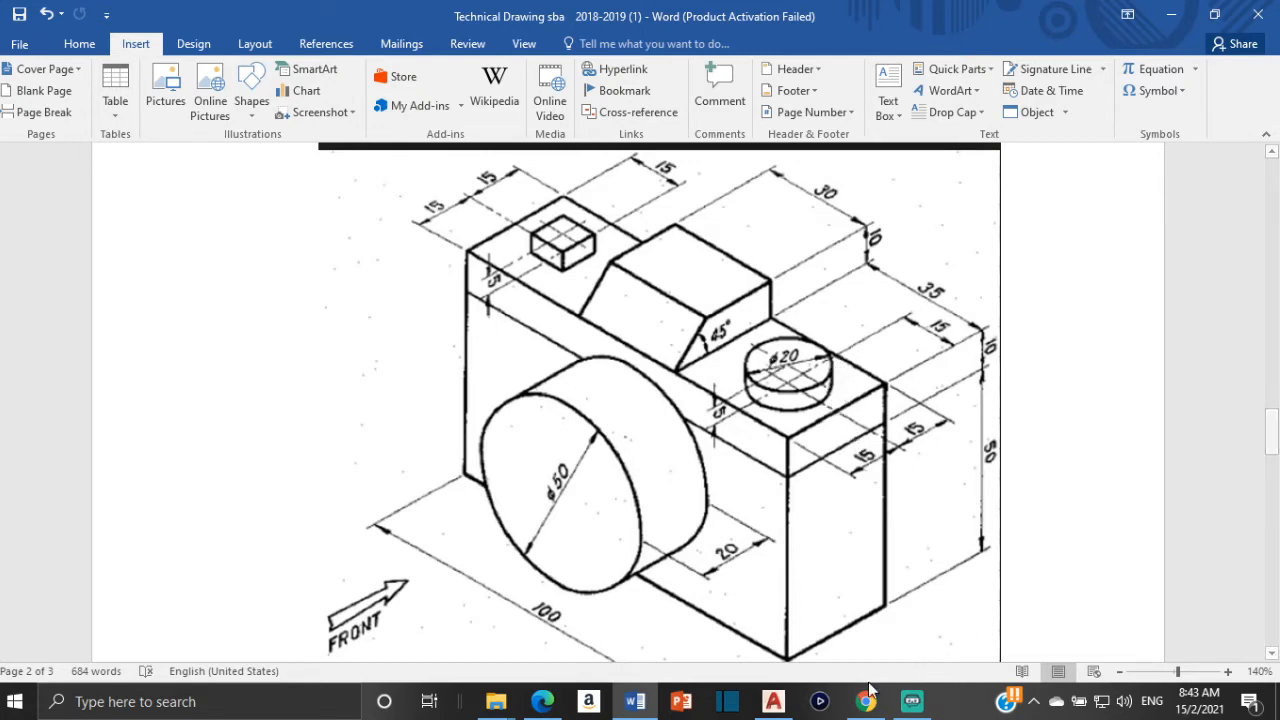
pyautogui.click(773, 701)
pyautogui.scroll(-2, 920, 414)
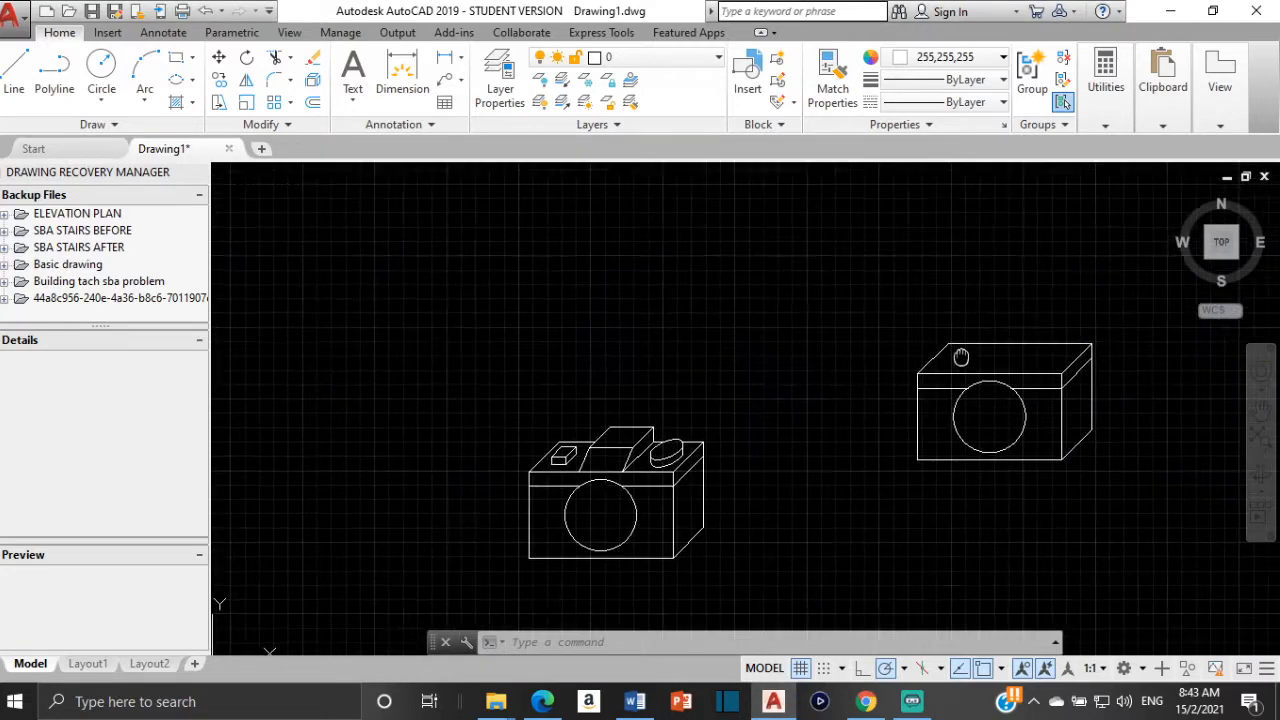
pyautogui.moveTo(960, 357); pyautogui.dragTo(909, 426, button='middle')
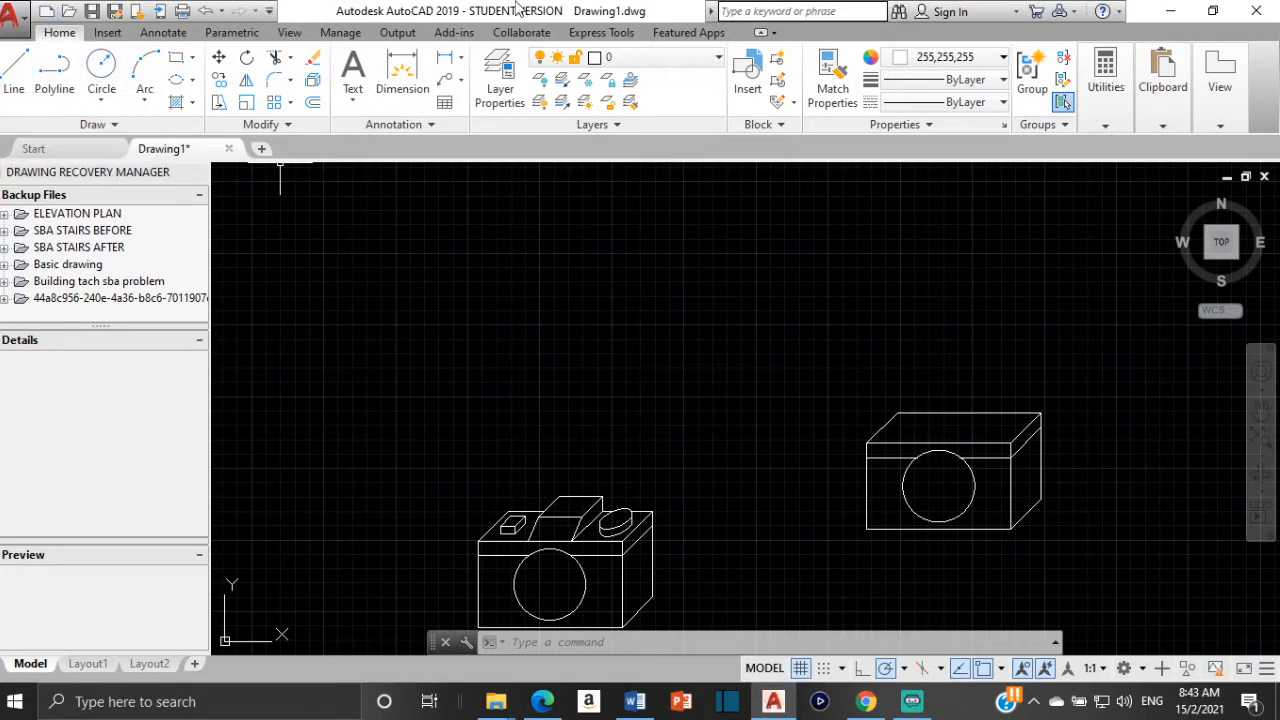
# Set the current object colour to dark grey 99,100,102
pyautogui.click(998, 58)
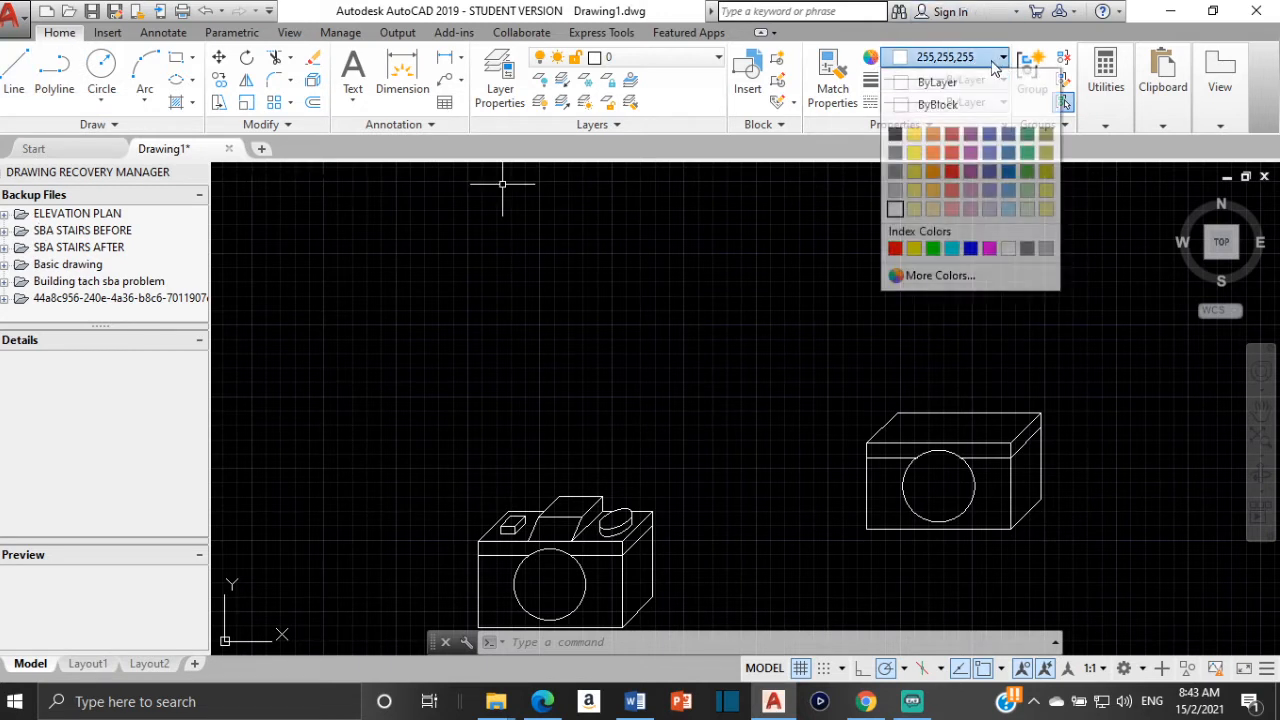
pyautogui.click(895, 177)
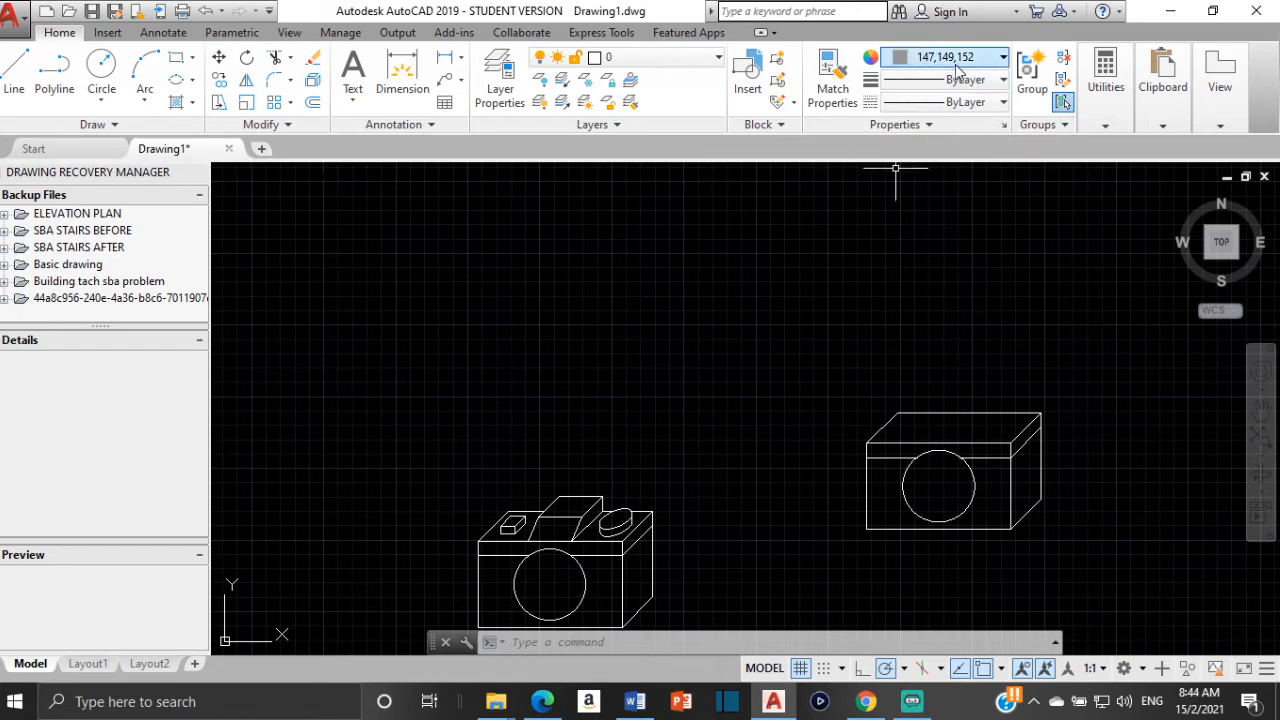
pyautogui.click(905, 58)
pyautogui.click(895, 153)
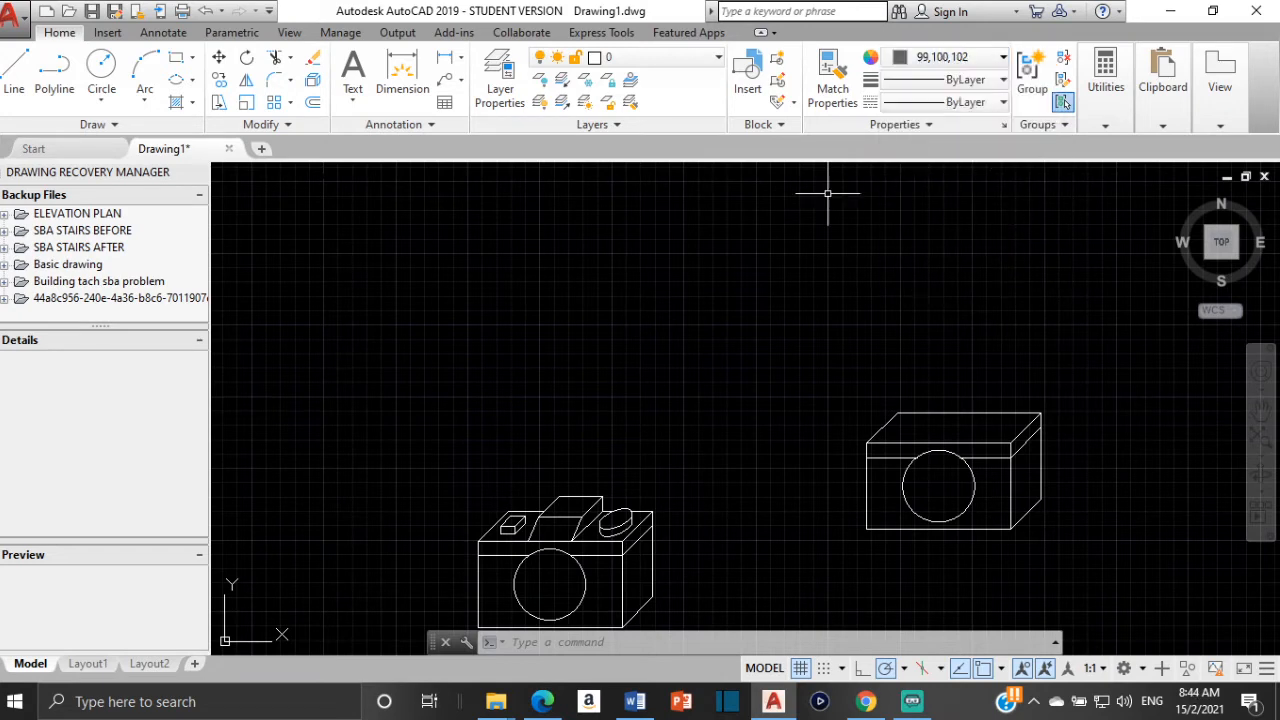
pyautogui.press('l')
pyautogui.press('Return')
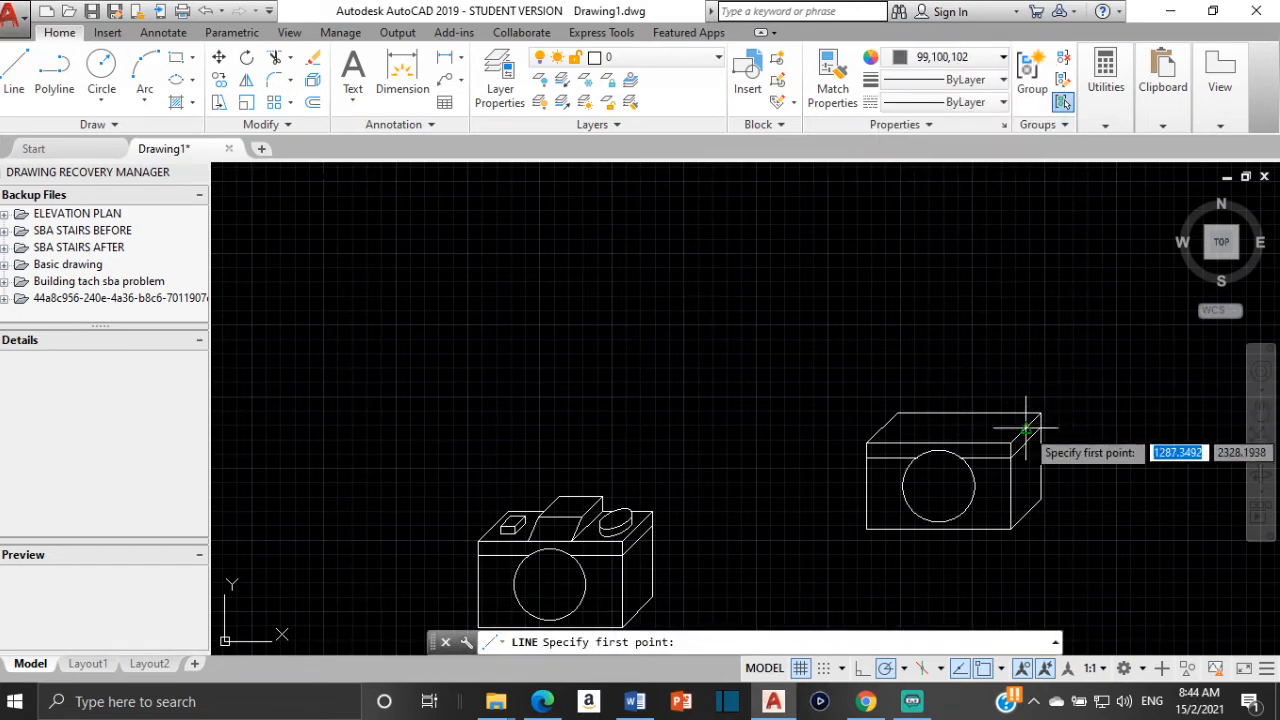
pyautogui.scroll(4, 1046, 403)
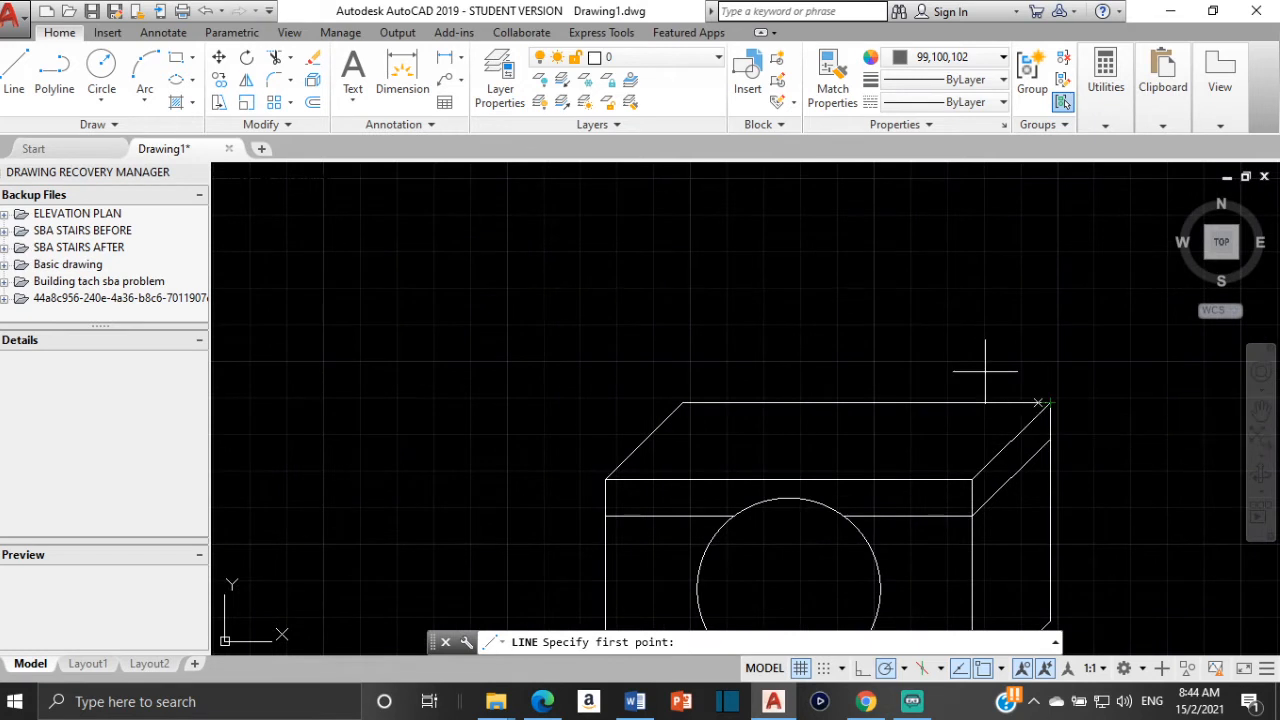
pyautogui.press('Escape')
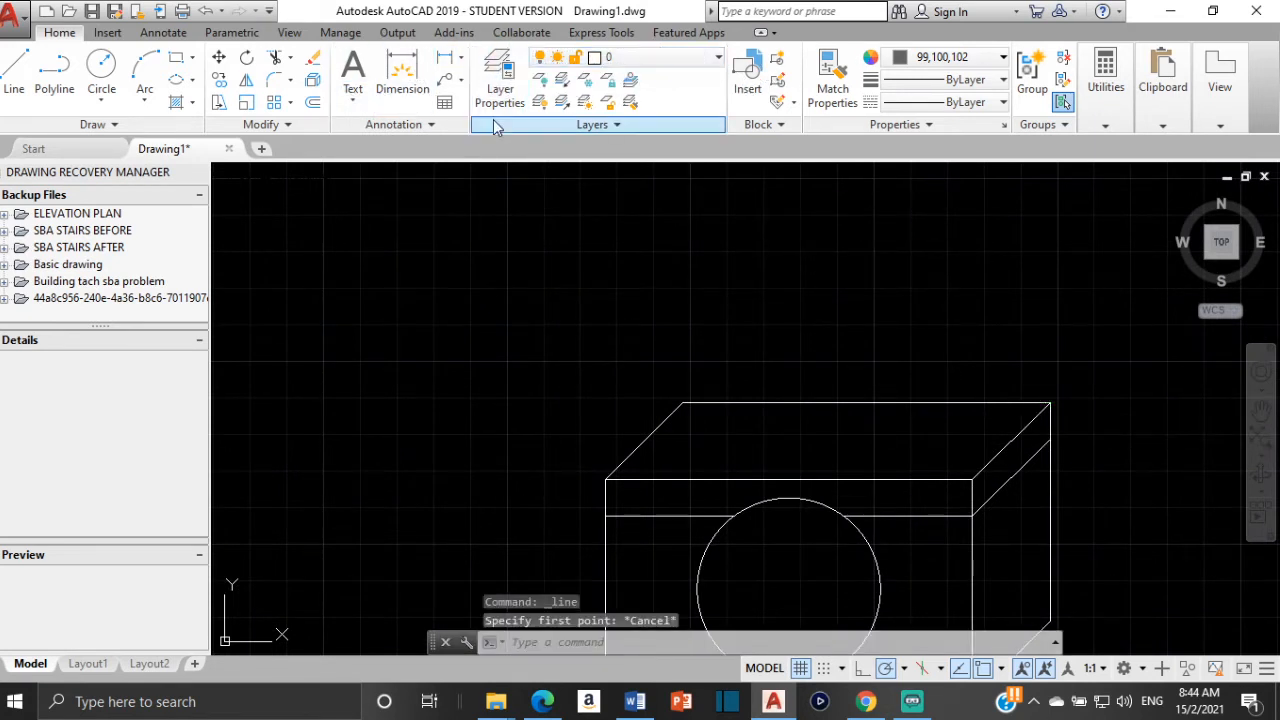
# Create a new layer named Construction
pyautogui.click(490, 66)
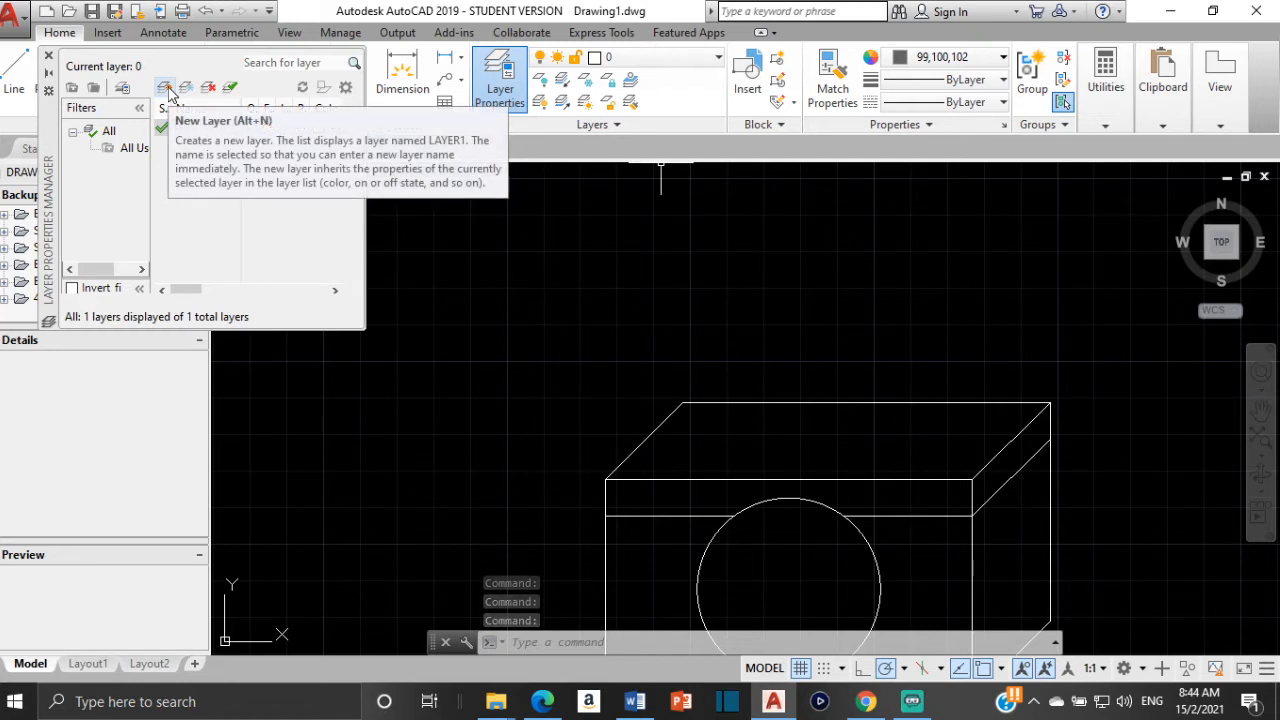
pyautogui.click(166, 88)
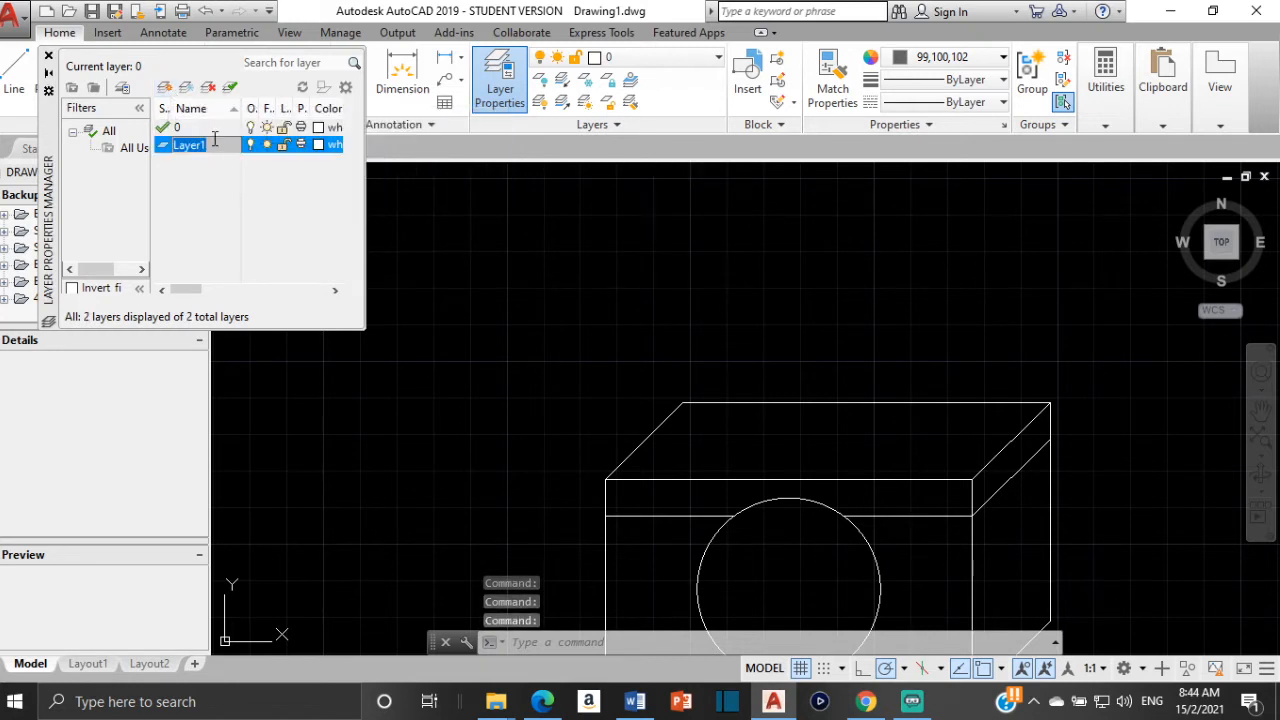
pyautogui.write('Co')
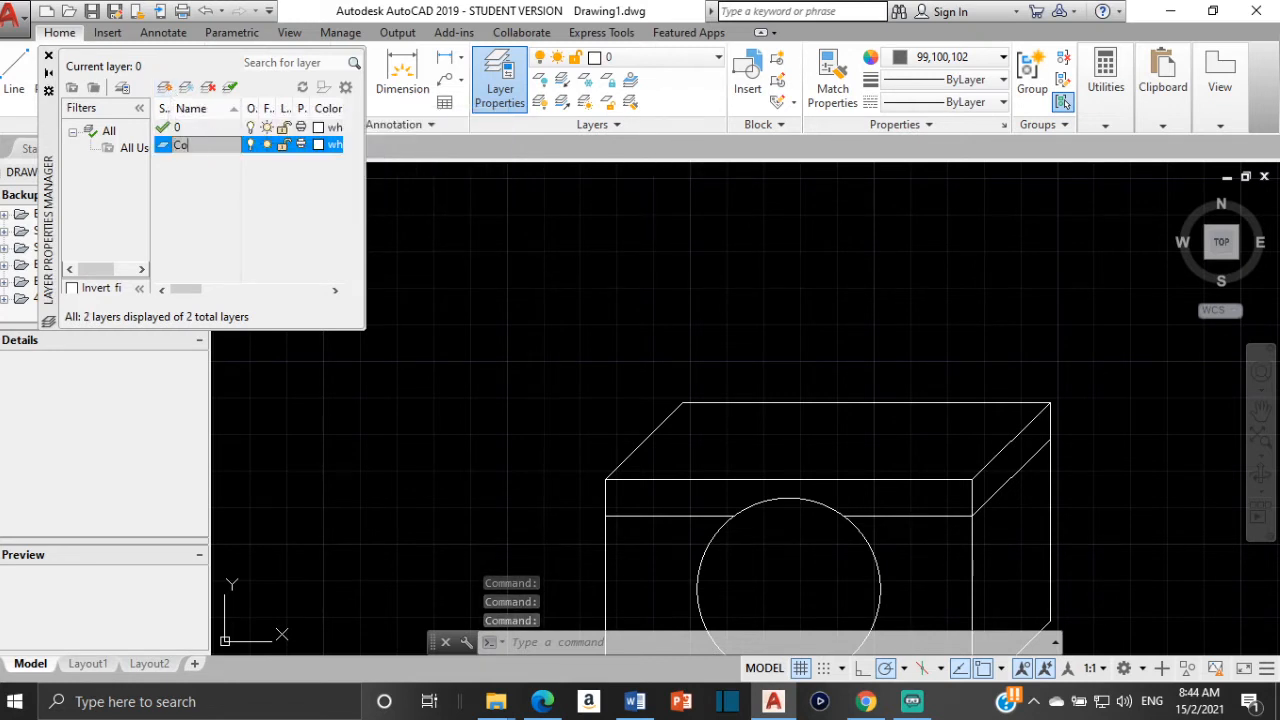
pyautogui.write('nstruc')
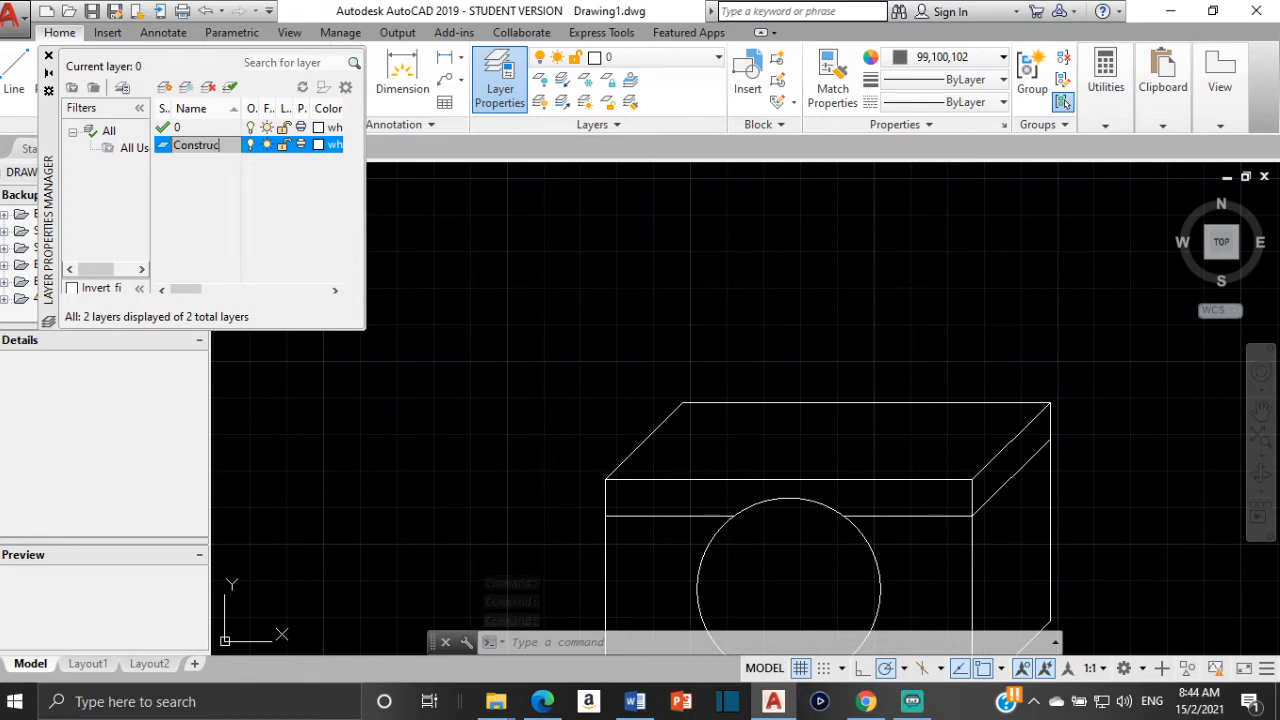
pyautogui.write('ti...')
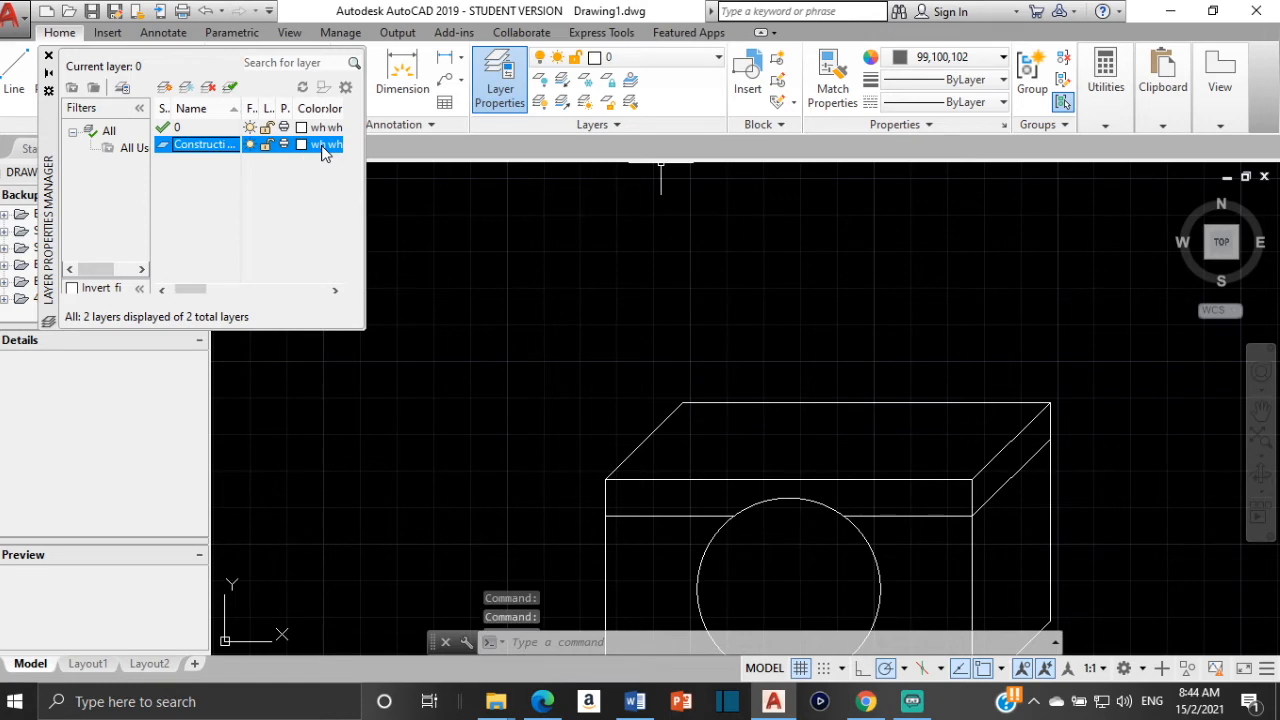
# Set the Construction layer's colour to dark grey, index colour 250, and close the layer manager
pyautogui.click(322, 147)
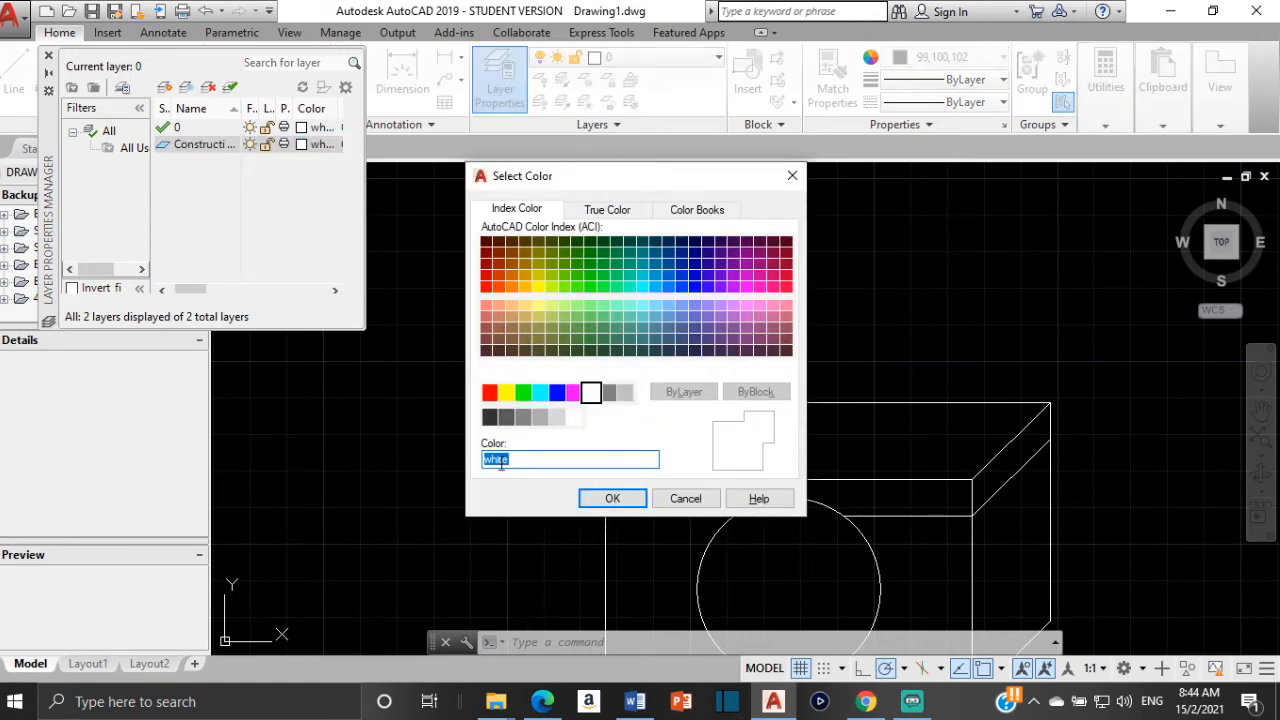
pyautogui.click(490, 420)
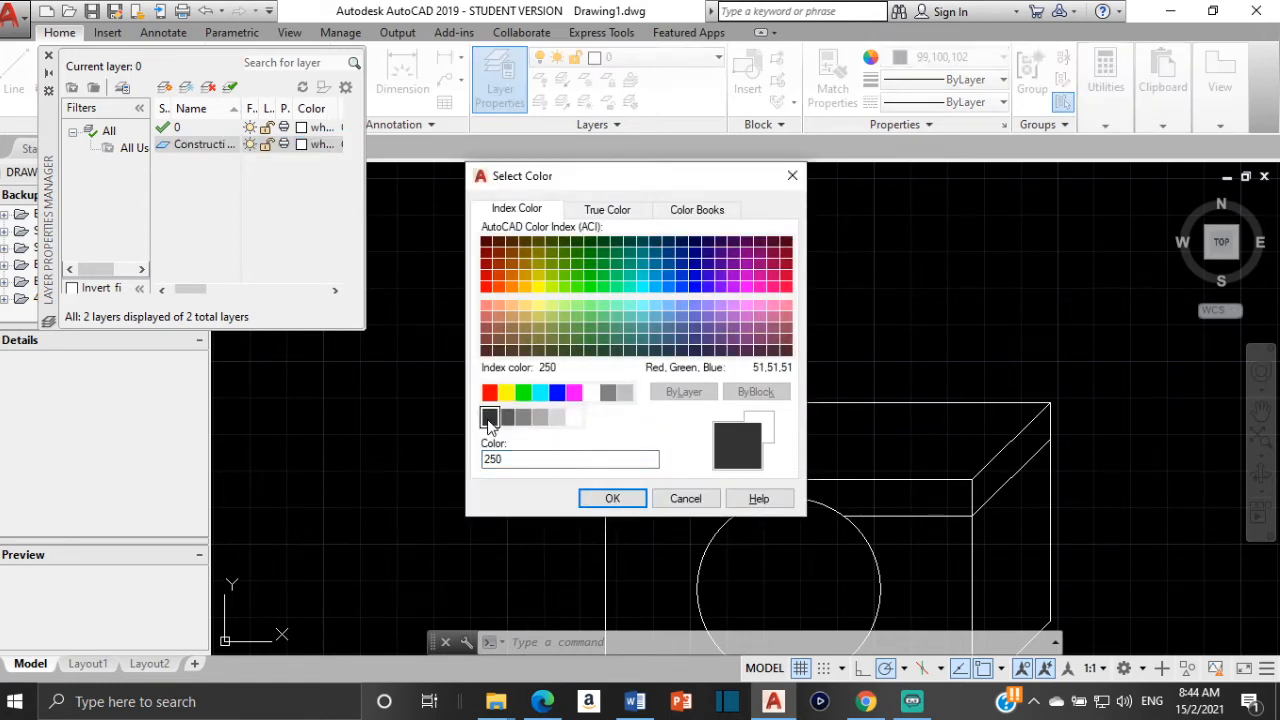
pyautogui.click(607, 498)
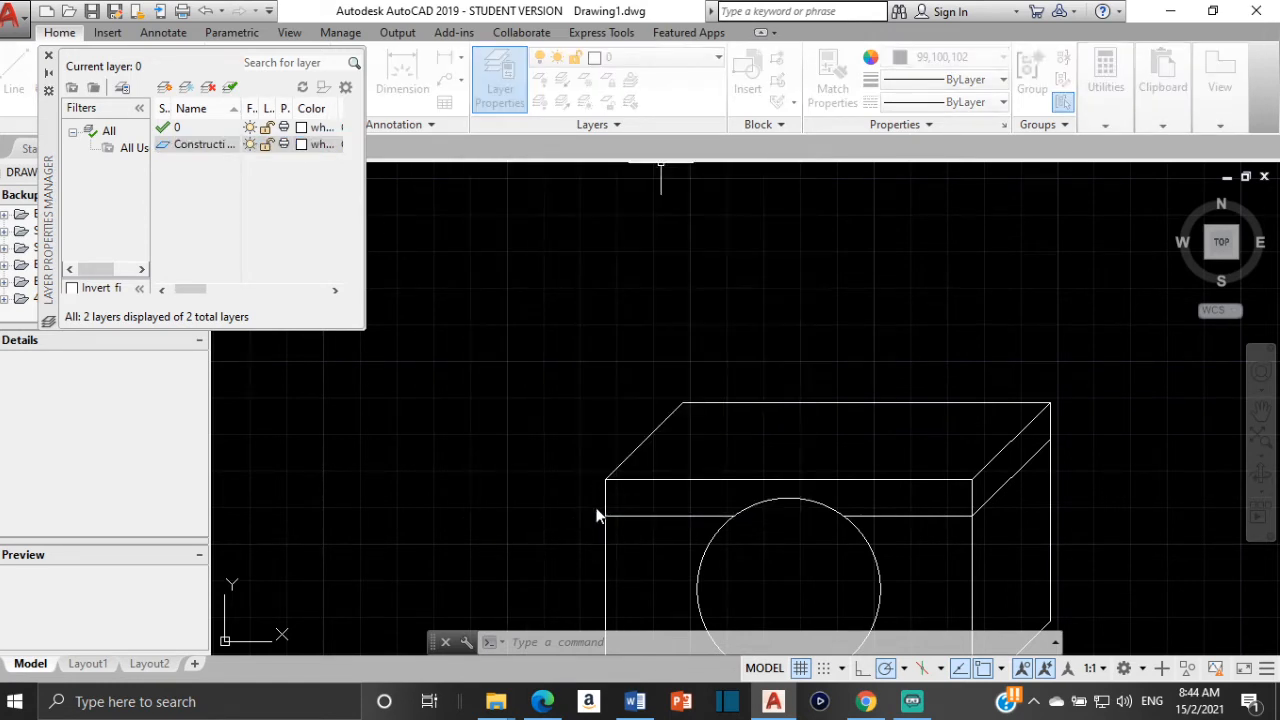
pyautogui.click(49, 57)
# Make the Construction layer current and set the current object colour to ByLayer
pyautogui.click(975, 62)
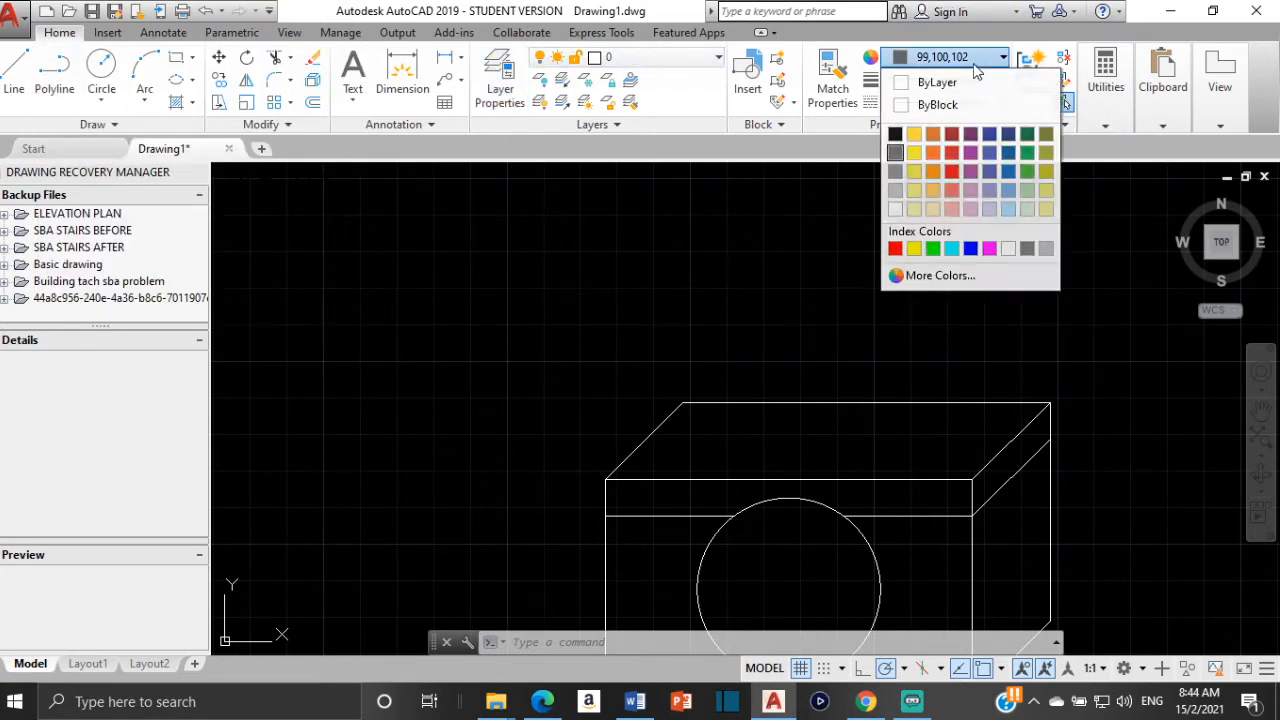
pyautogui.click(895, 210)
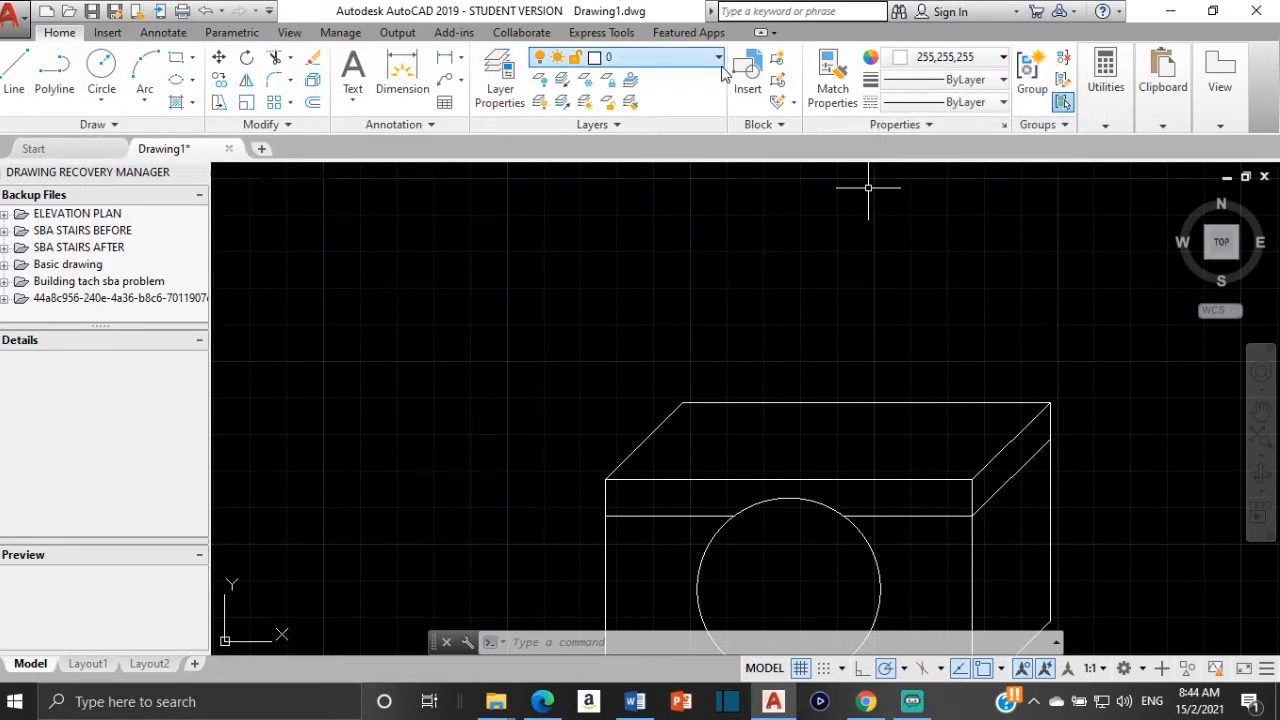
pyautogui.click(680, 58)
pyautogui.click(660, 102)
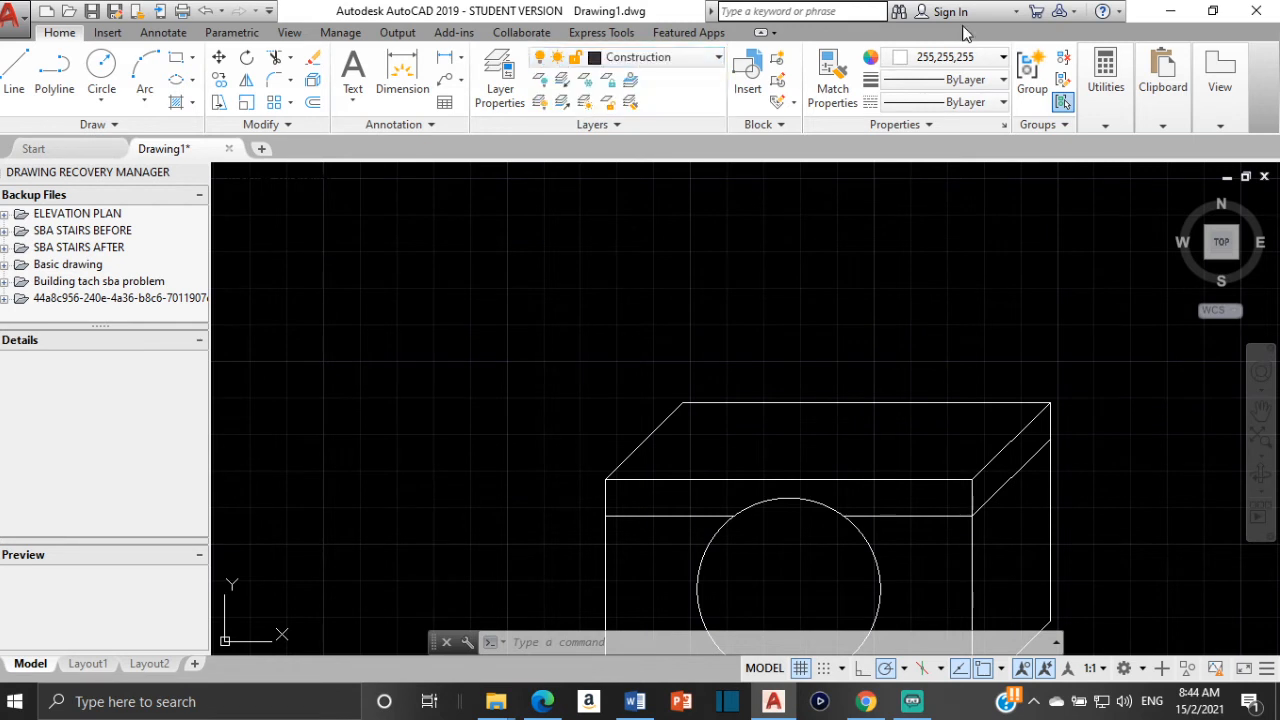
pyautogui.click(966, 58)
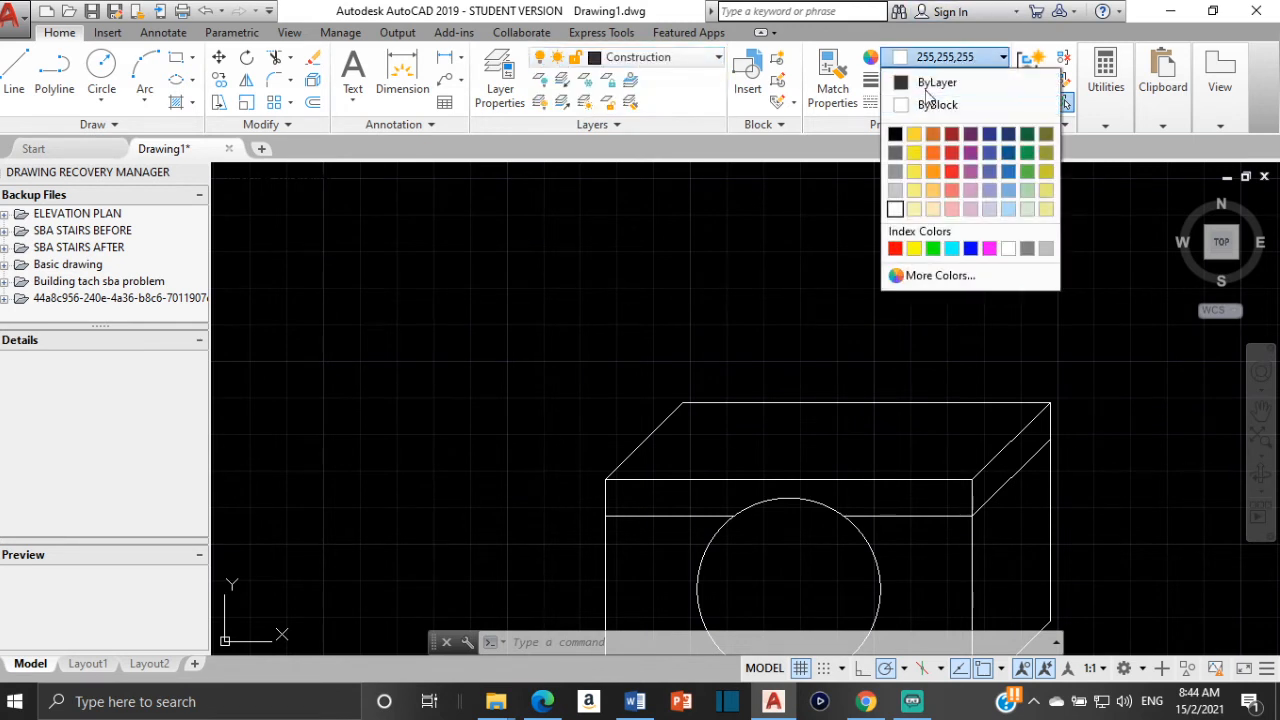
pyautogui.click(935, 82)
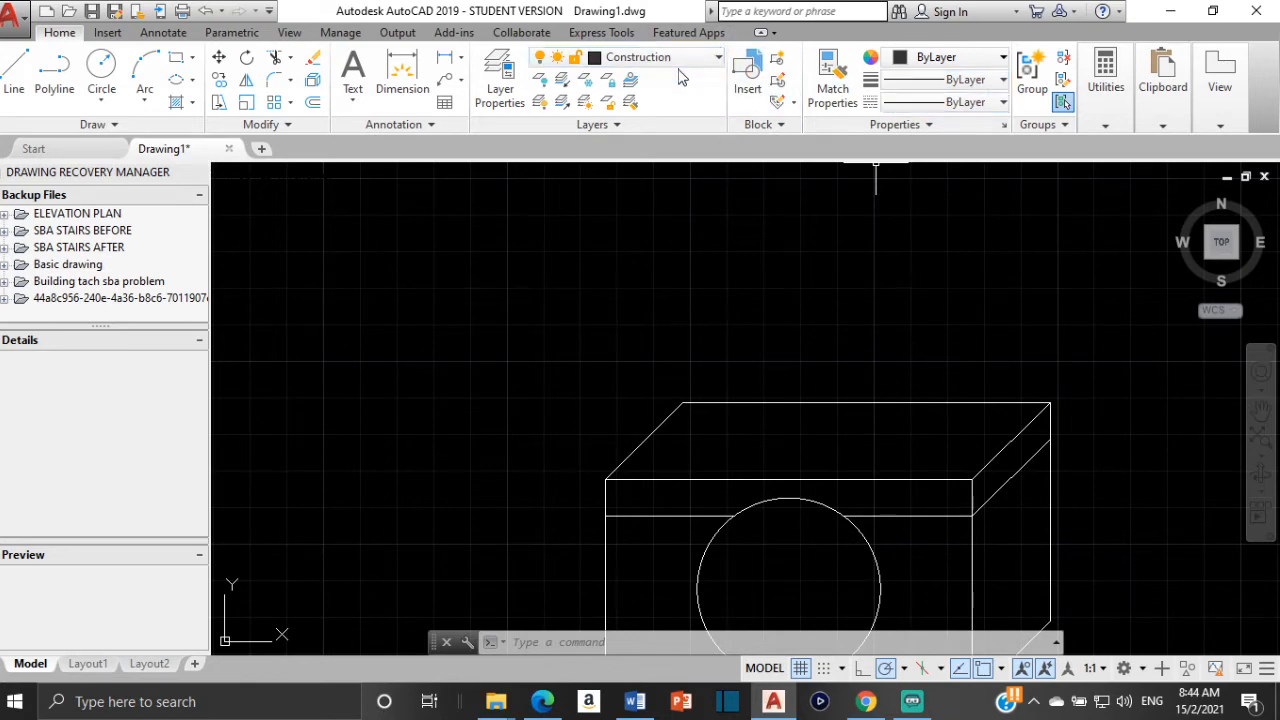
# Draw a 15-long horizontal construction line leftwards from the midpoint of the top face's right receding edge
pyautogui.scroll(-2, 900, 335)
pyautogui.scroll(-1, 900, 335)
pyautogui.scroll(3, 934, 345)
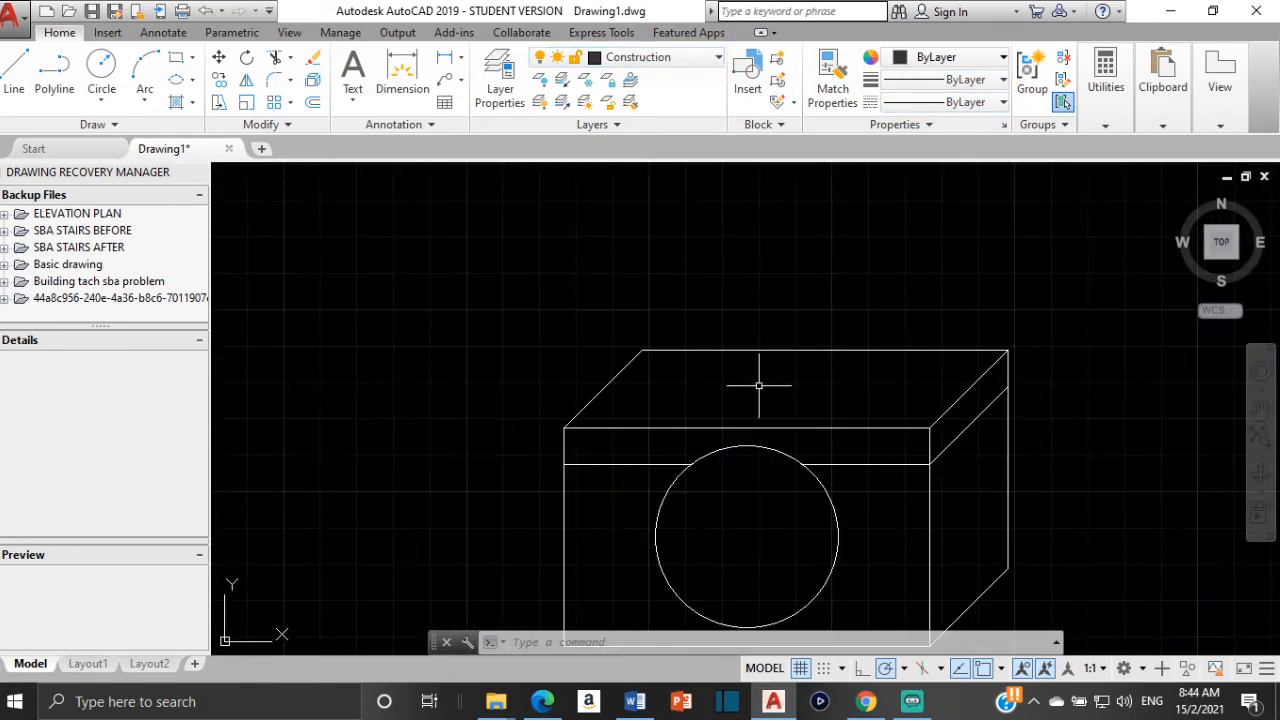
pyautogui.click(14, 70)
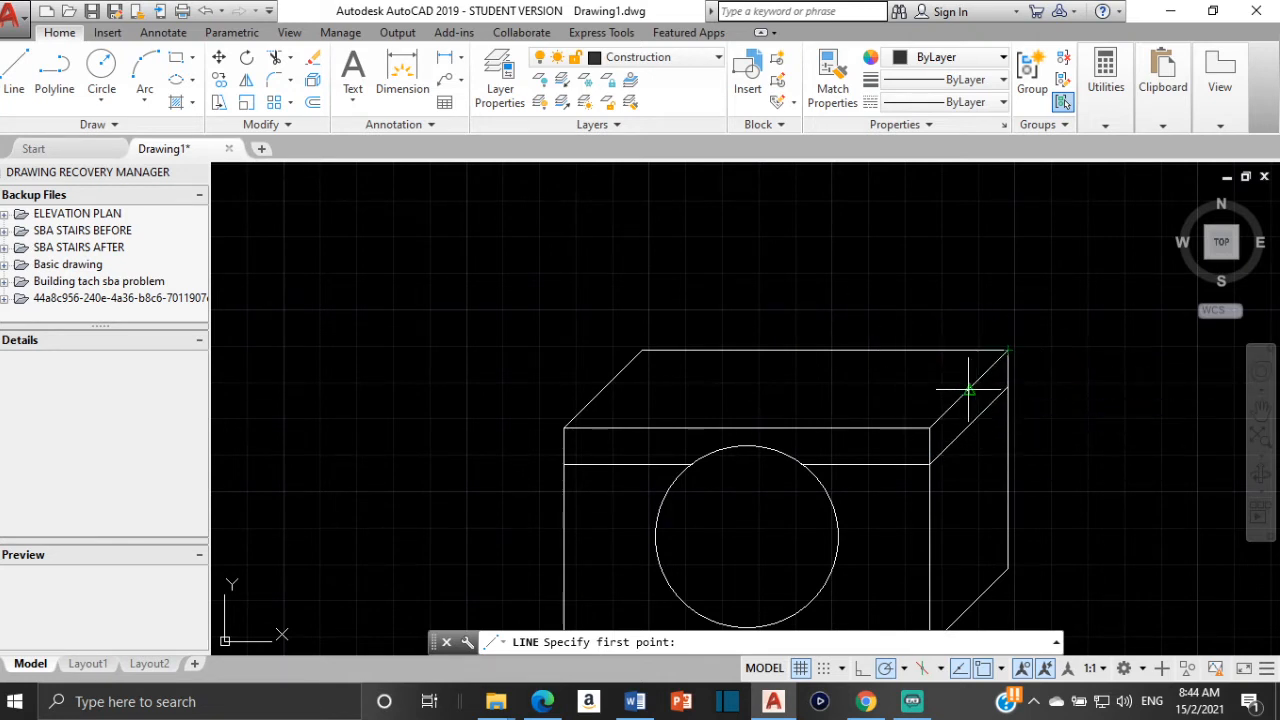
pyautogui.click(1002, 669)
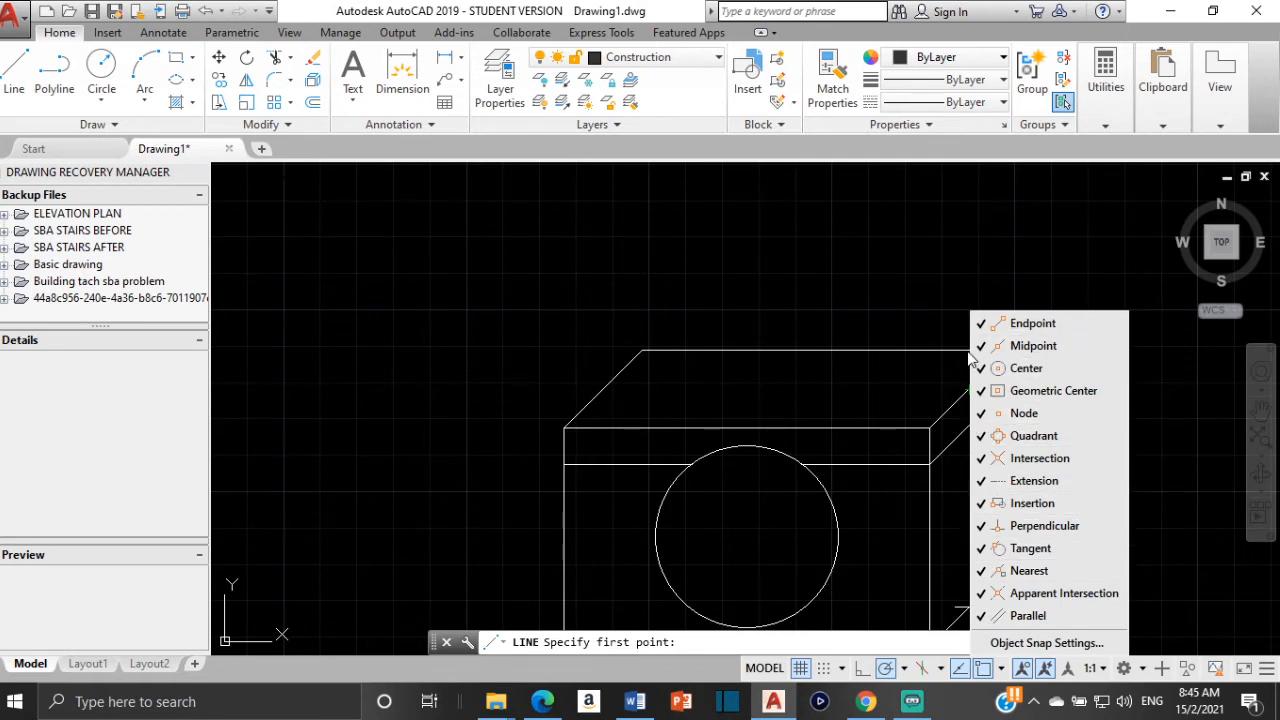
pyautogui.click(905, 388)
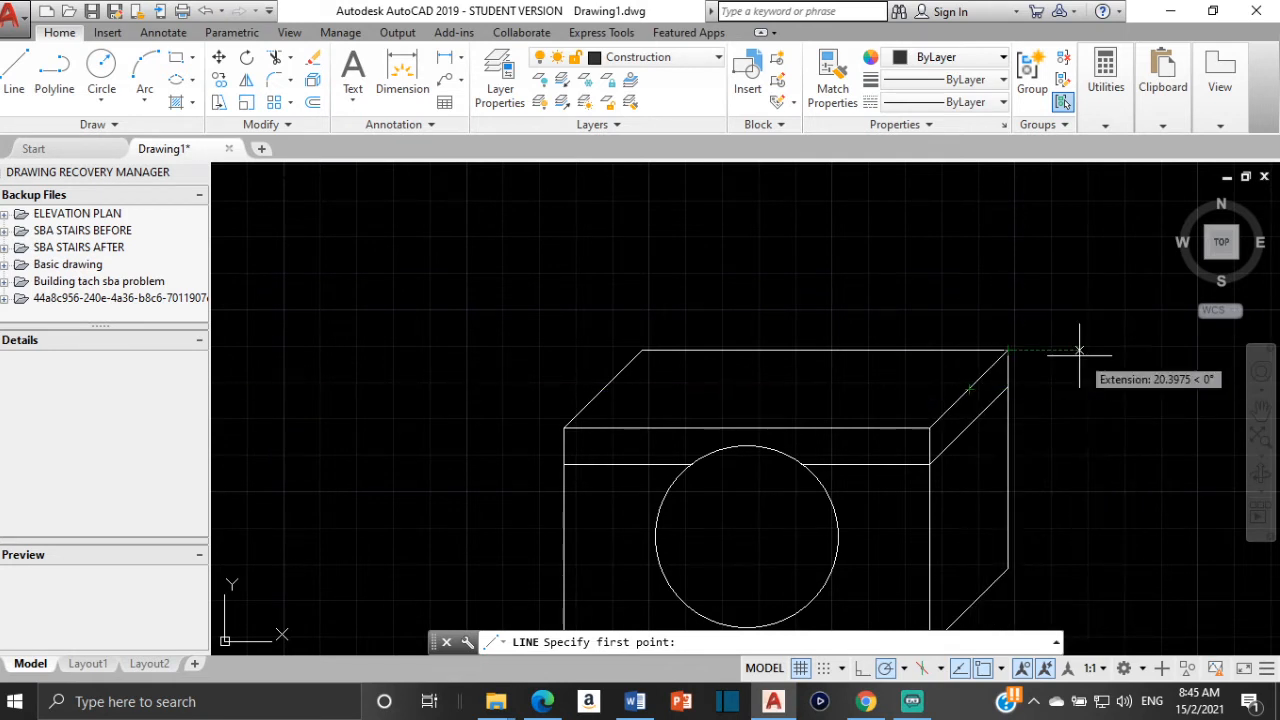
pyautogui.click(968, 389)
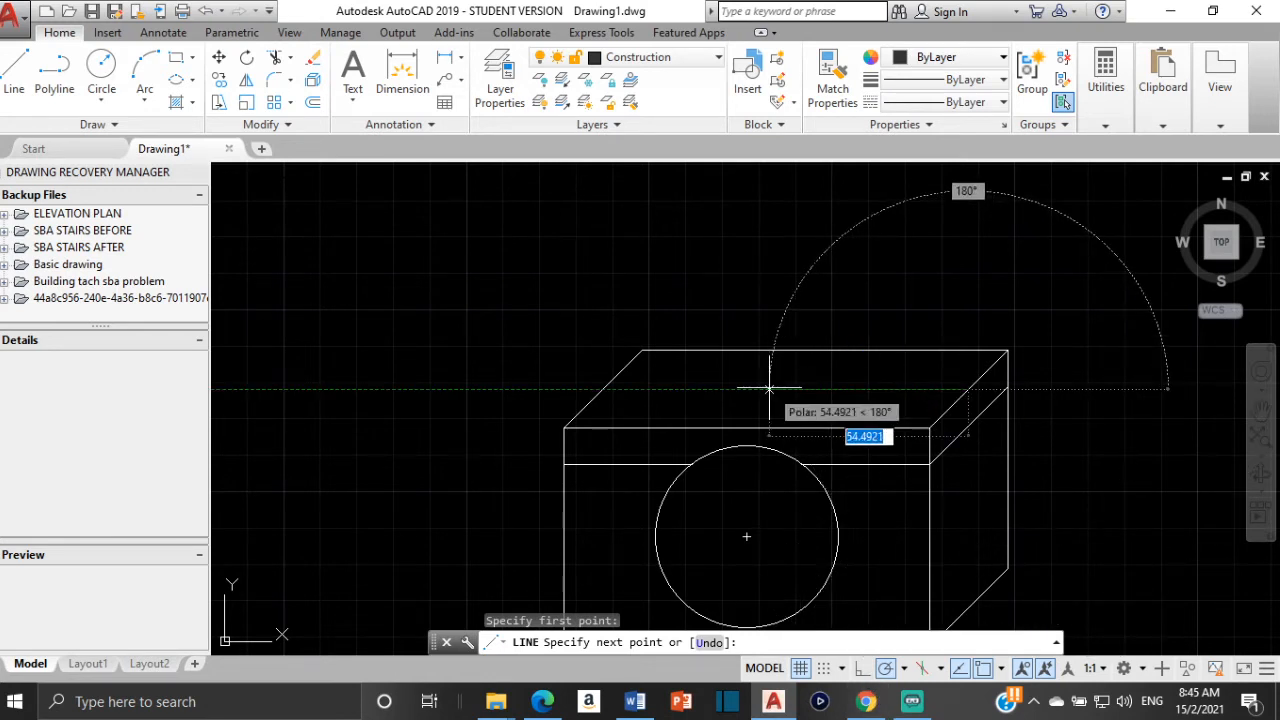
pyautogui.write('15')
pyautogui.press('Return')
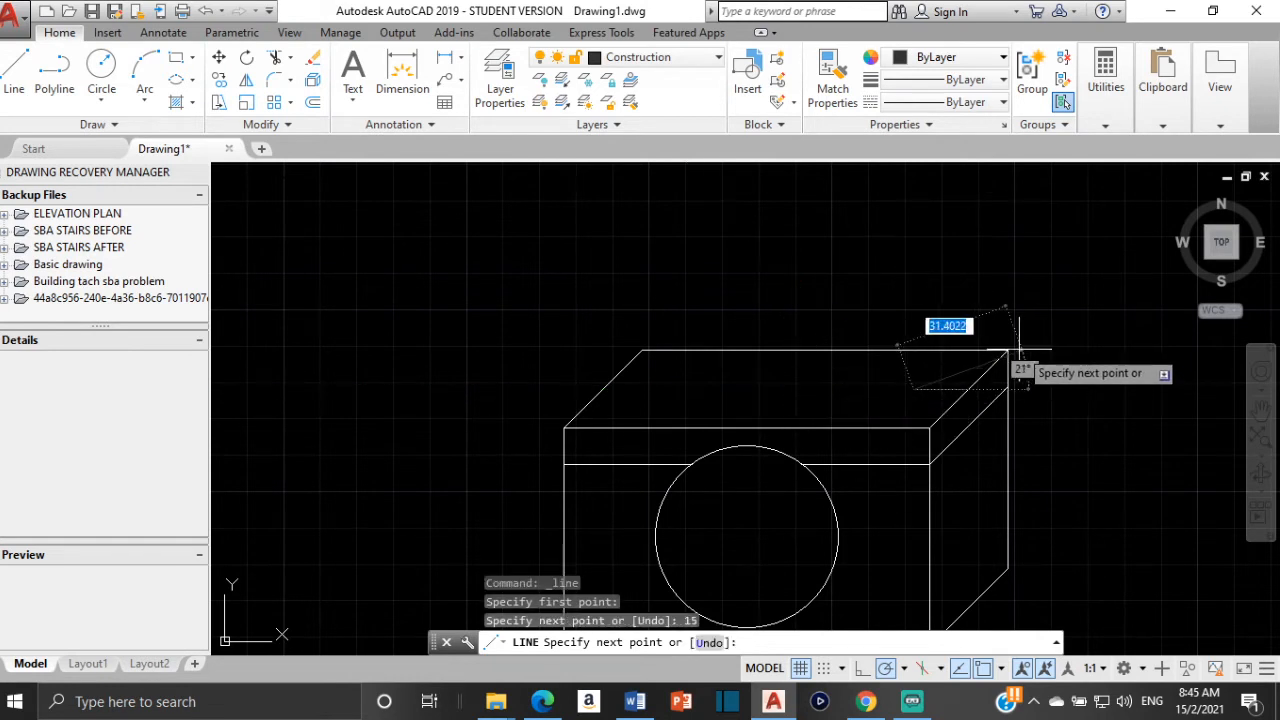
pyautogui.press('Escape')
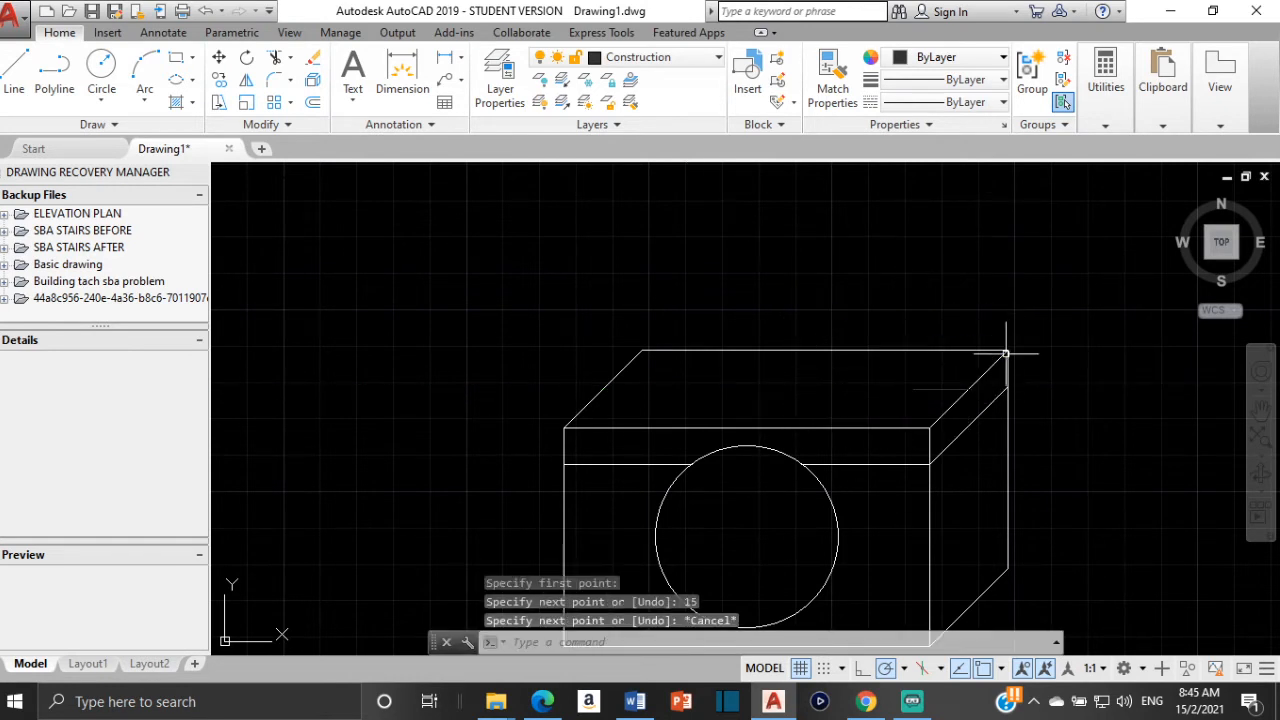
# Check the round dial's diameter and position in the Word reference drawing and return to the top face's right end in AutoCAD
pyautogui.click(618, 712)
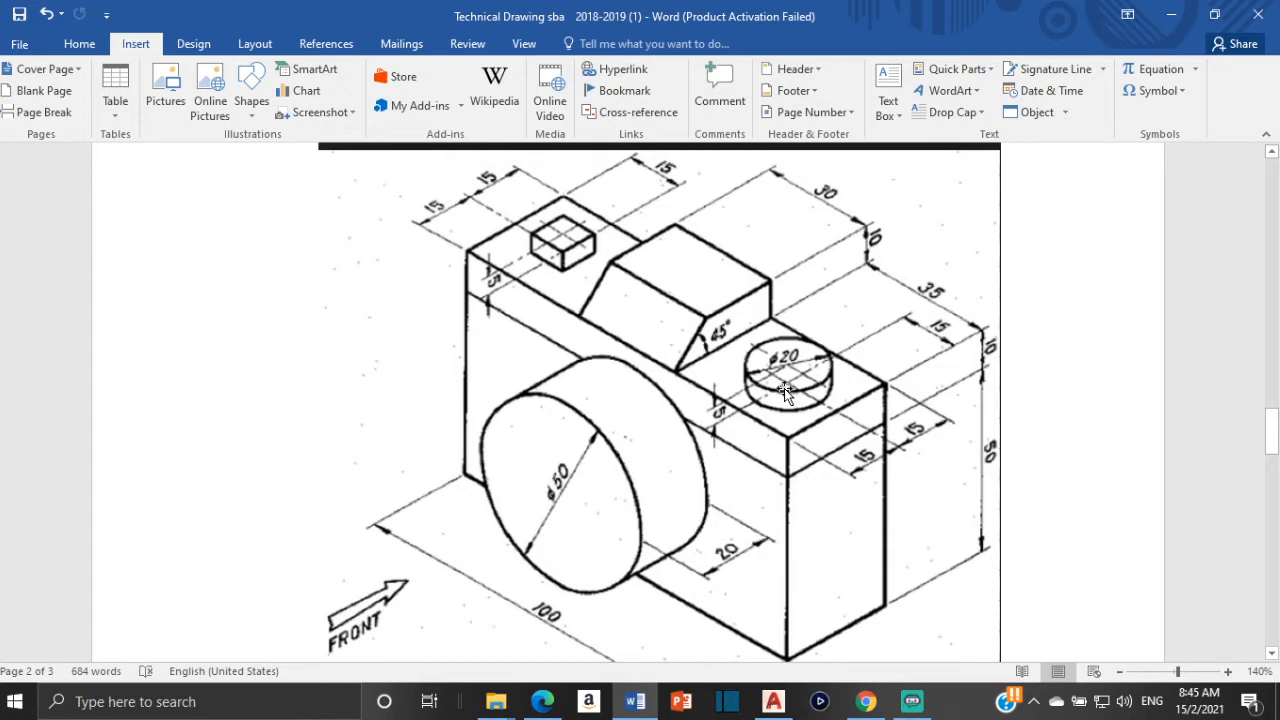
pyautogui.click(773, 704)
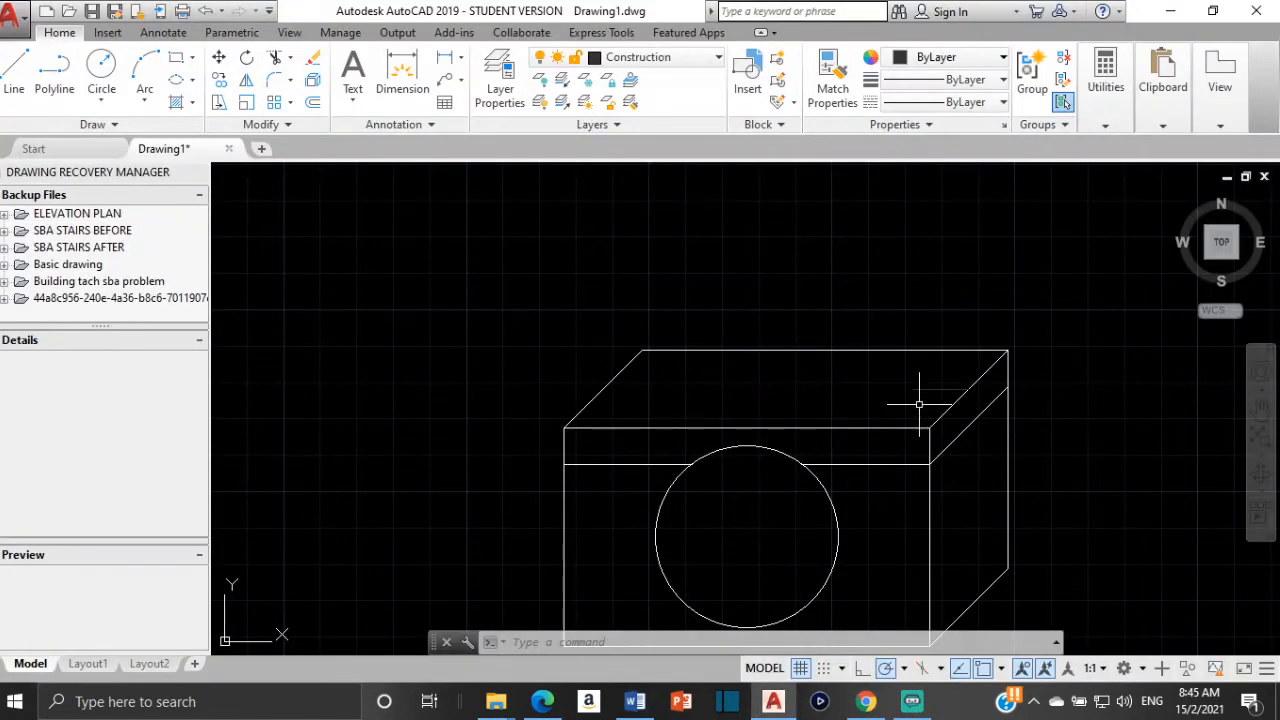
pyautogui.scroll(5, 925, 405)
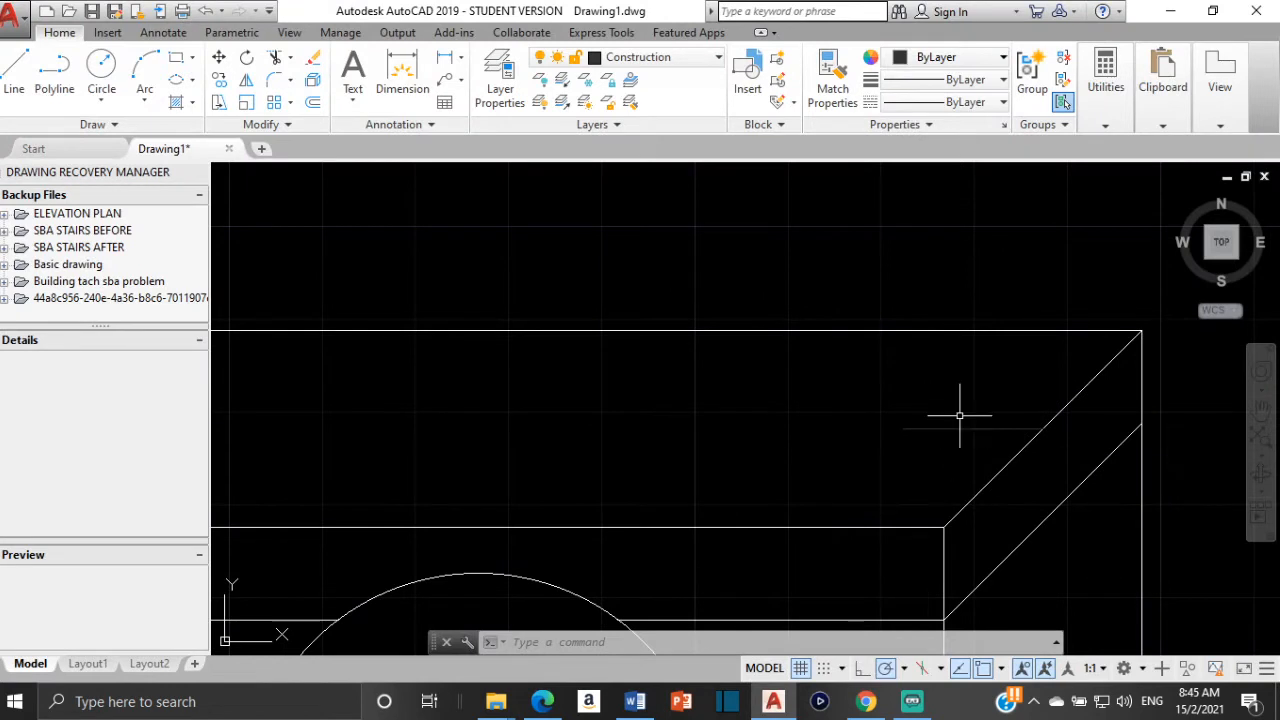
# Change the Construction layer's colour to cyan and close the layer manager
pyautogui.click(948, 430)
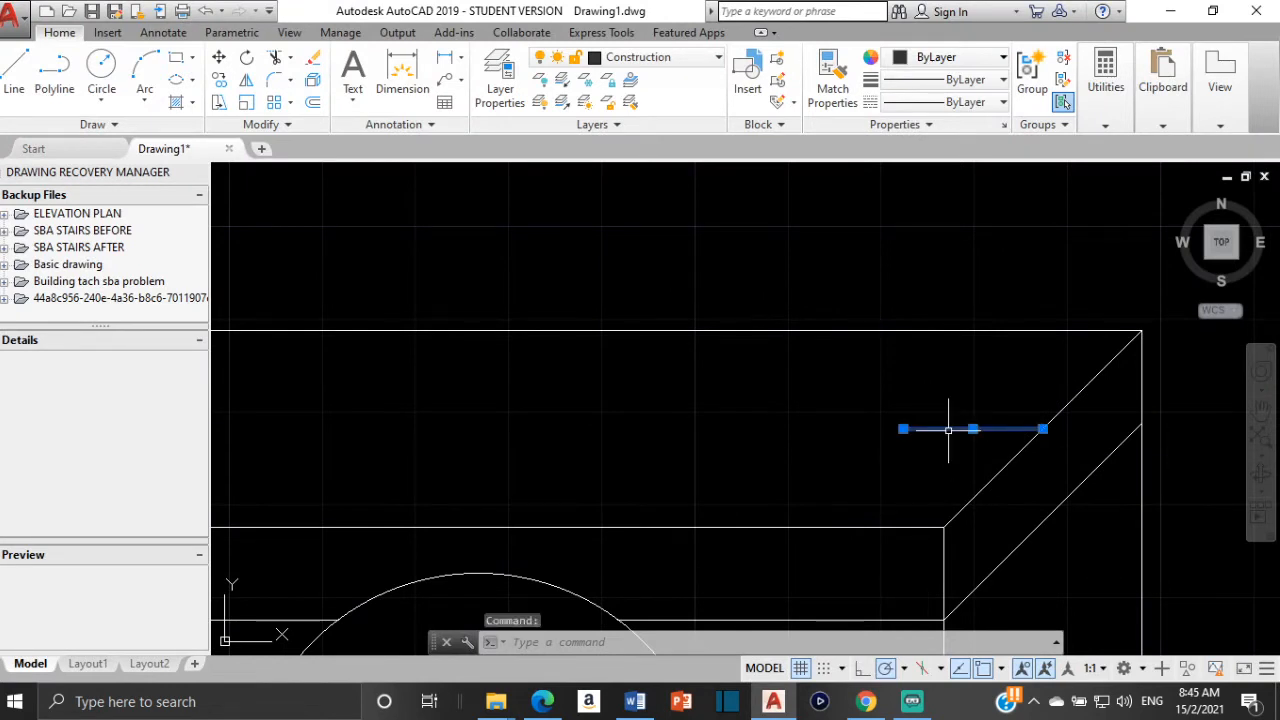
pyautogui.click(950, 58)
pyautogui.click(690, 57)
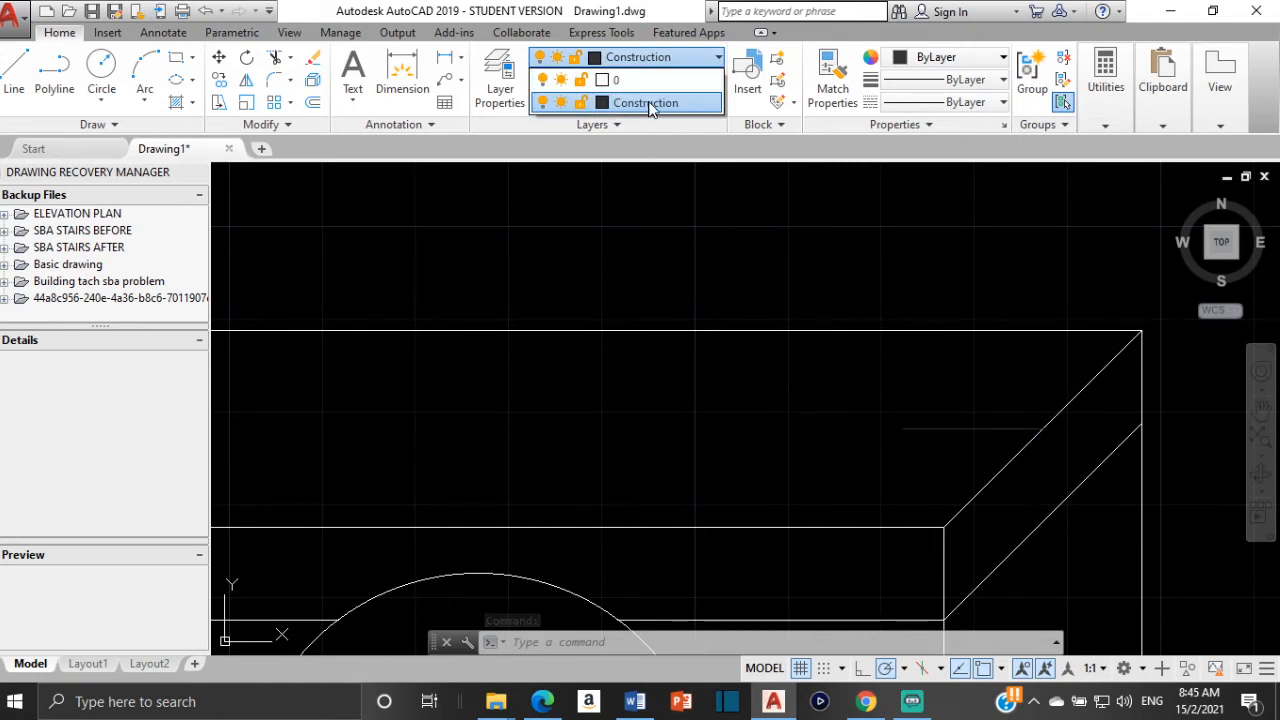
pyautogui.click(648, 103)
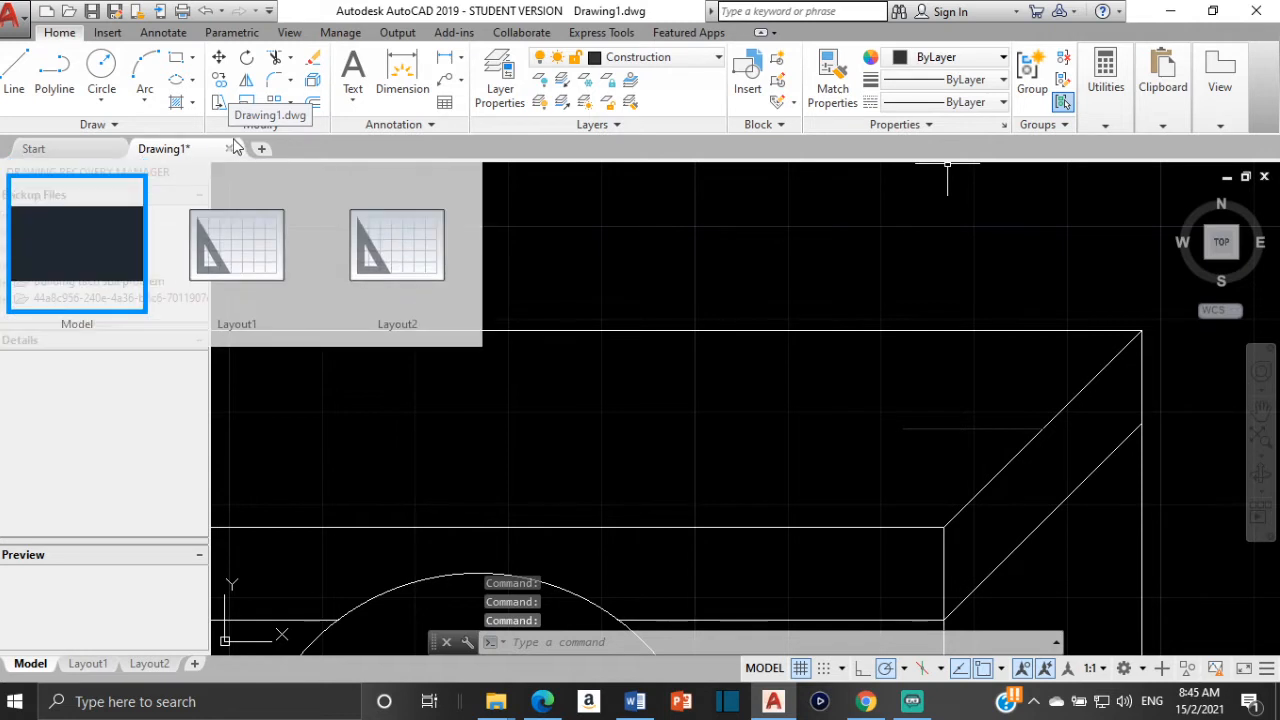
pyautogui.click(508, 80)
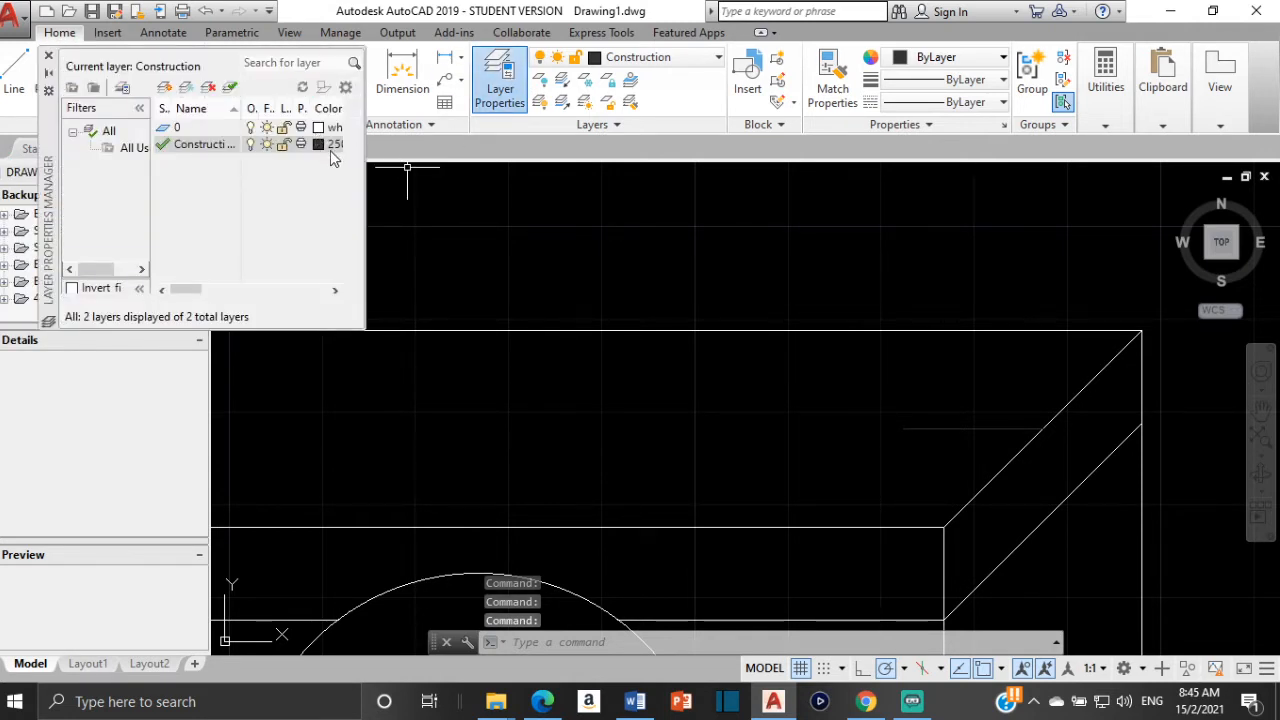
pyautogui.click(323, 145)
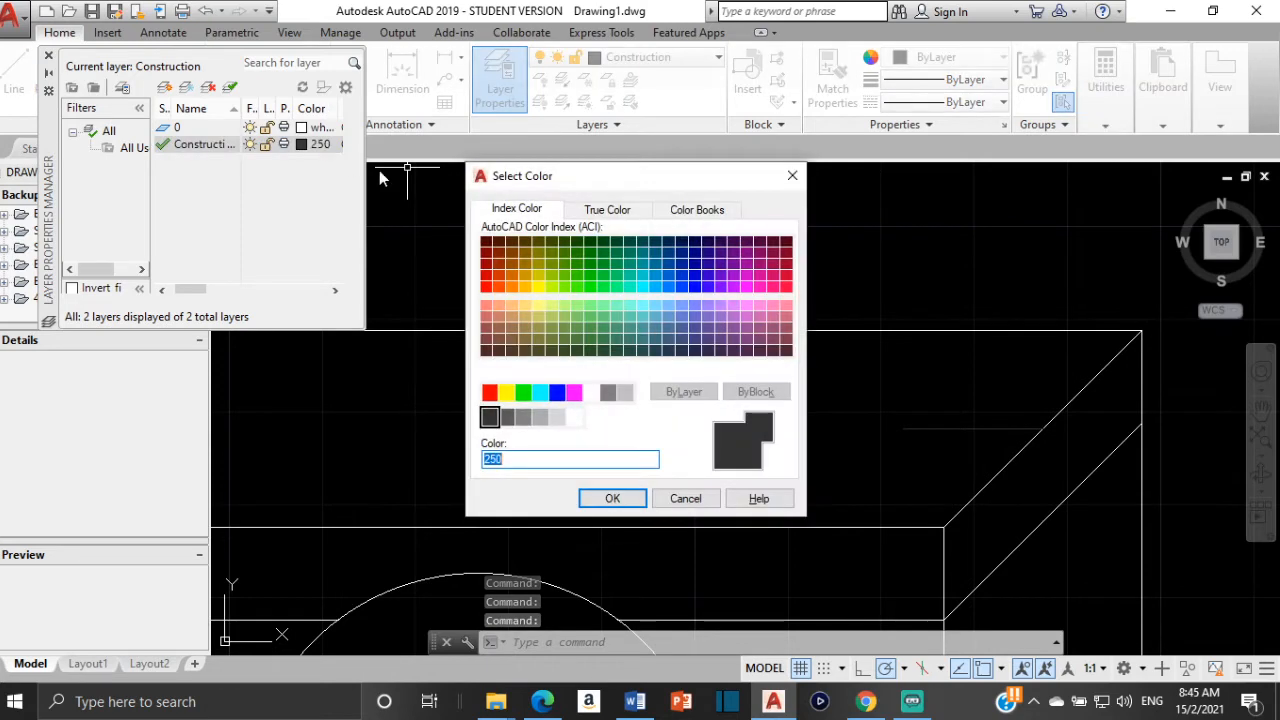
pyautogui.click(540, 392)
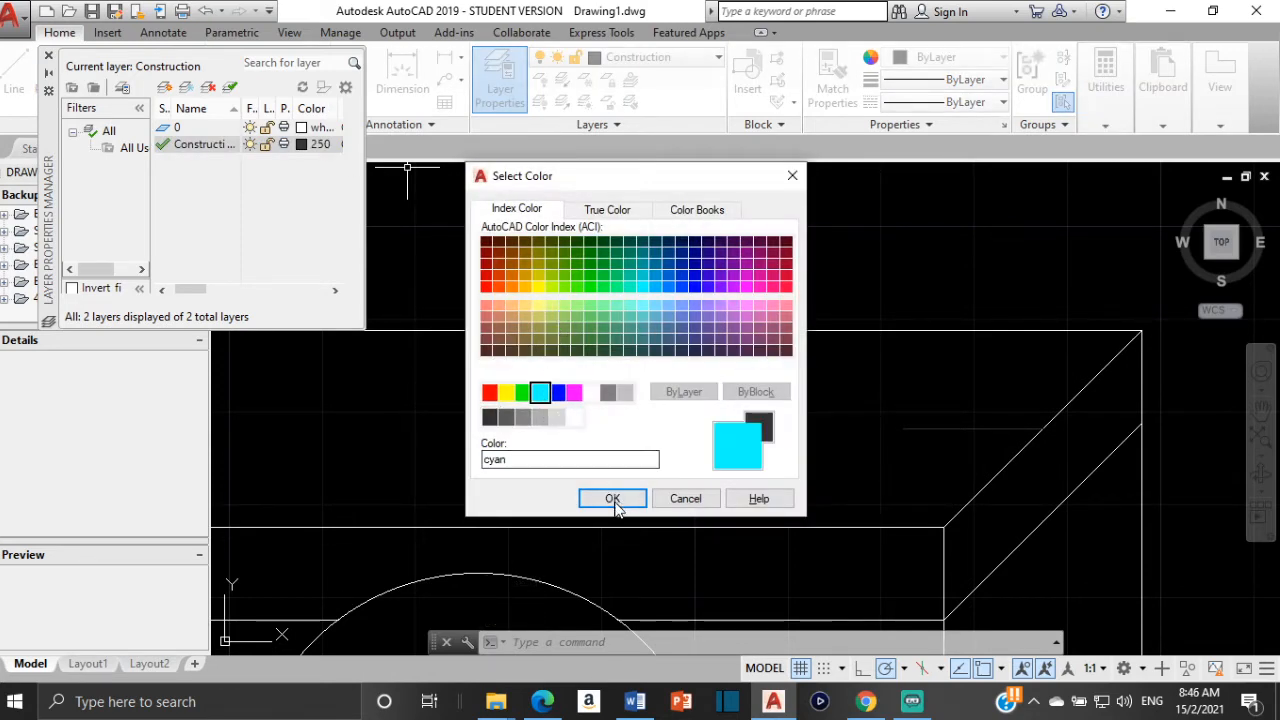
pyautogui.click(613, 496)
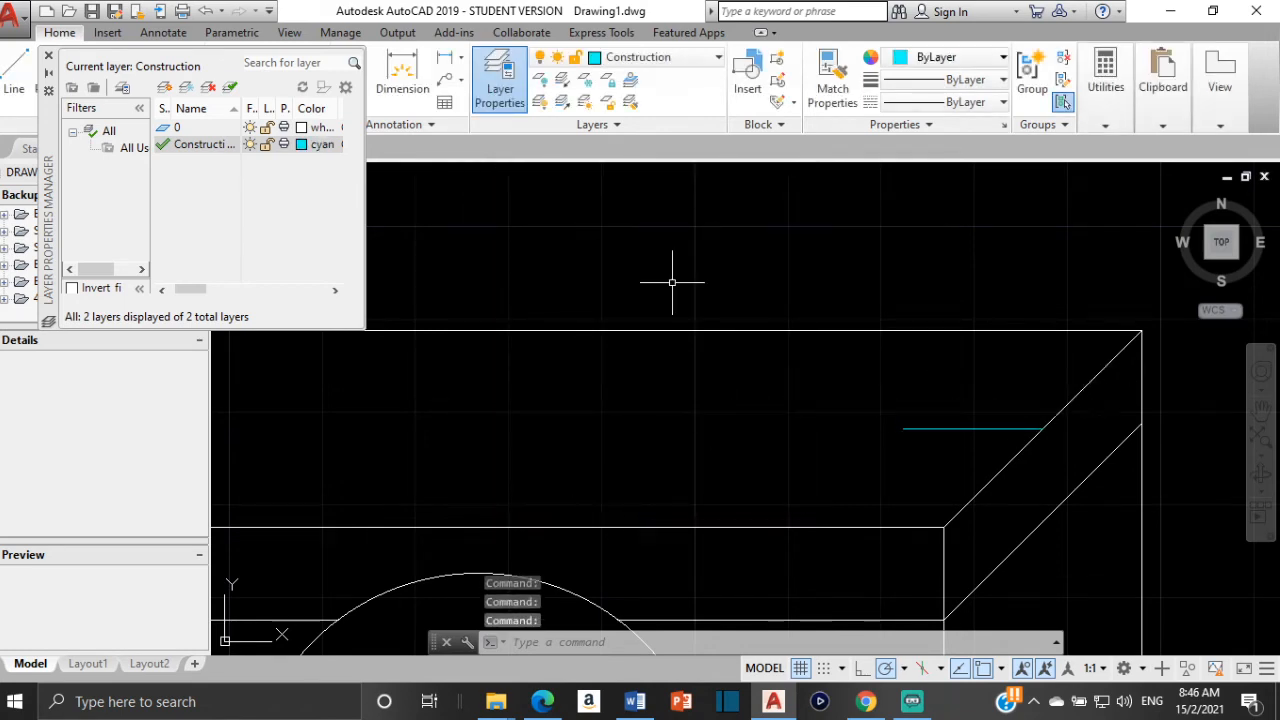
pyautogui.click(48, 55)
# Draw a 10-long construction line at 225° from the left end of the horizontal construction line on the top face
pyautogui.moveTo(1059, 447); pyautogui.dragTo(1051, 448, button='middle')
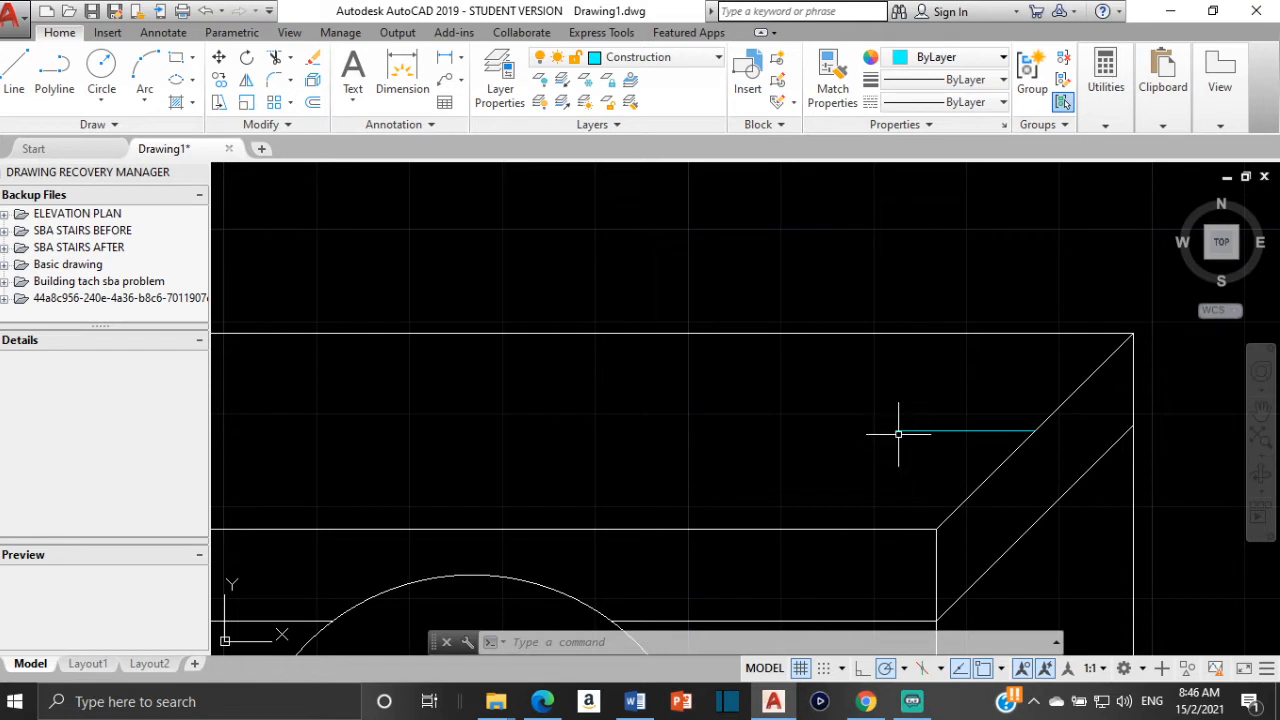
pyautogui.click(14, 72)
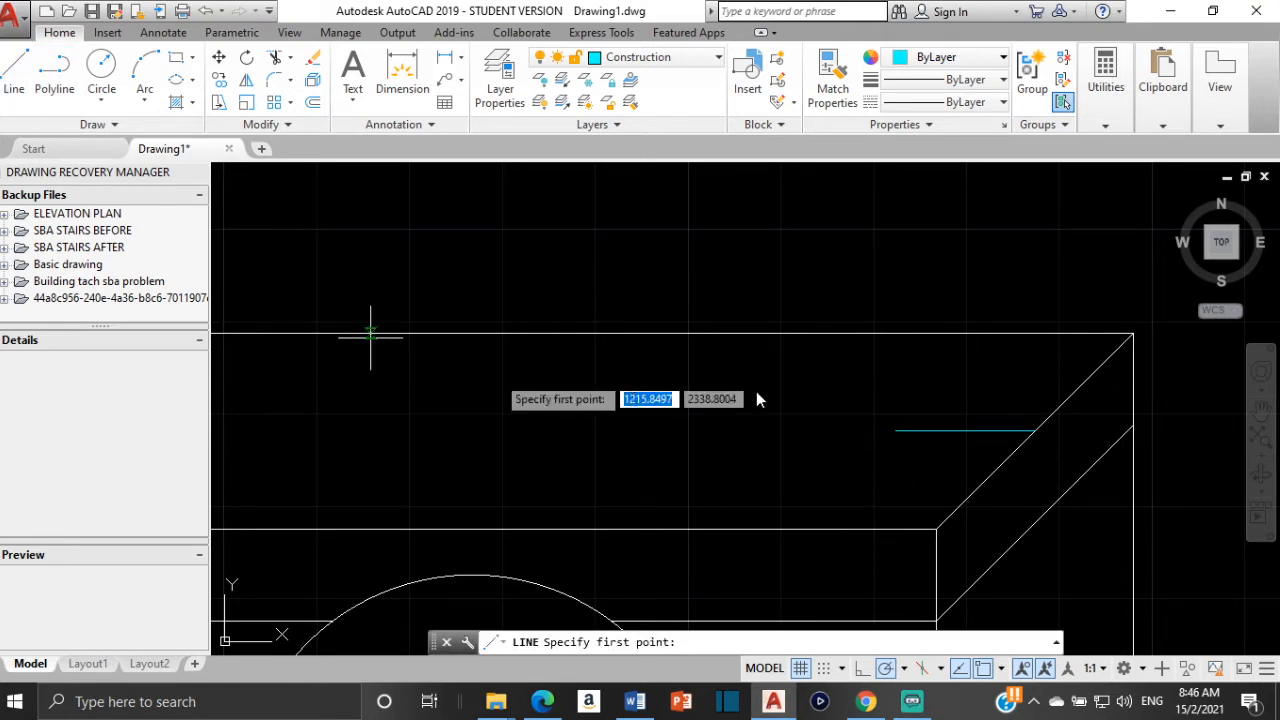
pyautogui.click(895, 431)
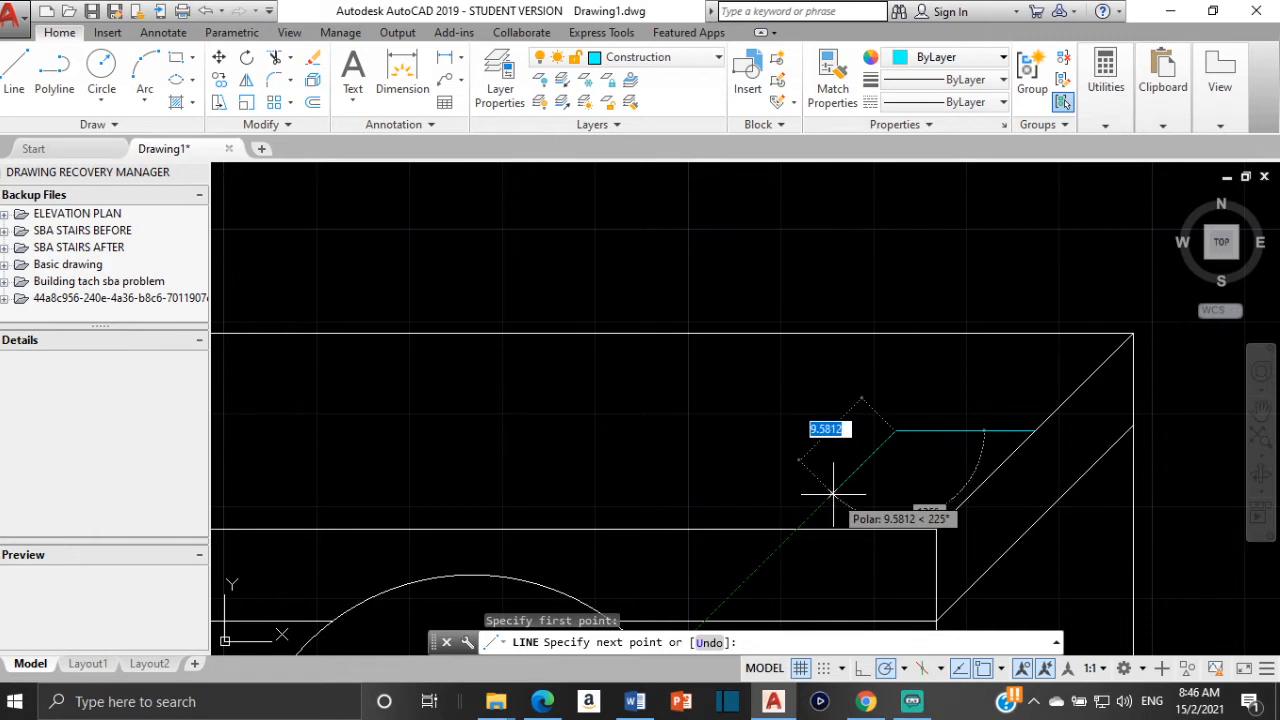
pyautogui.write('10')
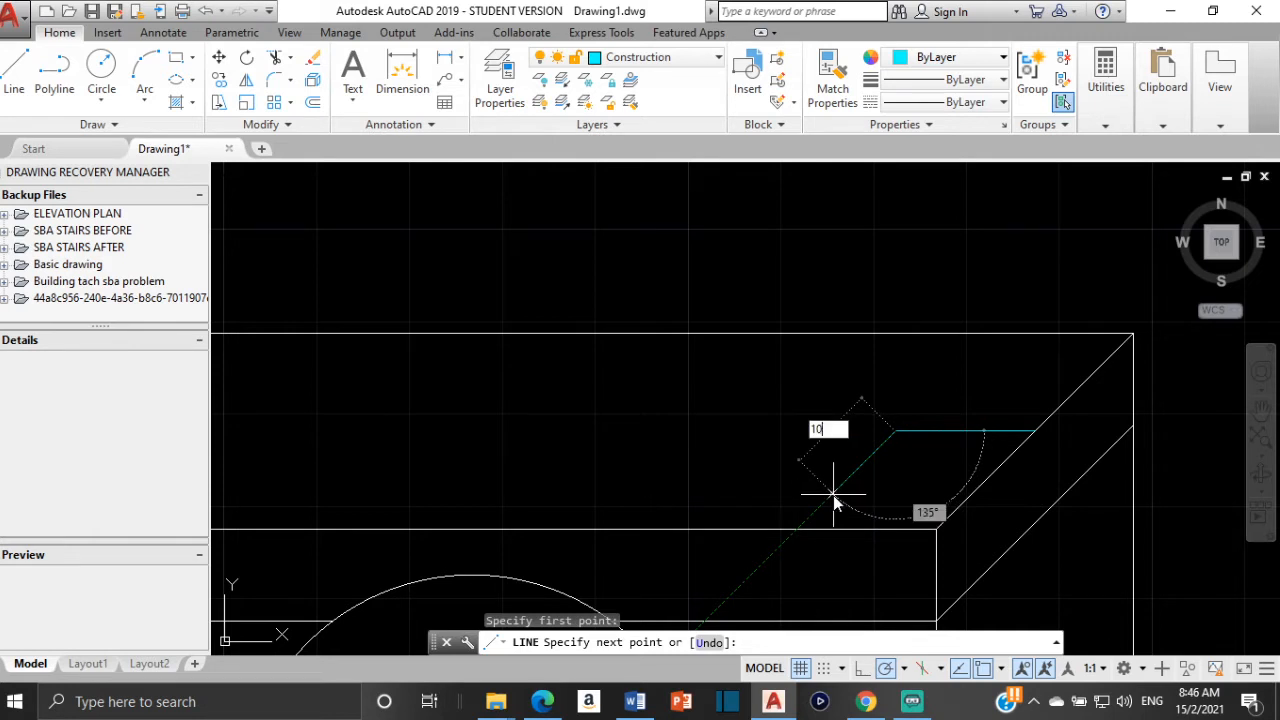
pyautogui.press('Return')
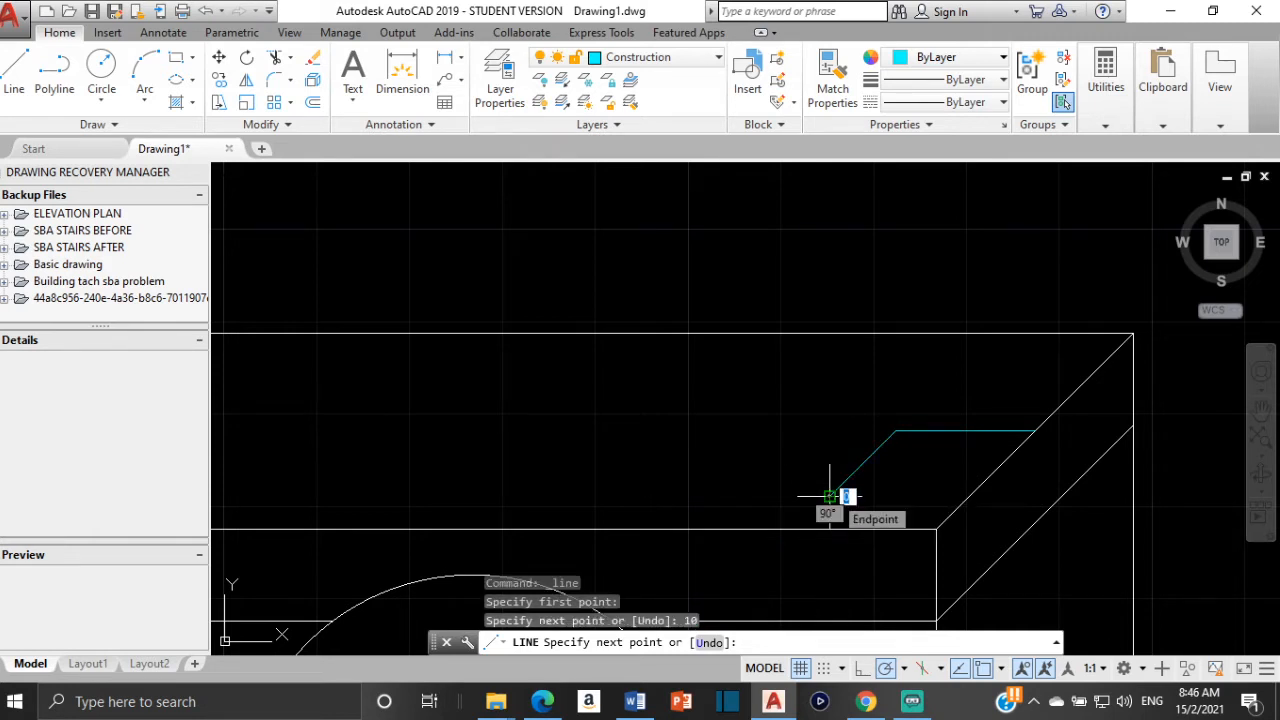
pyautogui.press('Escape')
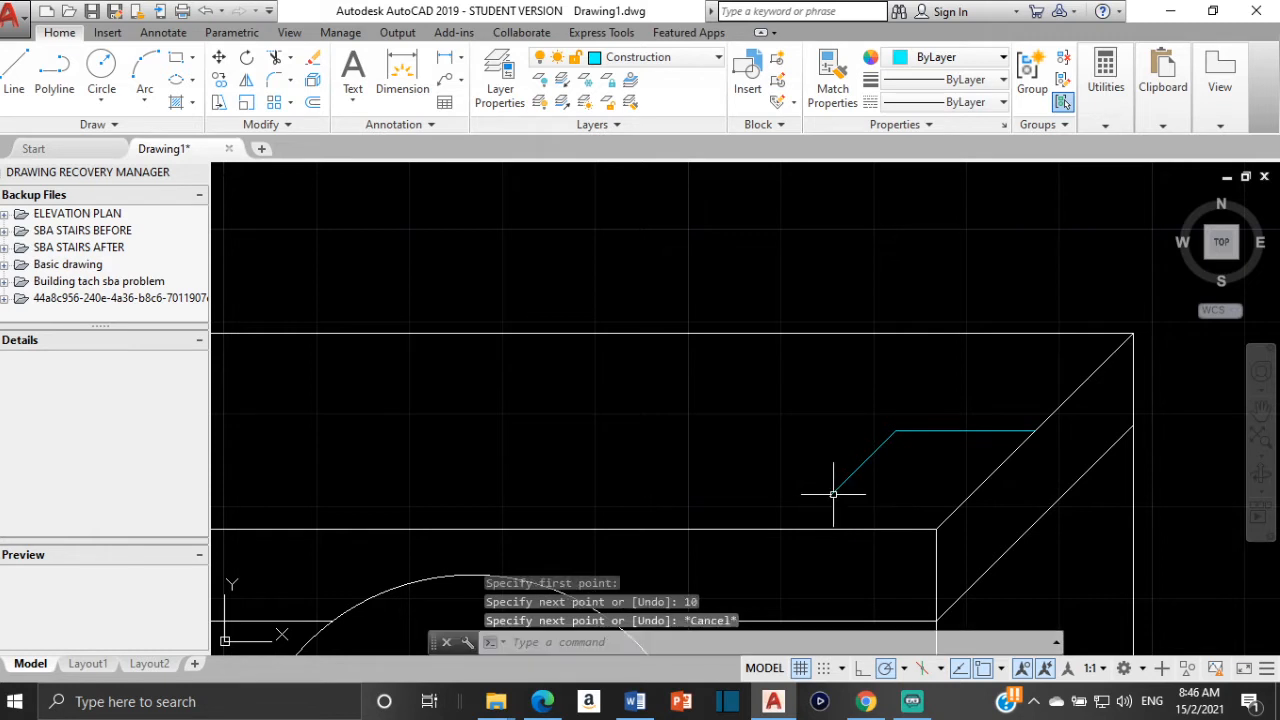
# Stretch the upper end of the inclined construction line a further 10 along its 45° direction
pyautogui.click(860, 455)
pyautogui.click(852, 458)
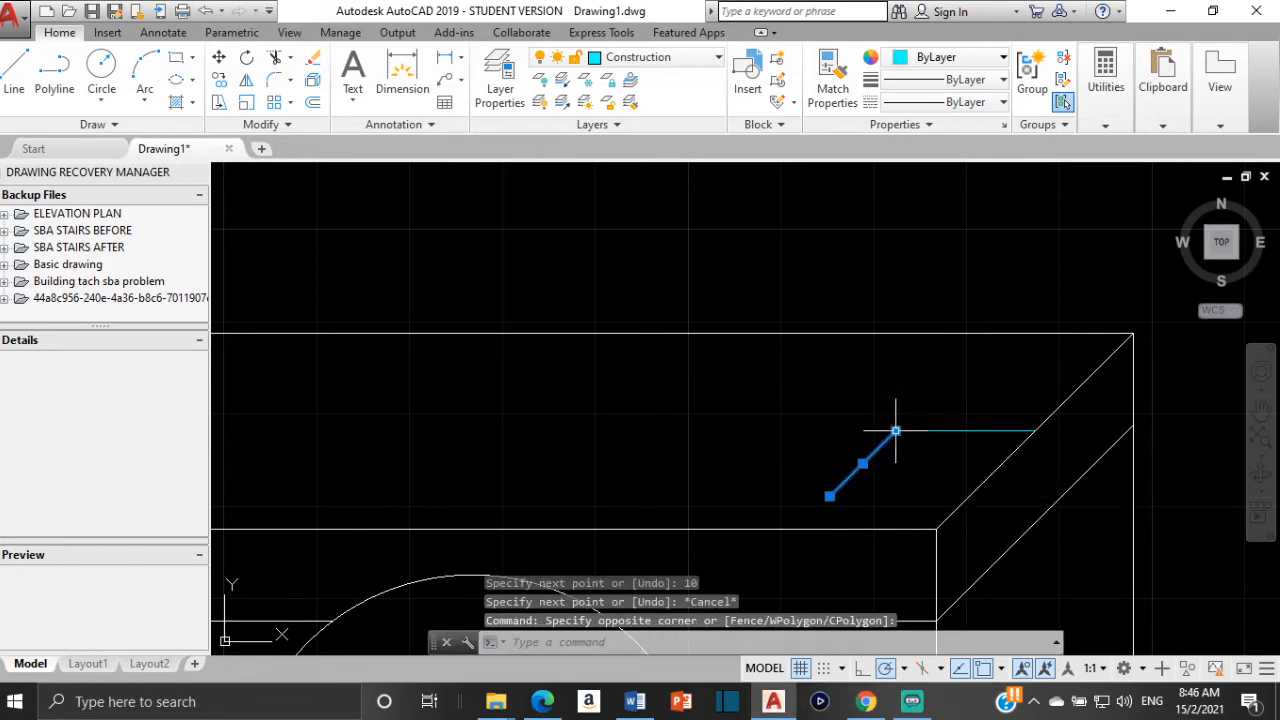
pyautogui.click(897, 431)
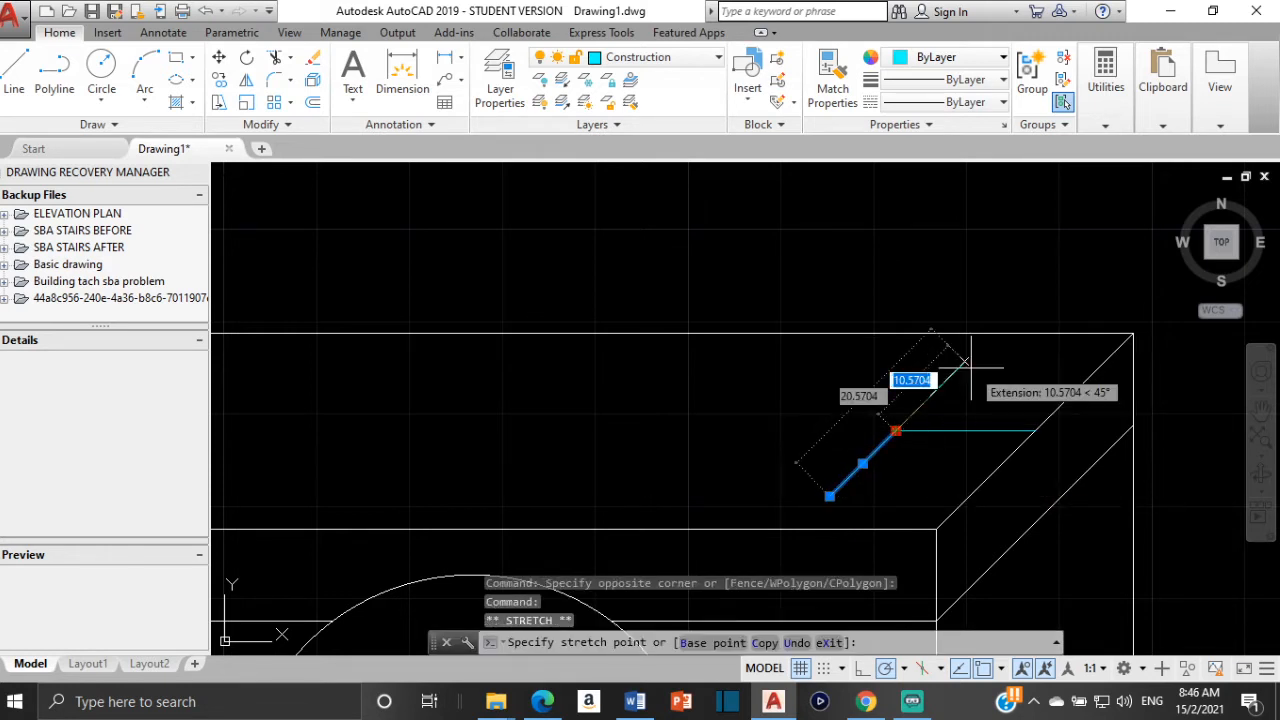
pyautogui.write('10')
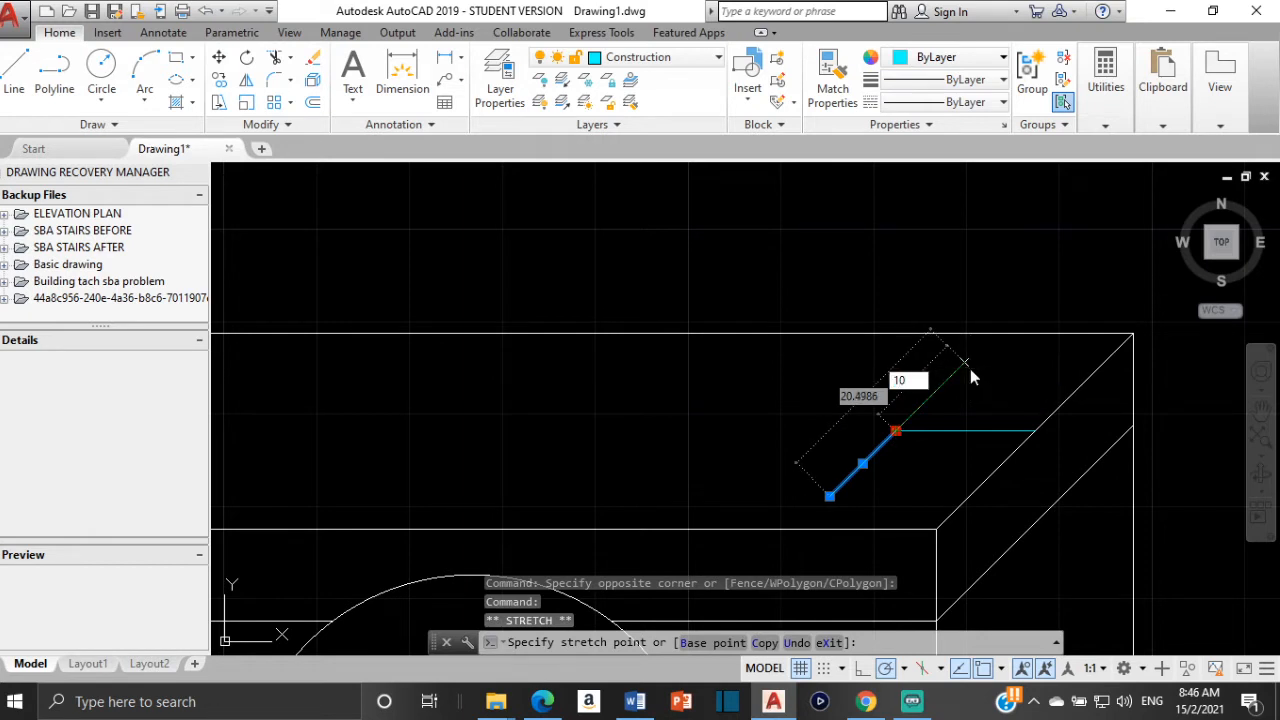
pyautogui.press('Return')
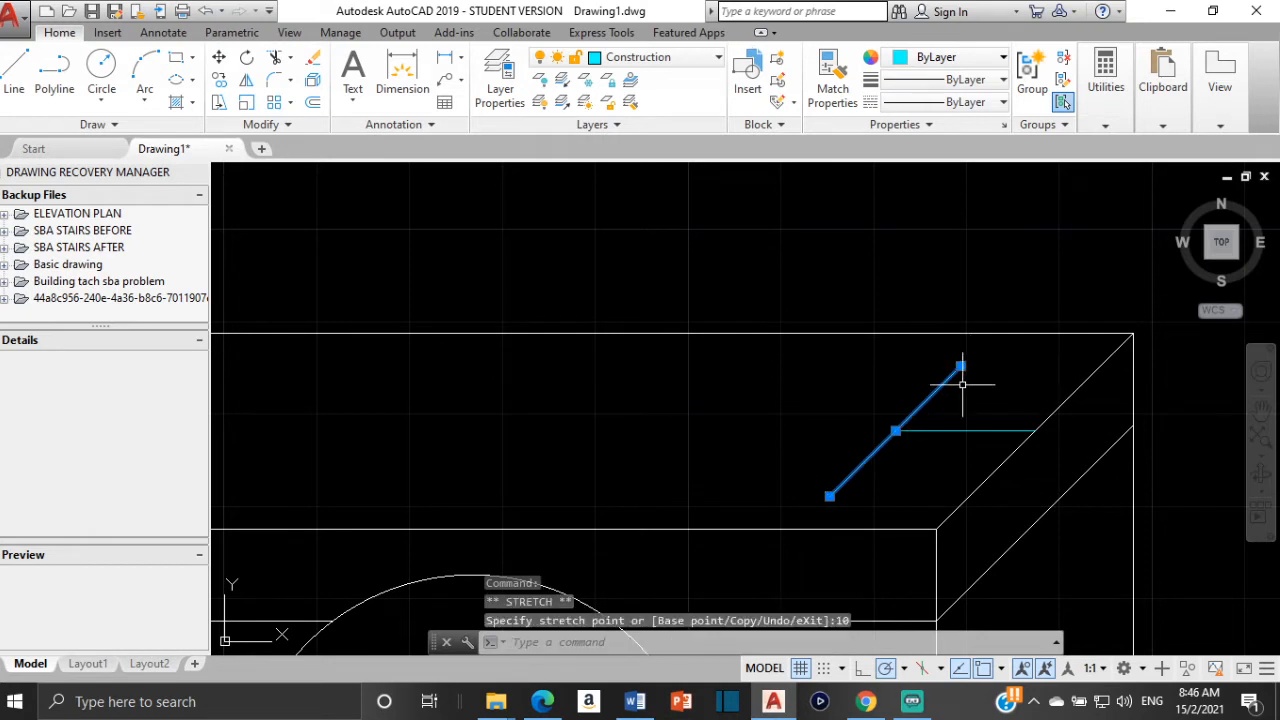
pyautogui.press('Escape')
# Stretch the left end of the horizontal construction line 10 further to the left past the inclined line
pyautogui.click(908, 428)
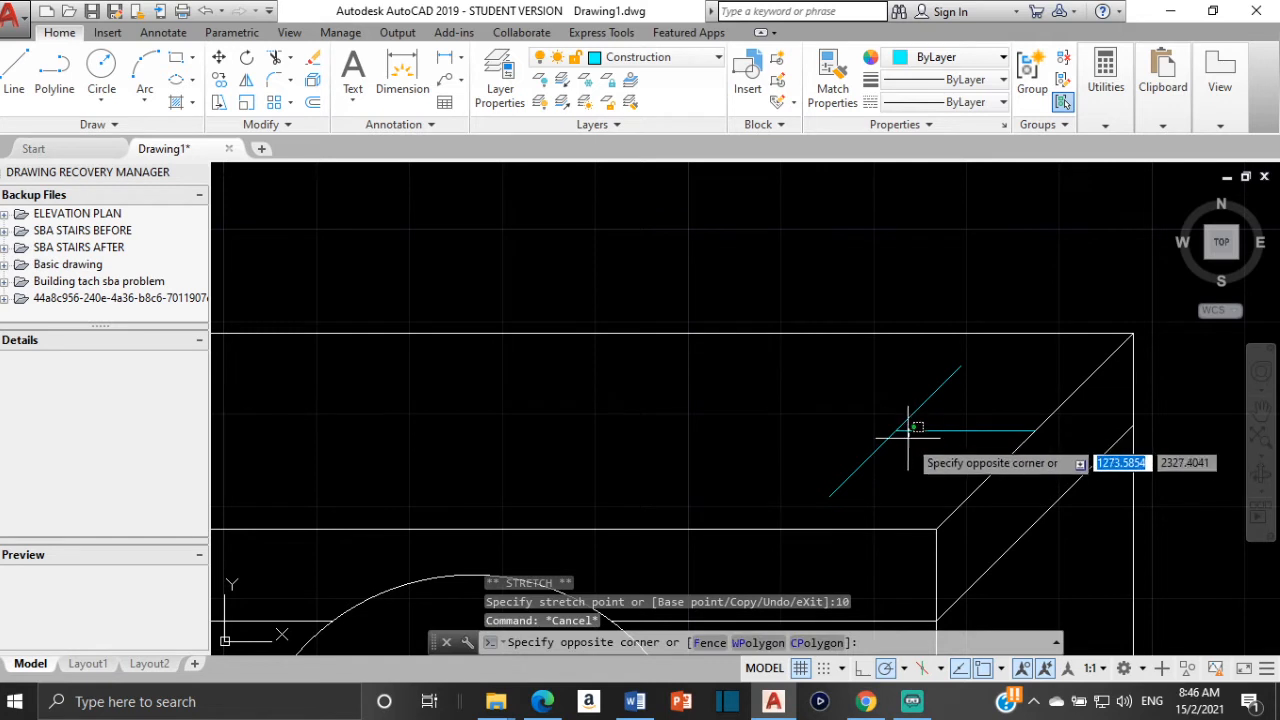
pyautogui.click(949, 432)
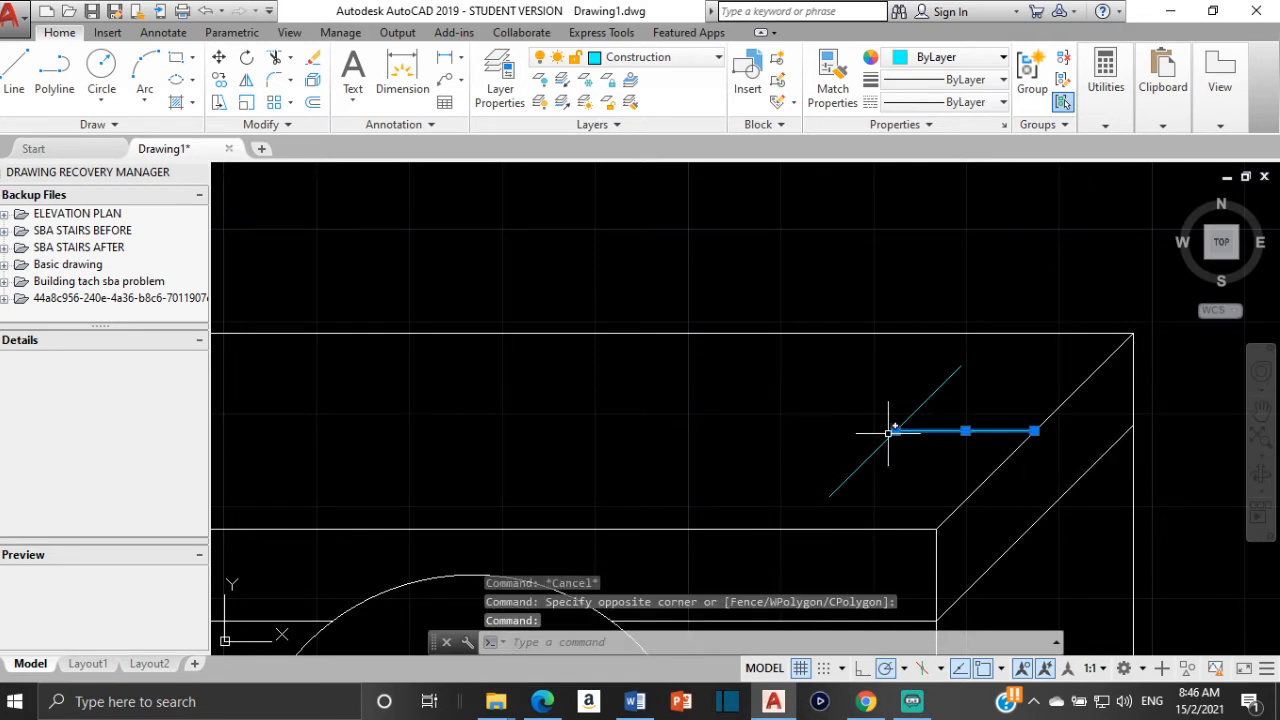
pyautogui.click(898, 432)
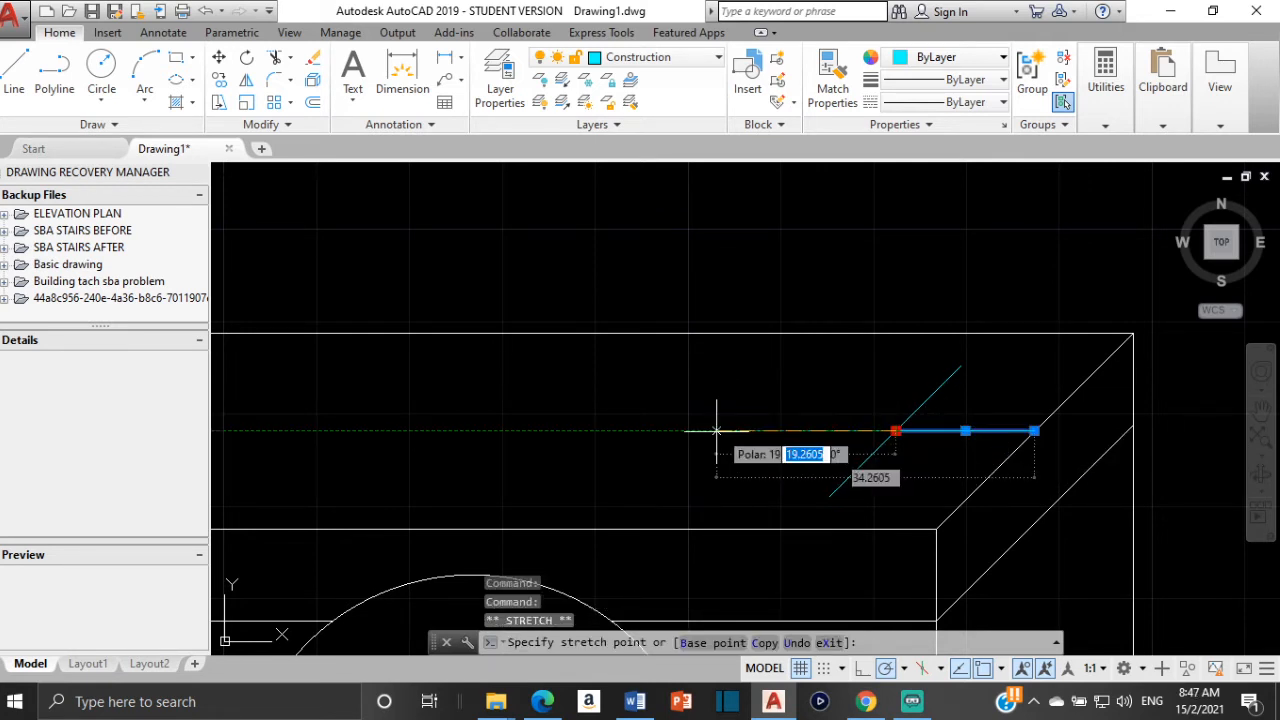
pyautogui.write('10')
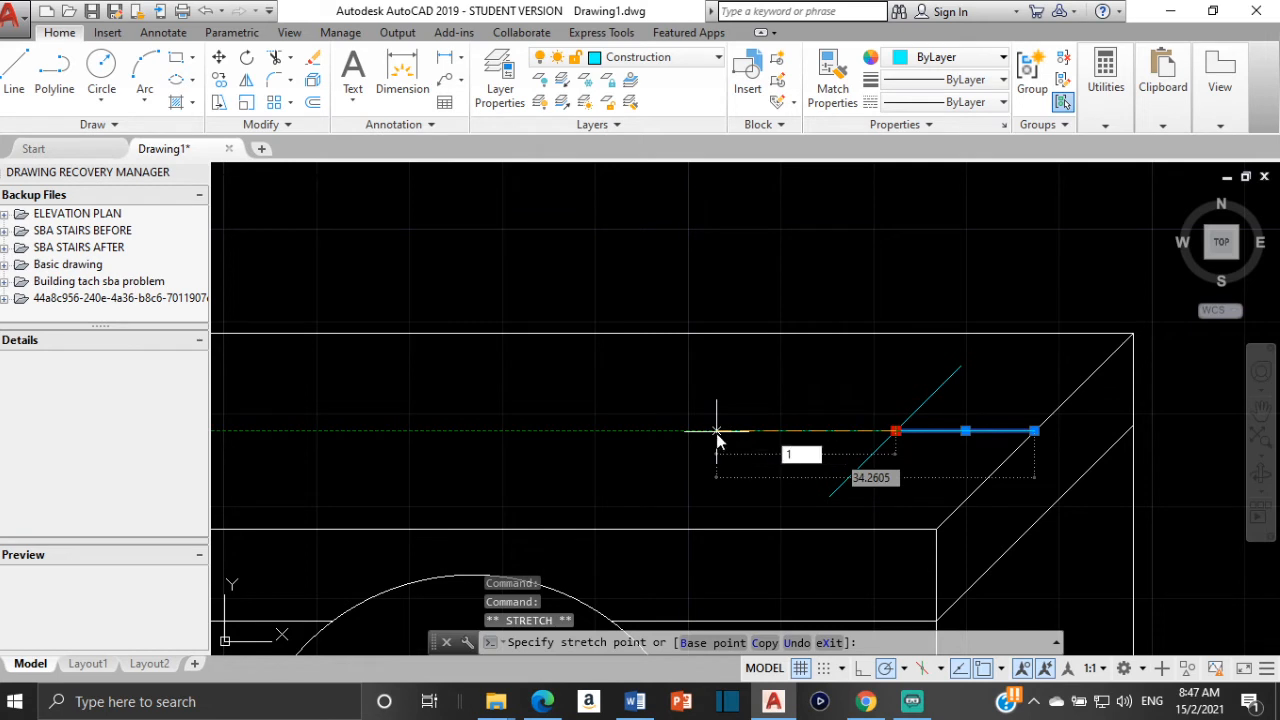
pyautogui.press('Return')
pyautogui.press('Escape')
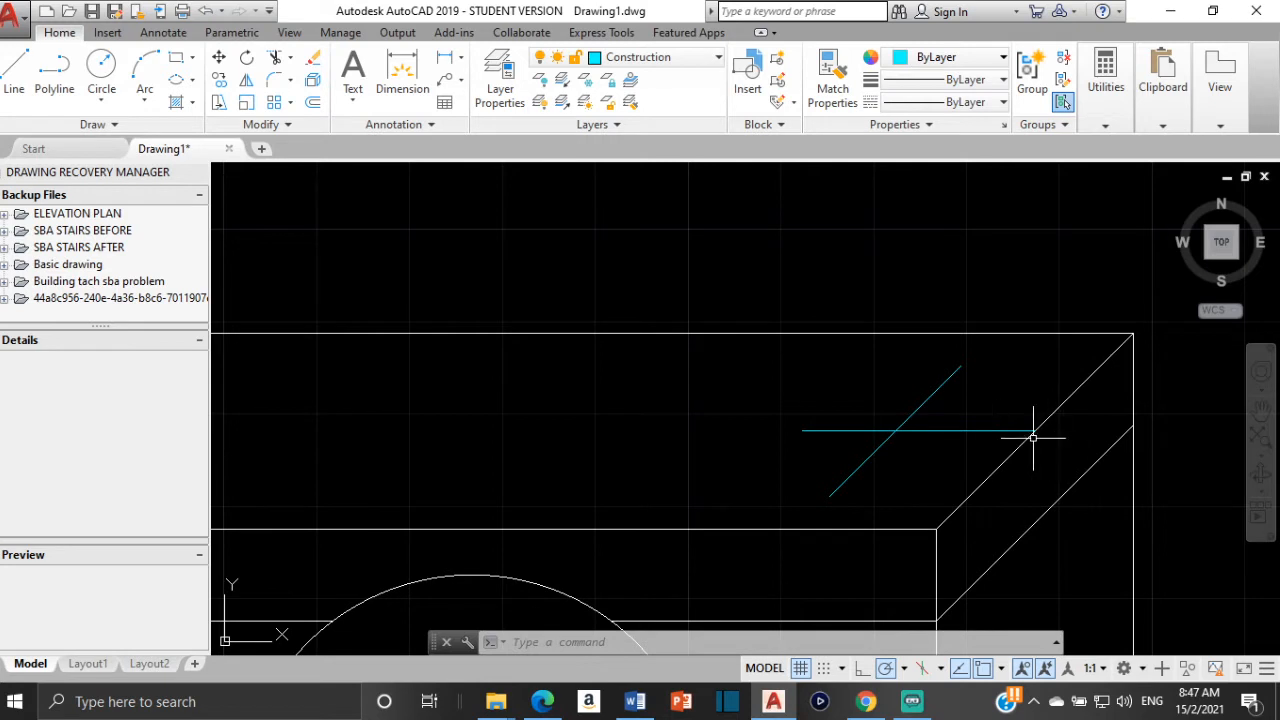
# Shorten the horizontal construction line by moving its right end 5 leftwards, away from the receding edge
pyautogui.click(940, 429)
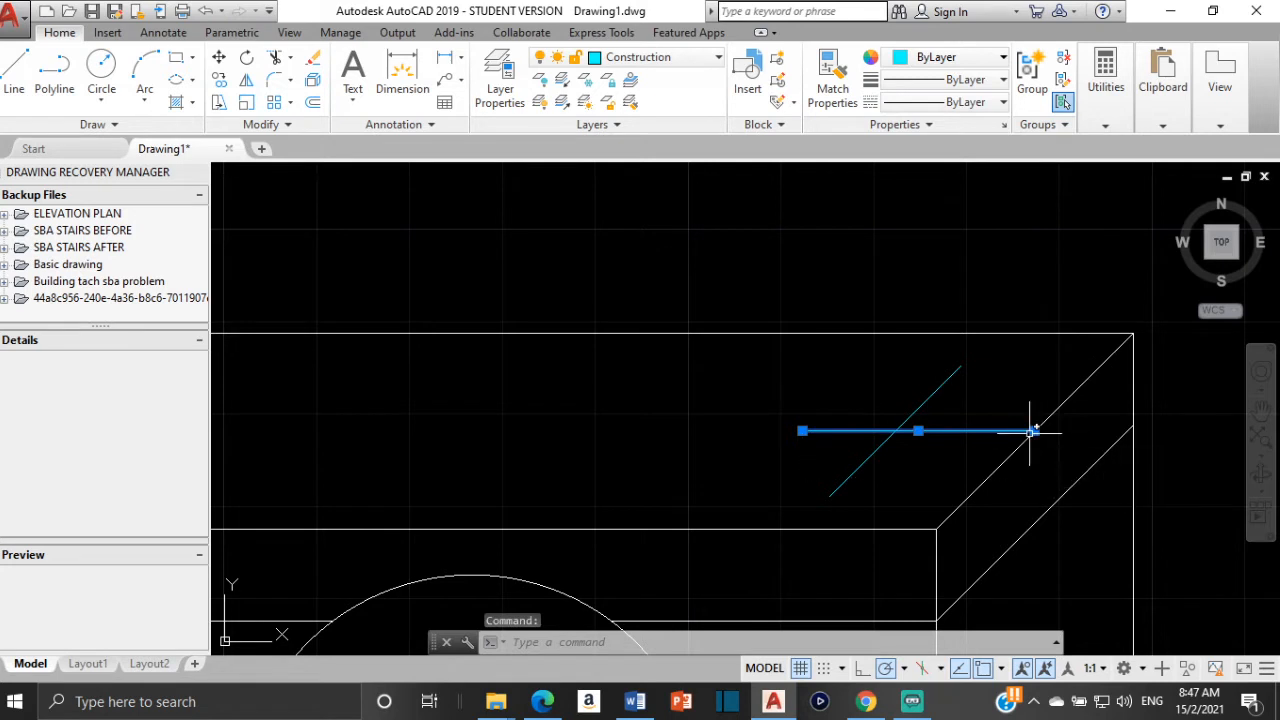
pyautogui.moveTo(1034, 430)
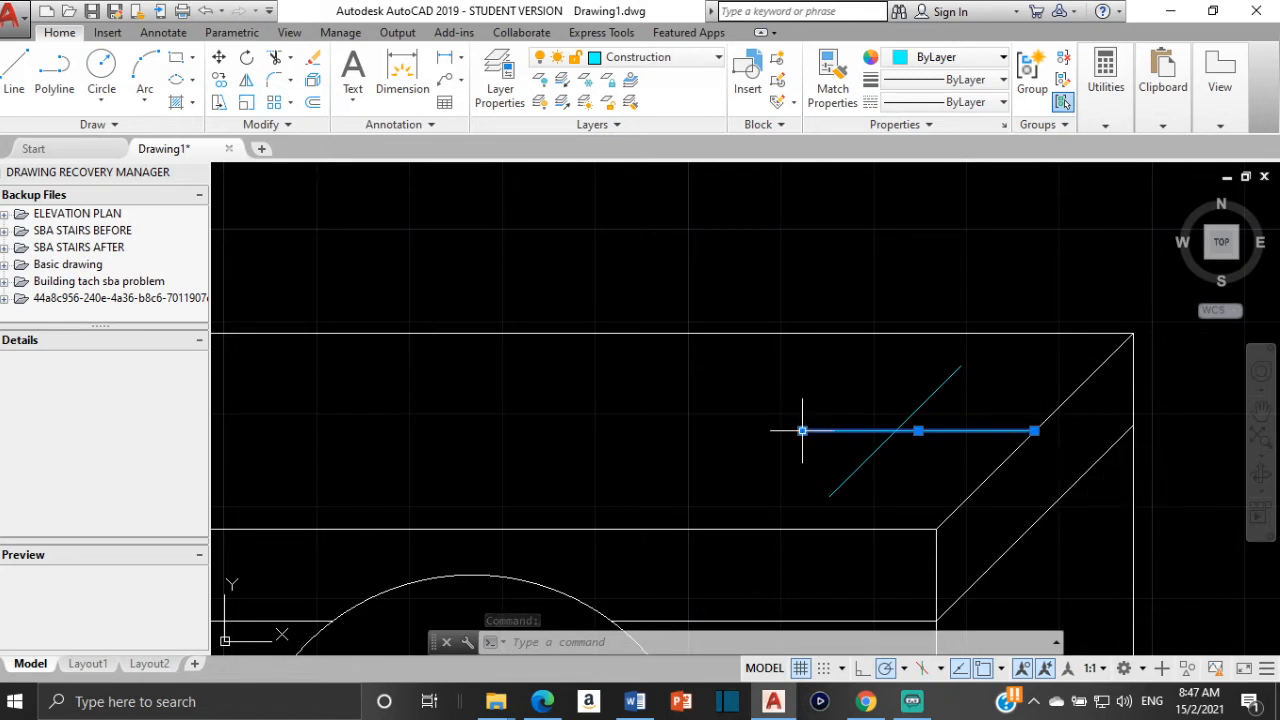
pyautogui.click(1034, 430)
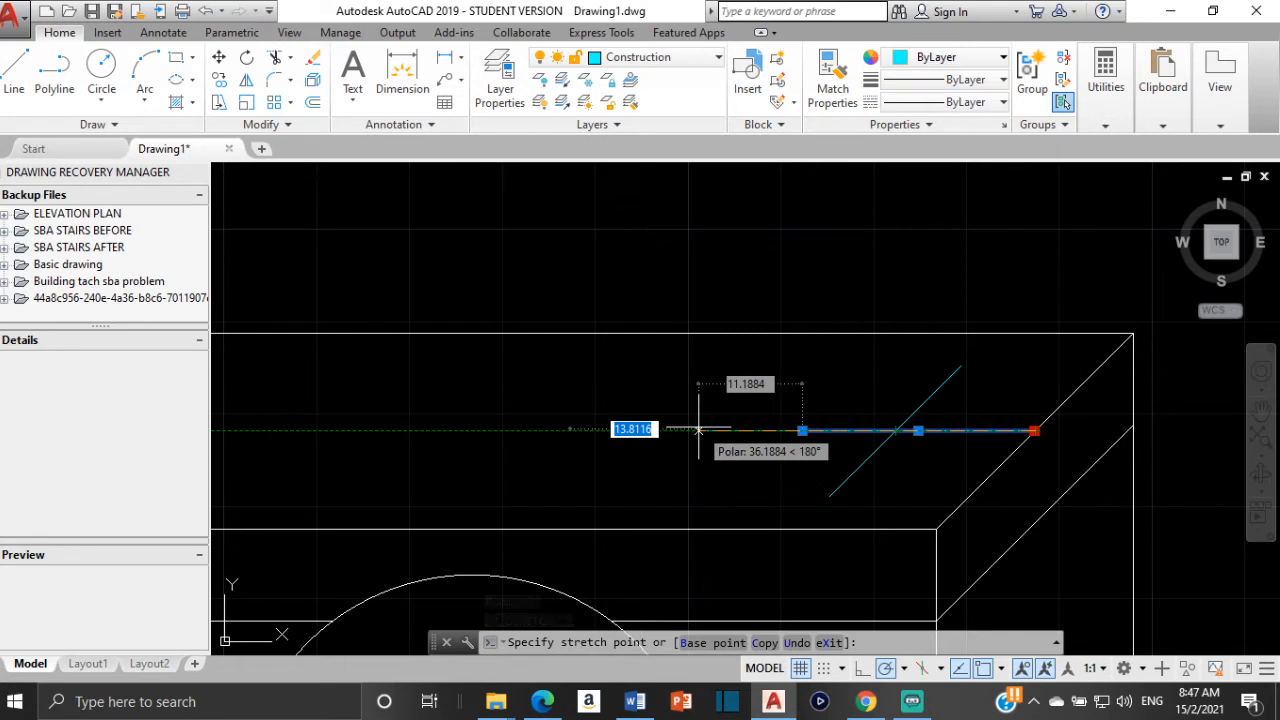
pyautogui.write('1')
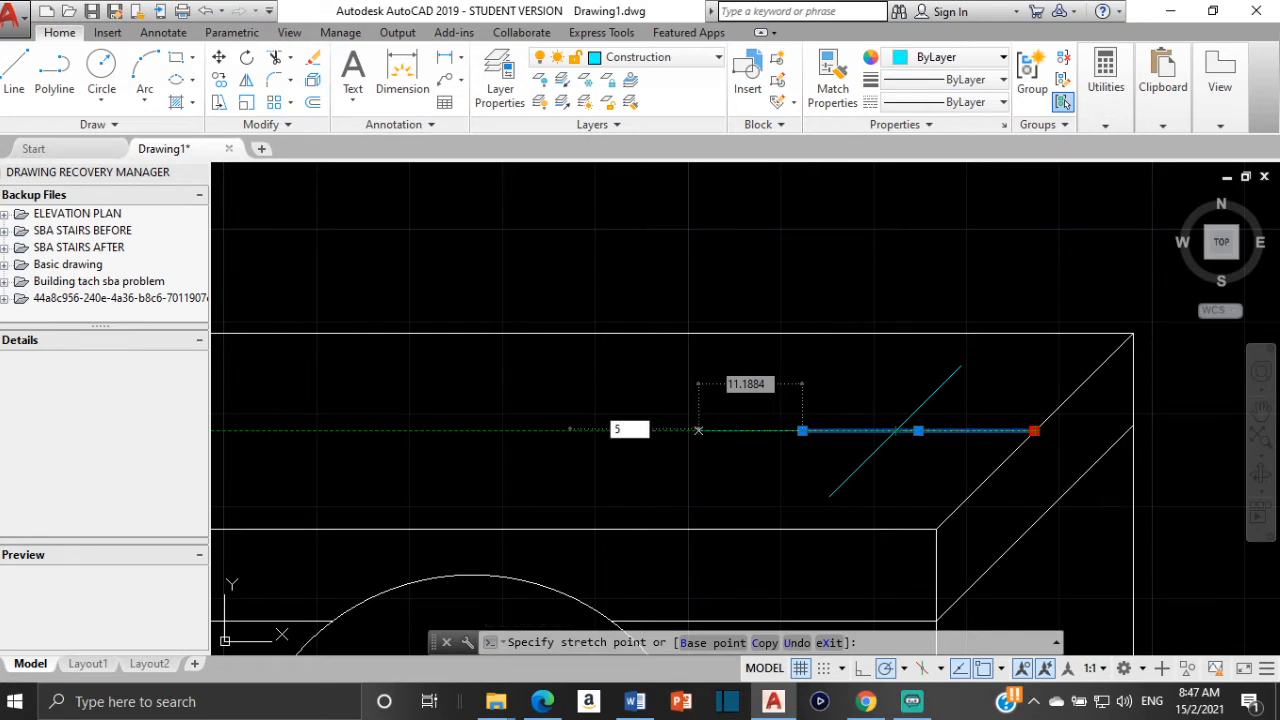
pyautogui.press('Return')
pyautogui.press('Escape')
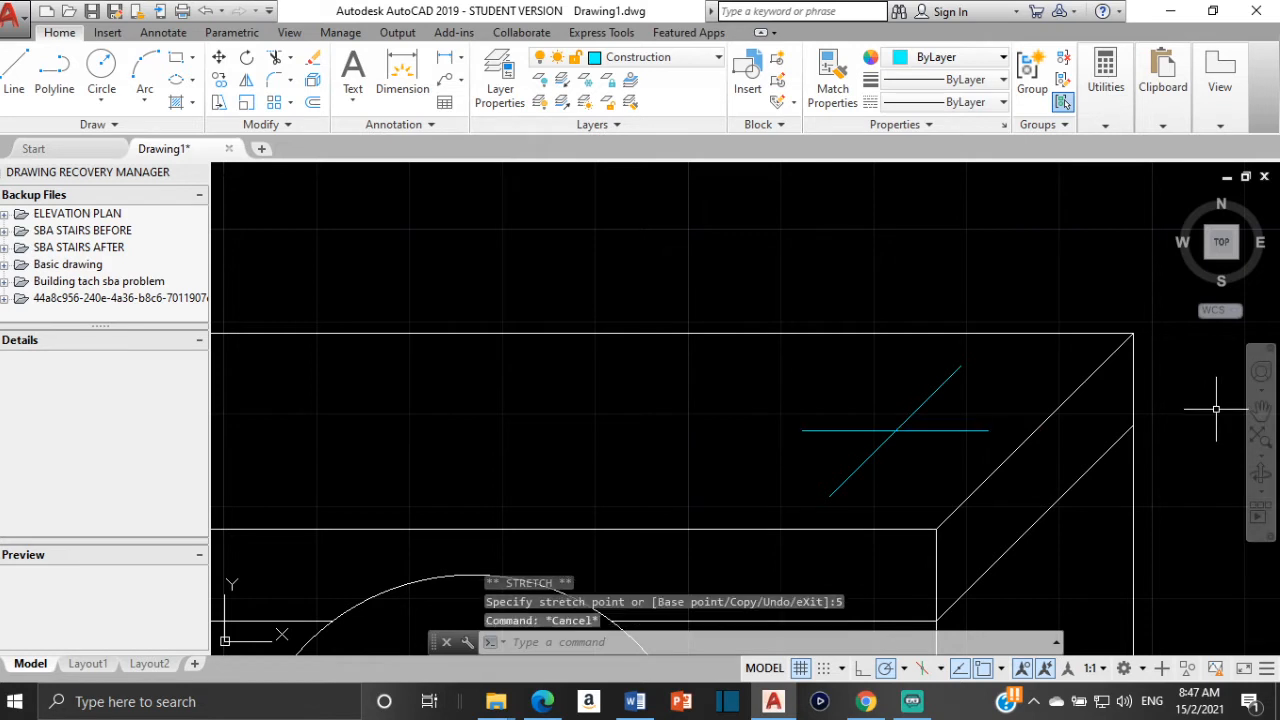
# Copy the inclined construction line from its midpoint to both ends of the horizontal construction line
pyautogui.click(862, 444)
pyautogui.click(849, 481)
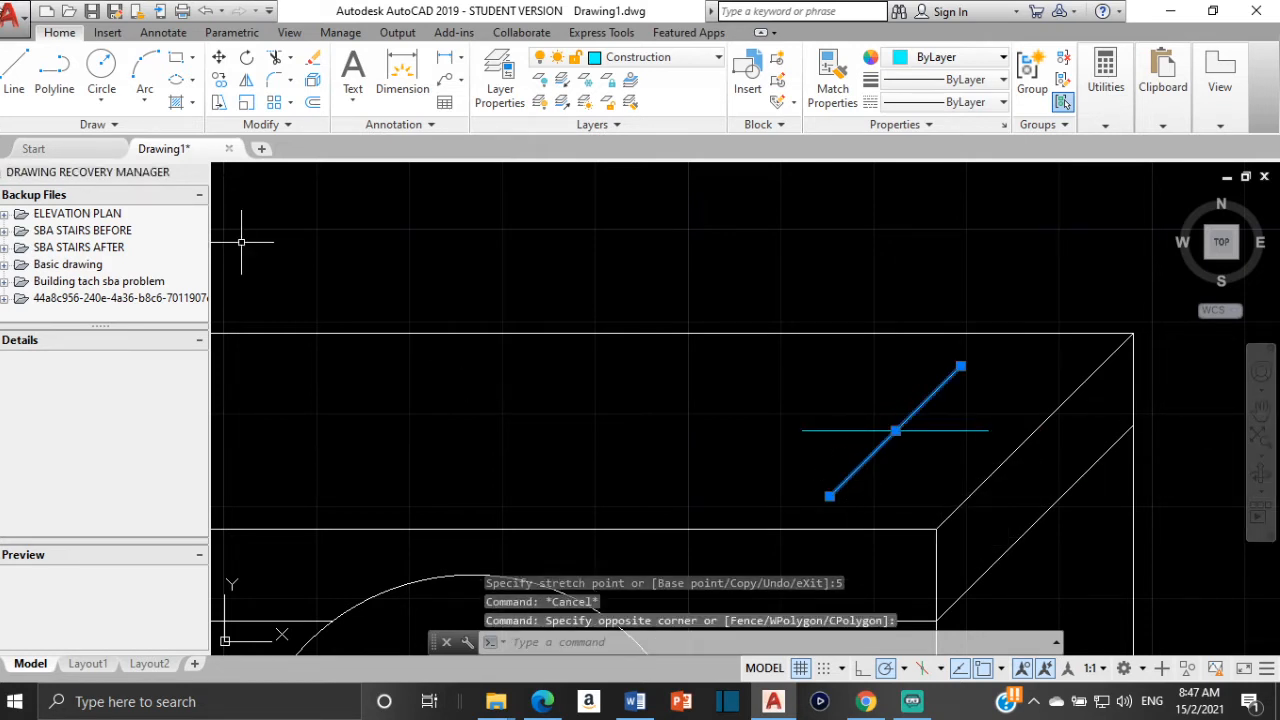
pyautogui.click(219, 79)
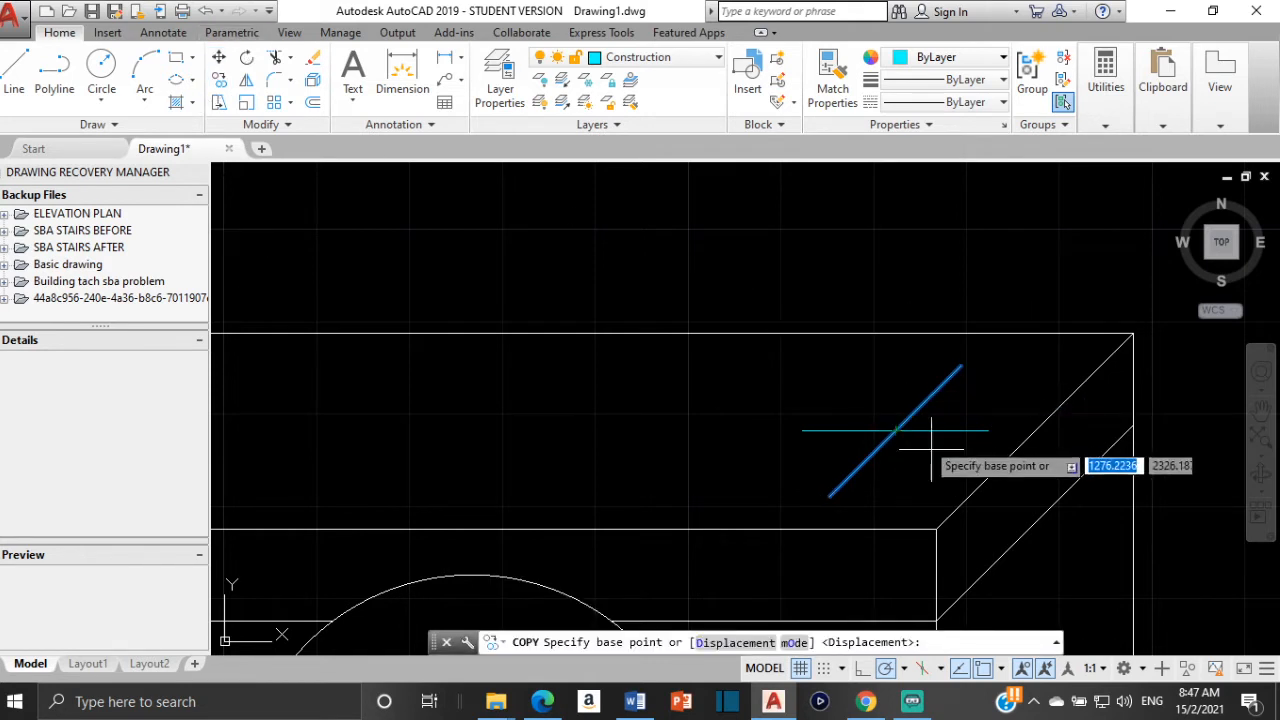
pyautogui.click(895, 430)
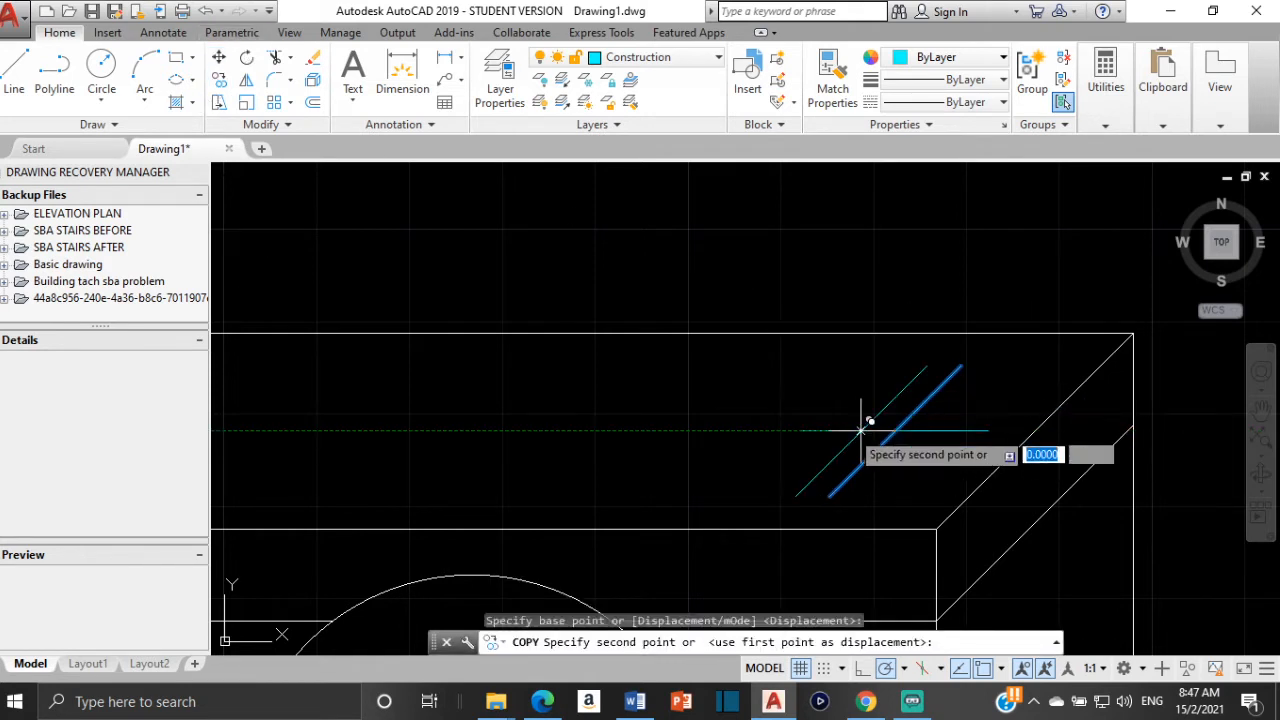
pyautogui.click(803, 430)
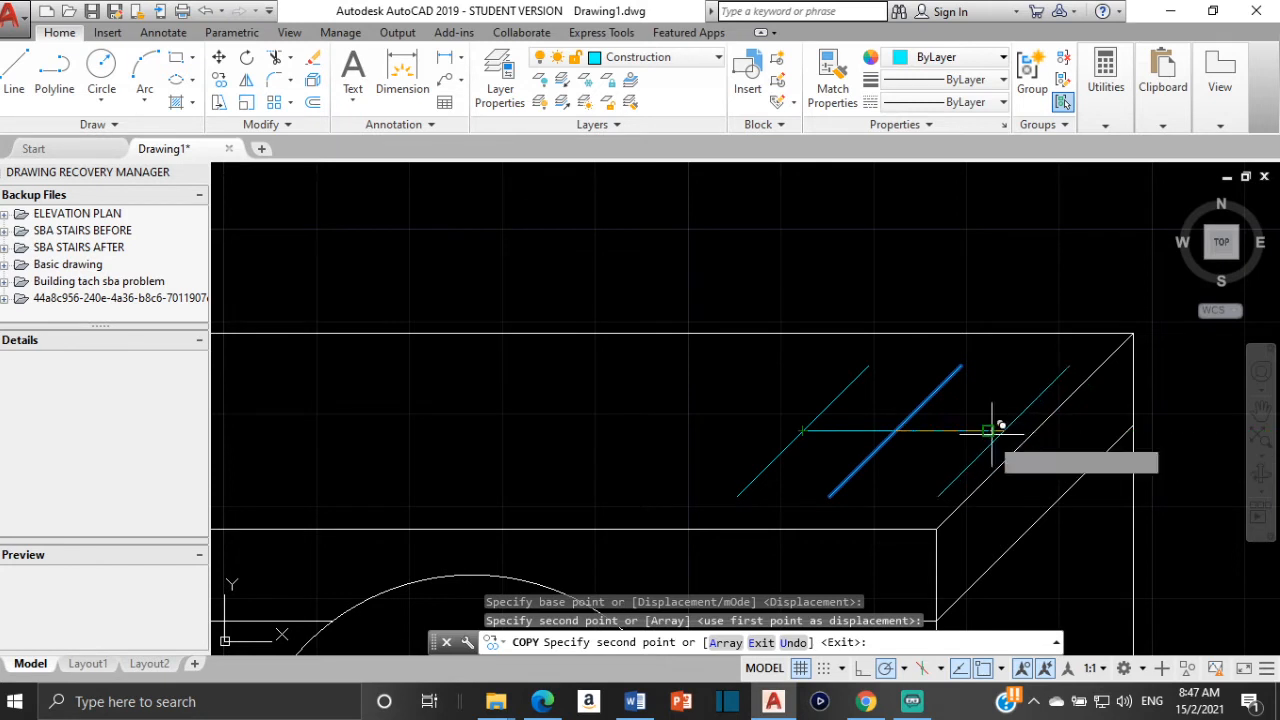
pyautogui.click(988, 432)
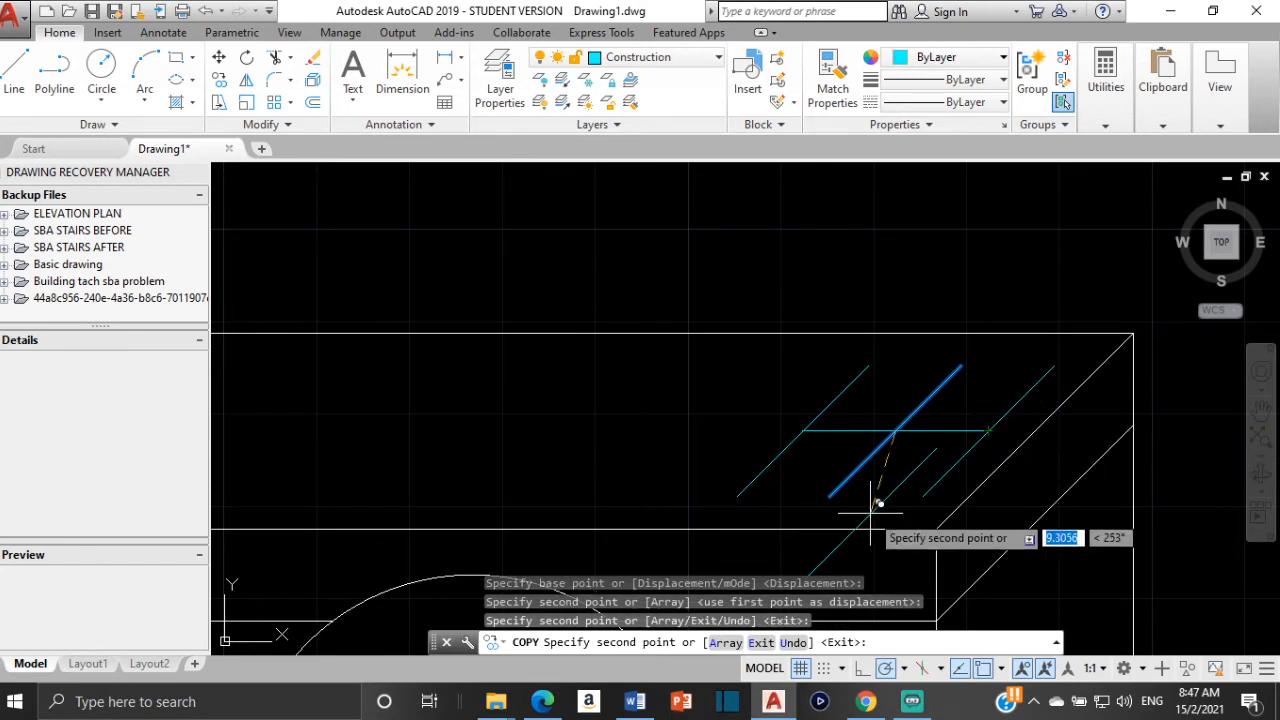
pyautogui.press('Escape')
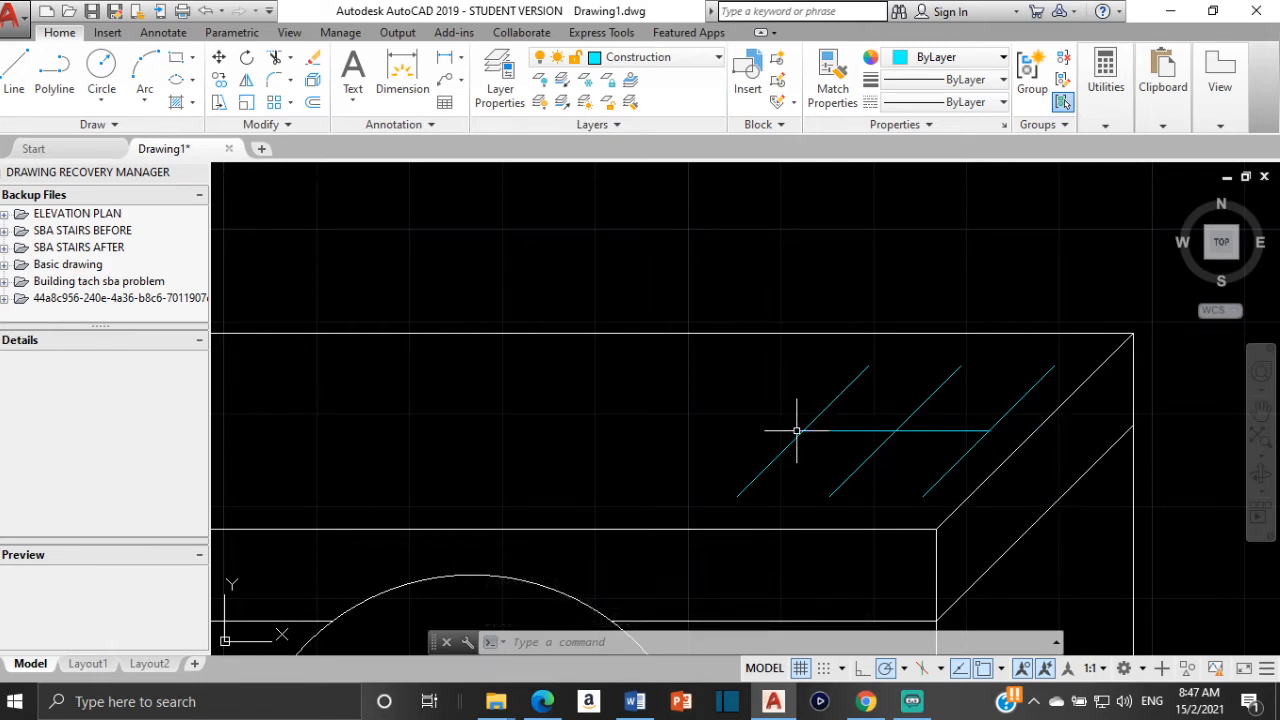
# Copy the horizontal construction line from its midpoint to both ends of the middle inclined line, closing the parallelogram
pyautogui.click(943, 431)
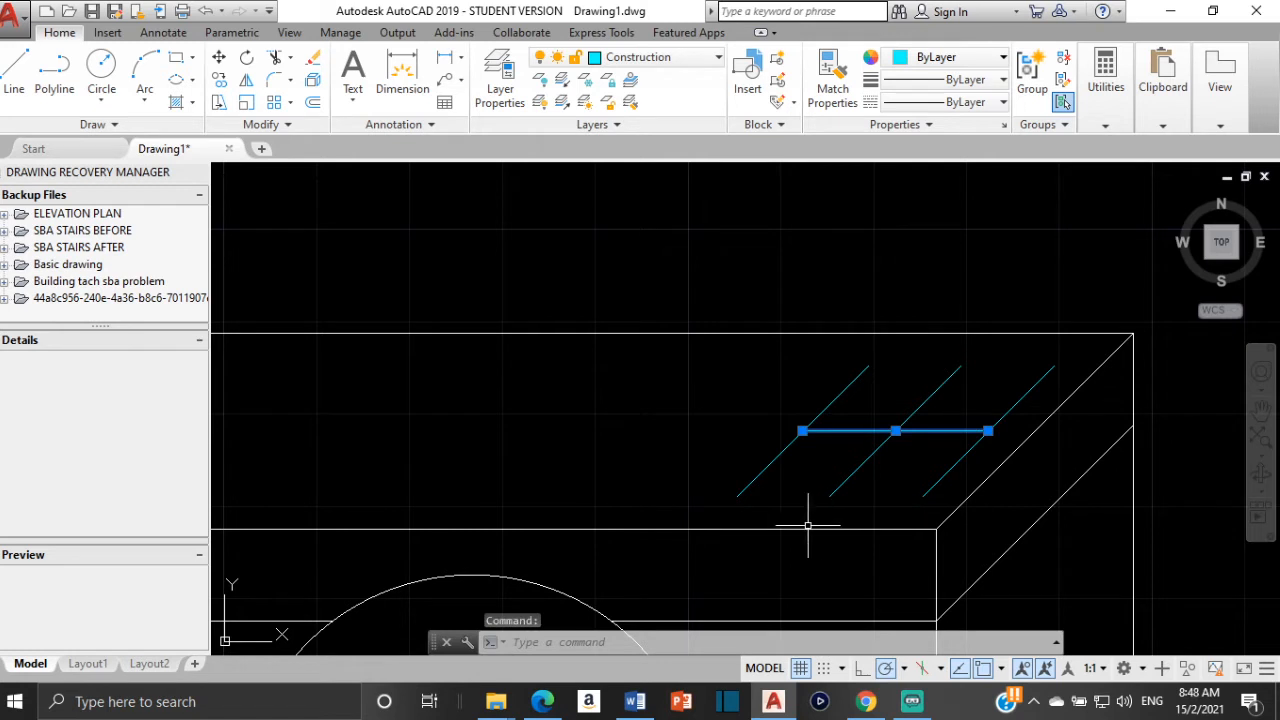
pyautogui.click(224, 80)
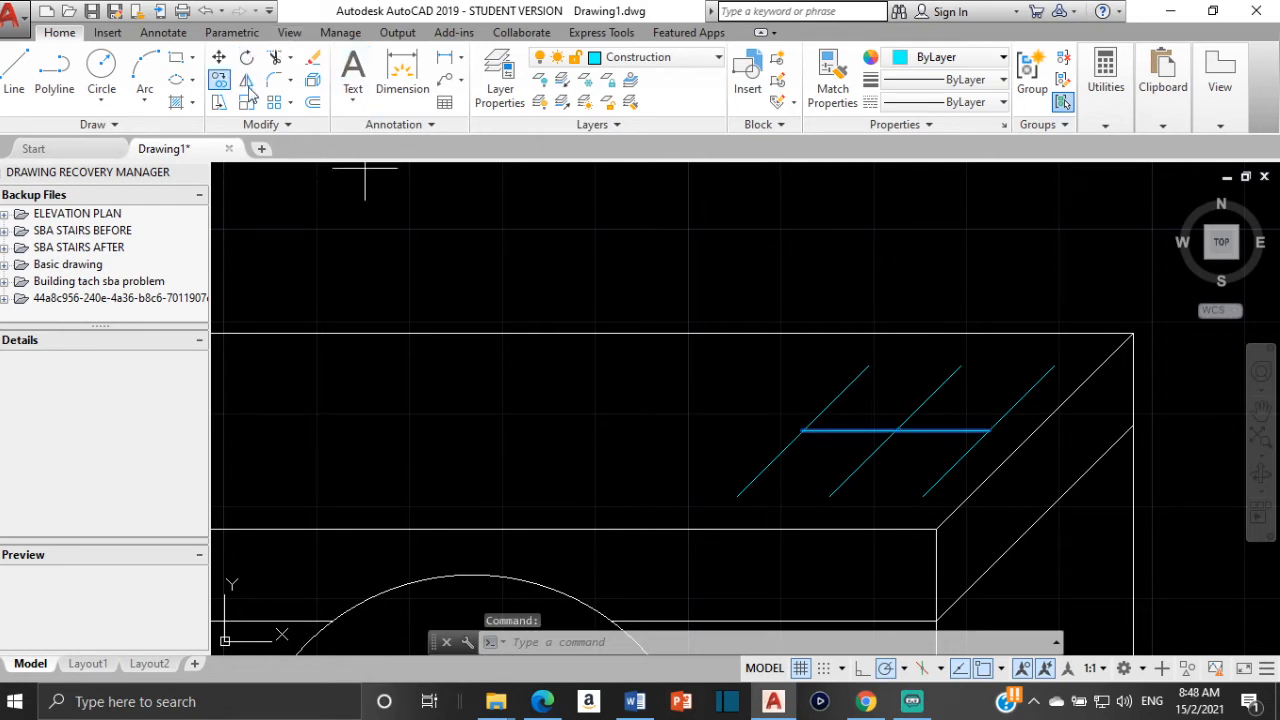
pyautogui.click(903, 431)
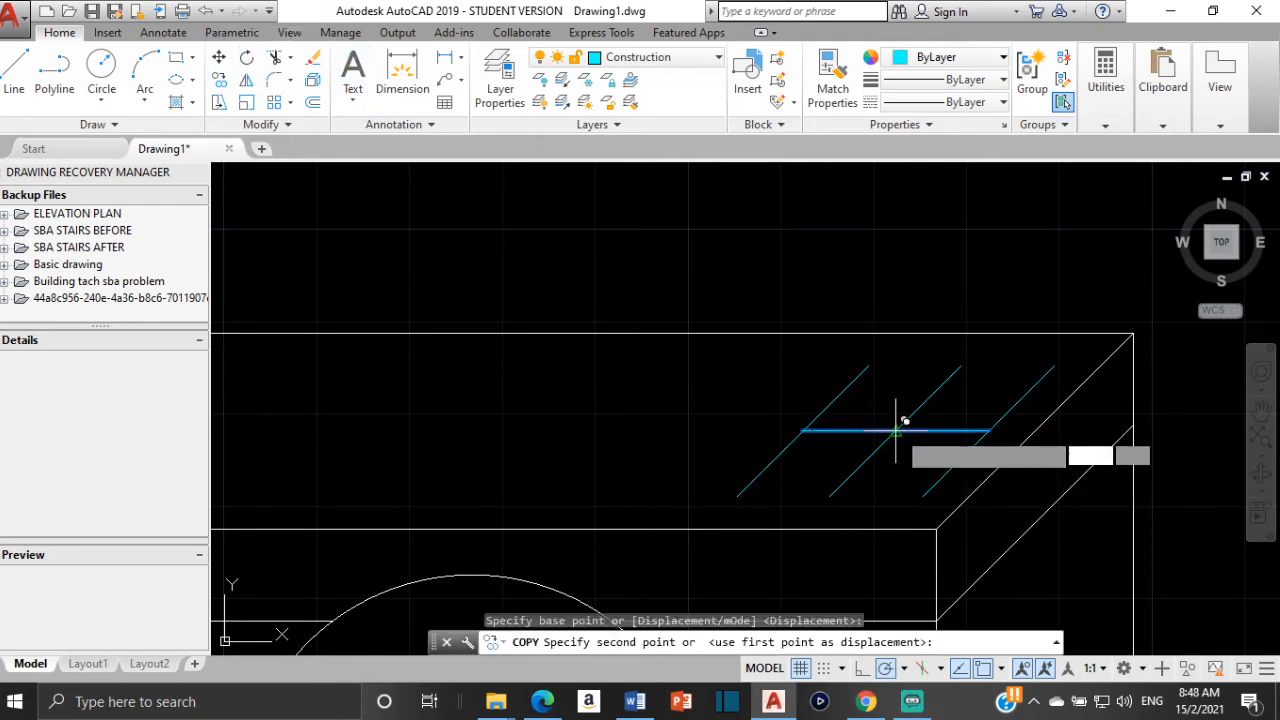
pyautogui.click(830, 492)
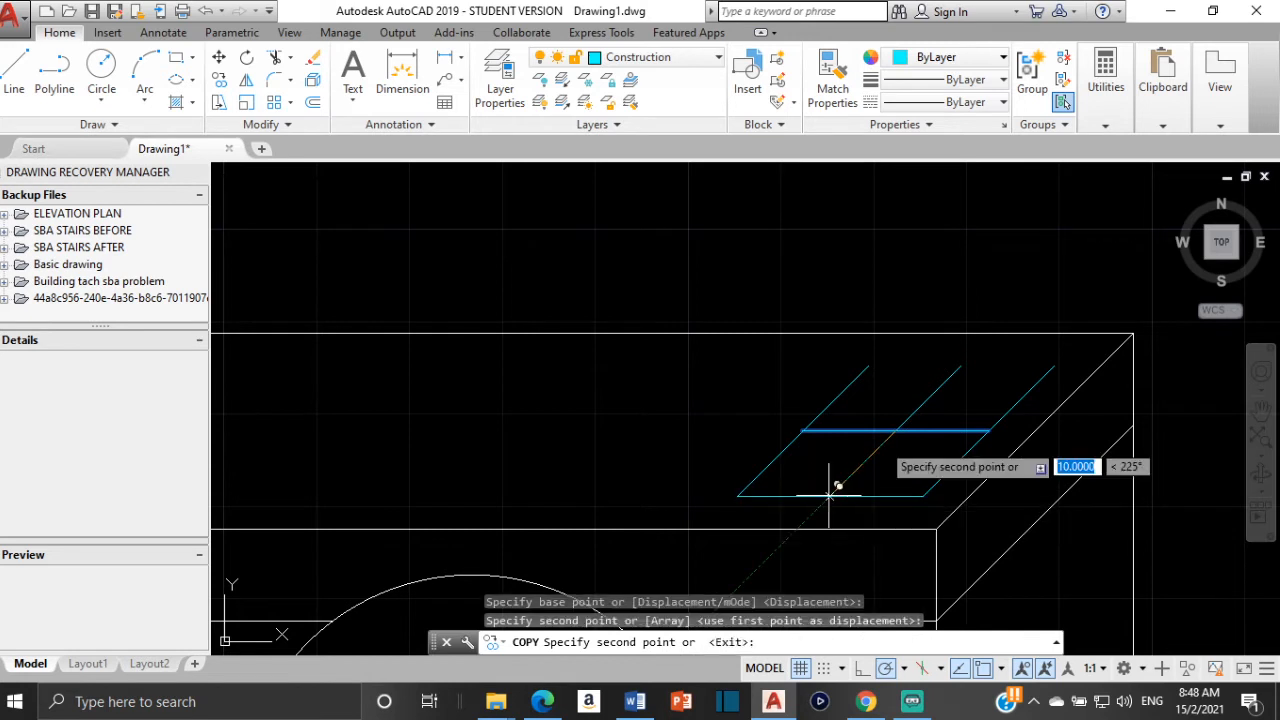
pyautogui.click(962, 366)
pyautogui.press('Escape')
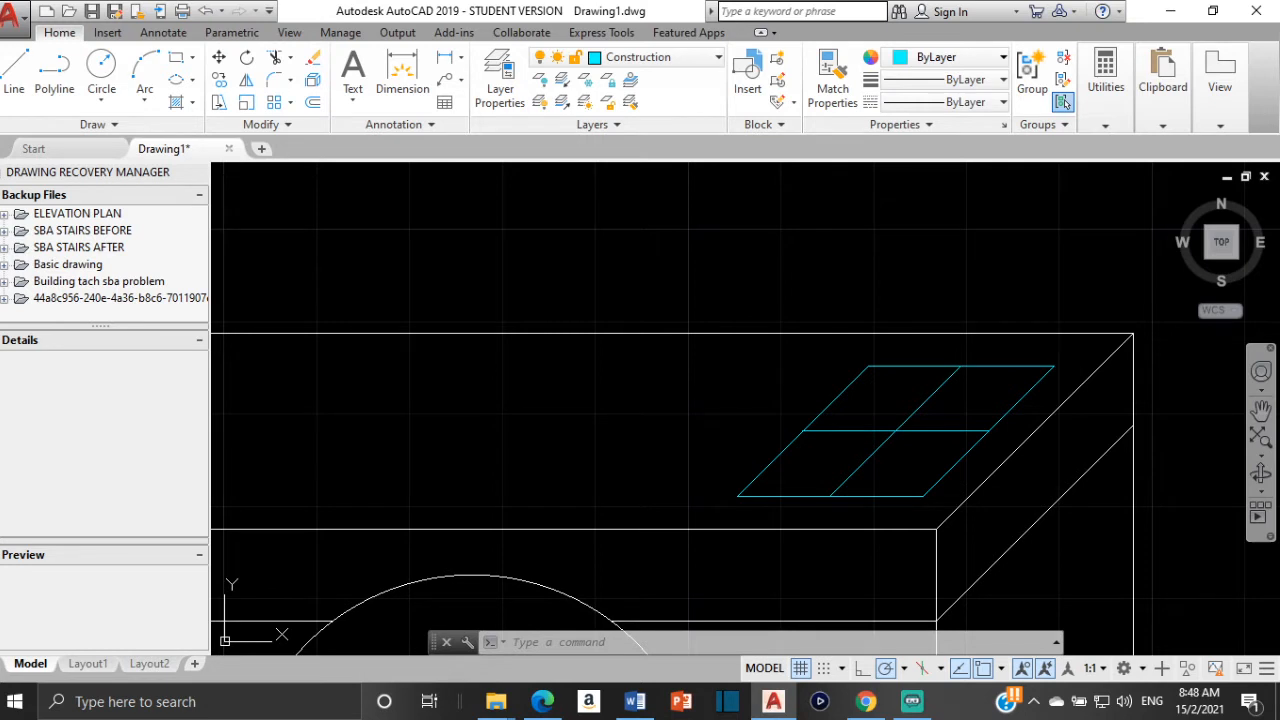
# Draw a vertical construction line upward from the midpoint of the parallelogram's front side to well above the camera's top face
pyautogui.scroll(2, 1278, 429)
pyautogui.scroll(-4, 1270, 418)
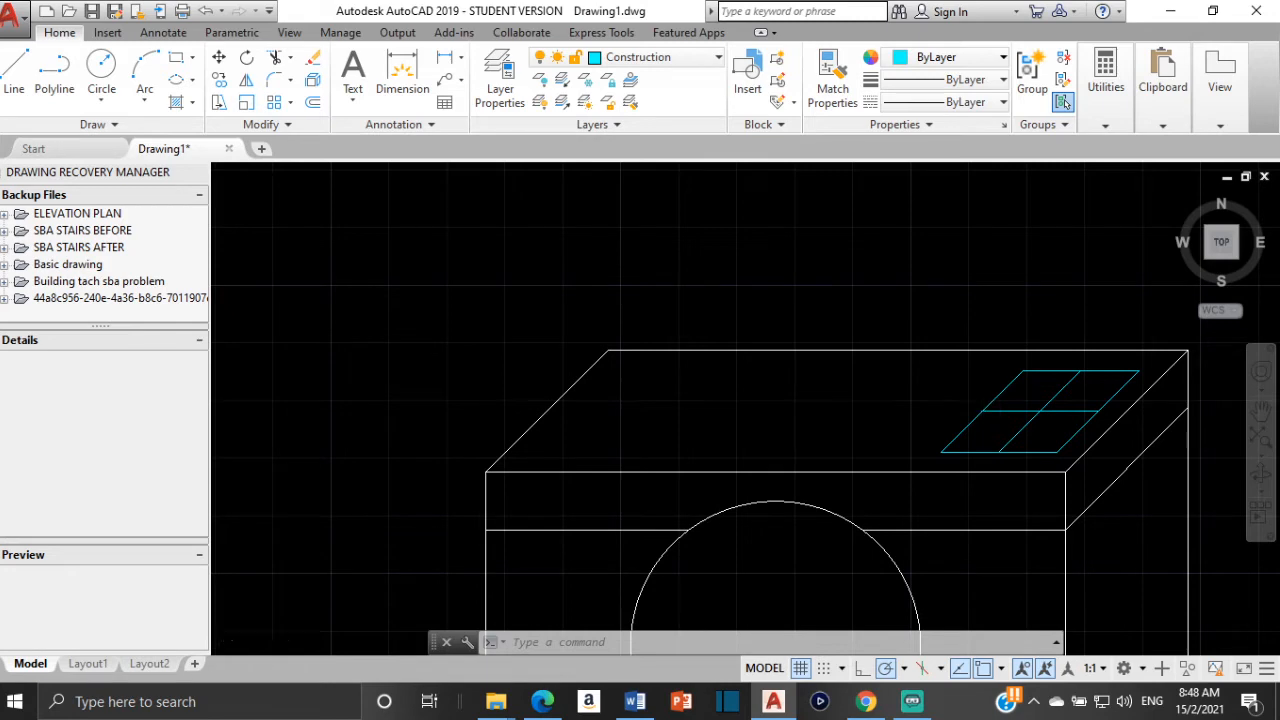
pyautogui.scroll(-3, 982, 403)
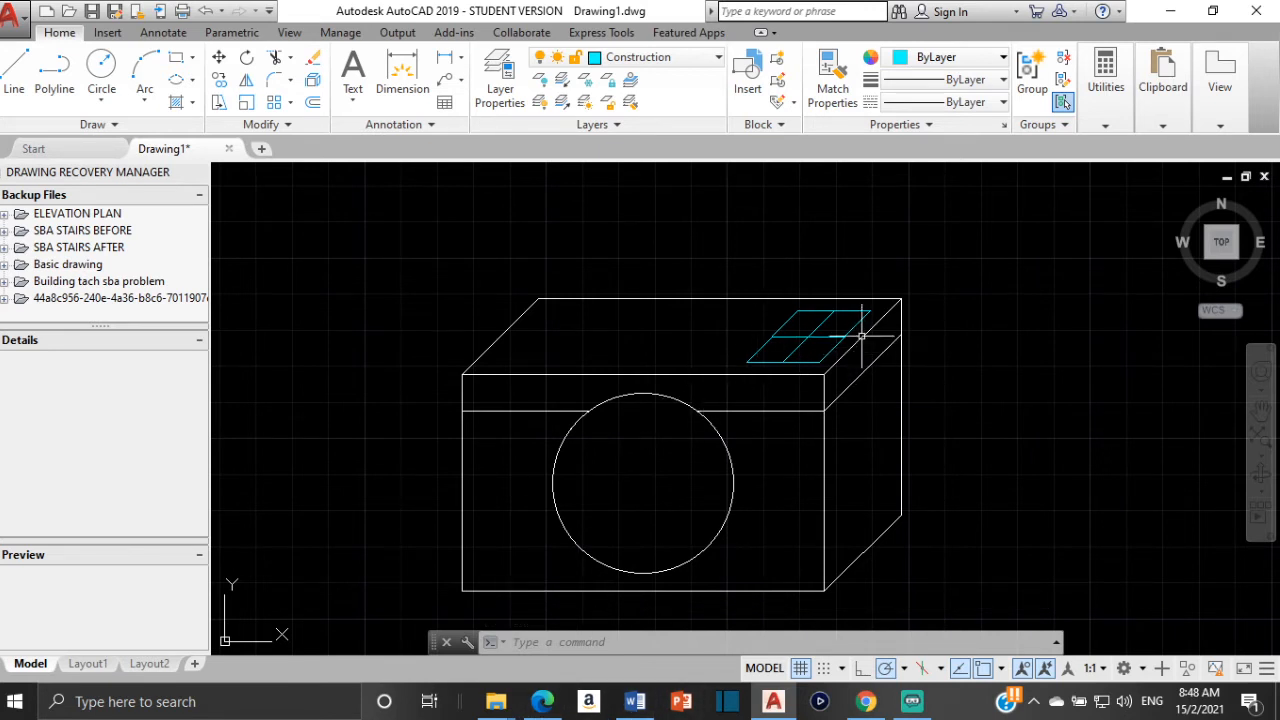
pyautogui.scroll(2, 799, 340)
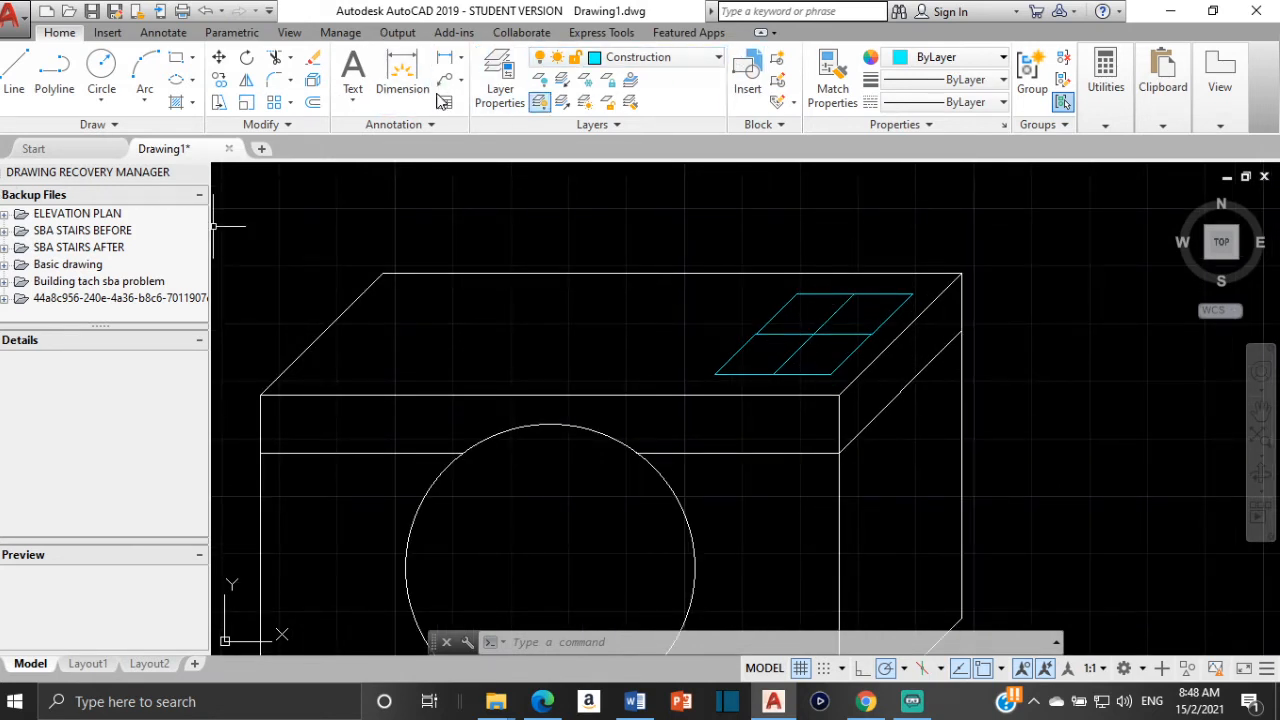
pyautogui.click(12, 72)
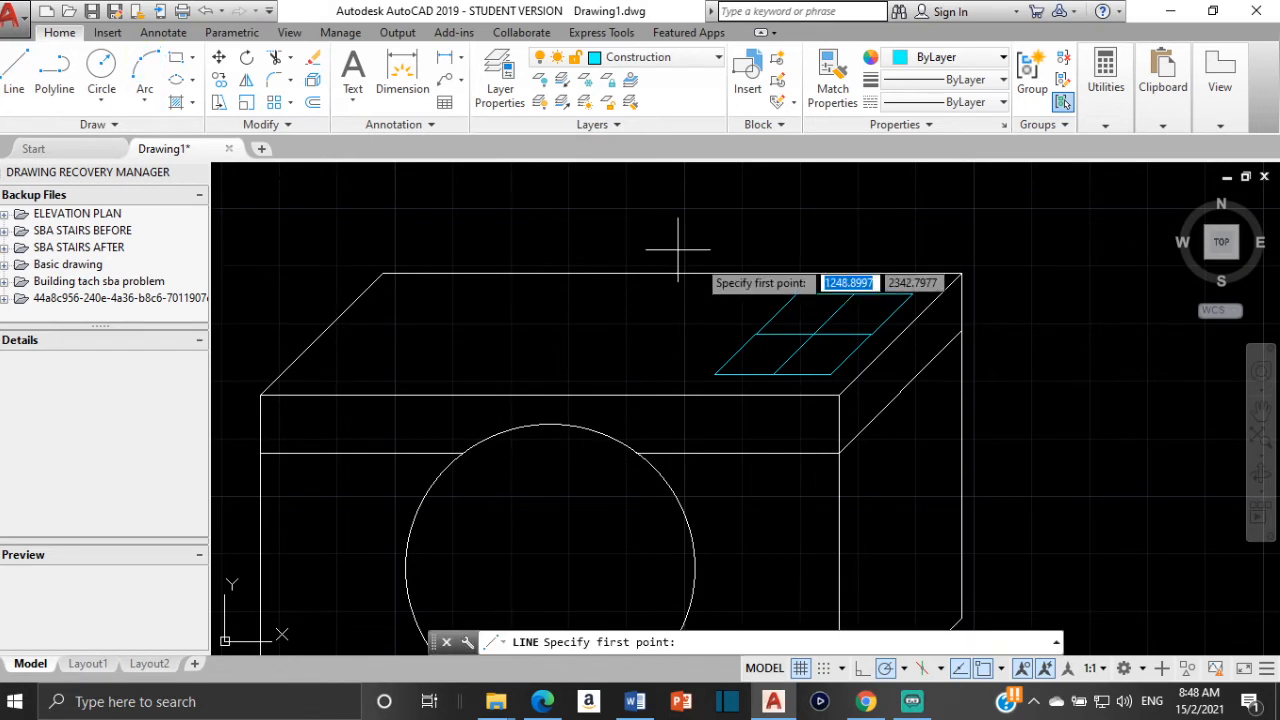
pyautogui.click(773, 375)
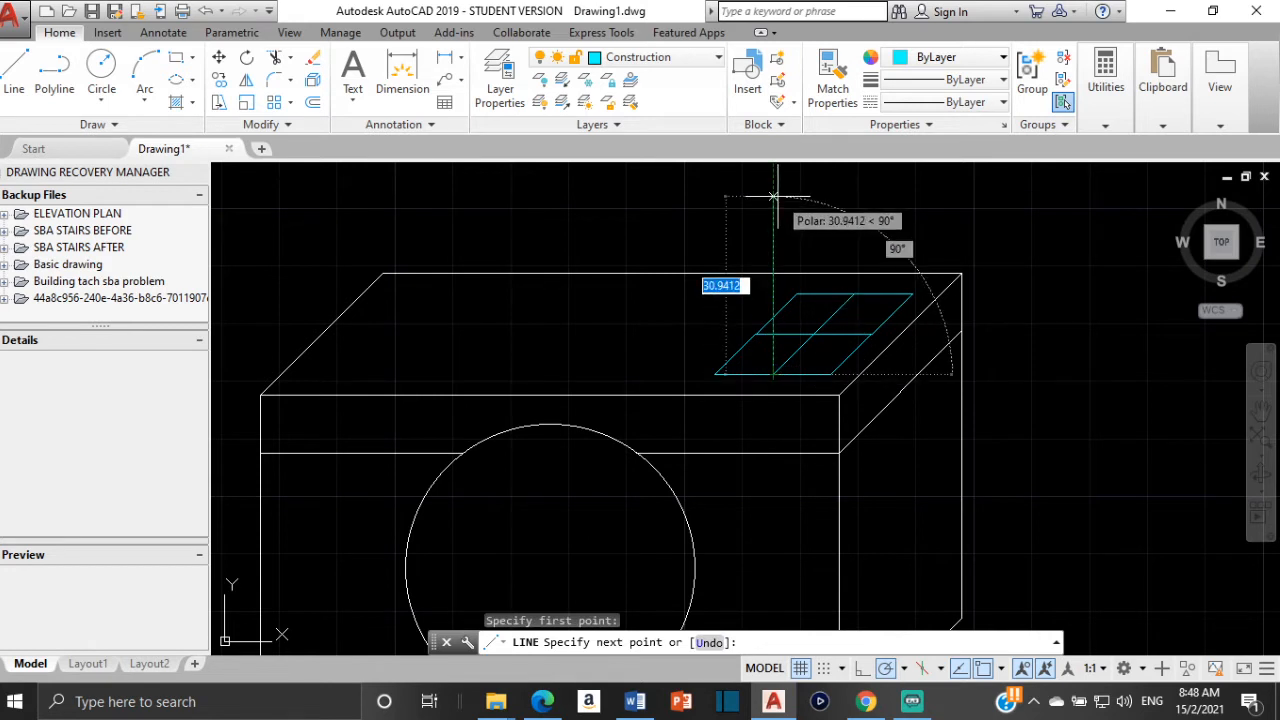
pyautogui.moveTo(777, 196); pyautogui.dragTo(771, 286, button='middle')
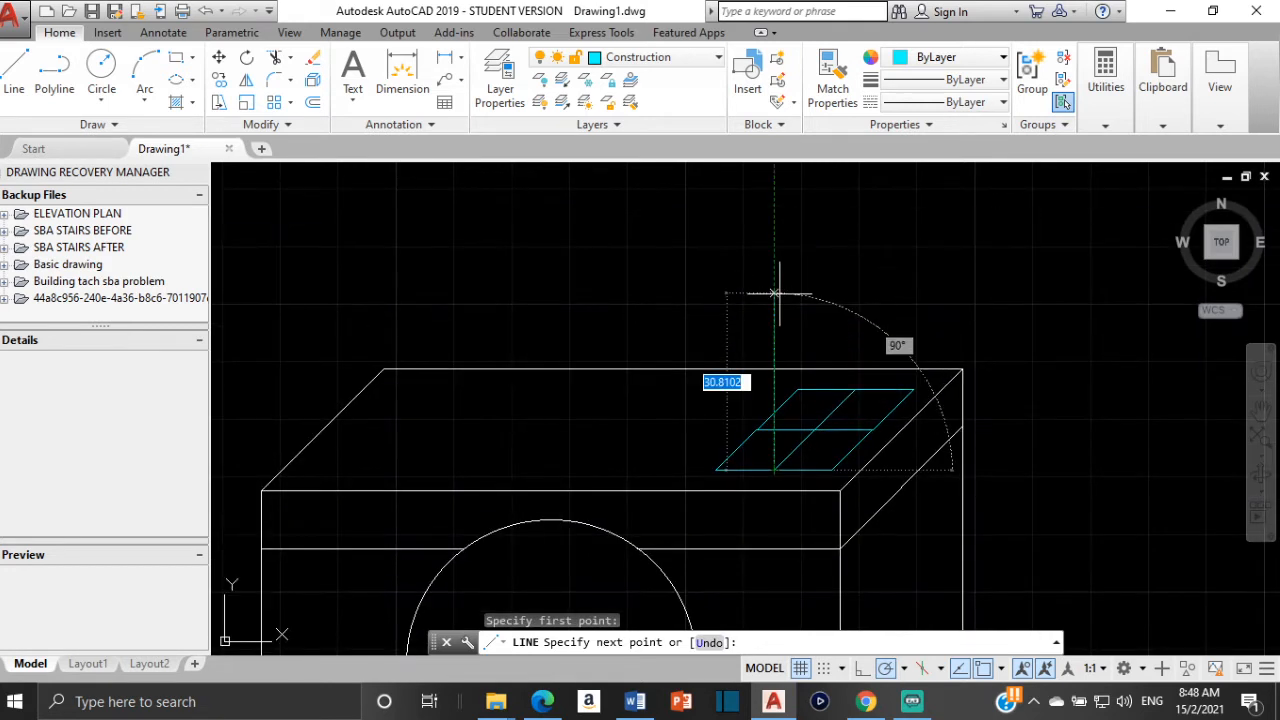
pyautogui.click(773, 202)
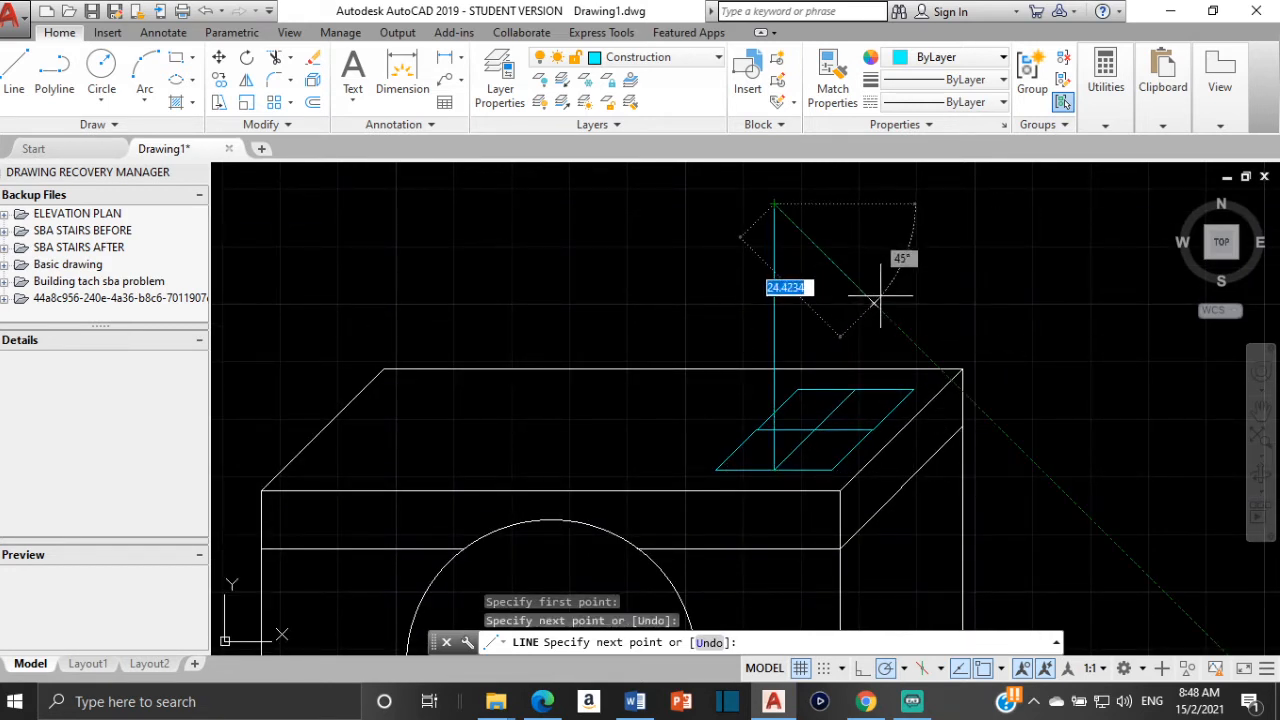
pyautogui.press('Return')
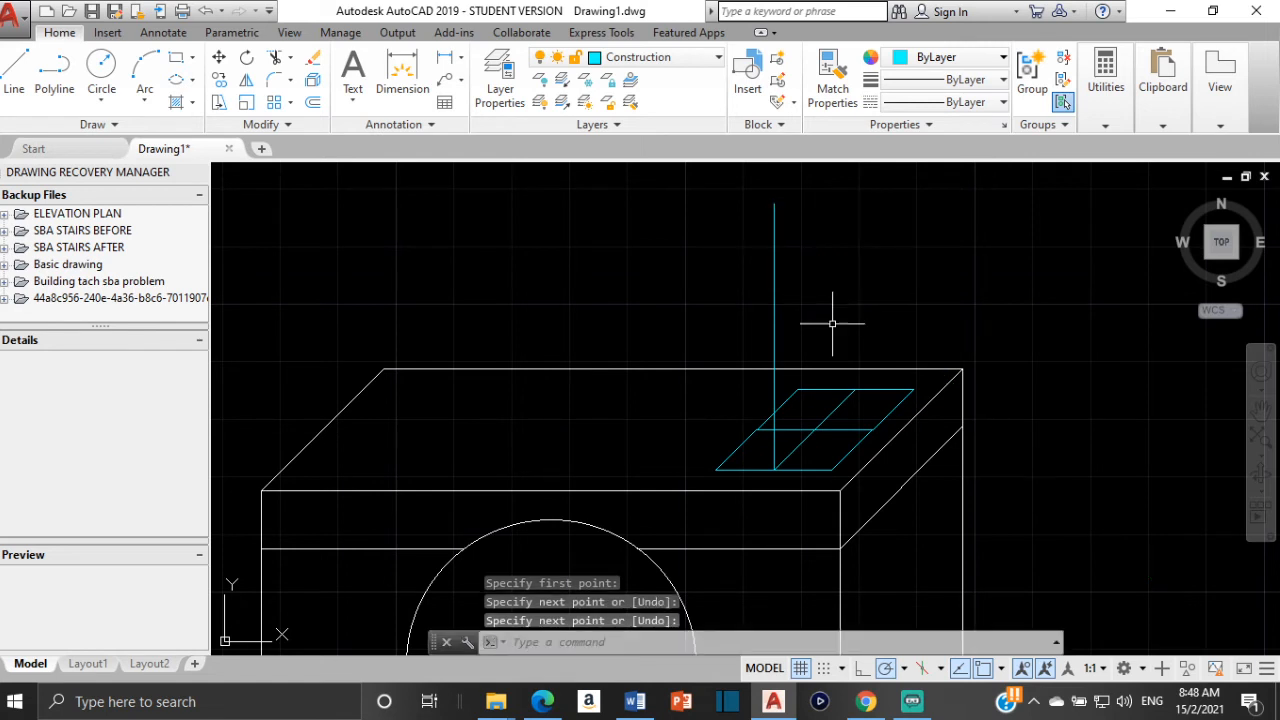
# Draw a construction line from the midpoint of the parallelogram's right side up and left at 45°, crossing the vertical line
pyautogui.click(12, 62)
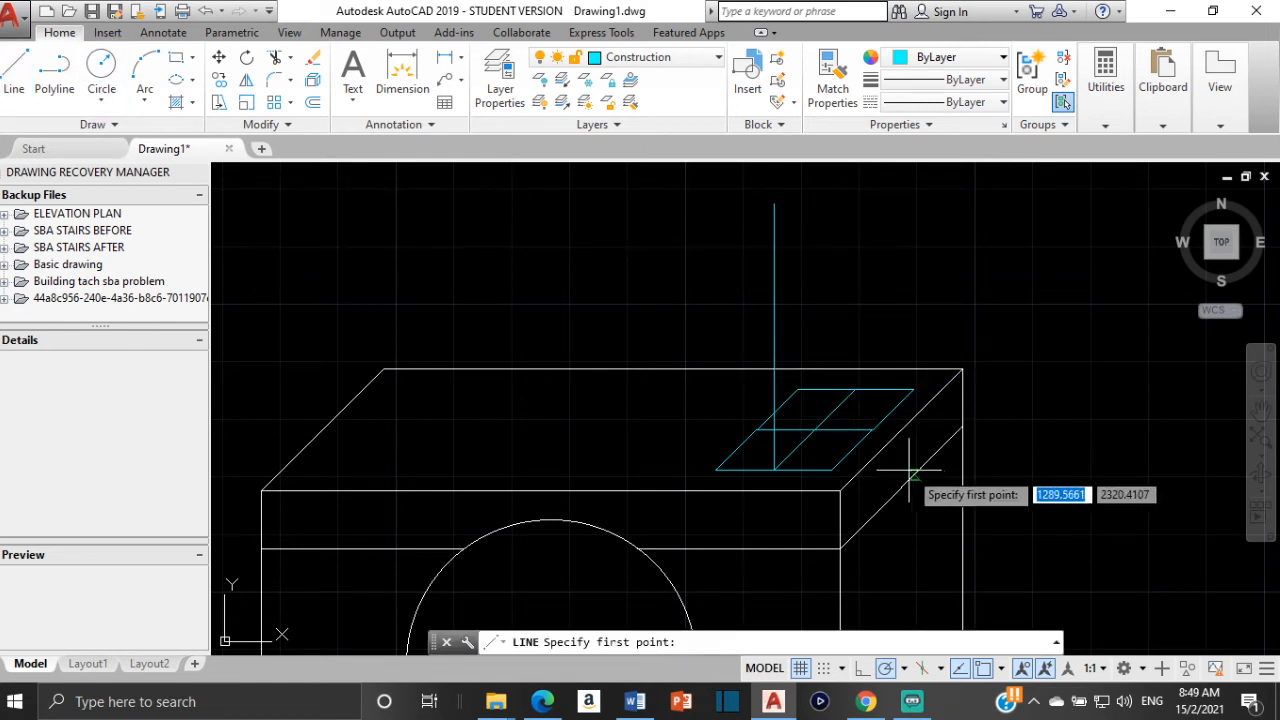
pyautogui.click(873, 430)
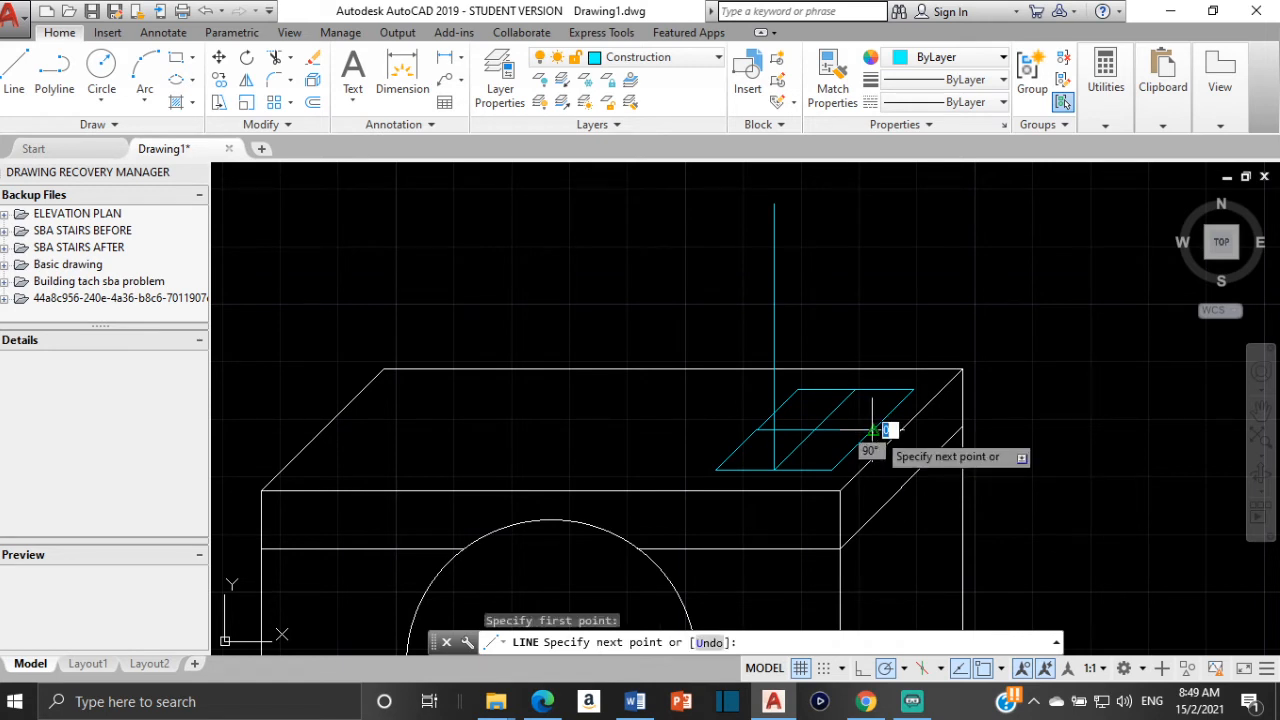
pyautogui.click(714, 270)
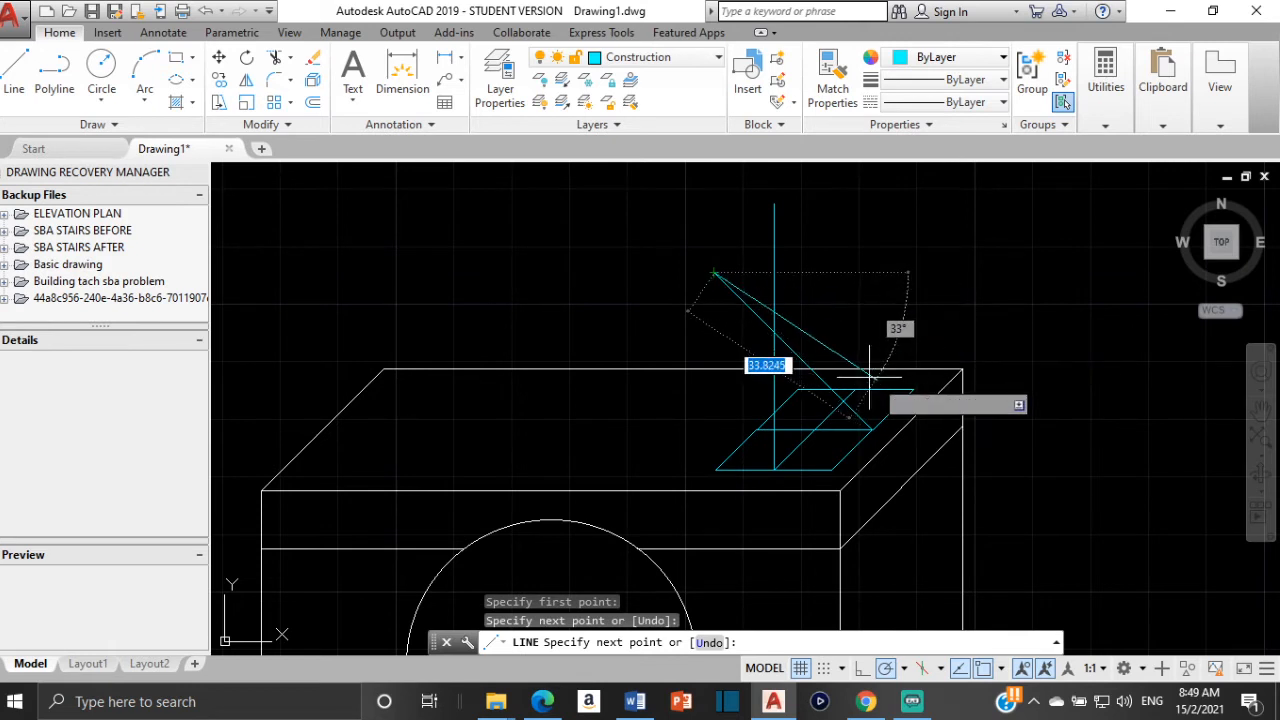
pyautogui.press('Escape')
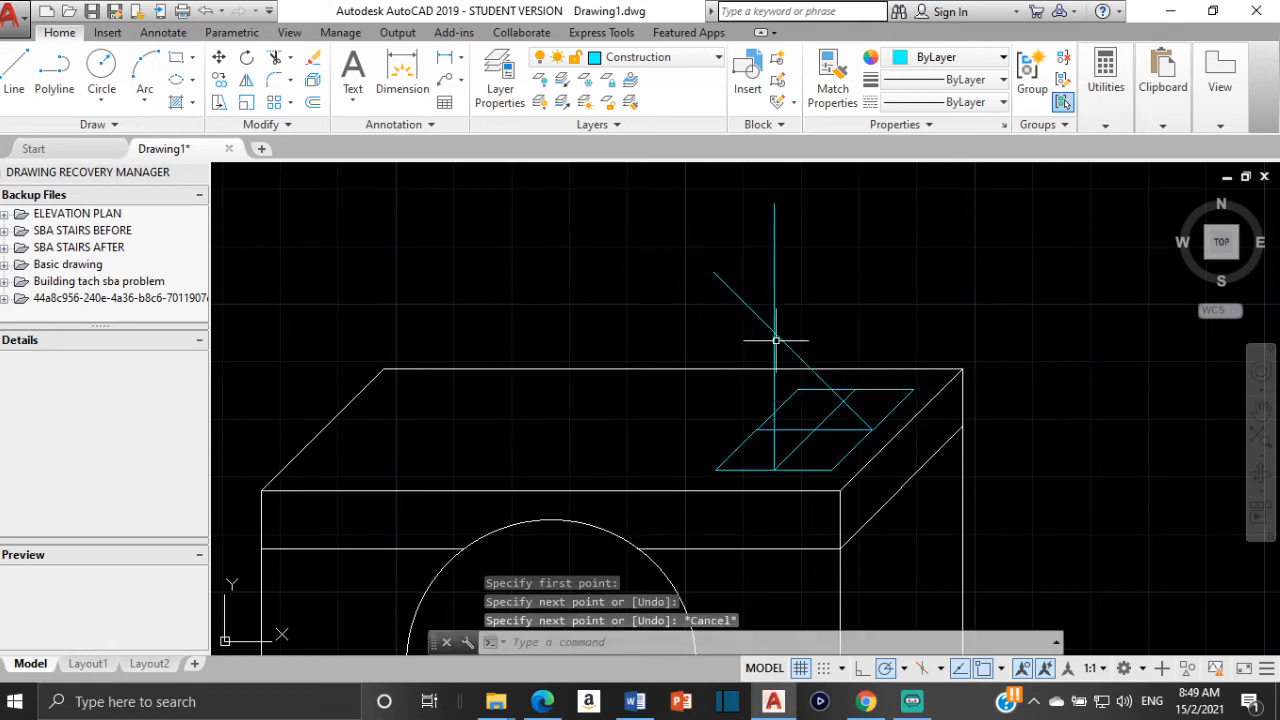
pyautogui.write('tr')
pyautogui.press('Return')
pyautogui.press('Return')
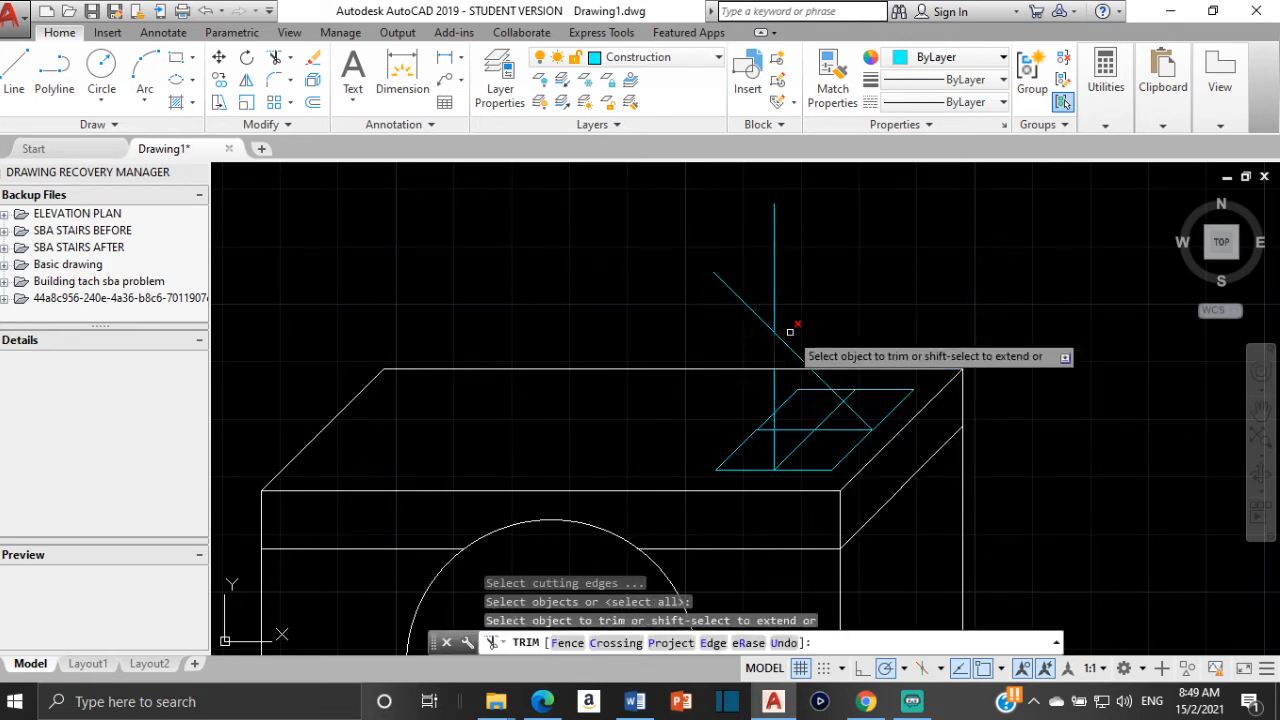
pyautogui.press('F1')
pyautogui.click(967, 62)
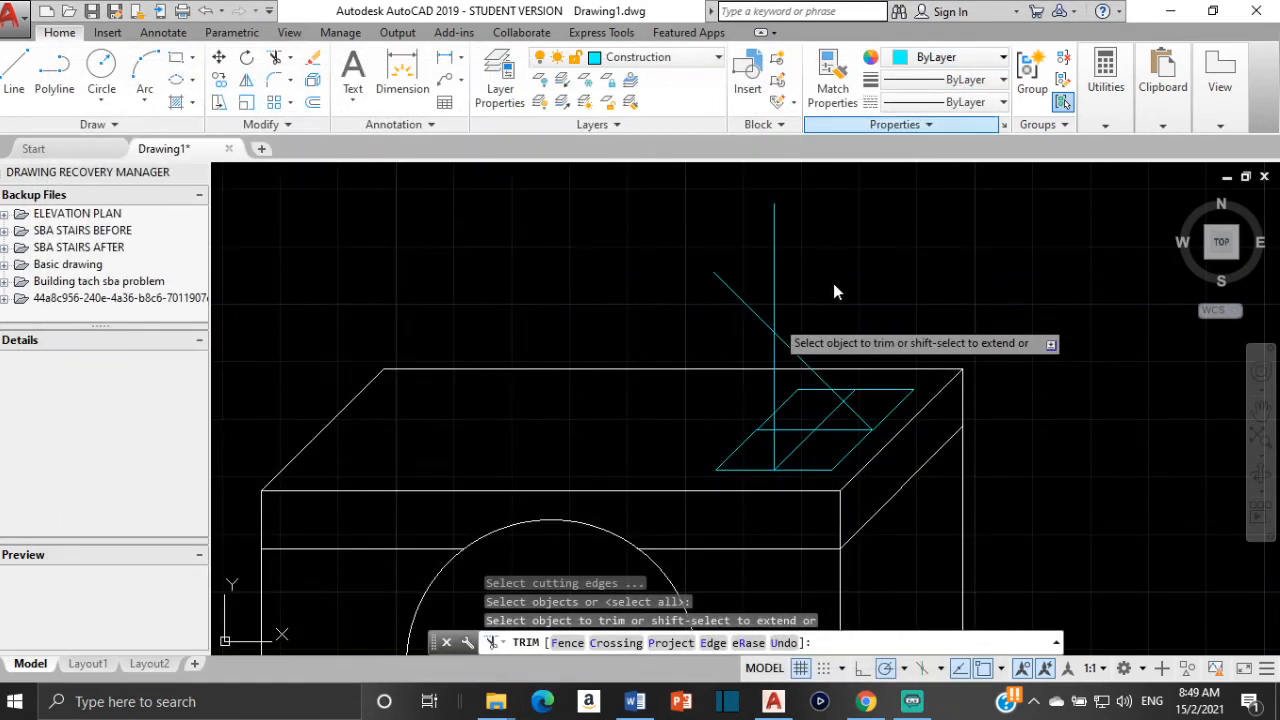
pyautogui.press('Escape')
pyautogui.press('Escape')
pyautogui.press('Escape')
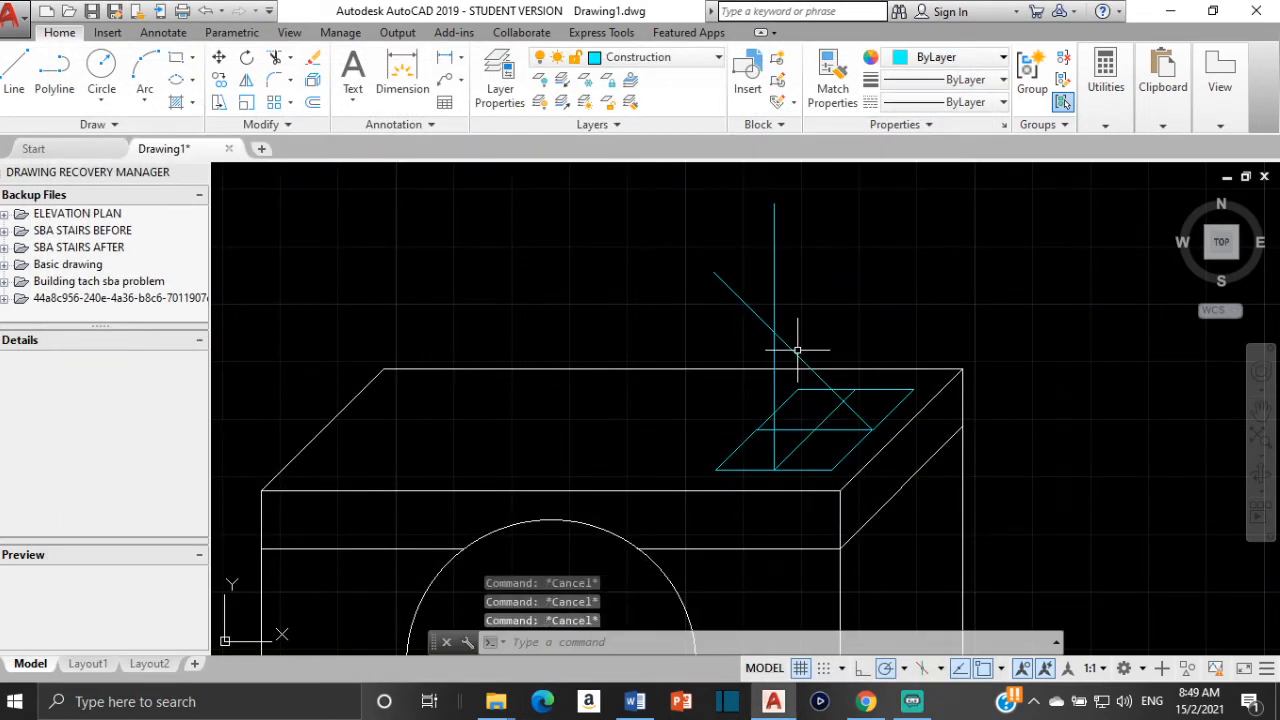
# Trim the vertical and 45° construction lines beyond their intersection so they meet at a point above the parallelogram
pyautogui.write('tr')
pyautogui.press('Return')
pyautogui.press('Return')
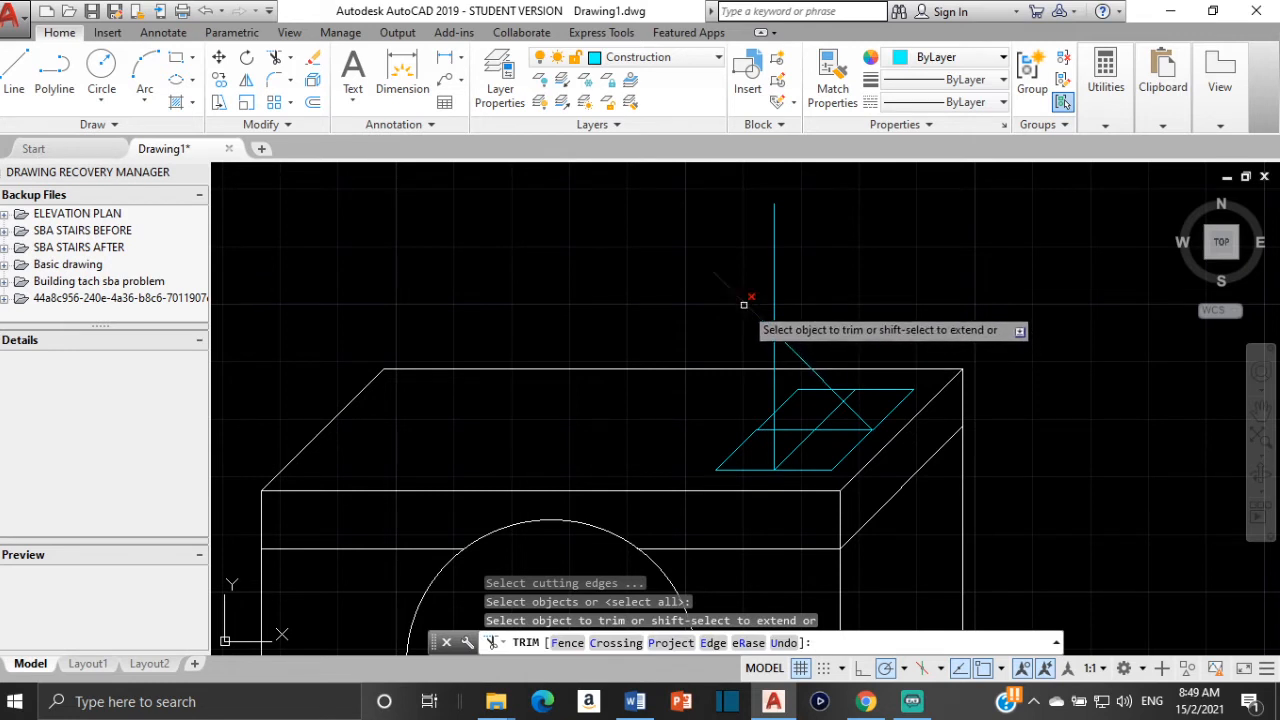
pyautogui.click(748, 300)
pyautogui.click(776, 293)
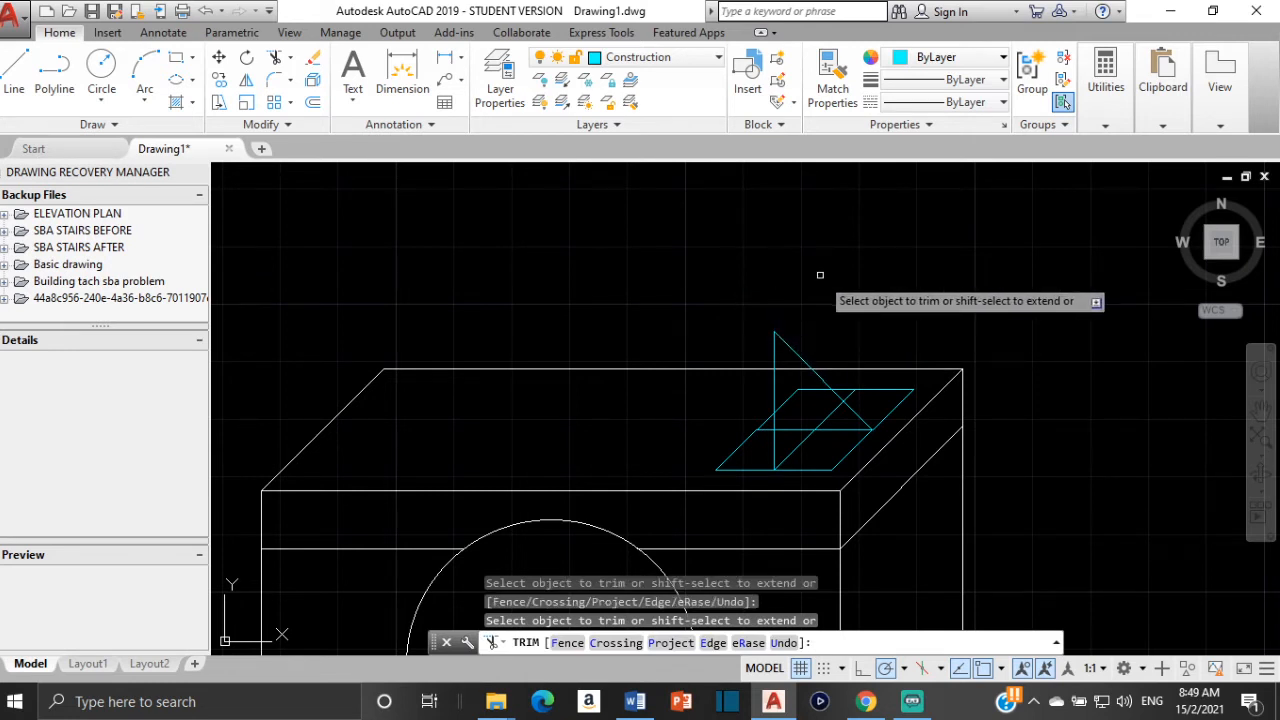
pyautogui.press('Escape')
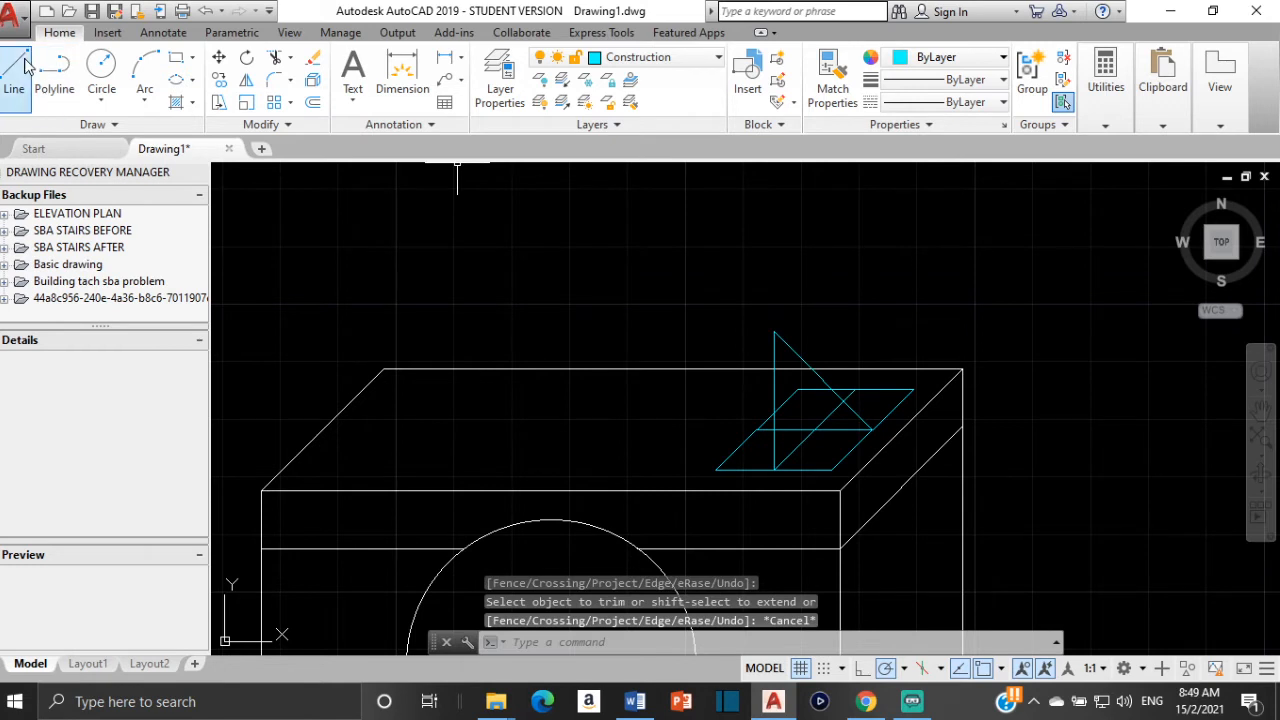
# Draw a vertical construction line downward from the midpoint of the parallelogram's rear side, ending below the camera's top face
pyautogui.write('l')
pyautogui.press('Return')
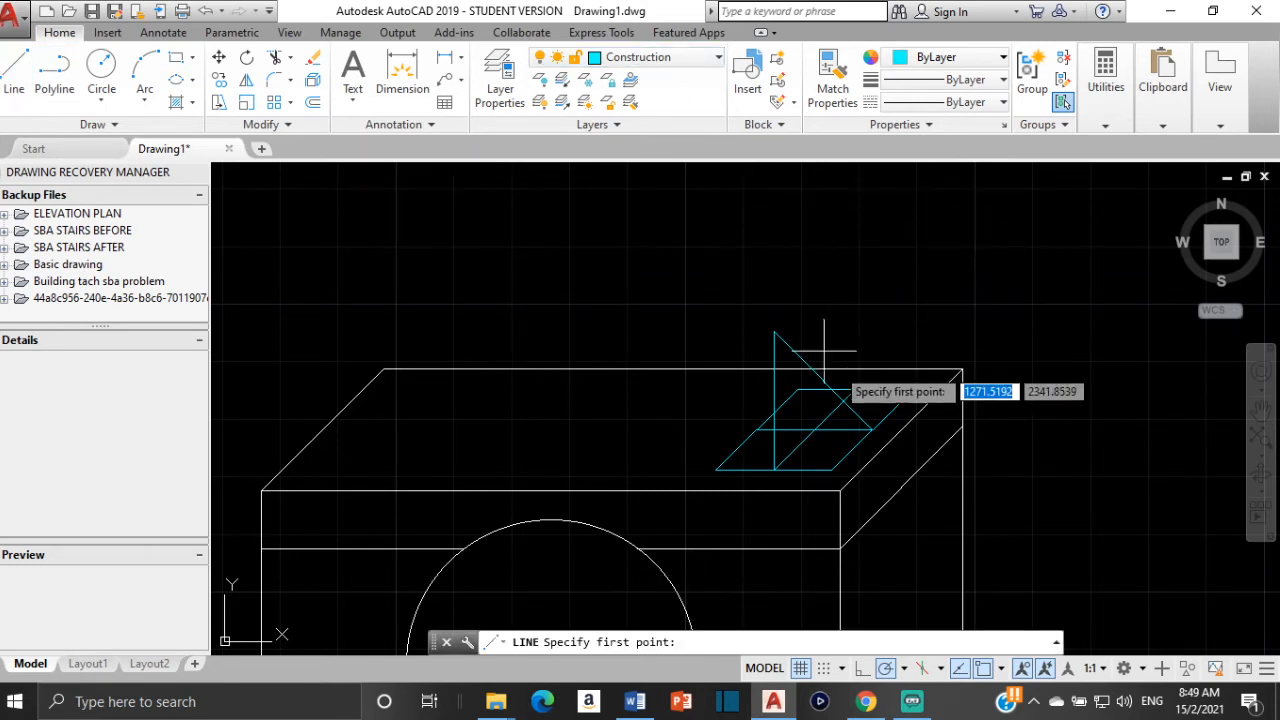
pyautogui.scroll(2, 845, 405)
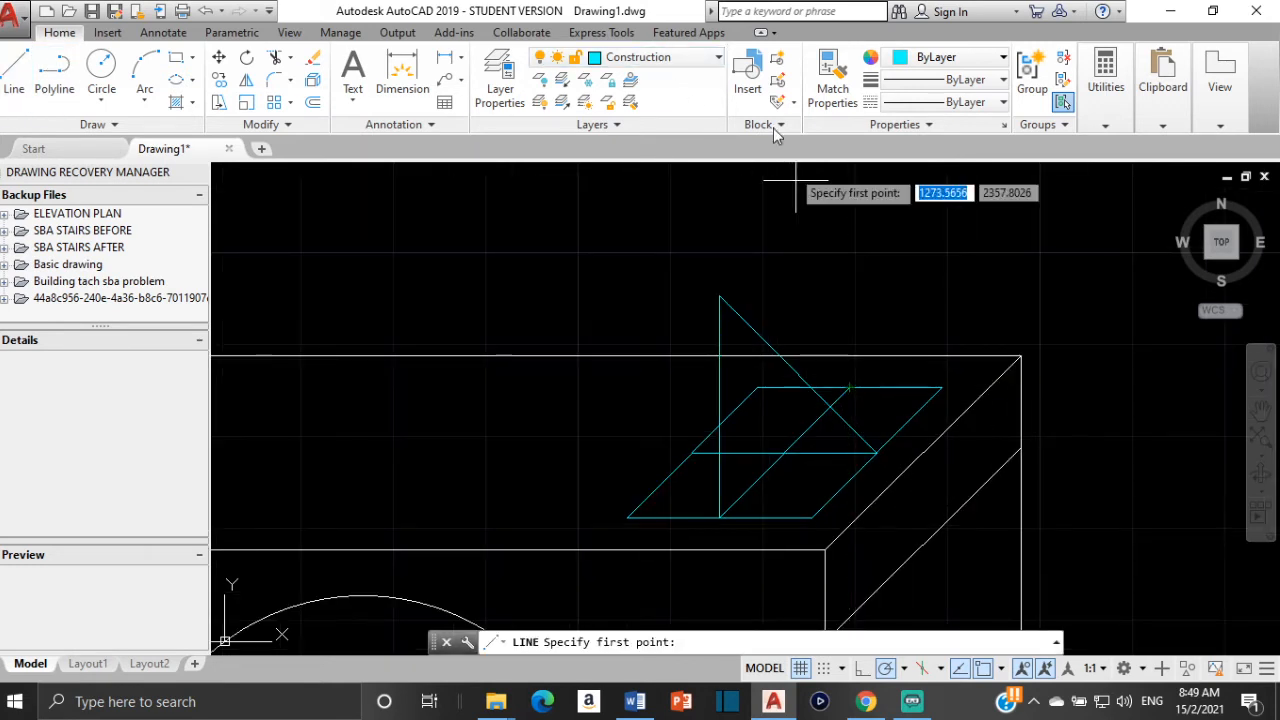
pyautogui.scroll(4, 840, 385)
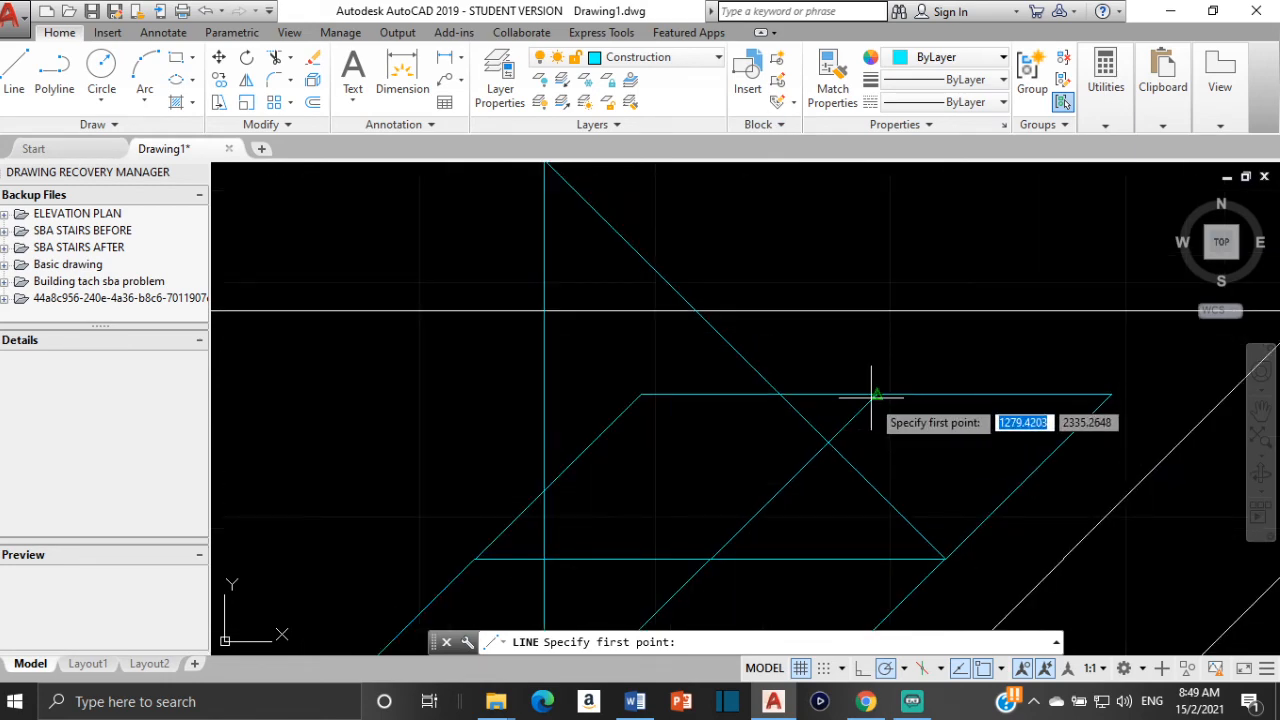
pyautogui.click(877, 395)
pyautogui.scroll(-3, 865, 450)
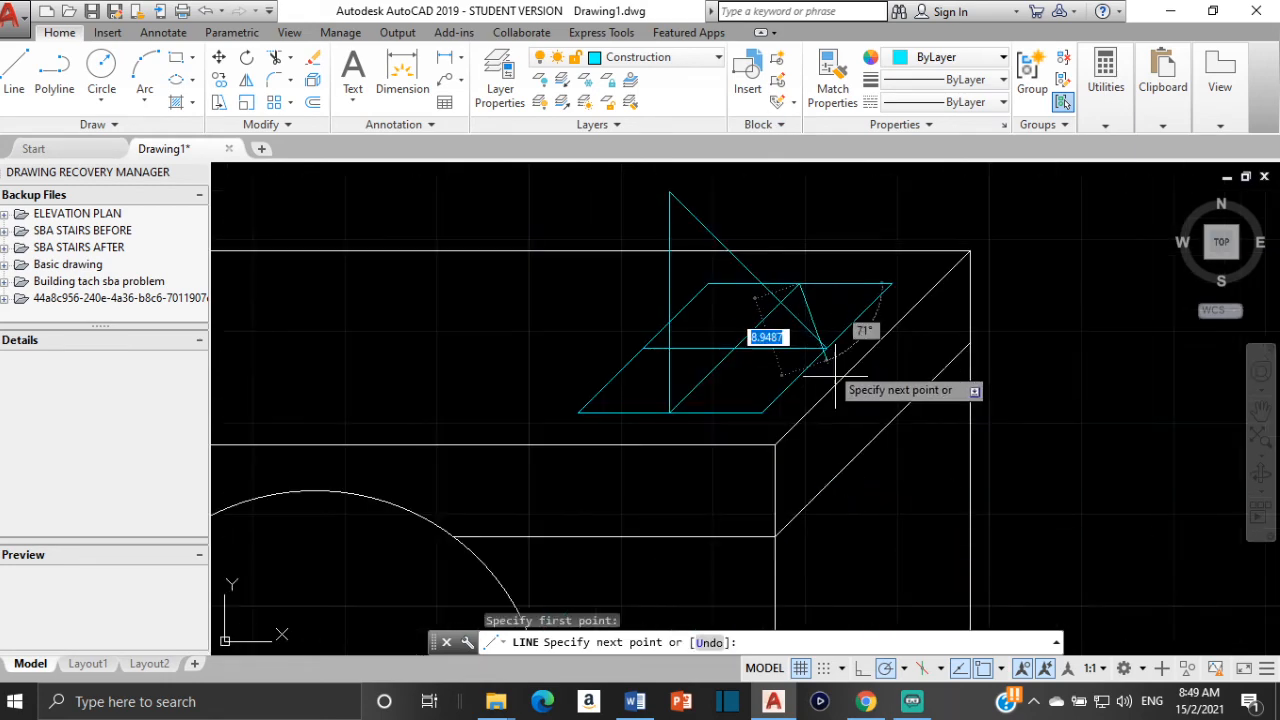
pyautogui.click(800, 488)
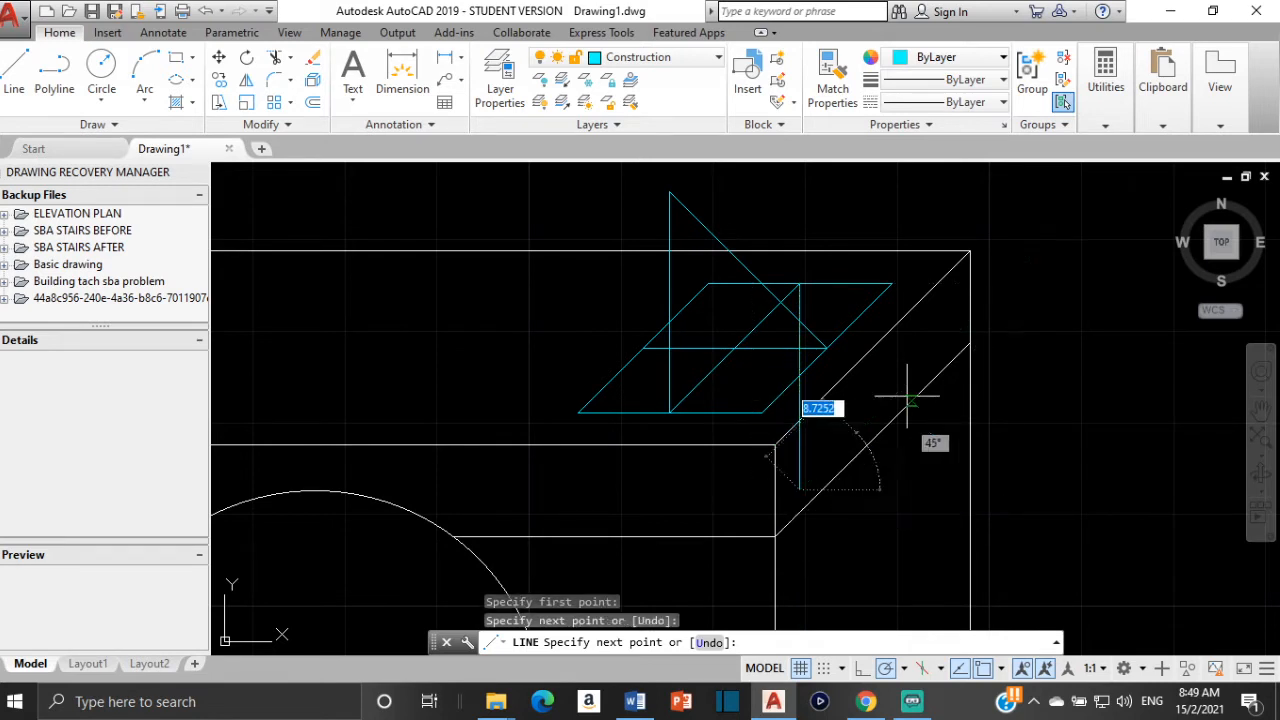
pyautogui.press('Return')
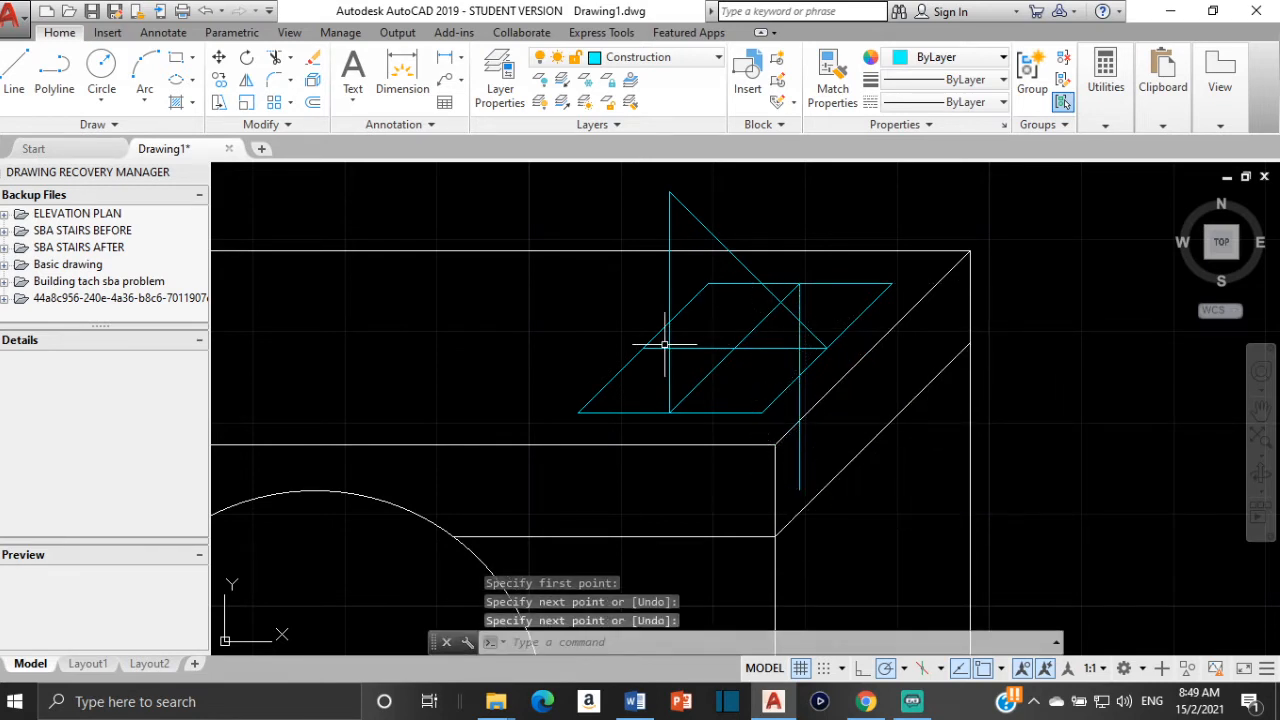
# Draw a construction line from the midpoint of the parallelogram's left side down and right at 45°, past the second vertical line
pyautogui.press('Return')
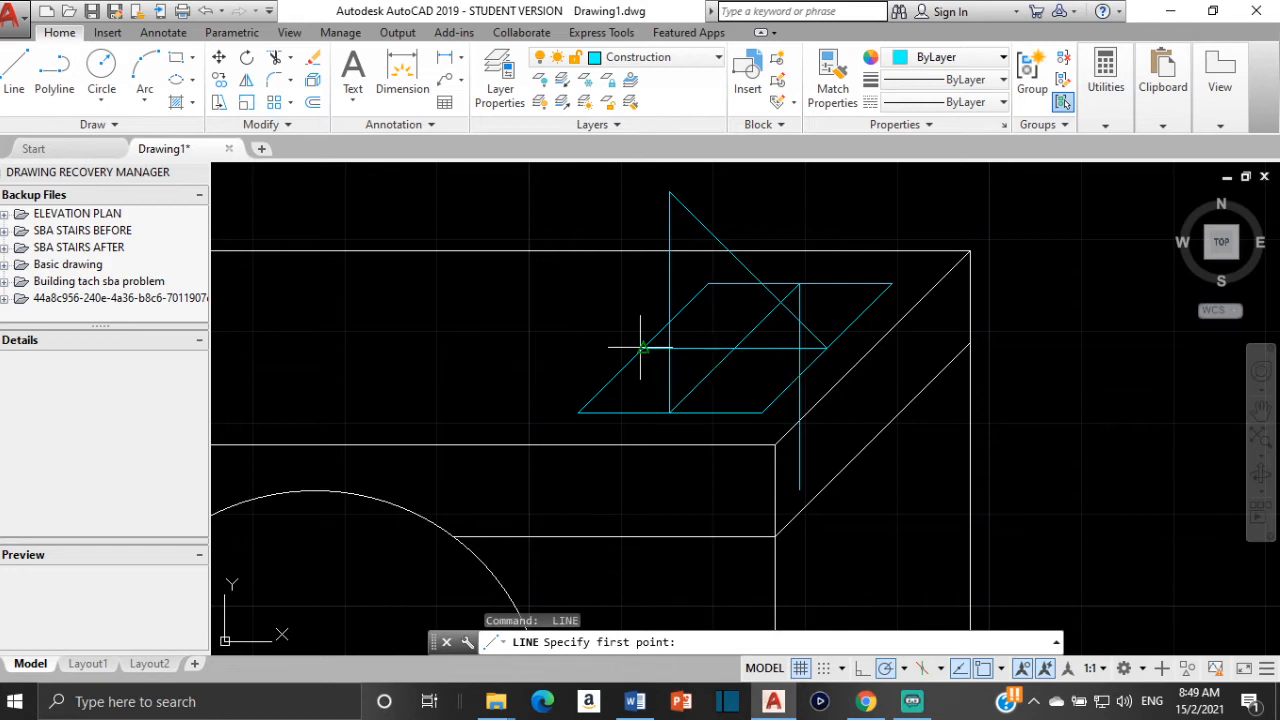
pyautogui.click(643, 349)
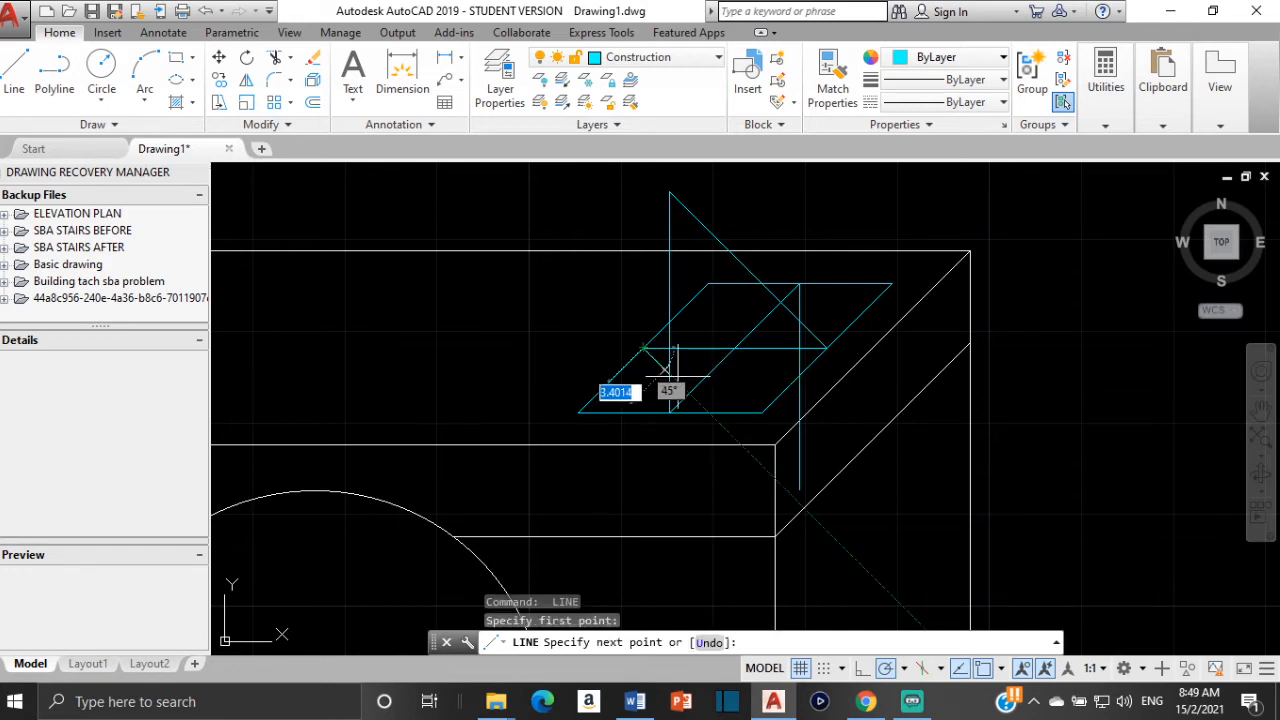
pyautogui.click(871, 577)
pyautogui.press('Return')
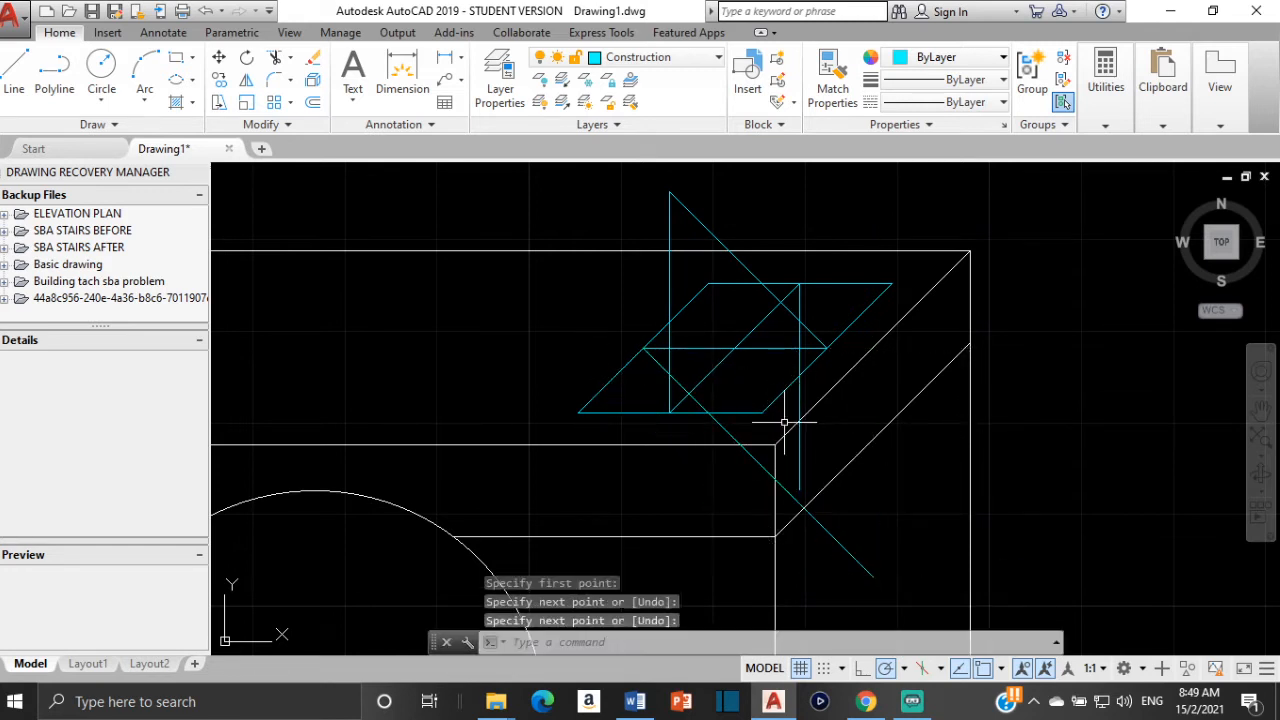
# Stretch the lower end of the second vertical construction line straight down until it crosses the lower 45° line
pyautogui.click(799, 468)
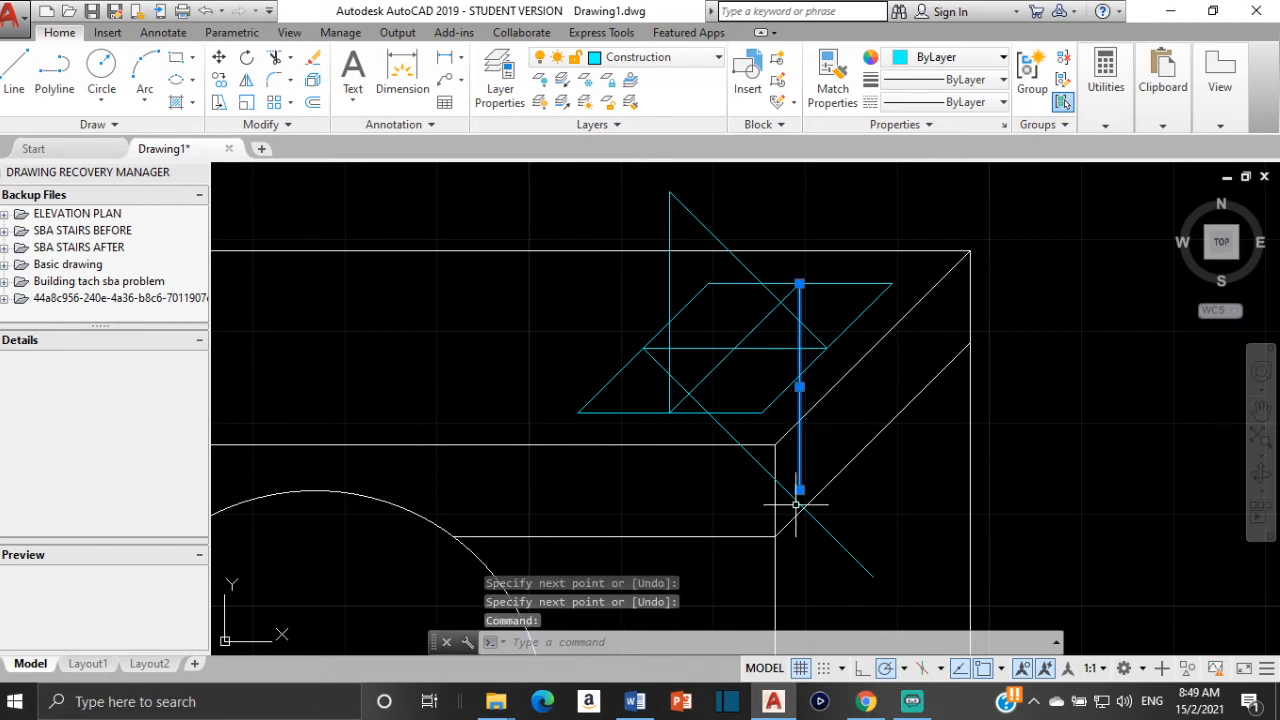
pyautogui.scroll(3, 800, 490)
pyautogui.click(799, 467)
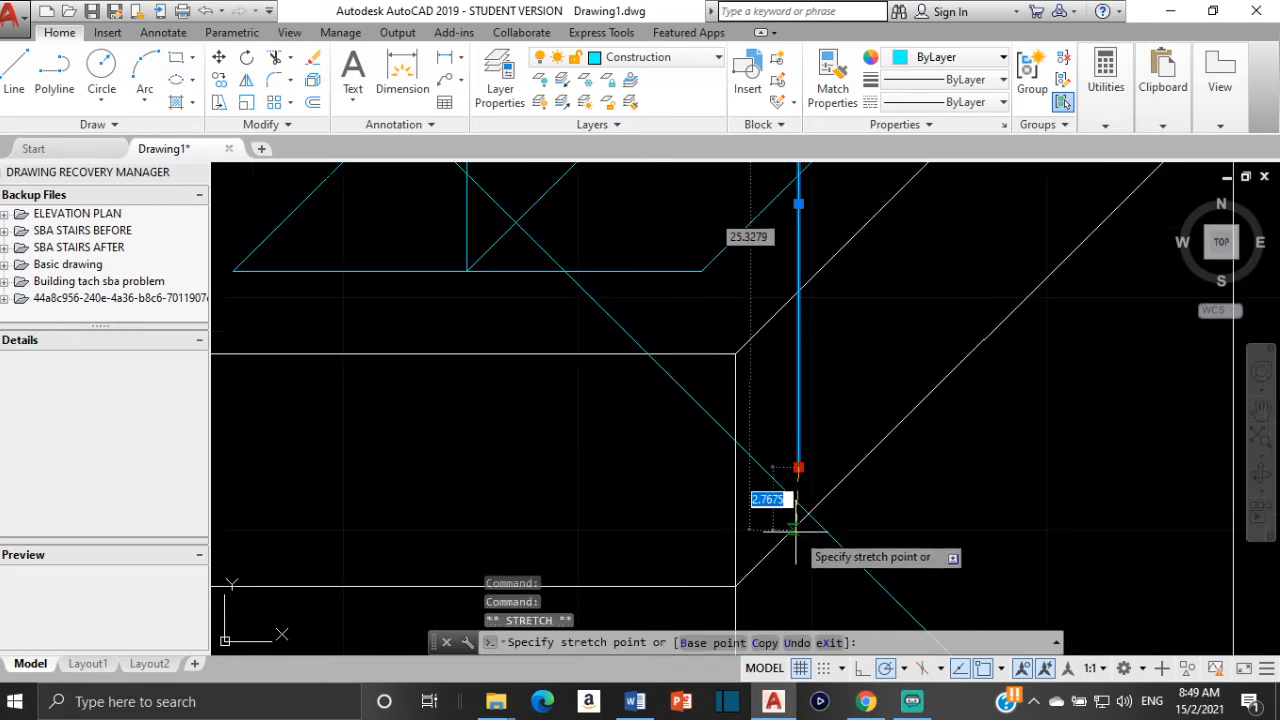
pyautogui.click(798, 569)
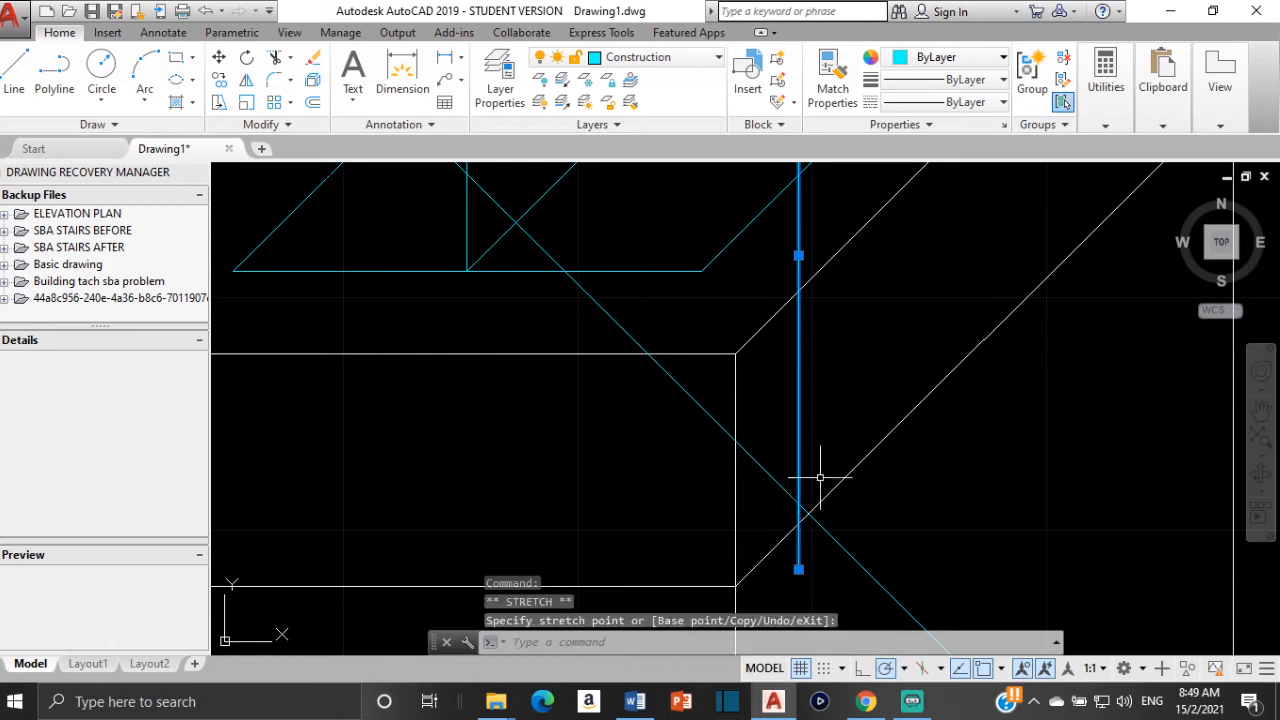
# Trim the second vertical construction line and the lower 45° line beyond their intersection so they meet at a point below the parallelogram
pyautogui.press('Escape')
pyautogui.write('tr')
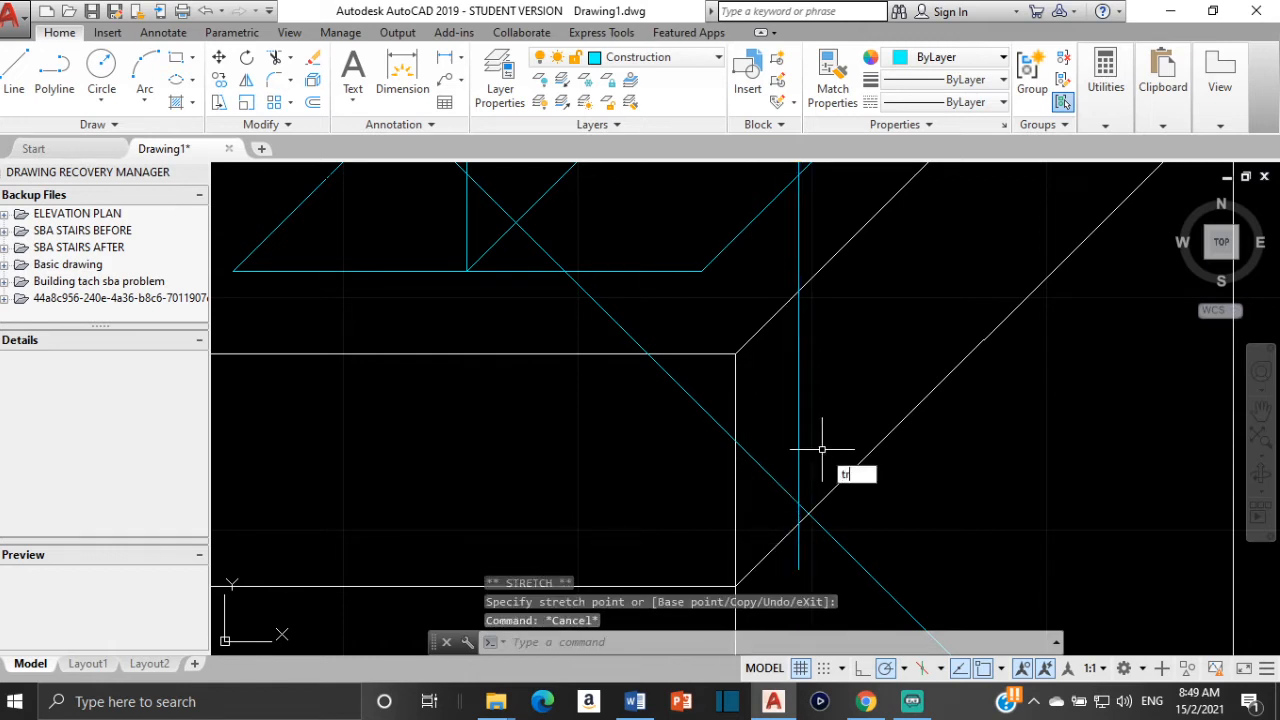
pyautogui.press('Return')
pyautogui.press('Return')
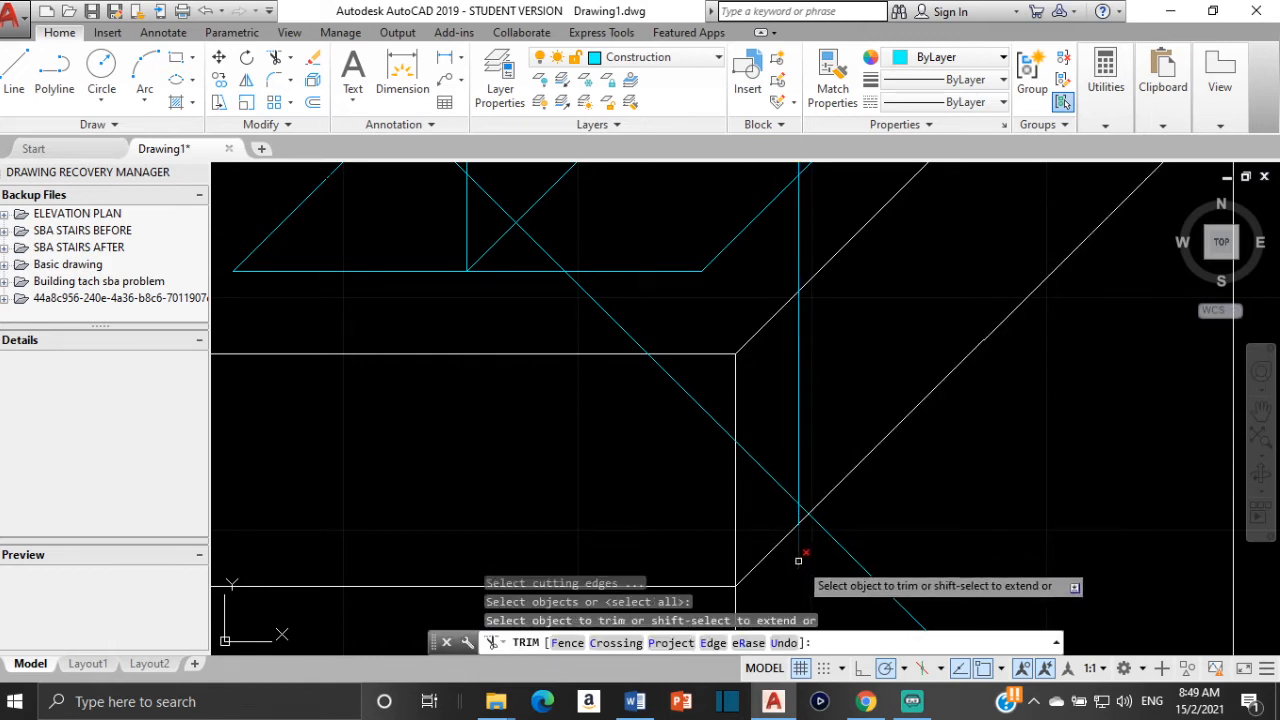
pyautogui.click(800, 557)
pyautogui.click(801, 520)
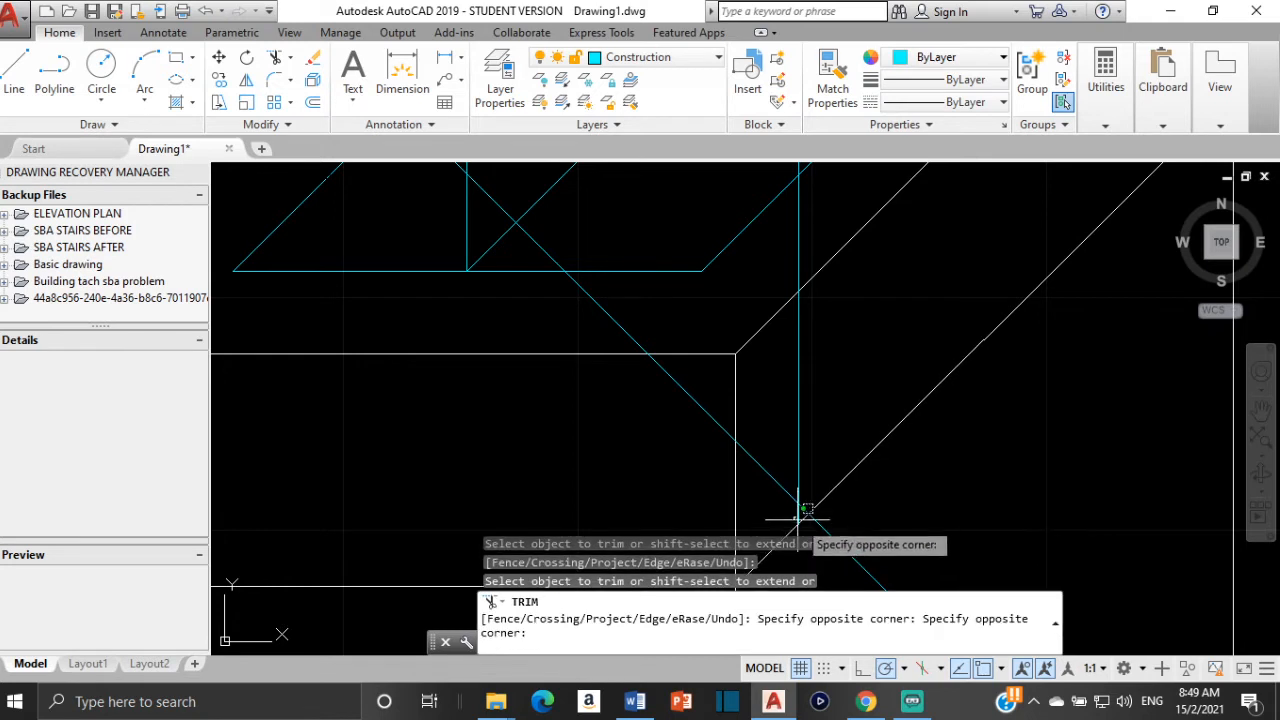
pyautogui.scroll(5, 801, 515)
pyautogui.click(800, 509)
pyautogui.click(800, 473)
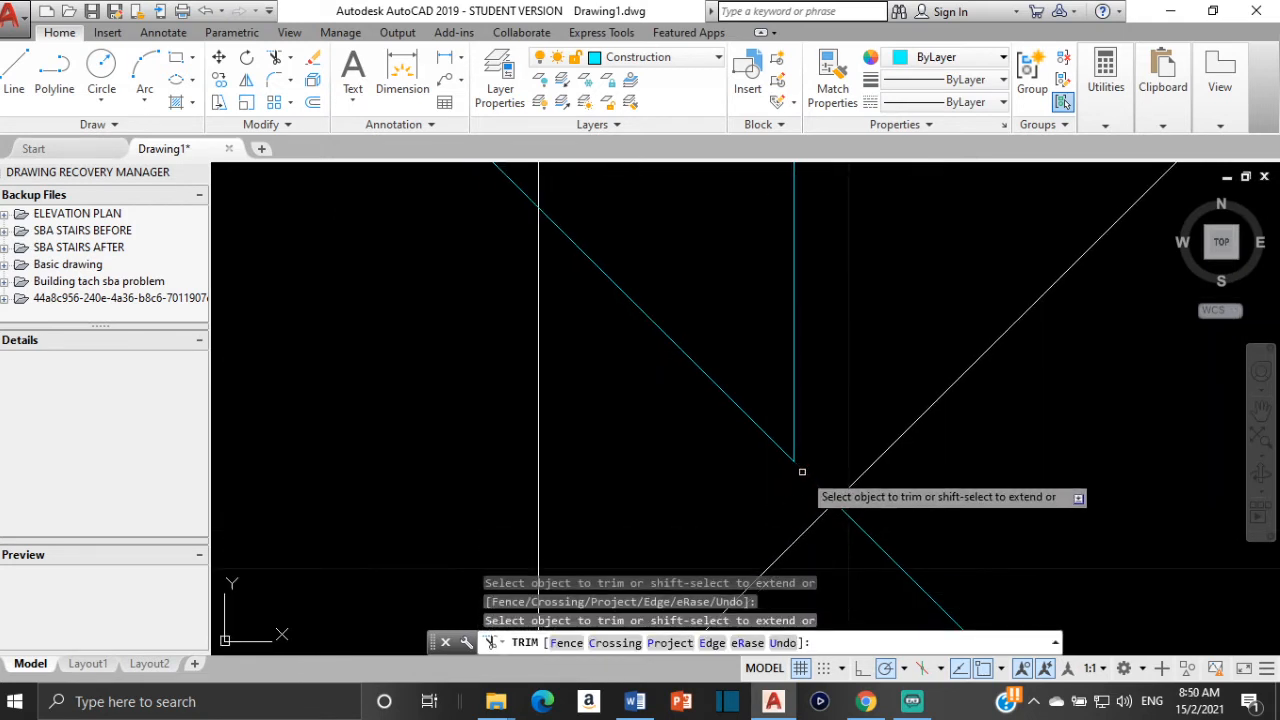
# Delete the leftover 45° construction segment beyond the camera's receding edge
pyautogui.click(873, 539)
pyautogui.press('Escape')
pyautogui.click(873, 539)
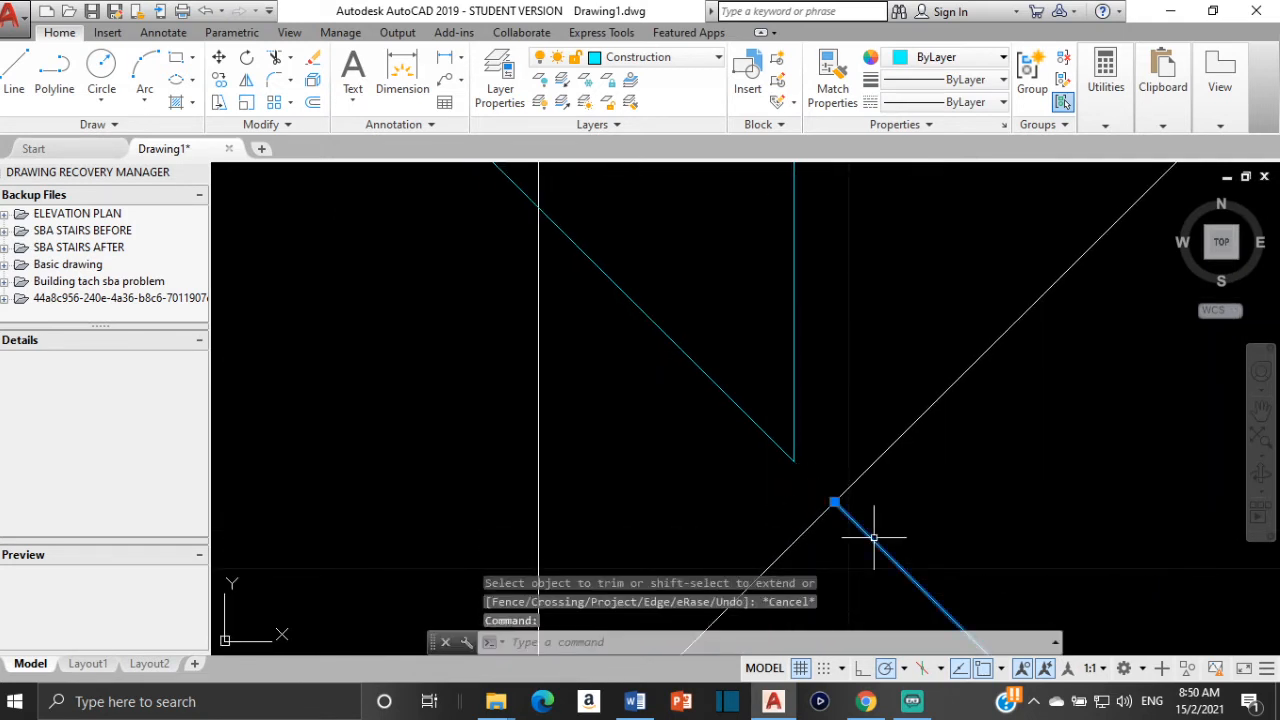
pyautogui.press('Delete')
pyautogui.scroll(-3, 871, 534)
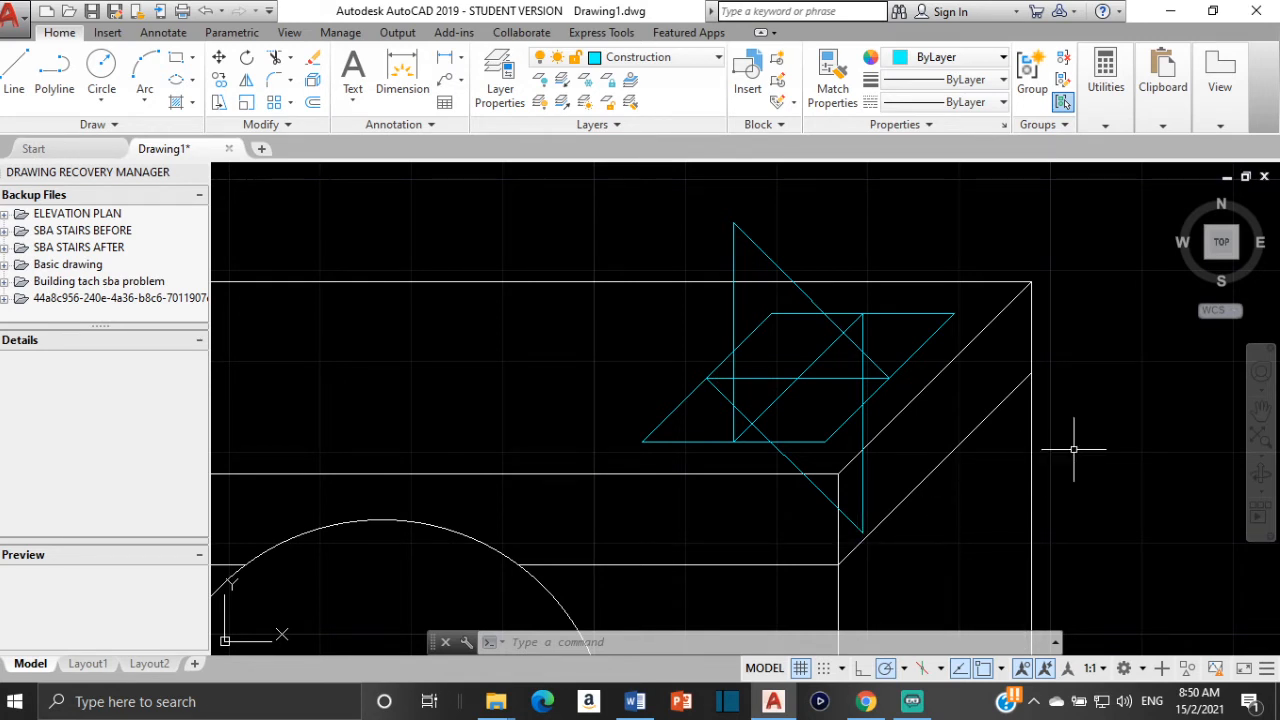
# Make layer 0 current and draw a circle centred on the construction apex above the parallelogram, reaching the midpoint of its right side
pyautogui.click(707, 62)
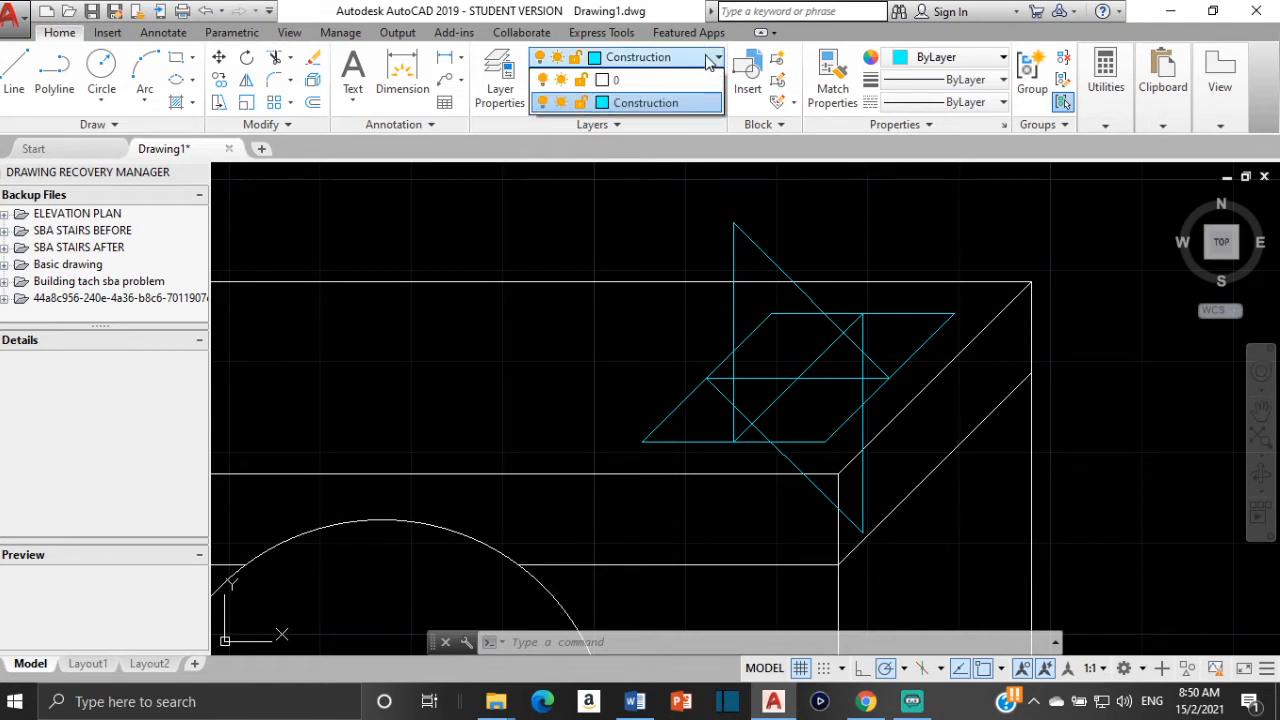
pyautogui.click(640, 78)
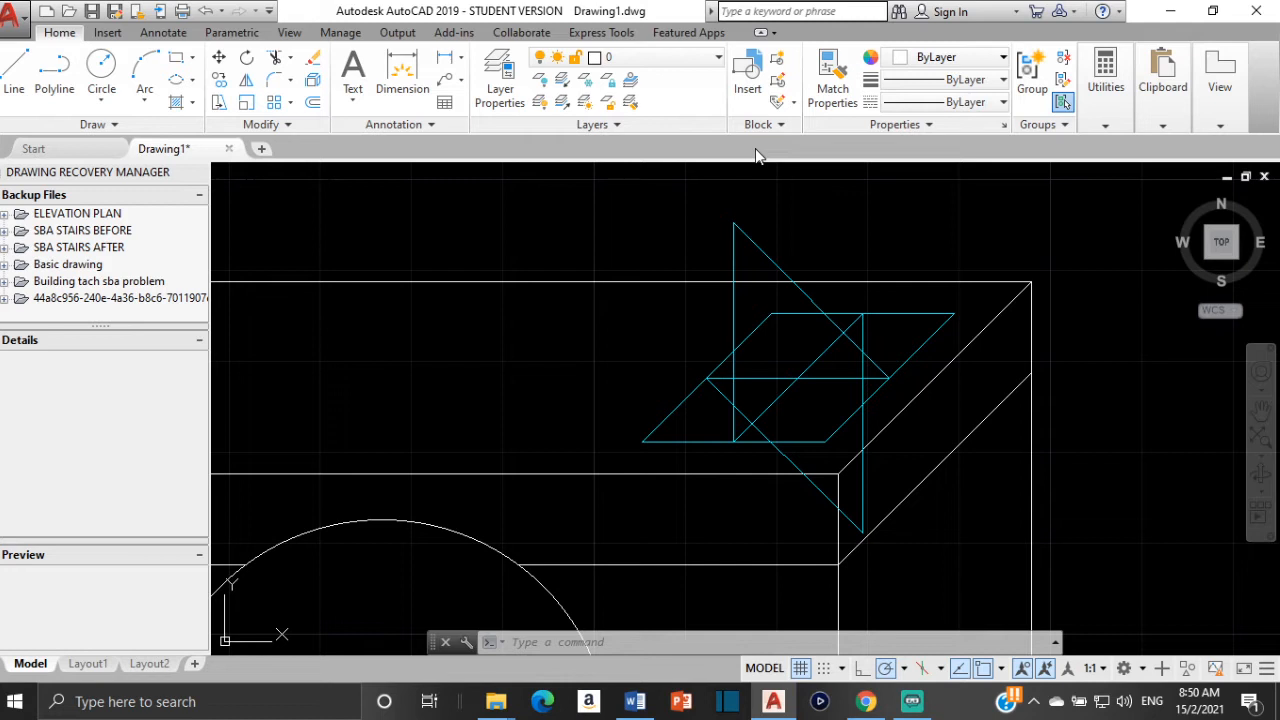
pyautogui.click(101, 68)
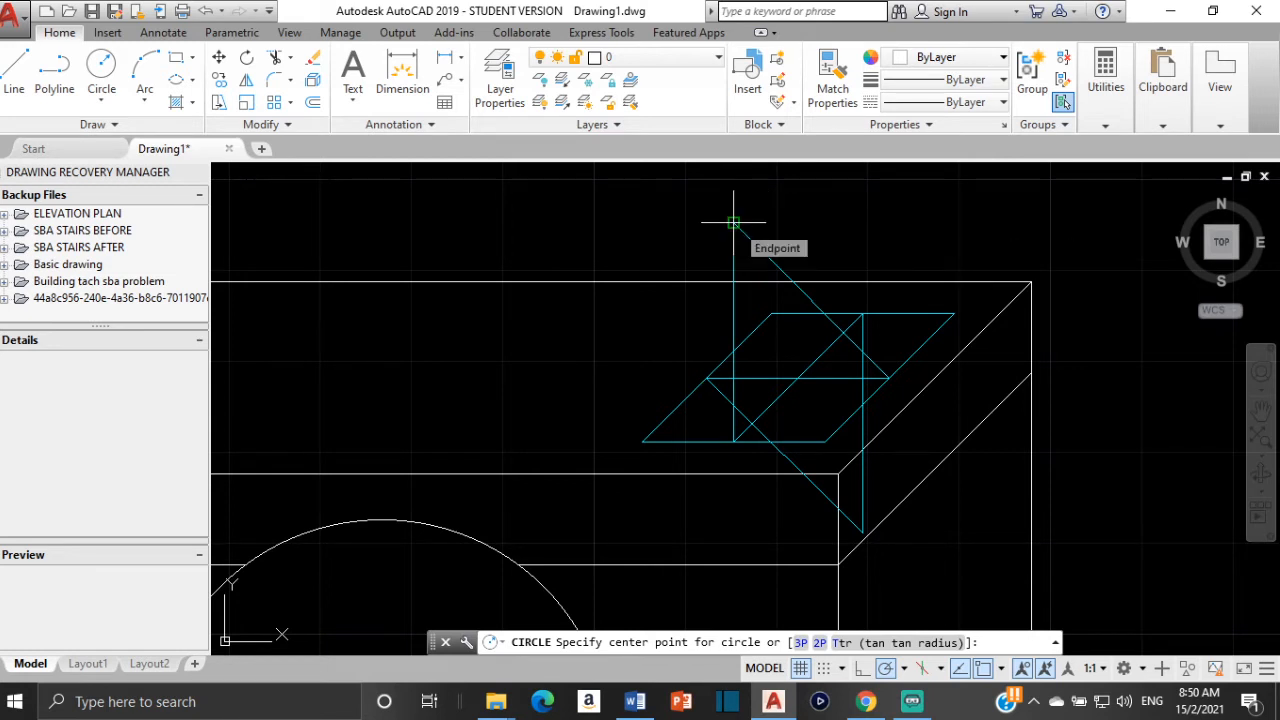
pyautogui.click(733, 222)
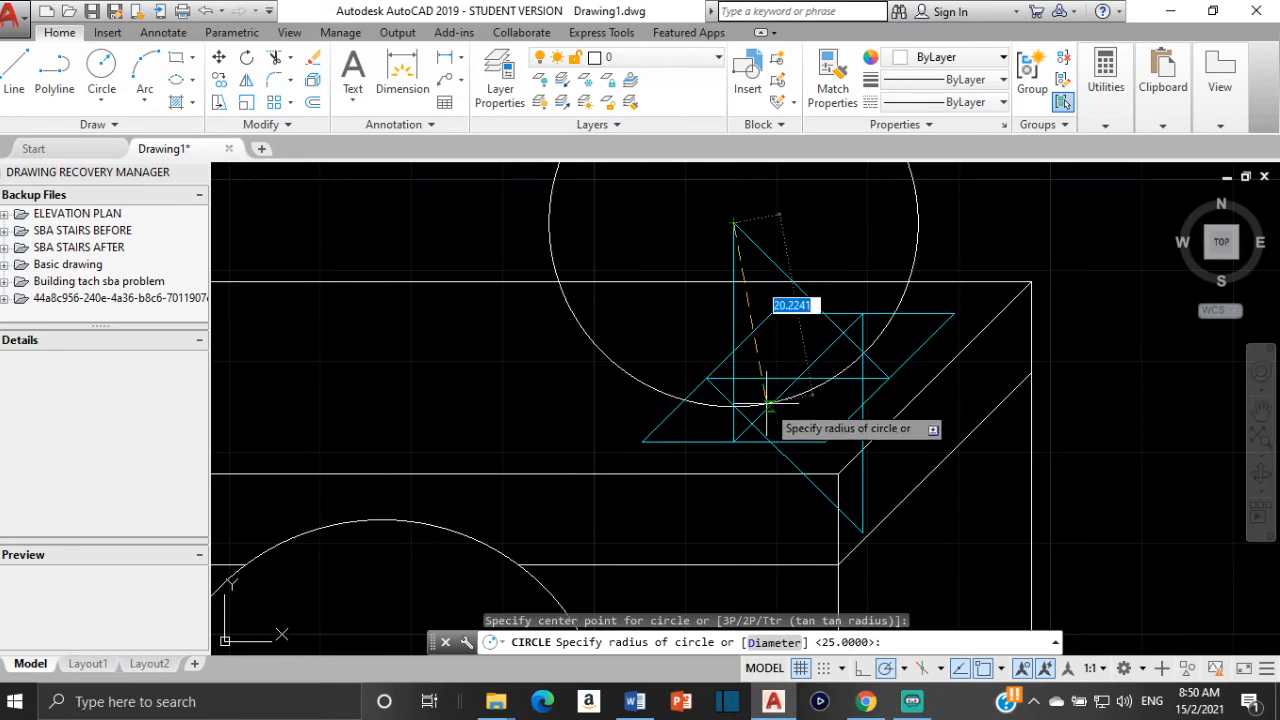
pyautogui.click(888, 379)
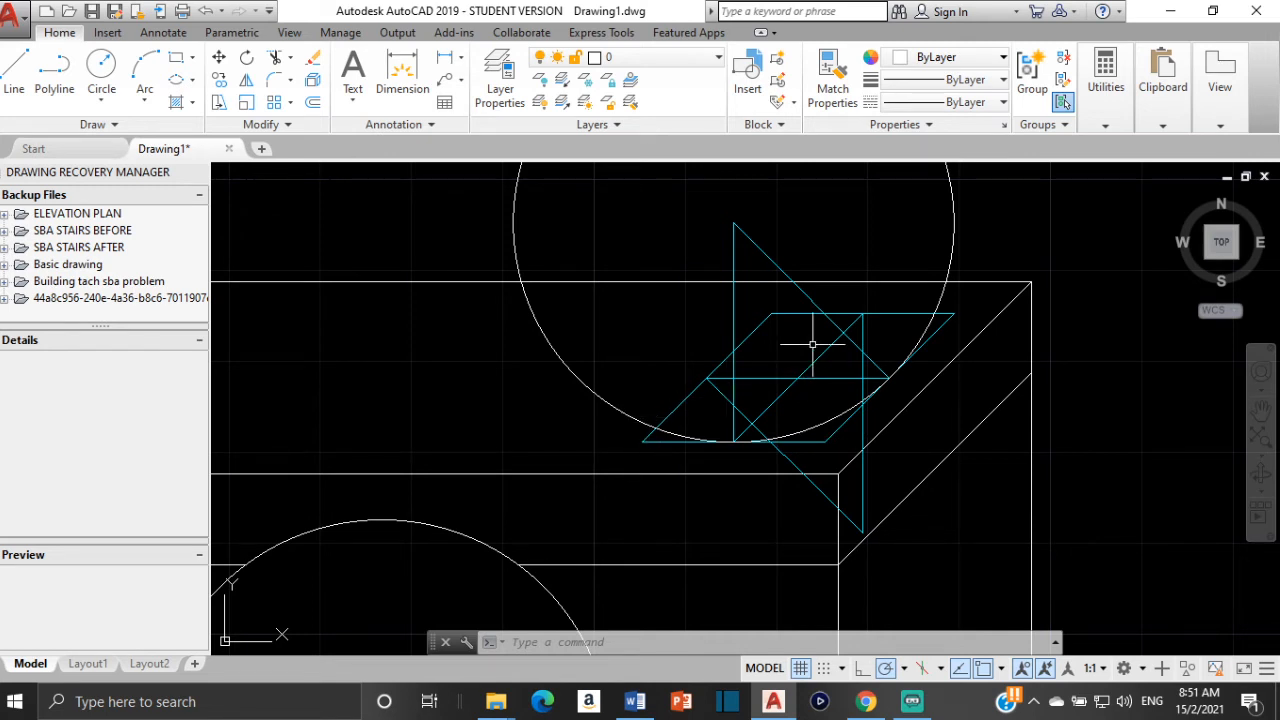
# Draw a circle centred on the construction apex below the parallelogram, reaching the midpoint of its left side
pyautogui.click(102, 66)
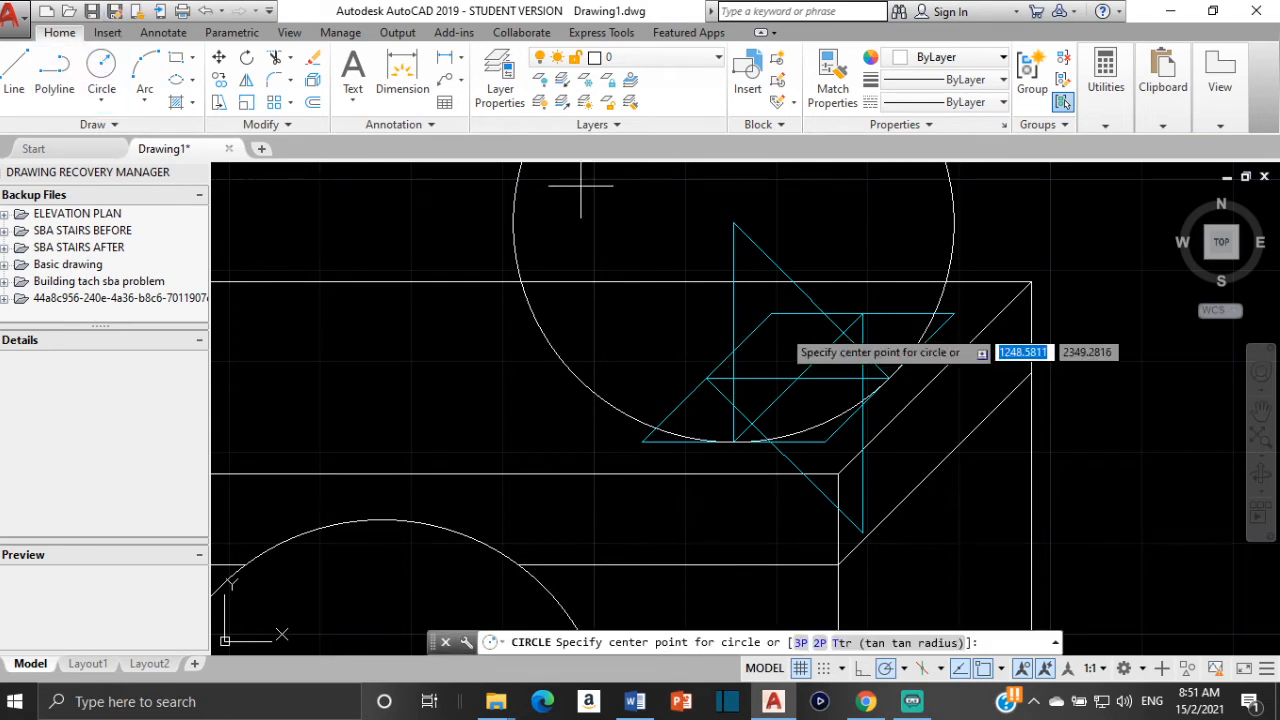
pyautogui.click(862, 533)
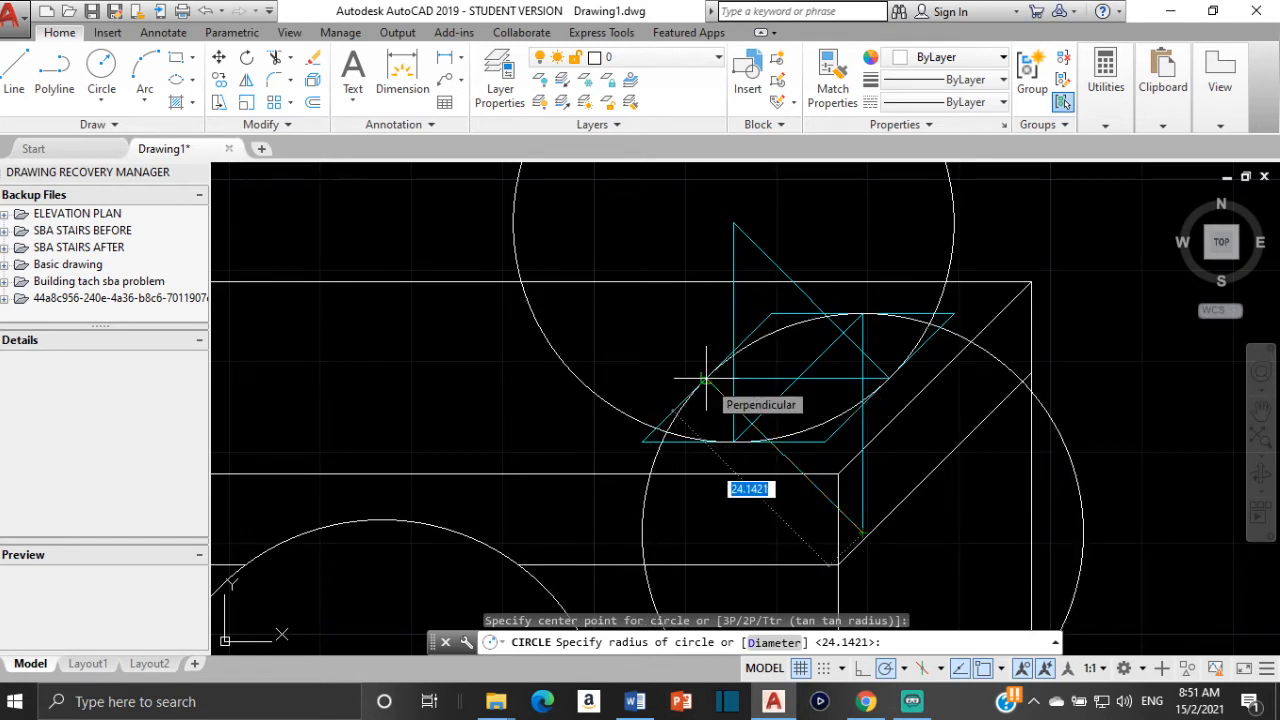
pyautogui.click(705, 380)
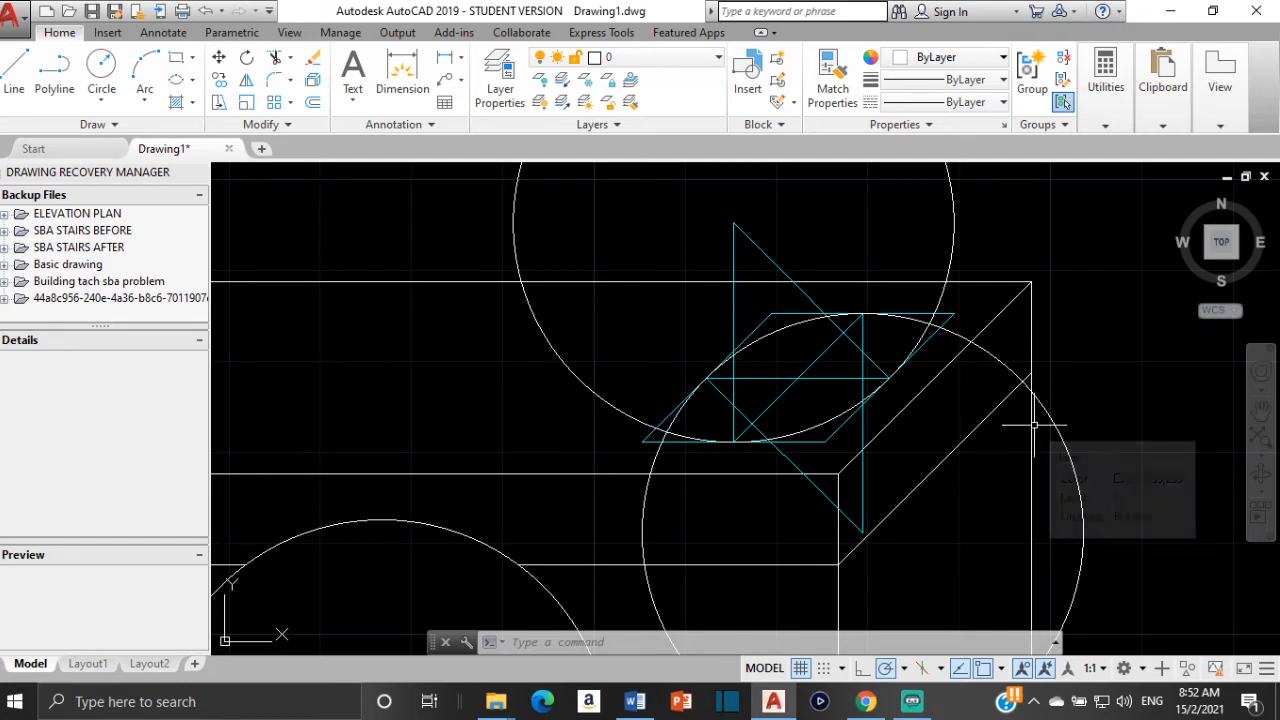
# Draw a small circle centred where the right vertical crosses the upper 45° line, reaching the midpoint of the parallelogram's rear side
pyautogui.click(104, 64)
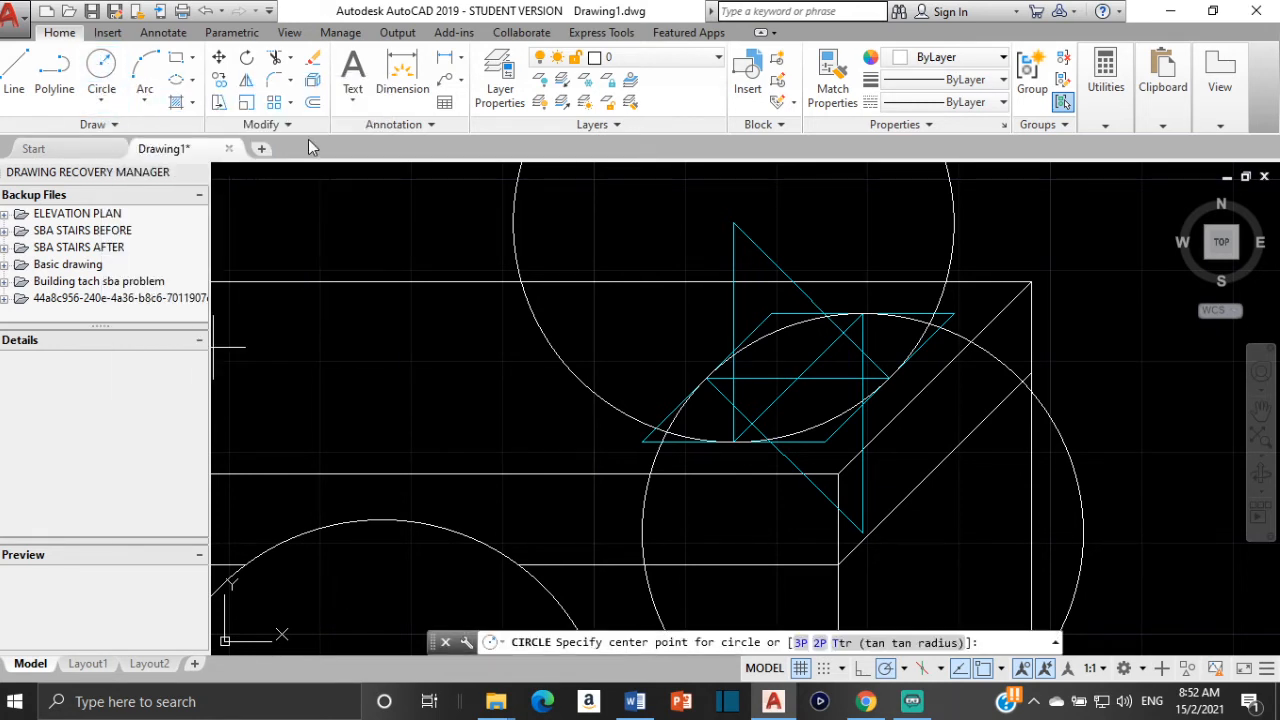
pyautogui.click(862, 350)
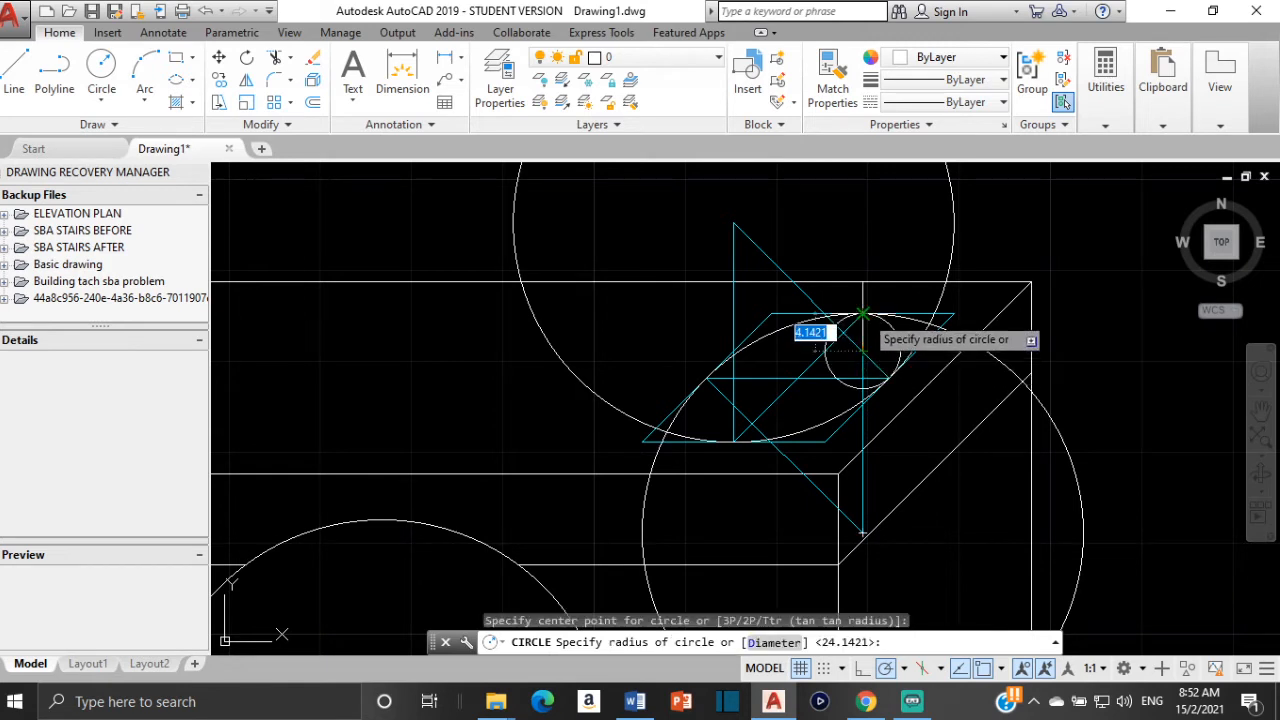
pyautogui.click(862, 315)
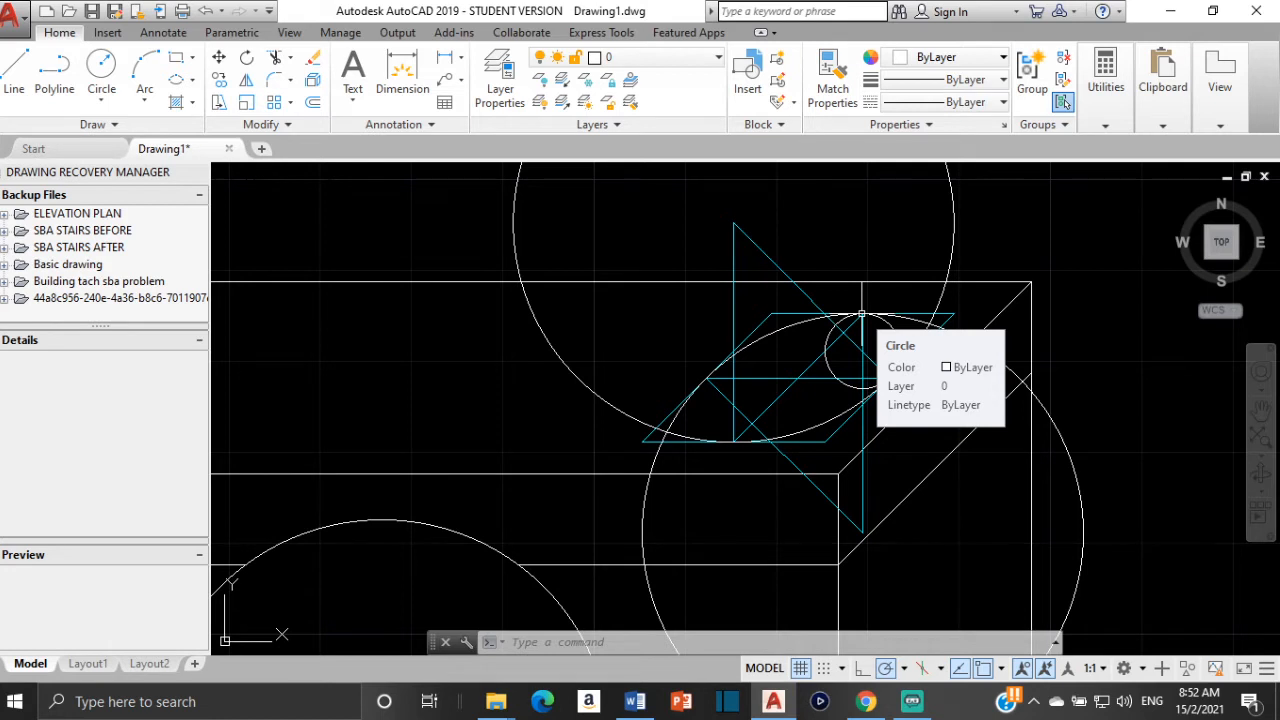
# Draw a small circle centred where the left vertical crosses the lower 45° line, reaching the midpoint of the parallelogram's front side
pyautogui.click(103, 66)
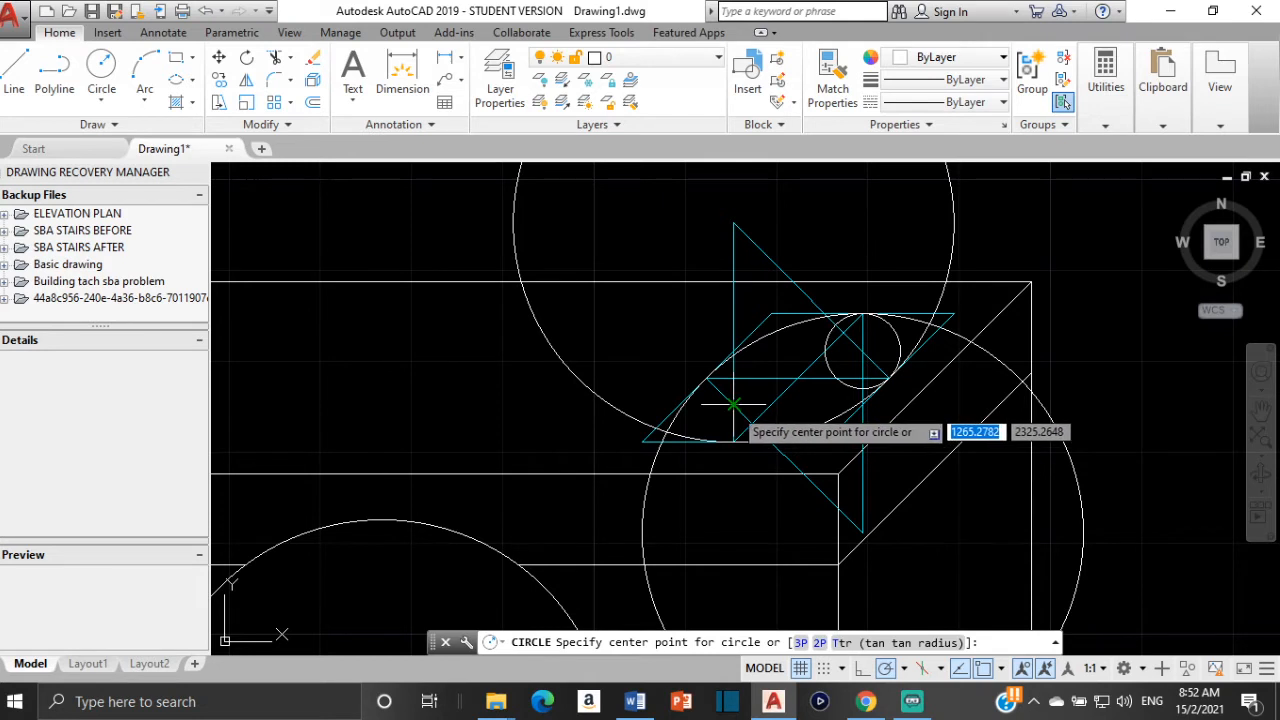
pyautogui.click(733, 404)
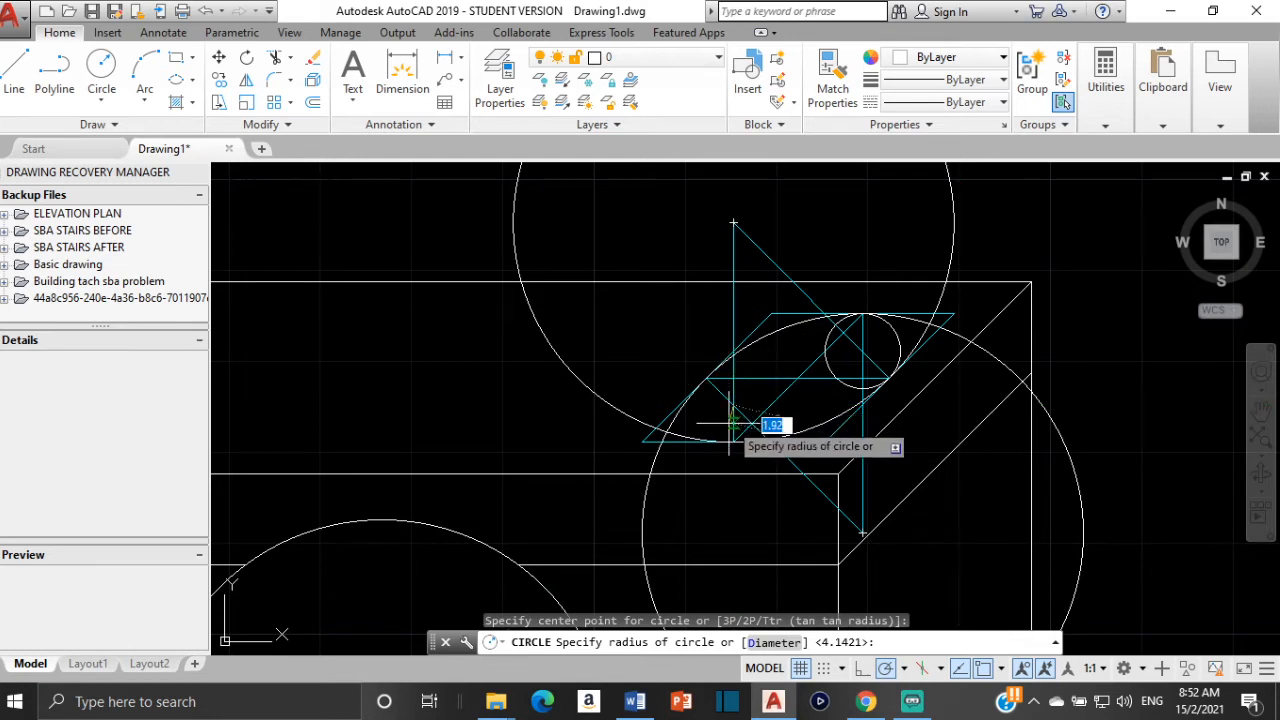
pyautogui.click(733, 441)
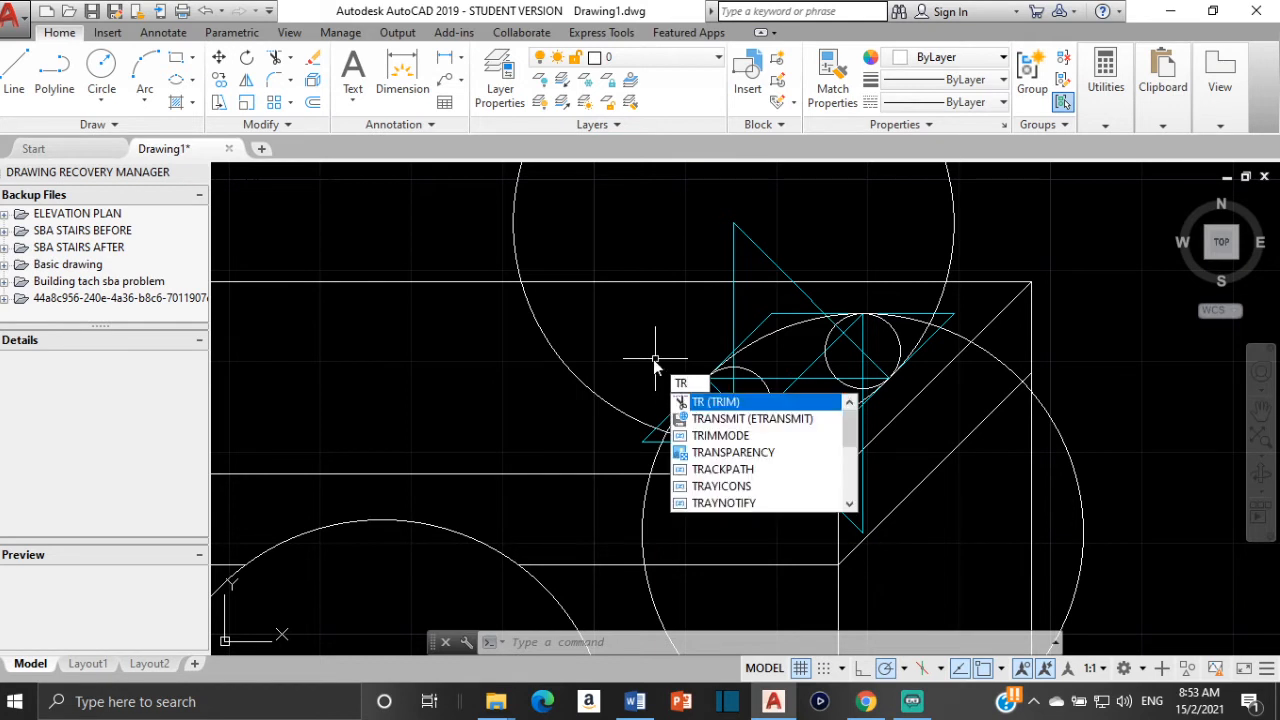
# Trim the upper large circle's outer arc and the large-circle pieces crossing at the parallelogram's front-left corner
pyautogui.press('Return')
pyautogui.press('Return')
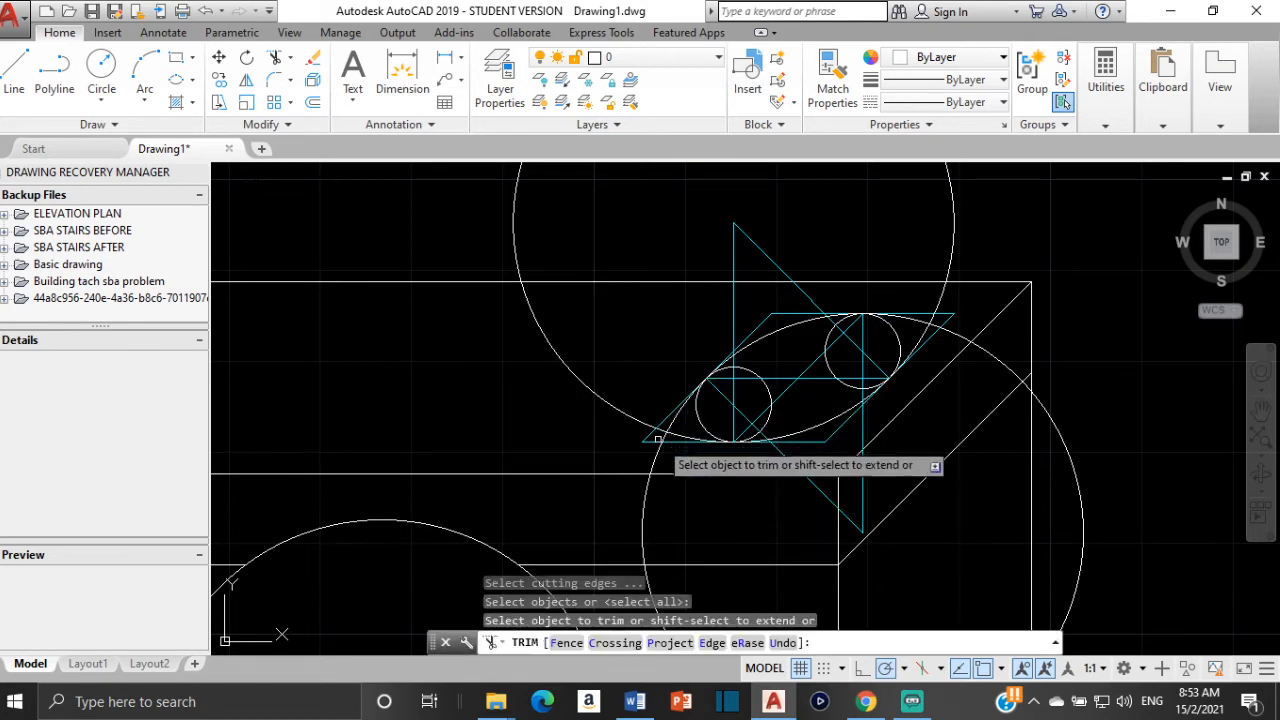
pyautogui.scroll(2, 678, 441)
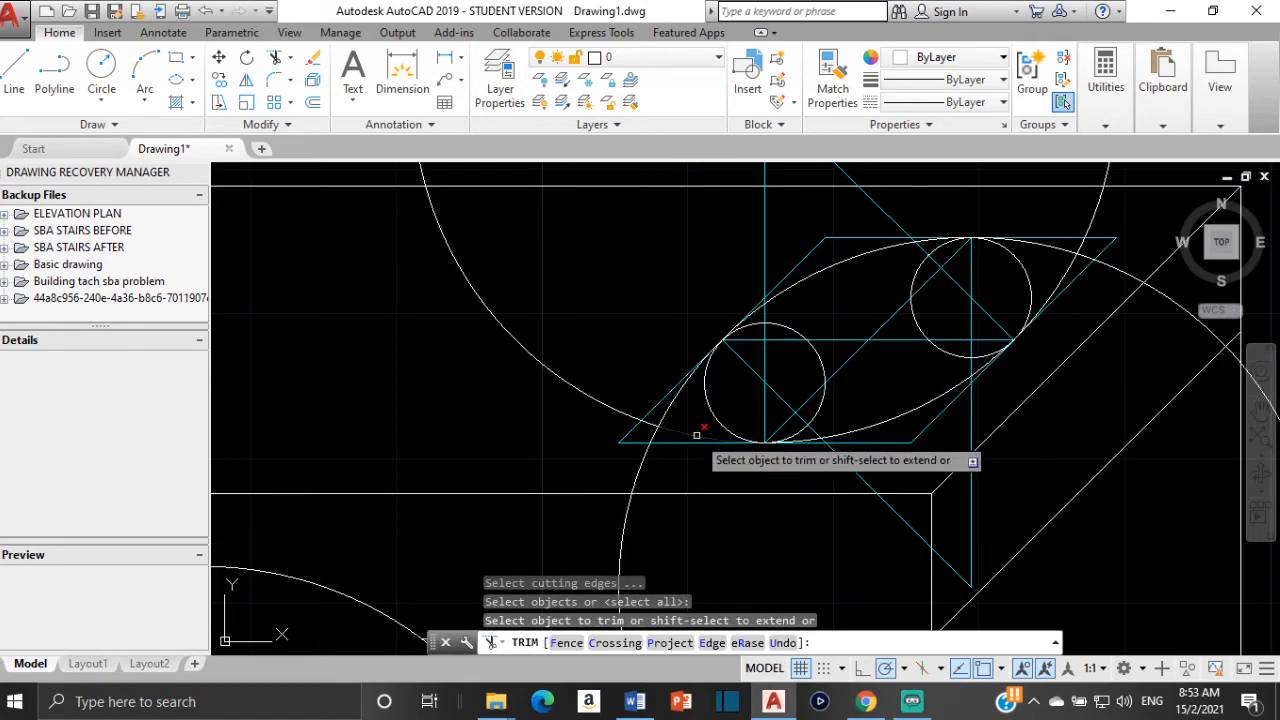
pyautogui.click(696, 435)
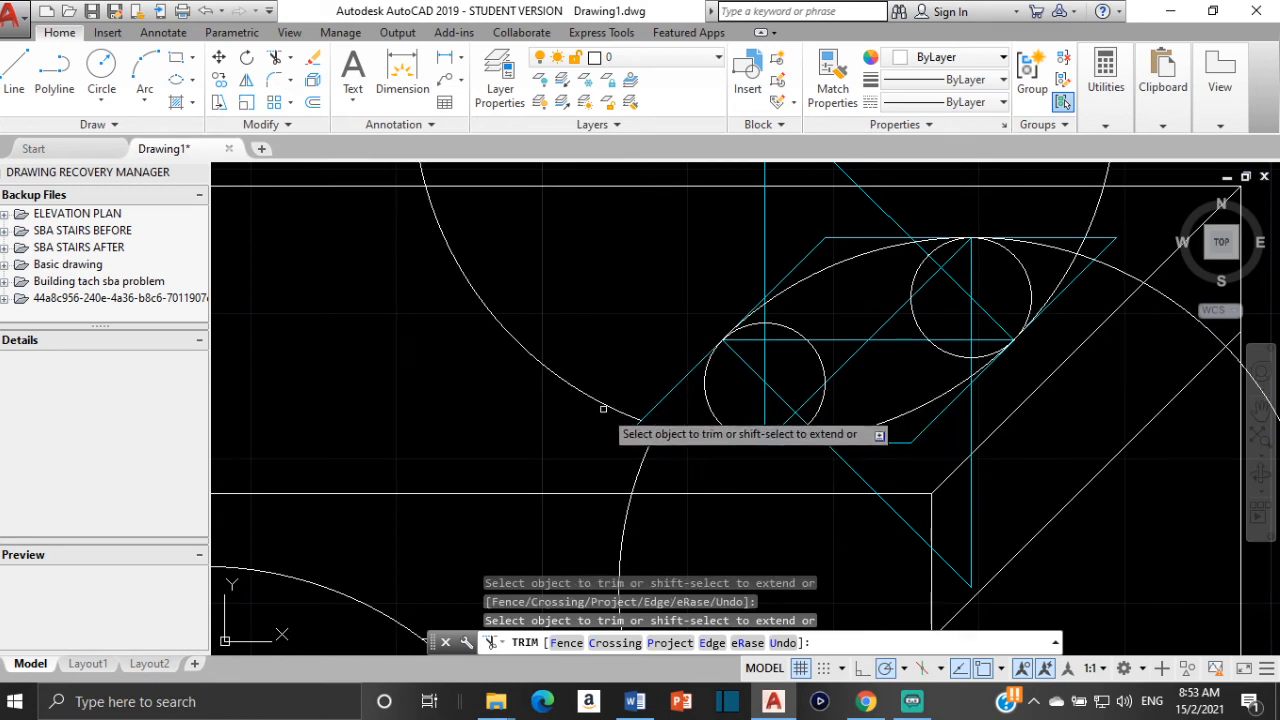
pyautogui.scroll(-2, 591, 343)
pyautogui.moveTo(591, 343); pyautogui.dragTo(550, 411, button='middle')
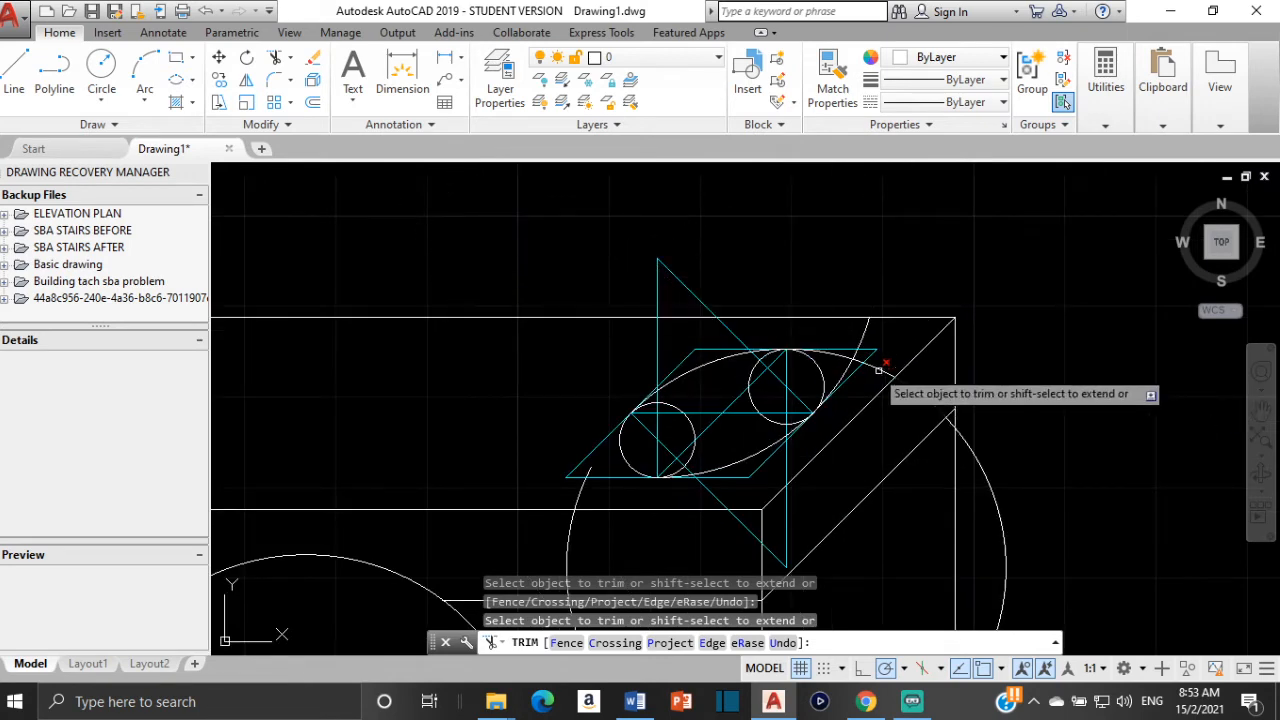
# Trim the large-circle arcs crossing at the parallelogram's rear-right corner and the lower large circle's continuation toward the camera's side face
pyautogui.scroll(3, 858, 347)
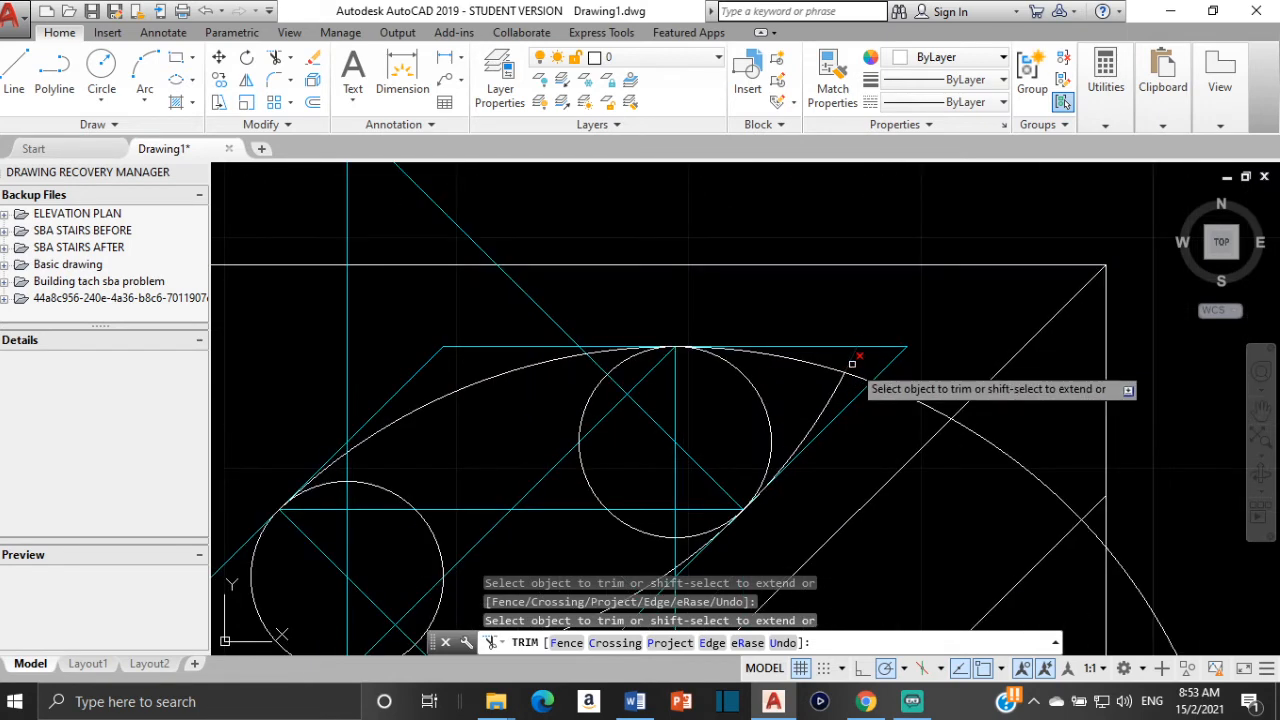
pyautogui.click(808, 367)
pyautogui.click(828, 392)
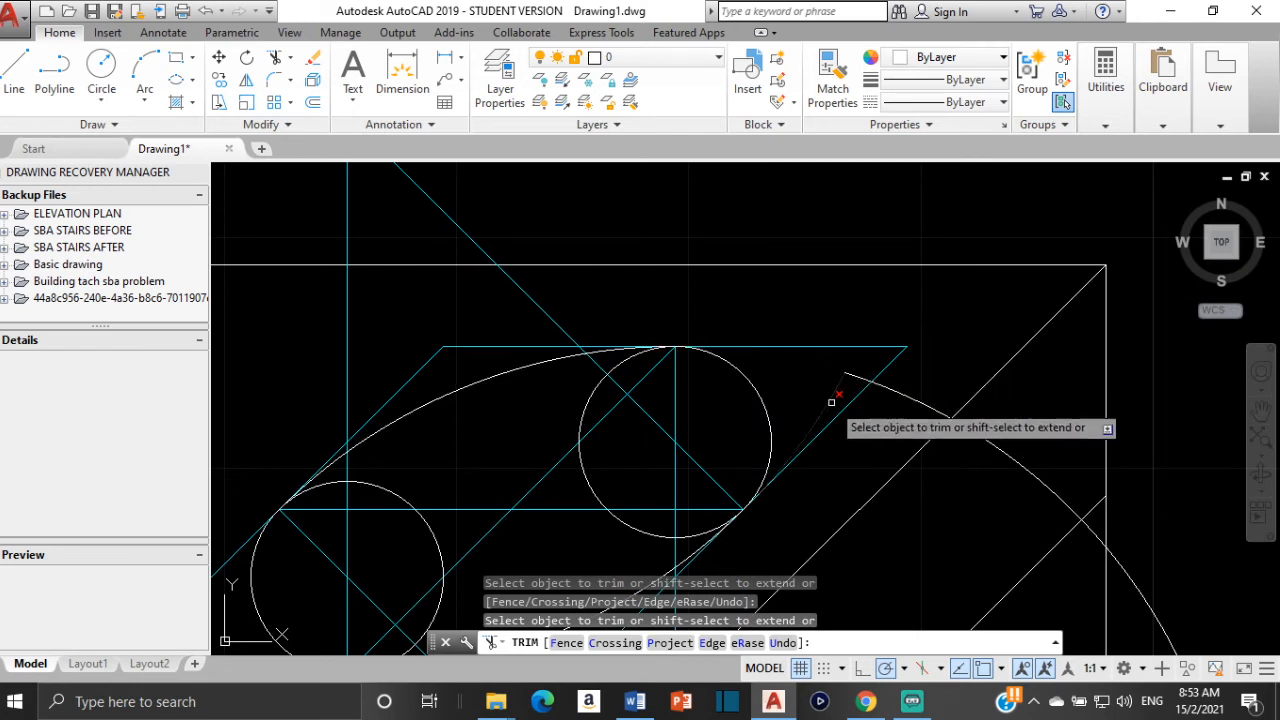
pyautogui.click(855, 369)
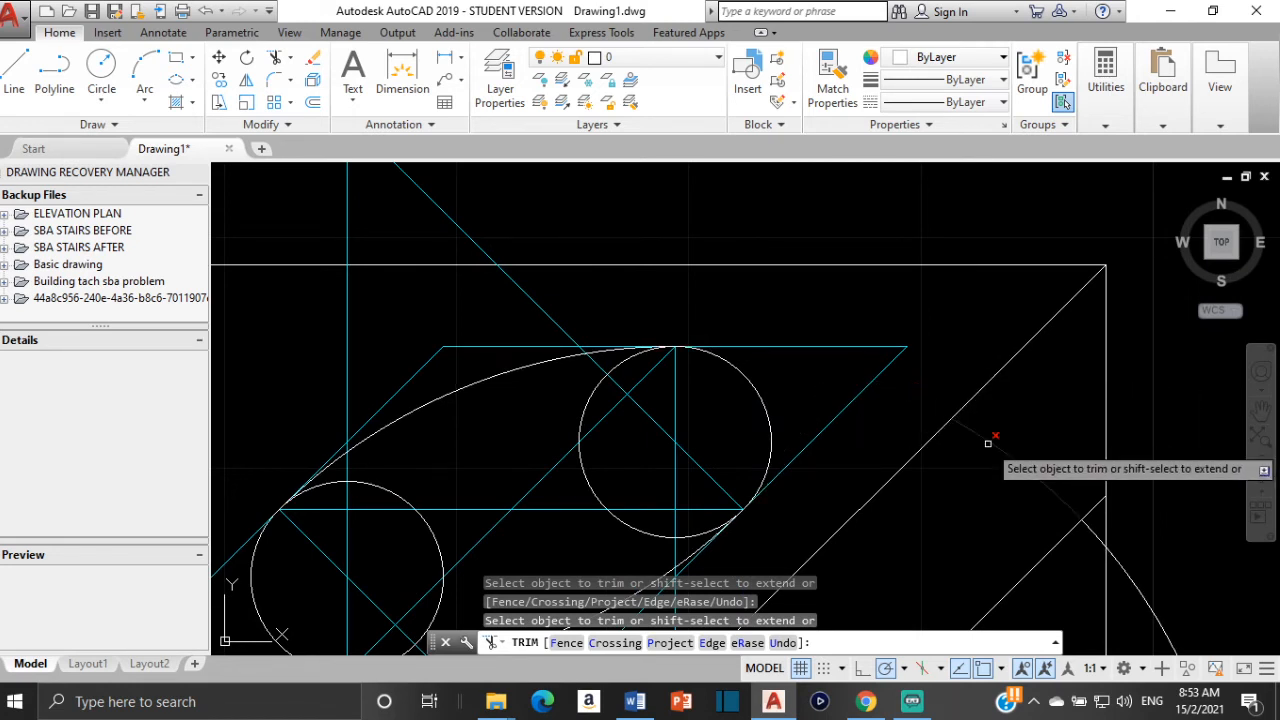
pyautogui.scroll(-3, 997, 463)
pyautogui.moveTo(997, 463); pyautogui.dragTo(889, 427, button='middle')
pyautogui.scroll(3, 900, 435)
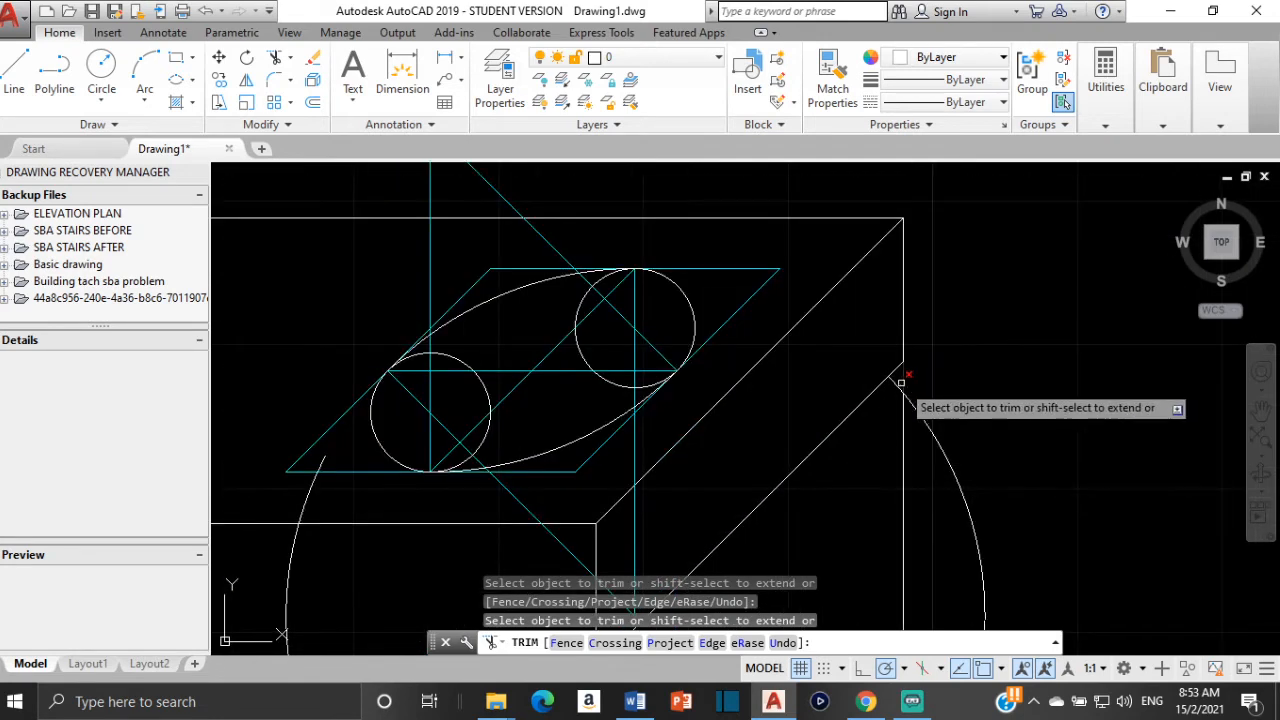
# Trim away the remaining parts of the large circle that run outside the oval across the camera body's faces
pyautogui.scroll(-5, 857, 408)
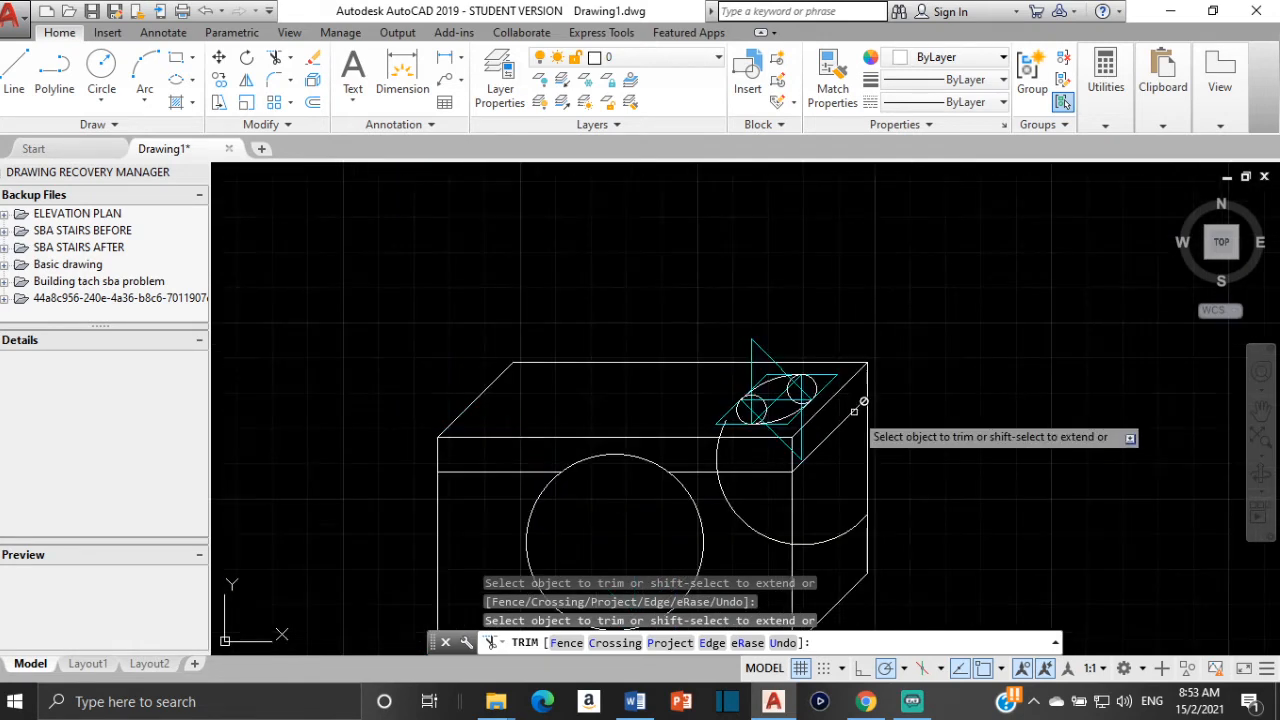
pyautogui.click(764, 524)
pyautogui.scroll(3, 694, 446)
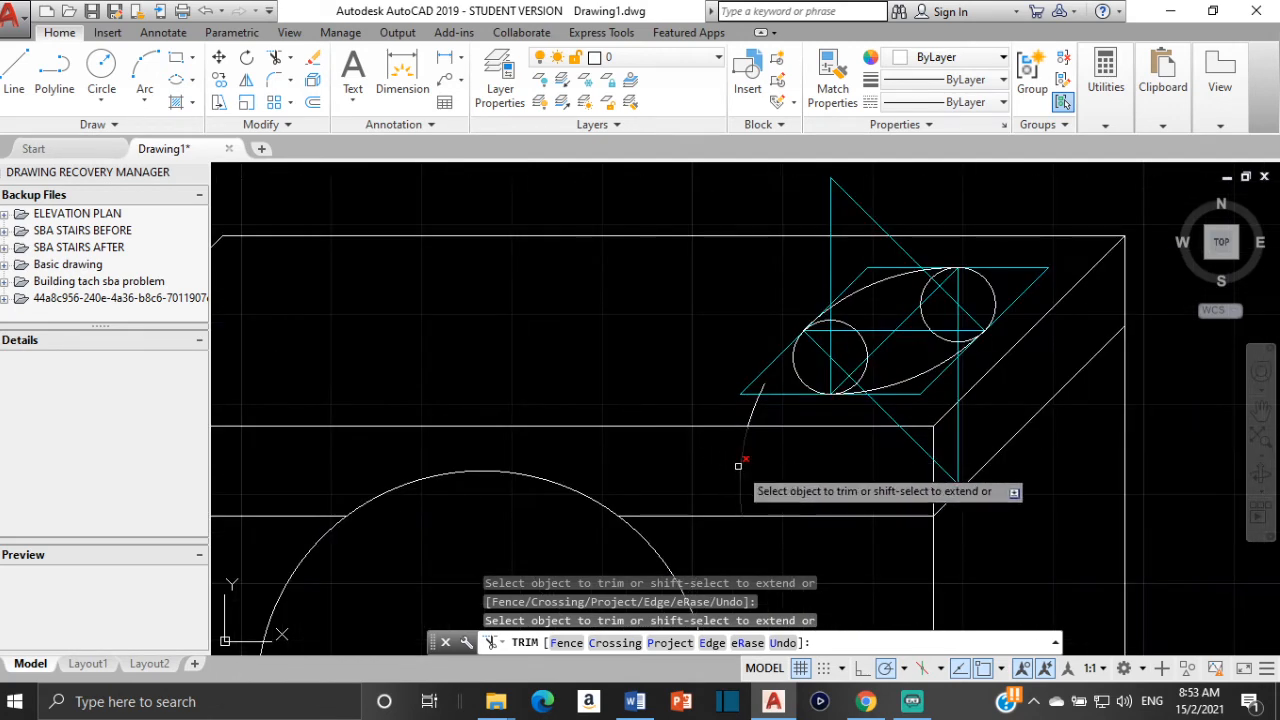
pyautogui.scroll(3, 751, 410)
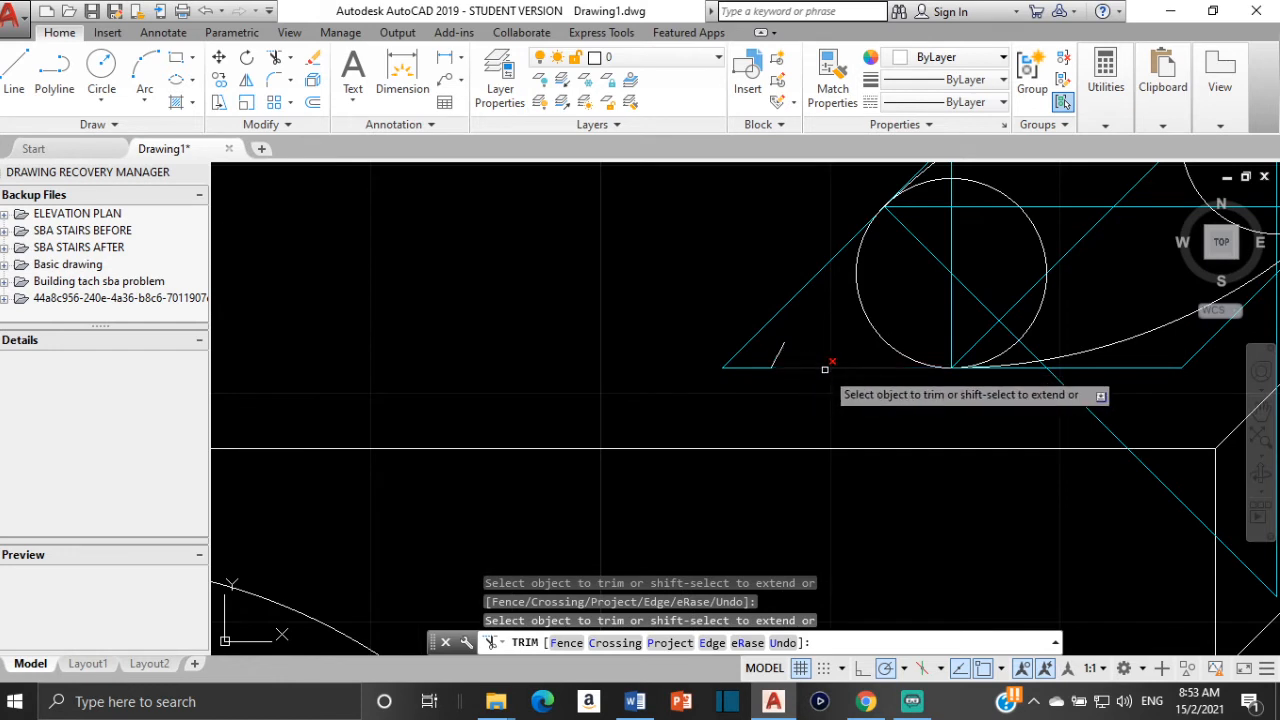
pyautogui.press('Escape')
pyautogui.click(778, 348)
pyautogui.moveTo(779, 358)
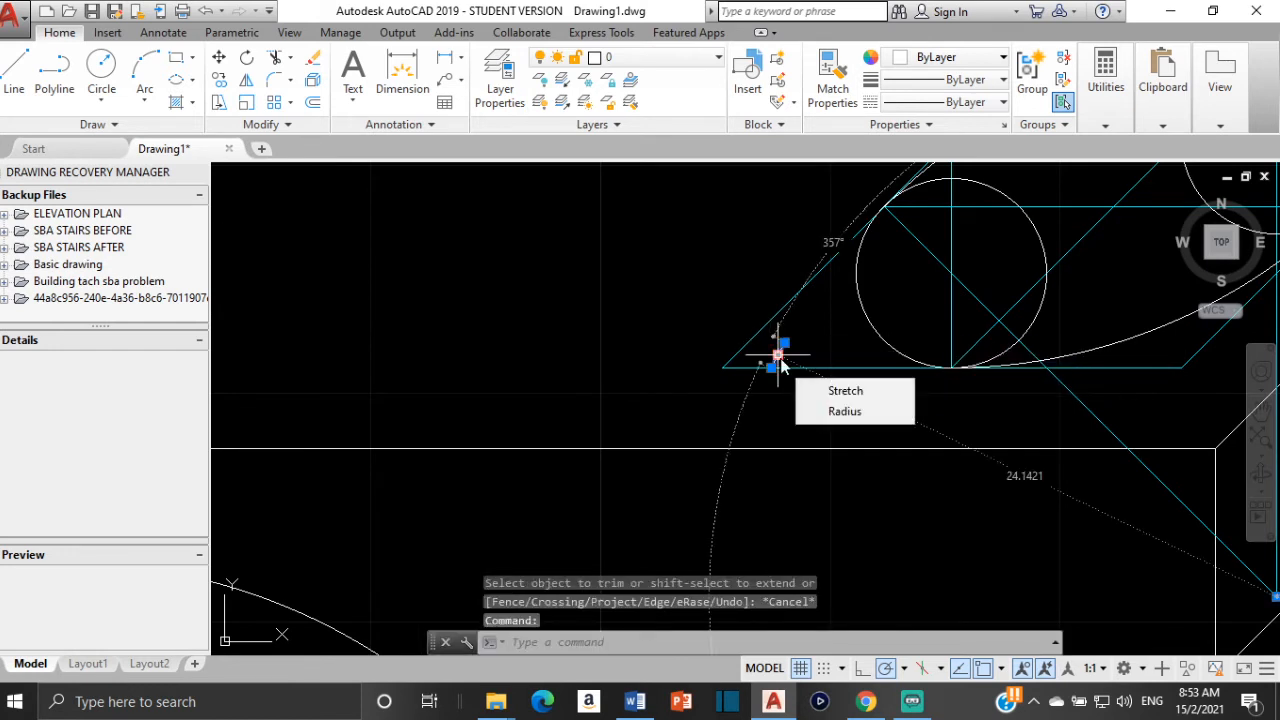
pyautogui.click(844, 411)
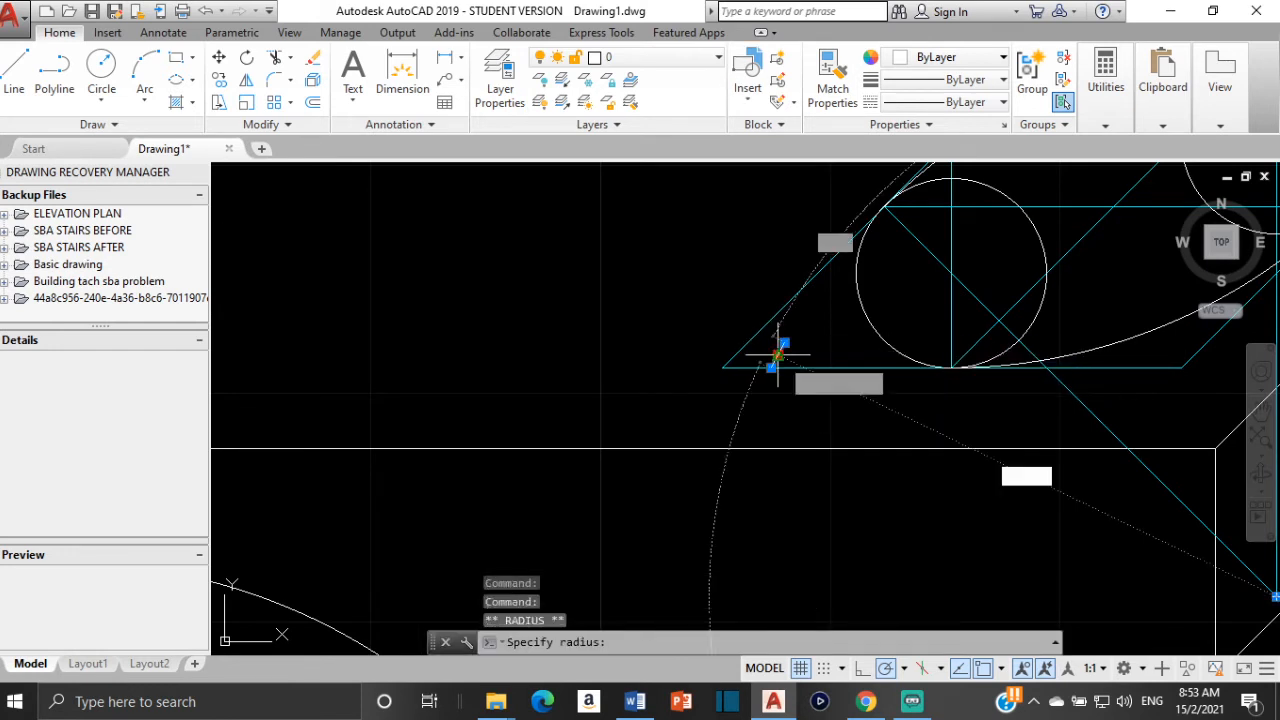
pyautogui.press('Escape')
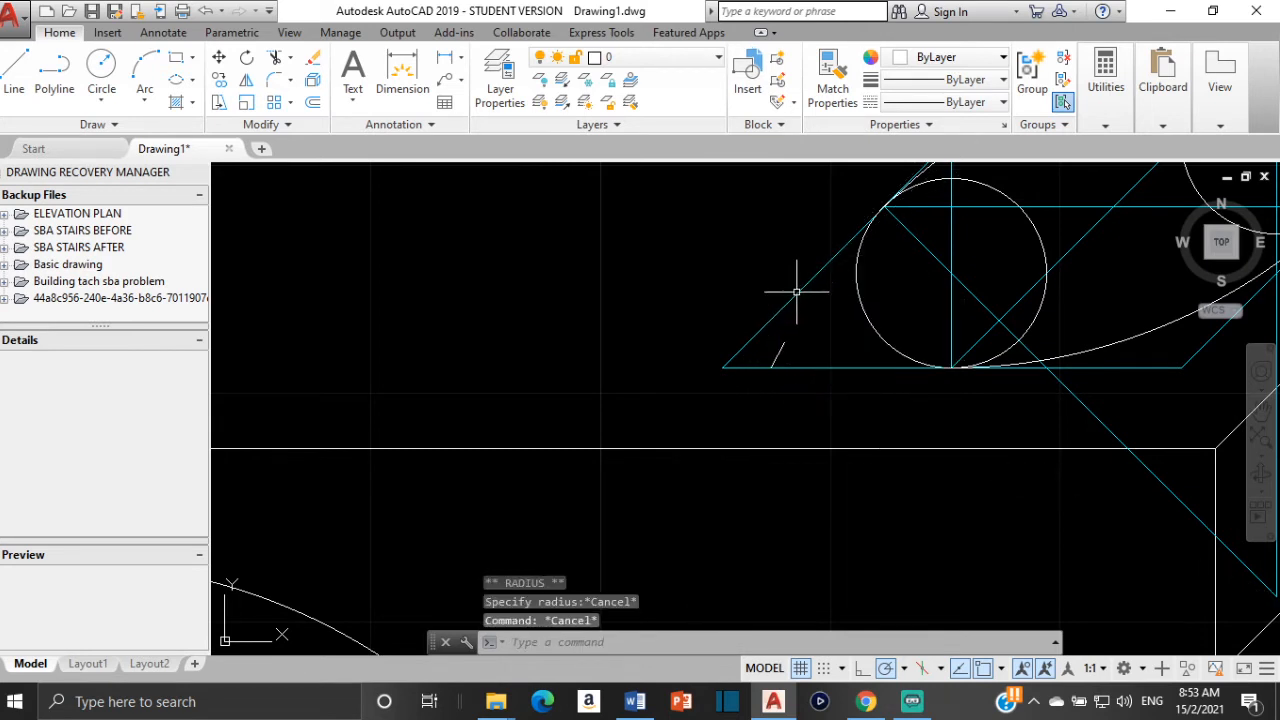
# Delete the short leftover arc fragment inside the lower-left corner of the cyan parallelogram
pyautogui.moveTo(778, 358)
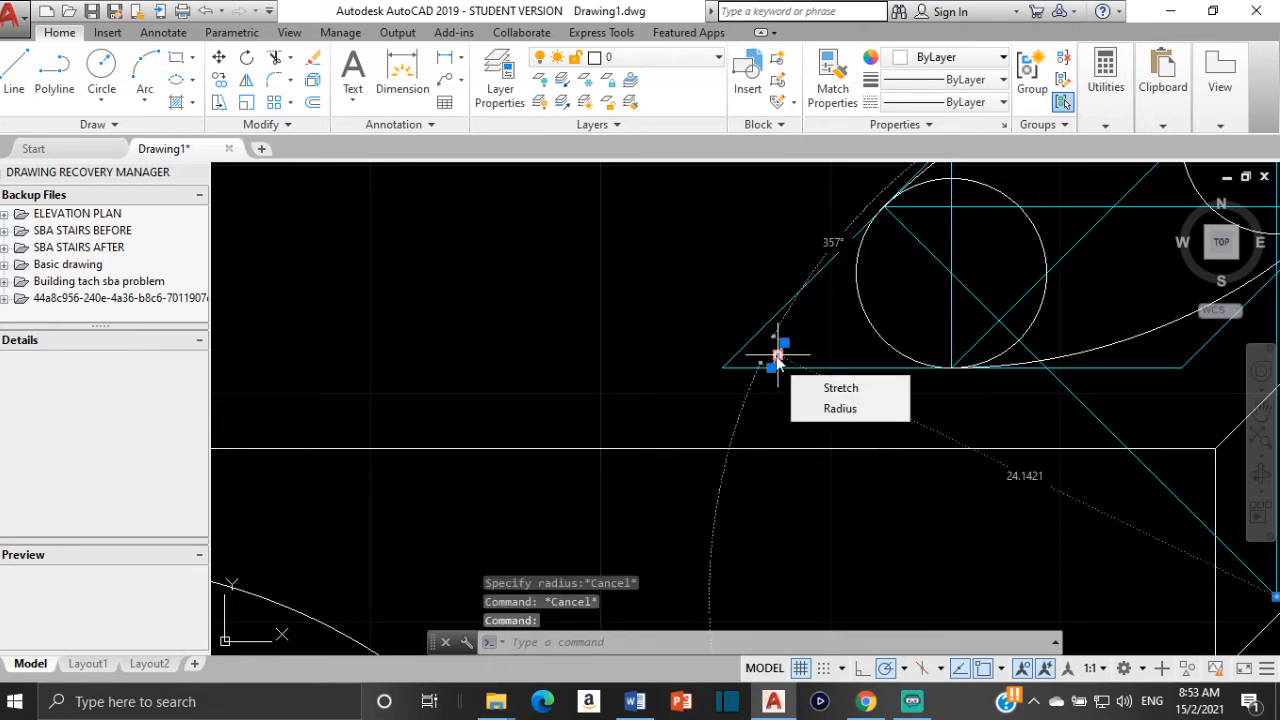
pyautogui.press('Delete')
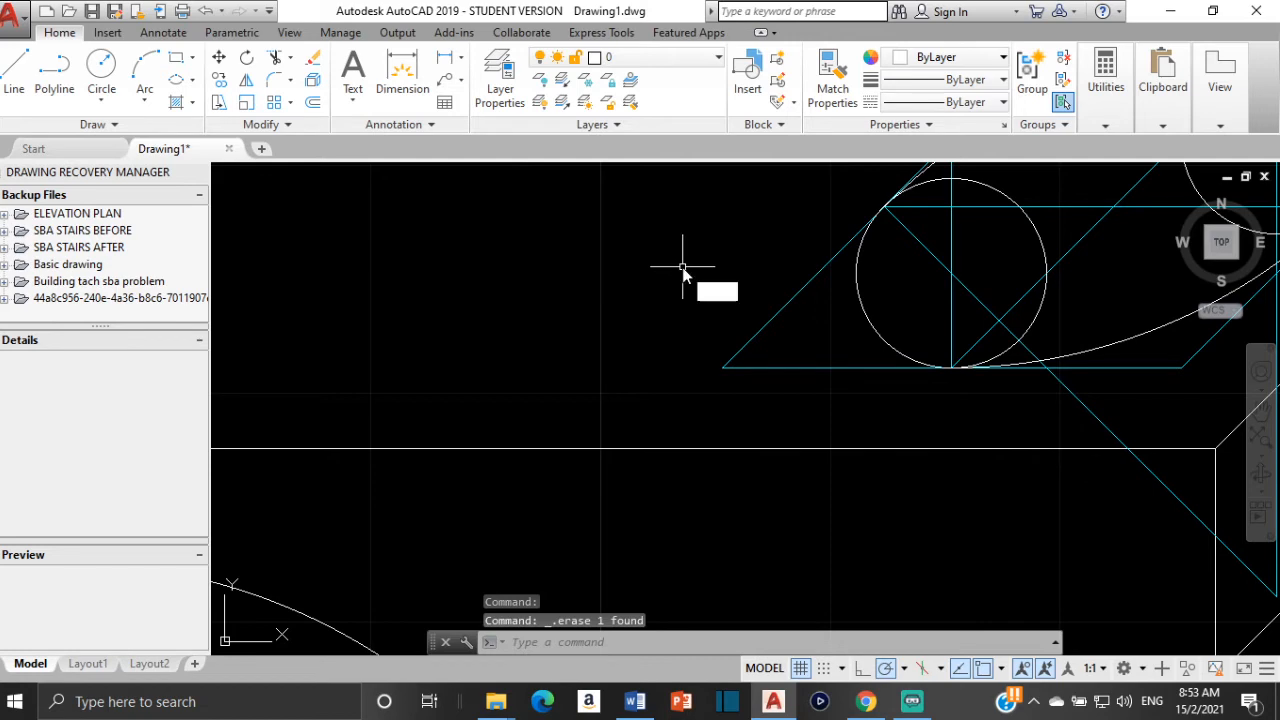
# Trim the inner part of the upper-right small circle, keeping only the arc that forms the oval's end
pyautogui.press('Return')
pyautogui.scroll(-4, 705, 285)
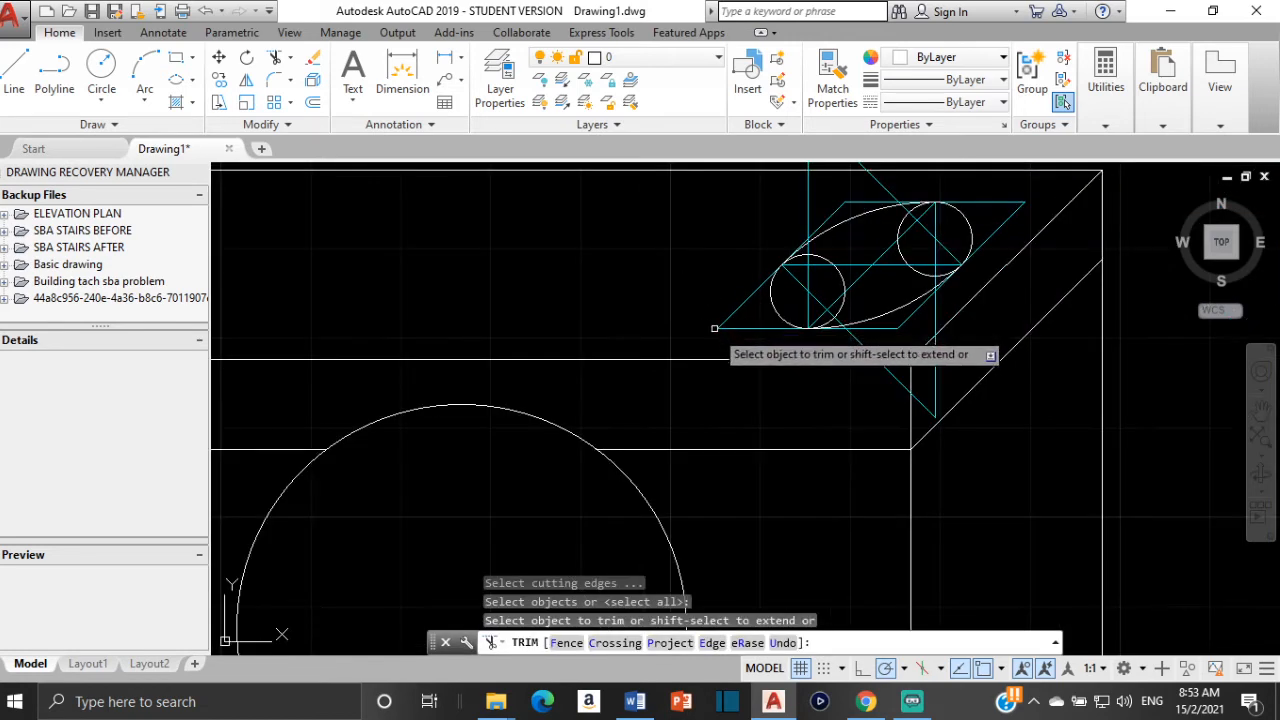
pyautogui.scroll(2, 883, 299)
pyautogui.moveTo(872, 252); pyautogui.dragTo(755, 421, button='middle')
pyautogui.scroll(2, 909, 268)
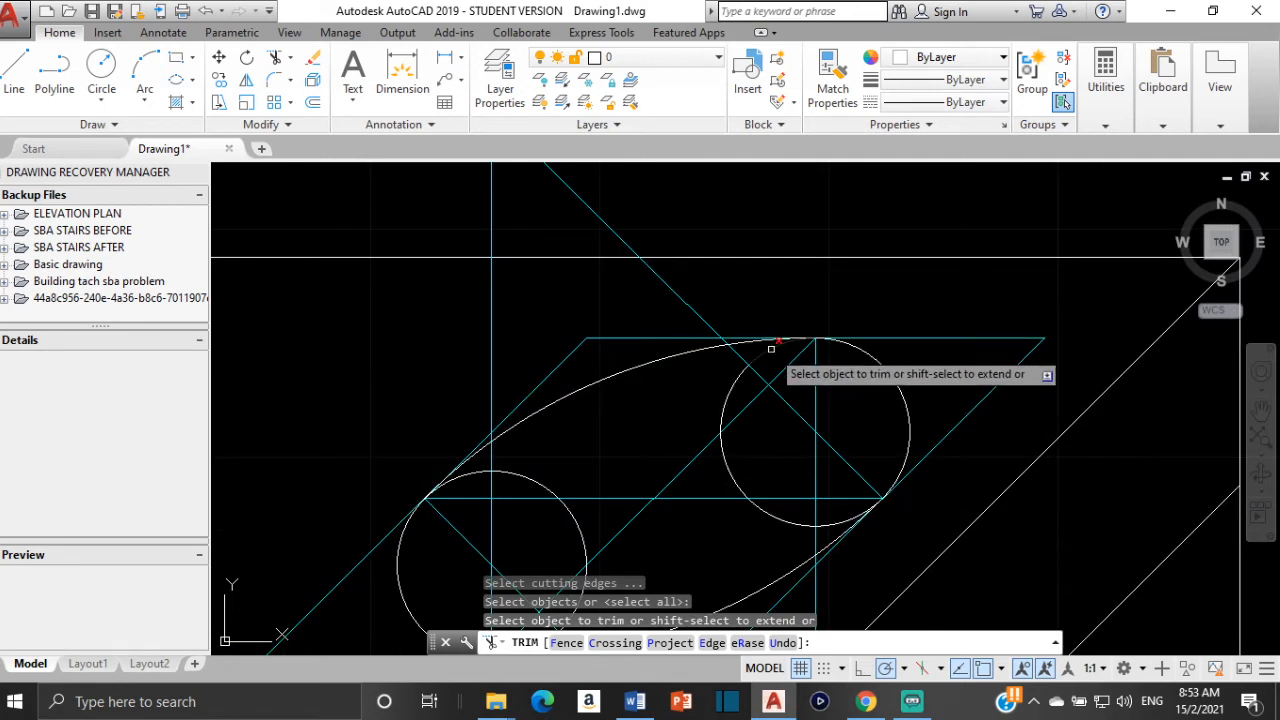
pyautogui.click(771, 349)
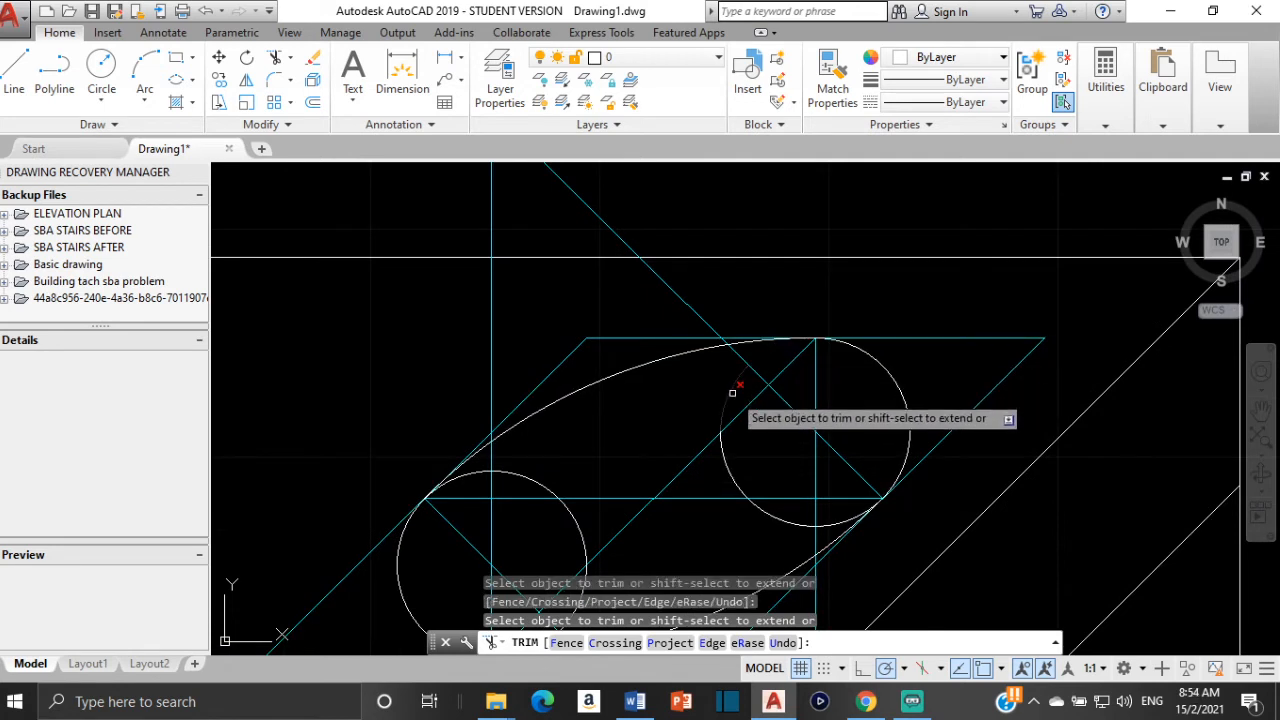
pyautogui.click(722, 443)
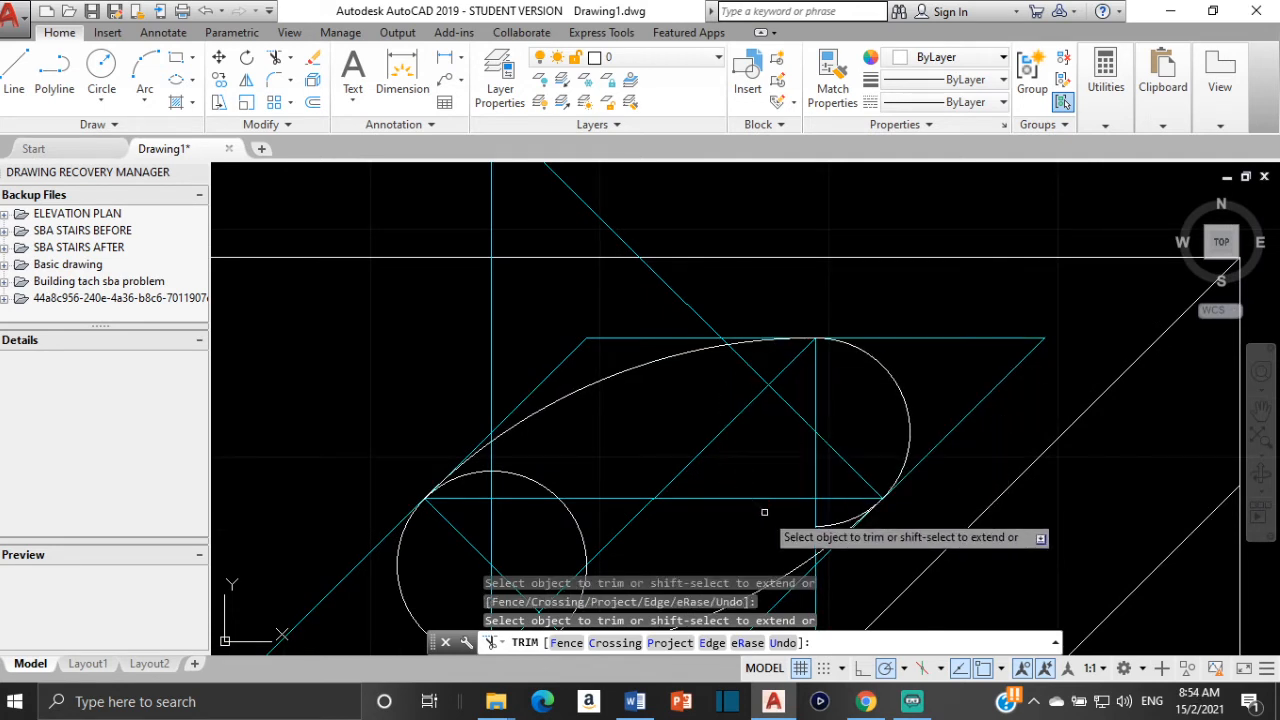
# Trim the inner part of the lower-left small circle, keeping only the arc that closes the oval
pyautogui.scroll(-2, 840, 334)
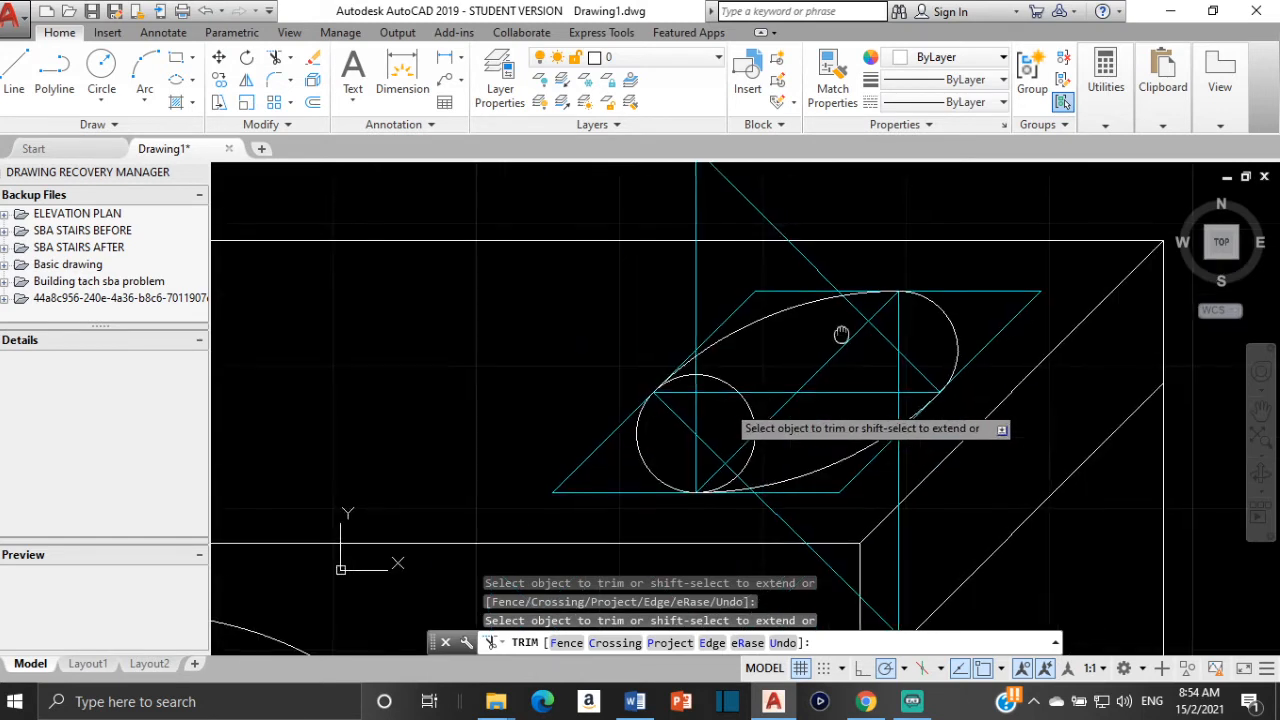
pyautogui.click(737, 386)
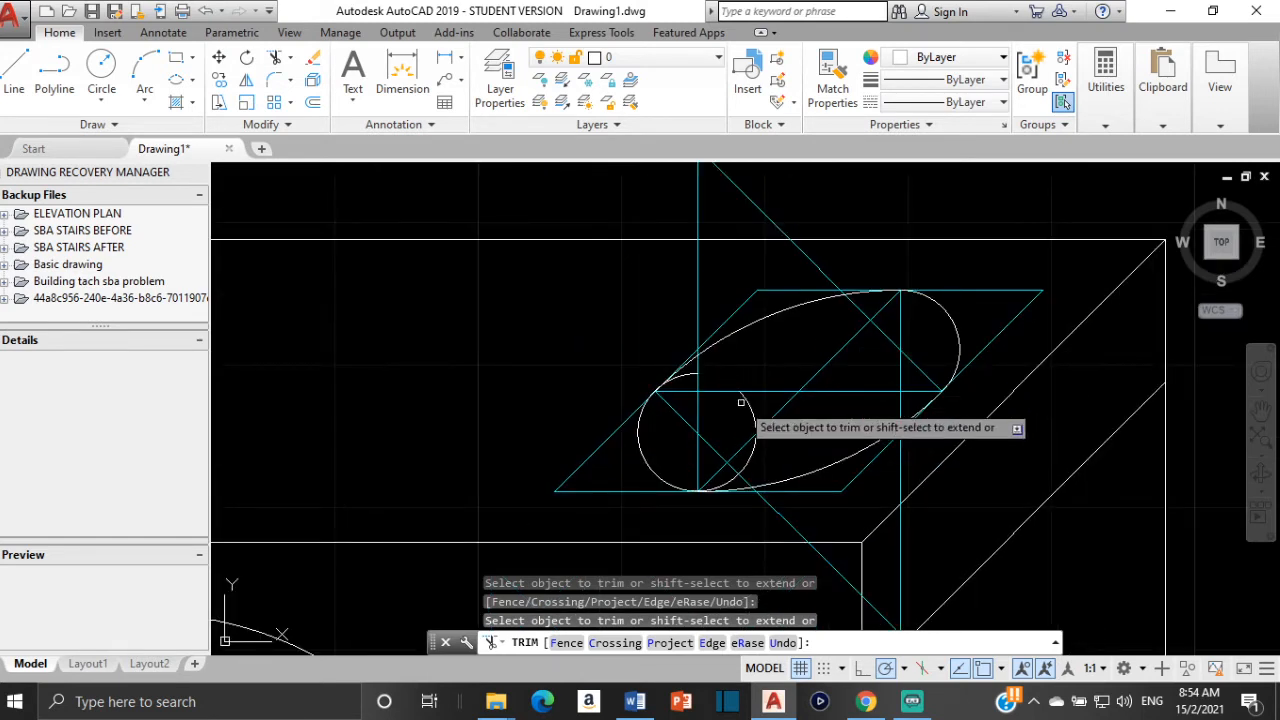
pyautogui.click(752, 446)
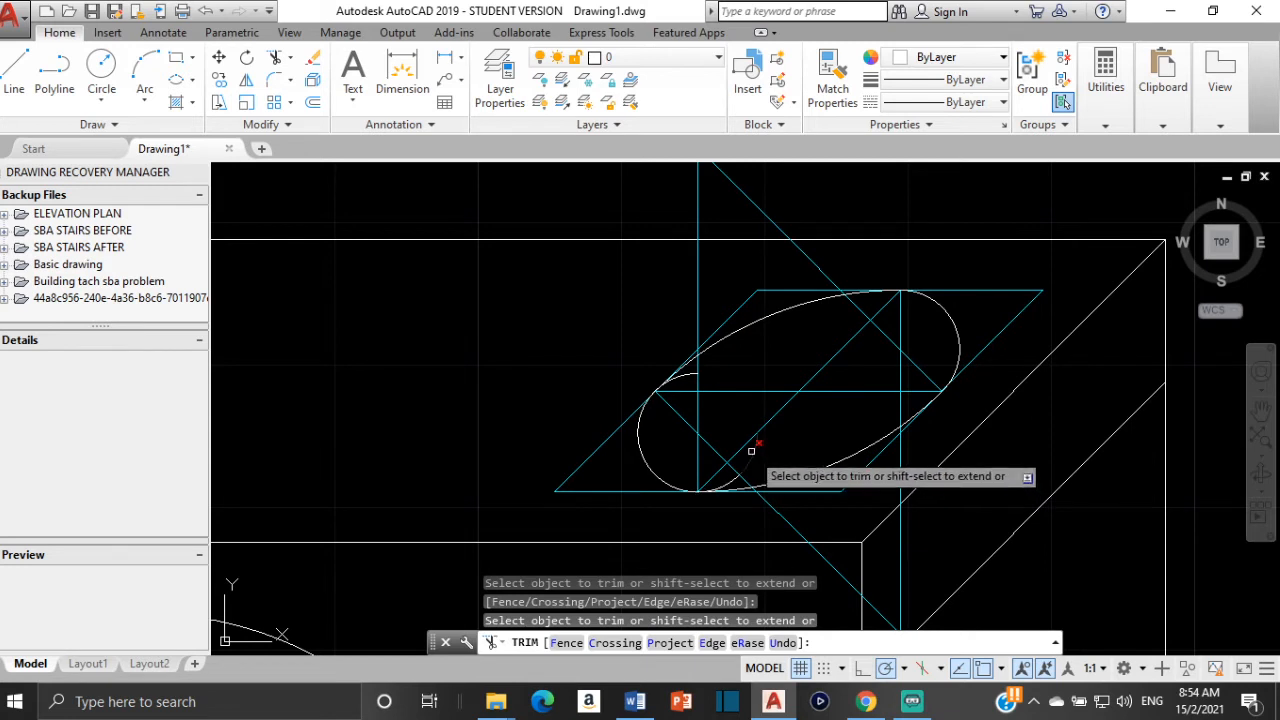
pyautogui.click(686, 377)
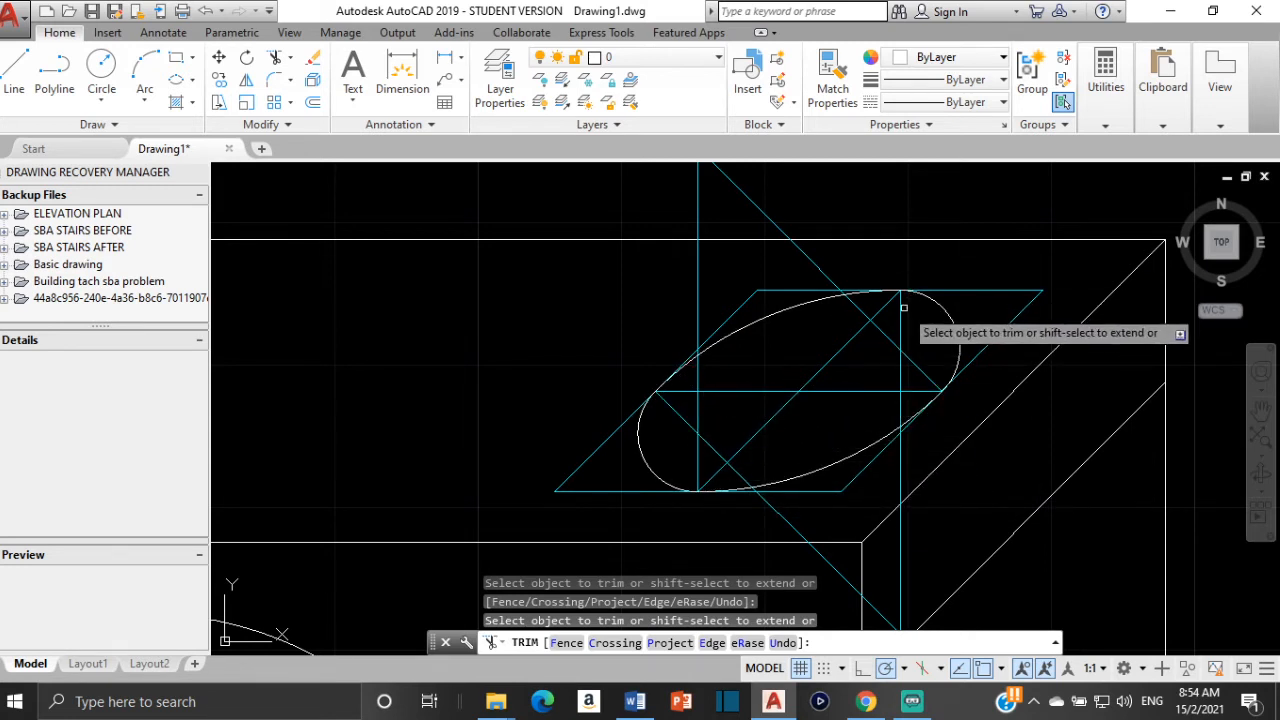
pyautogui.press('Escape')
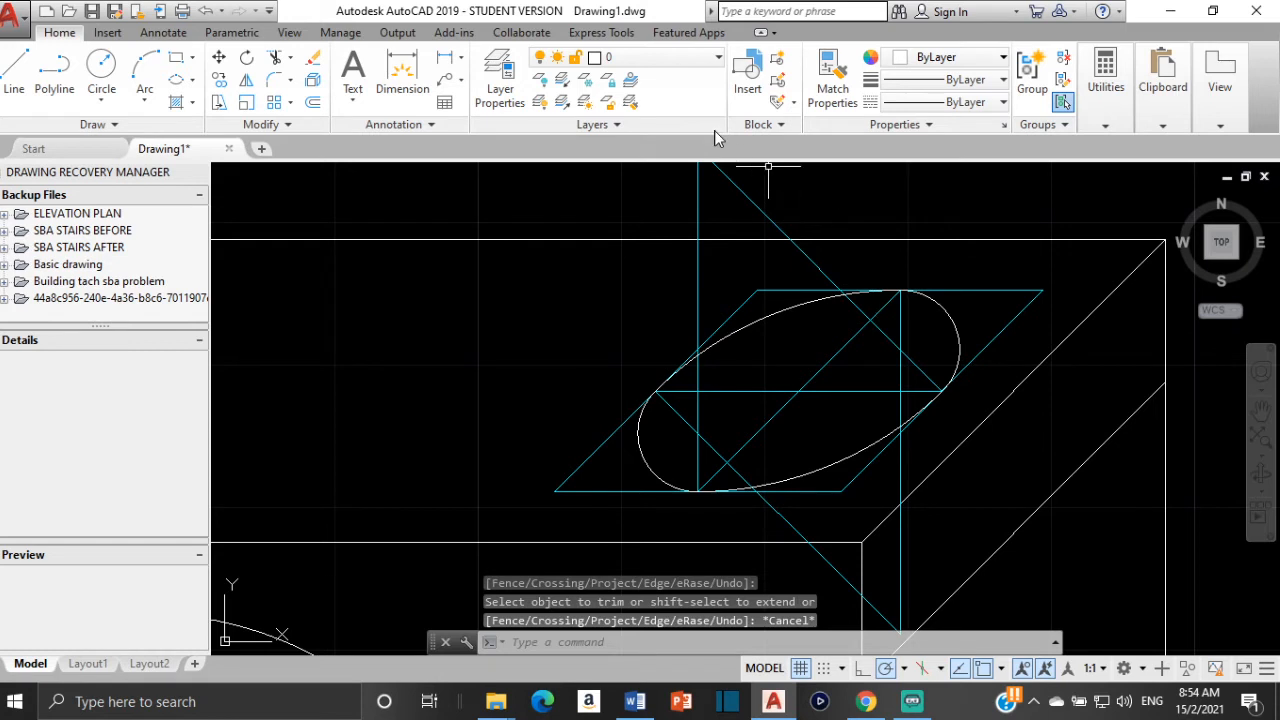
# Freeze the Construction layer to view the oval without its construction lines
pyautogui.click(655, 57)
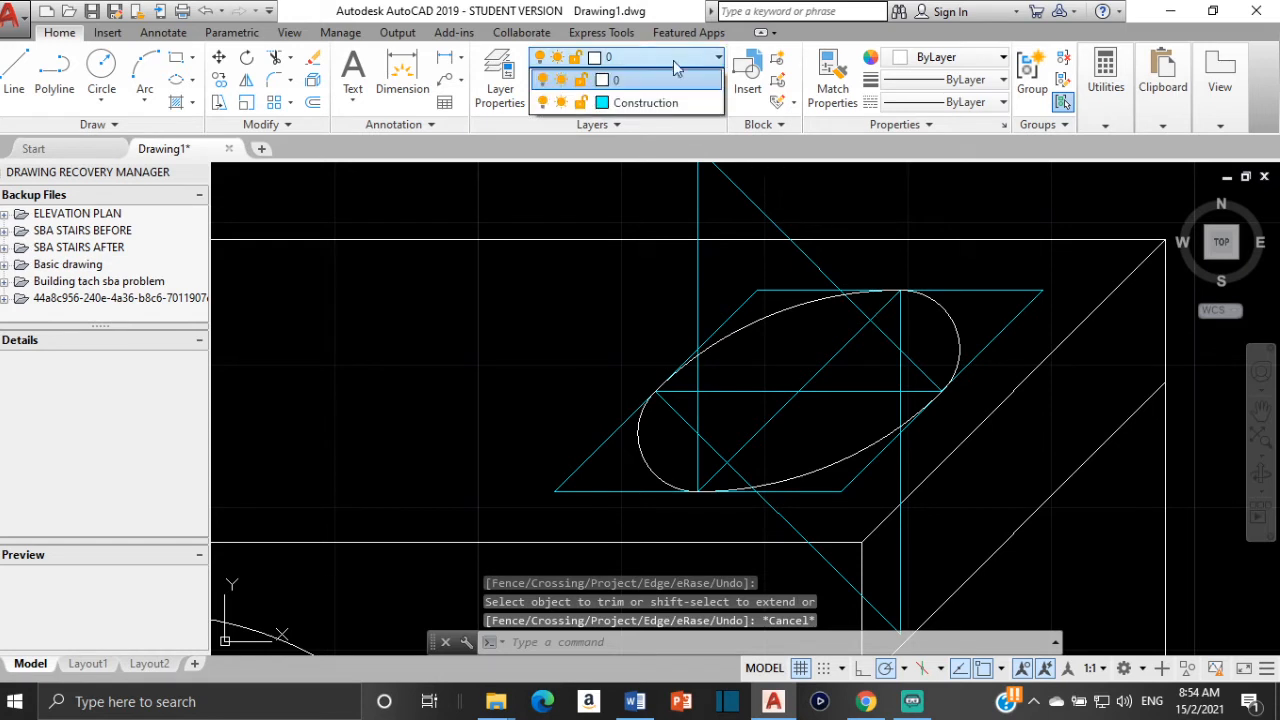
pyautogui.click(558, 103)
pyautogui.scroll(-4, 825, 270)
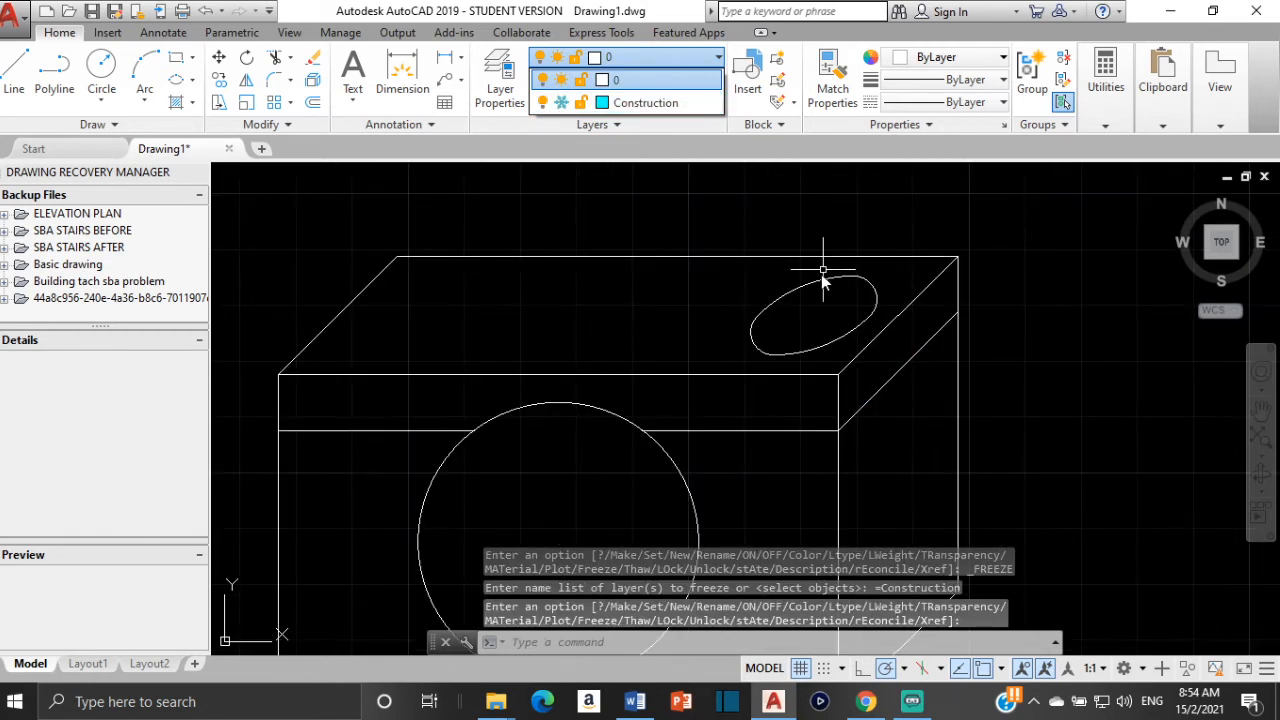
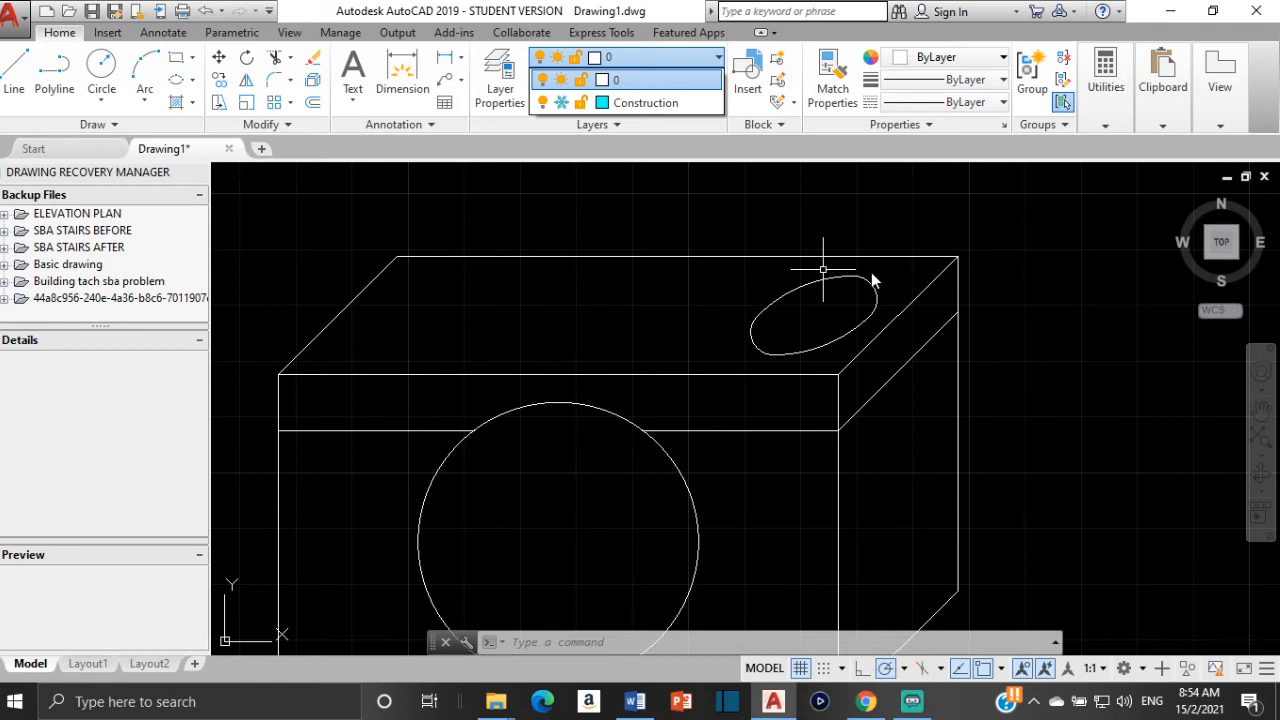
# Thaw the Construction layer to bring back the construction lines around the oval
pyautogui.click(852, 230)
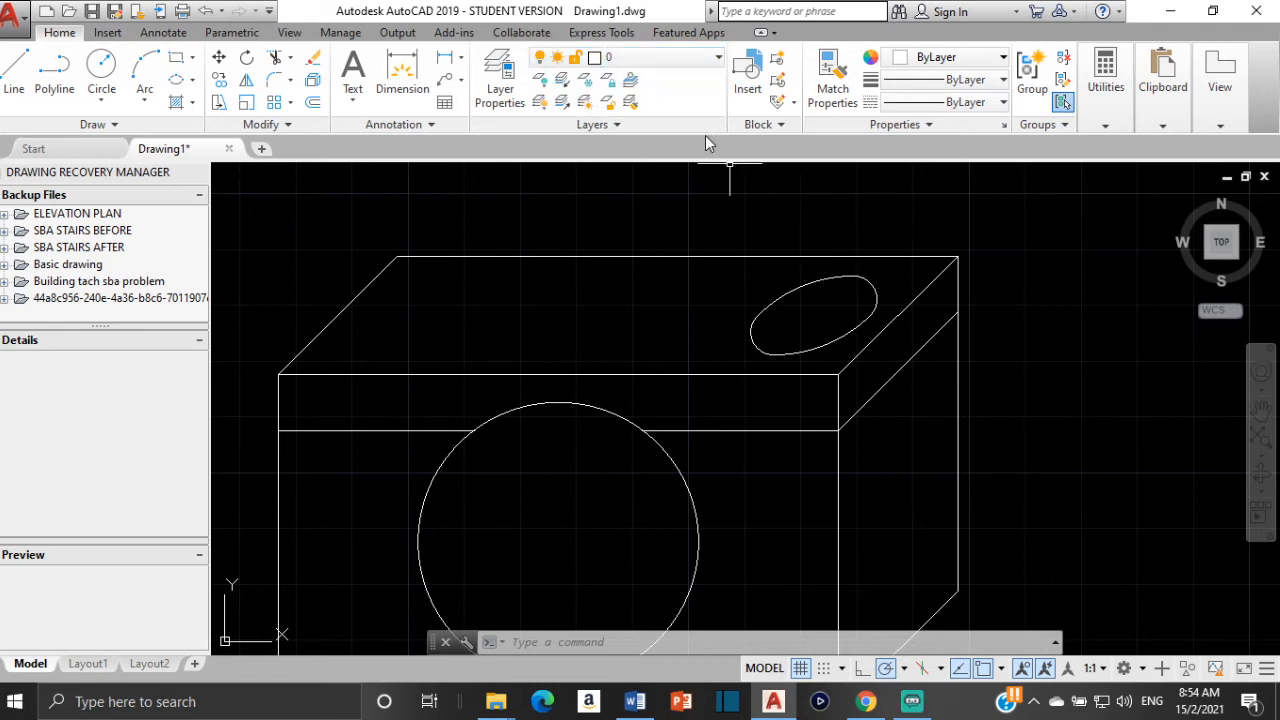
pyautogui.click(718, 57)
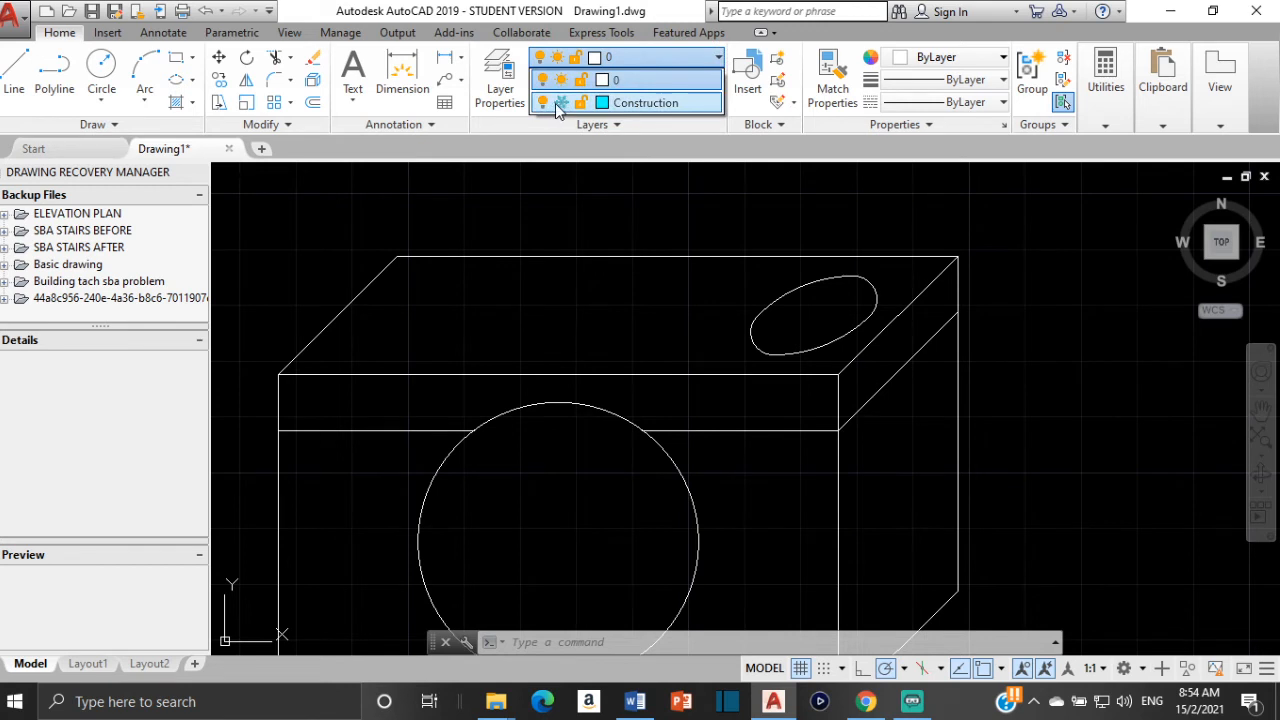
pyautogui.click(560, 103)
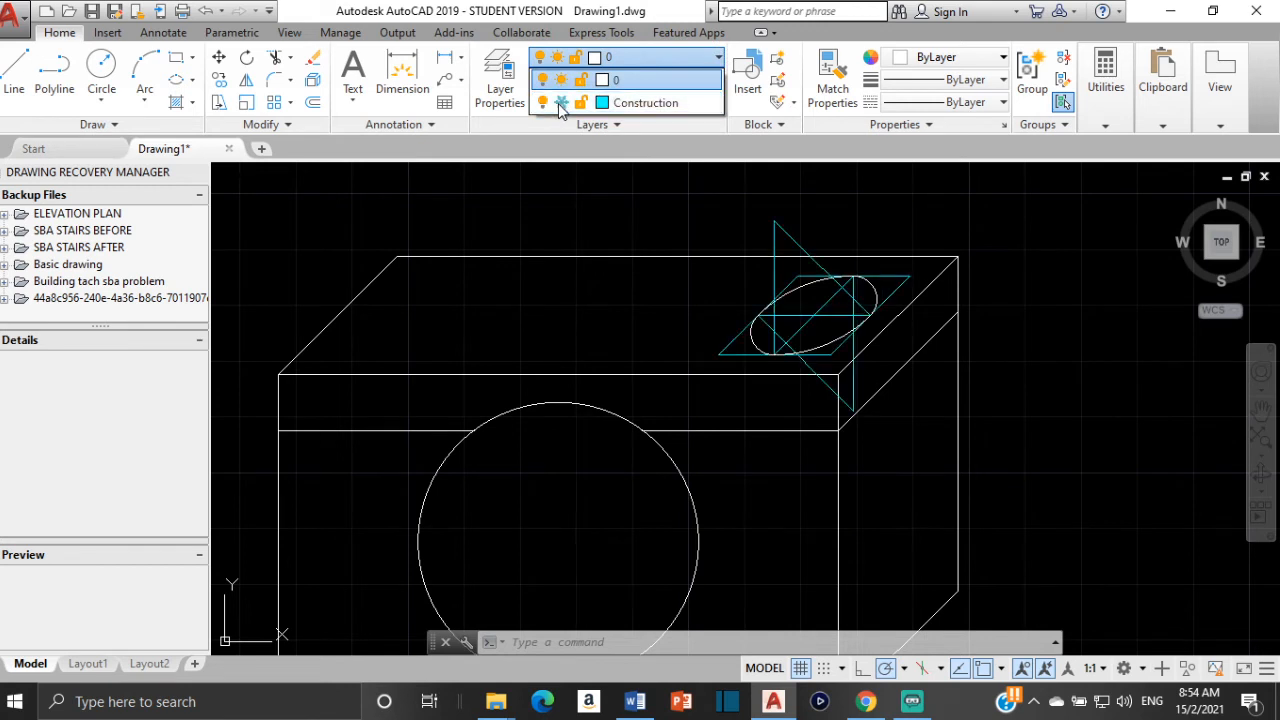
pyautogui.click(887, 369)
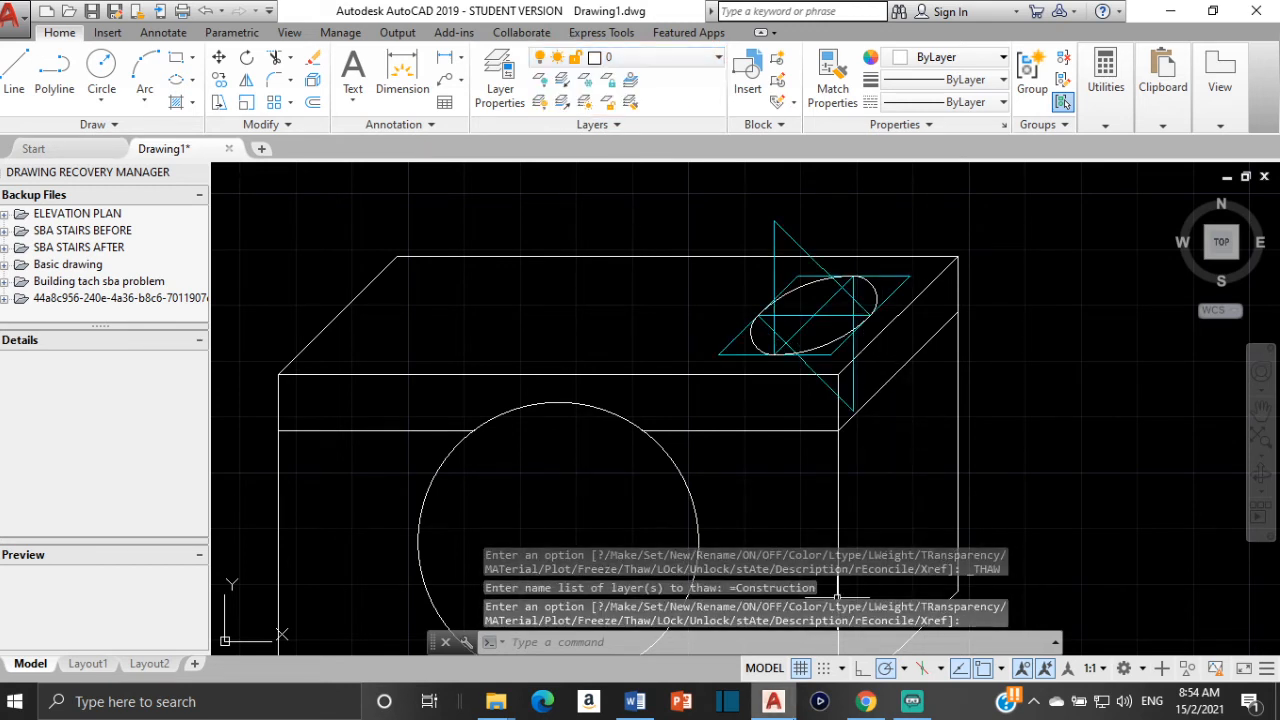
# Check the round button on the camera's top in the Word reference drawing and return to AutoCAD
pyautogui.click(633, 704)
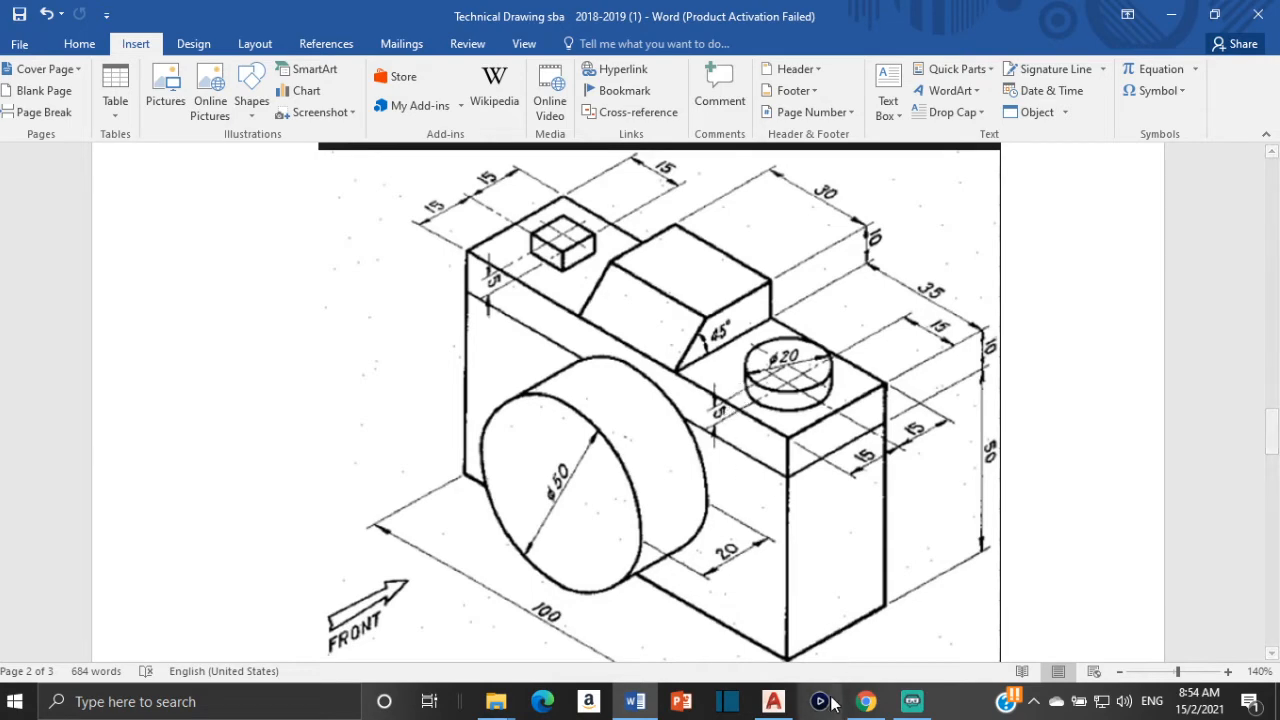
pyautogui.click(772, 703)
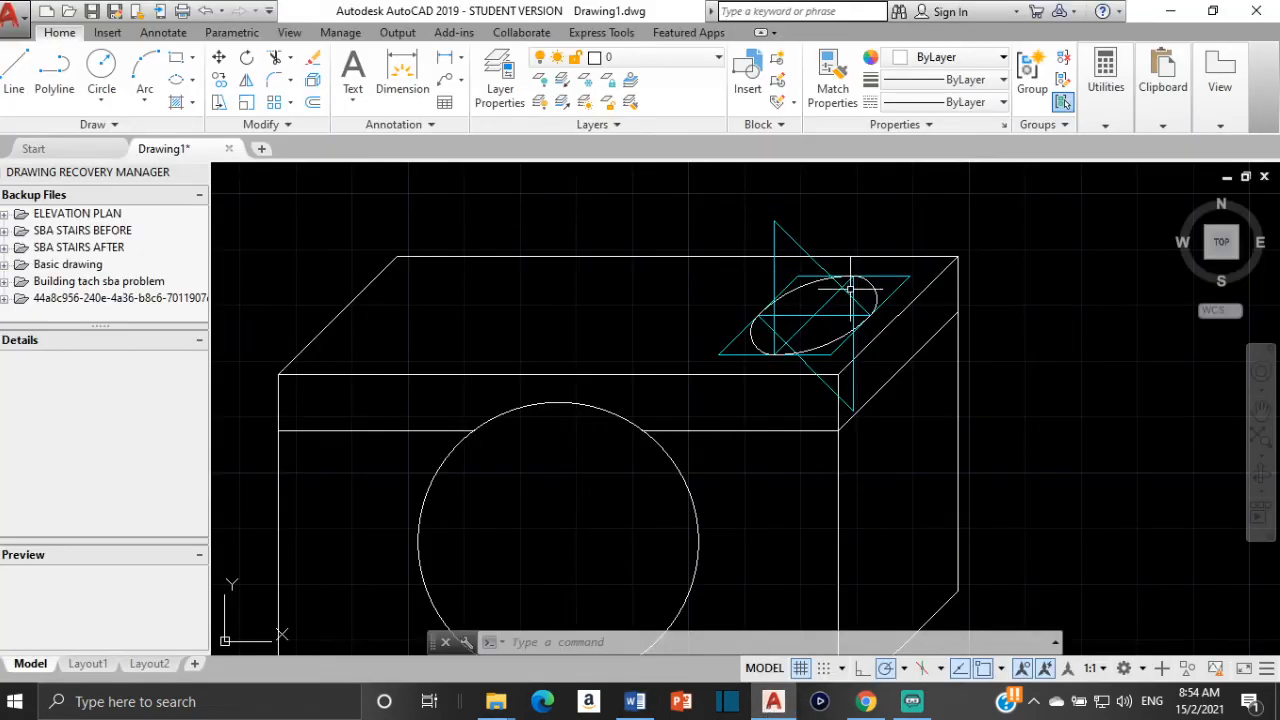
# Join the oval's four arcs on the top face into a single polyline and select it to check
pyautogui.scroll(2, 826, 343)
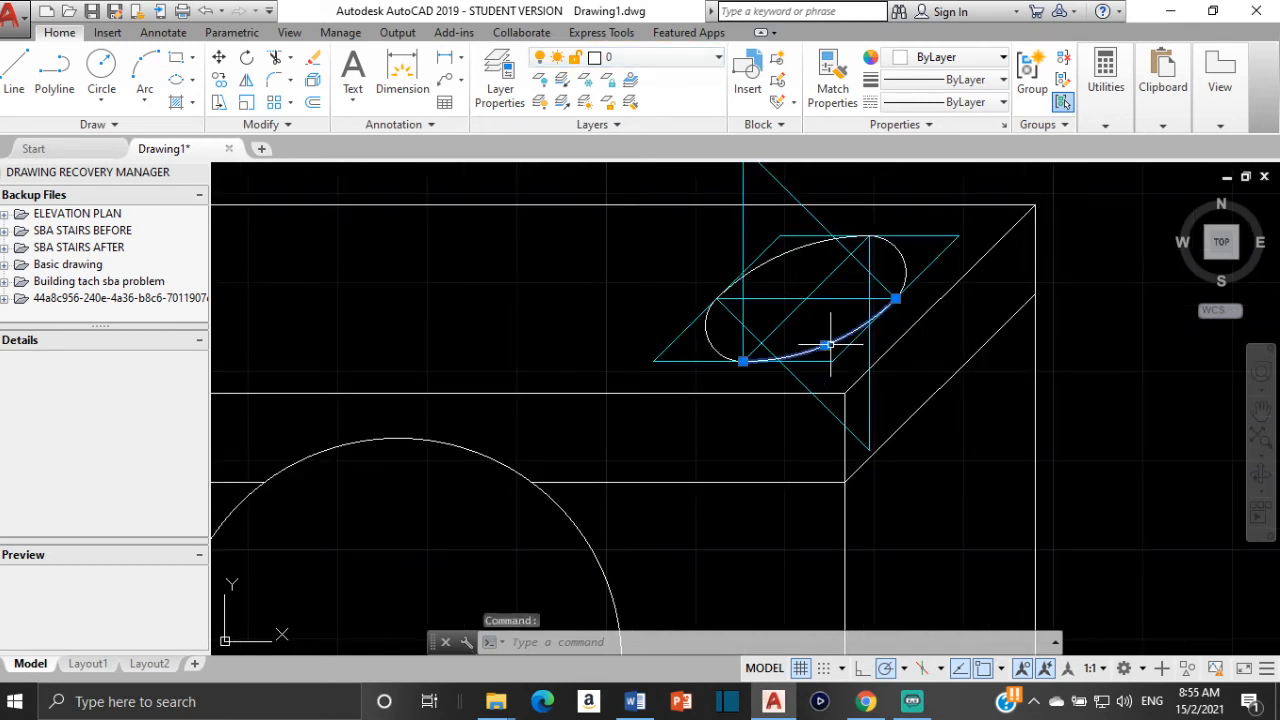
pyautogui.click(793, 254)
pyautogui.click(696, 327)
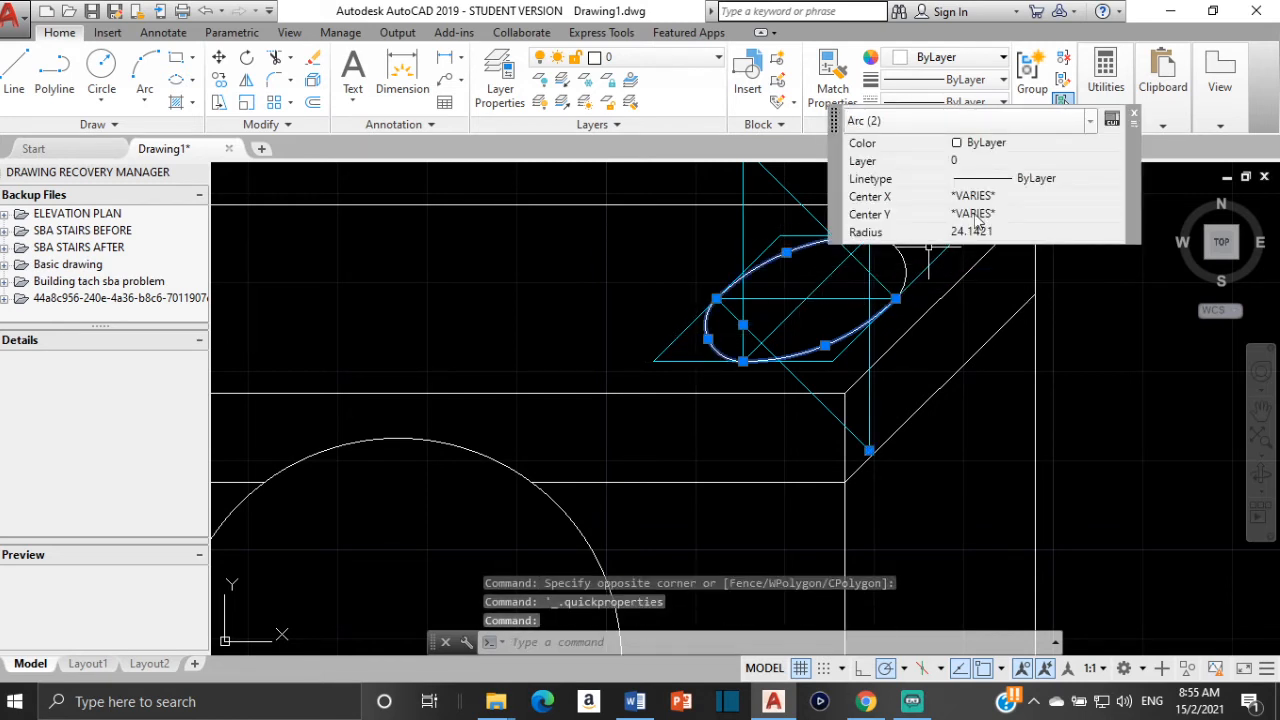
pyautogui.click(1218, 80)
pyautogui.click(1150, 100)
pyautogui.click(1137, 115)
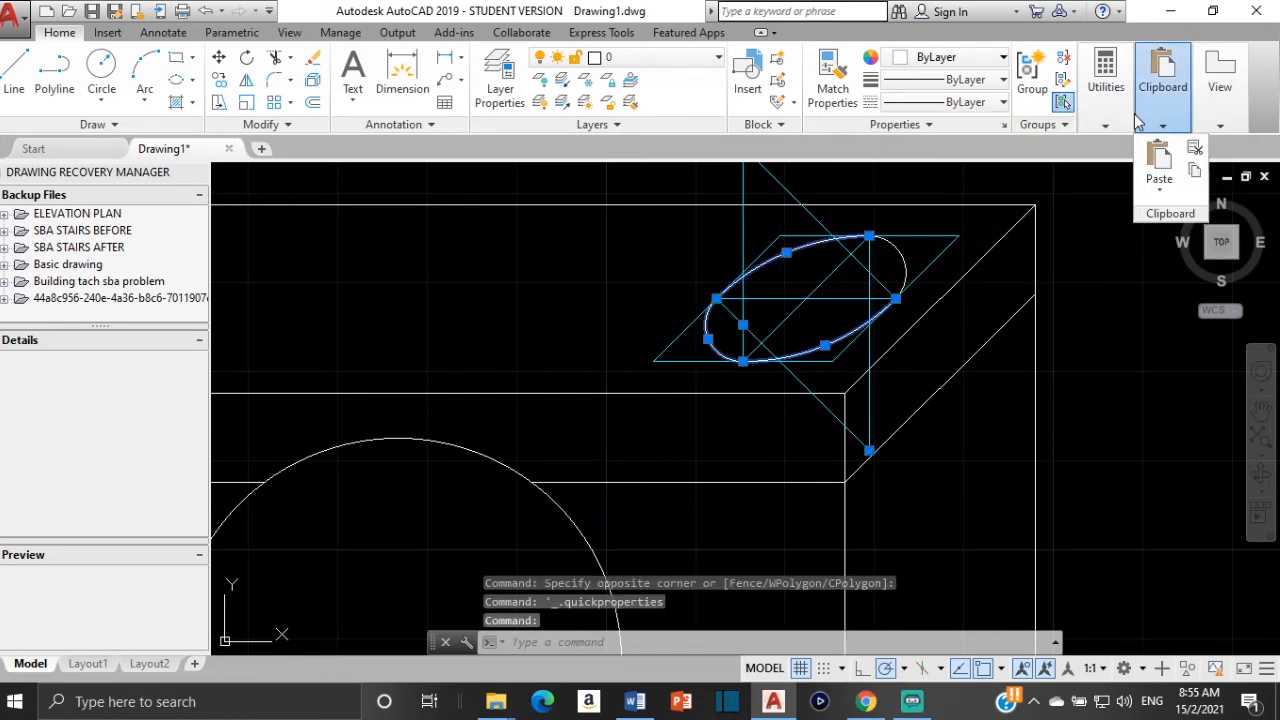
pyautogui.click(900, 255)
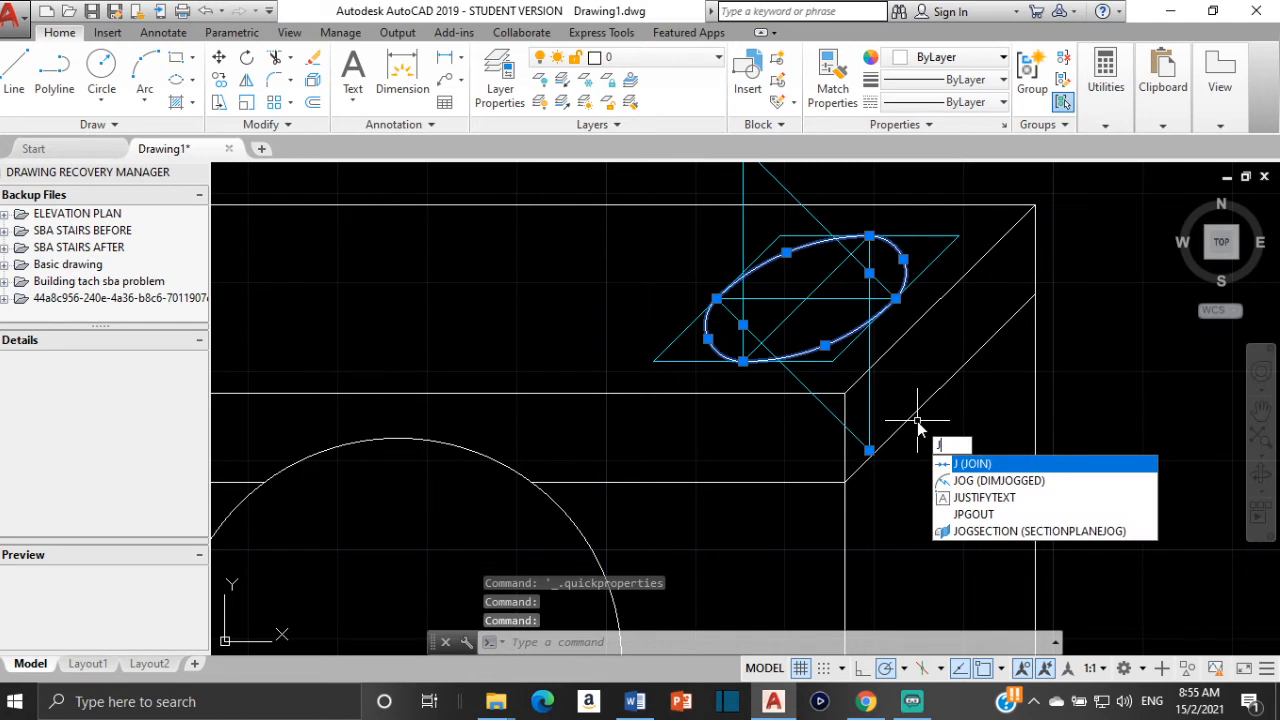
pyautogui.press('Return')
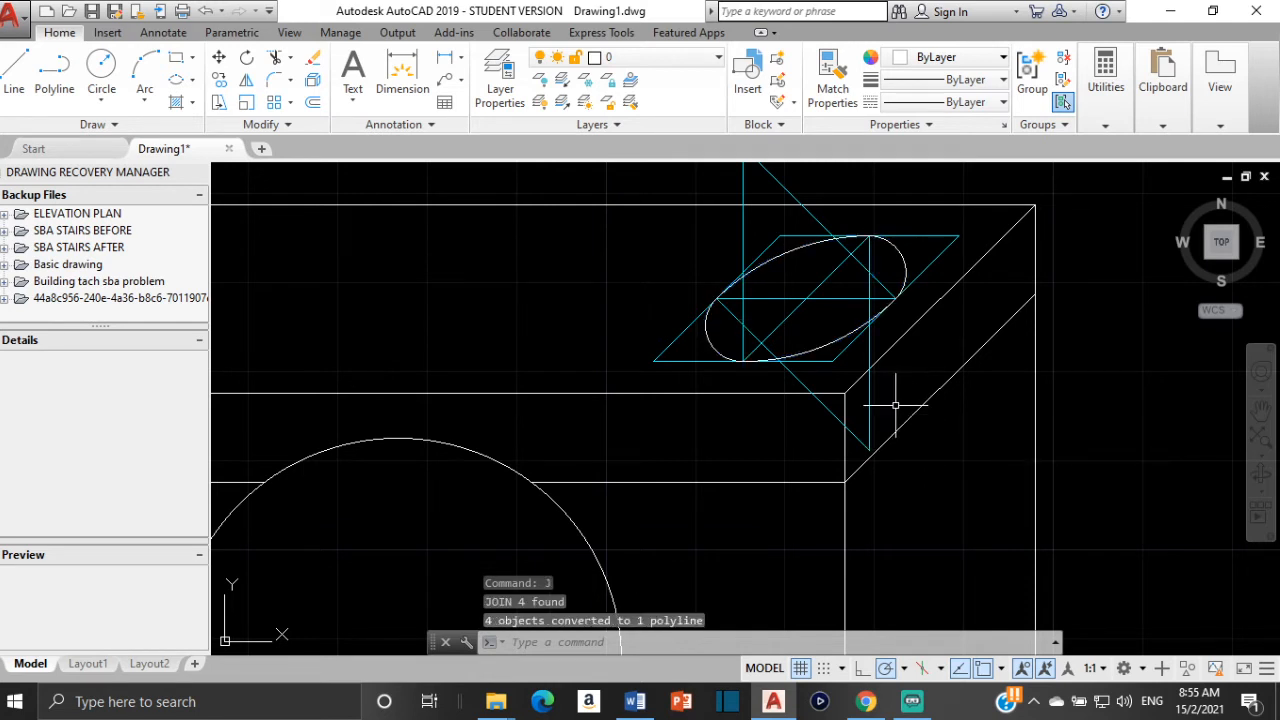
pyautogui.click(816, 352)
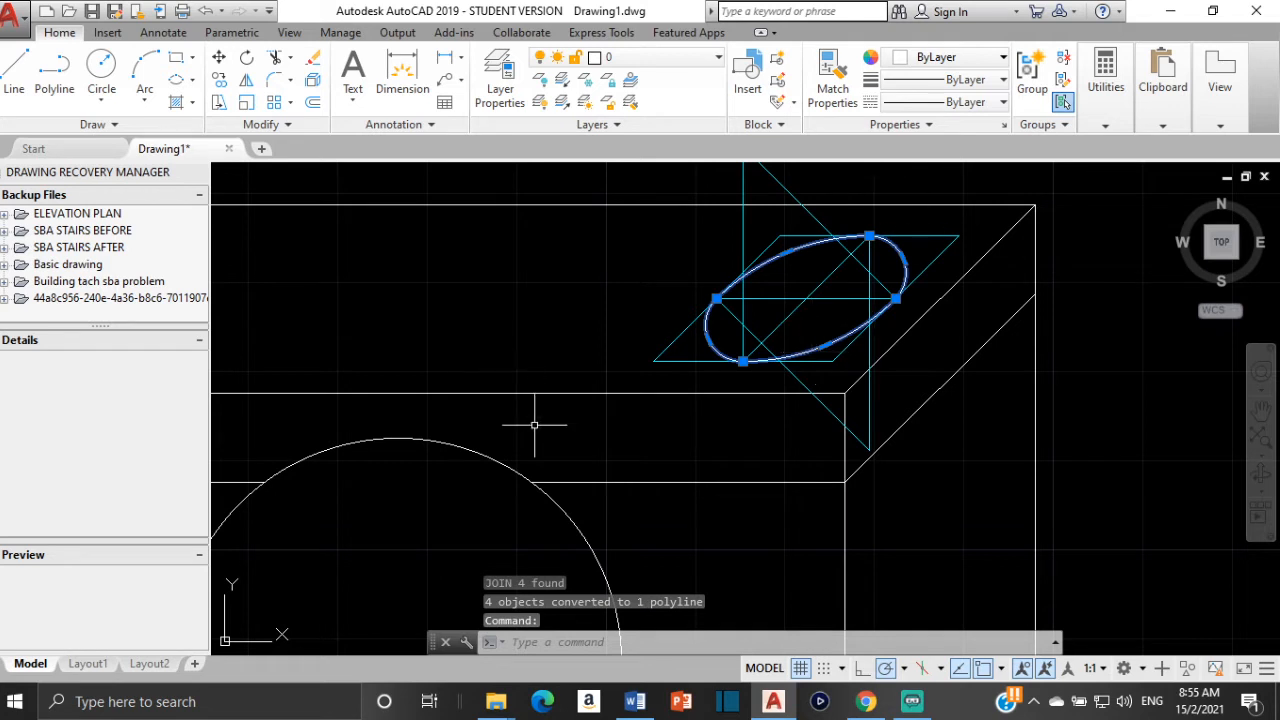
pyautogui.press('Escape')
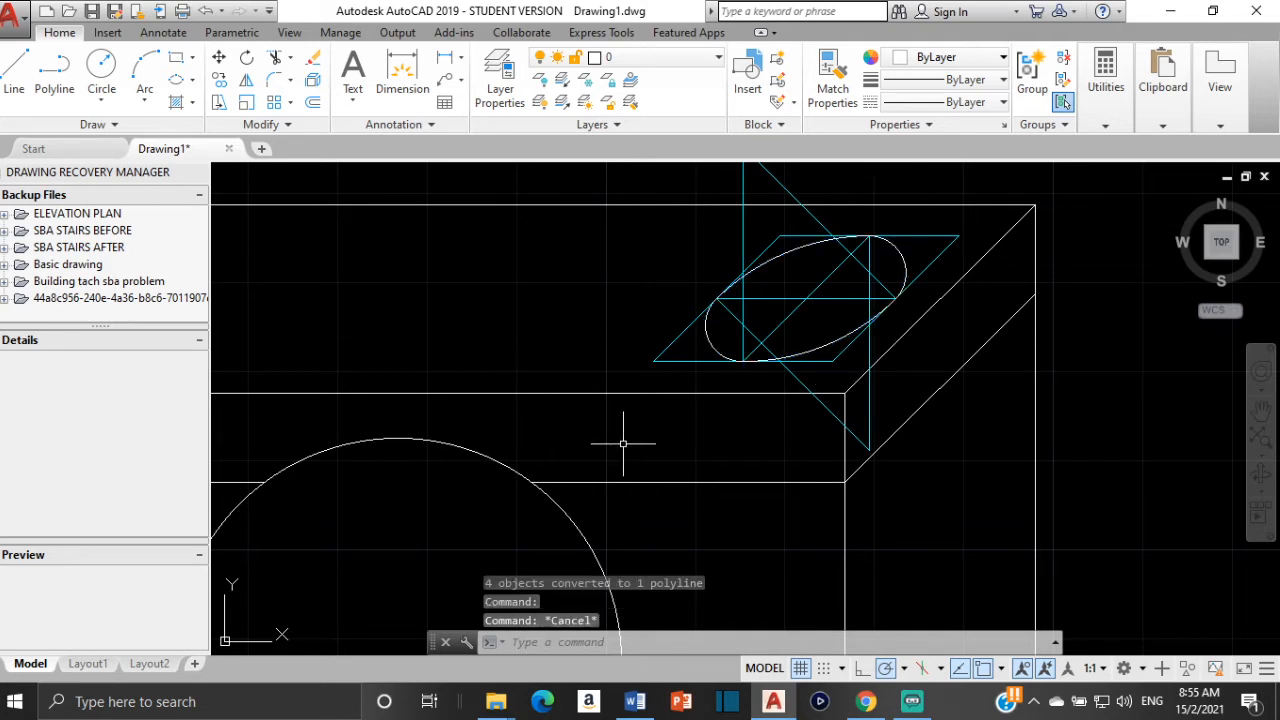
pyautogui.click(825, 357)
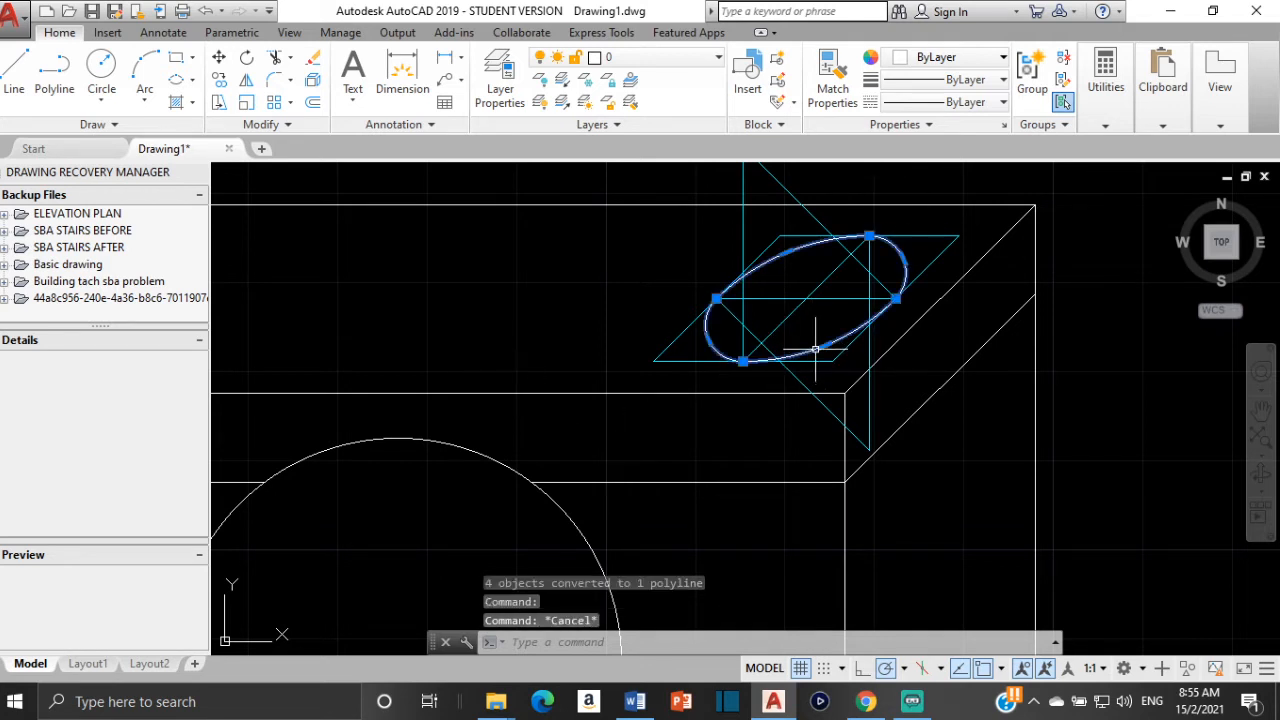
# Copy the oval on the camera's top face 5 units straight up, using its centre as base point
pyautogui.click(15, 70)
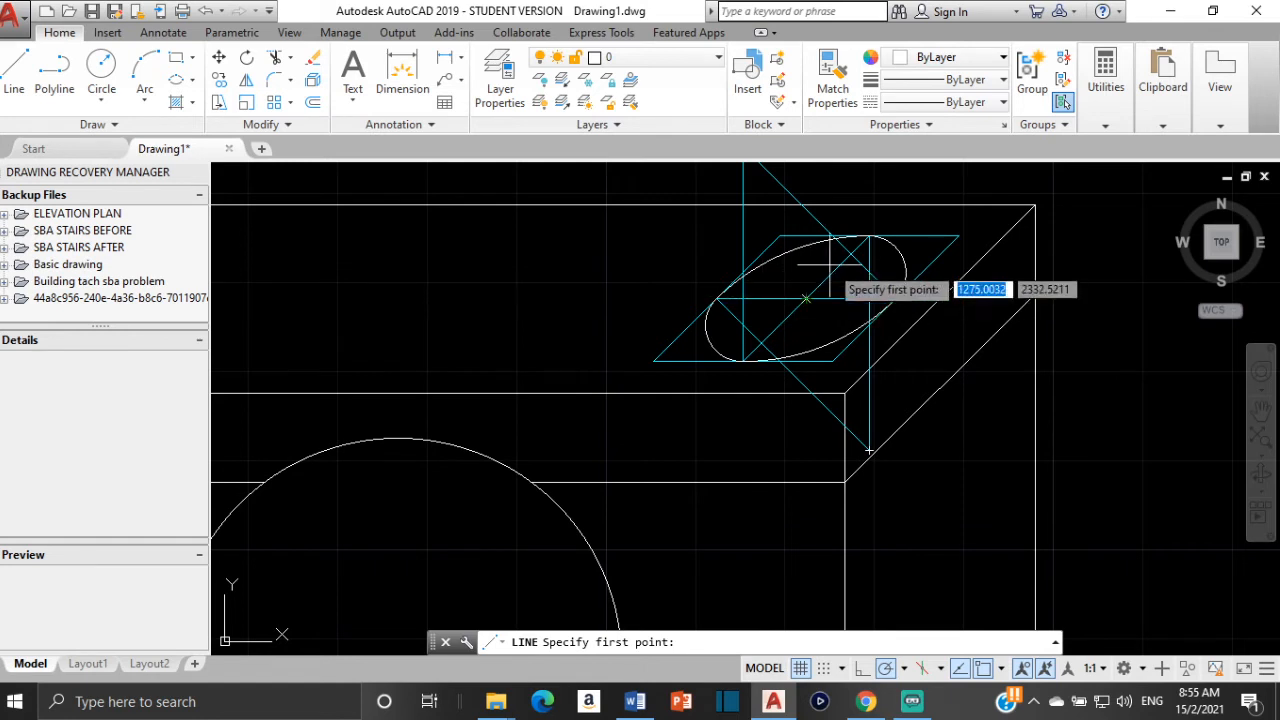
pyautogui.press('Escape')
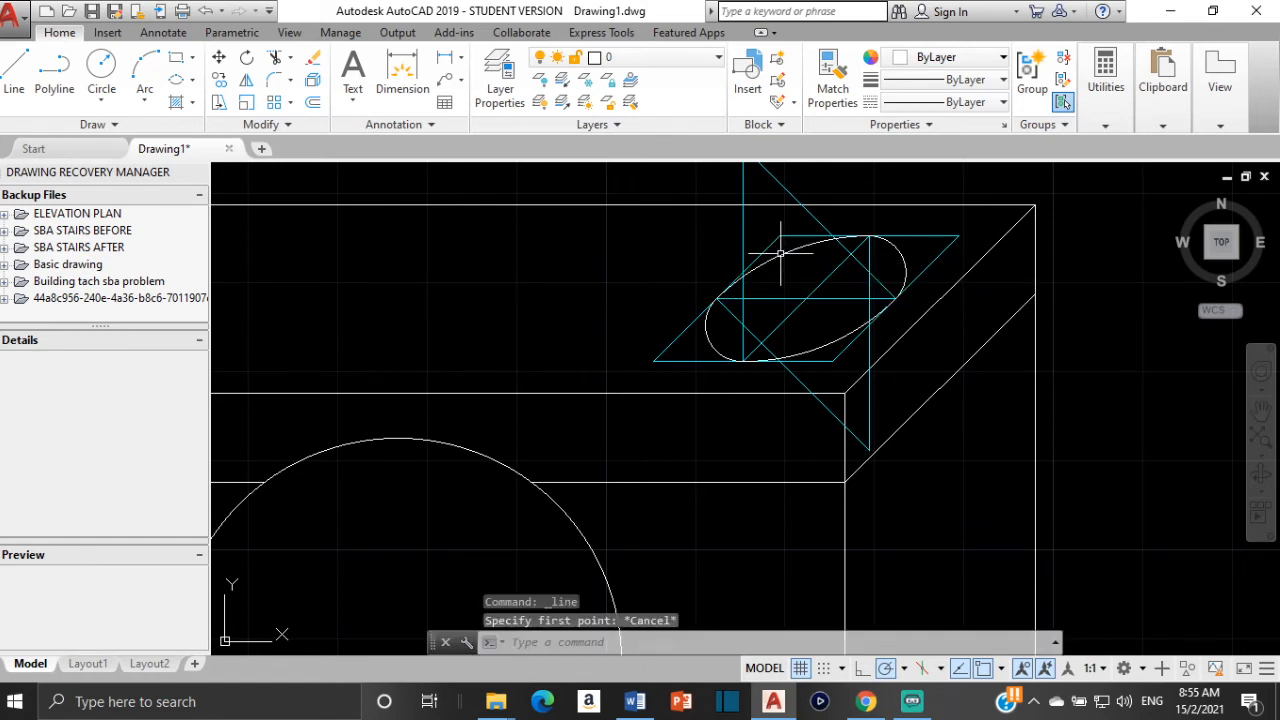
pyautogui.click(780, 254)
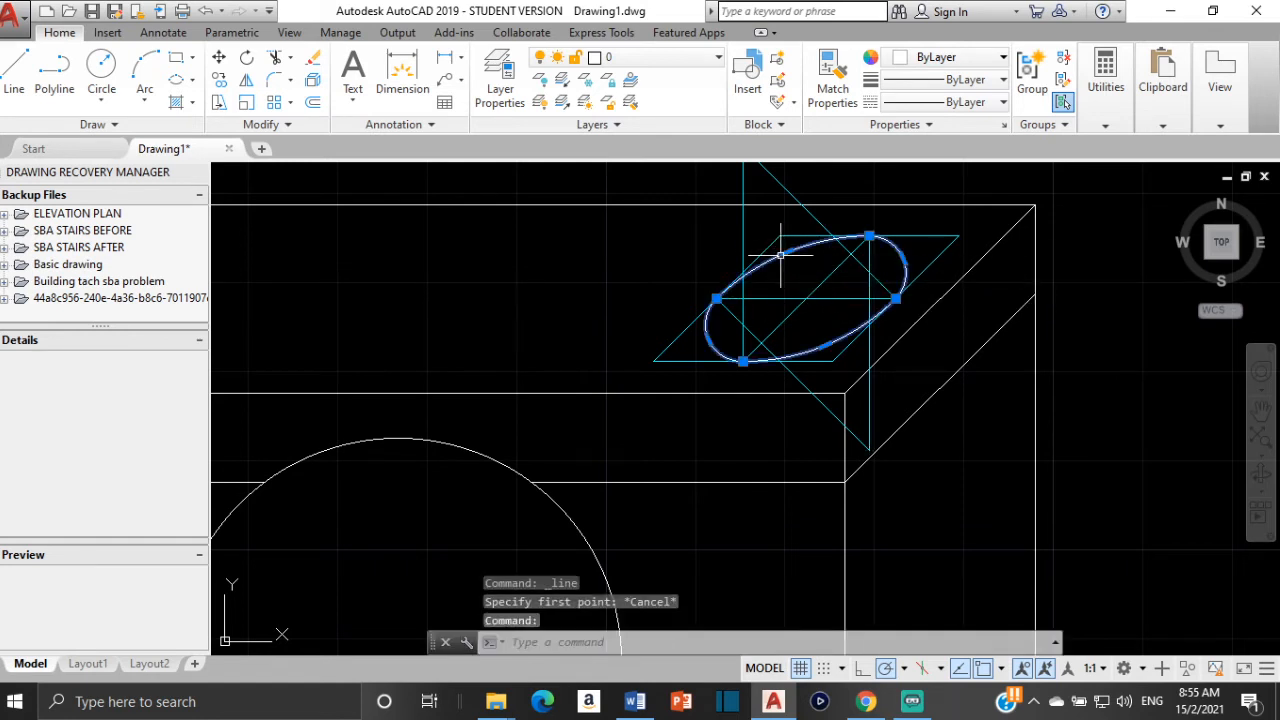
pyautogui.click(218, 80)
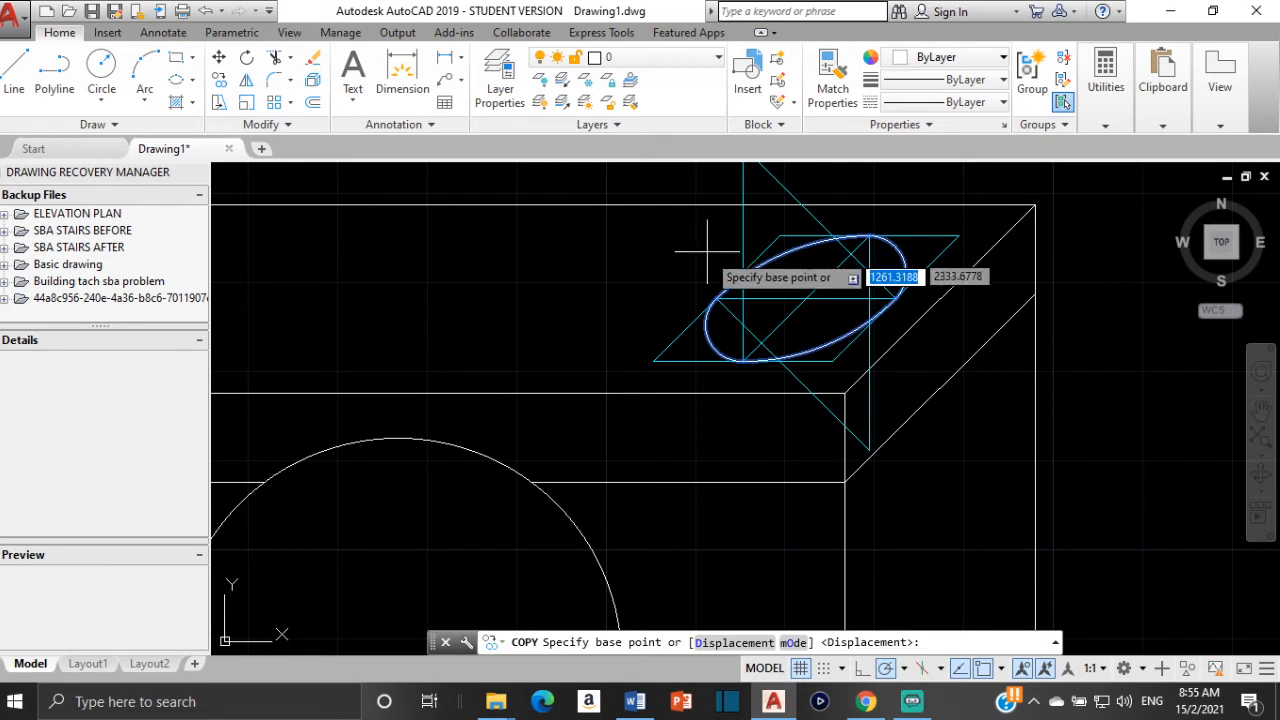
pyautogui.click(806, 298)
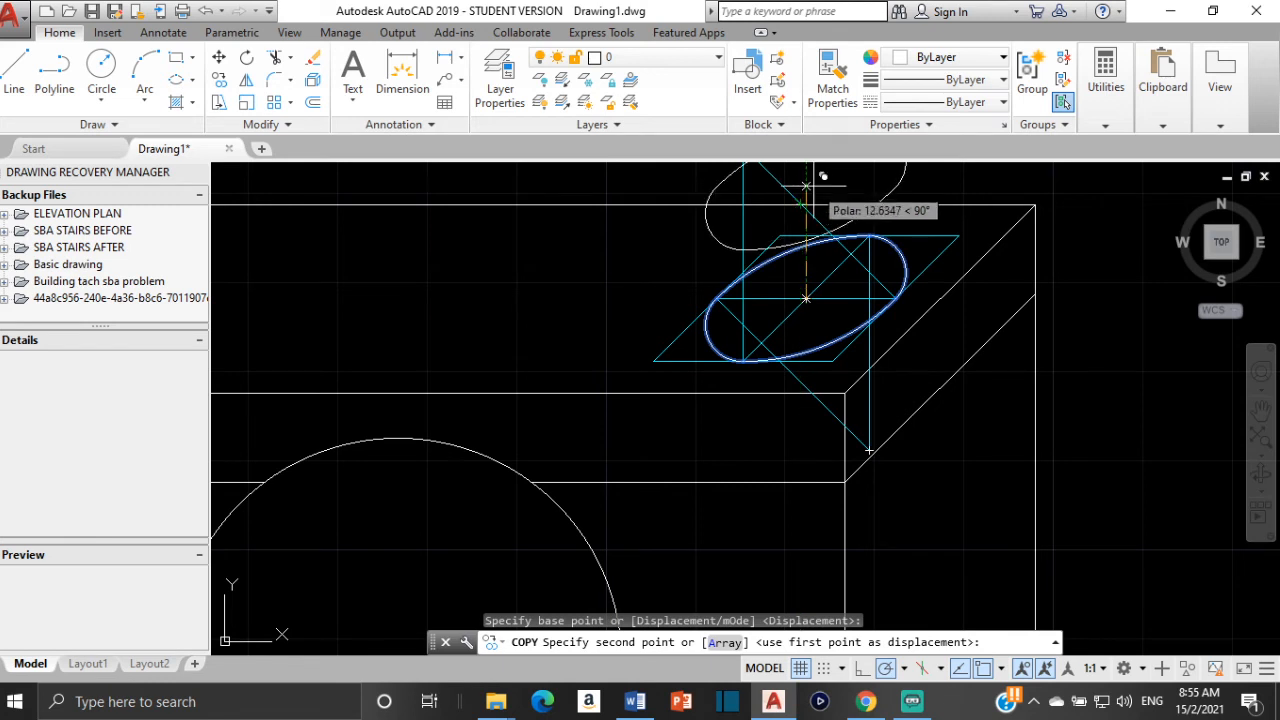
pyautogui.write('5')
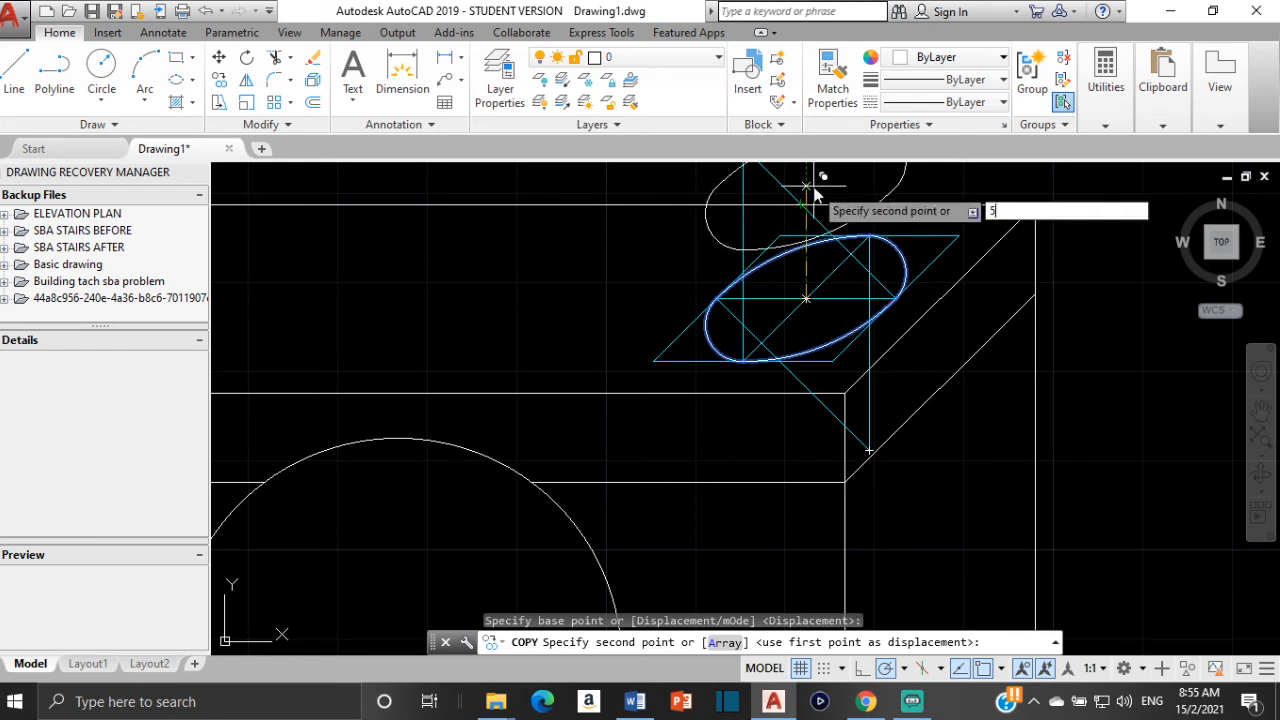
pyautogui.press('Return')
pyautogui.press('Escape')
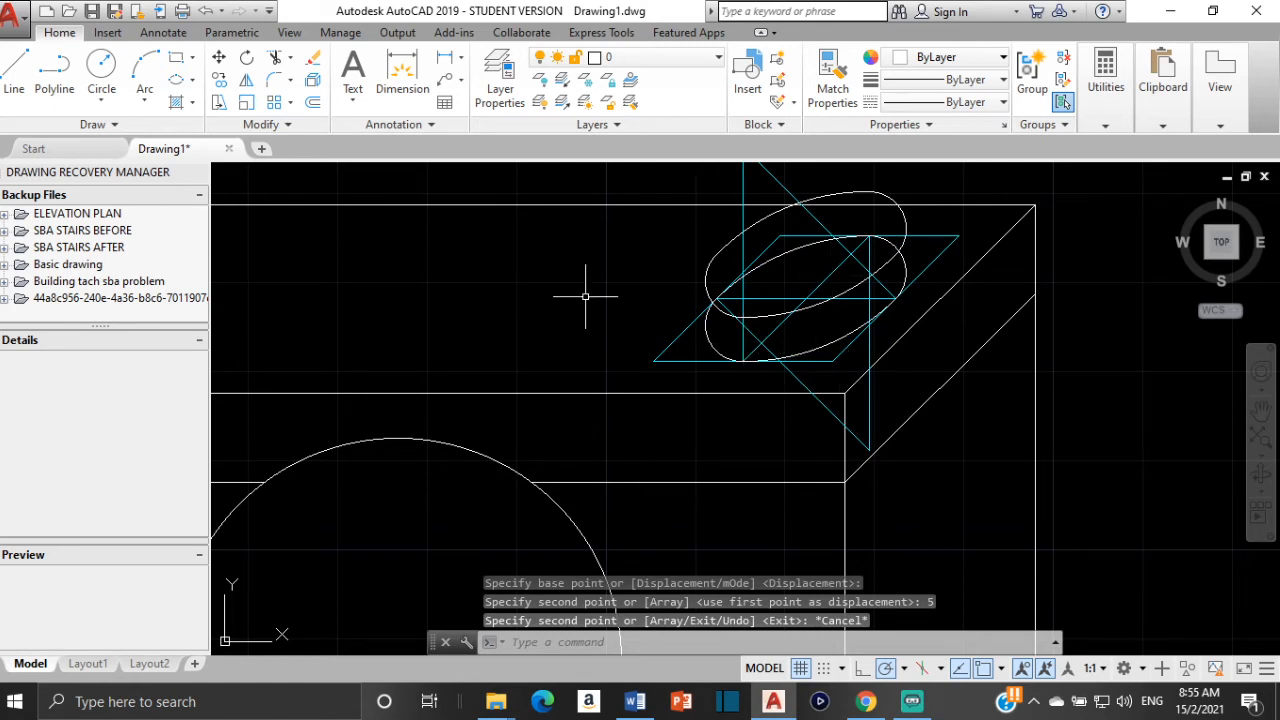
# Draw a vertical line joining the left quadrants of the upper and lower ovals
pyautogui.click(1001, 669)
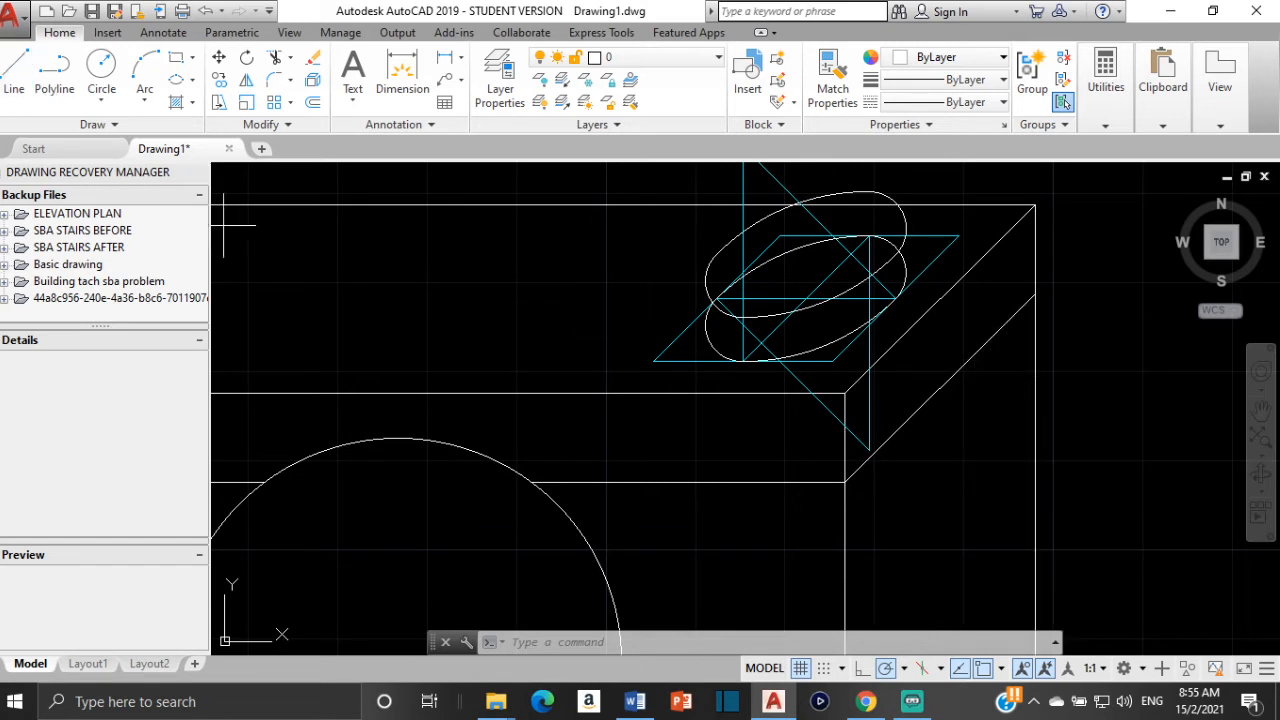
pyautogui.write('l')
pyautogui.press('Return')
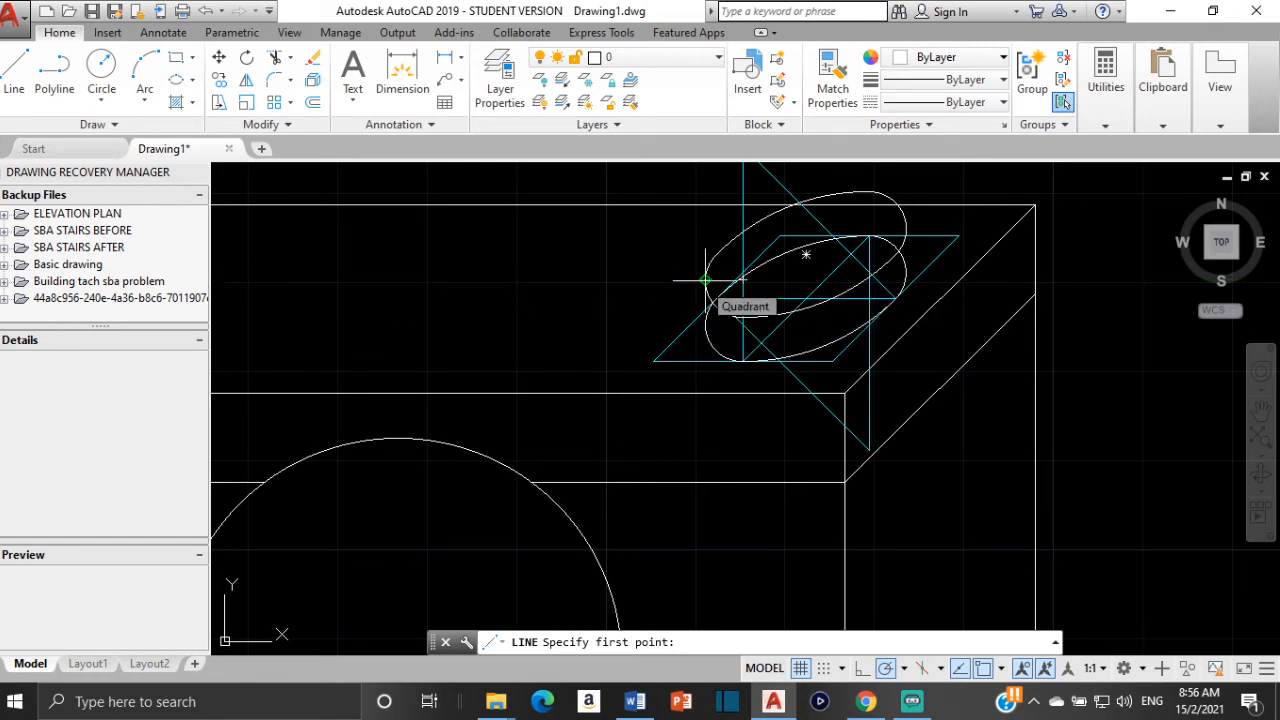
pyautogui.click(705, 280)
pyautogui.write('5')
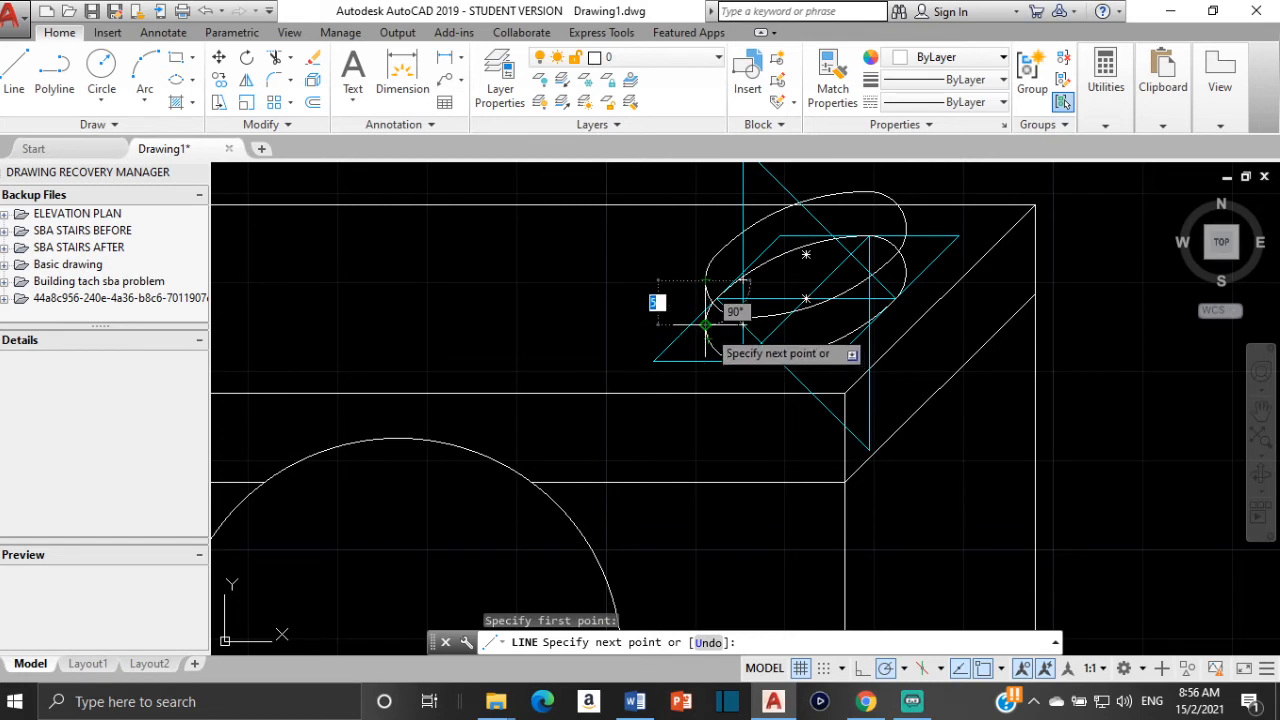
pyautogui.press('Return')
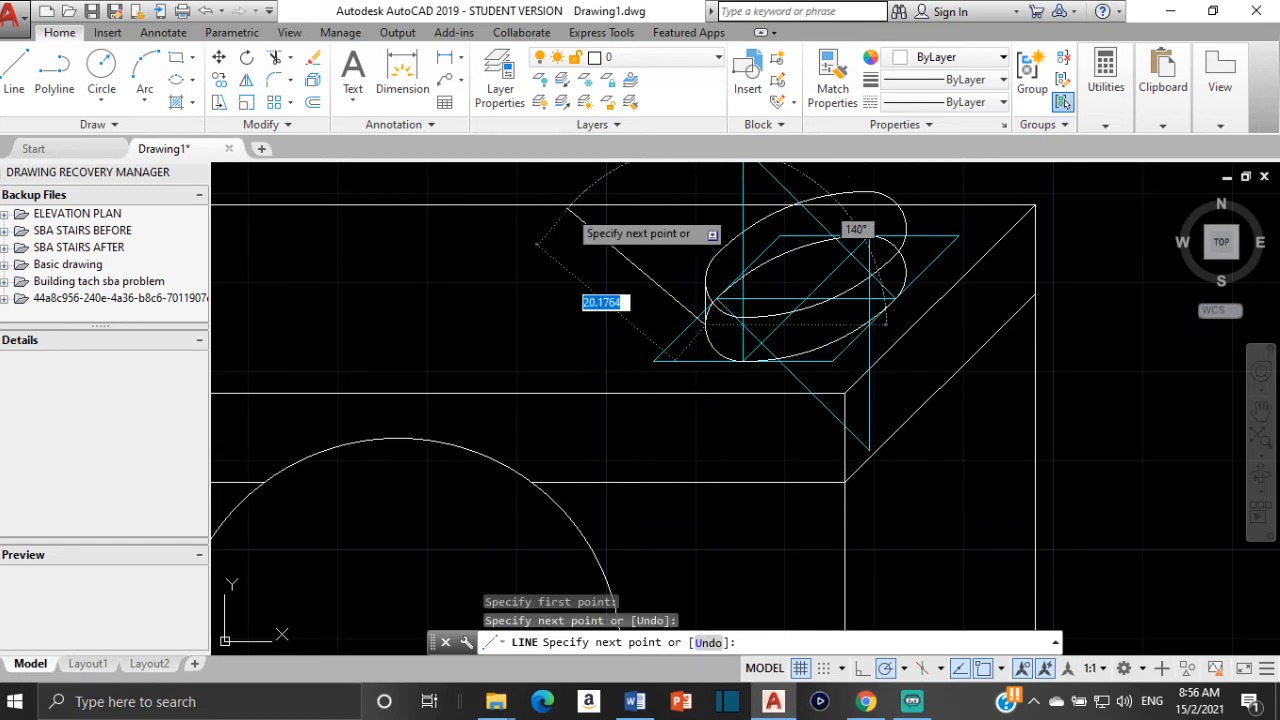
pyautogui.press('Return')
# Draw a vertical line joining the right quadrants of the upper and lower ovals
pyautogui.press('Return')
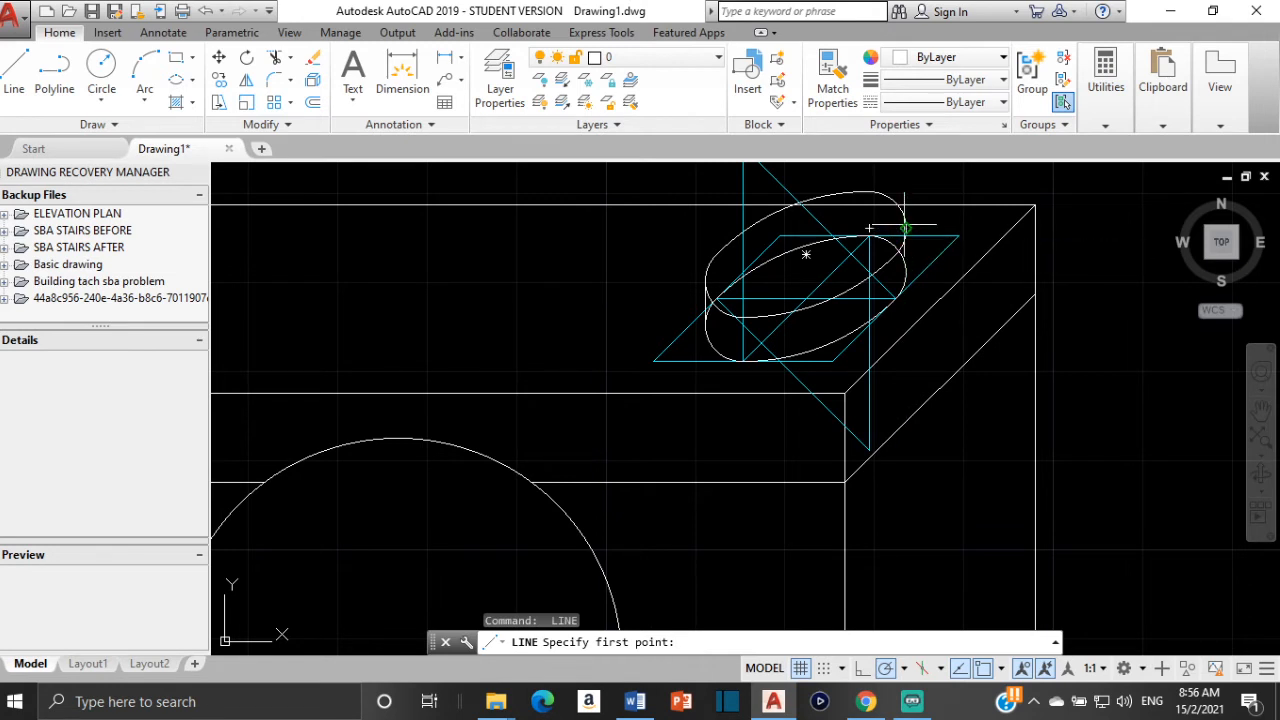
pyautogui.click(905, 229)
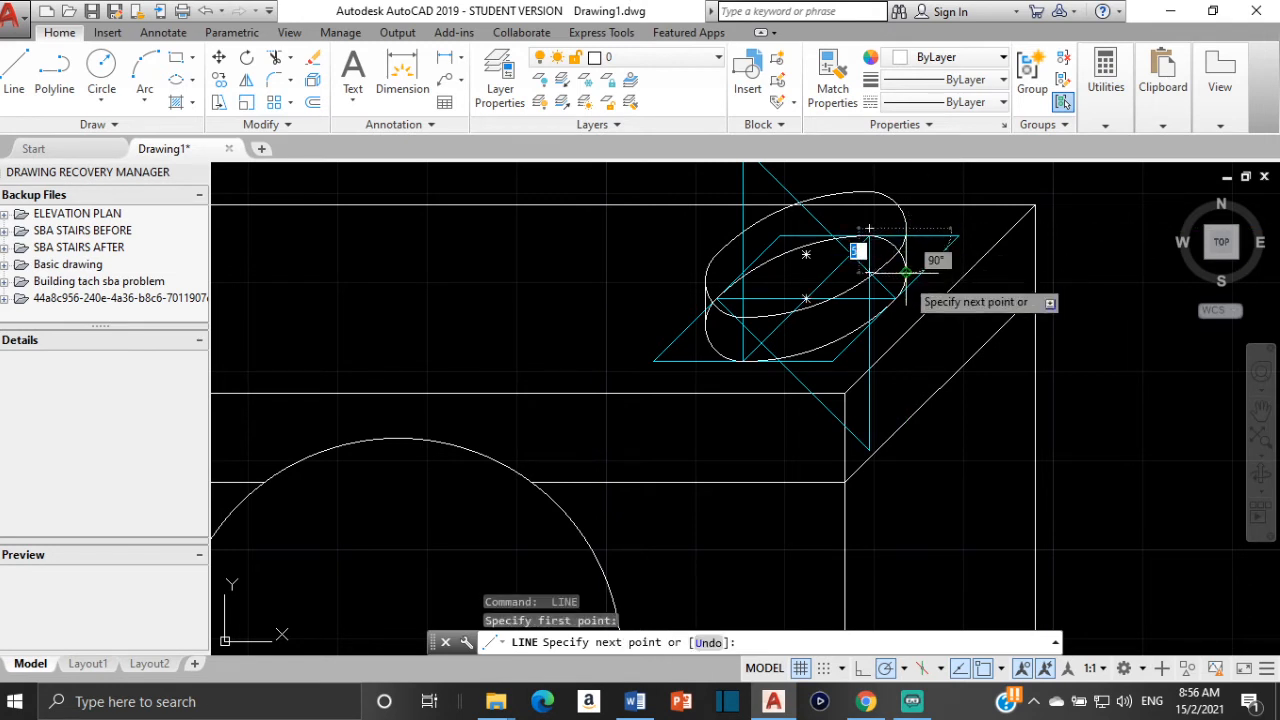
pyautogui.click(906, 272)
pyautogui.press('Return')
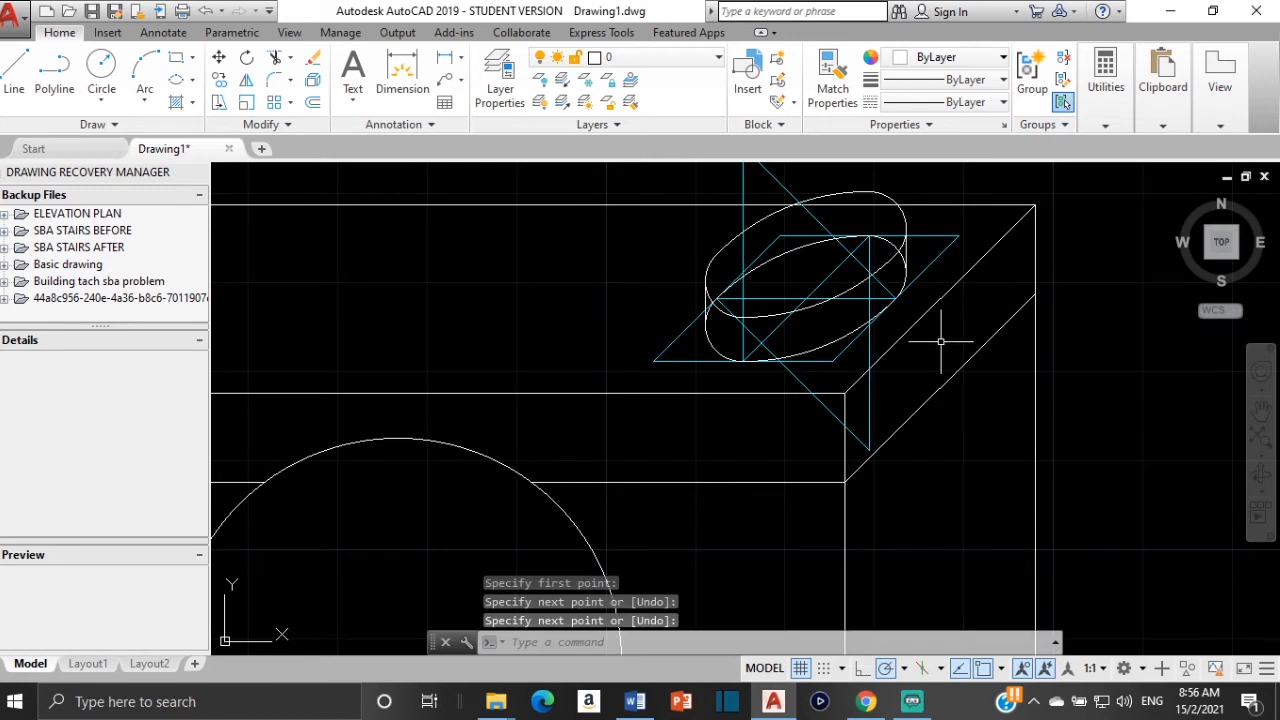
# Freeze the Construction layer to hide the construction lines around the button
pyautogui.click(690, 66)
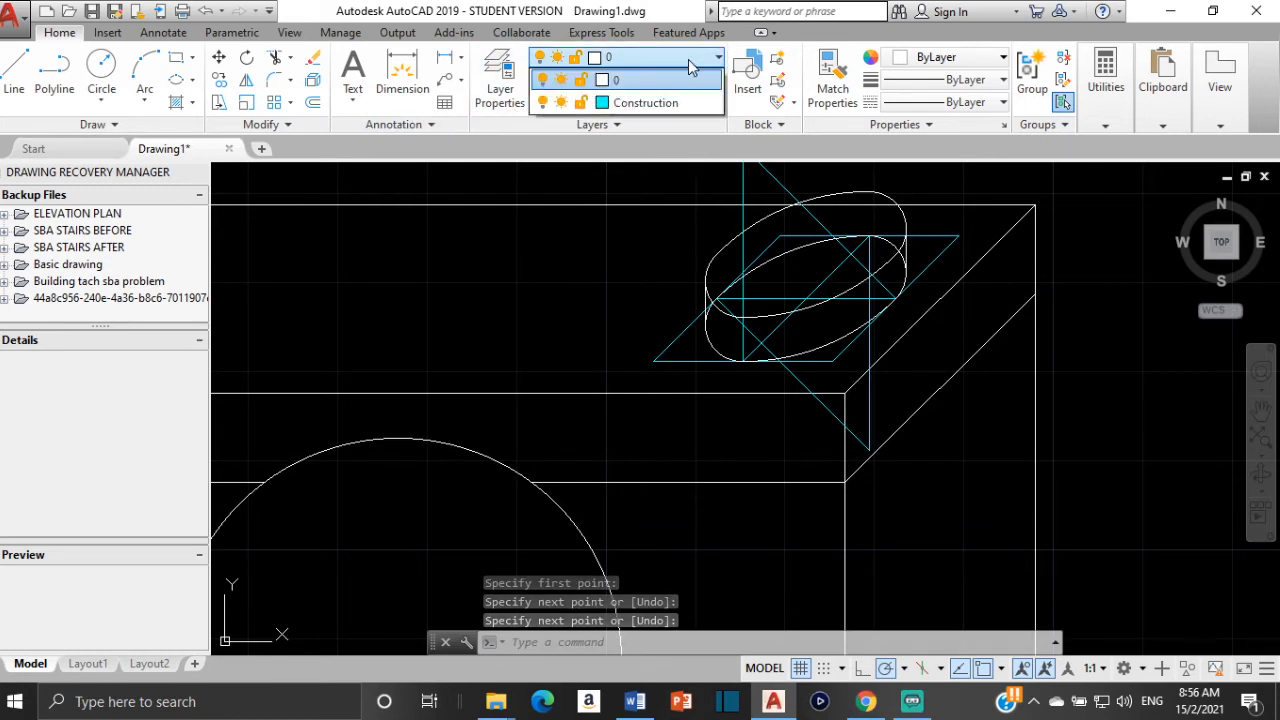
pyautogui.click(561, 103)
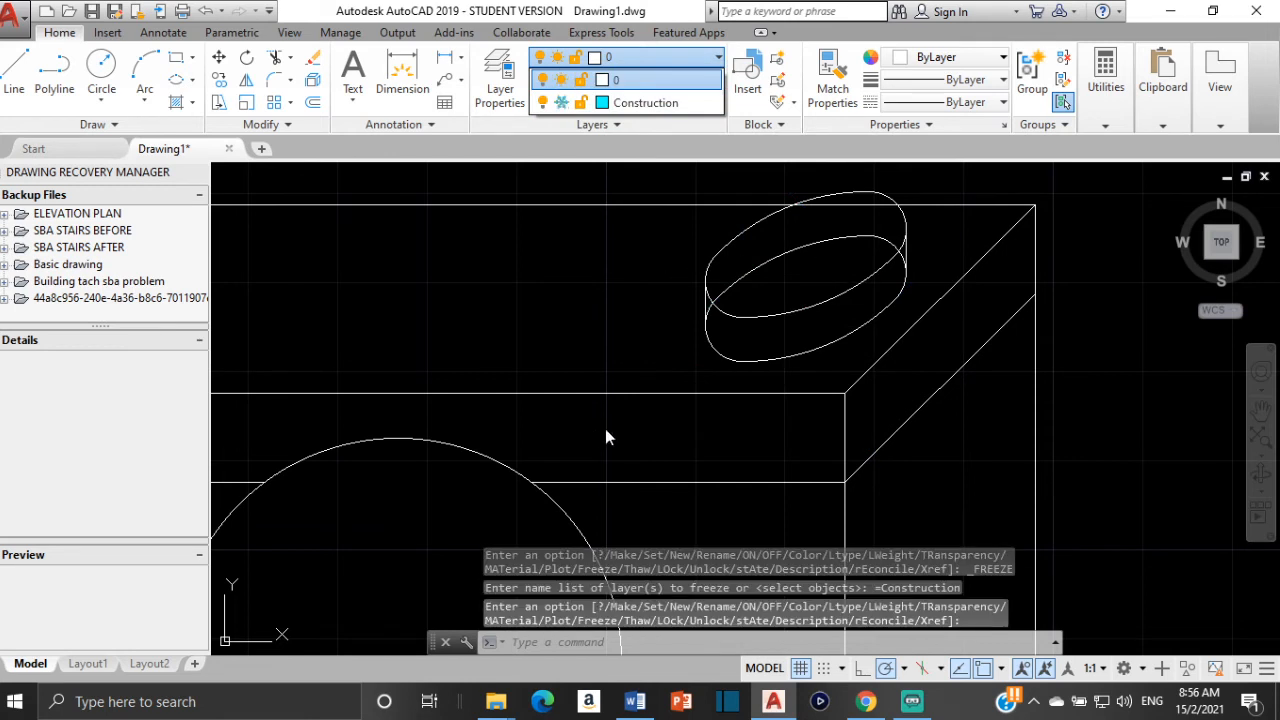
pyautogui.click(586, 452)
# Trim the hidden parts of the button's lower oval and the camera's back edge where it crosses the button
pyautogui.scroll(-2, 1014, 363)
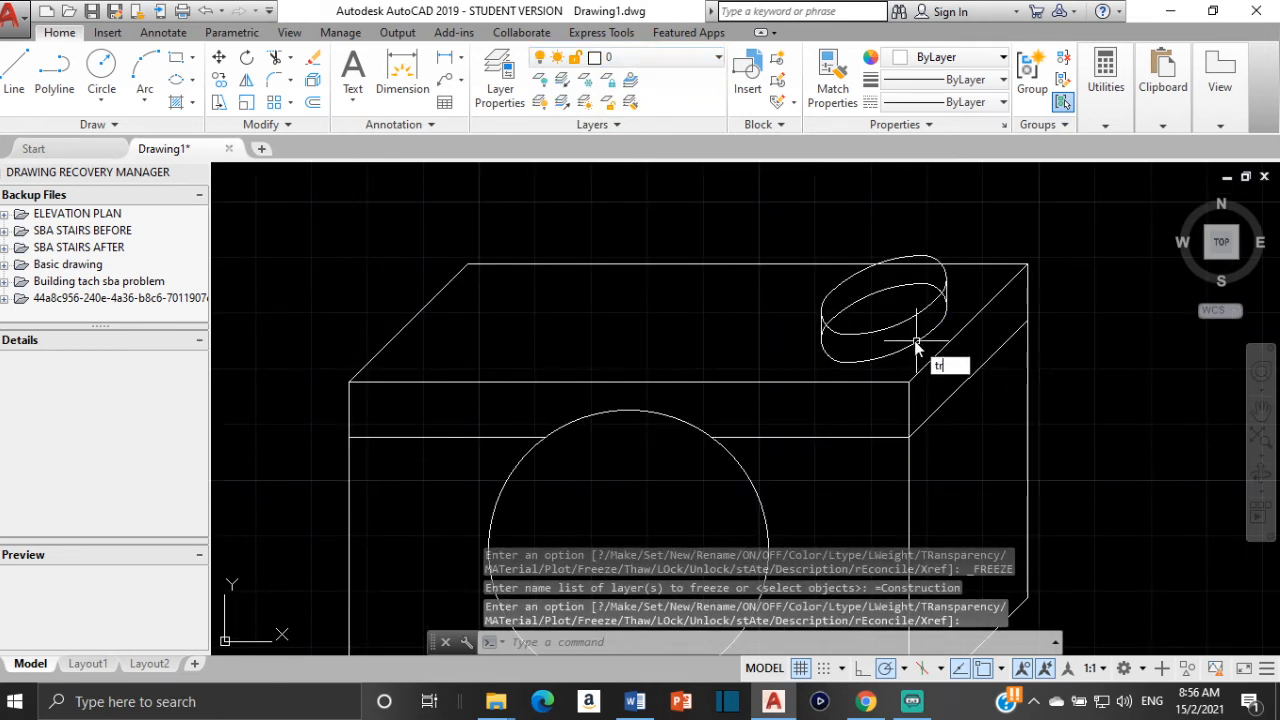
pyautogui.write('tr')
pyautogui.press('Return')
pyautogui.press('Return')
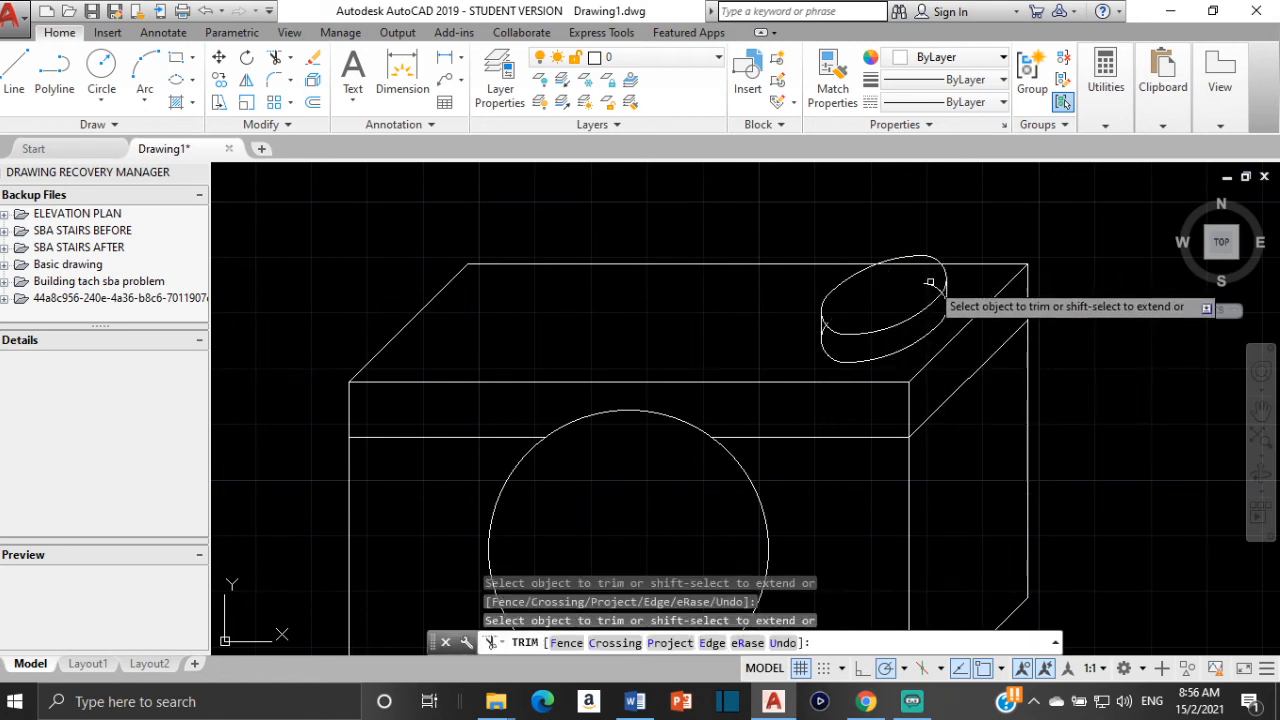
pyautogui.scroll(4, 930, 285)
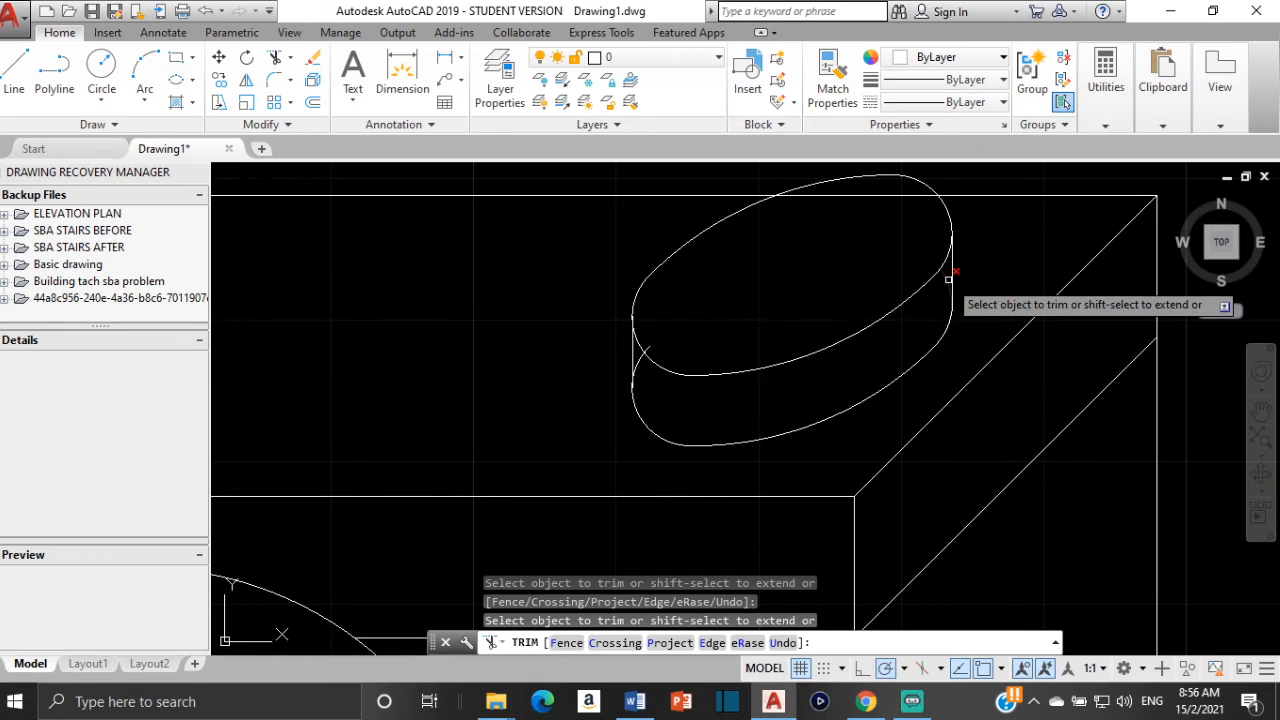
pyautogui.scroll(2, 640, 348)
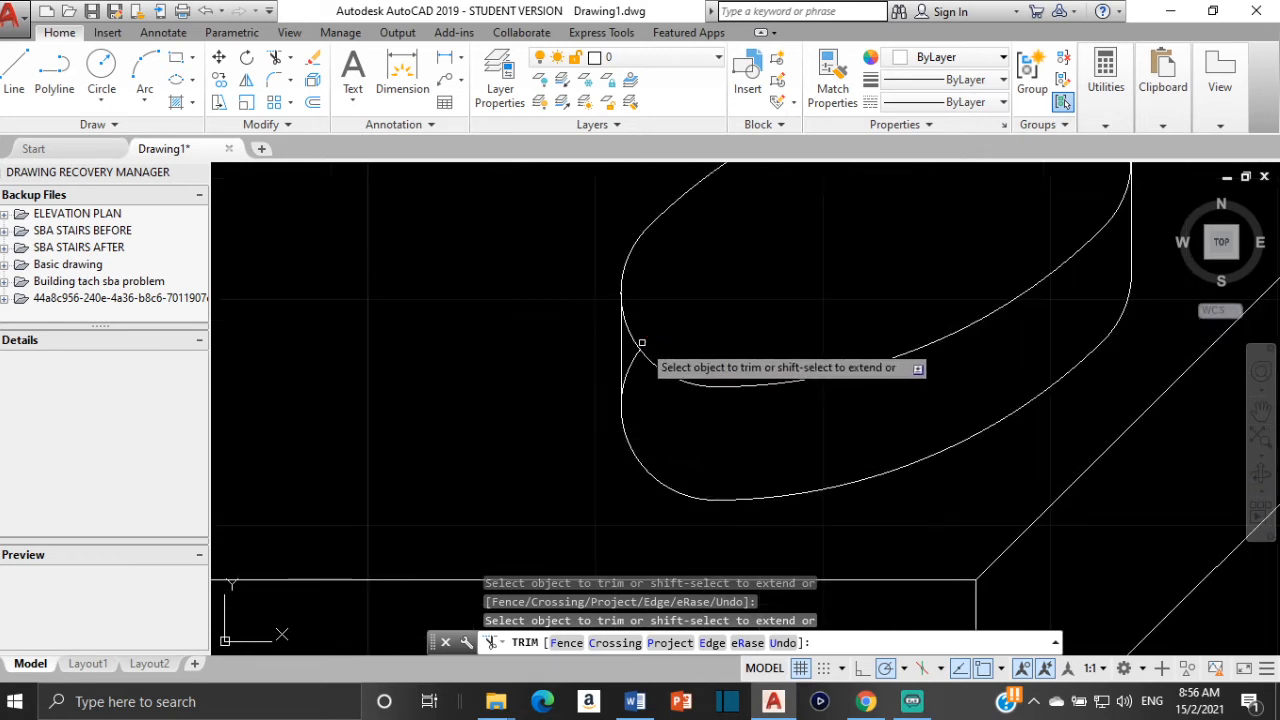
pyautogui.moveTo(743, 277); pyautogui.dragTo(623, 466, button='middle')
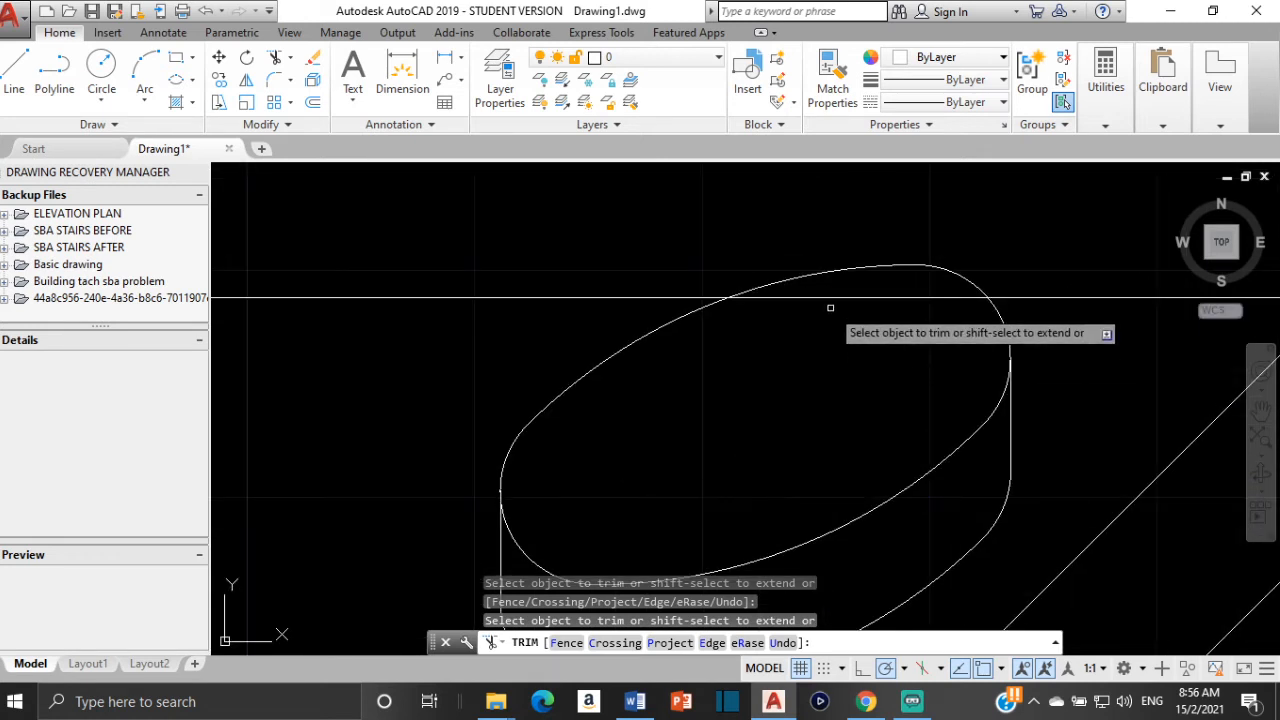
pyautogui.scroll(-4, 825, 293)
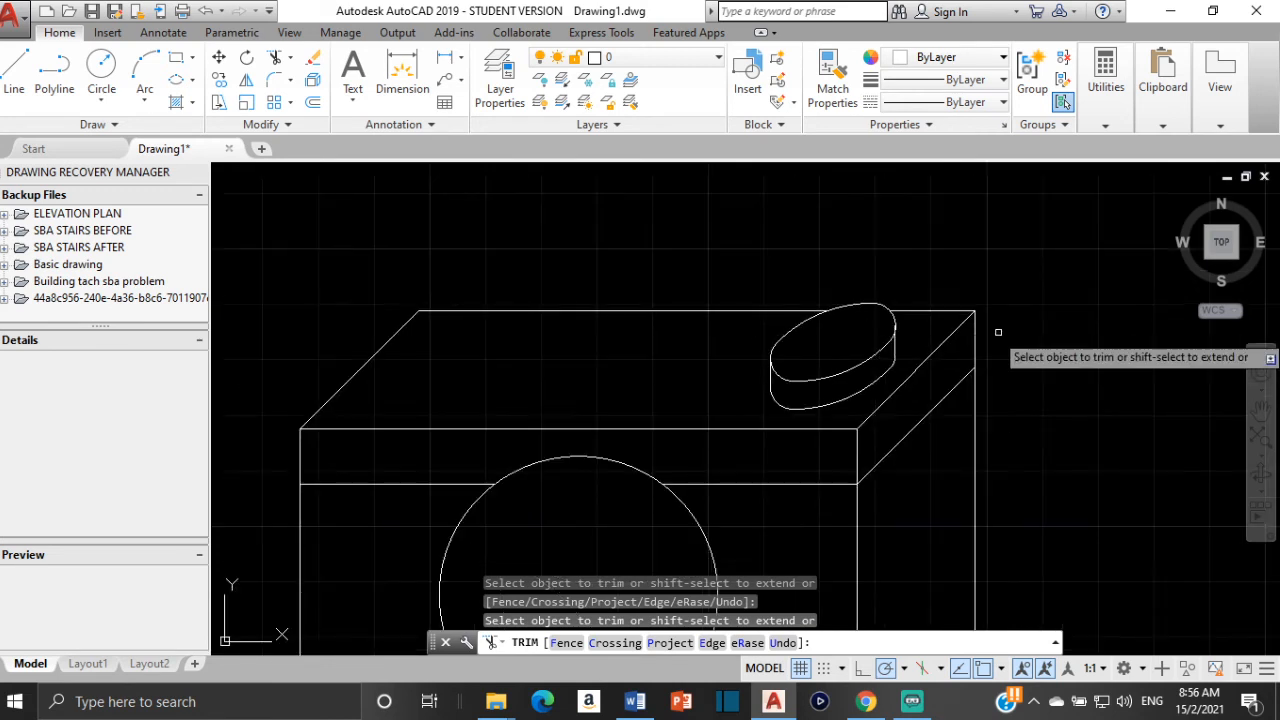
pyautogui.scroll(-2, 998, 332)
pyautogui.press('Escape')
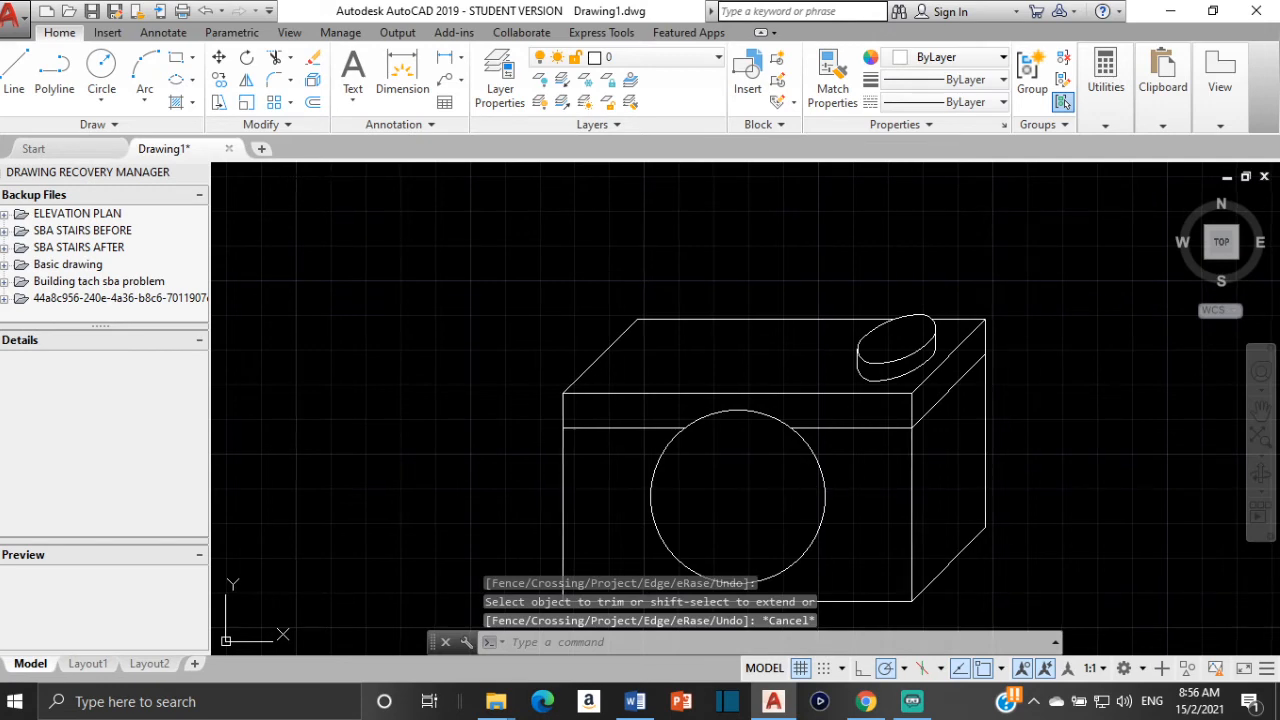
# Check the raised block's dimensions on the camera's top in the Word reference drawing and return to AutoCAD
pyautogui.moveTo(804, 490); pyautogui.dragTo(838, 402, button='middle')
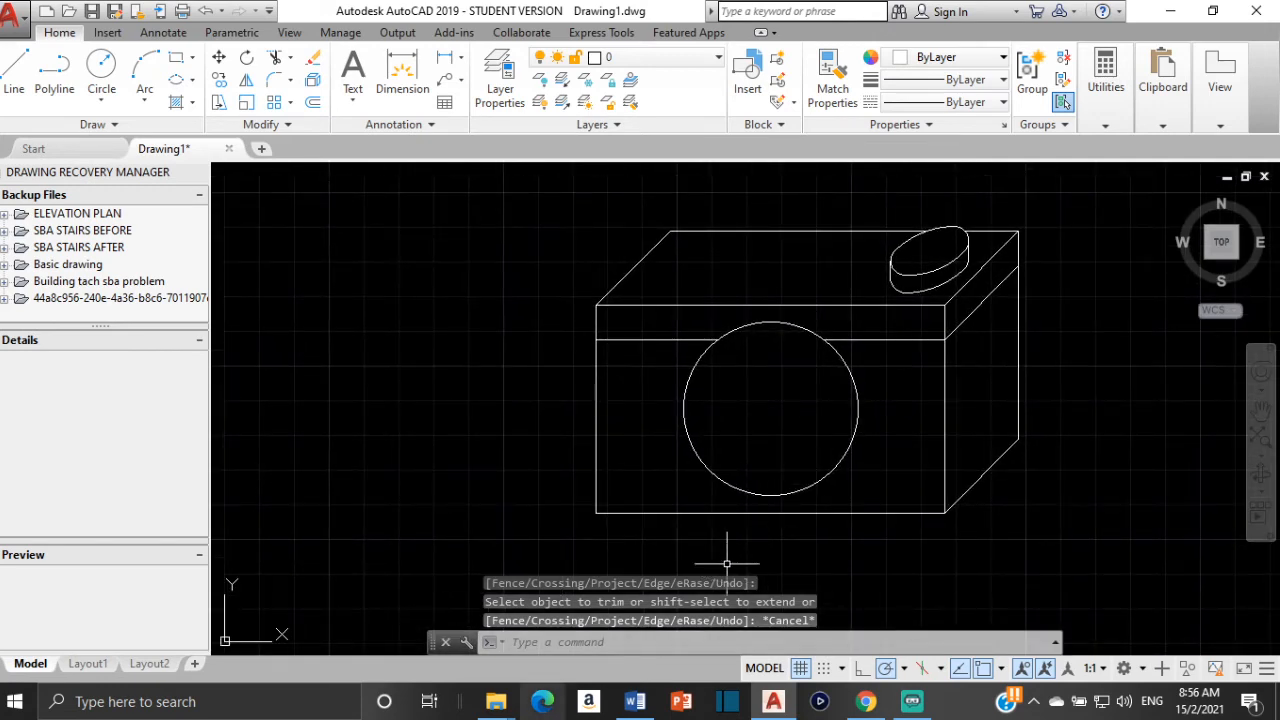
pyautogui.moveTo(472, 706)
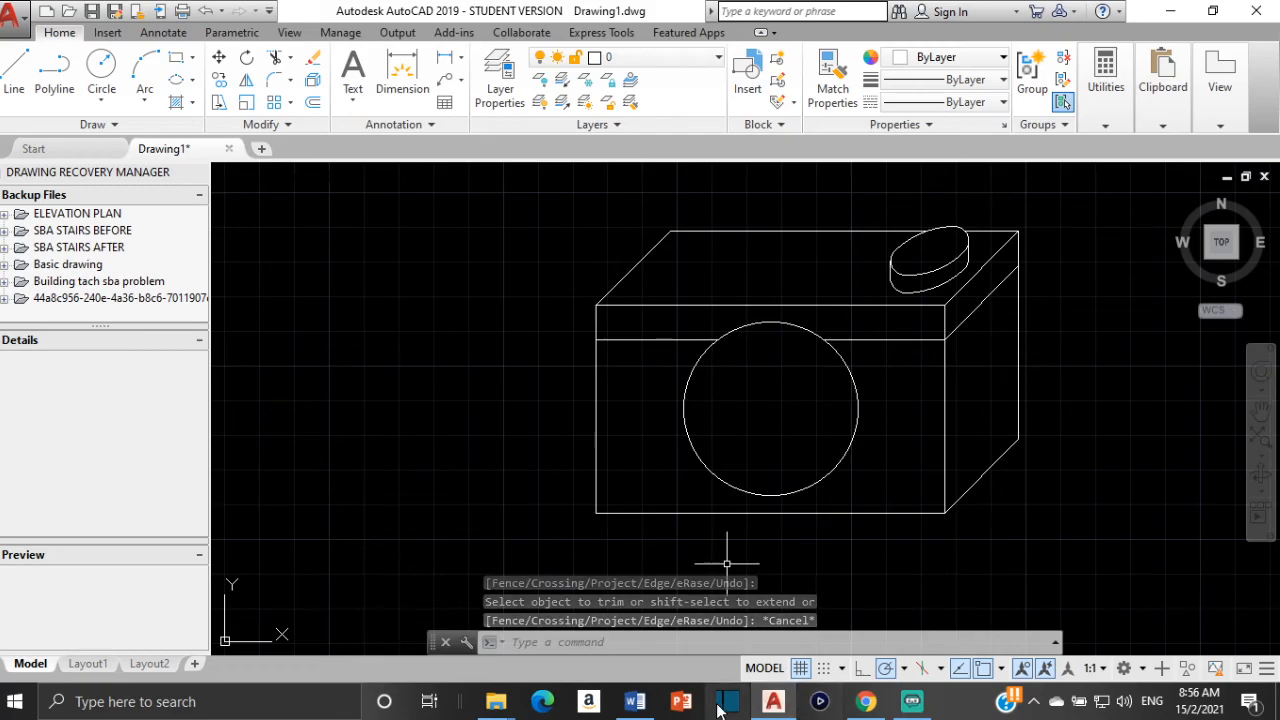
pyautogui.click(635, 701)
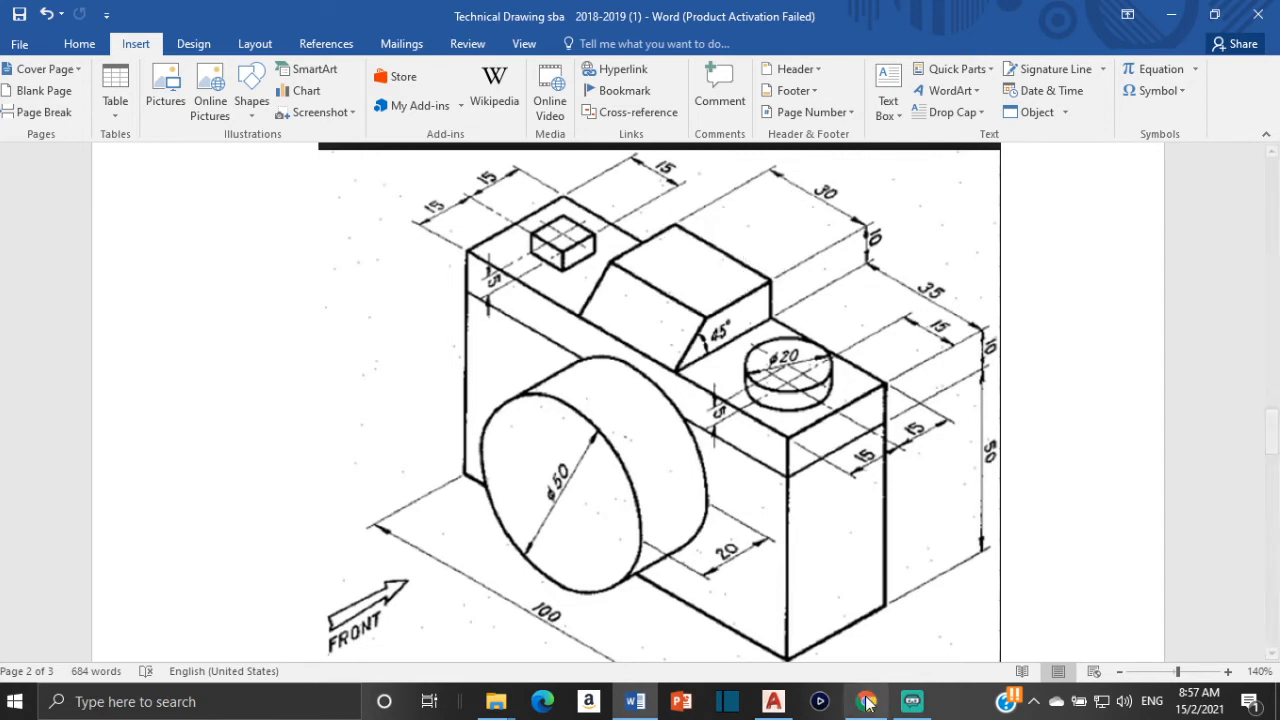
pyautogui.moveTo(764, 712)
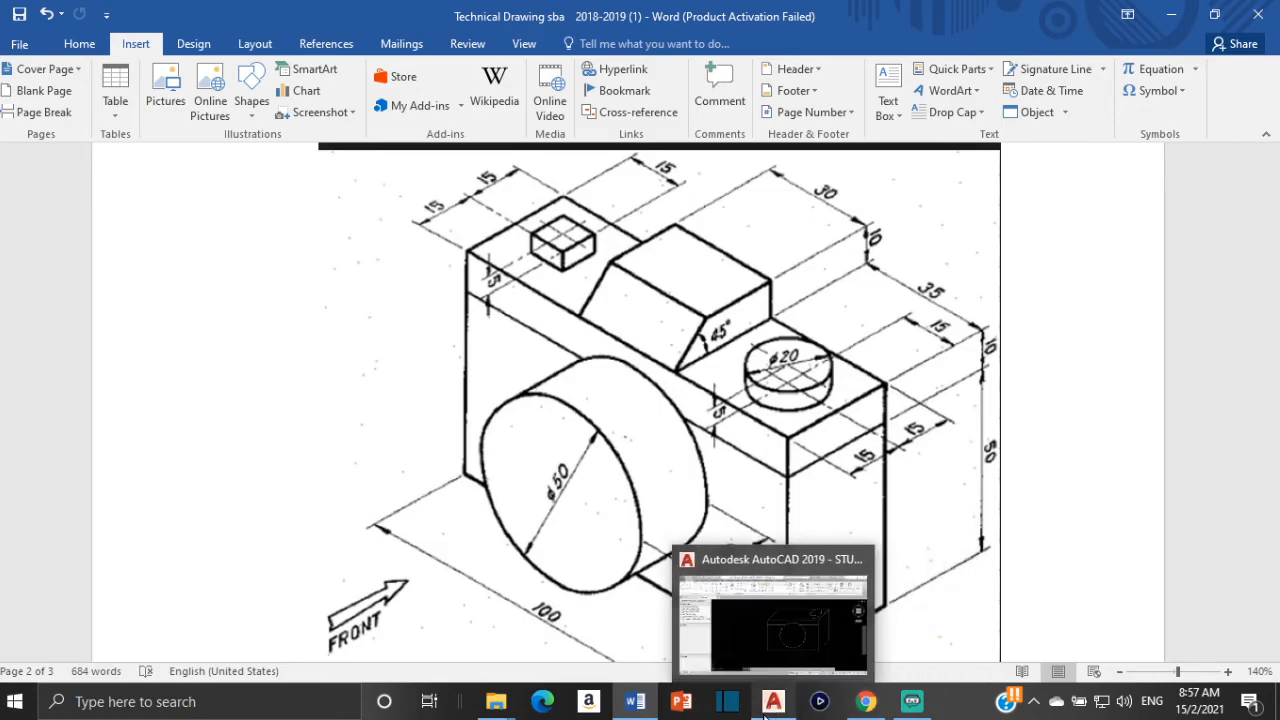
pyautogui.click(772, 636)
# Draw a line from the top face's back-right corner 35 units left along the back edge, continuing about 35.4 units at 225° past the front edge
pyautogui.click(14, 72)
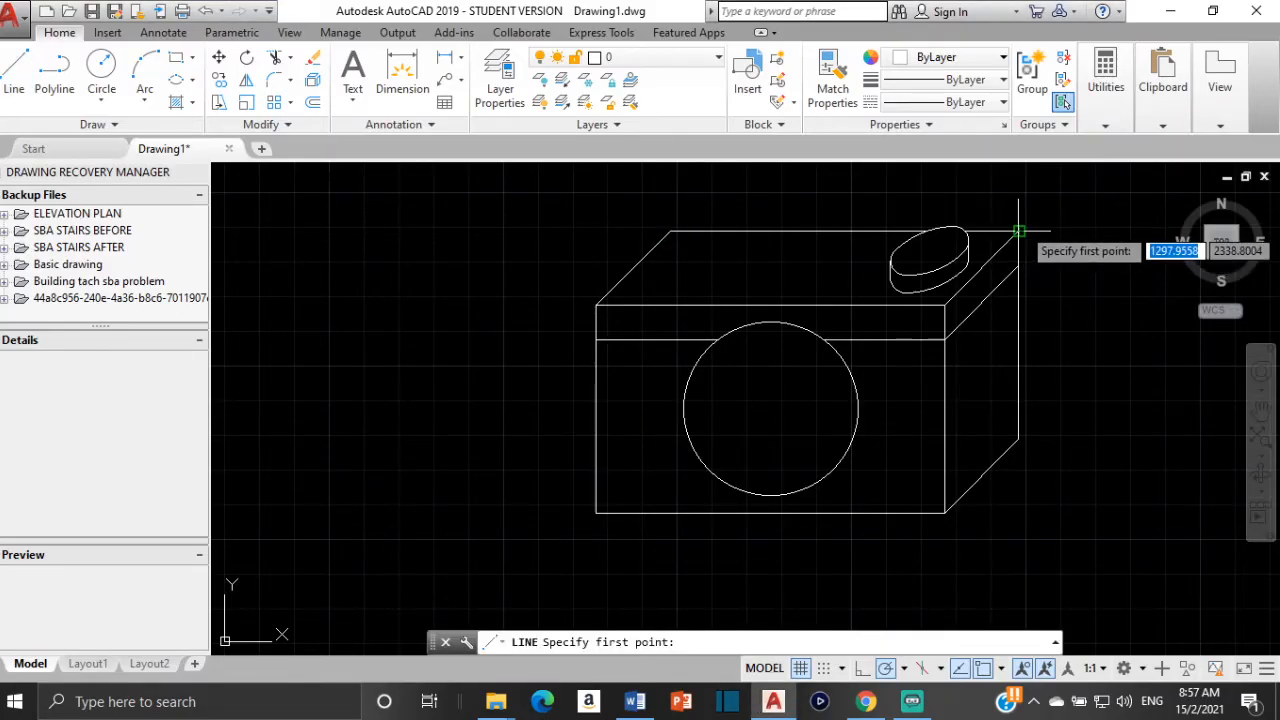
pyautogui.click(1018, 231)
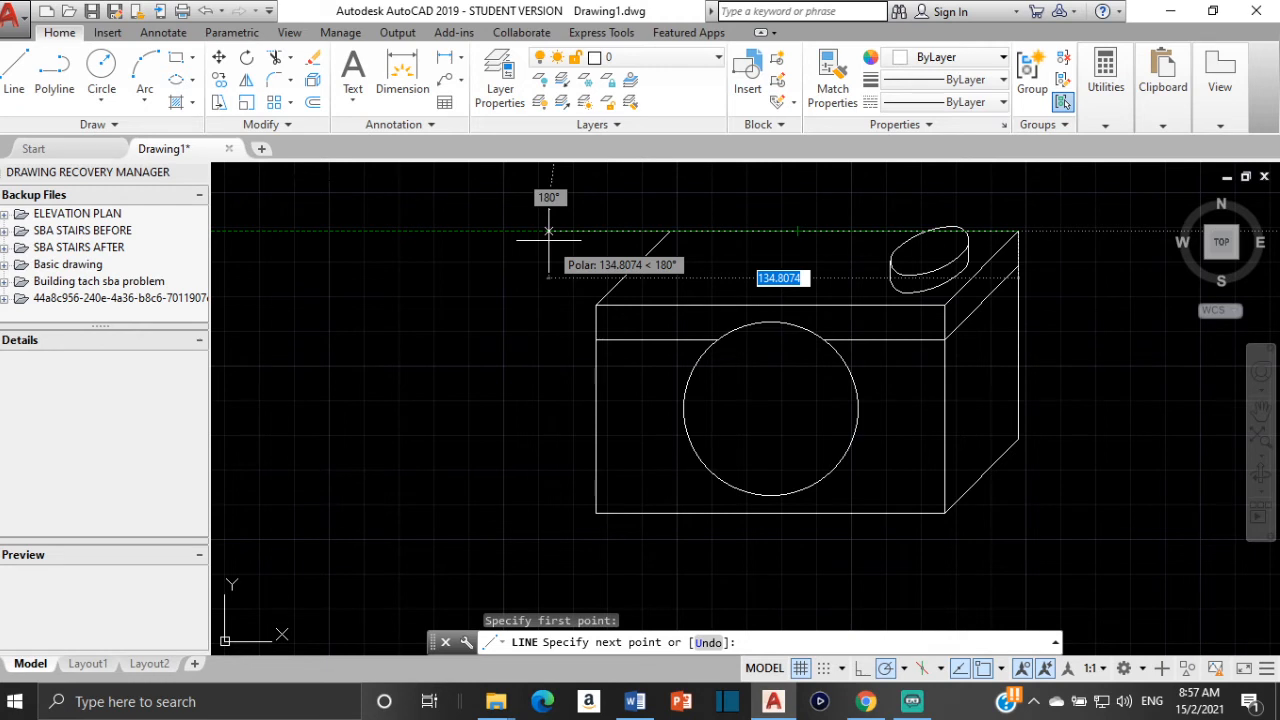
pyautogui.write('3')
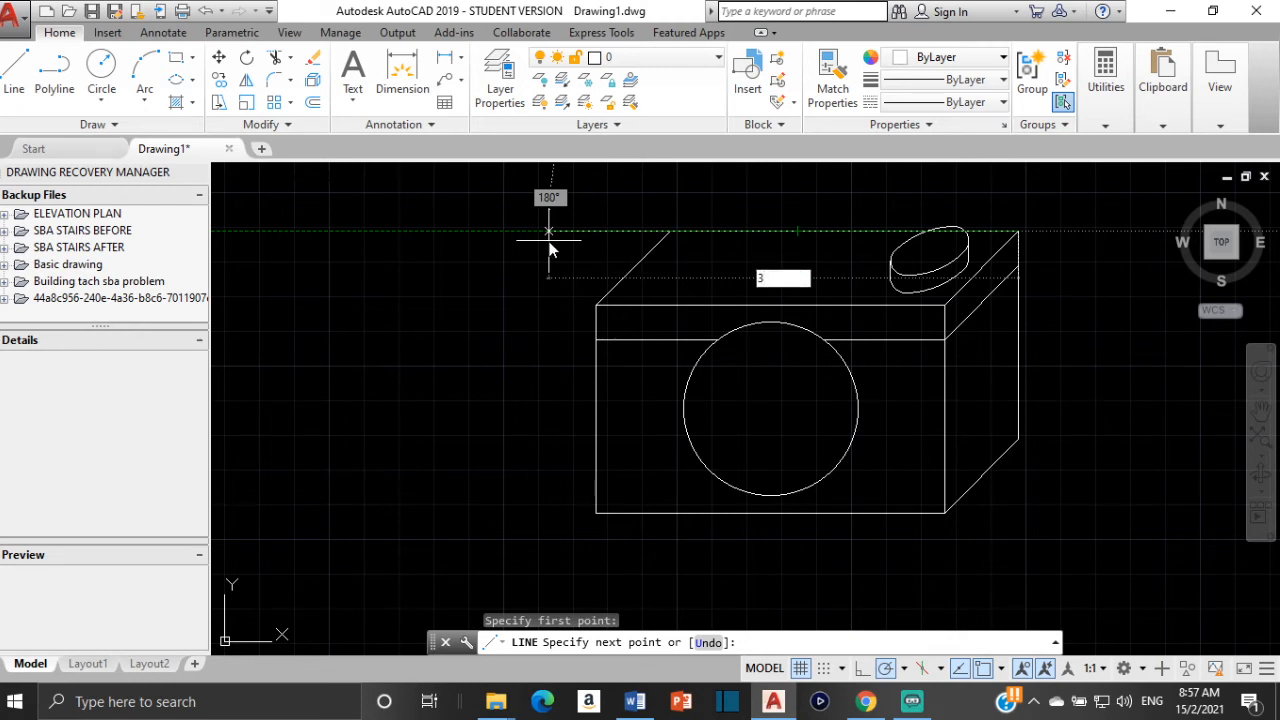
pyautogui.write('5')
pyautogui.press('Return')
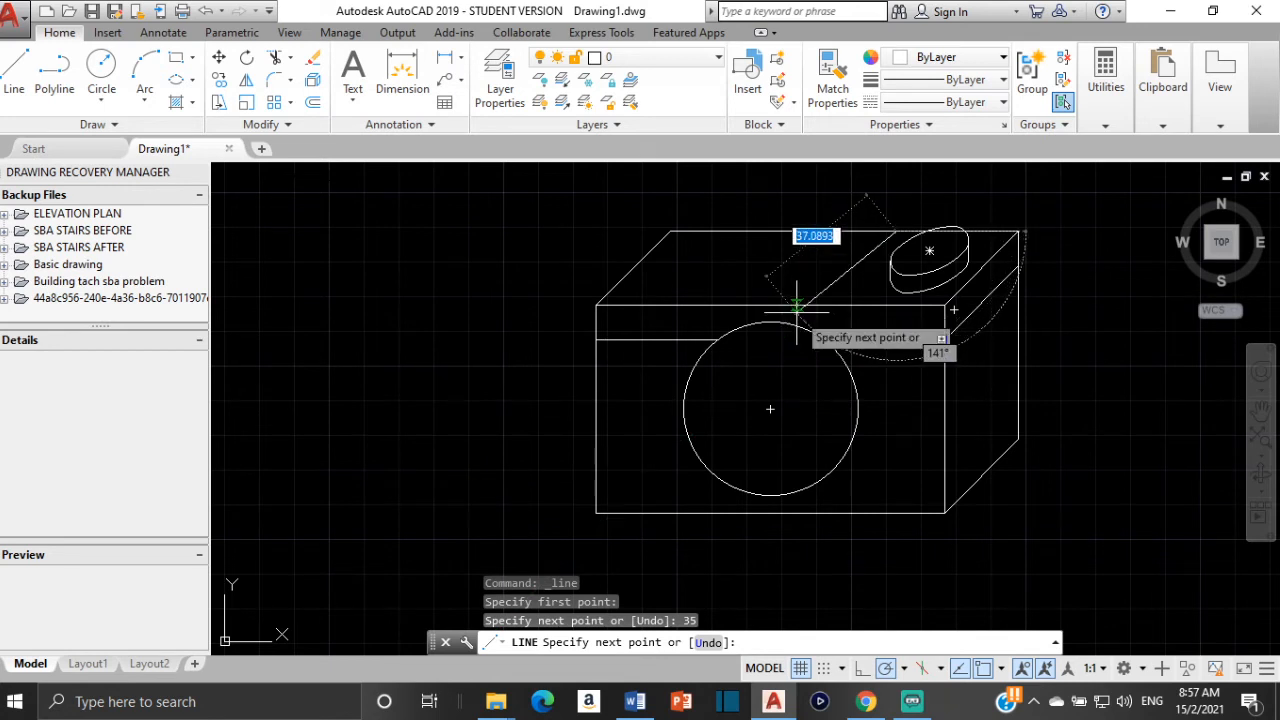
pyautogui.scroll(4, 802, 337)
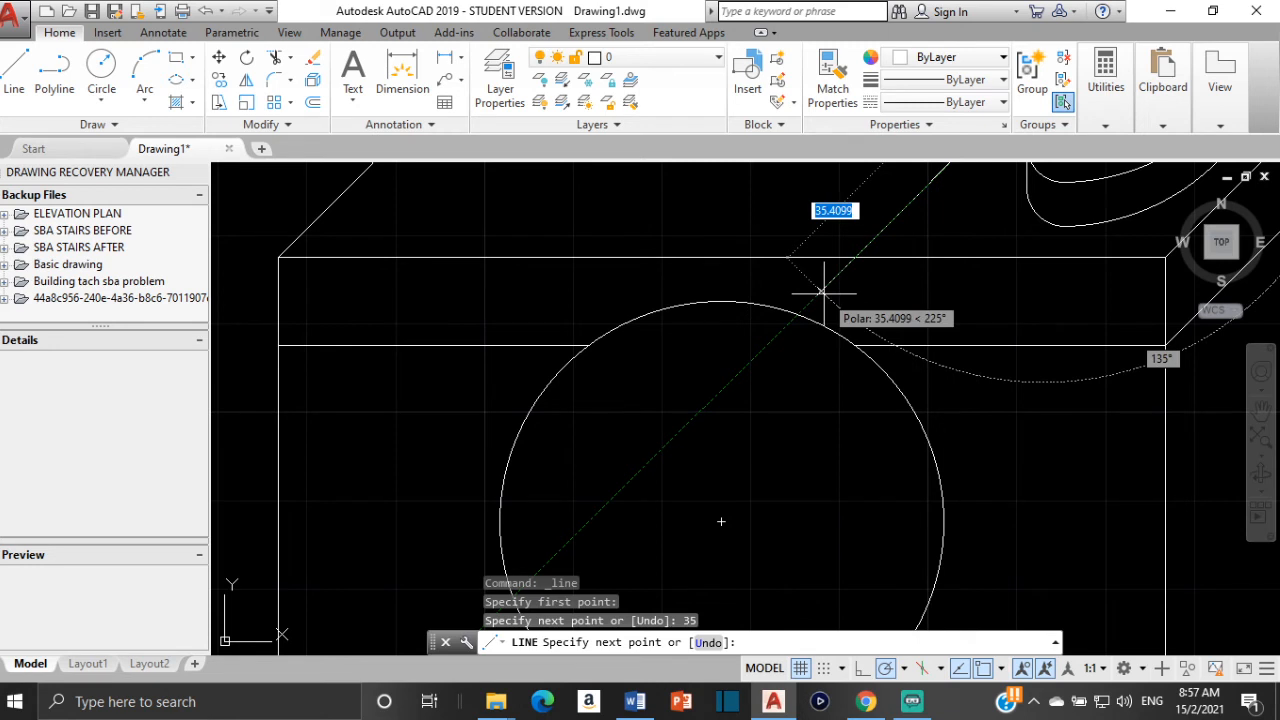
pyautogui.click(822, 292)
pyautogui.press('Escape')
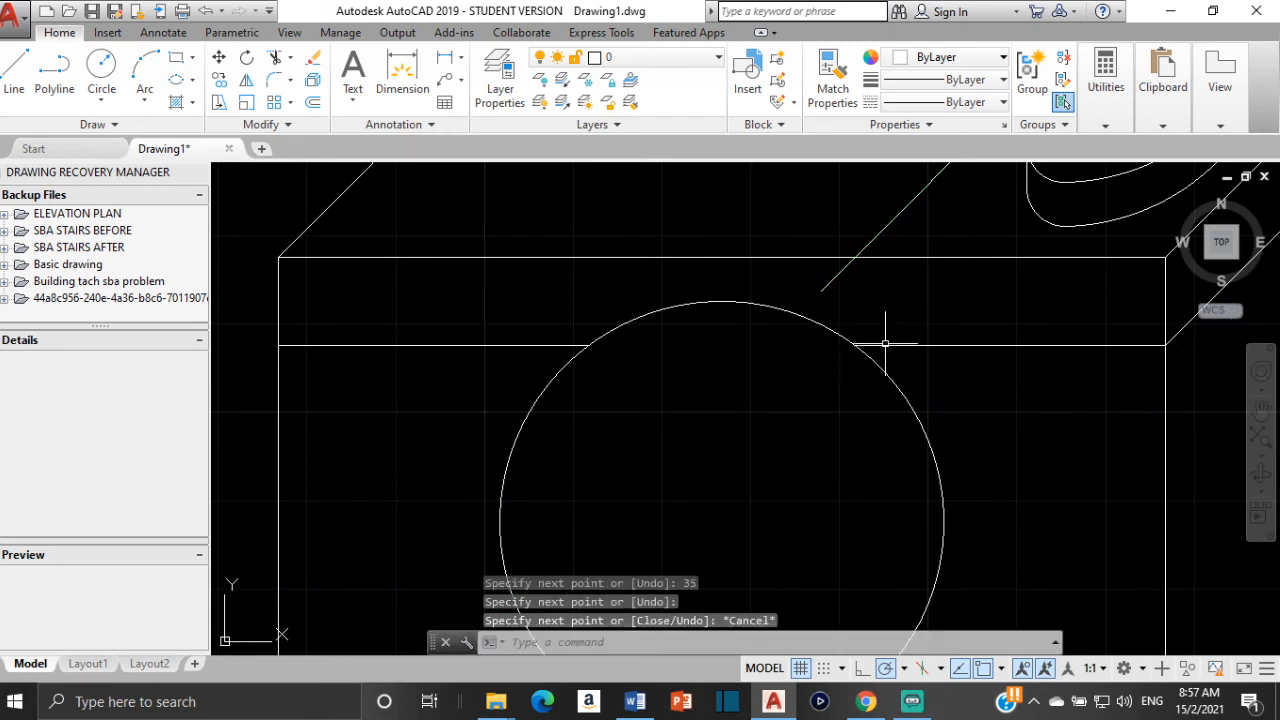
# Trim the end of the diagonal line that extends past the top face's front edge
pyautogui.write('tr')
pyautogui.press('Return')
pyautogui.press('Return')
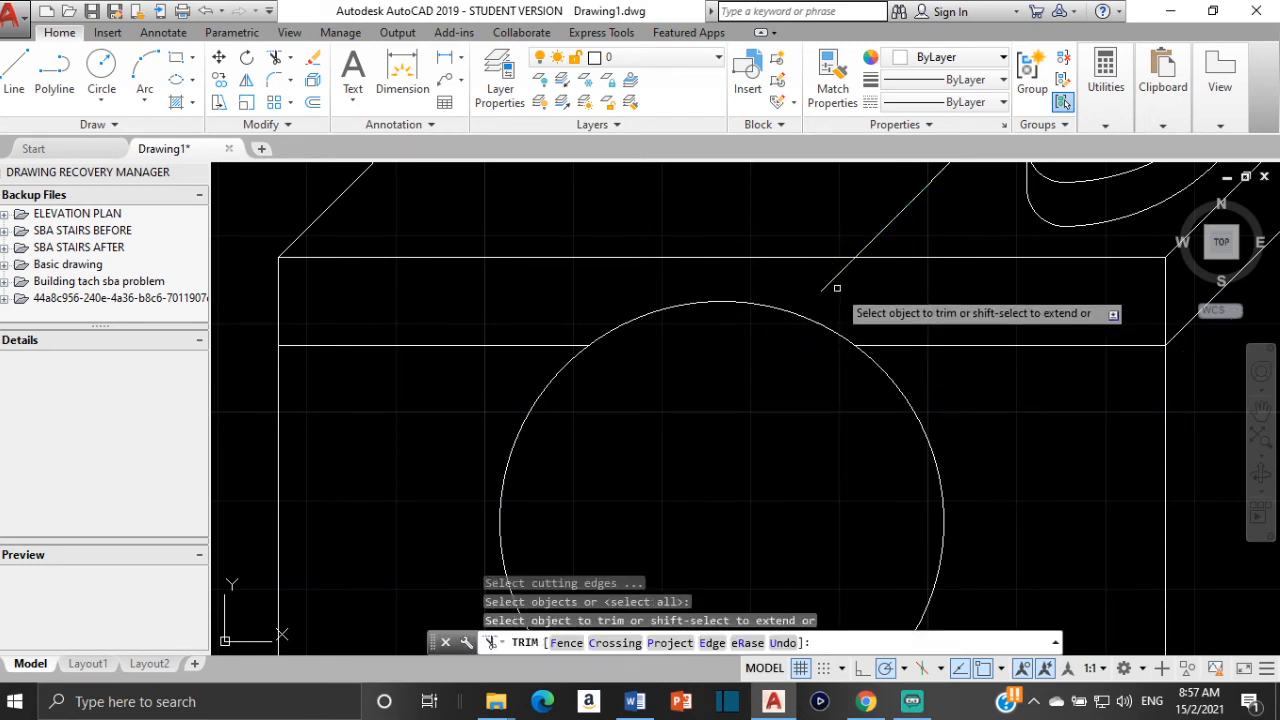
pyautogui.press('Escape')
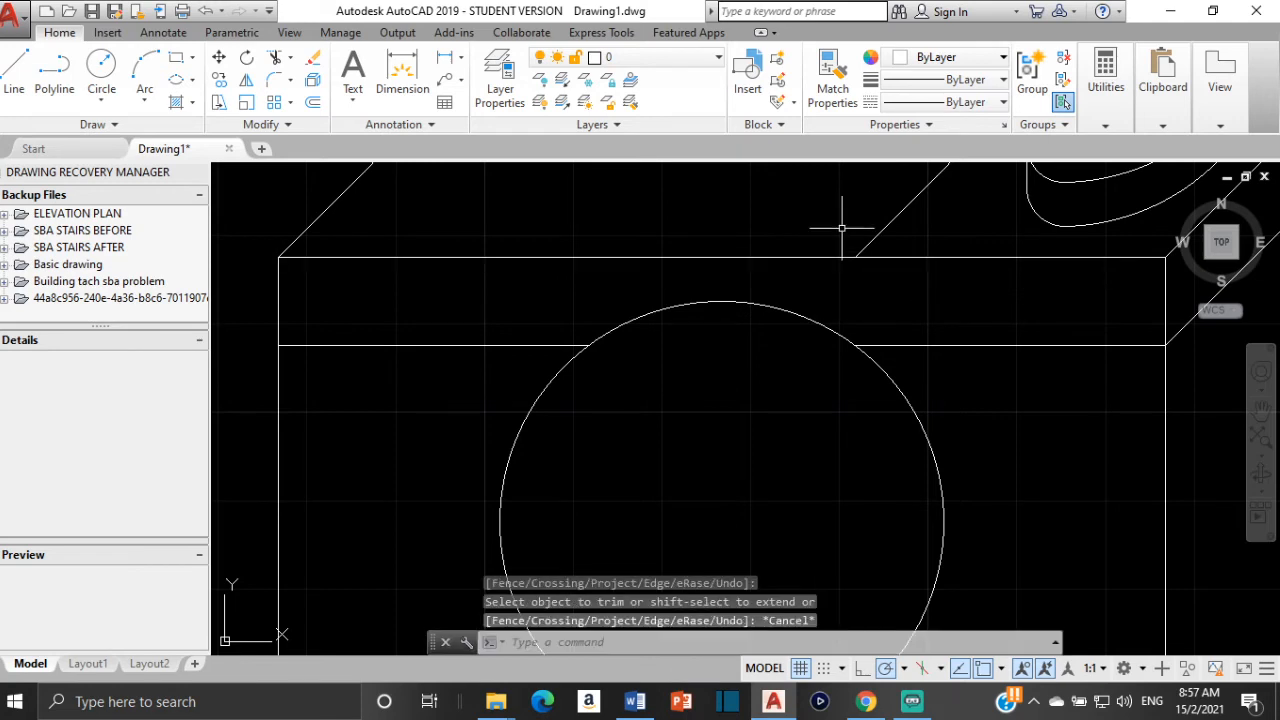
# Draw a line from the diagonal's back end 30 units left along the top face's back edge, continuing at 225° past the front edge
pyautogui.scroll(-2, 846, 211)
pyautogui.moveTo(846, 211); pyautogui.dragTo(852, 388, button='middle')
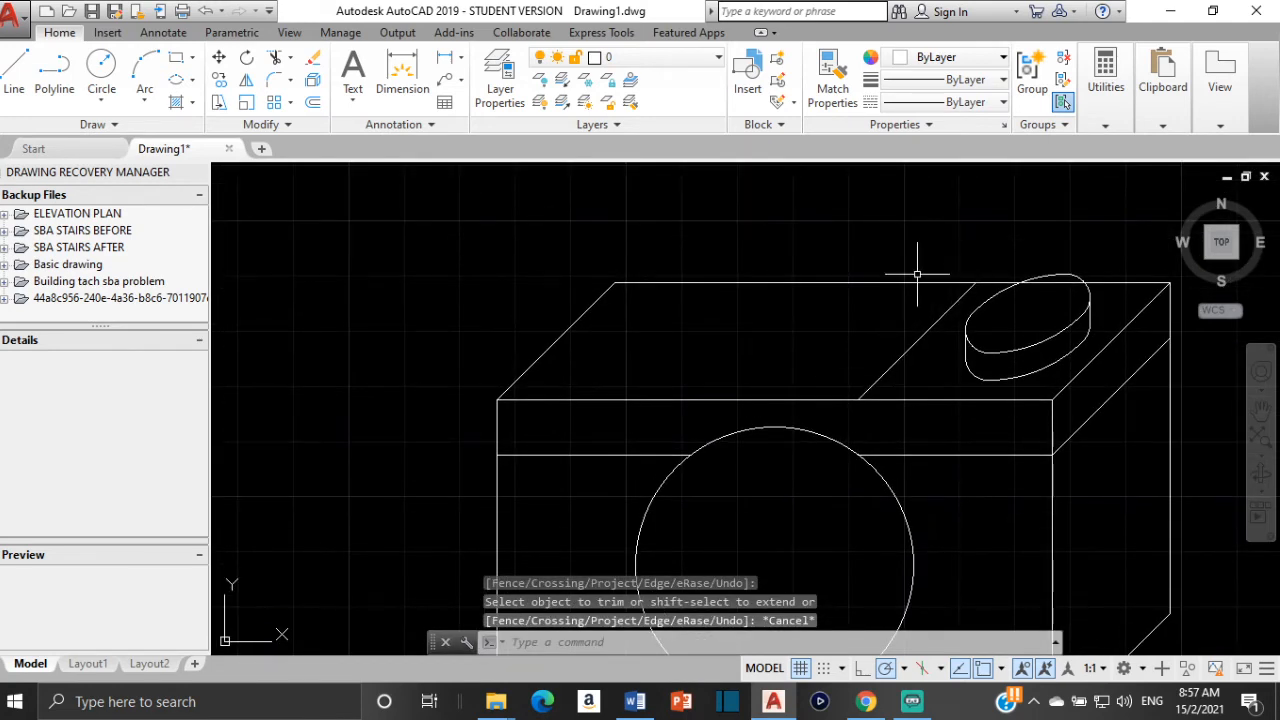
pyautogui.click(889, 365)
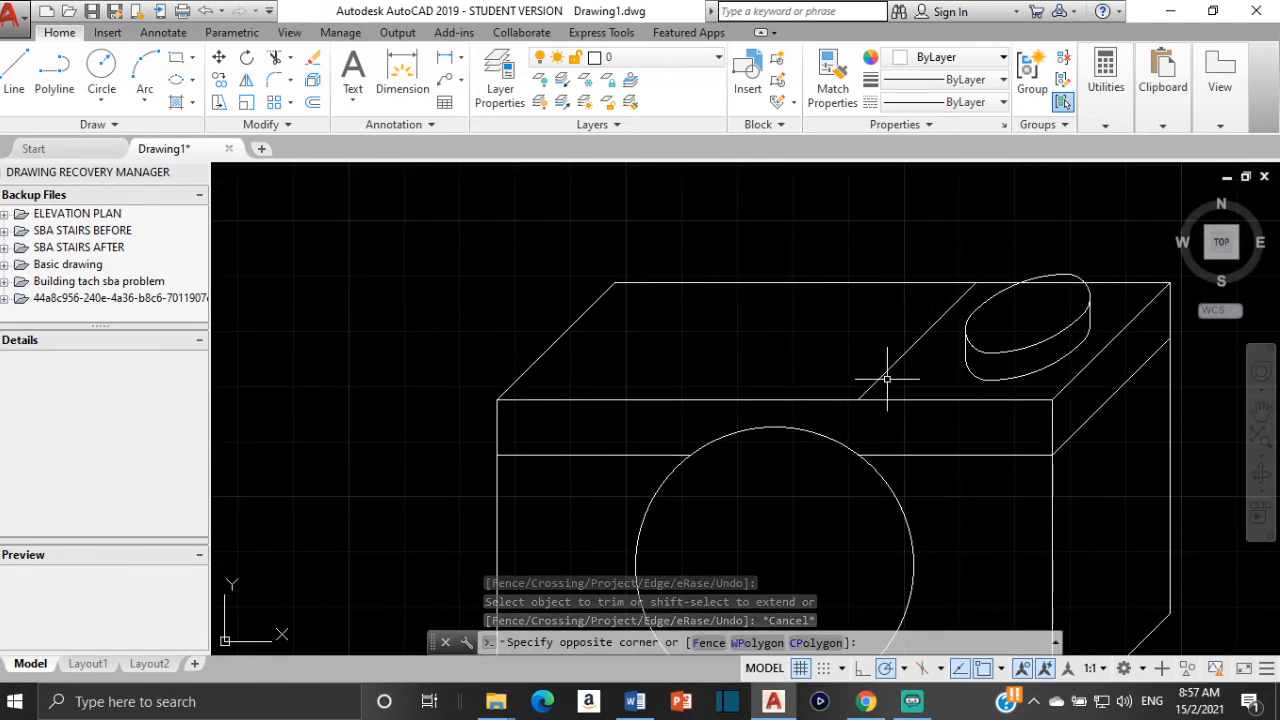
pyautogui.click(879, 389)
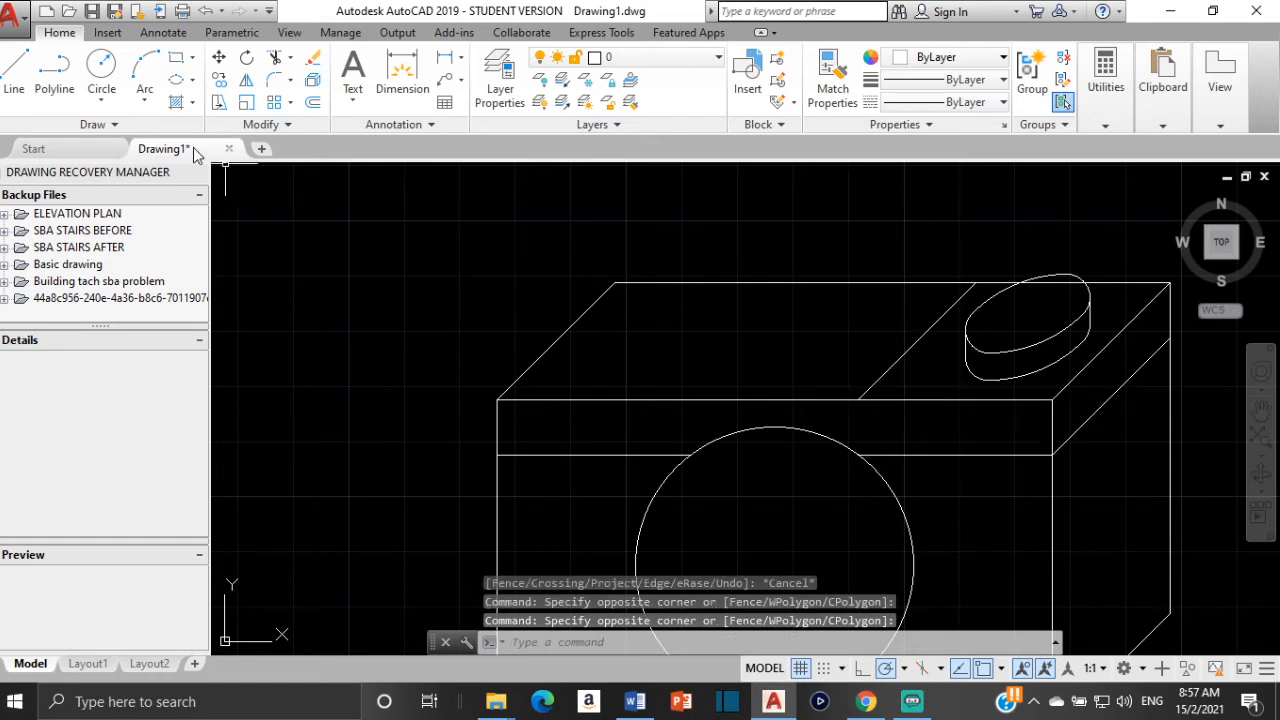
pyautogui.click(12, 62)
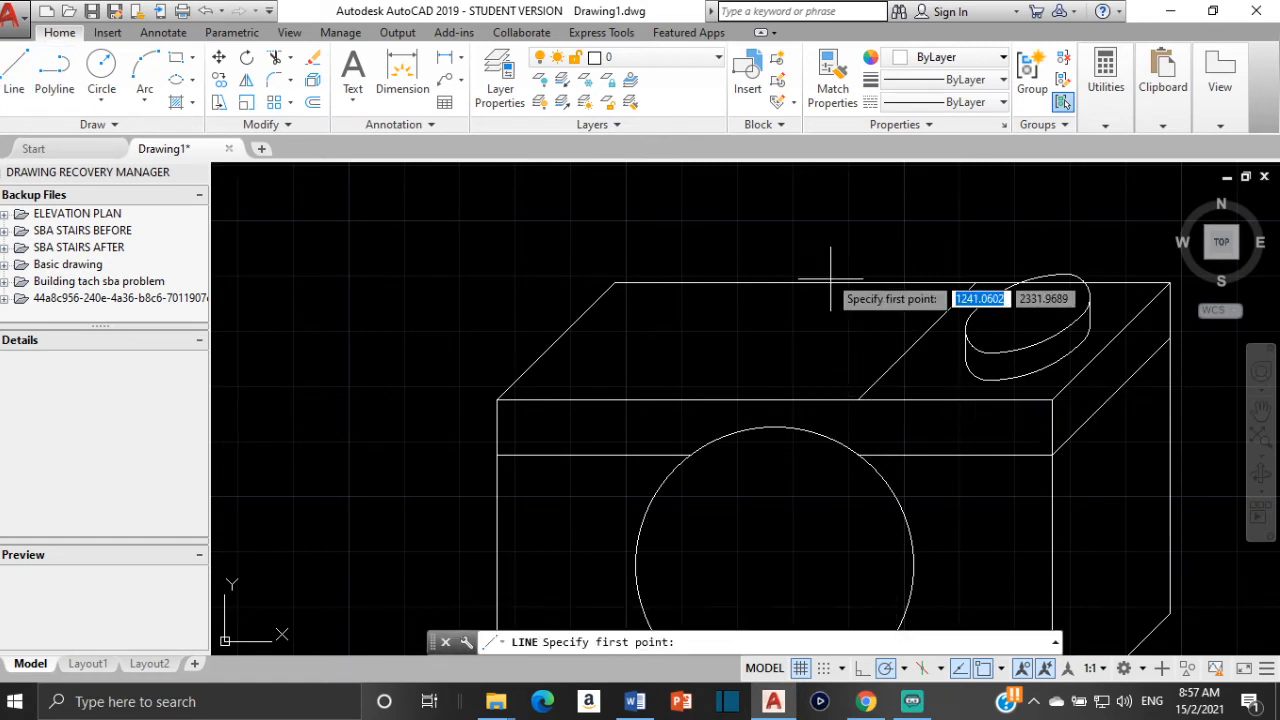
pyautogui.click(975, 283)
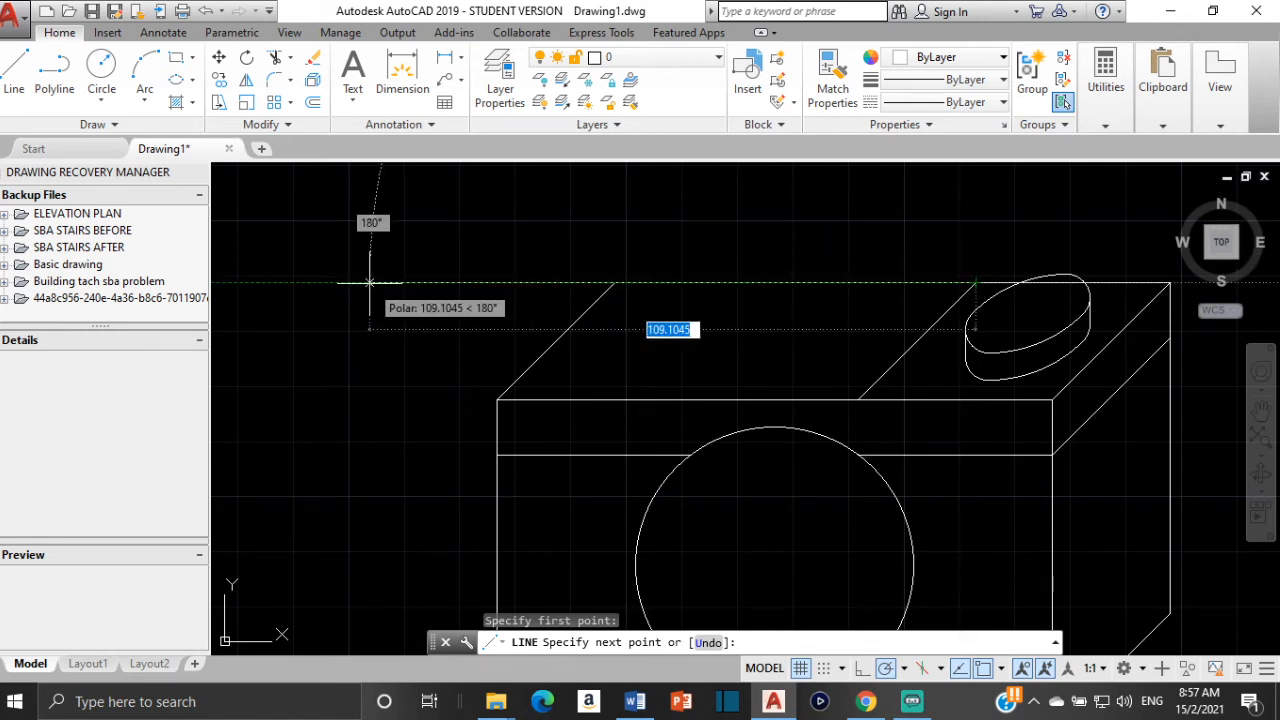
pyautogui.write('3')
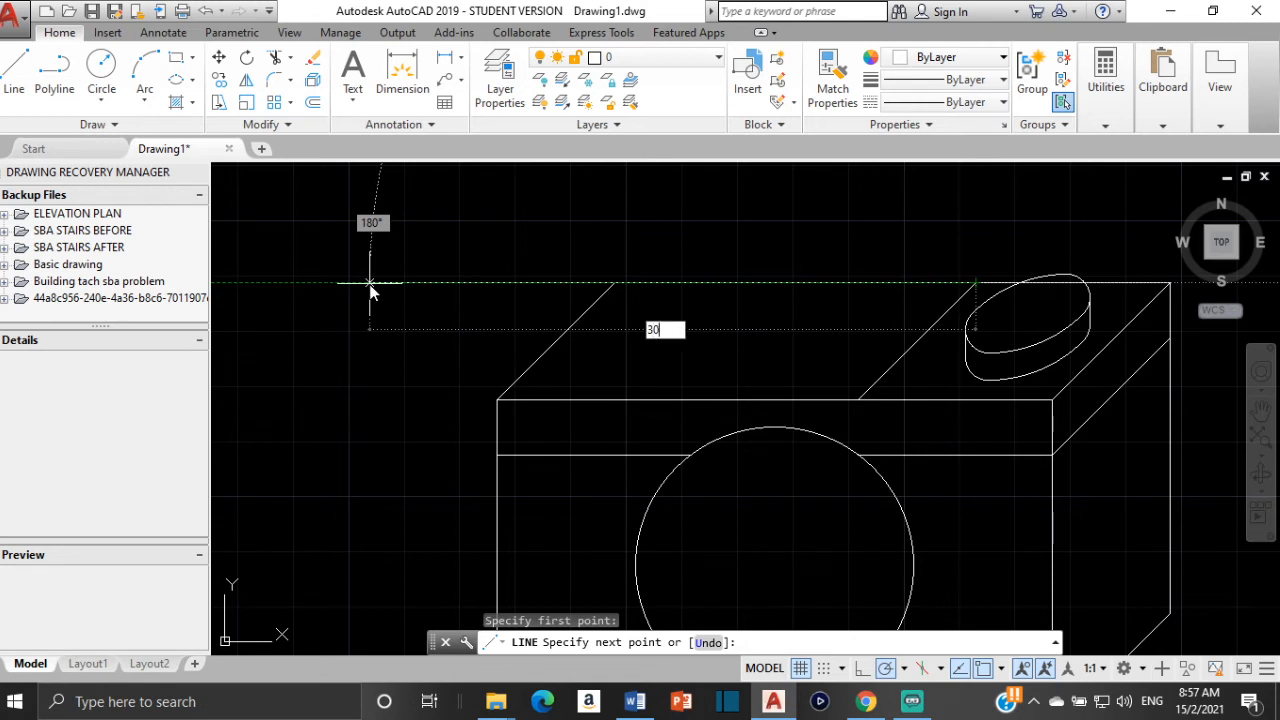
pyautogui.write('0')
pyautogui.press('Return')
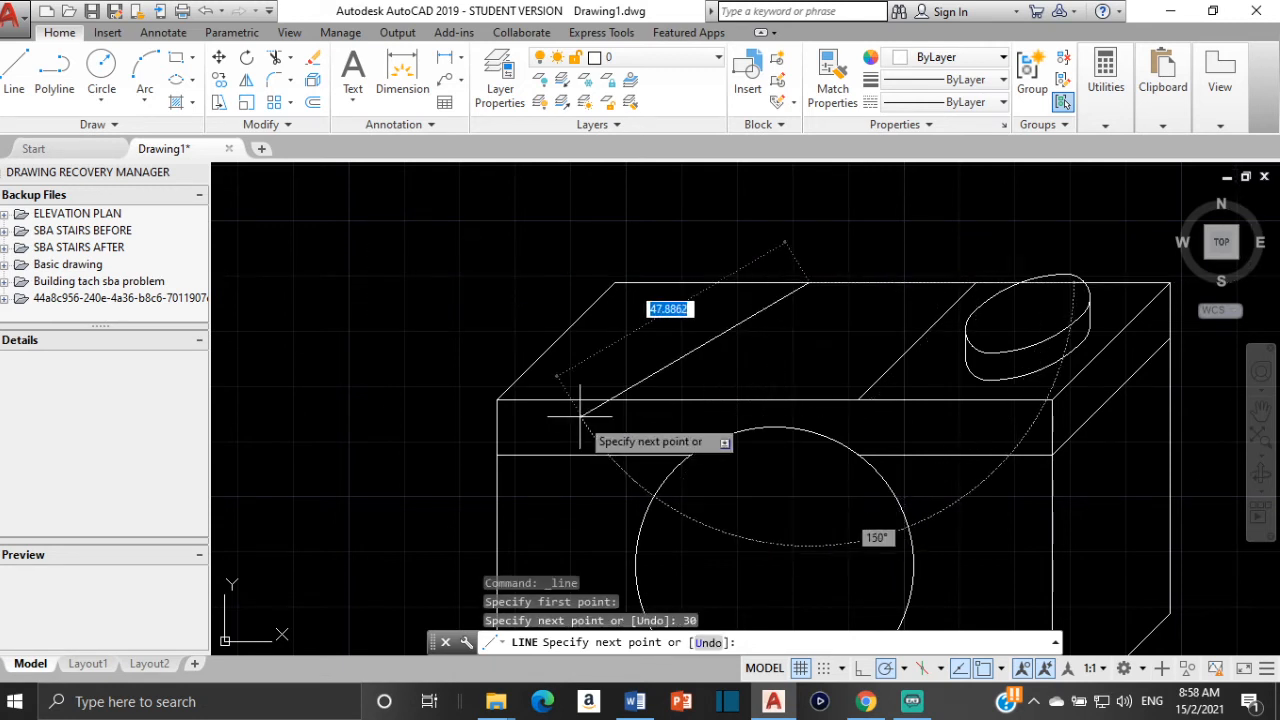
pyautogui.click(645, 446)
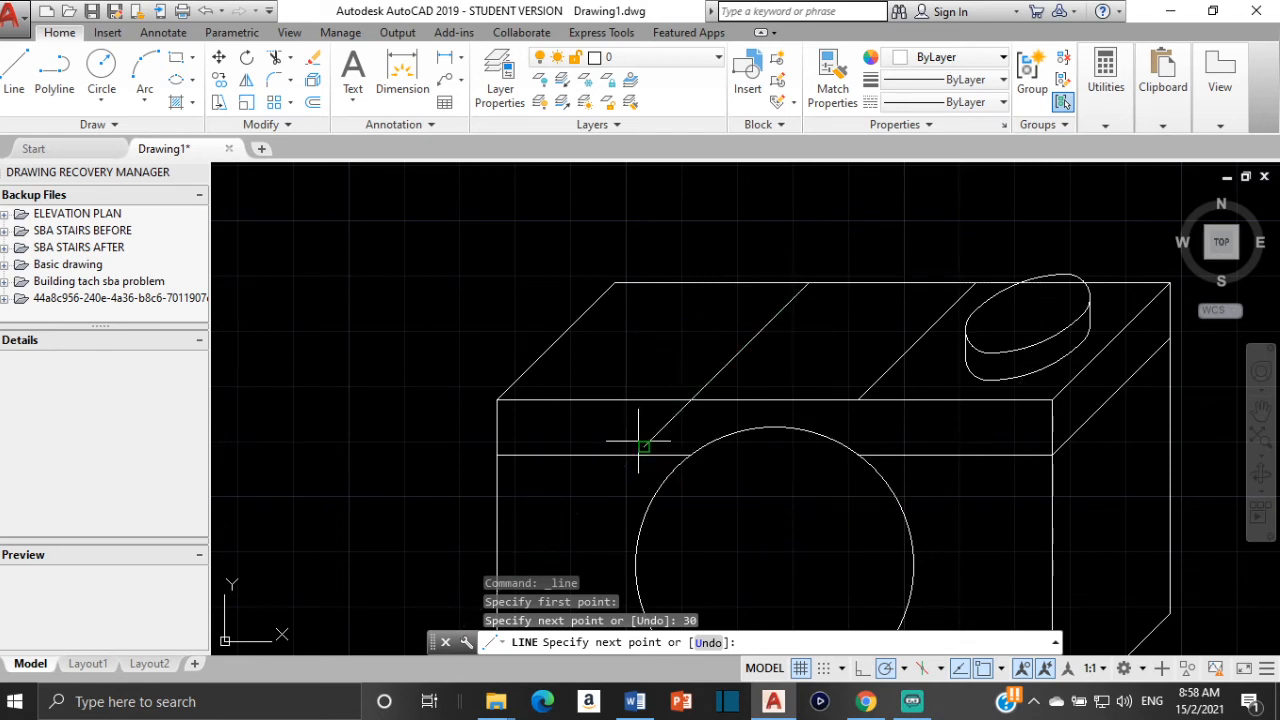
pyautogui.press('Escape')
# Trim the end of the new left diagonal that extends past the top face's front edge
pyautogui.write('t')
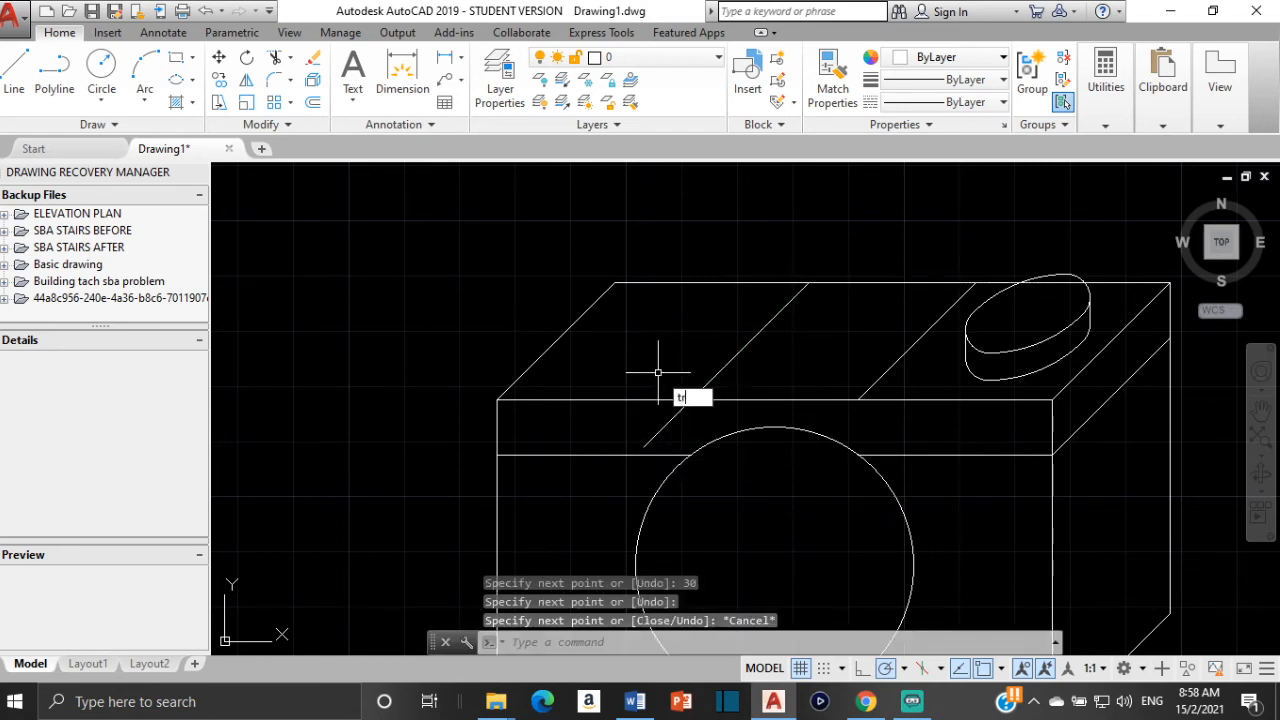
pyautogui.write('r')
pyautogui.press('Return')
pyautogui.press('Return')
pyautogui.click(666, 424)
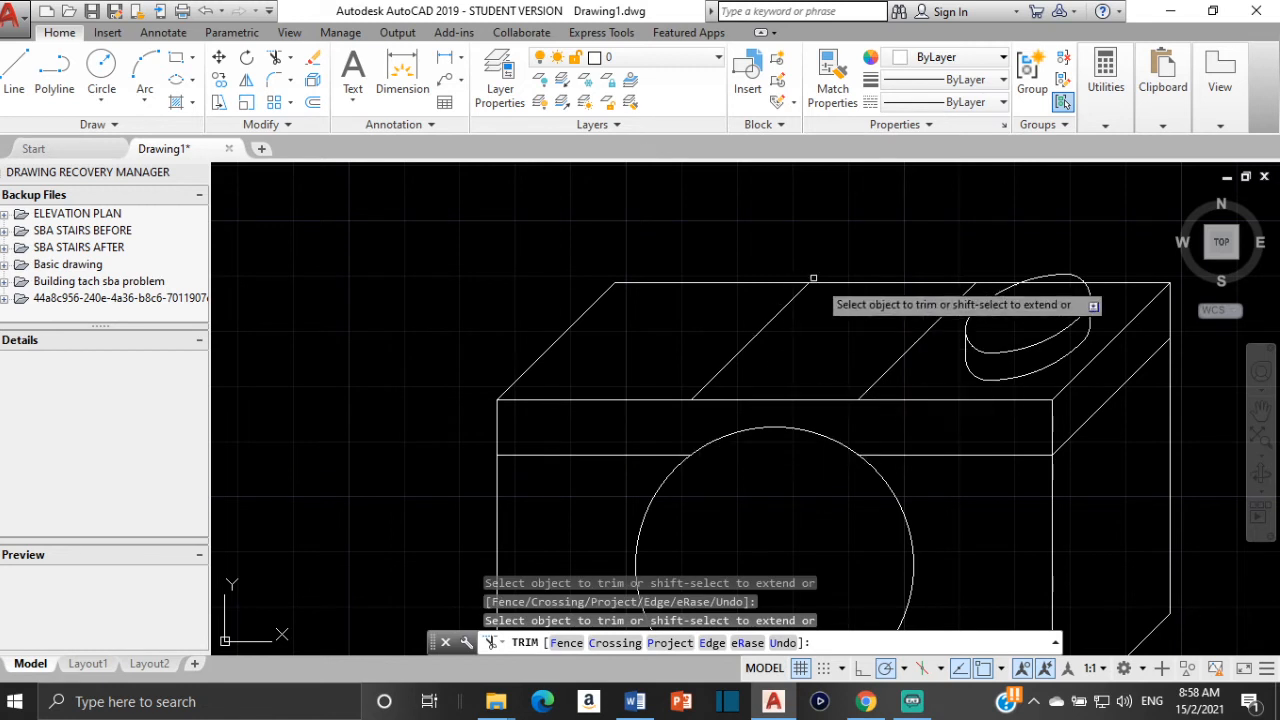
pyautogui.press('Escape')
# Erase the 30-unit and 35-unit construction lines lying along the top face's back edge
pyautogui.click(854, 282)
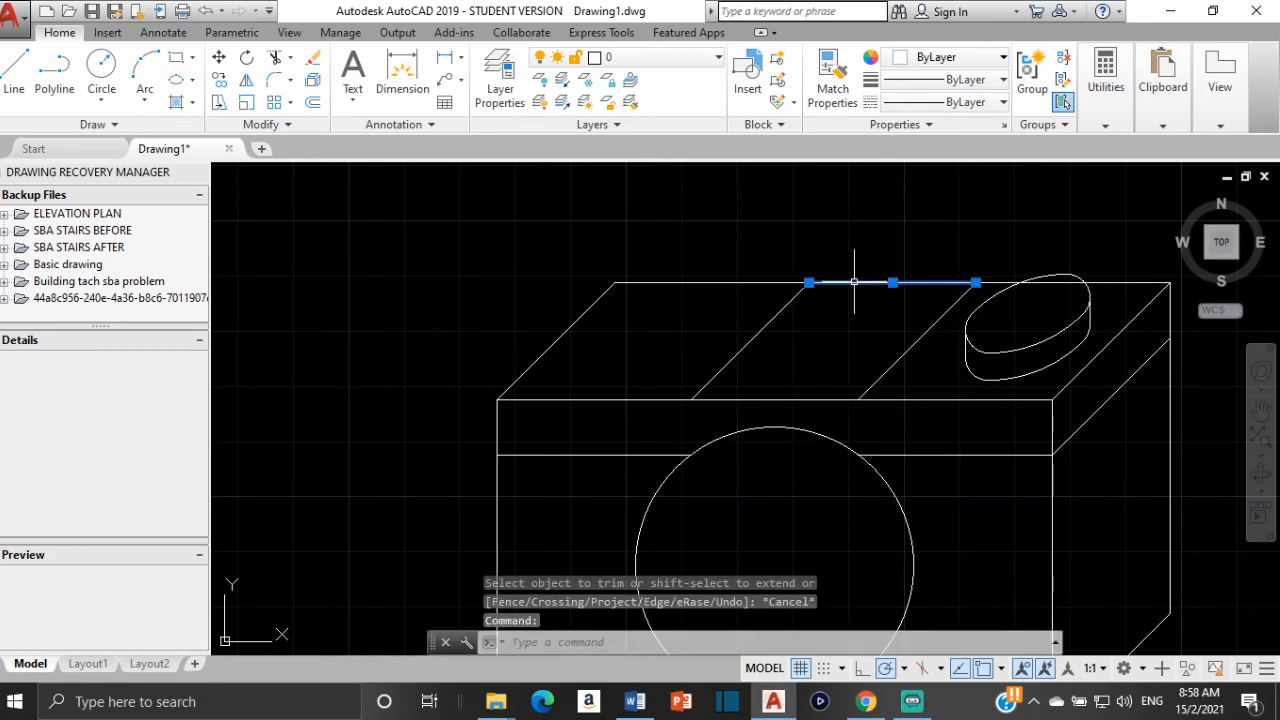
pyautogui.press('Delete')
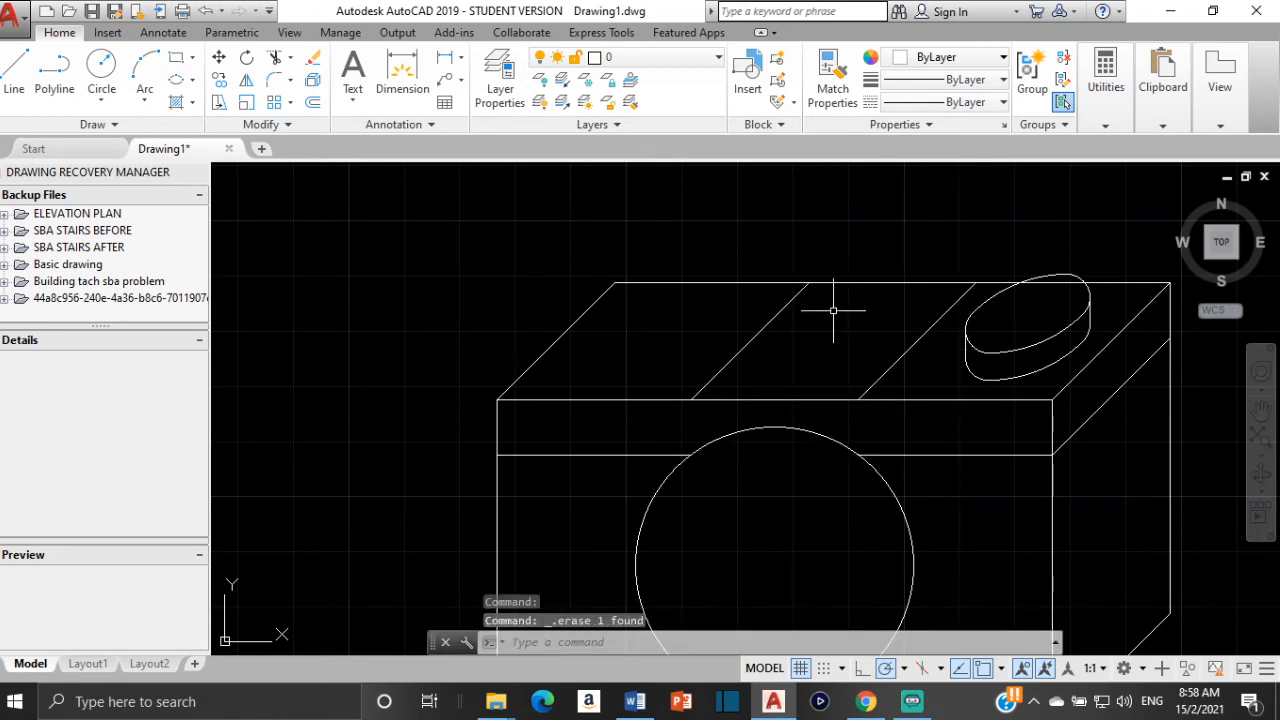
pyautogui.click(1070, 283)
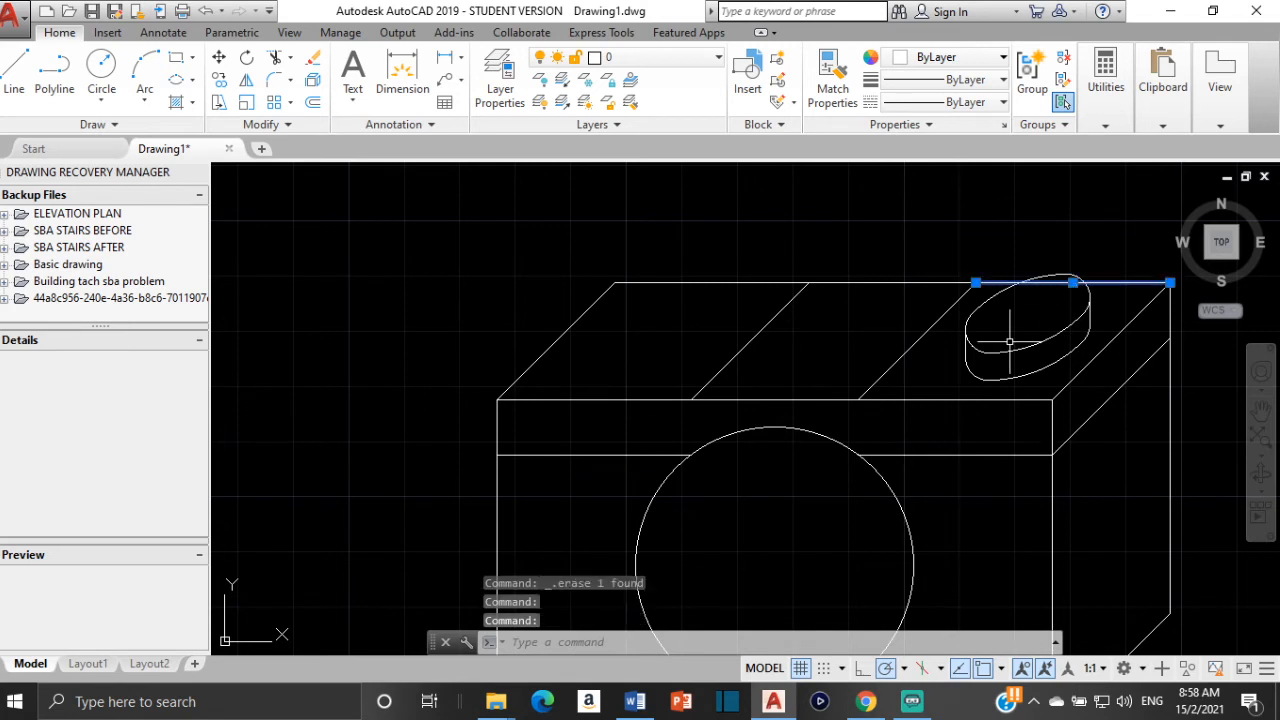
pyautogui.press('Delete')
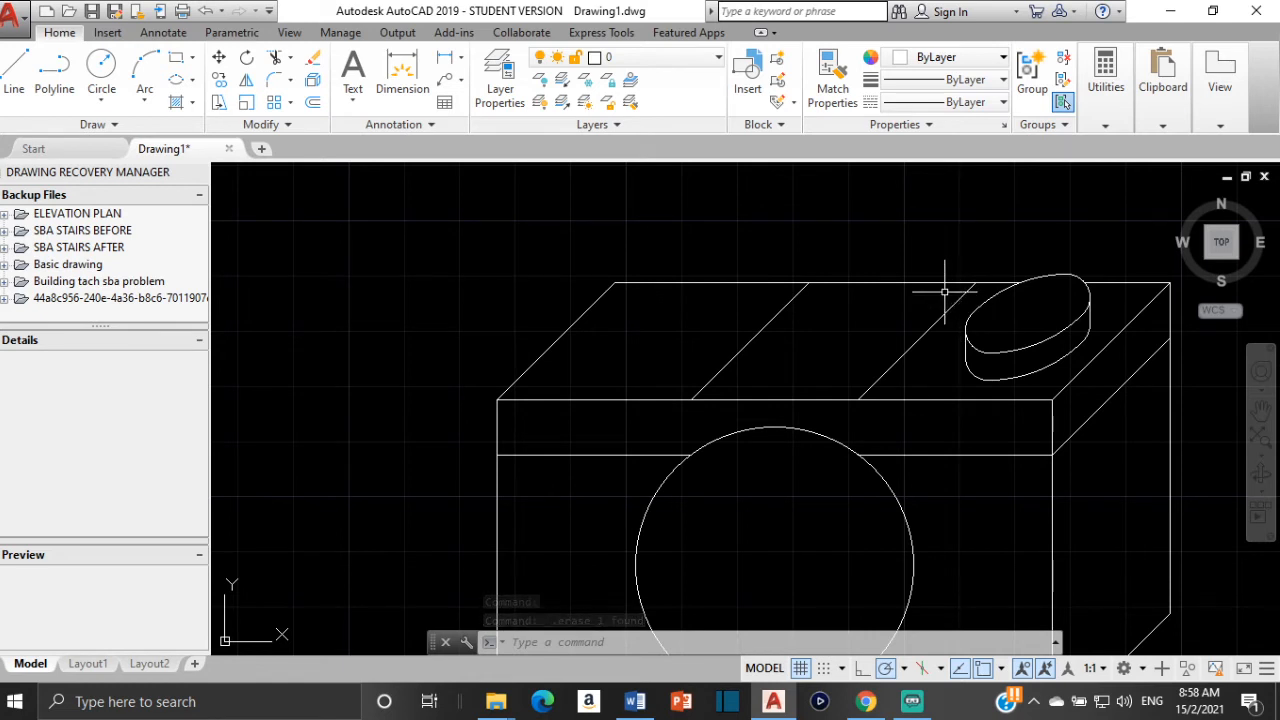
# Check the raised block's height in the Word reference drawing, and in AutoCAD draw a 10-unit vertical line up from the right diagonal's back end
pyautogui.click(636, 701)
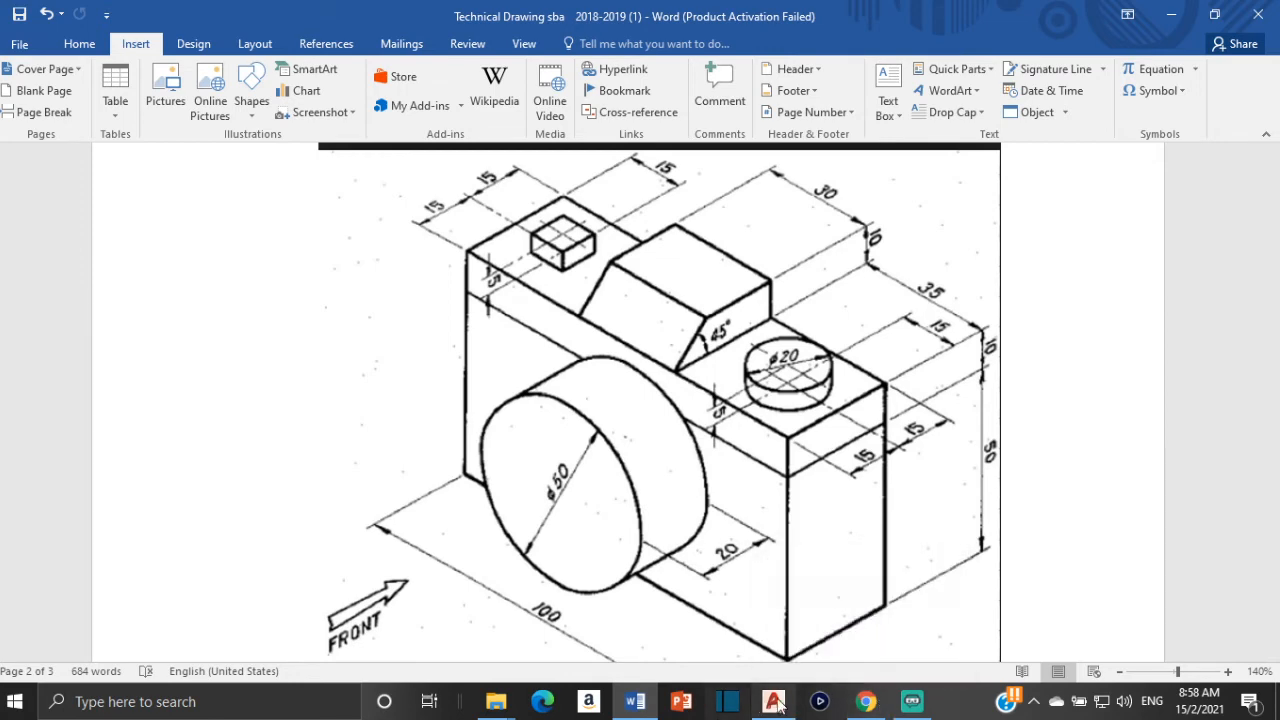
pyautogui.click(748, 602)
pyautogui.click(14, 70)
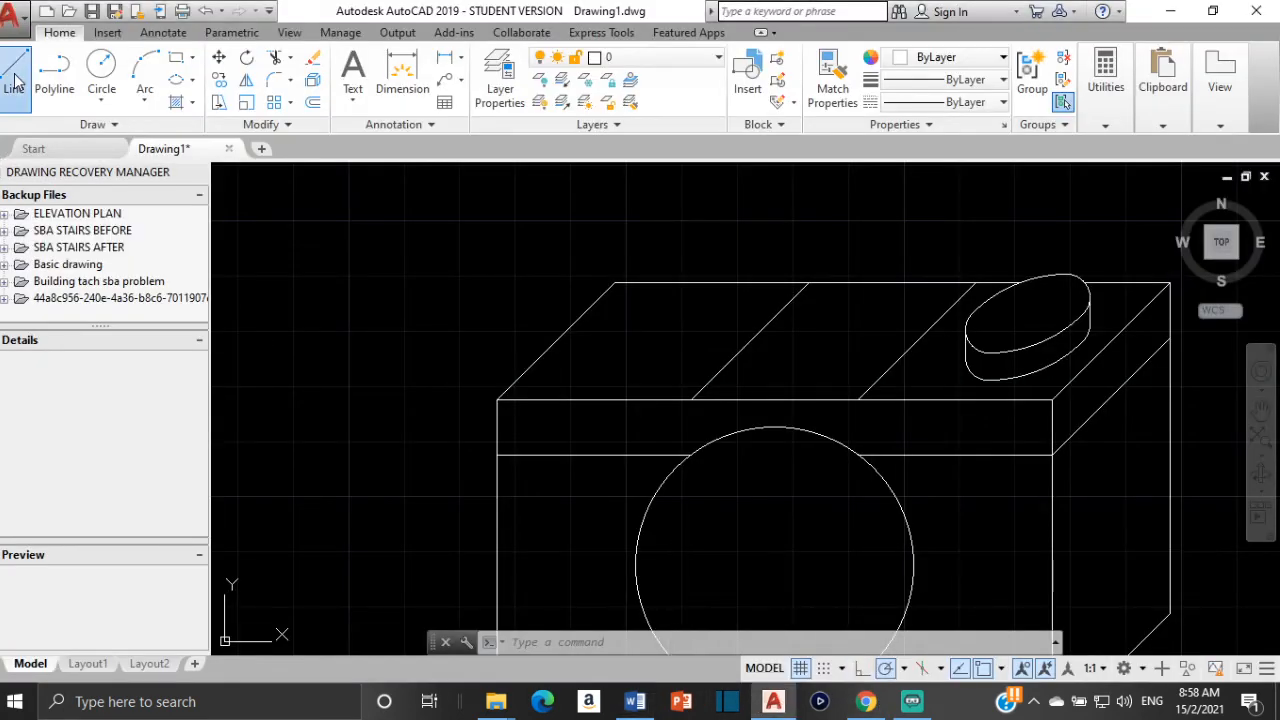
pyautogui.scroll(-3, 697, 449)
pyautogui.scroll(2, 697, 449)
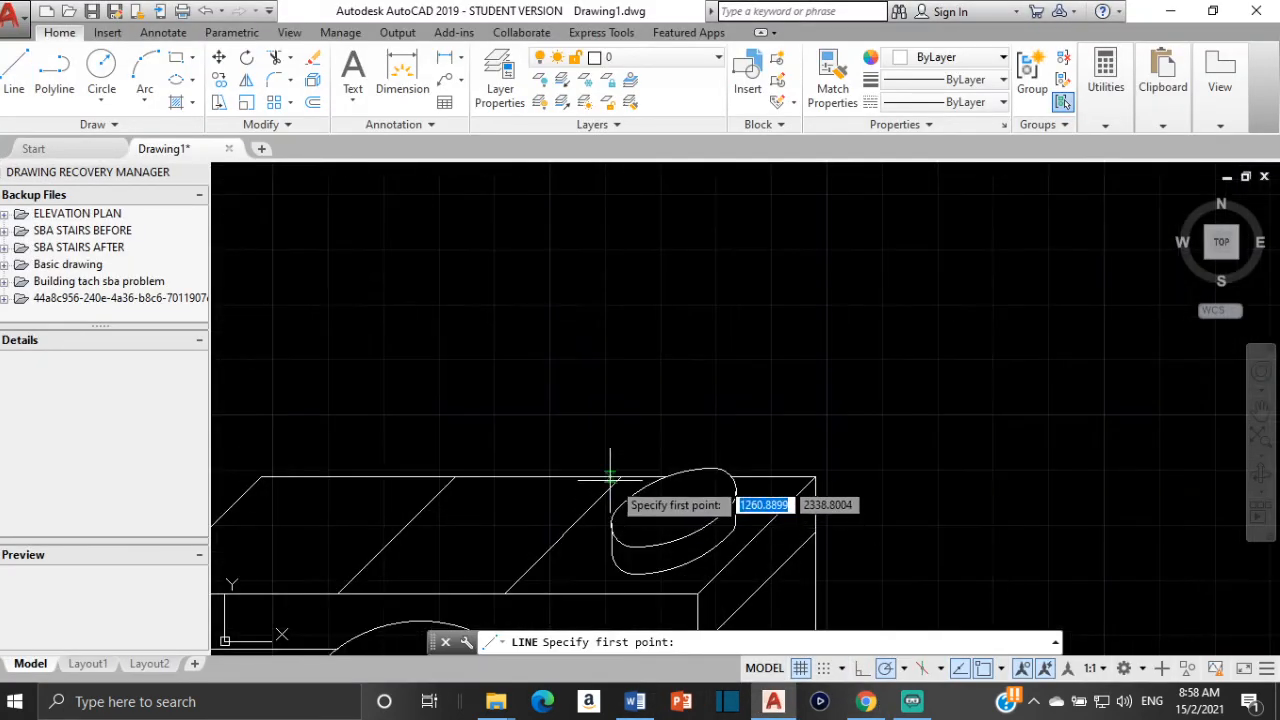
pyautogui.click(620, 466)
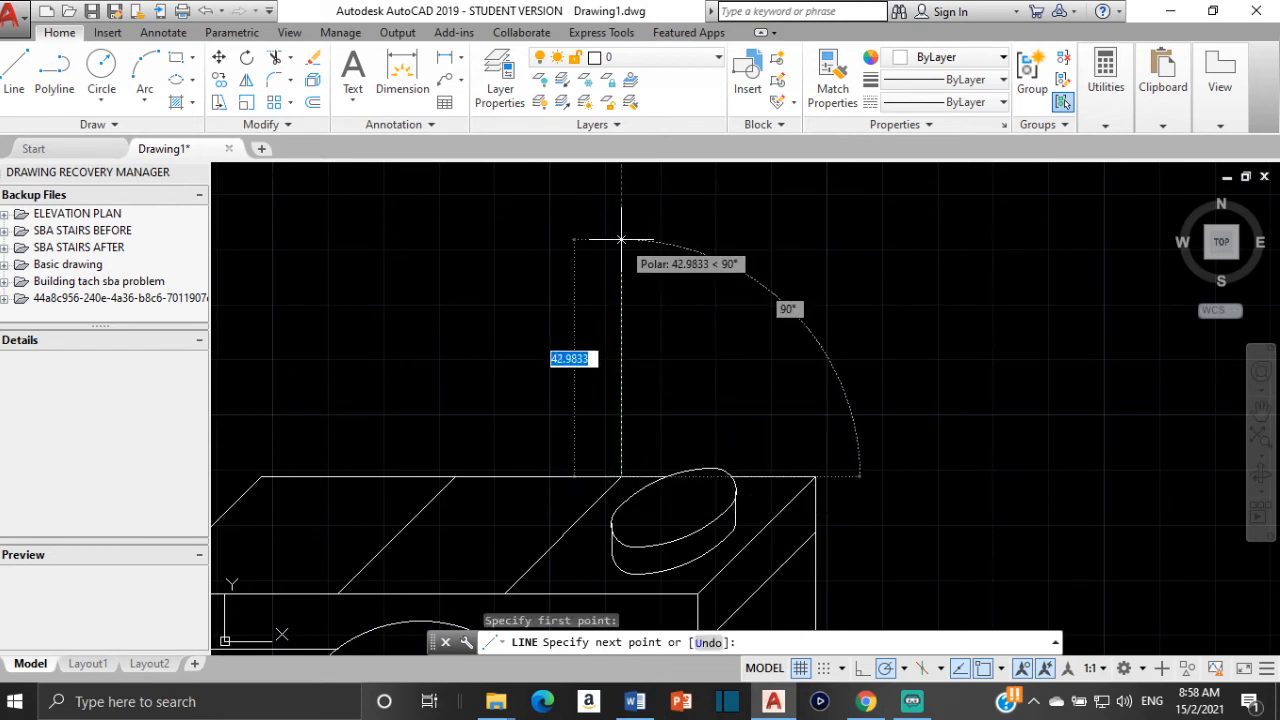
pyautogui.write('10')
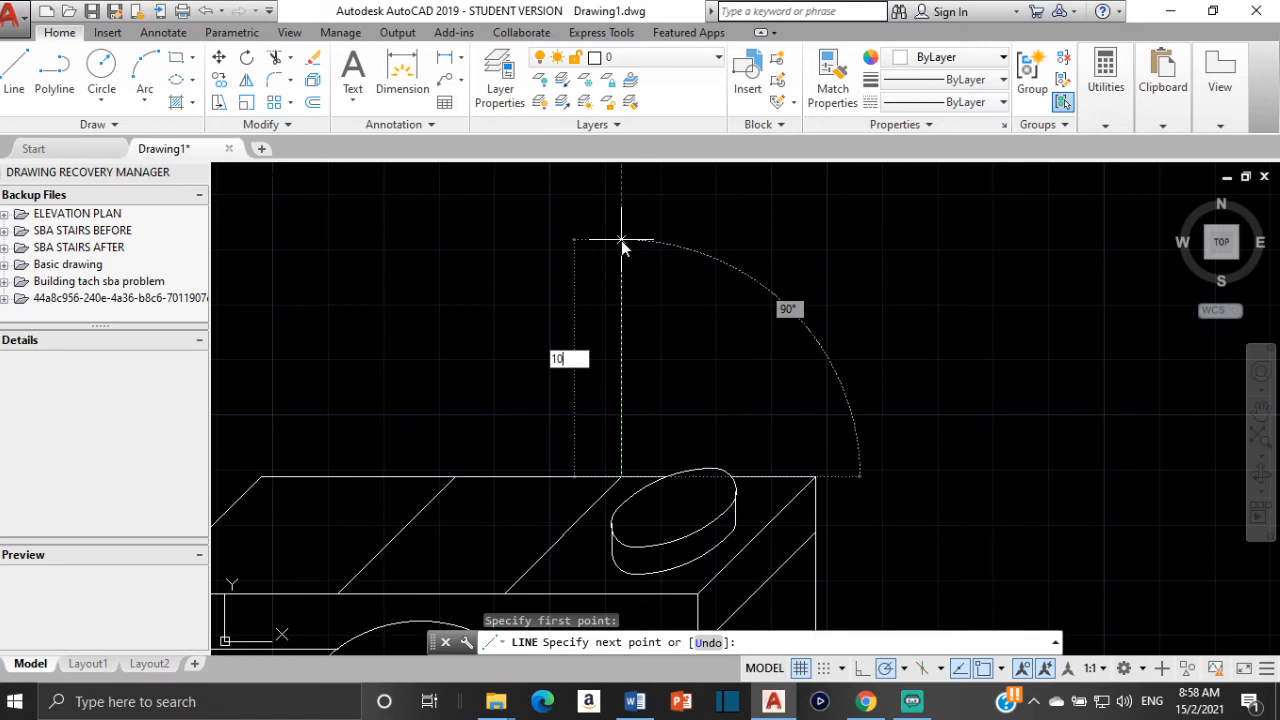
pyautogui.press('Return')
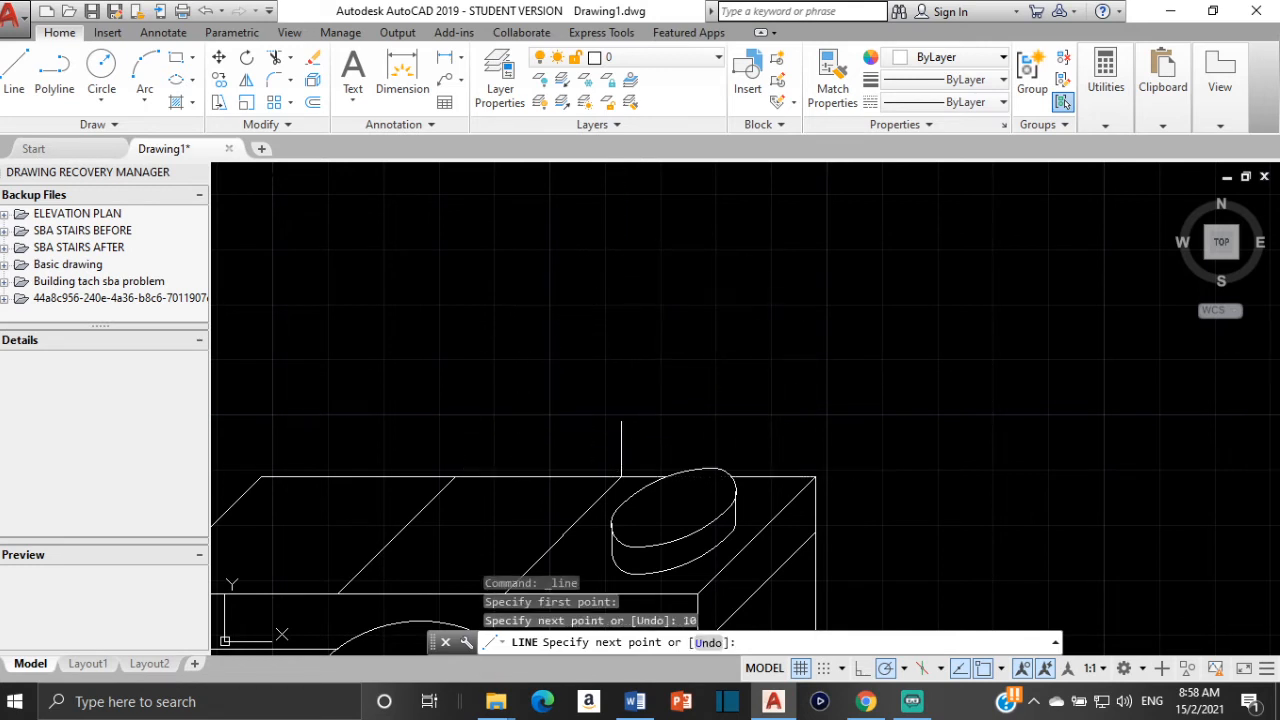
pyautogui.press('Return')
# Draw a 10-unit vertical line up from the left diagonal's back end, continuing horizontally to the top of the right vertical line
pyautogui.press('Return')
pyautogui.press('Return')
pyautogui.press('Return')
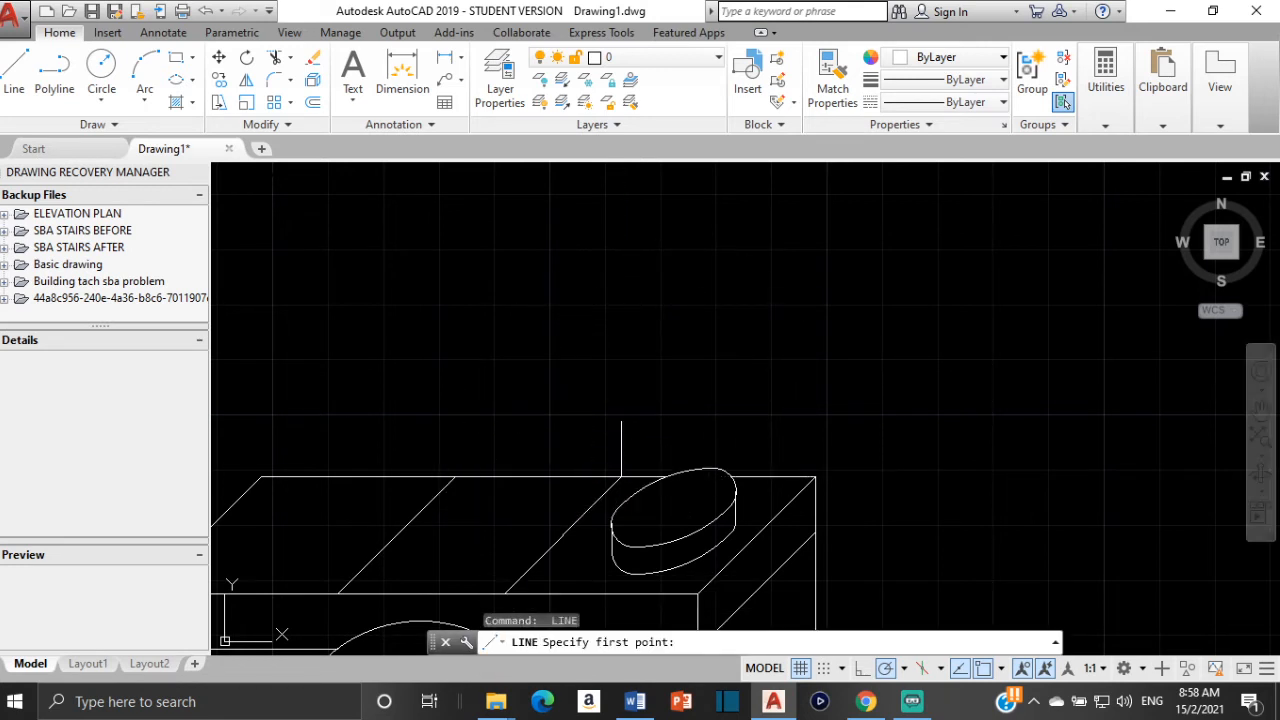
pyautogui.press('Return')
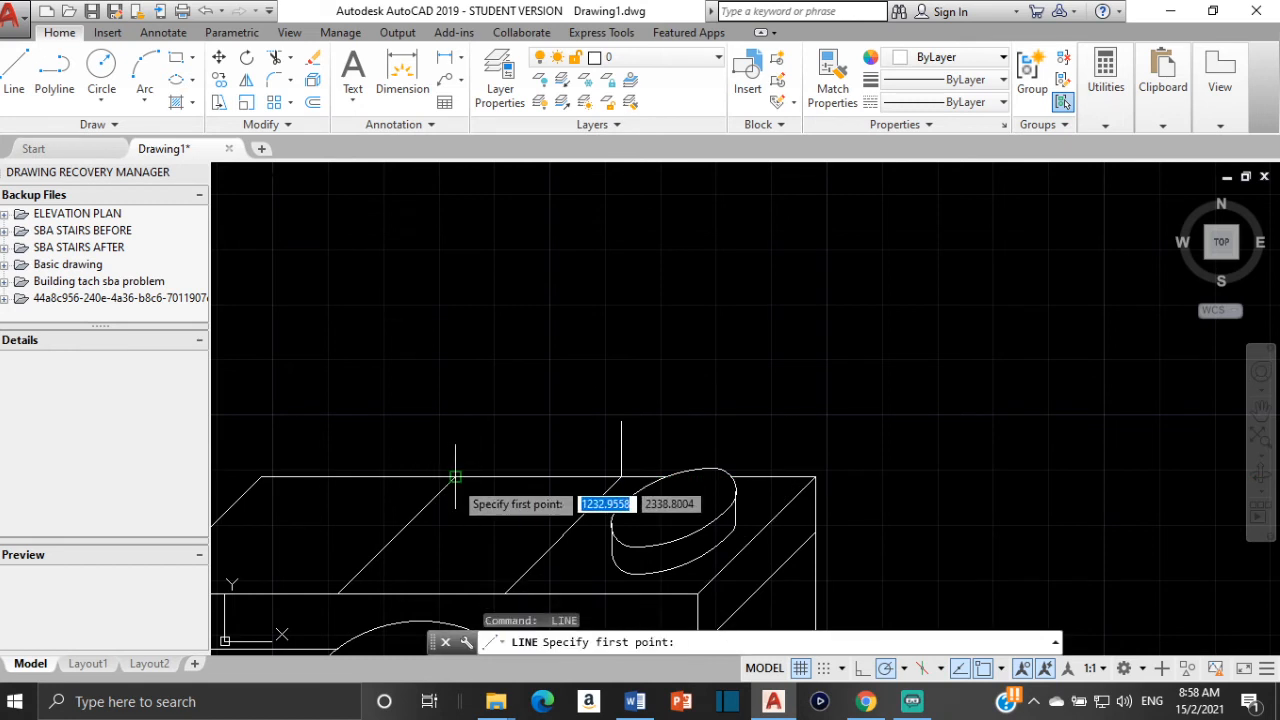
pyautogui.click(455, 476)
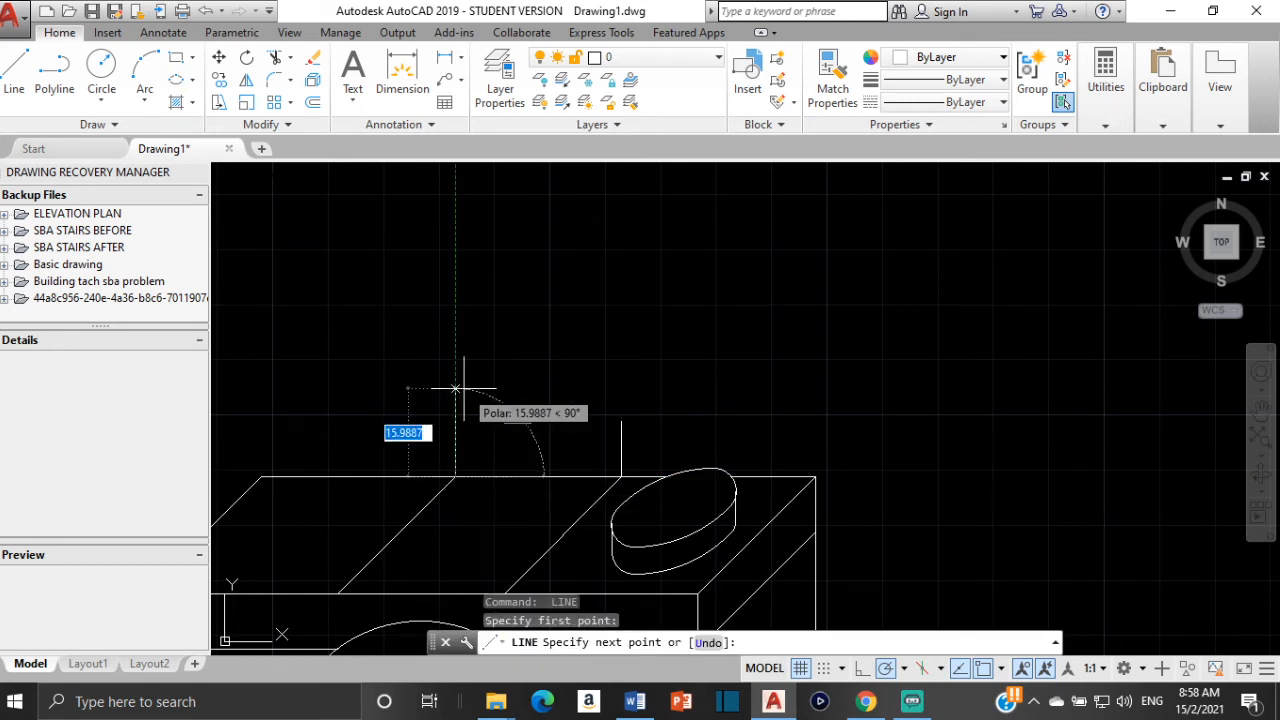
pyautogui.write('1')
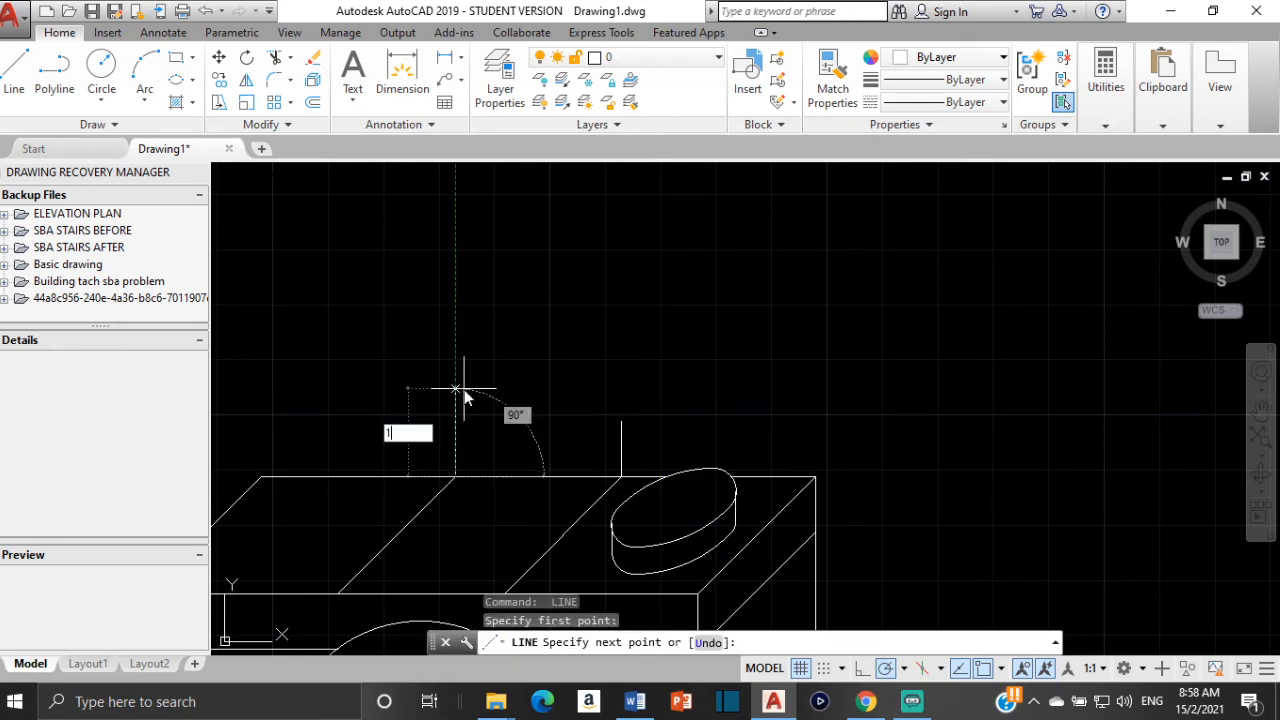
pyautogui.write('0')
pyautogui.press('Return')
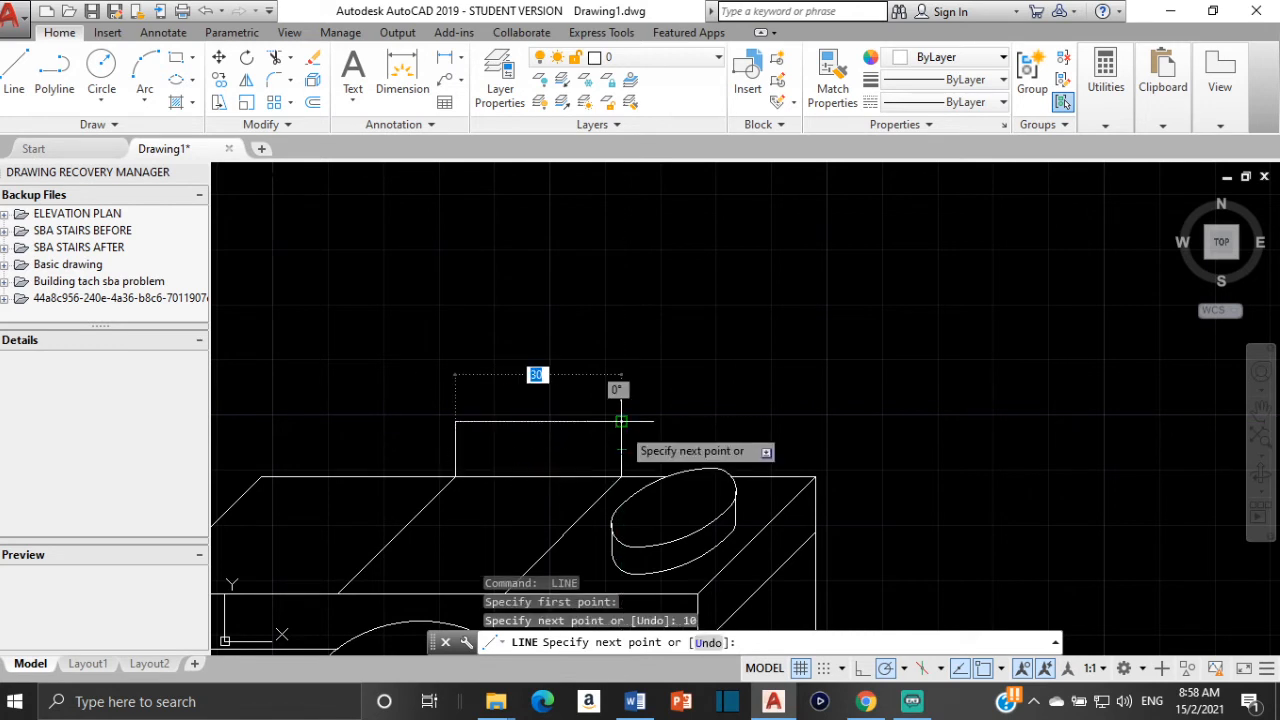
pyautogui.click(621, 421)
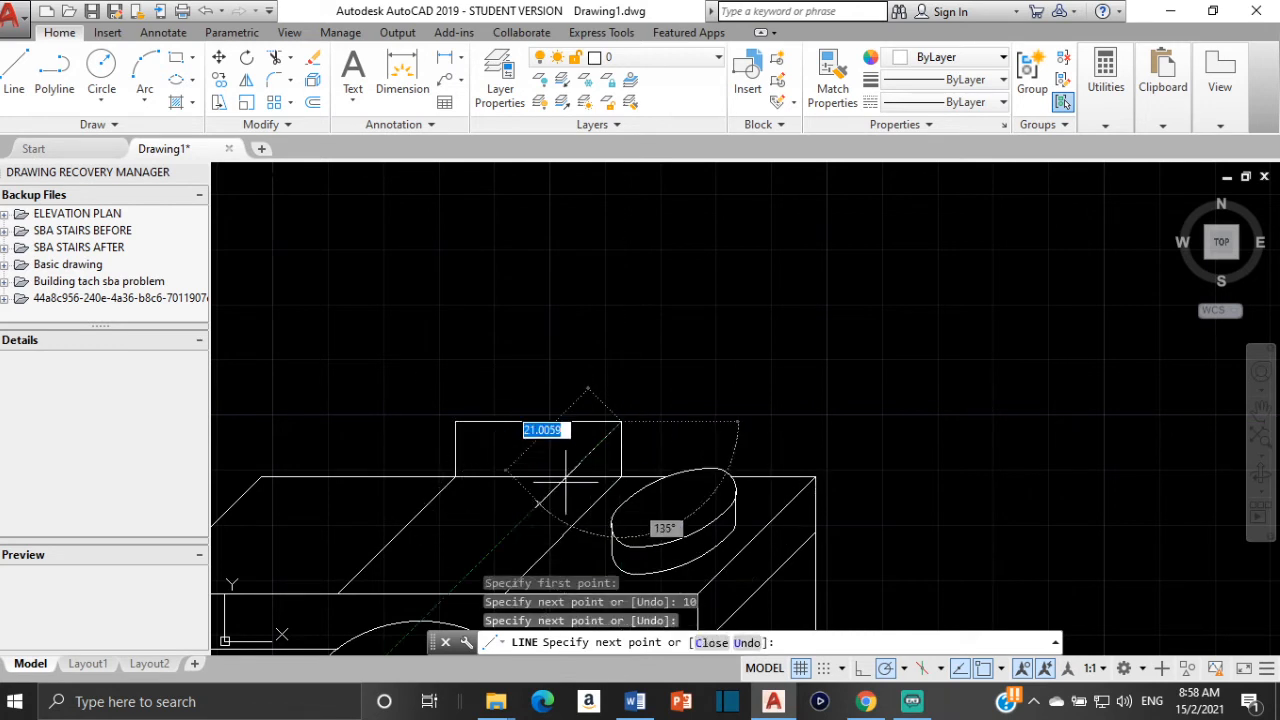
pyautogui.press('Escape')
pyautogui.scroll(-2, 569, 479)
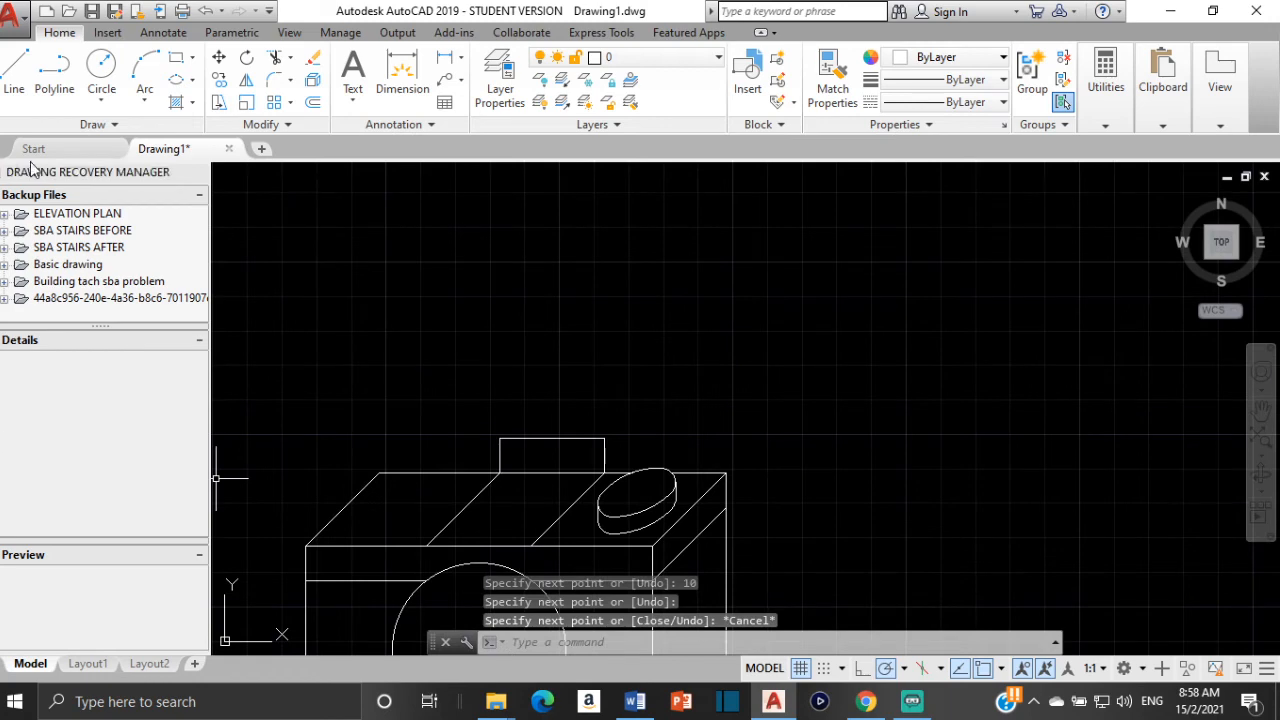
pyautogui.click(14, 70)
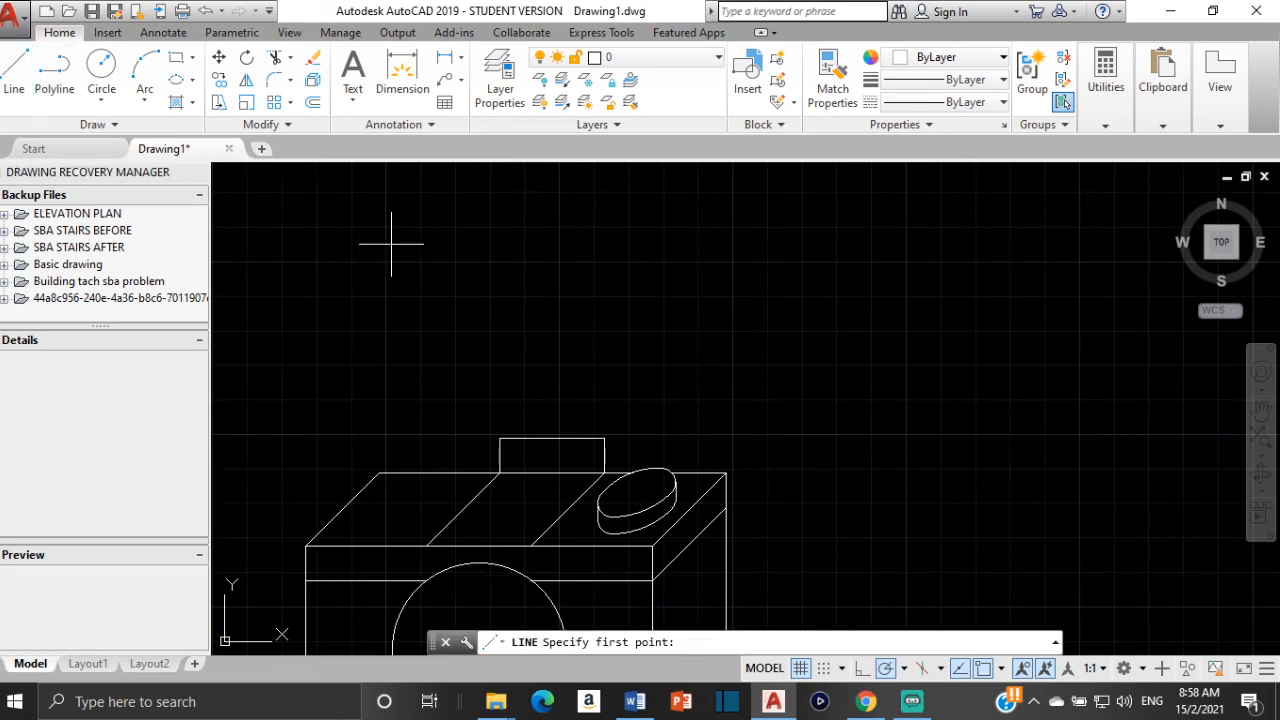
pyautogui.scroll(-3, 481, 518)
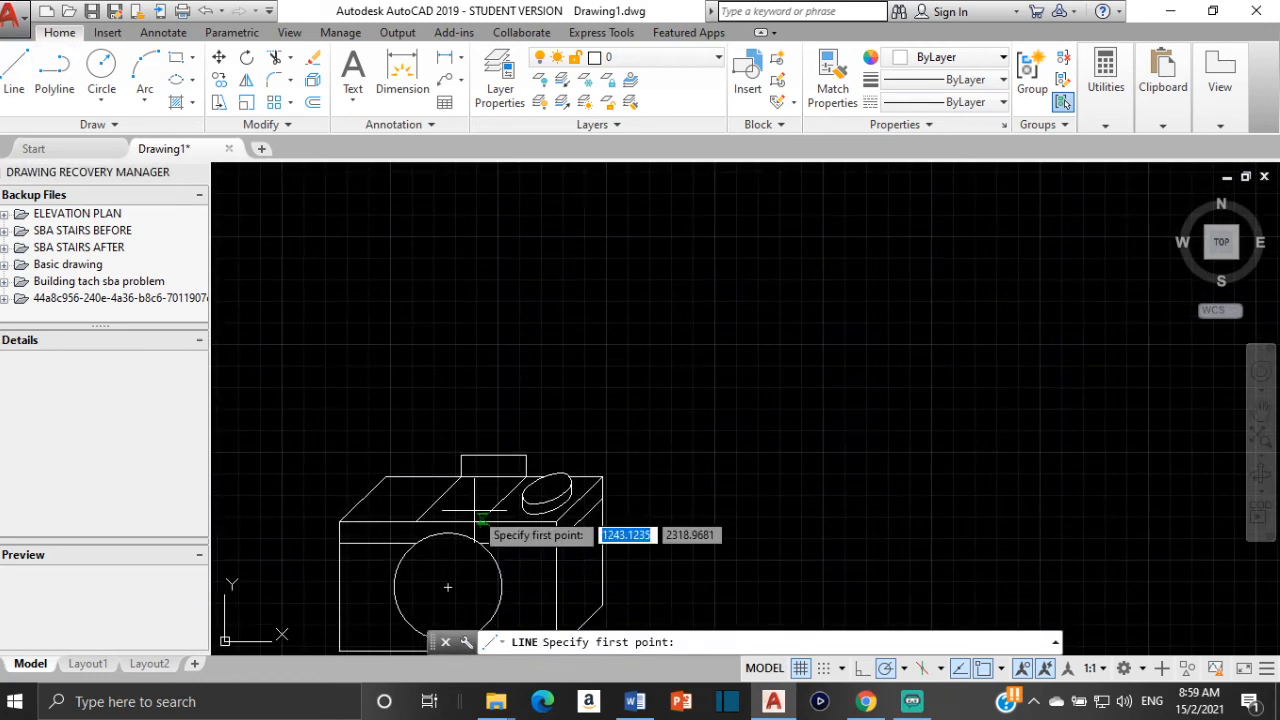
pyautogui.scroll(2, 481, 518)
pyautogui.press('Escape')
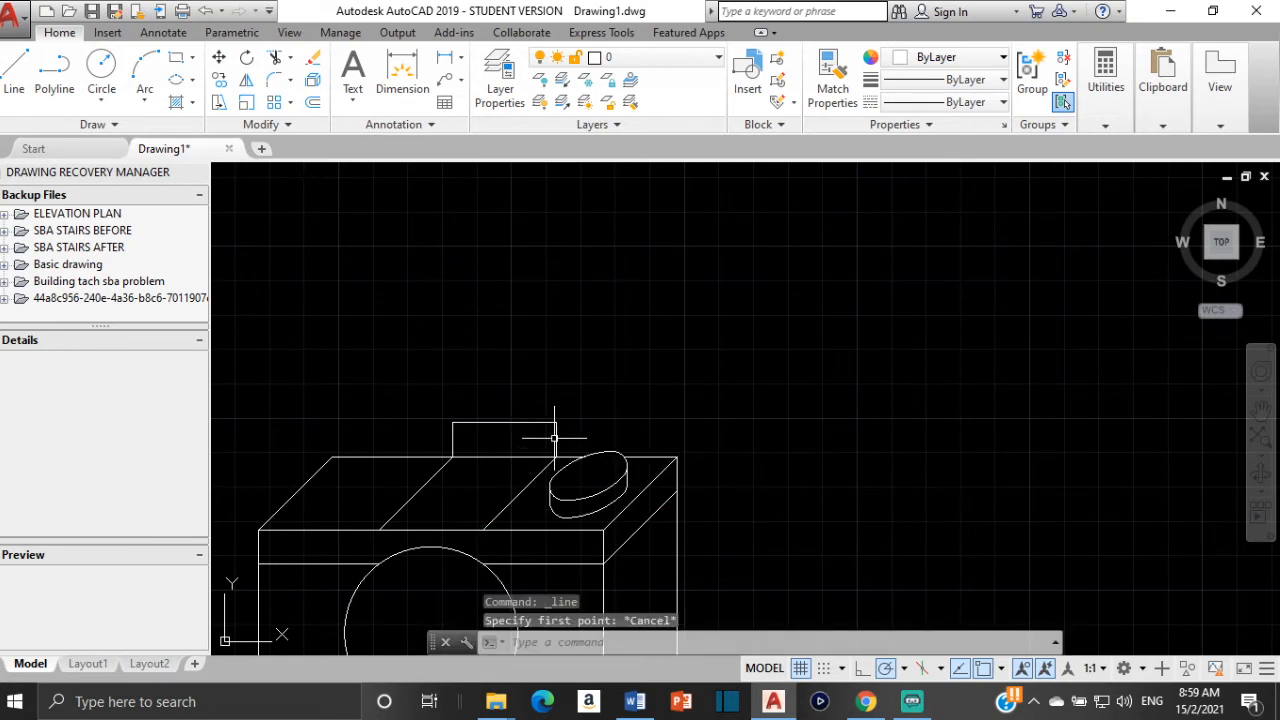
# Copy the block's right vertical line from its lower endpoint to the front ends of both diagonals on the top face
pyautogui.click(555, 437)
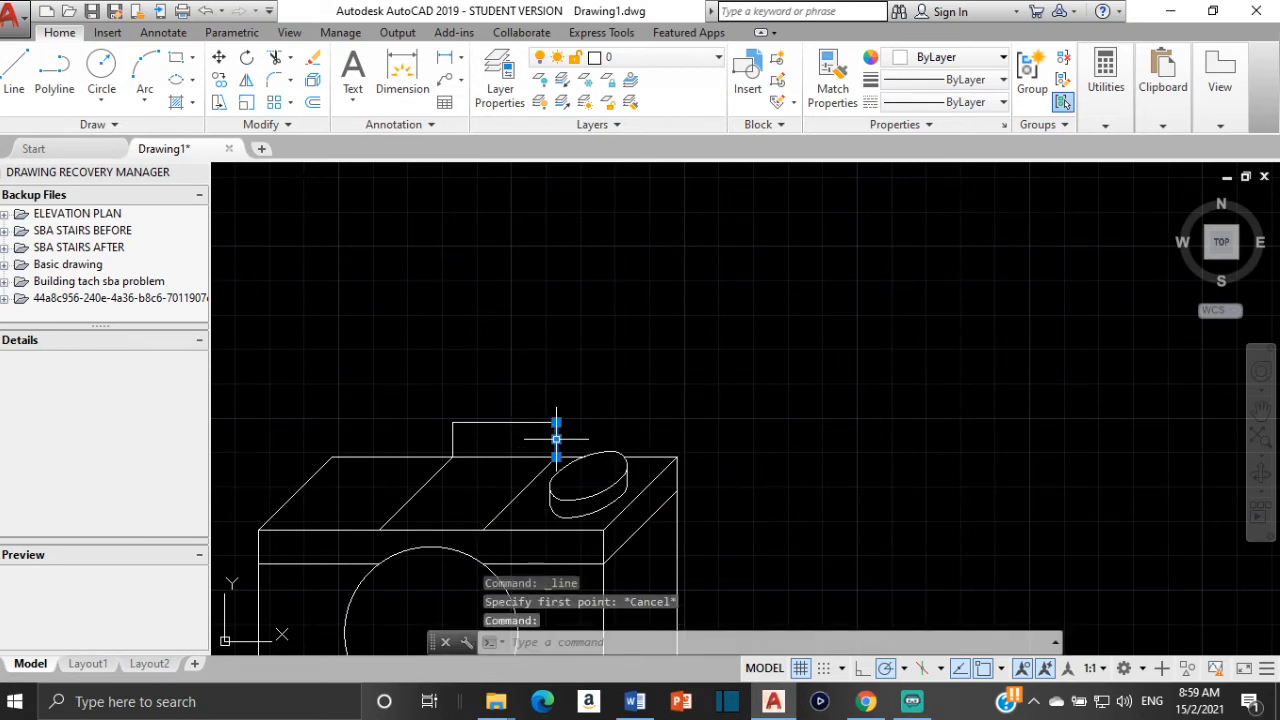
pyautogui.click(219, 80)
pyautogui.click(556, 457)
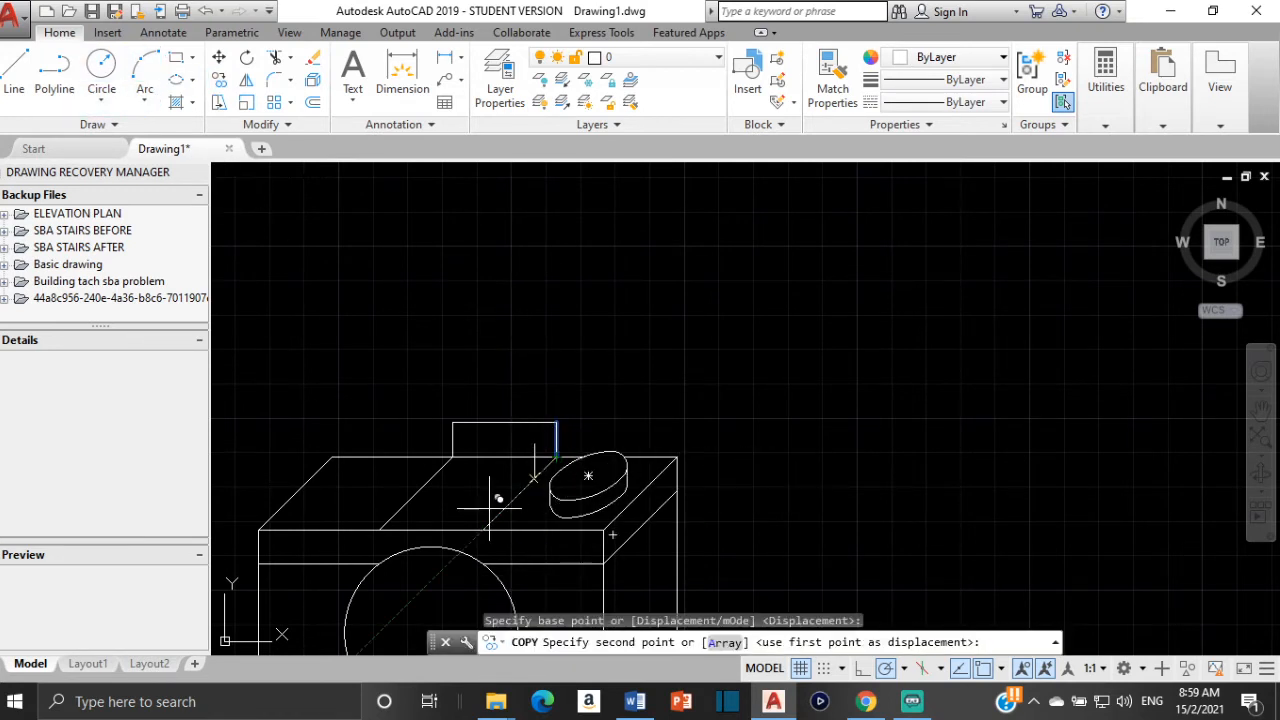
pyautogui.click(486, 525)
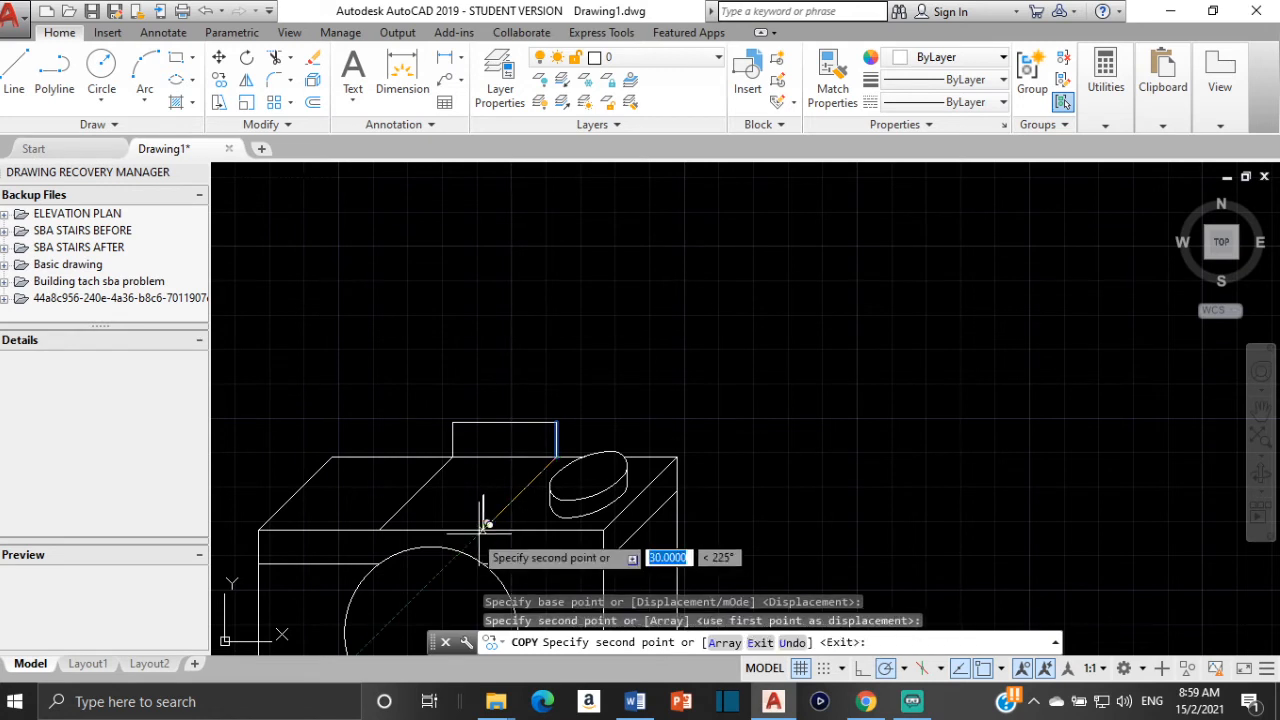
pyautogui.click(386, 519)
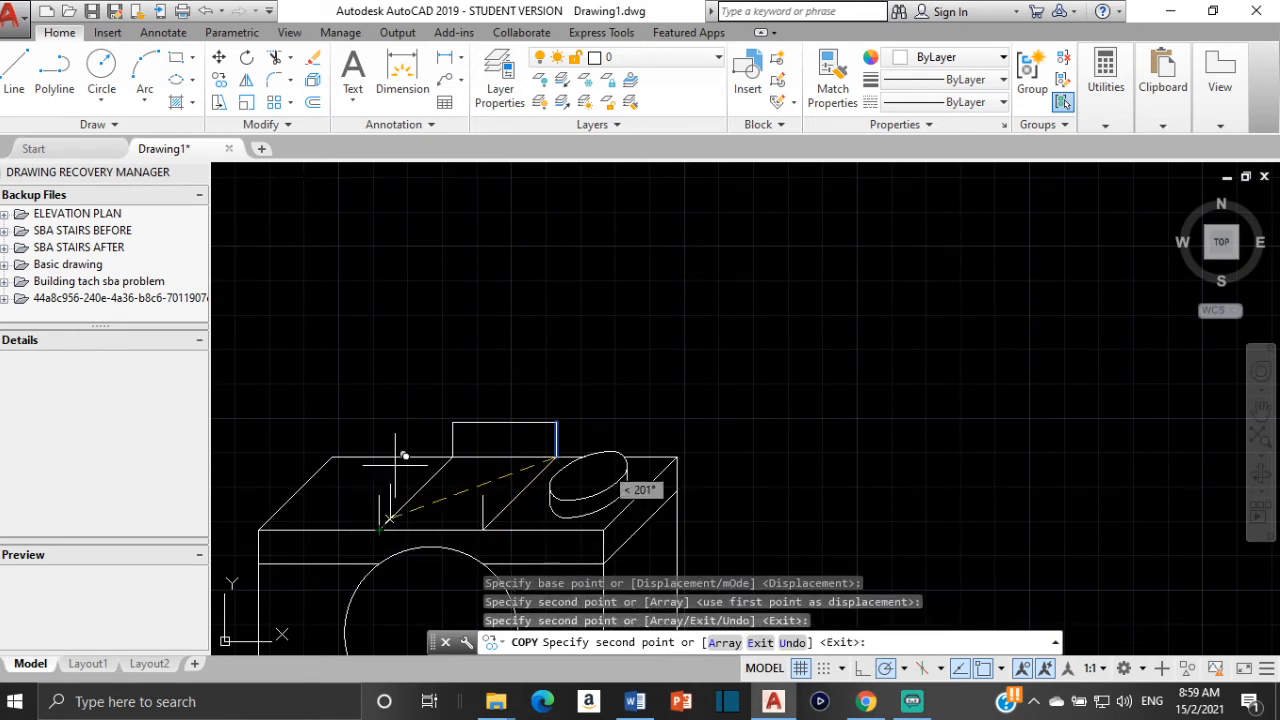
pyautogui.press('Escape')
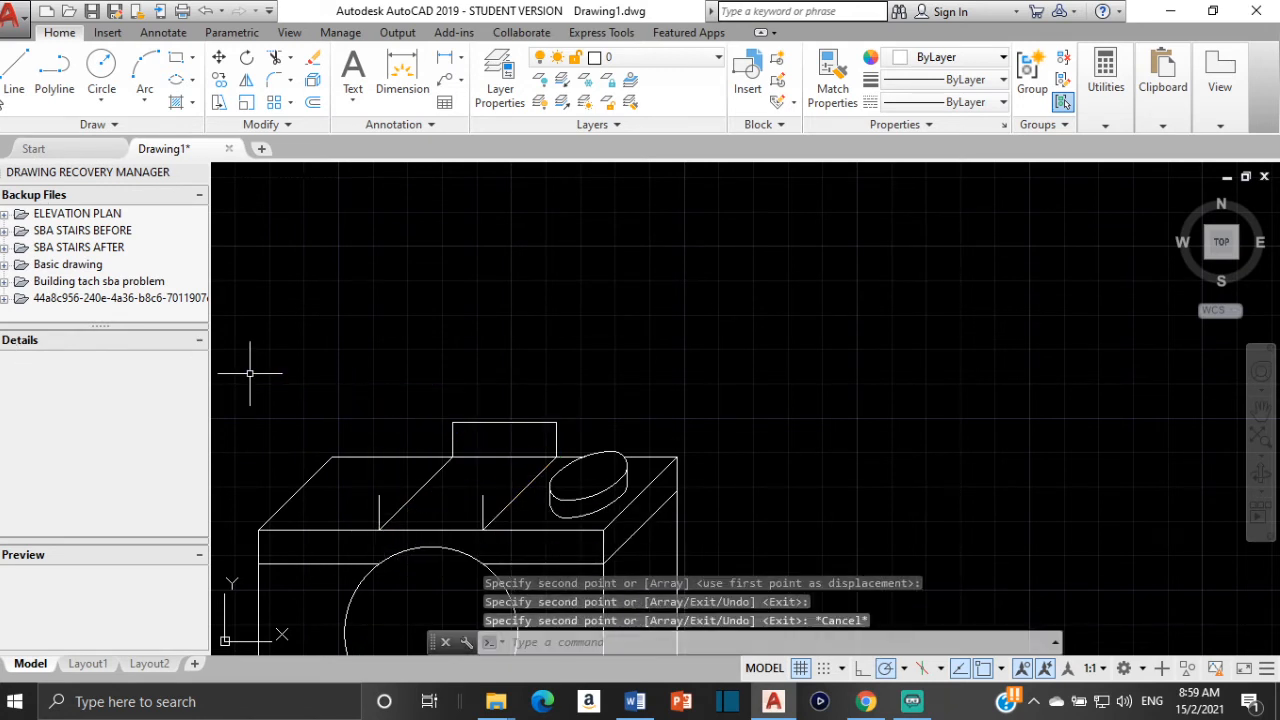
# Draw diagonal lines joining the raised block's two back top corners to the tops of its front vertical lines
pyautogui.click(15, 75)
pyautogui.click(452, 424)
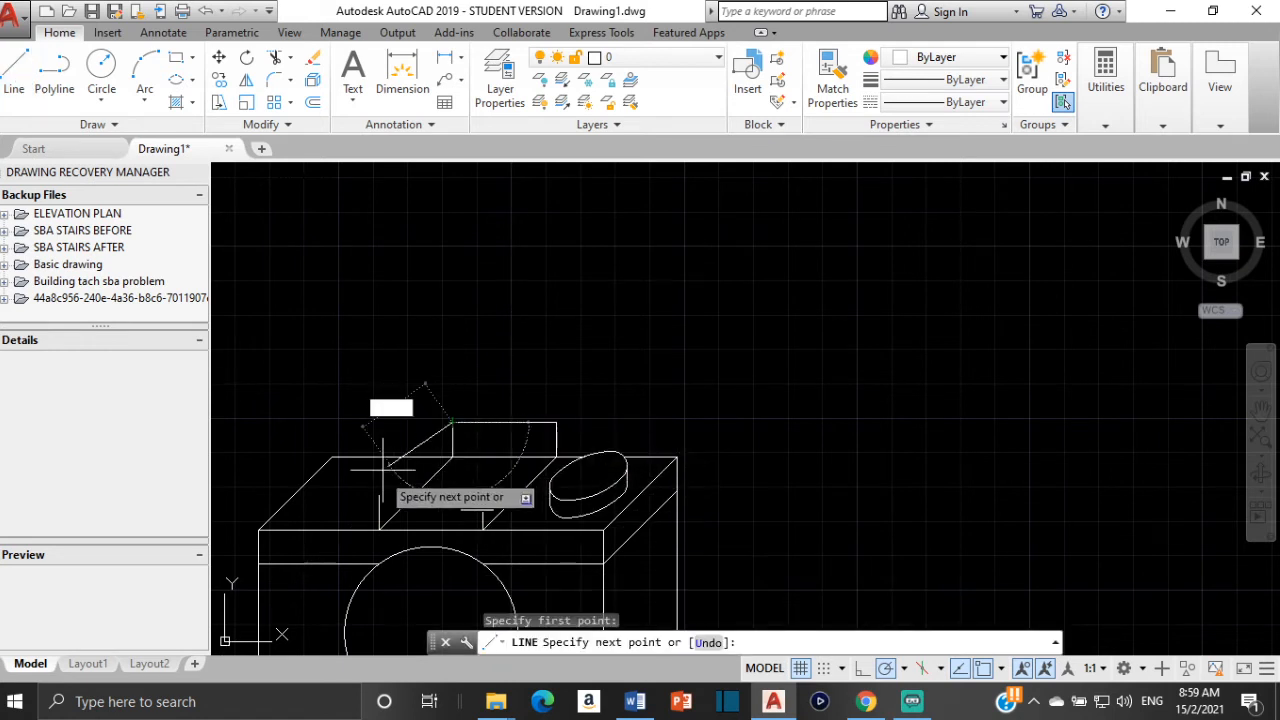
pyautogui.click(380, 495)
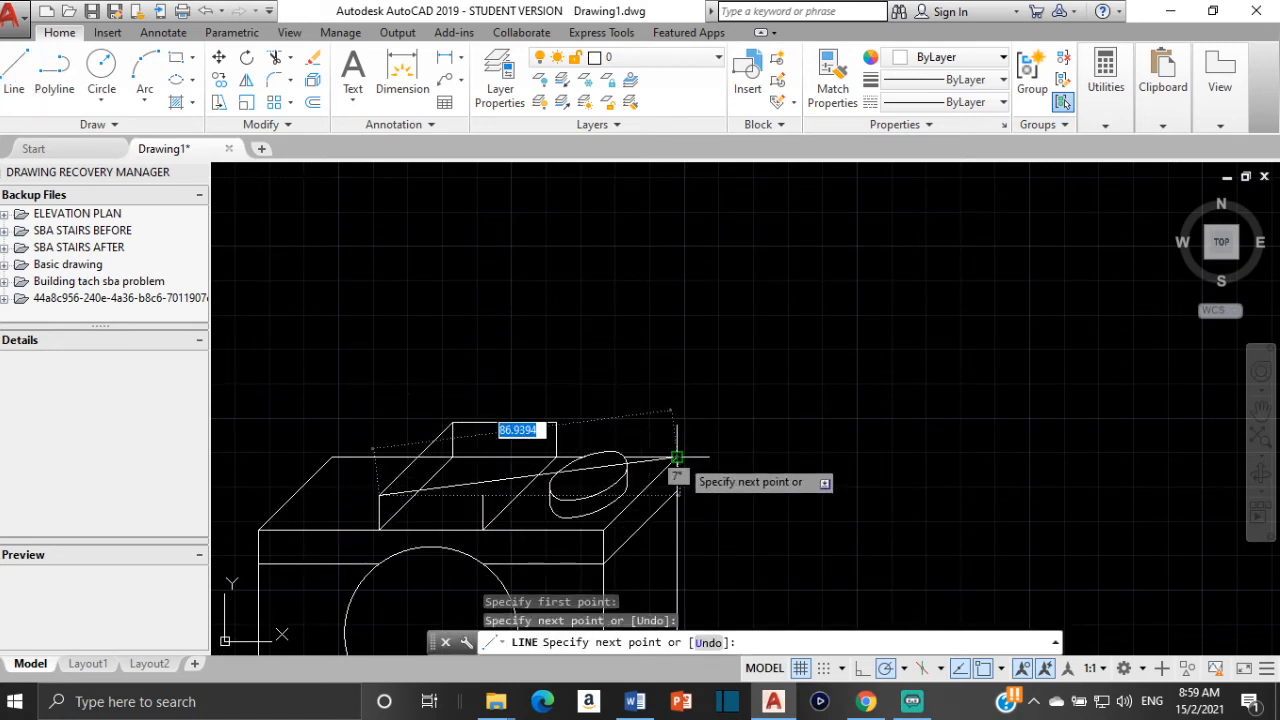
pyautogui.press('Return')
pyautogui.press('Return')
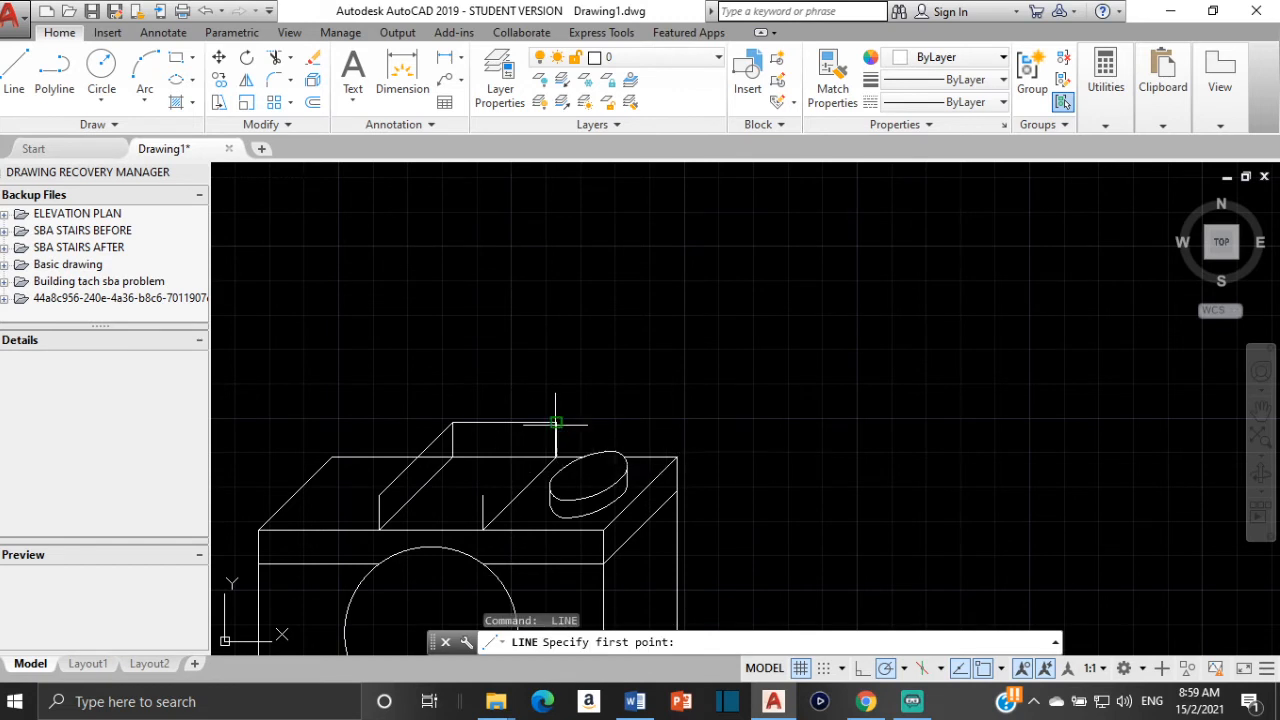
pyautogui.click(556, 424)
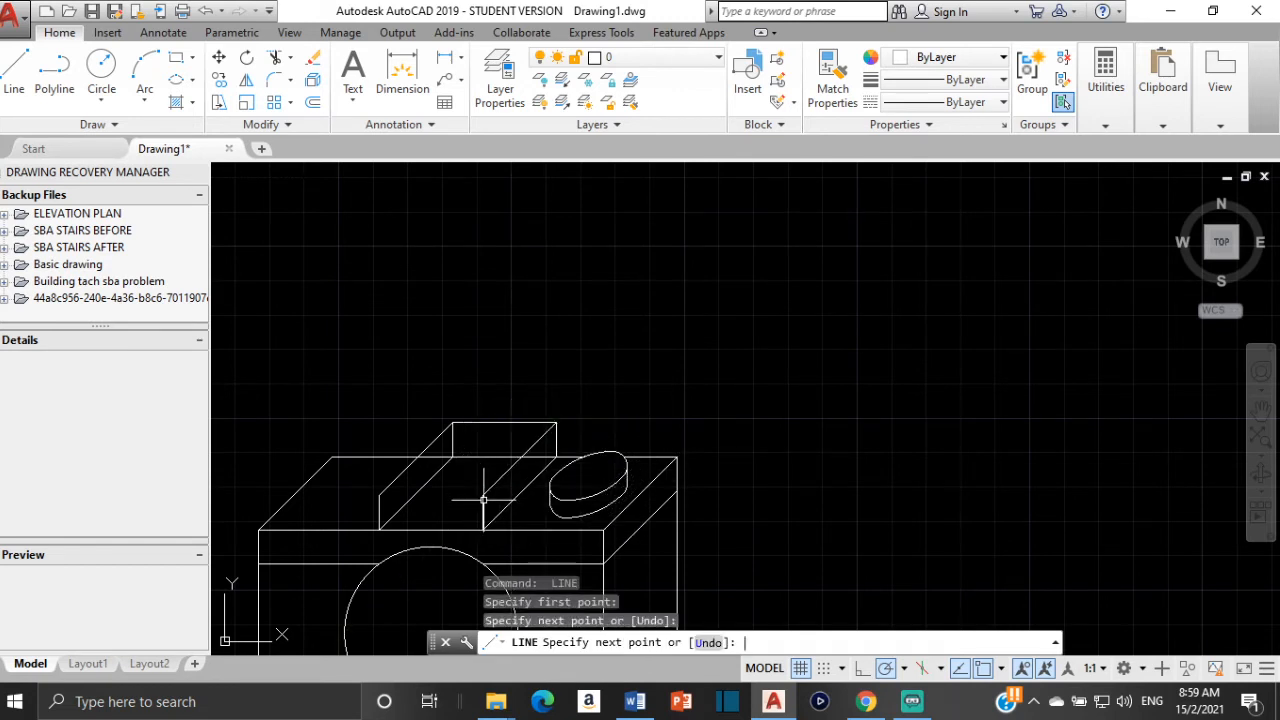
pyautogui.press('Return')
# Draw the raised block's front top edge between the tops of the two front vertical lines
pyautogui.press('Return')
pyautogui.click(484, 497)
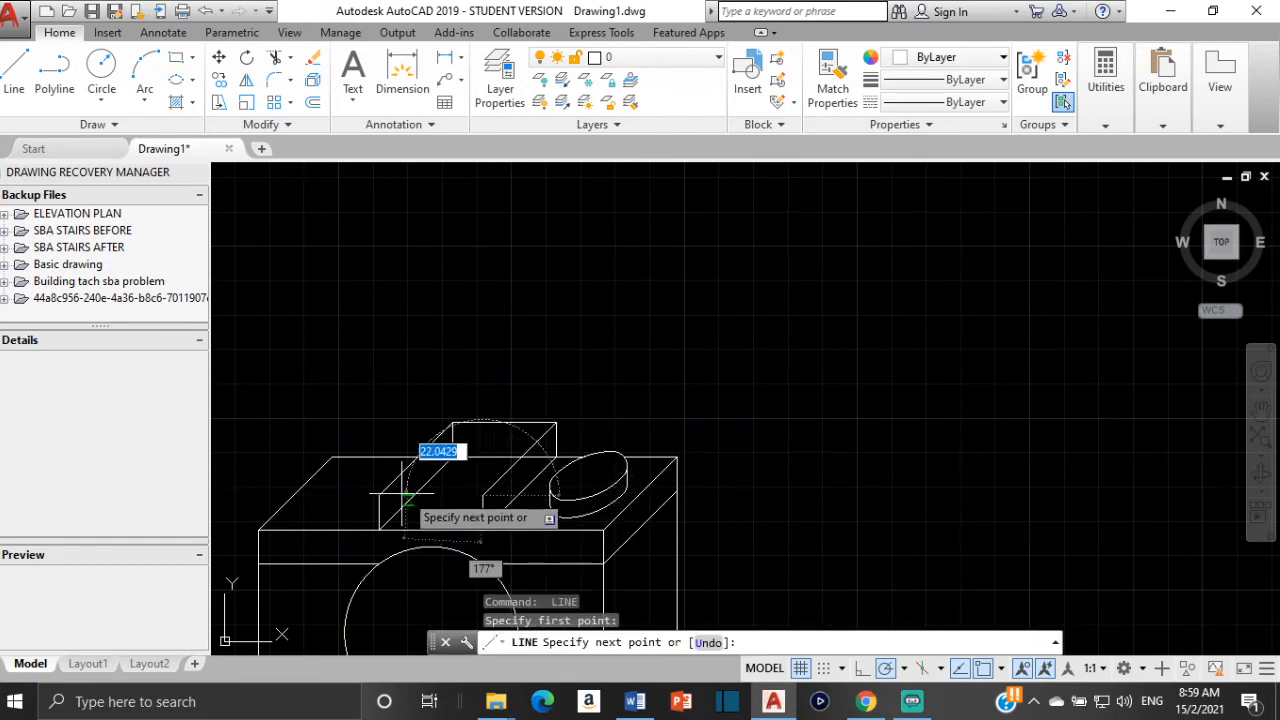
pyautogui.click(380, 494)
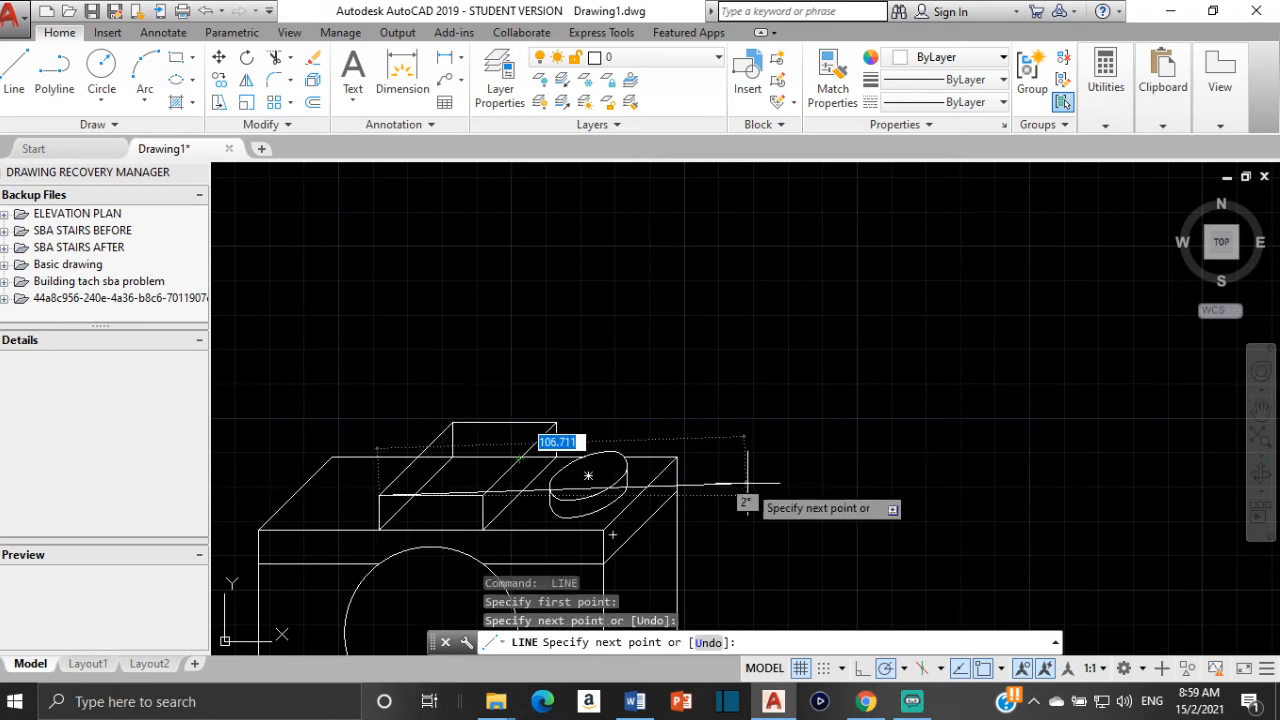
pyautogui.press('Escape')
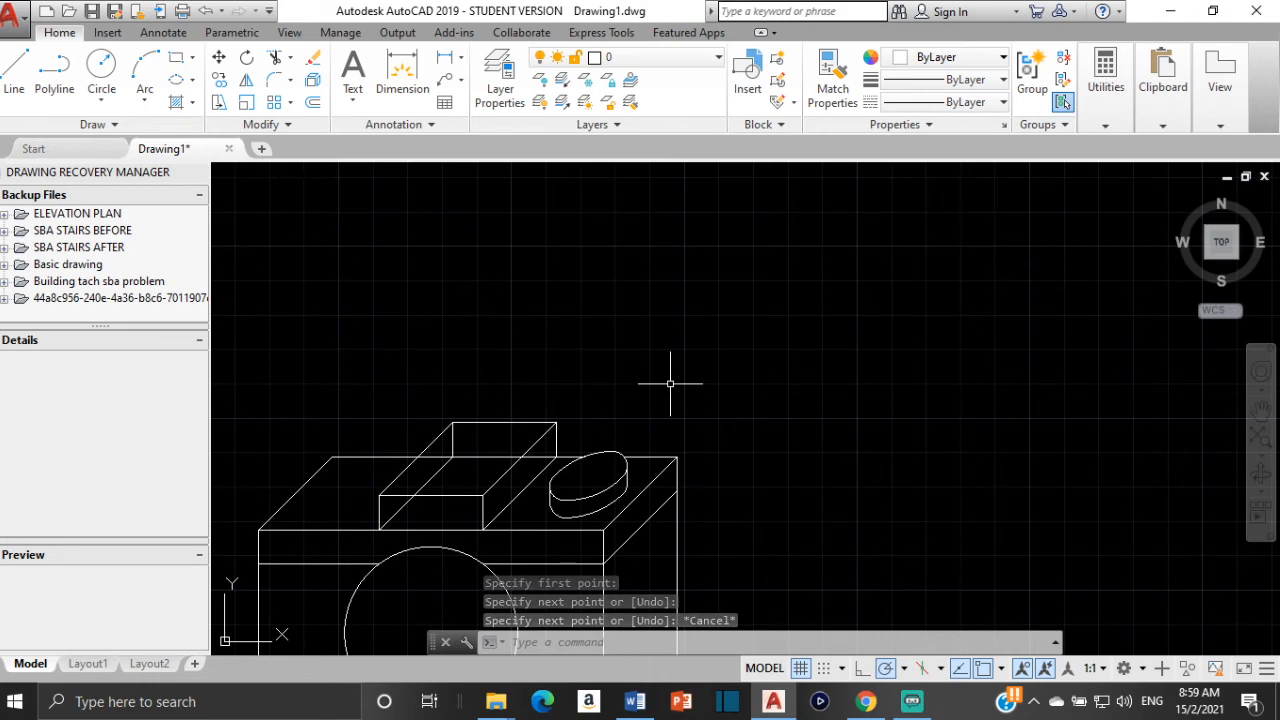
# Check the raised block's sloped front face and its angle in the Word reference drawing, and return to AutoCAD
pyautogui.scroll(1, 513, 531)
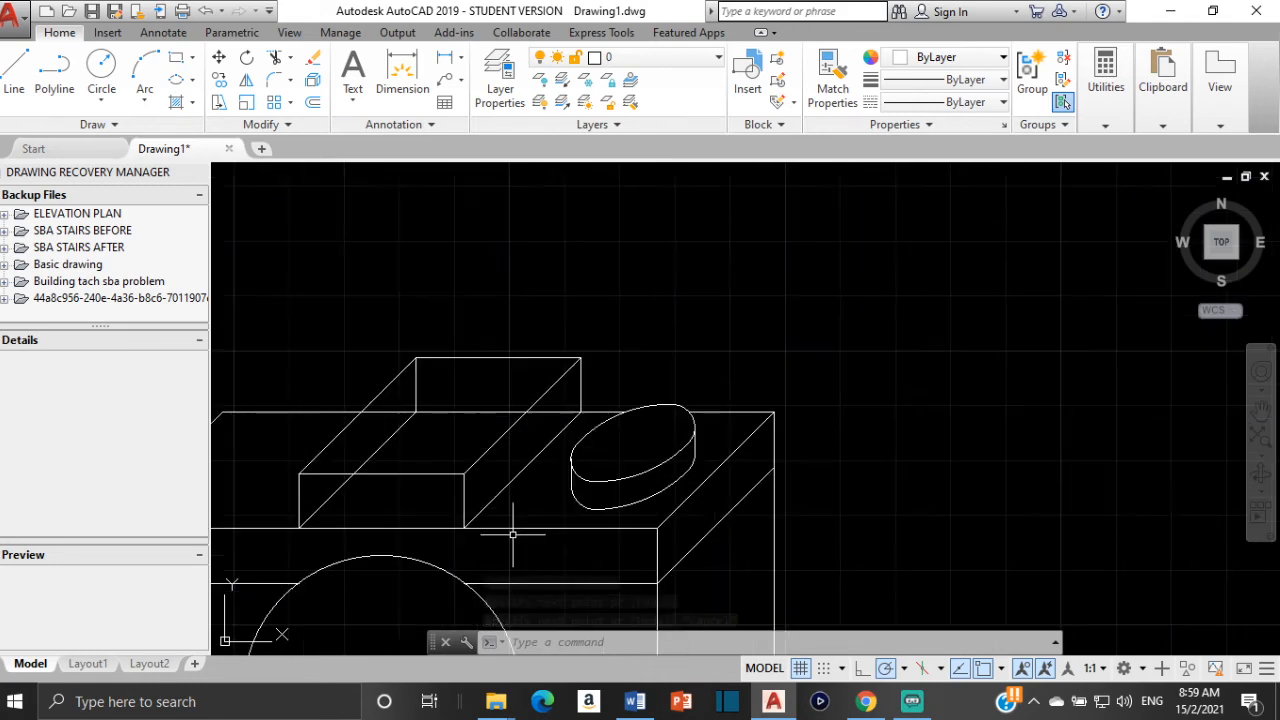
pyautogui.scroll(-3, 519, 531)
pyautogui.moveTo(526, 531); pyautogui.dragTo(546, 486, button='middle')
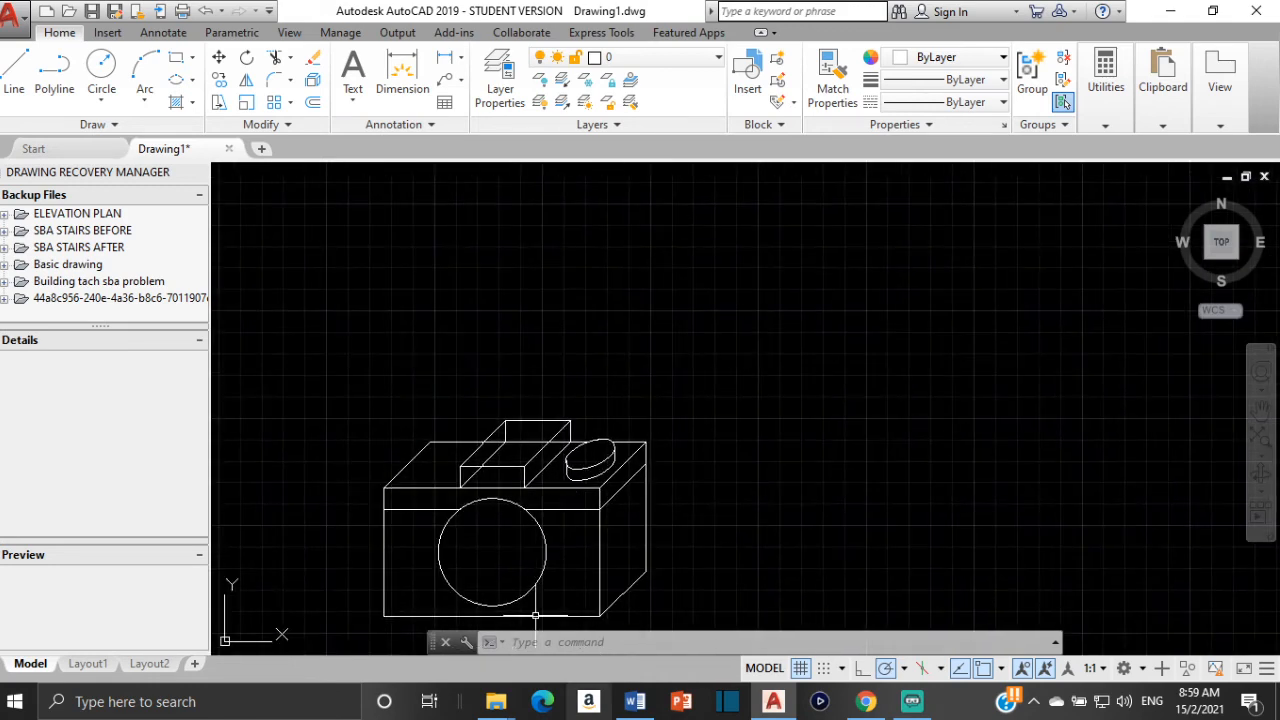
pyautogui.click(635, 701)
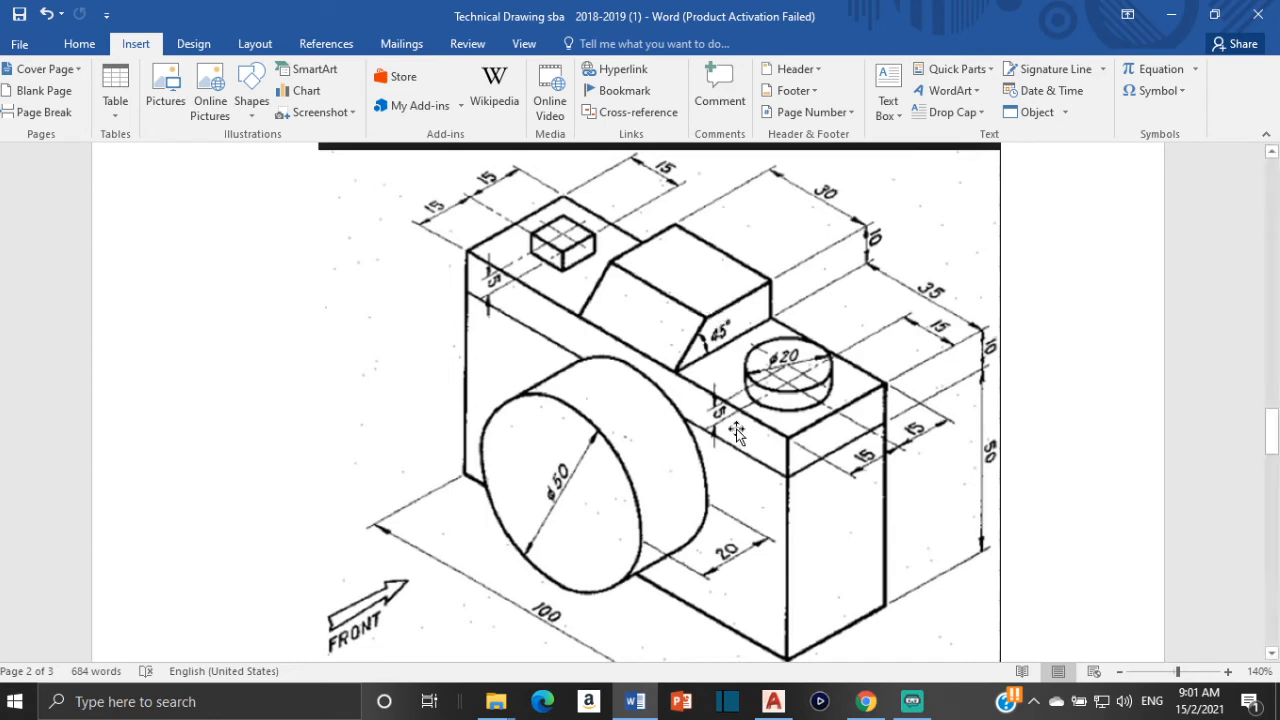
pyautogui.click(773, 701)
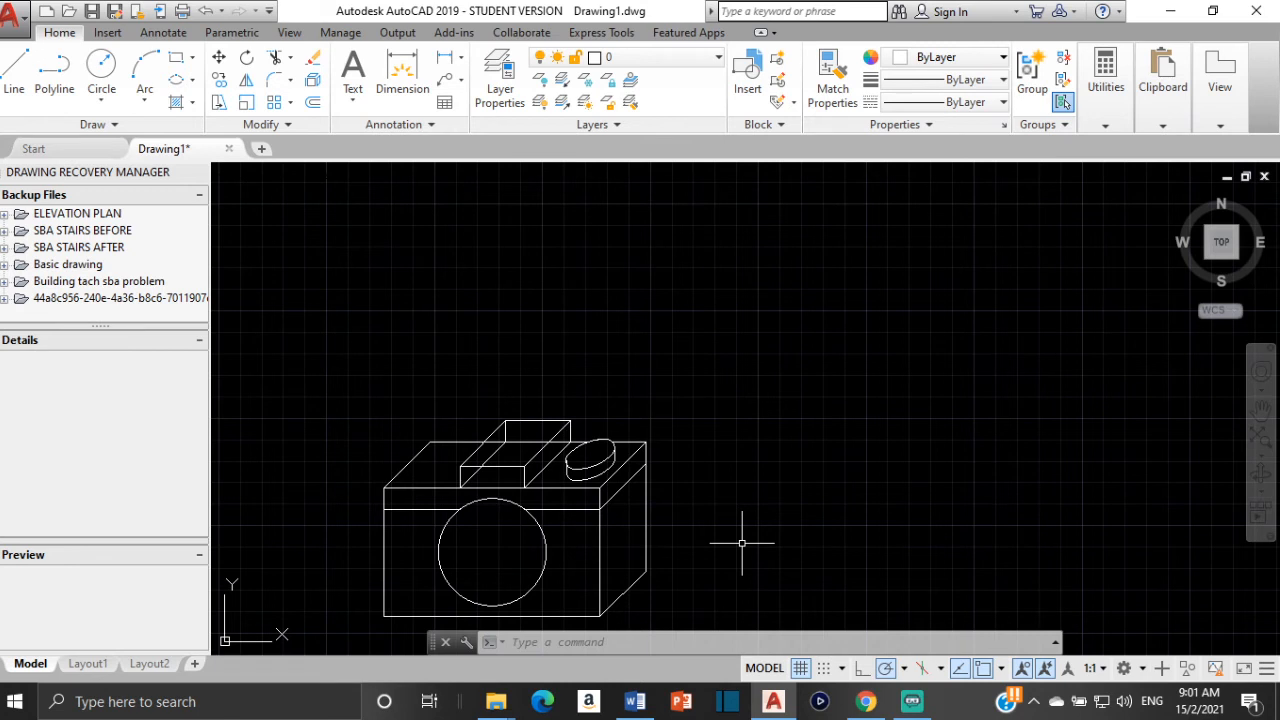
# Draw a vertical line and a horizontal line meeting at a right-angled corner in the empty area beside the camera
pyautogui.scroll(4, 440, 556)
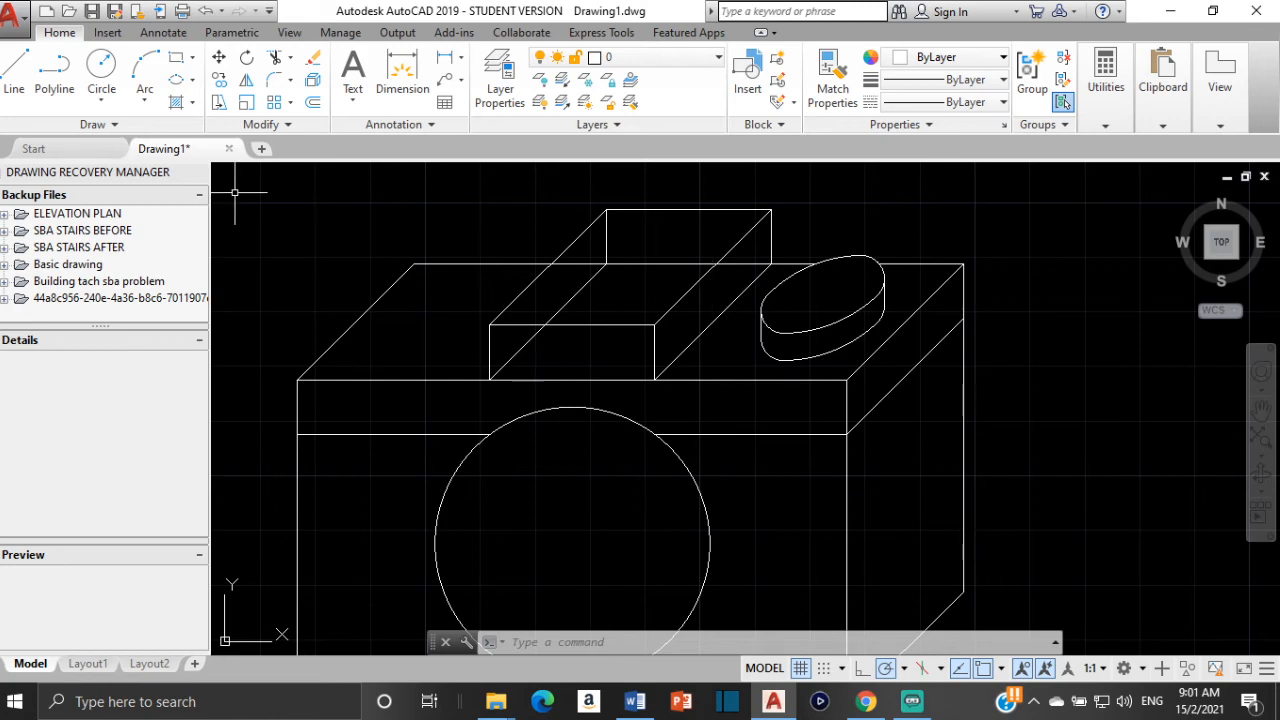
pyautogui.click(14, 72)
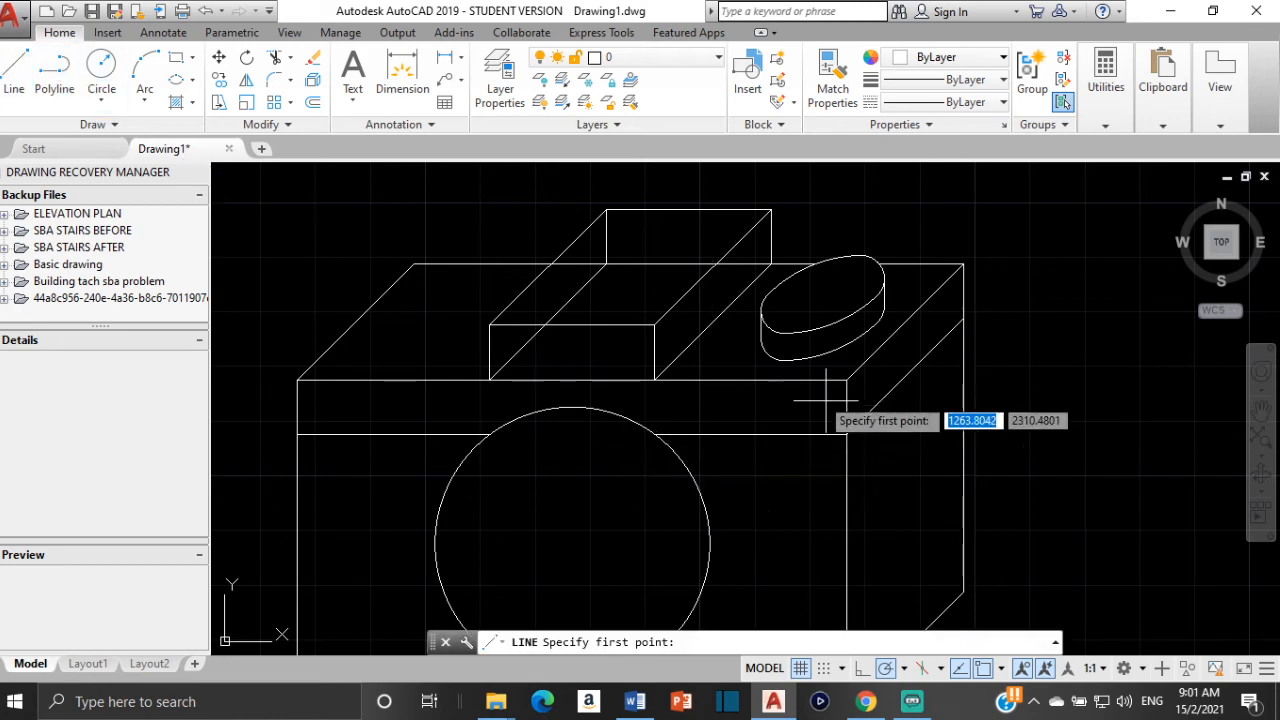
pyautogui.scroll(-2, 915, 370)
pyautogui.moveTo(915, 370); pyautogui.dragTo(580, 335, button='middle')
pyautogui.click(692, 248)
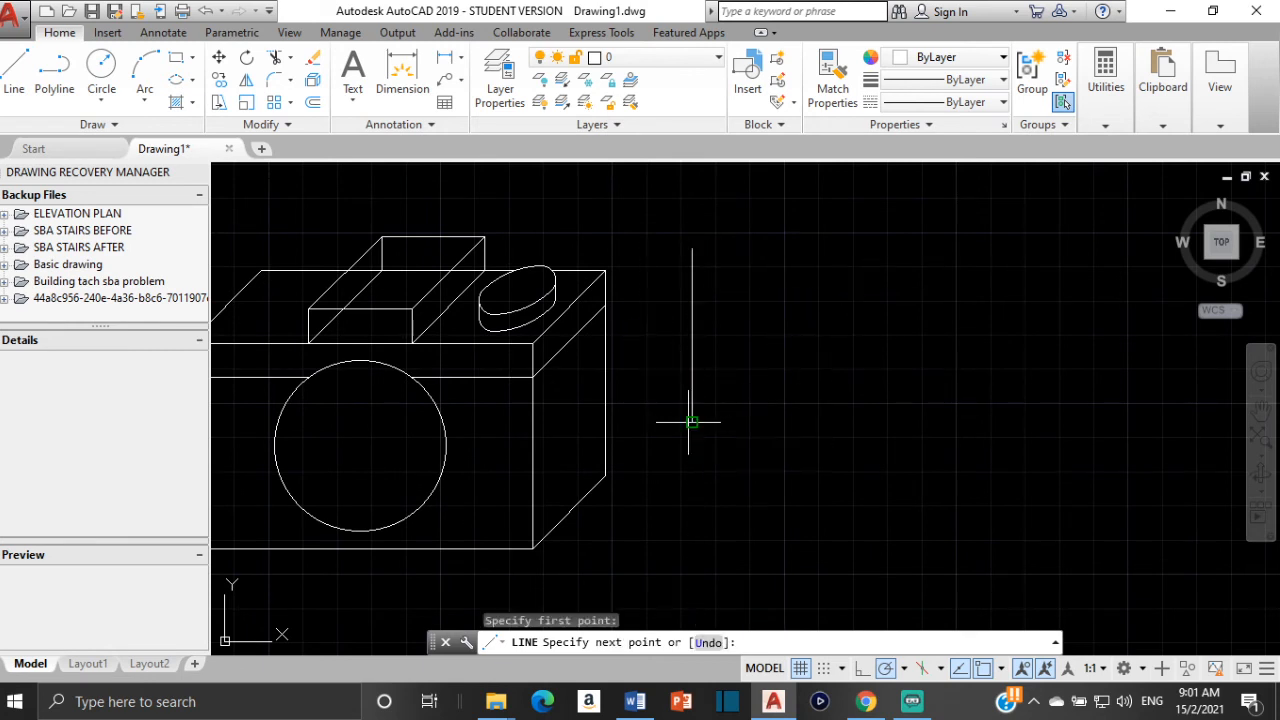
pyautogui.click(692, 421)
pyautogui.click(869, 428)
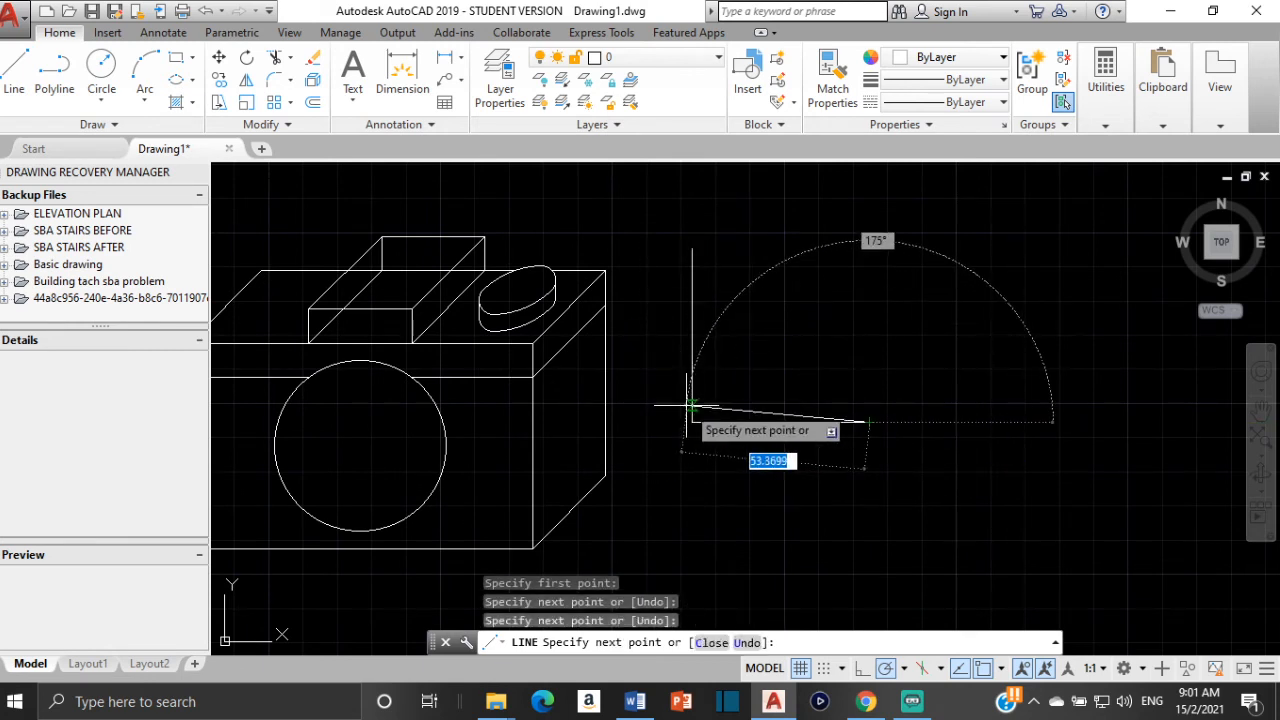
pyautogui.press('Return')
# Draw a diagonal line at about 45° from the shared corner of the vertical and horizontal reference lines
pyautogui.press('Return')
pyautogui.click(691, 421)
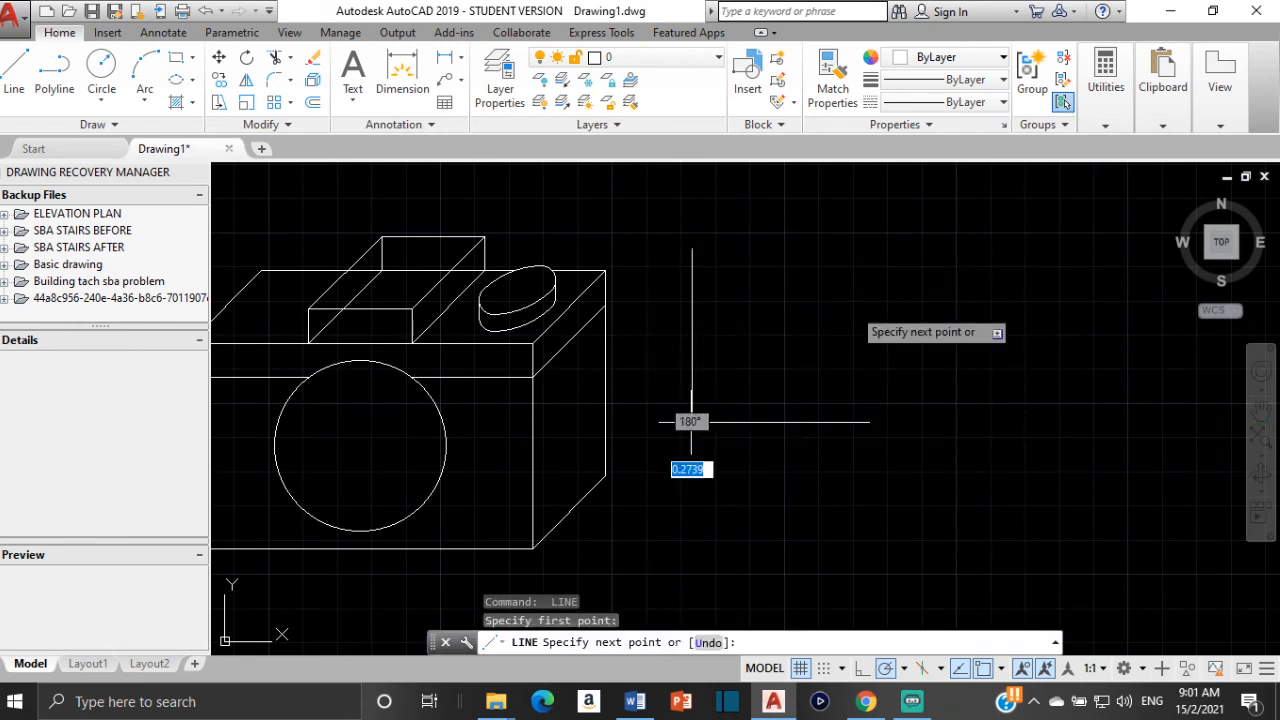
pyautogui.click(838, 278)
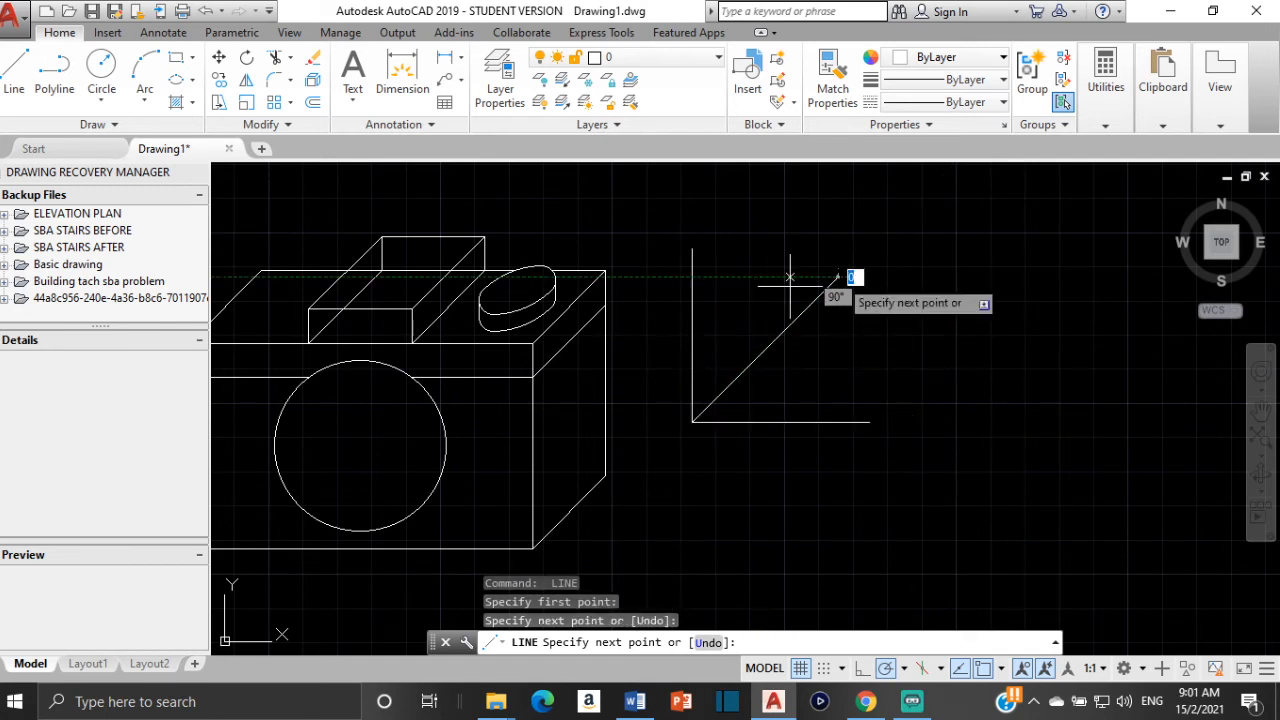
pyautogui.press('Return')
# Draw a line at 67.5° from the lower end of the raised block's right front vertical line
pyautogui.scroll(2, 401, 340)
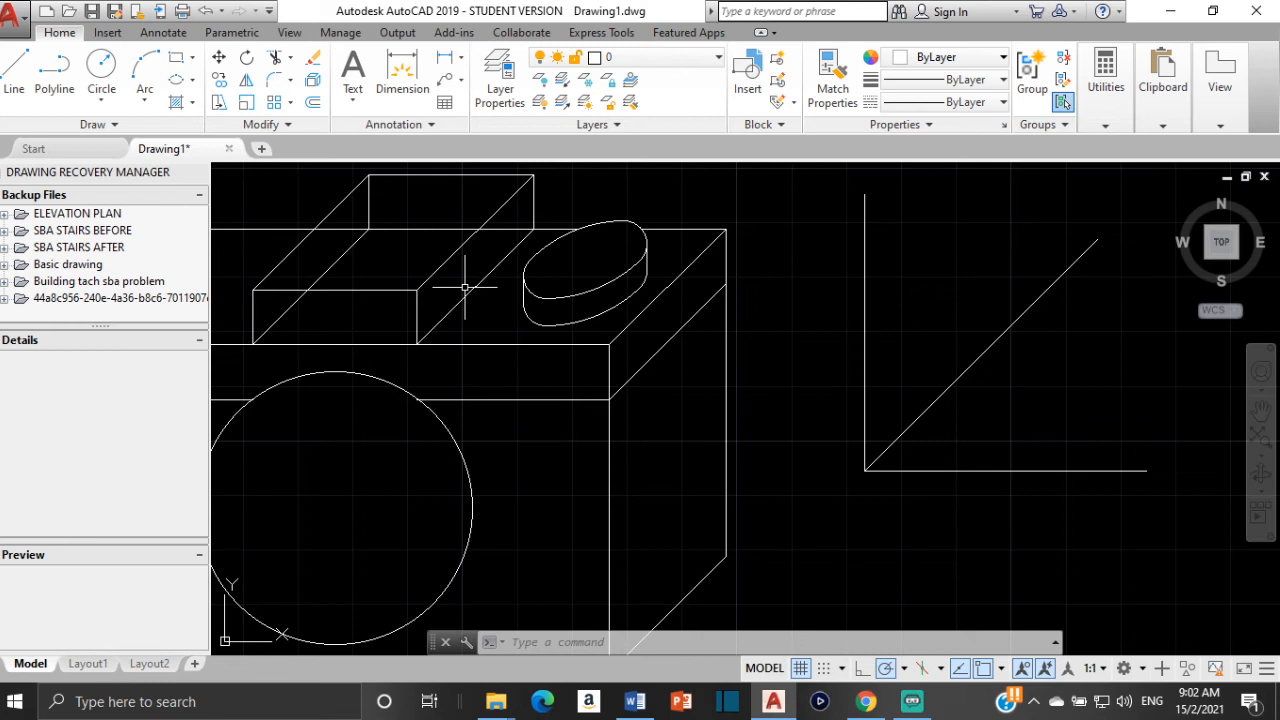
pyautogui.click(14, 68)
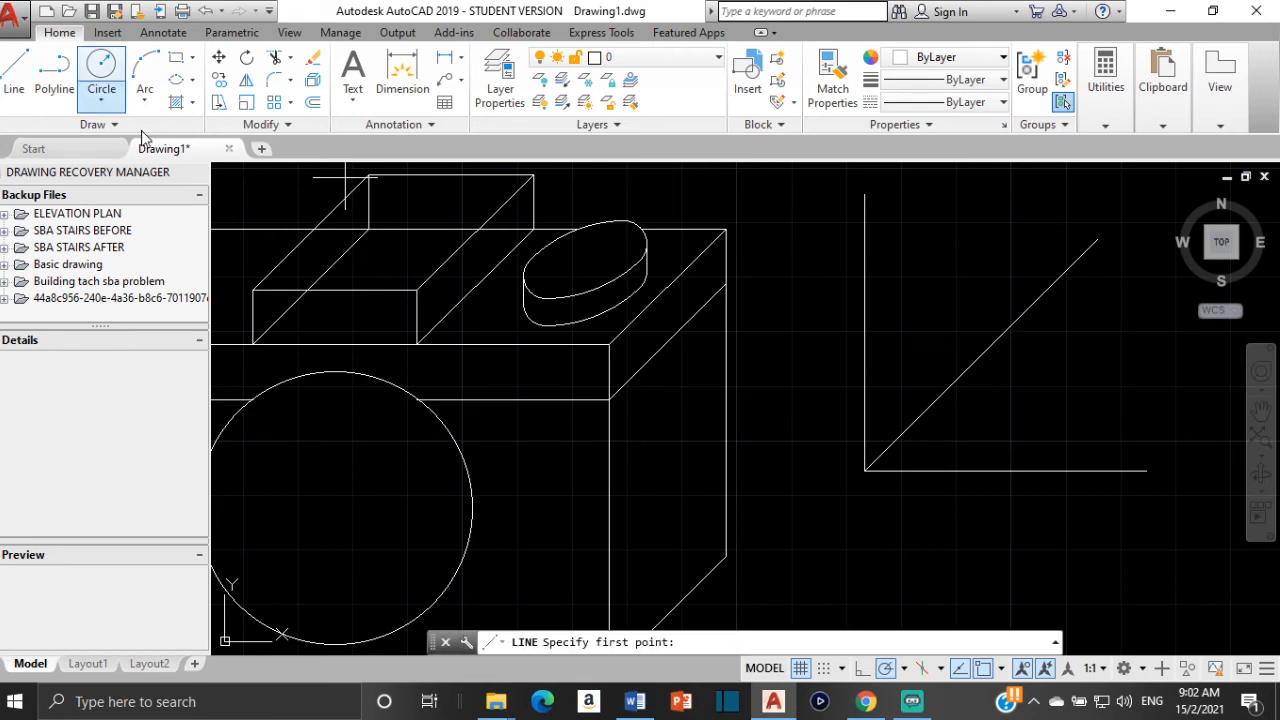
pyautogui.click(417, 343)
pyautogui.moveTo(466, 234); pyautogui.dragTo(409, 337, button='middle')
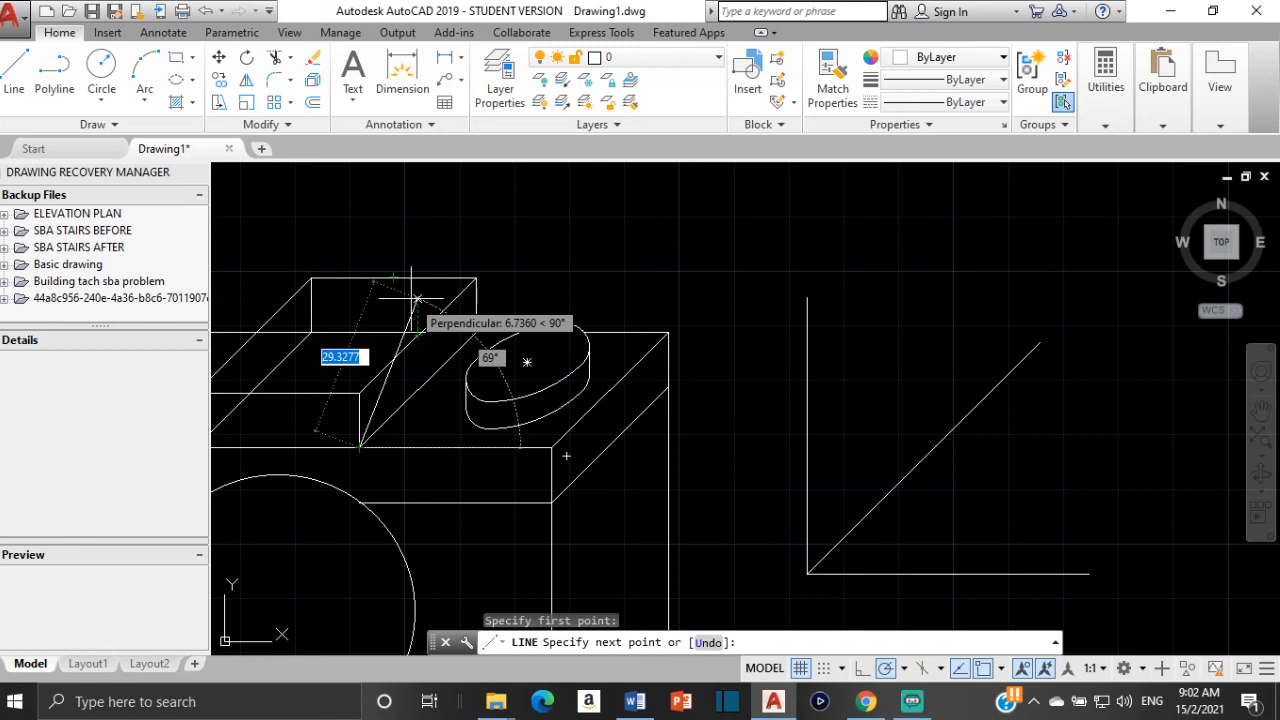
pyautogui.press('Tab')
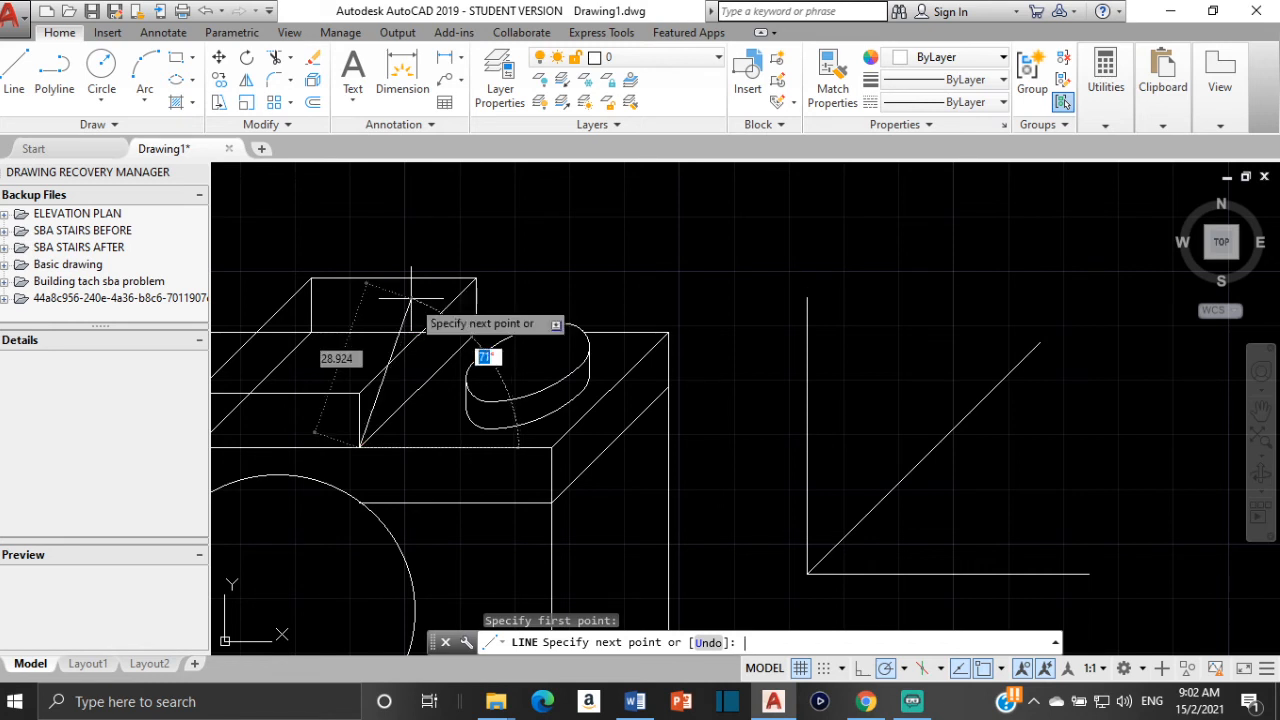
pyautogui.write('67.5')
pyautogui.press('Return')
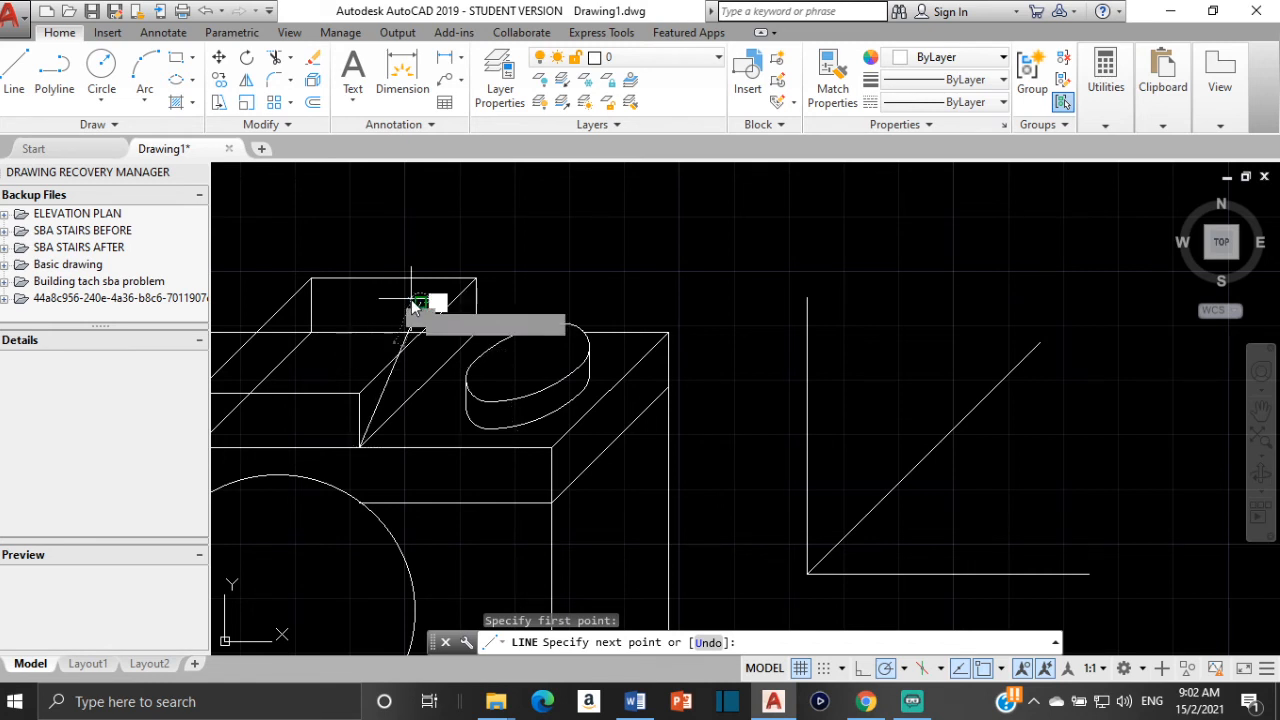
pyautogui.press('Escape')
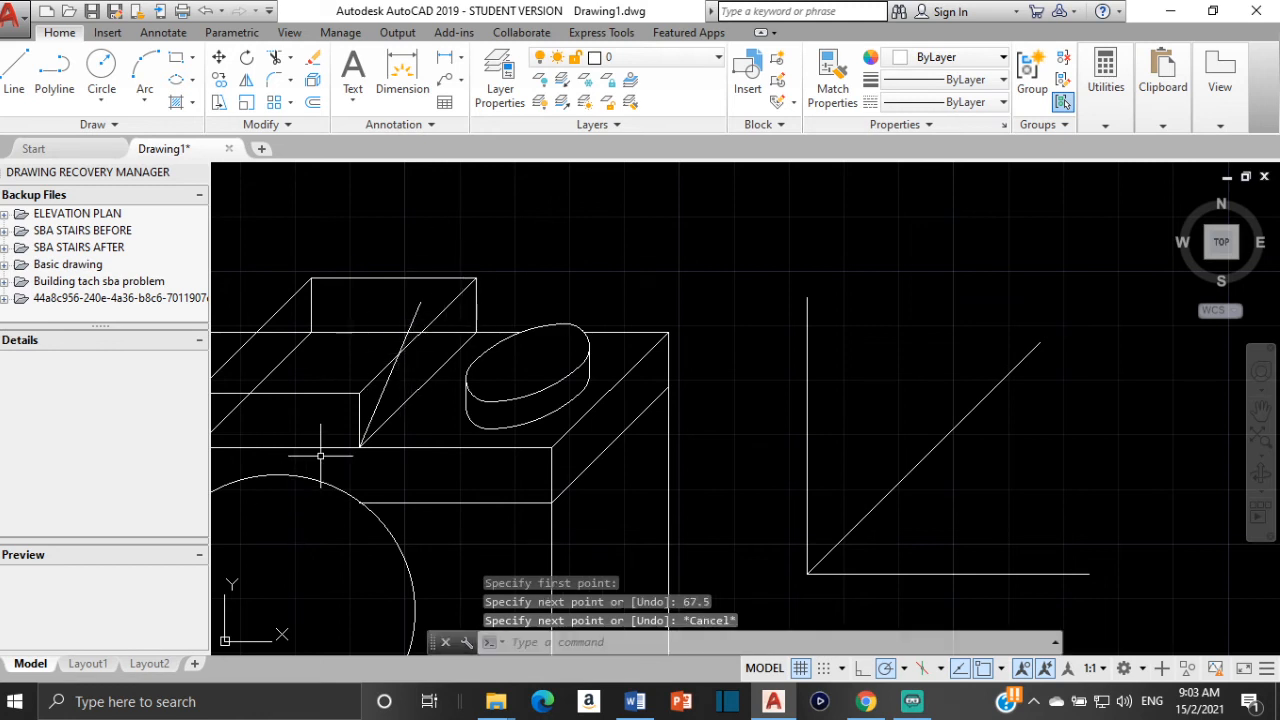
# Trim the part of the 67.5° line that extends past the raised block's right top diagonal edge
pyautogui.write('tr')
pyautogui.press('Return')
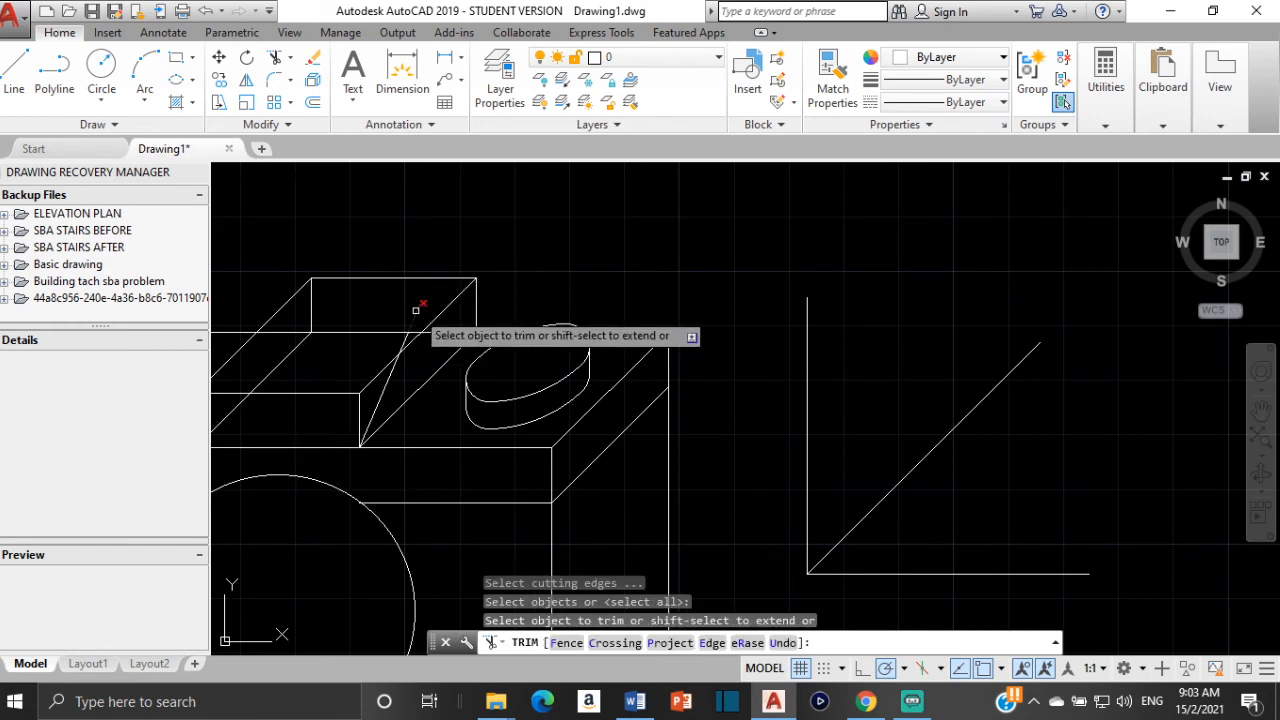
pyautogui.scroll(3, 407, 321)
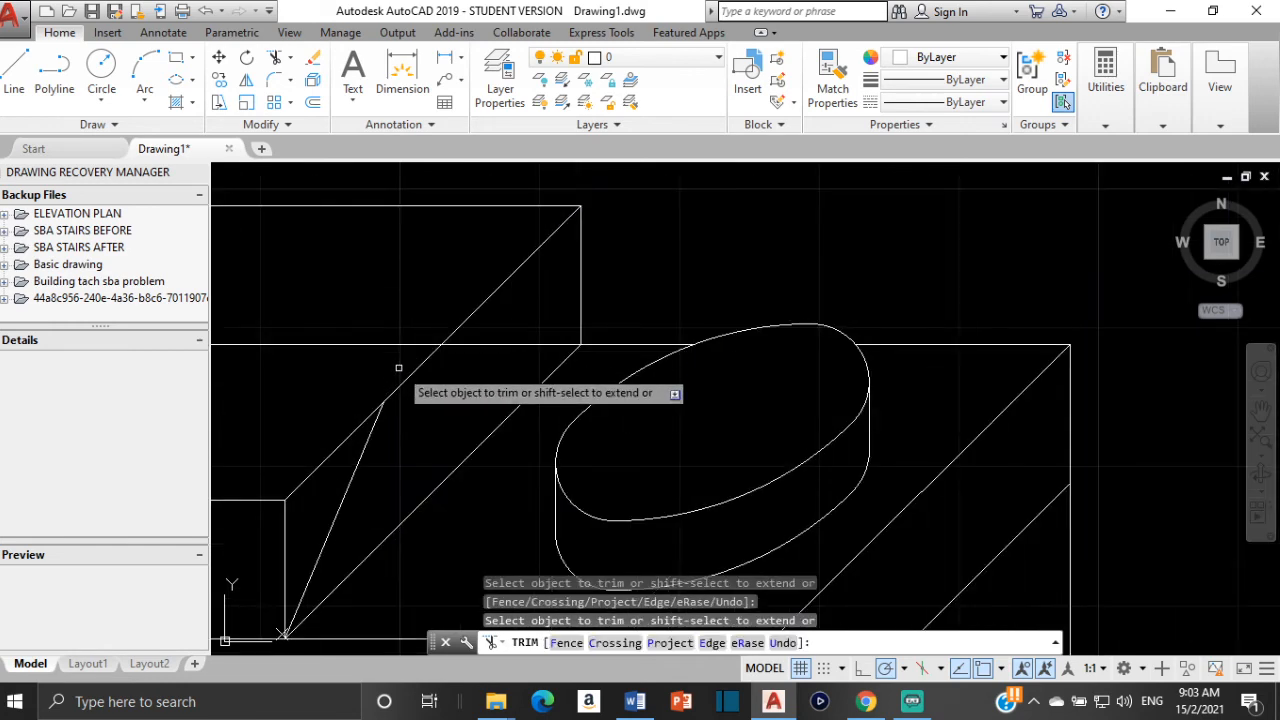
pyautogui.scroll(-6, 399, 389)
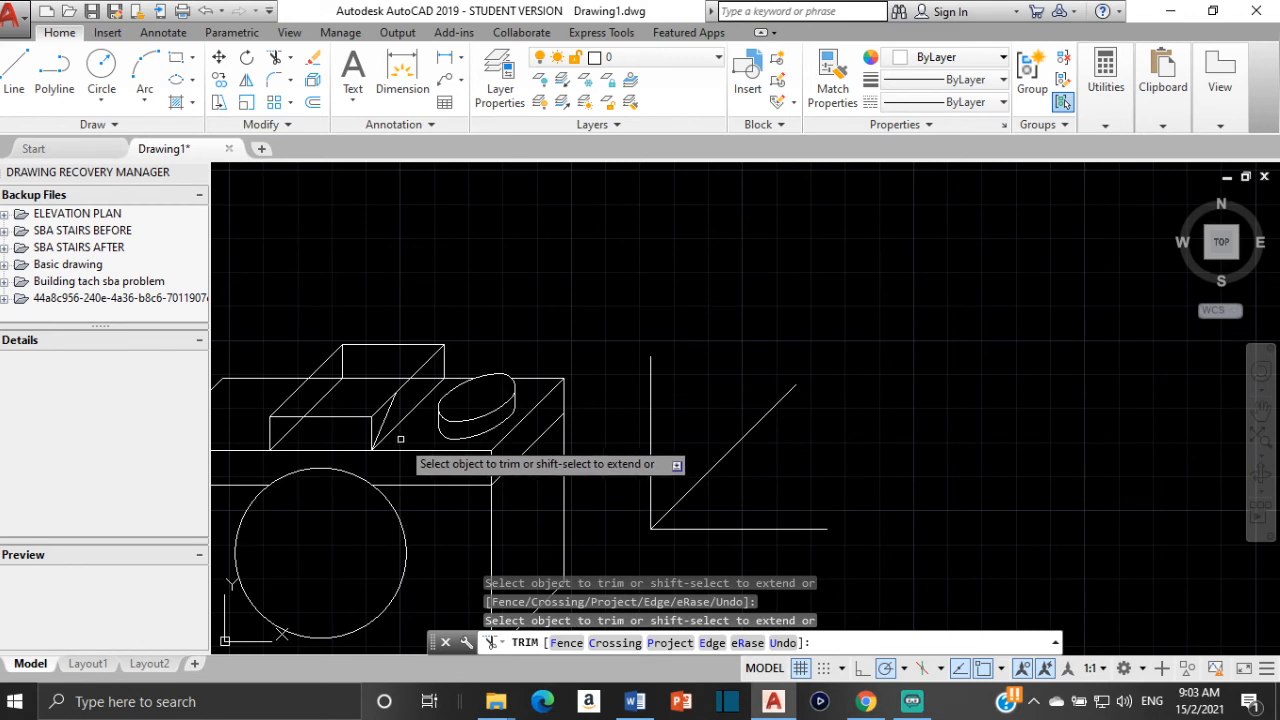
pyautogui.press('Escape')
# Copy the trimmed sloping line from its lower endpoint to the lower end of the block's left front vertical line
pyautogui.click(382, 428)
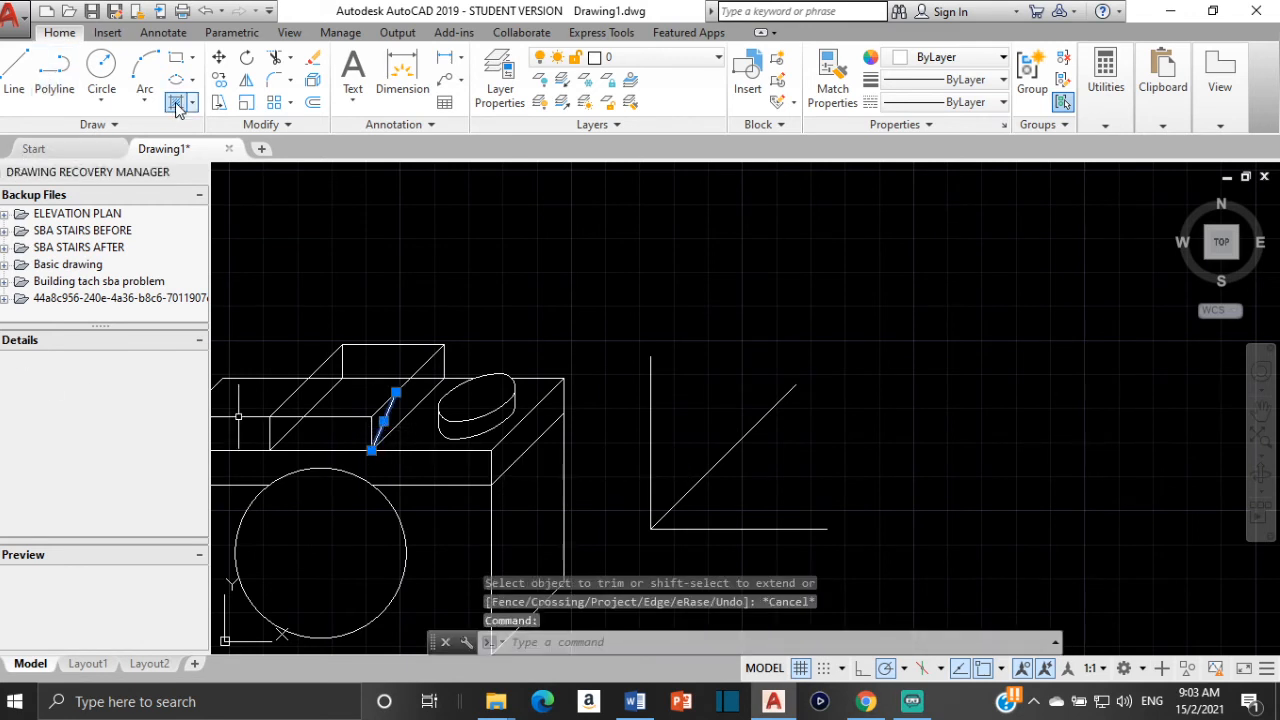
pyautogui.click(220, 80)
pyautogui.scroll(2, 385, 460)
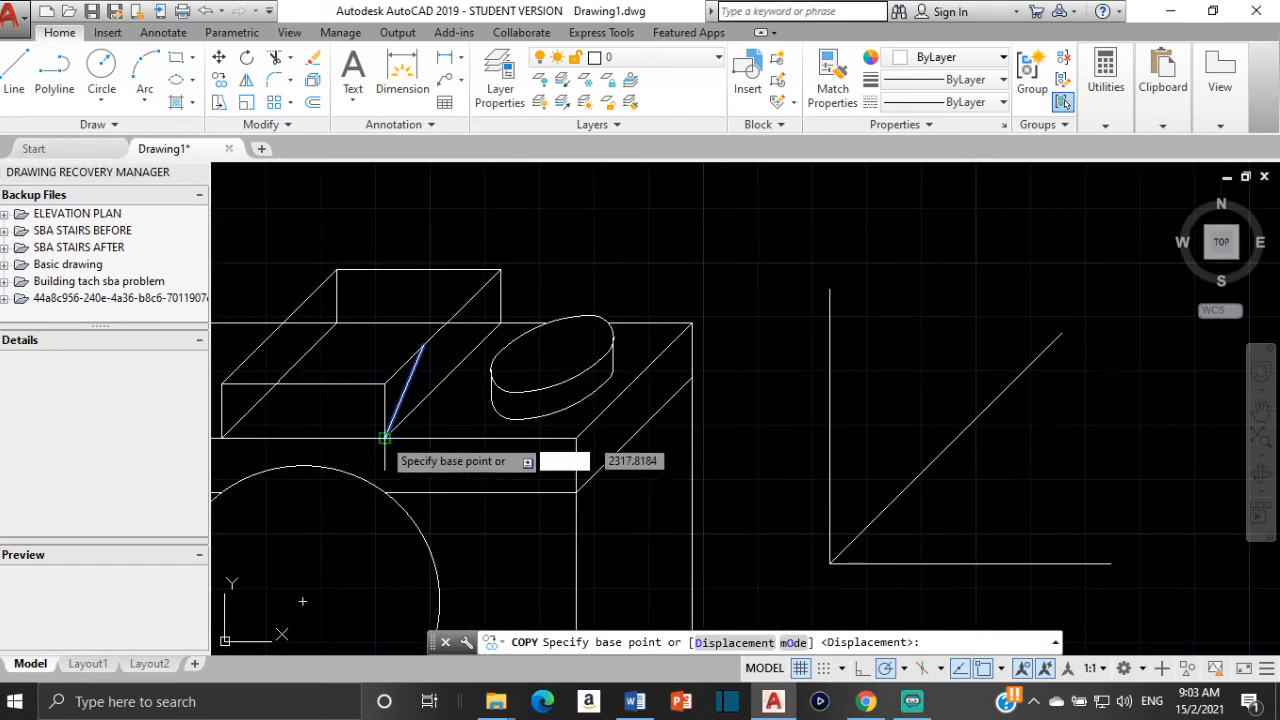
pyautogui.click(385, 435)
pyautogui.scroll(4, 384, 440)
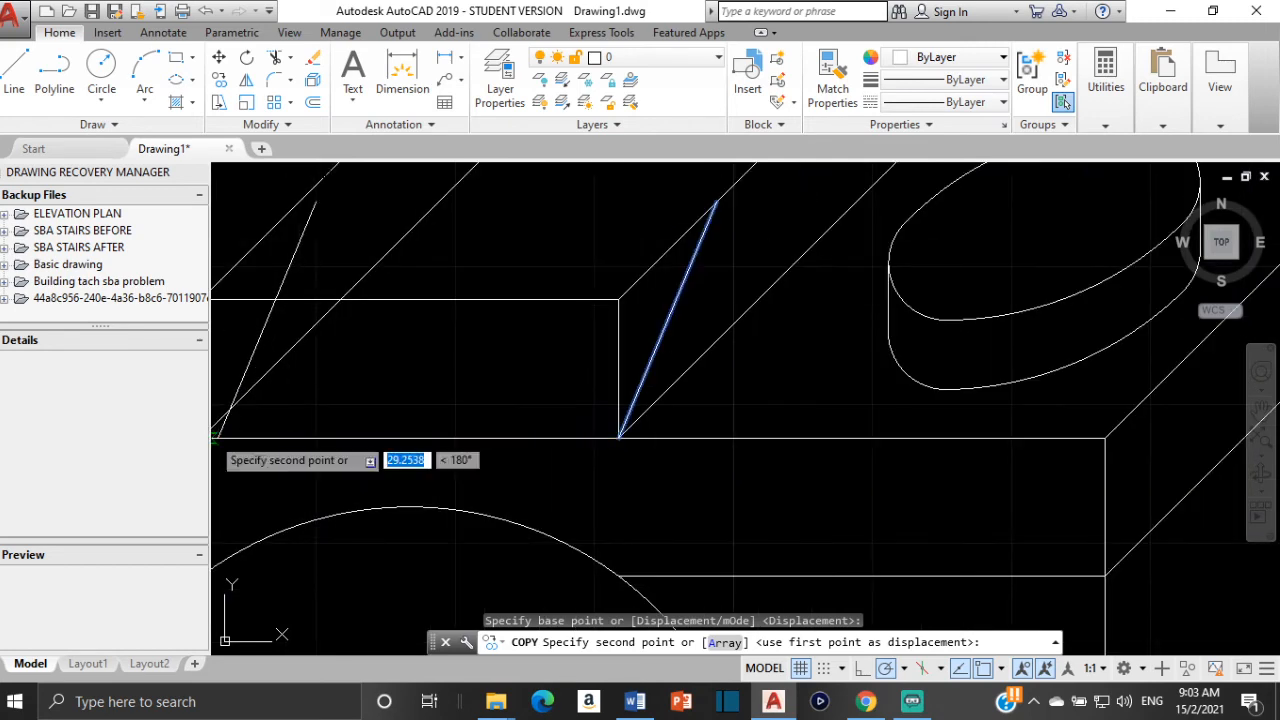
pyautogui.moveTo(354, 424); pyautogui.dragTo(599, 406, button='middle')
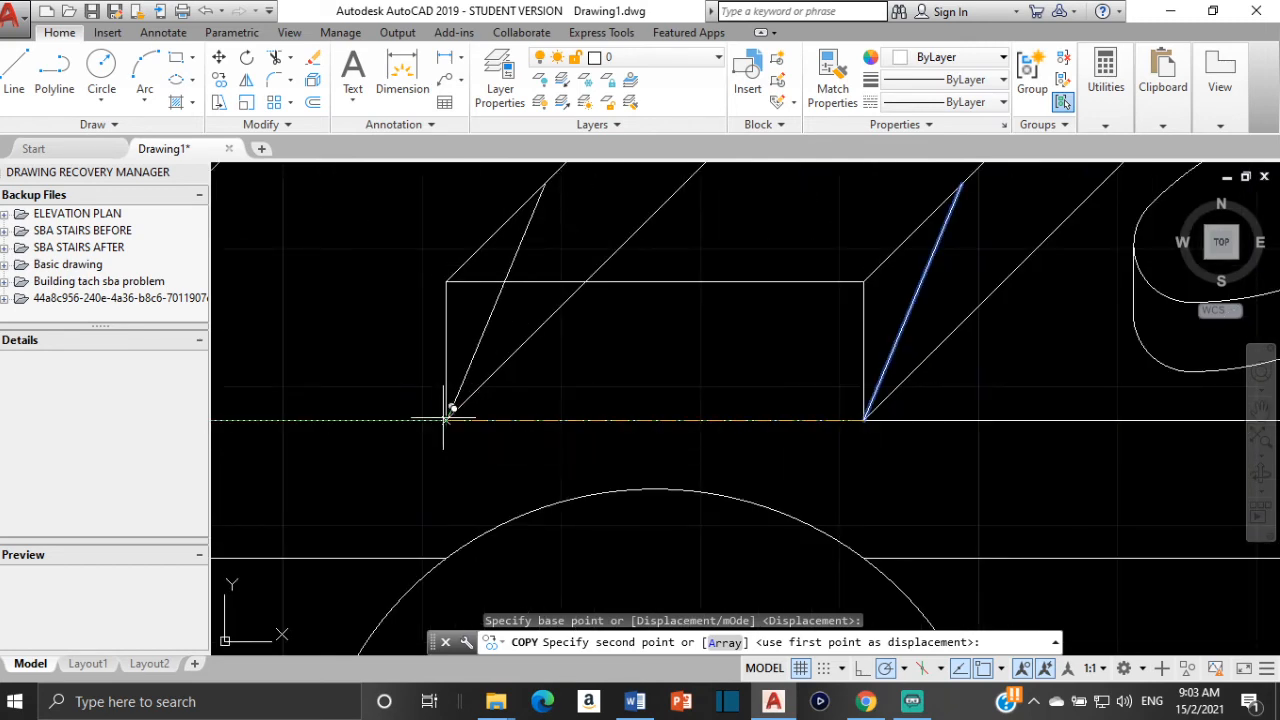
pyautogui.click(446, 418)
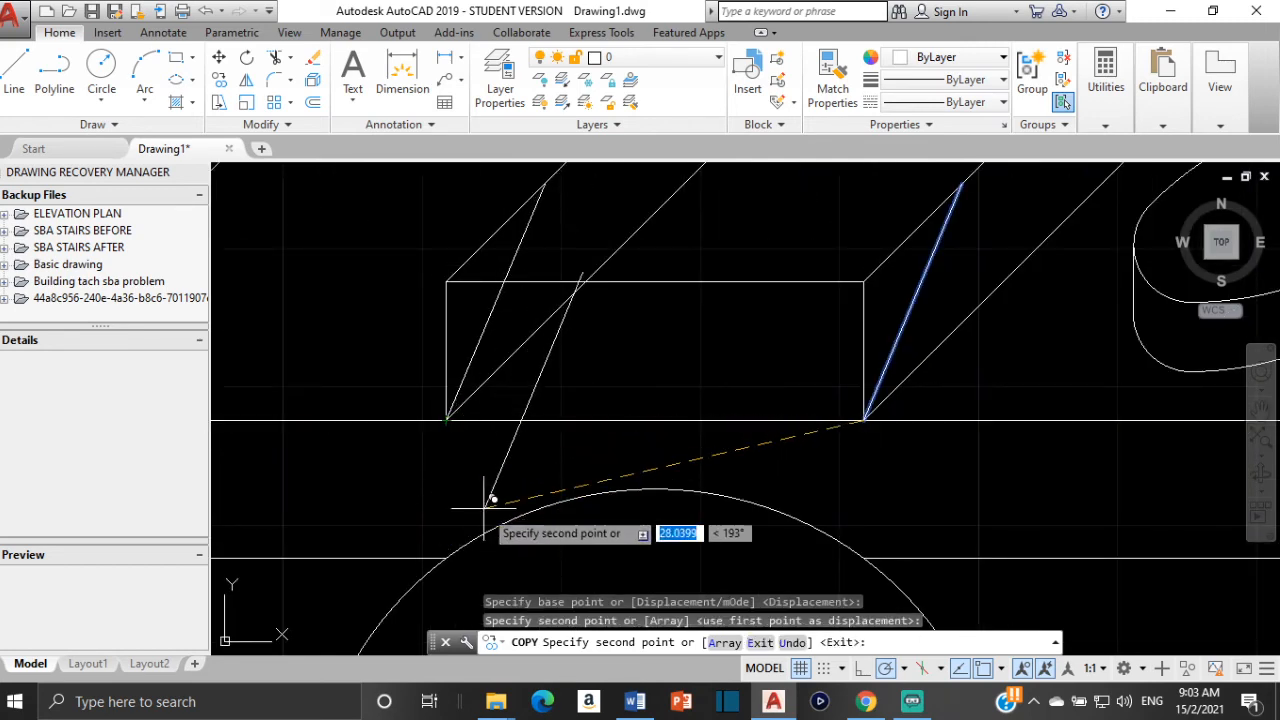
pyautogui.press('Escape')
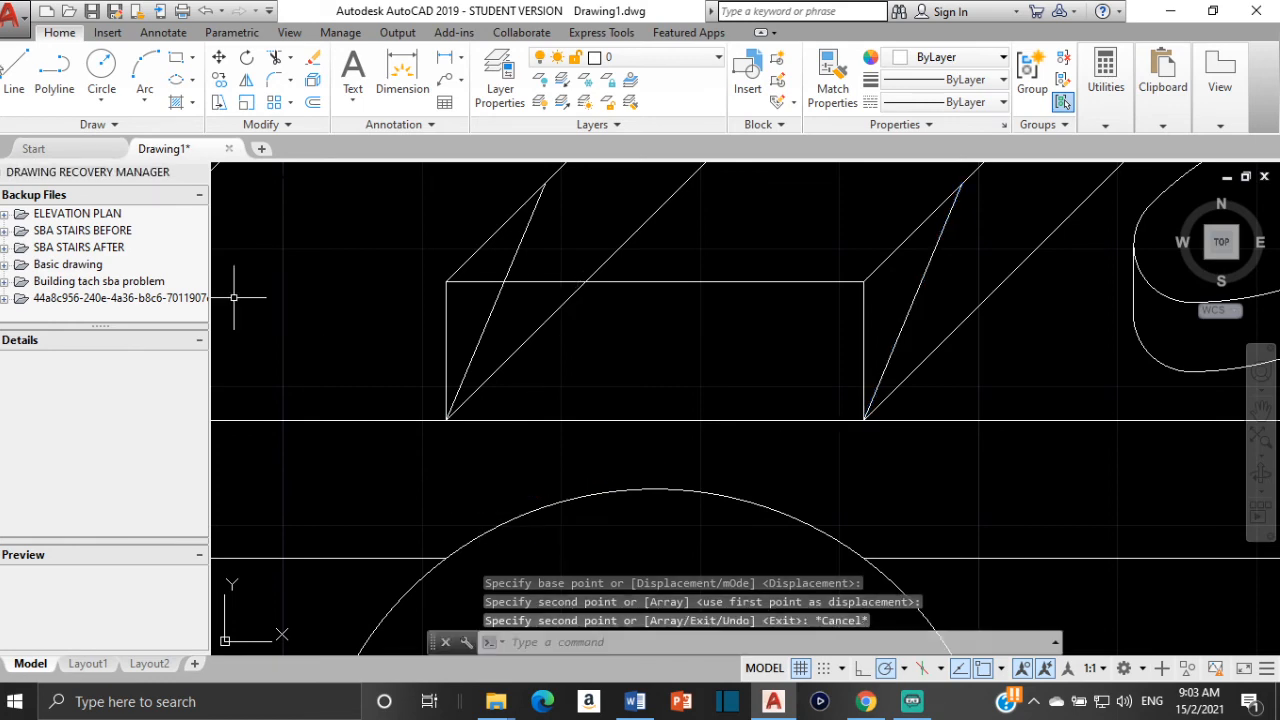
# Draw a horizontal line joining the upper ends of the two sloping lines on the raised block
pyautogui.click(13, 75)
pyautogui.moveTo(819, 242); pyautogui.dragTo(734, 365, button='middle')
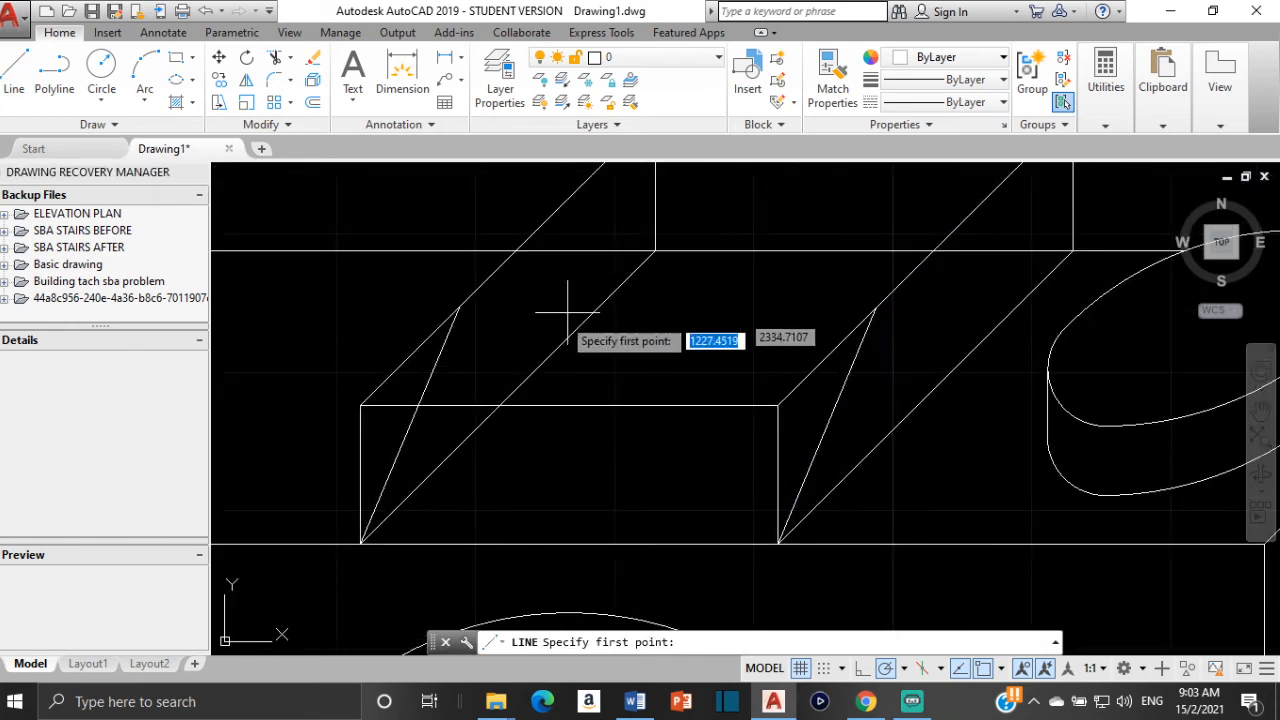
pyautogui.click(459, 309)
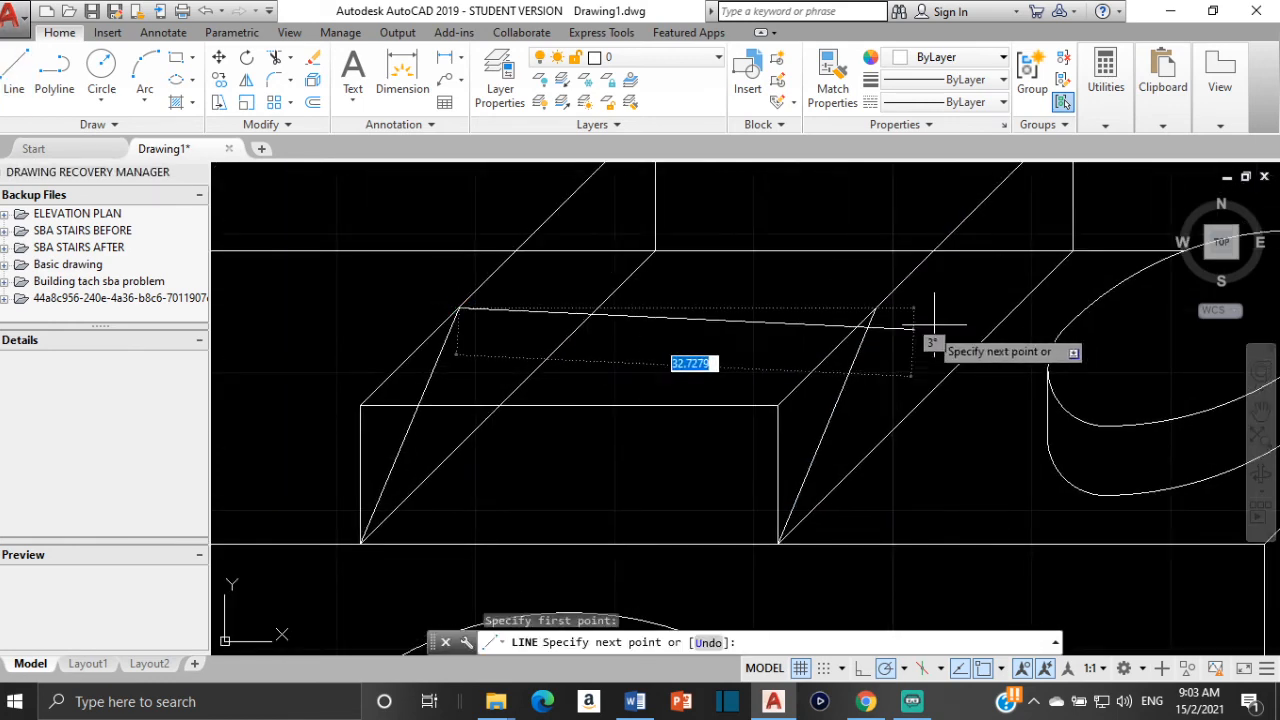
pyautogui.click(875, 309)
pyautogui.press('Return')
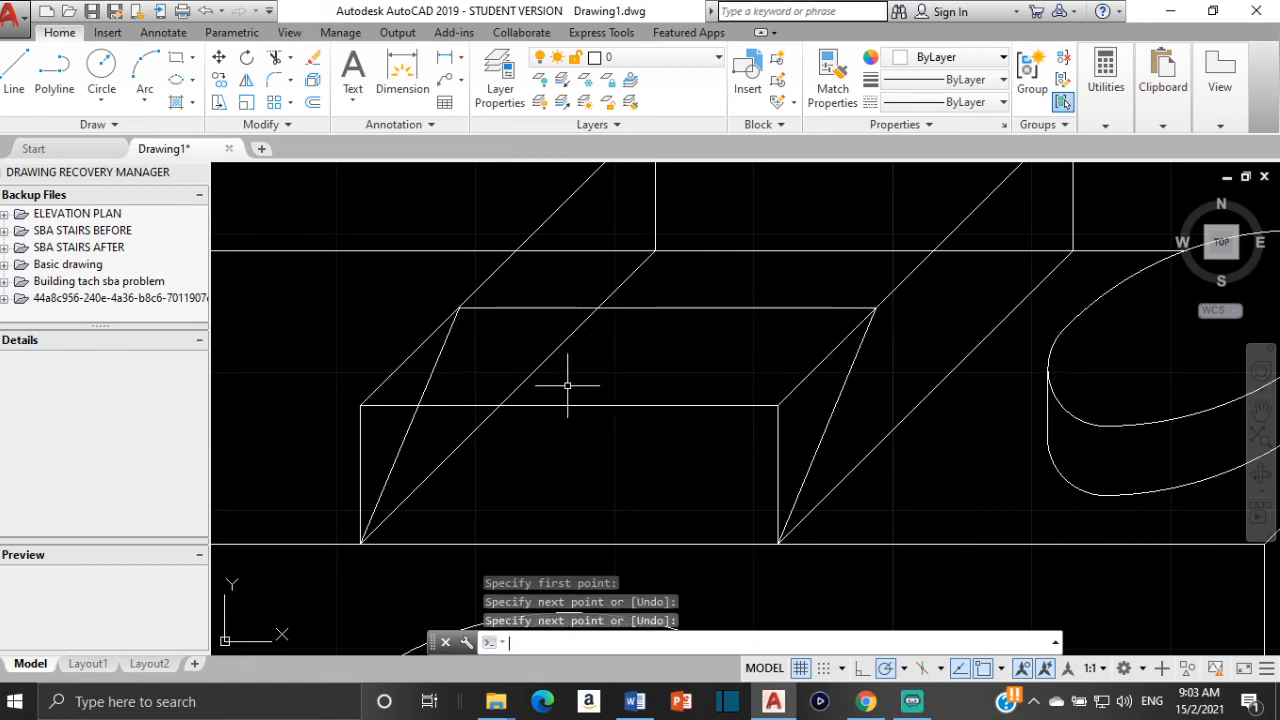
# Erase the raised block's upper front horizontal line and its two front vertical lines
pyautogui.click(589, 390)
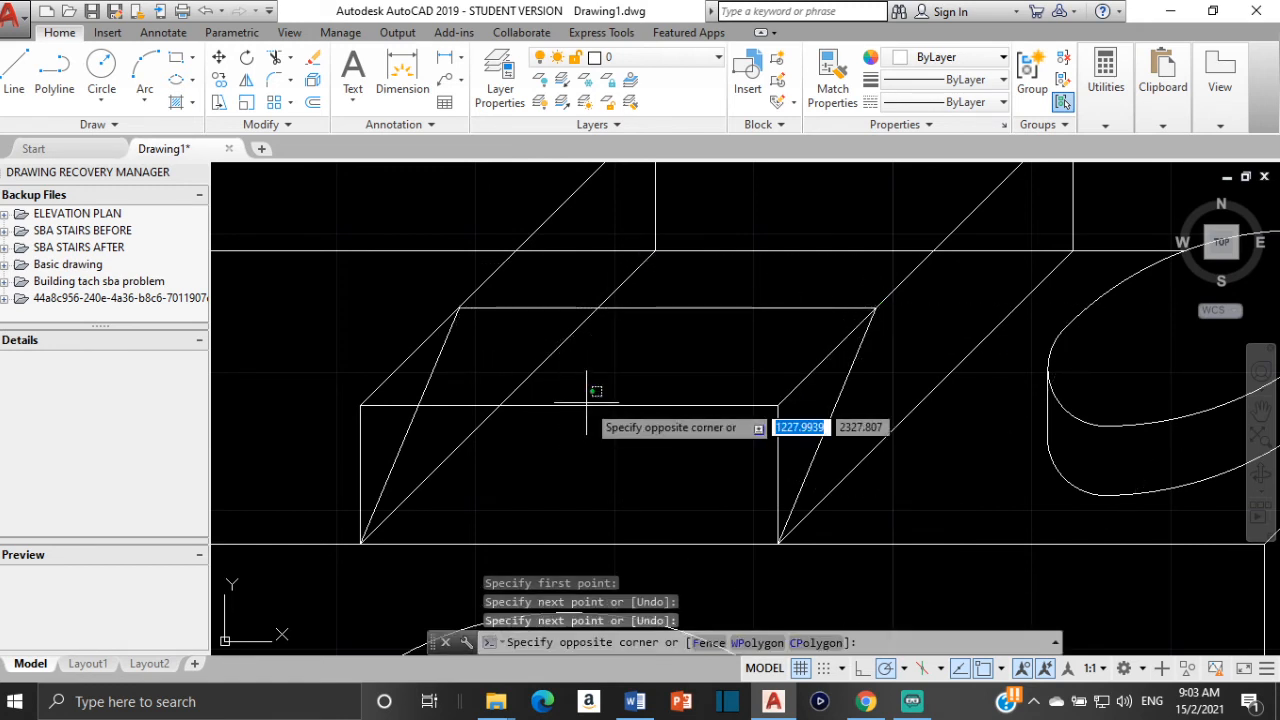
pyautogui.click(585, 408)
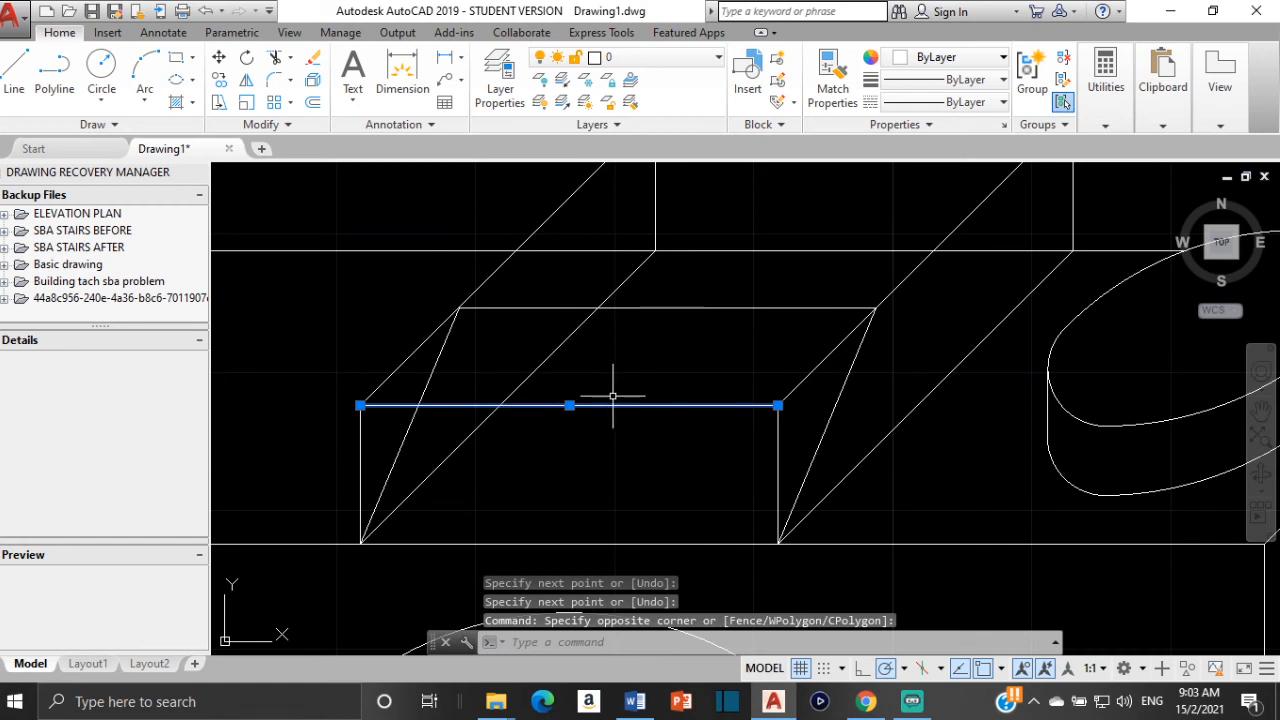
pyautogui.press('Delete')
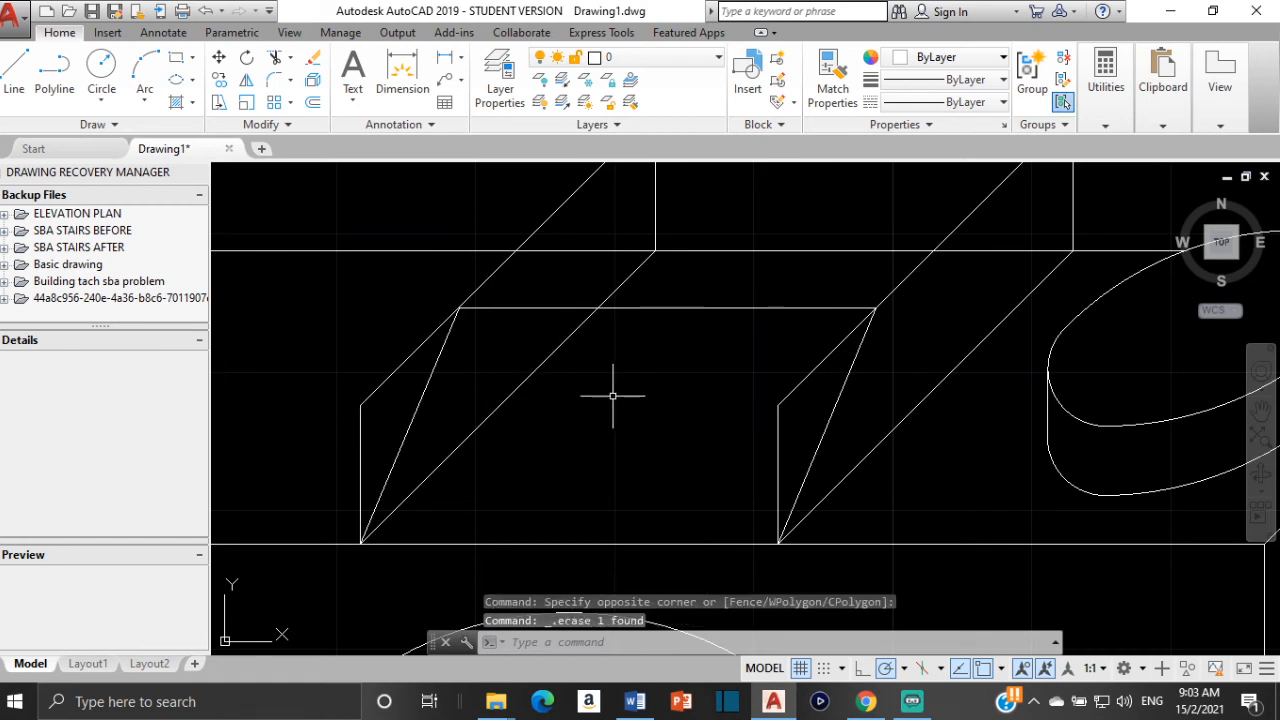
pyautogui.click(776, 428)
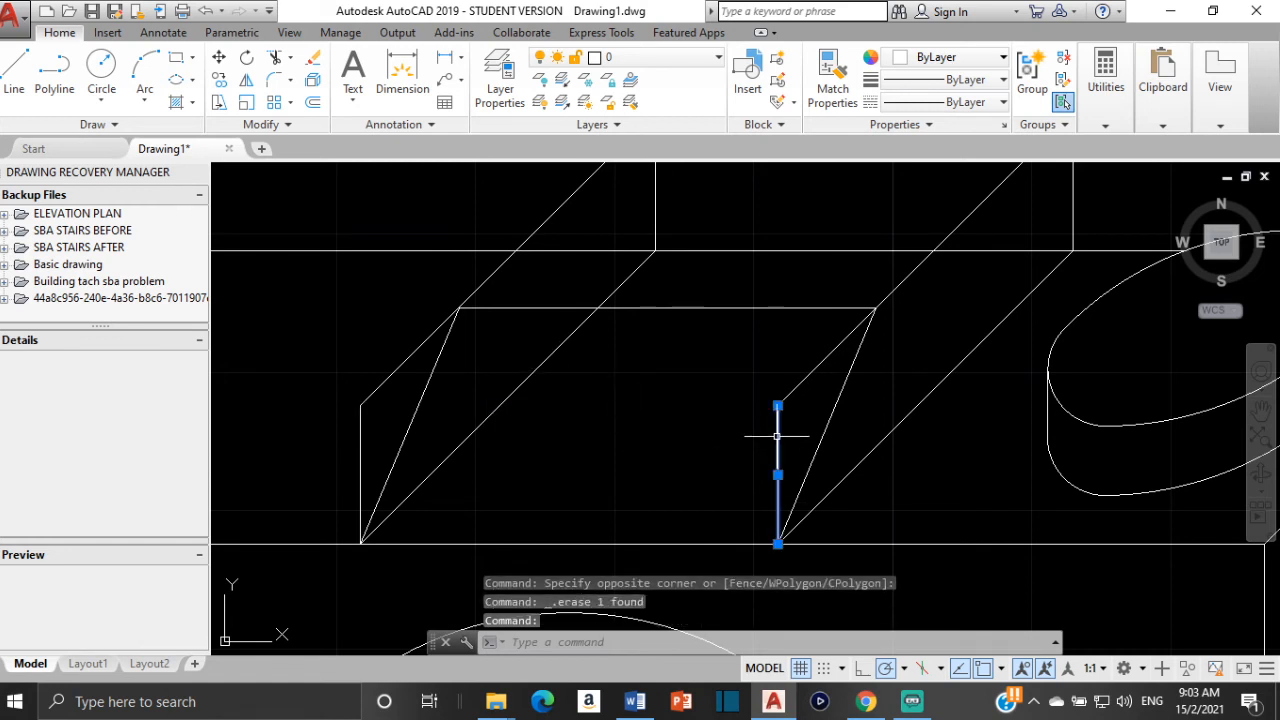
pyautogui.click(356, 422)
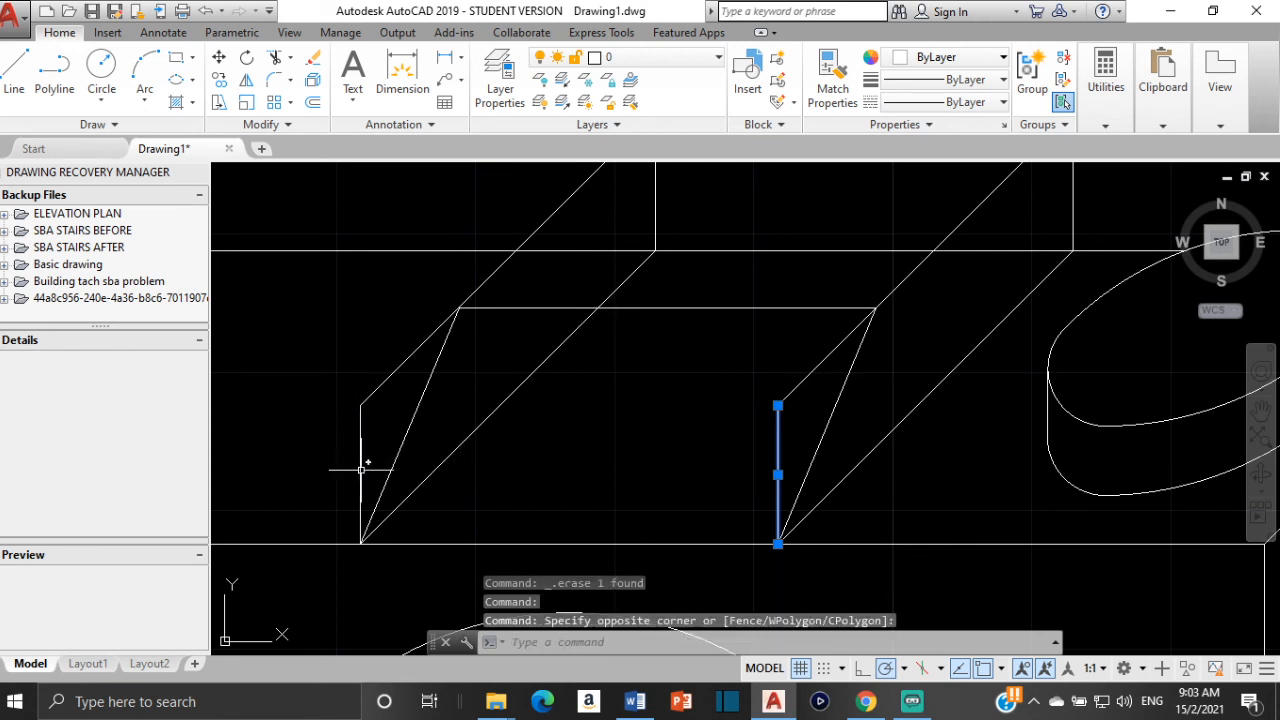
pyautogui.click(366, 475)
pyautogui.click(354, 468)
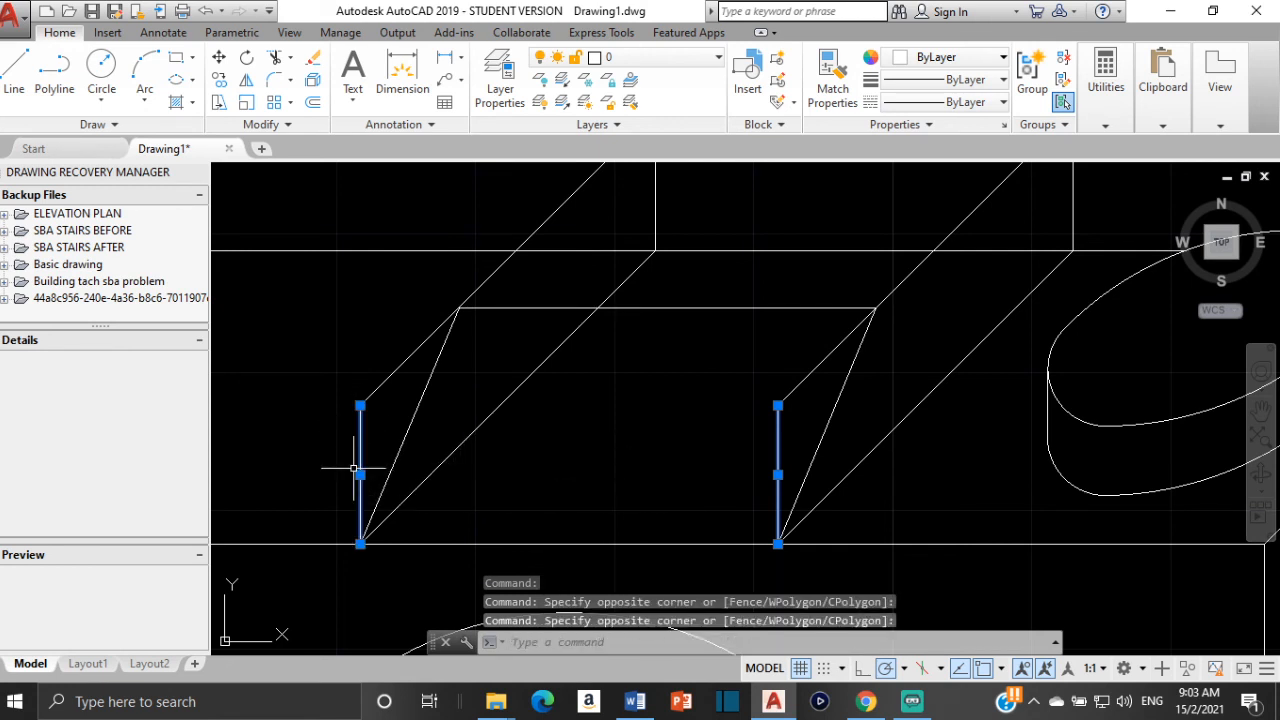
pyautogui.press('Delete')
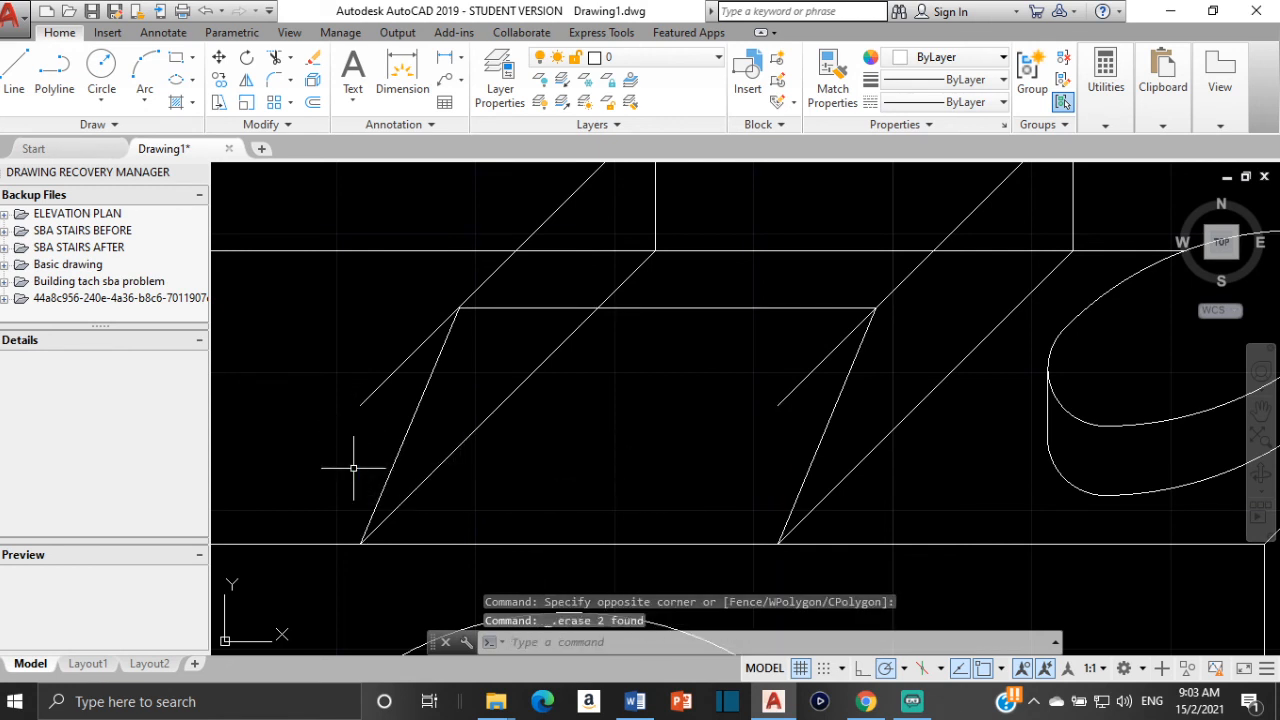
# Erase the raised block's lower left diagonal line and its rear left vertical line
pyautogui.click(496, 407)
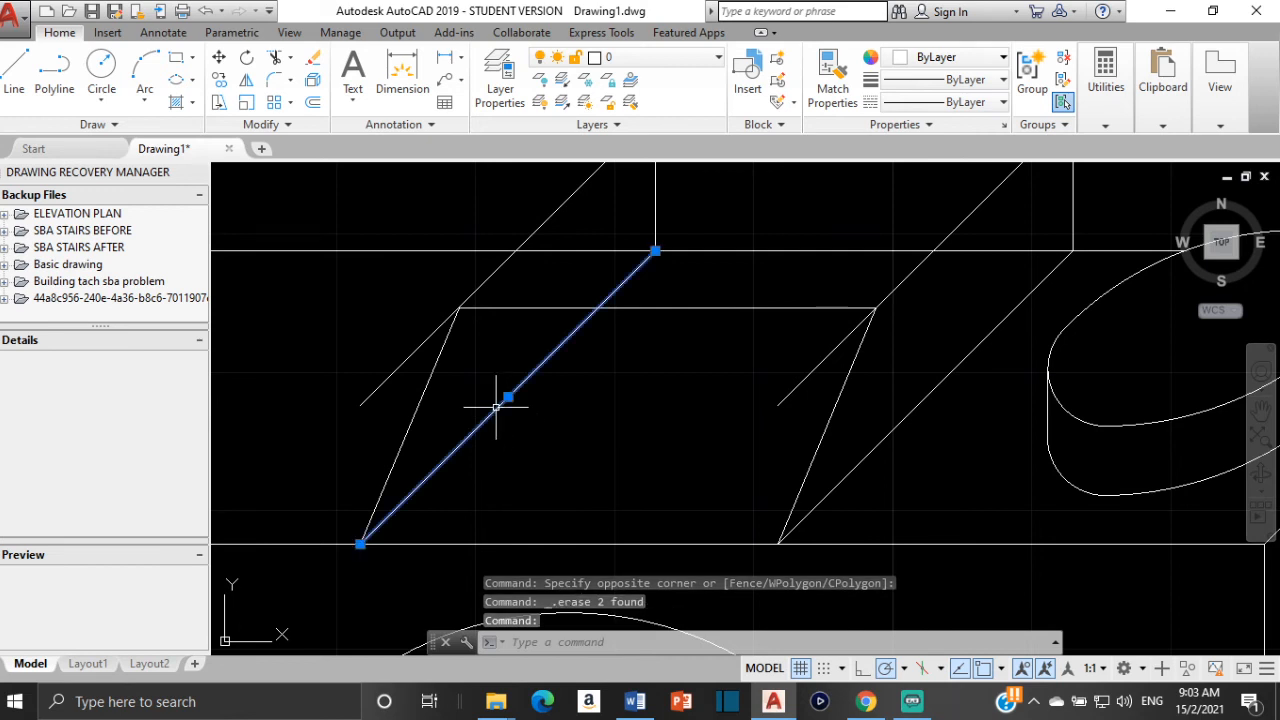
pyautogui.press('Delete')
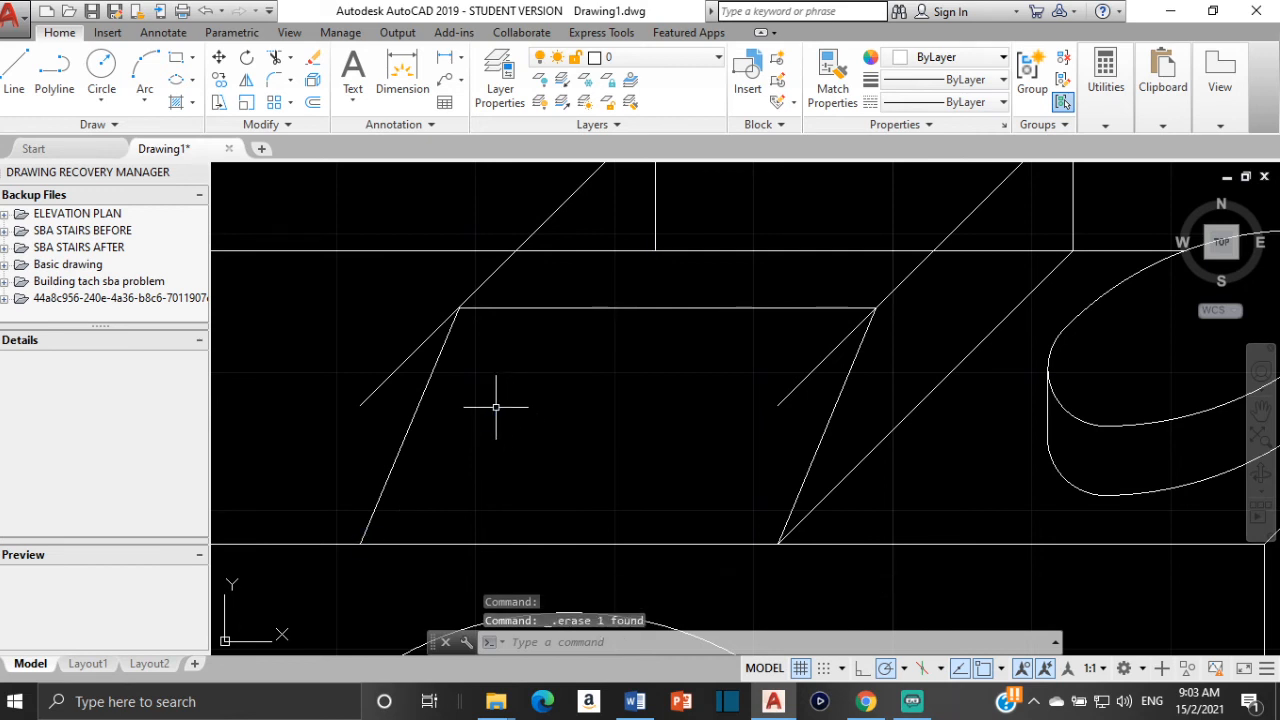
pyautogui.moveTo(758, 235)
pyautogui.mouseDown(button='middle')
pyautogui.moveTo(766, 251)
pyautogui.moveTo(704, 399)
pyautogui.mouseUp(button='middle')
pyautogui.click(584, 324)
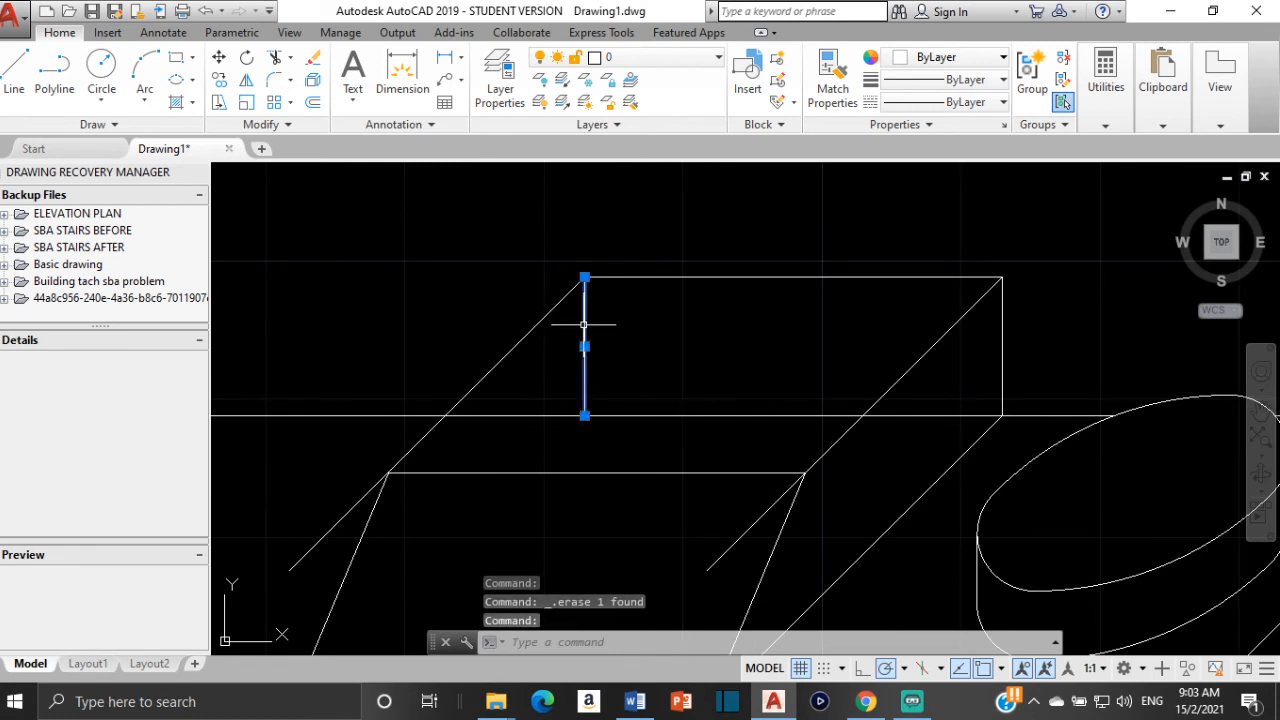
pyautogui.press('Delete')
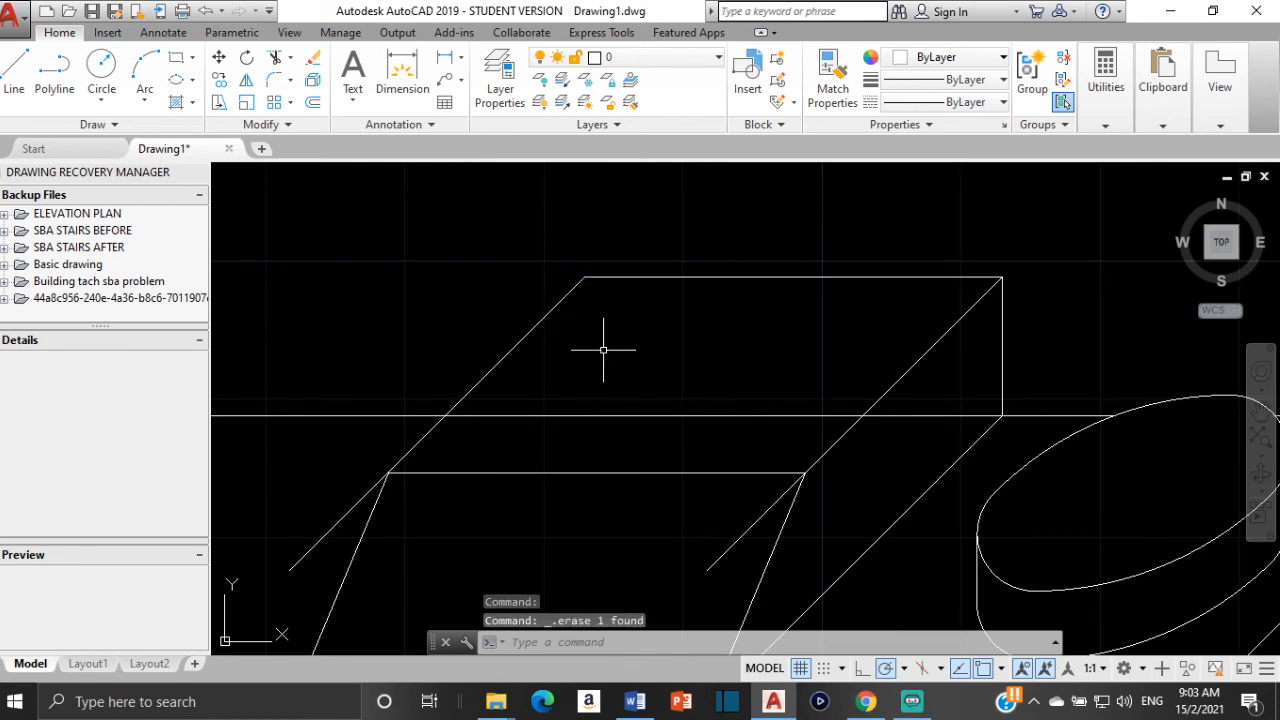
# Trim the body's rear top edge where it crosses the raised block, and the diagonal stubs in front of the sloped face
pyautogui.write('tr')
pyautogui.press('Return')
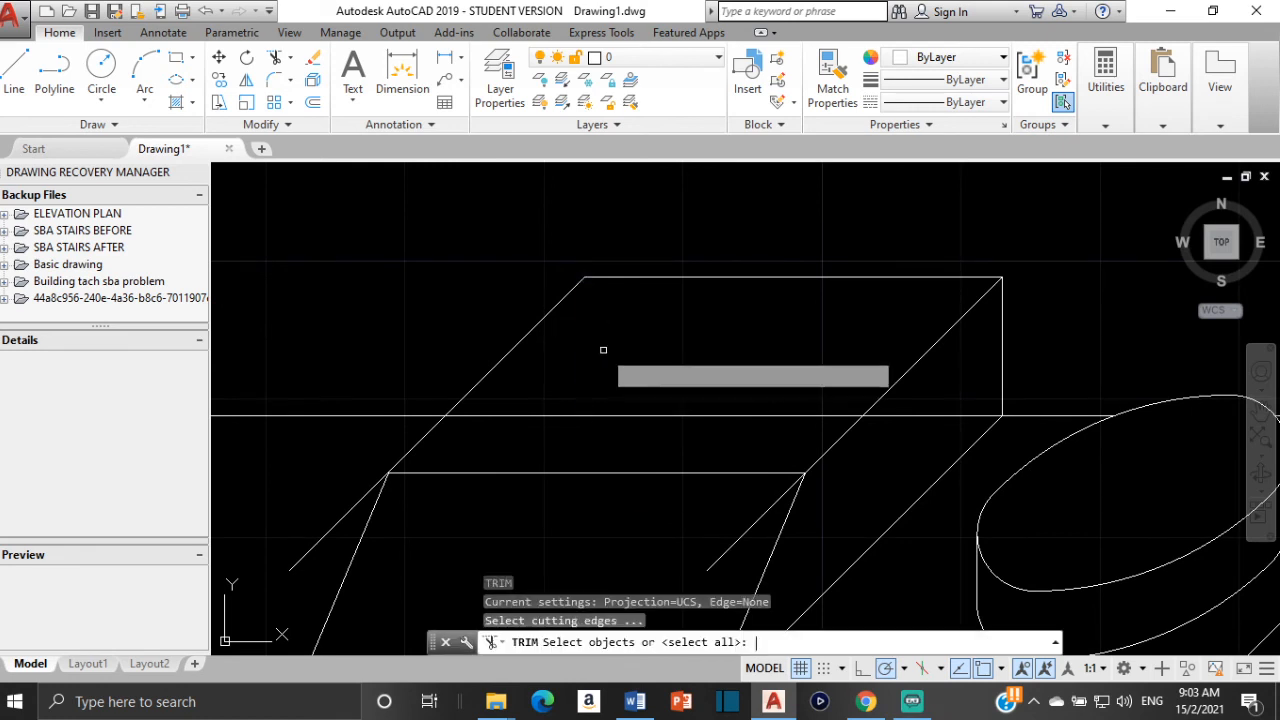
pyautogui.press('Return')
pyautogui.click(560, 415)
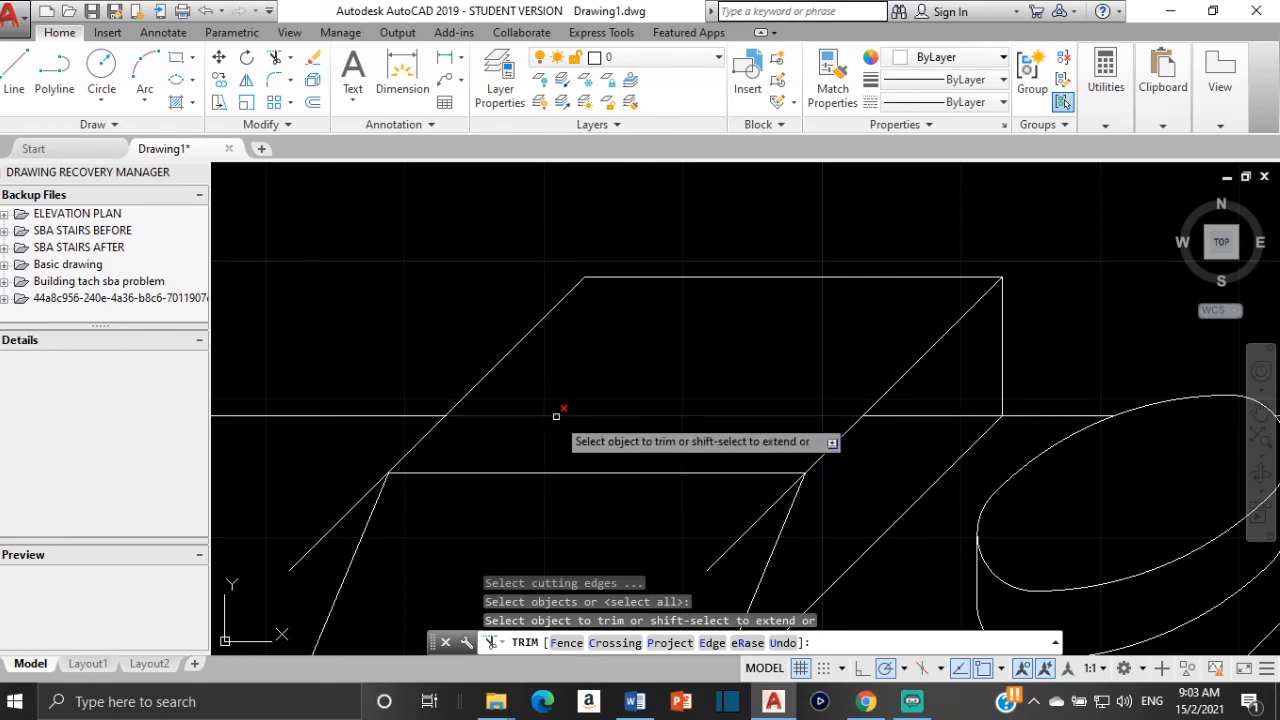
pyautogui.click(921, 416)
pyautogui.click(917, 414)
pyautogui.scroll(-3, 860, 425)
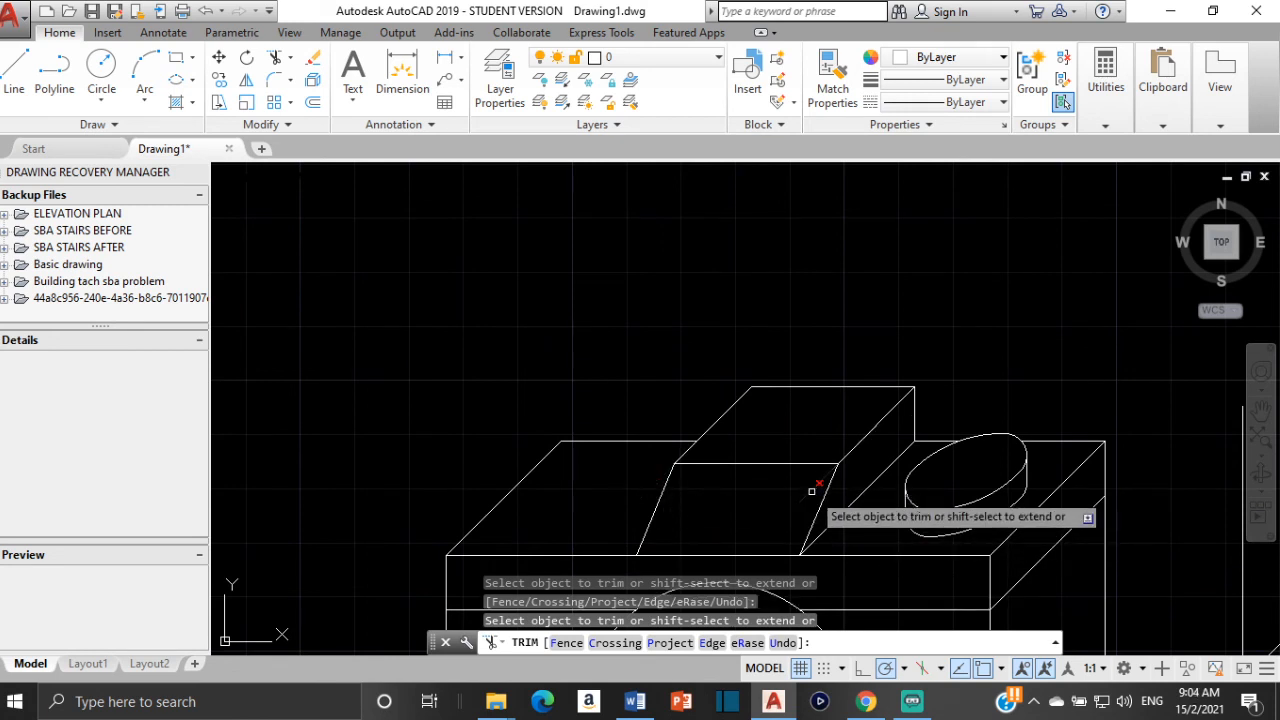
pyautogui.scroll(-2, 875, 489)
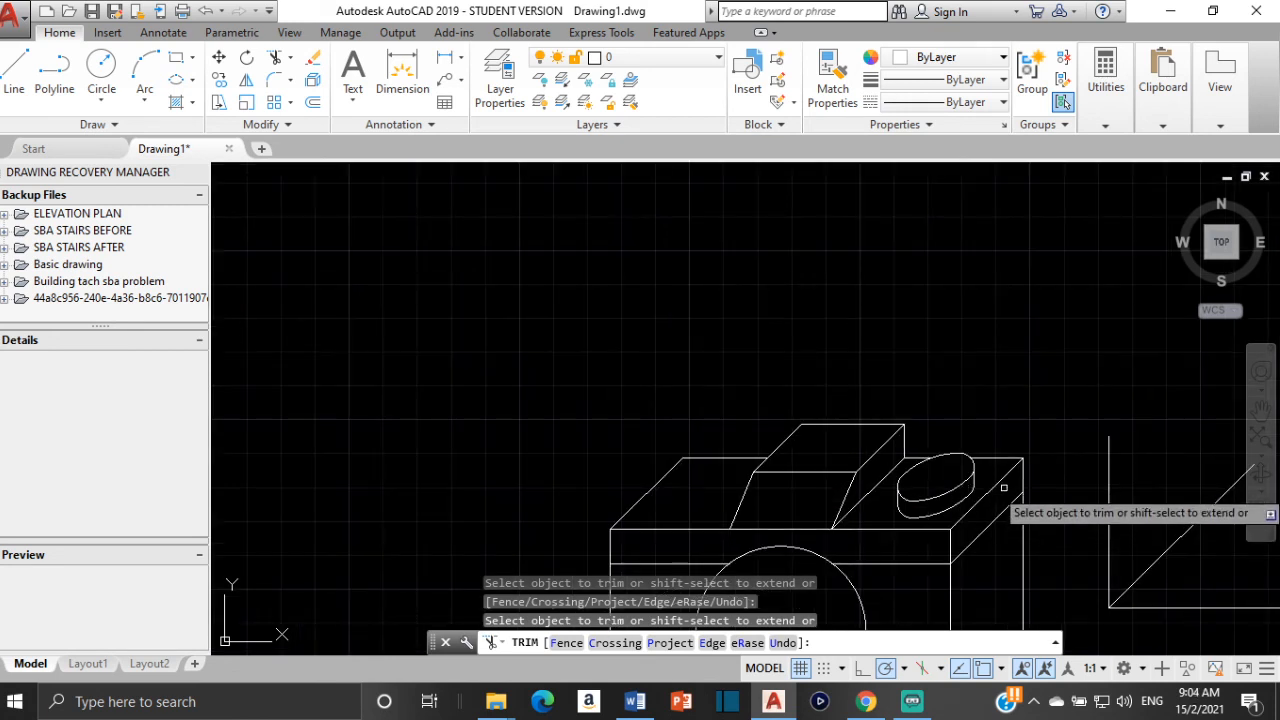
pyautogui.press('Escape')
pyautogui.moveTo(886, 489); pyautogui.dragTo(918, 366, button='middle')
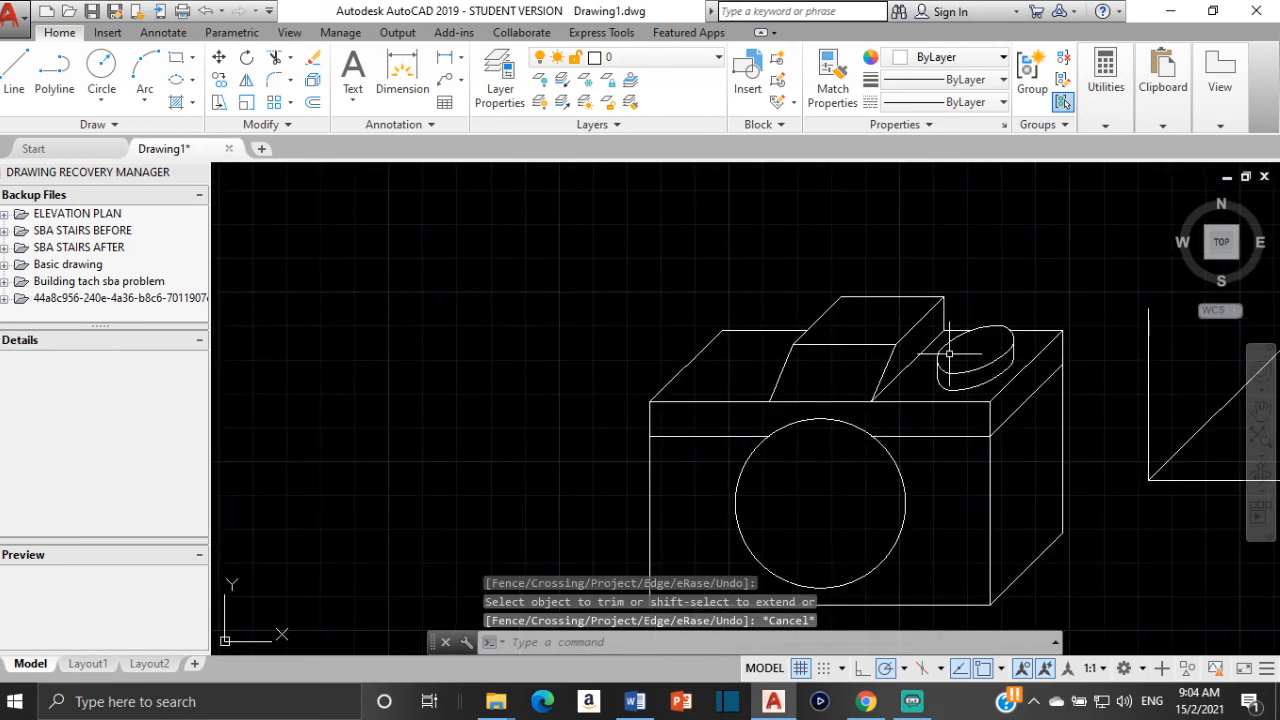
# Switch to the Word document to examine the camera reference drawing, and return to AutoCAD
pyautogui.click(648, 708)
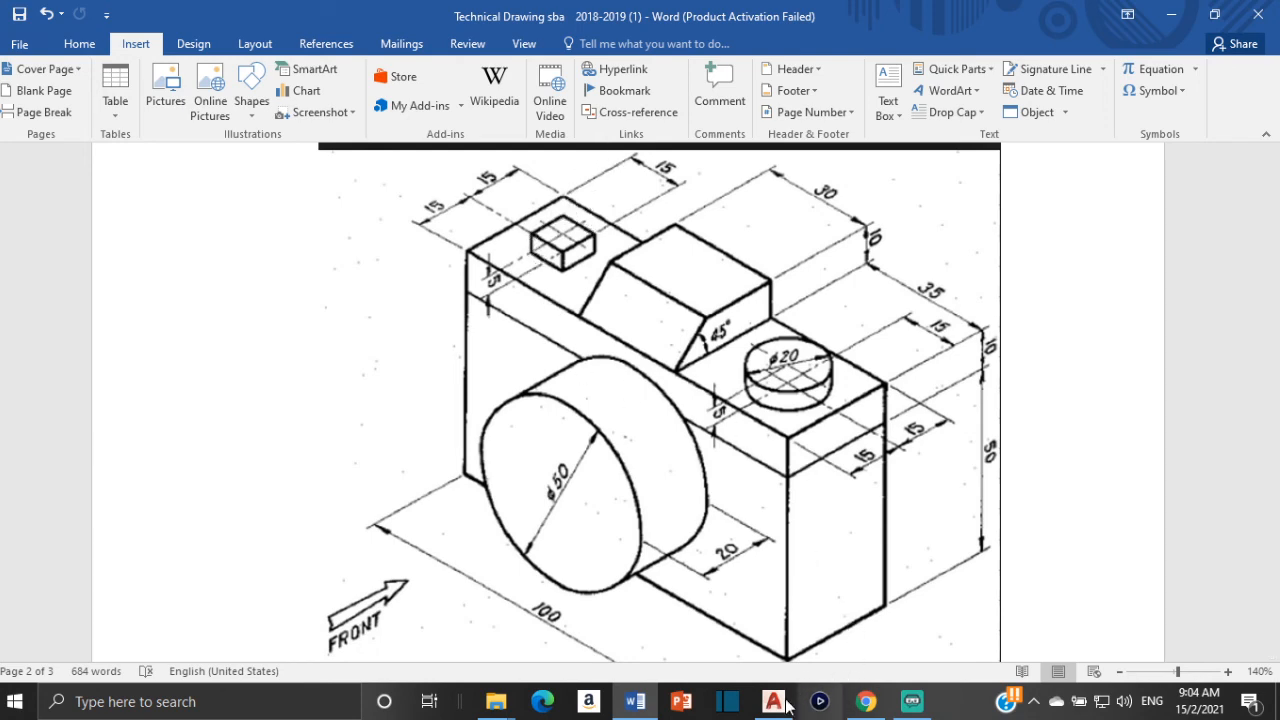
pyautogui.moveTo(774, 700)
pyautogui.click(775, 640)
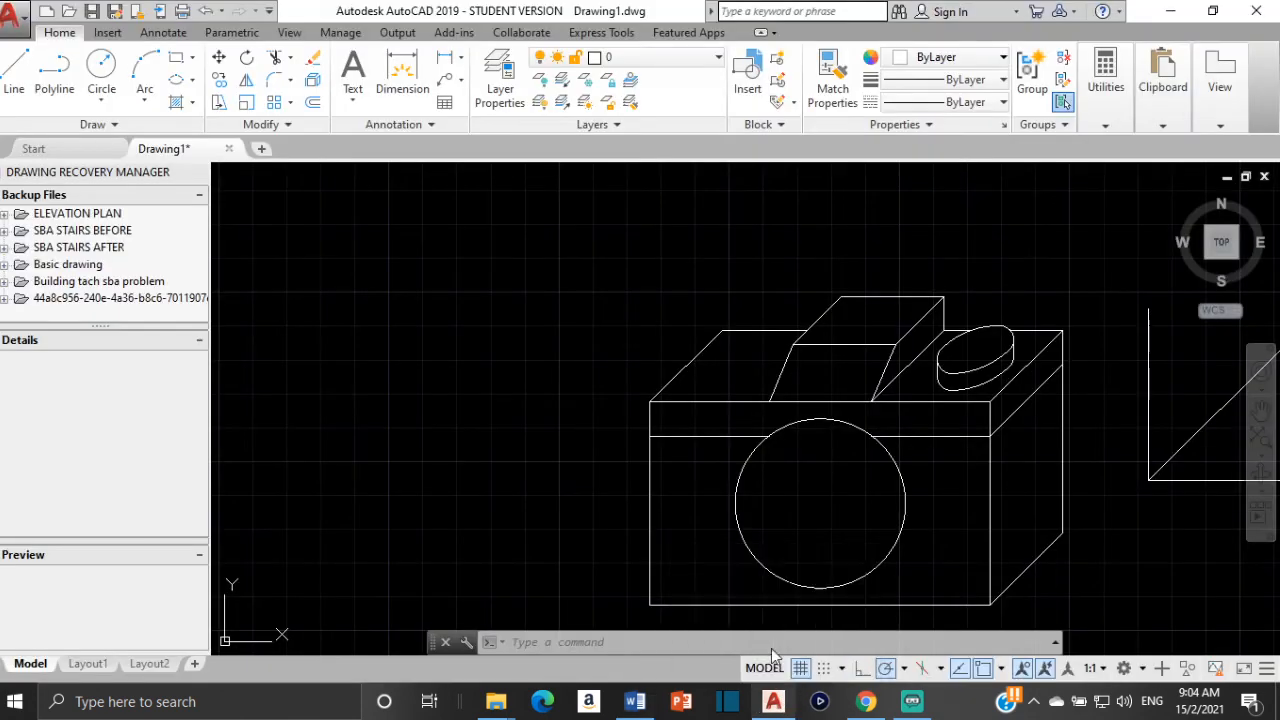
# Thaw the Construction layer and make it the current layer
pyautogui.click(24, 76)
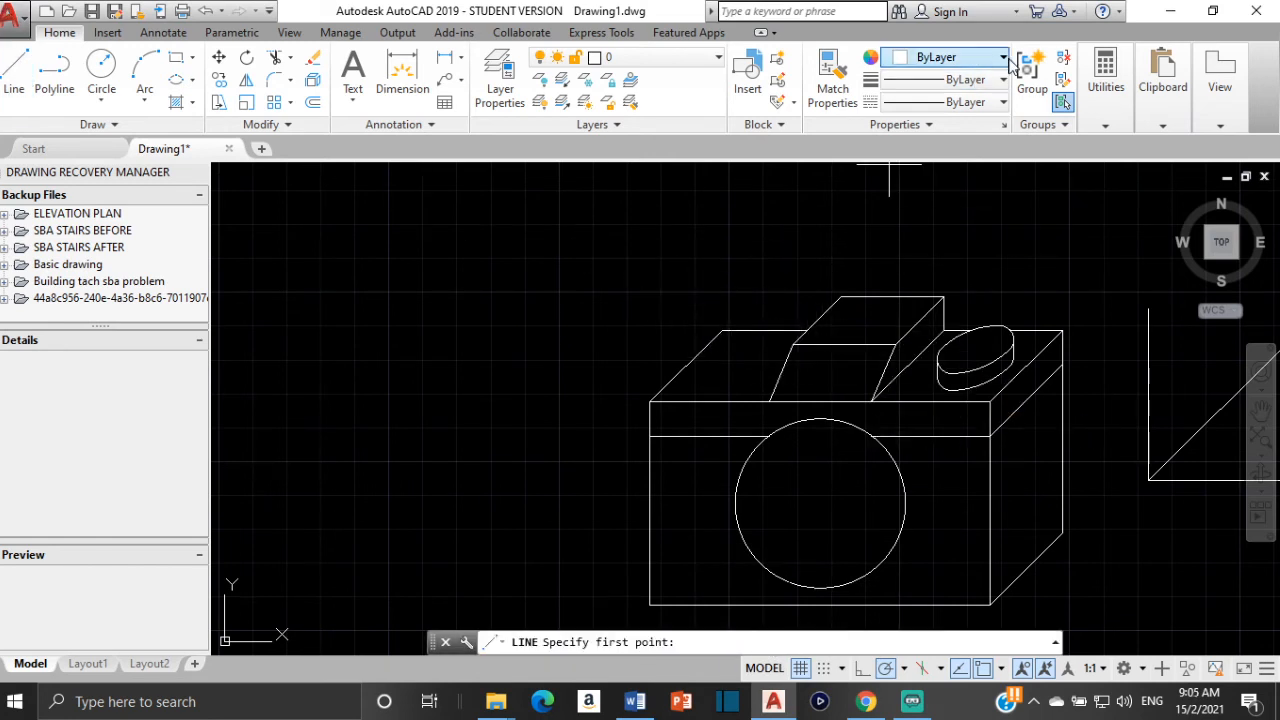
pyautogui.click(676, 57)
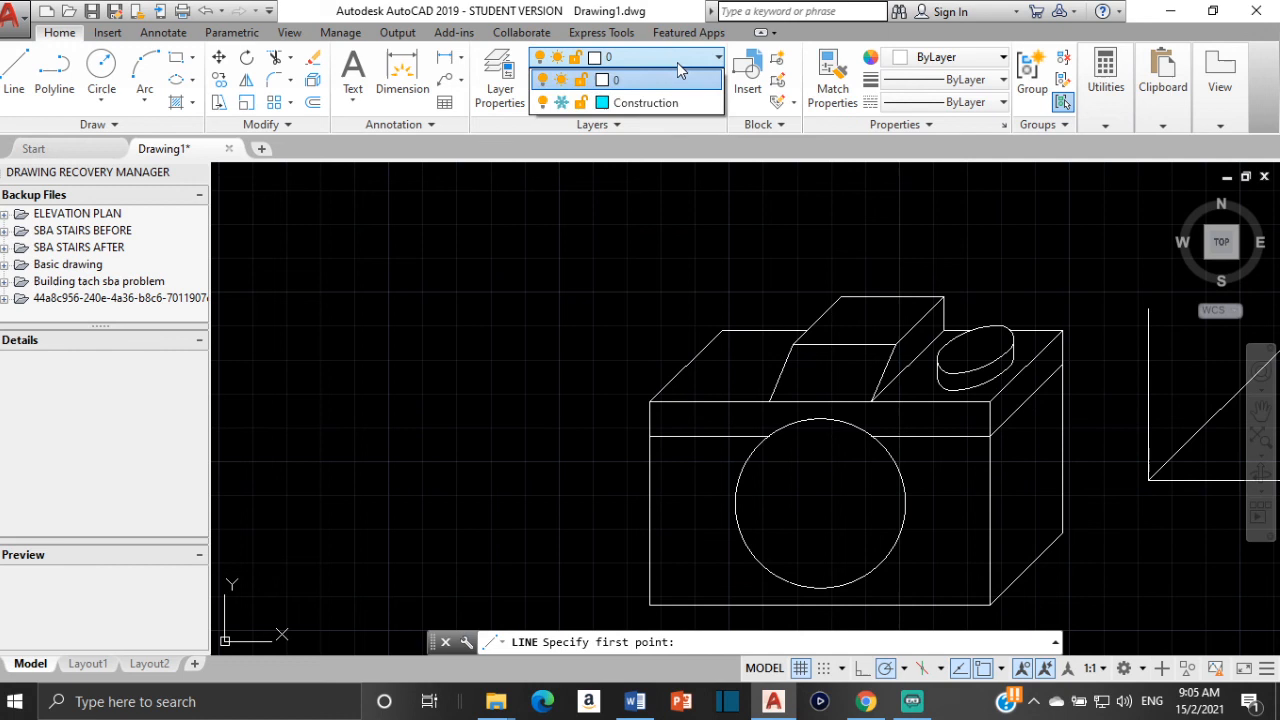
pyautogui.click(561, 102)
pyautogui.click(645, 103)
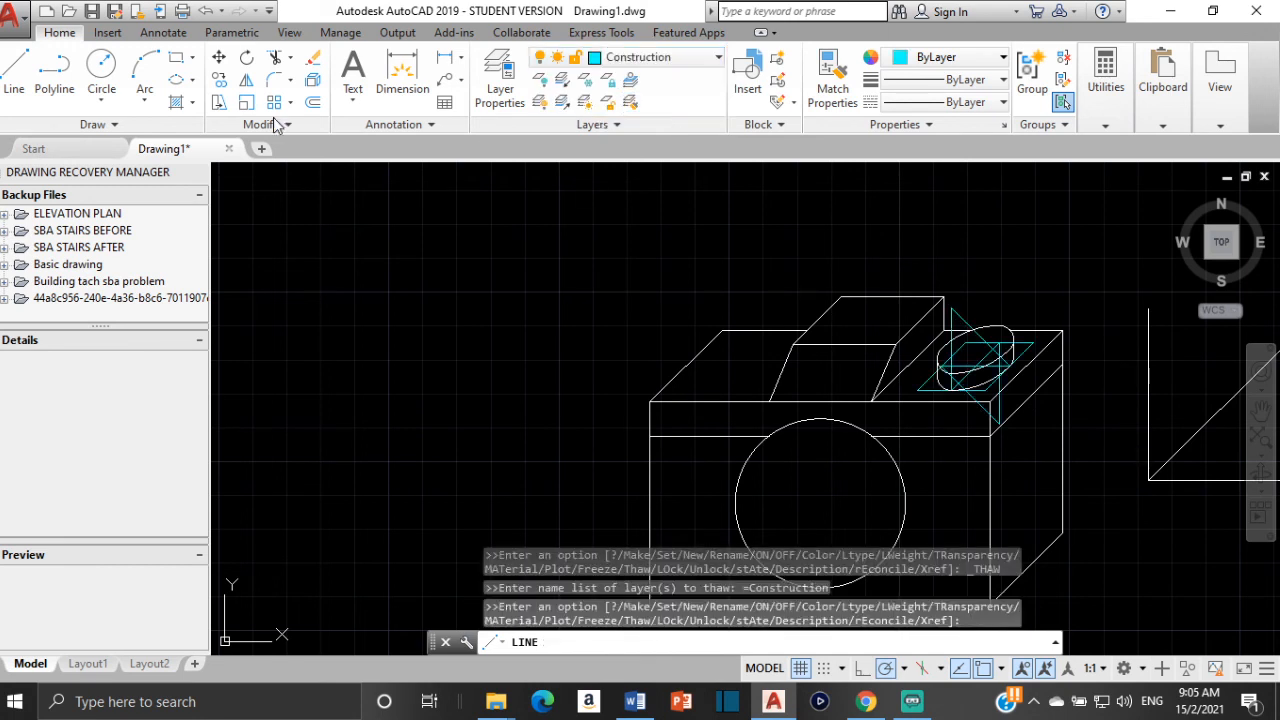
# Draw a 15-unit horizontal construction line rightward from the midpoint of the body's left top diagonal edge
pyautogui.click(14, 75)
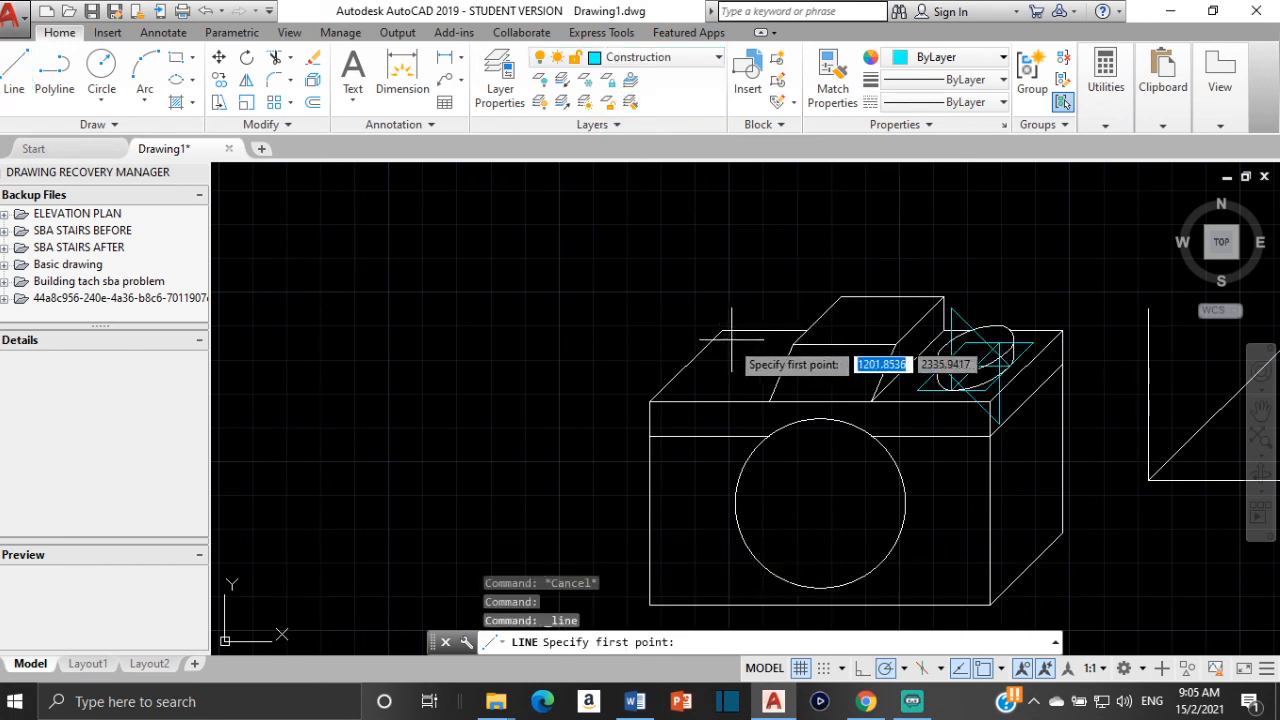
pyautogui.click(687, 364)
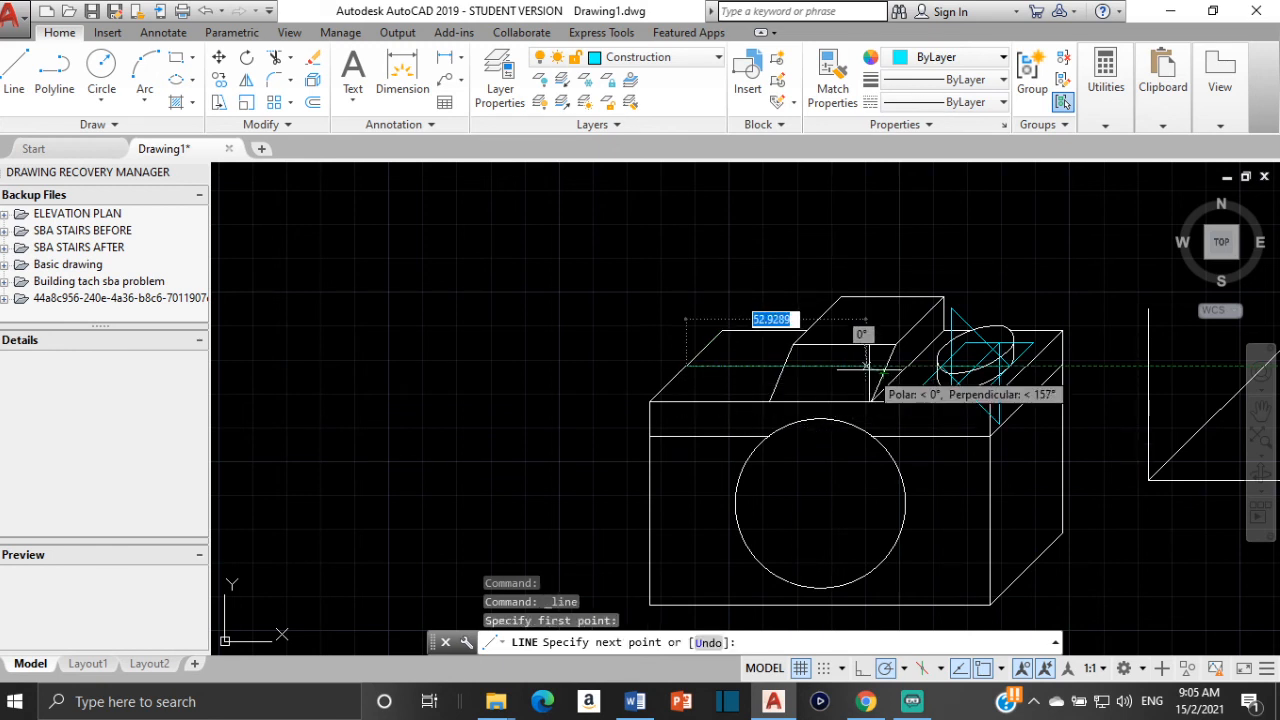
pyautogui.write('15')
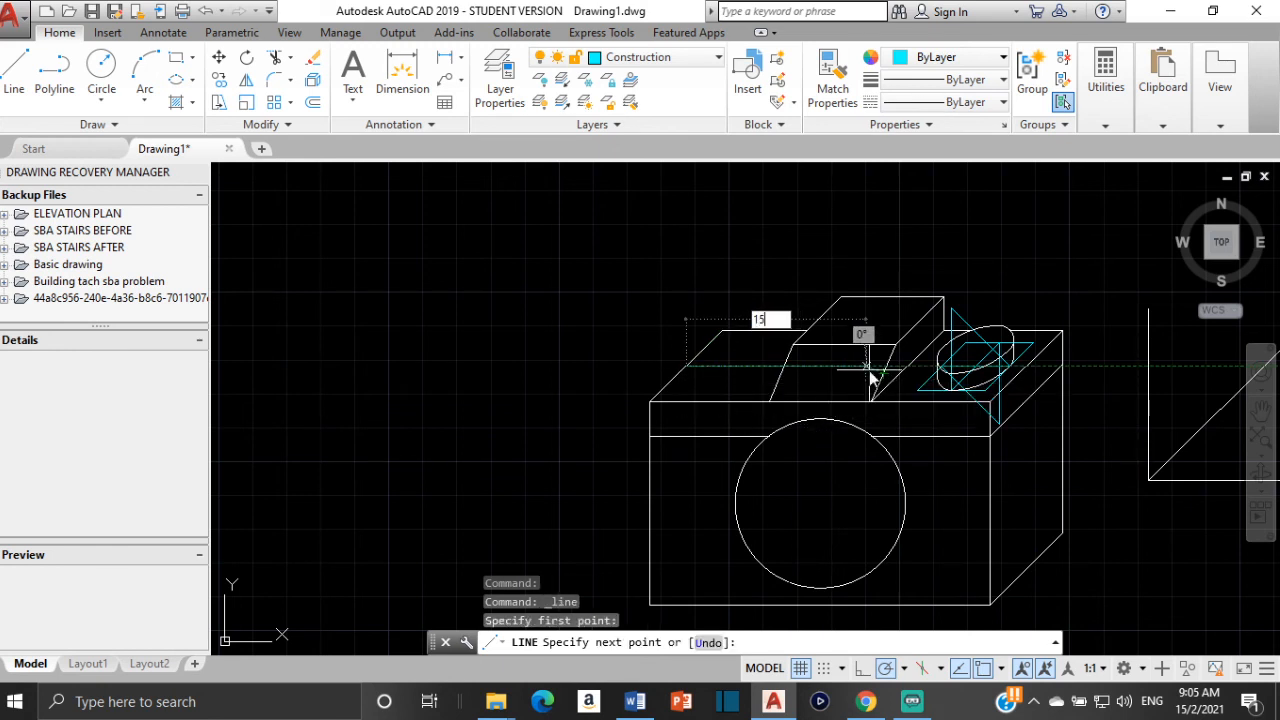
pyautogui.press('Return')
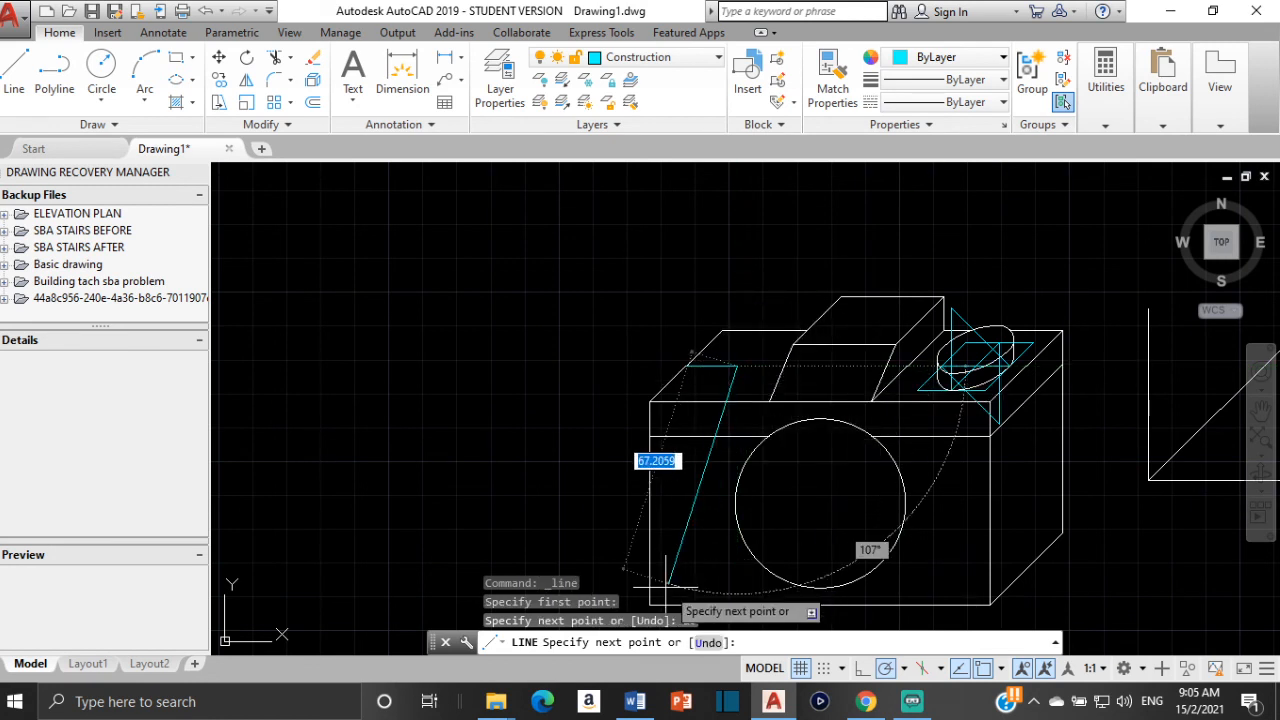
# Check the small block in the Word reference drawing, and in AutoCAD continue the construction line with 10-unit segments at 45°, 180° and 225°
pyautogui.click(636, 702)
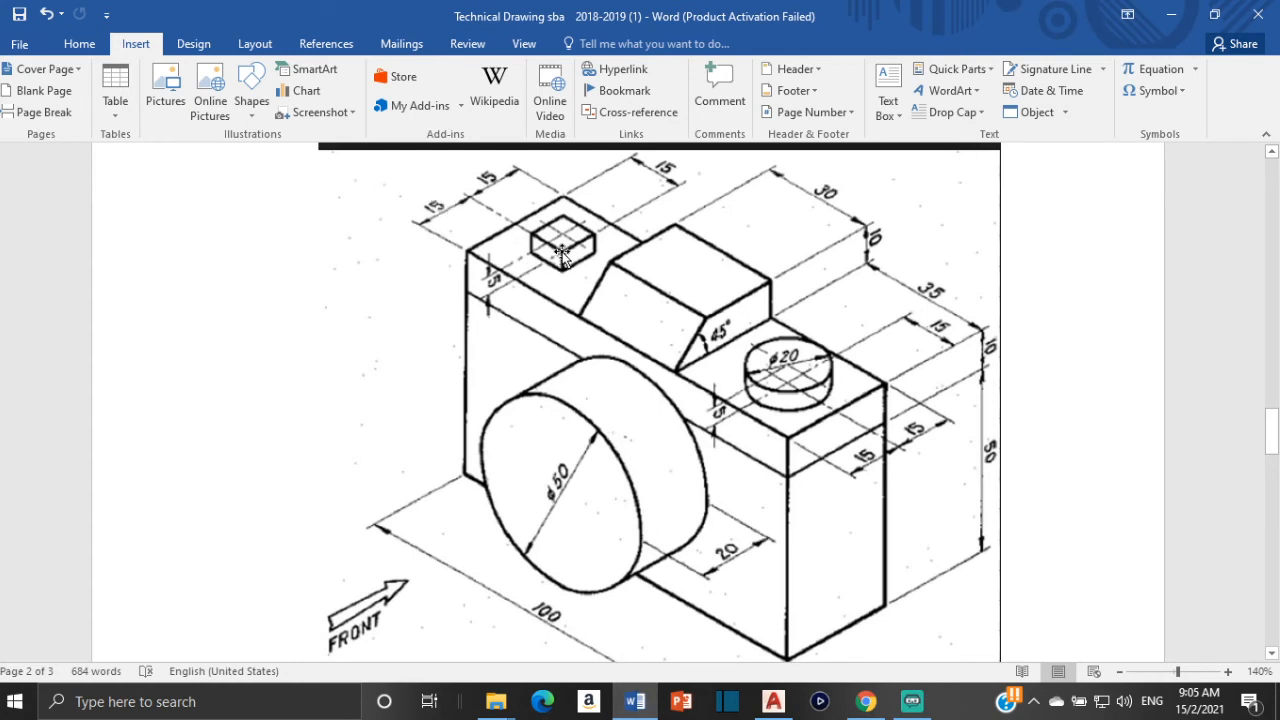
pyautogui.click(773, 702)
pyautogui.moveTo(700, 398); pyautogui.dragTo(610, 528, button='middle')
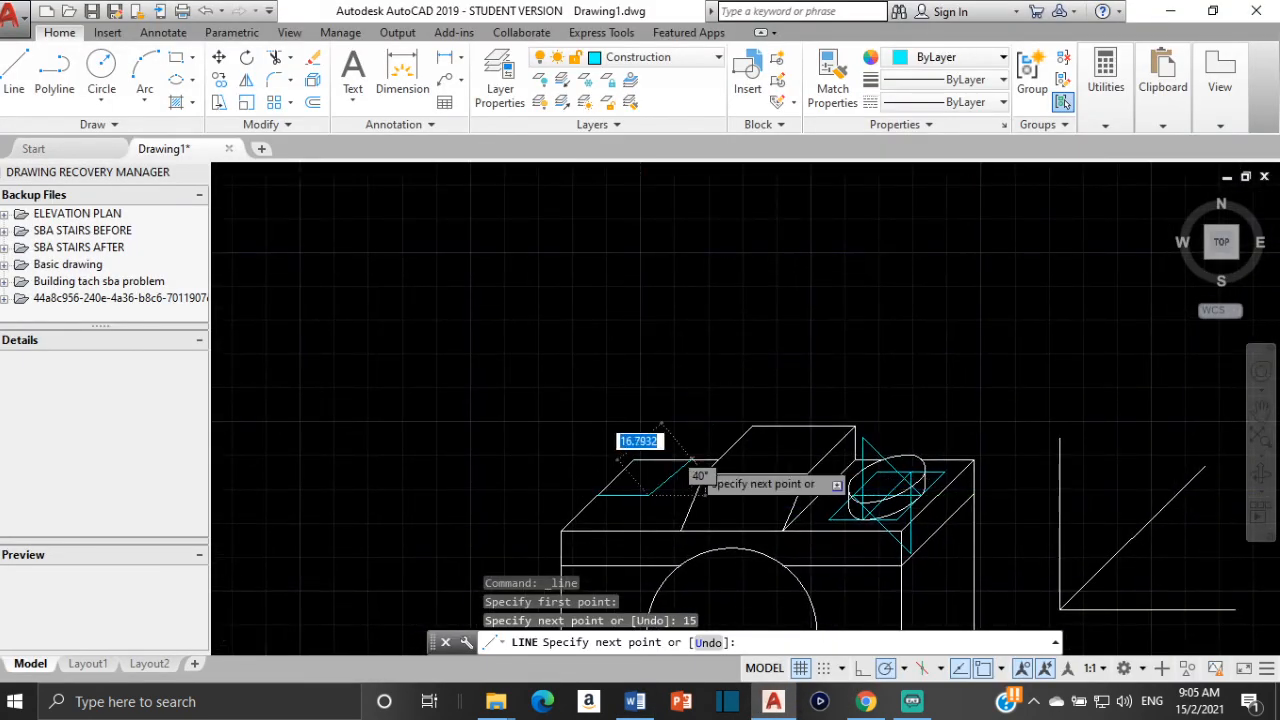
pyautogui.scroll(4, 690, 460)
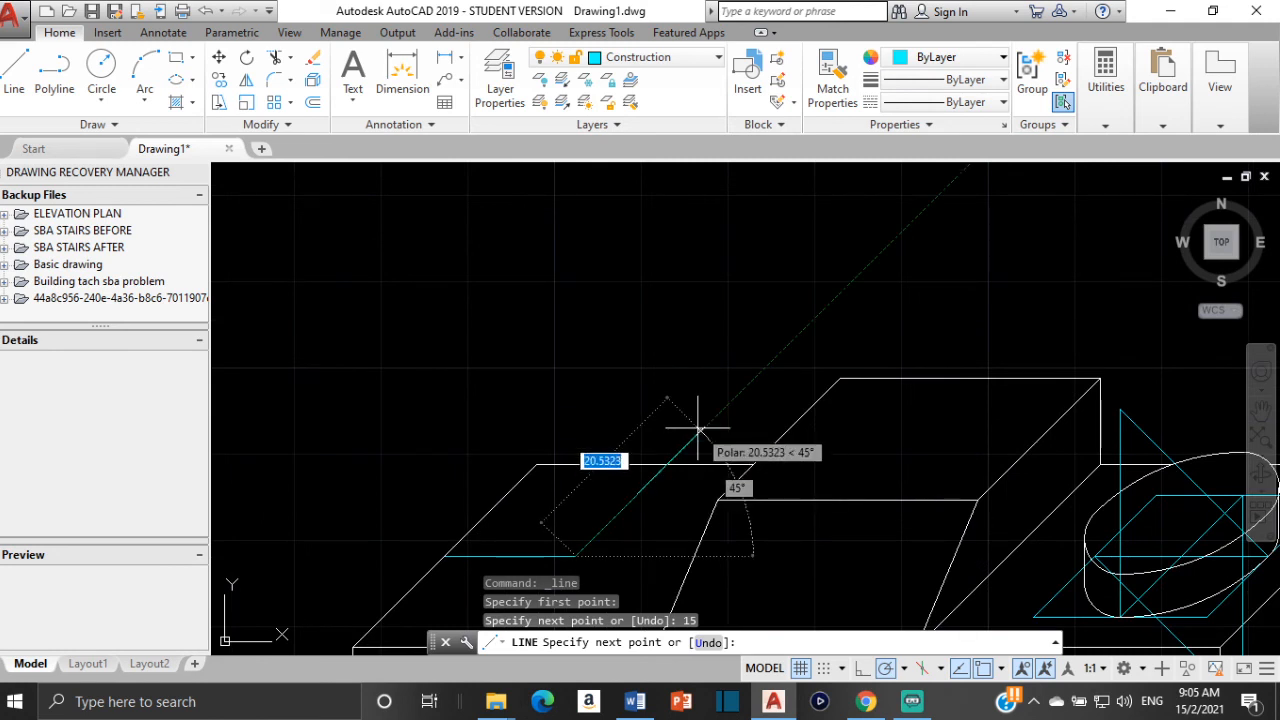
pyautogui.write('1')
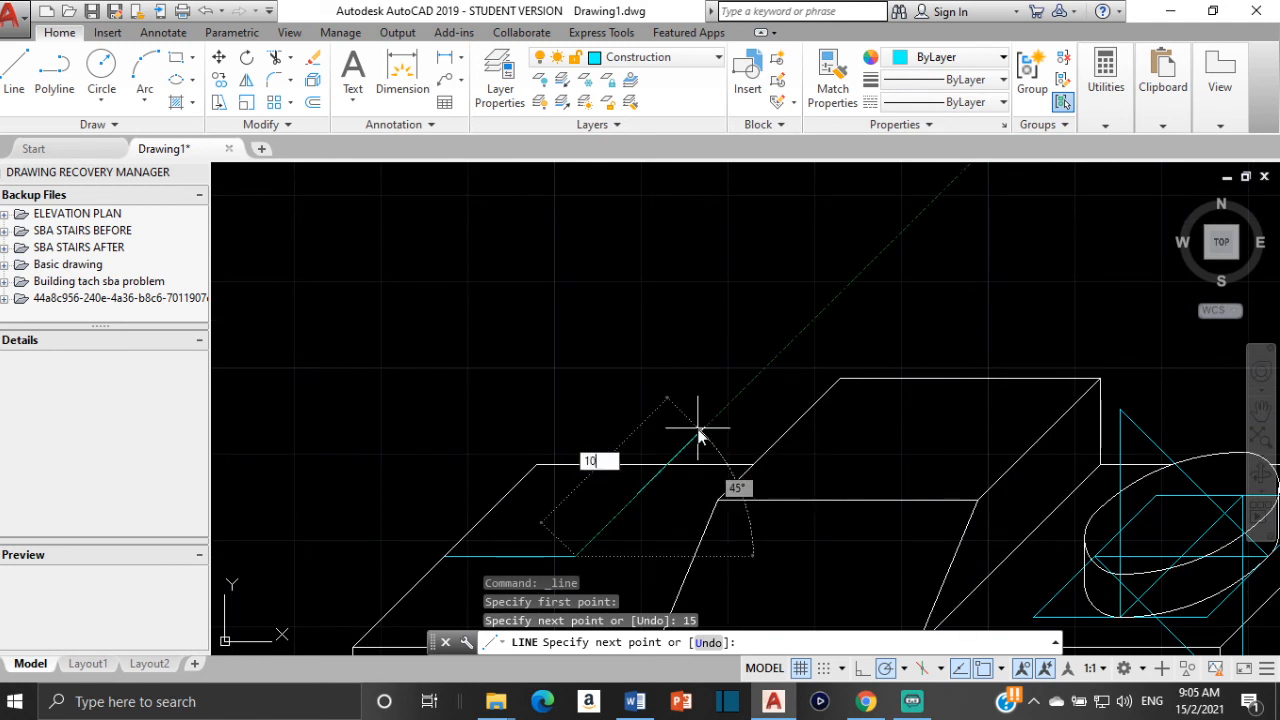
pyautogui.write('0')
pyautogui.press('Return')
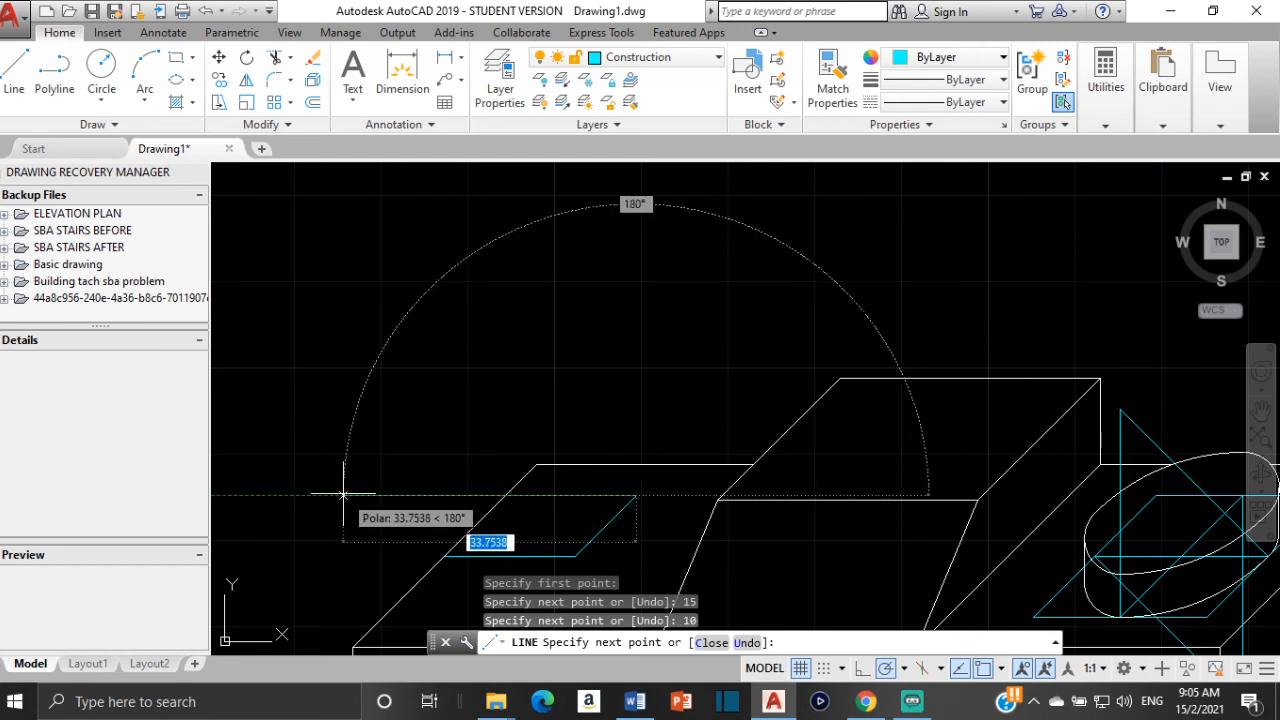
pyautogui.write('10')
pyautogui.press('Return')
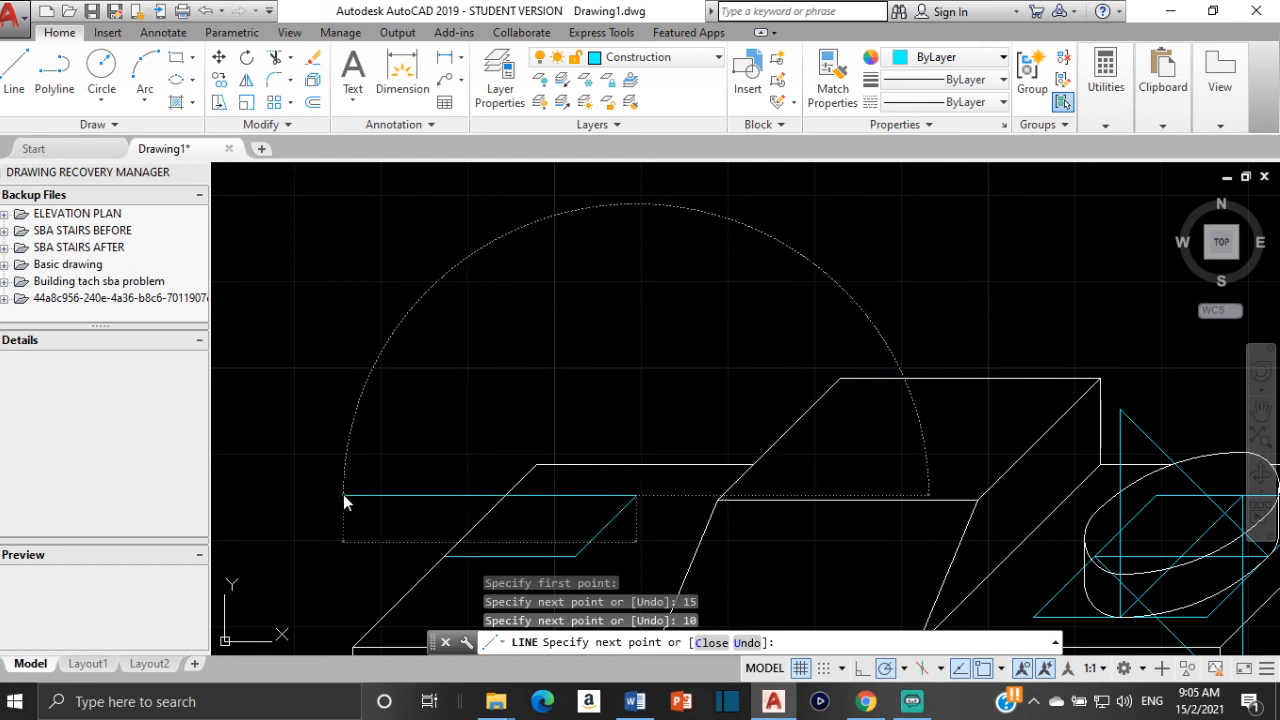
pyautogui.moveTo(616, 382); pyautogui.dragTo(600, 277, button='middle')
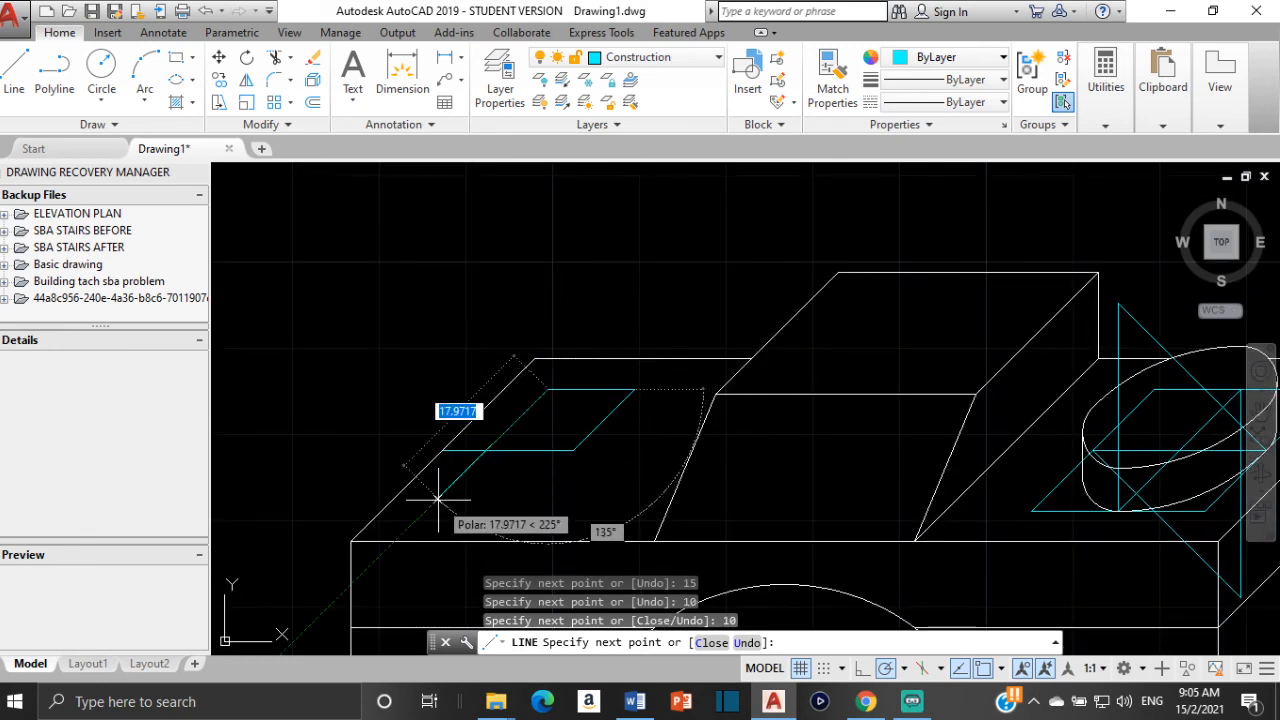
pyautogui.write('10')
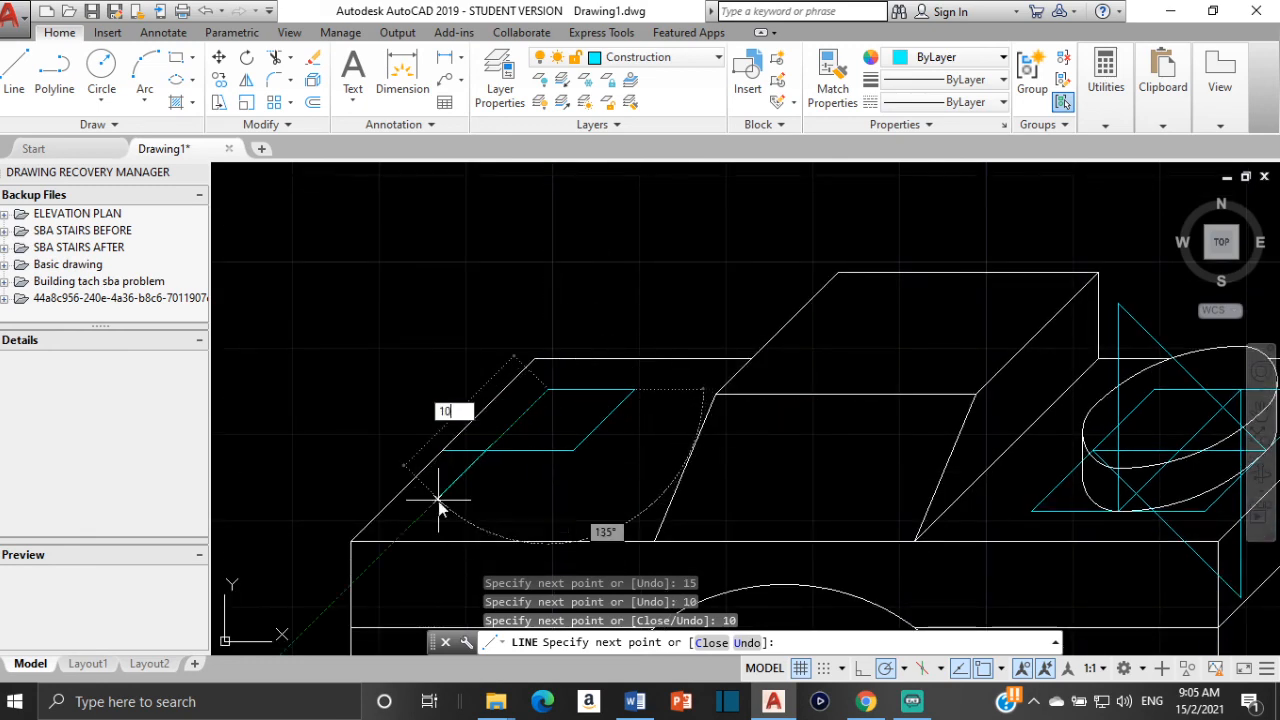
pyautogui.press('Escape')
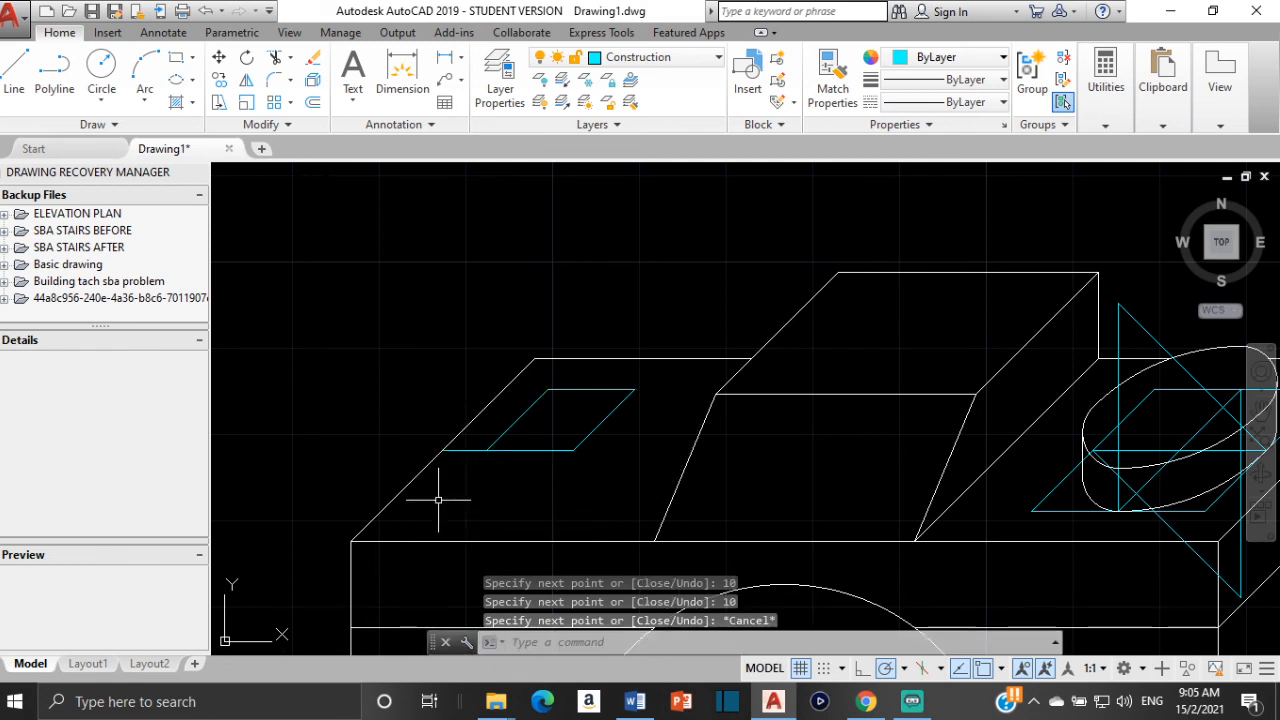
# Draw the small block's right side face: from the top face's front right corner 5 units down, 10 units at 45°, and up to the back corner
pyautogui.click(14, 70)
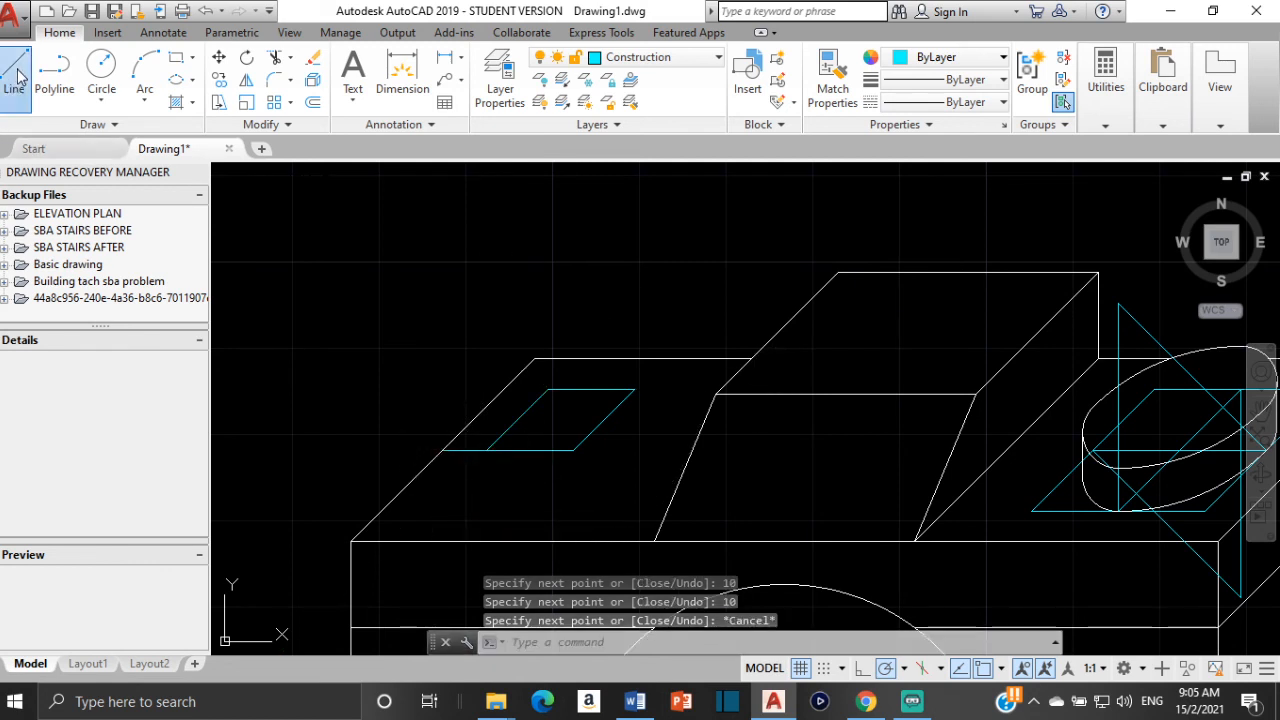
pyautogui.click(572, 449)
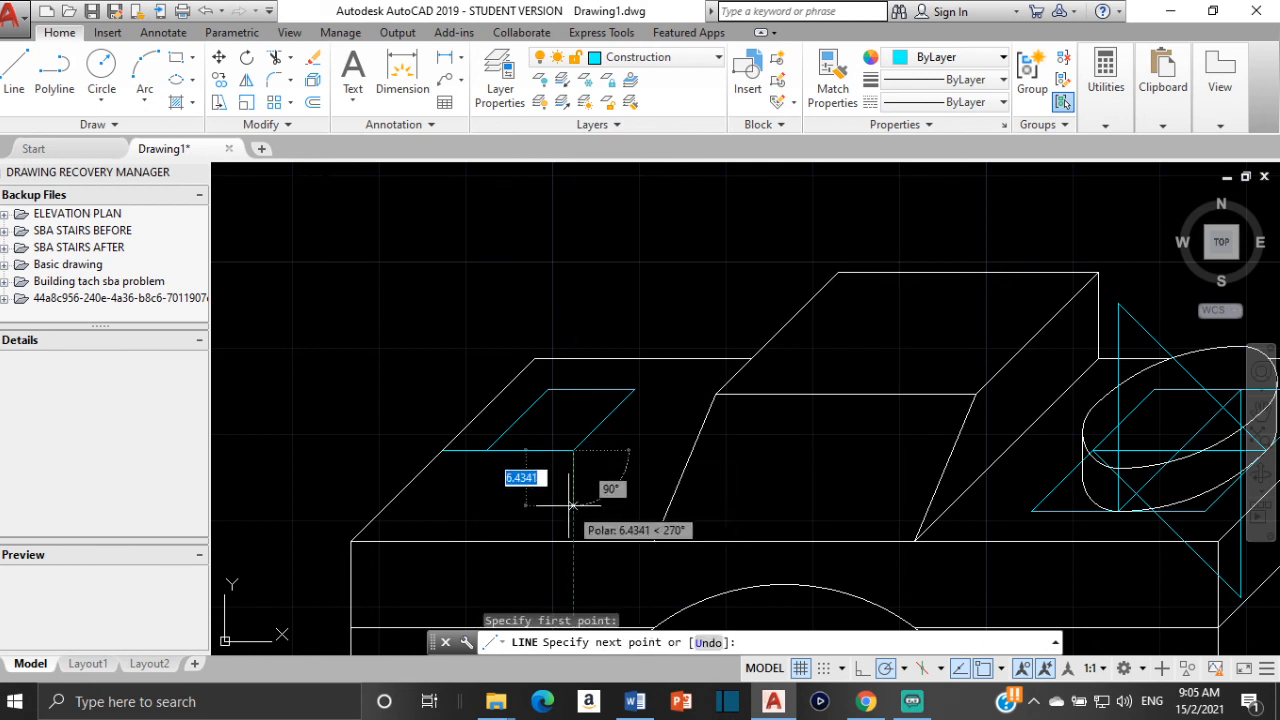
pyautogui.write('5')
pyautogui.press('Return')
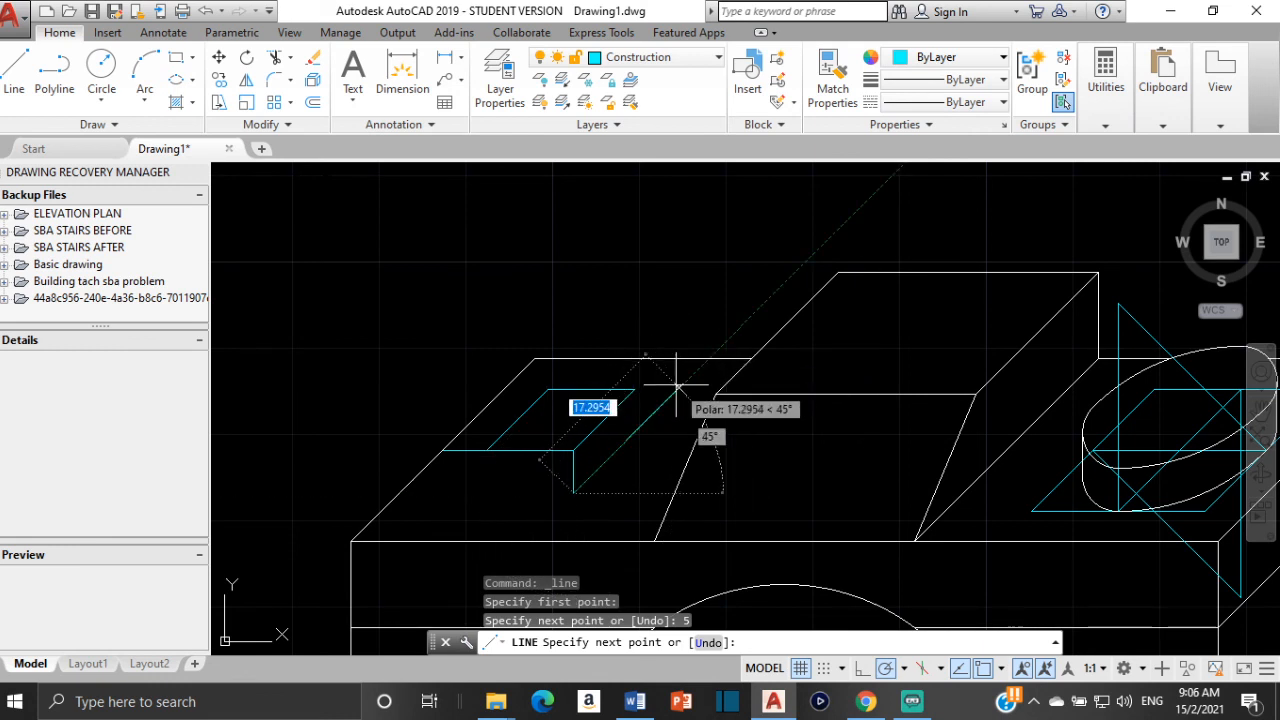
pyautogui.write('10')
pyautogui.press('Return')
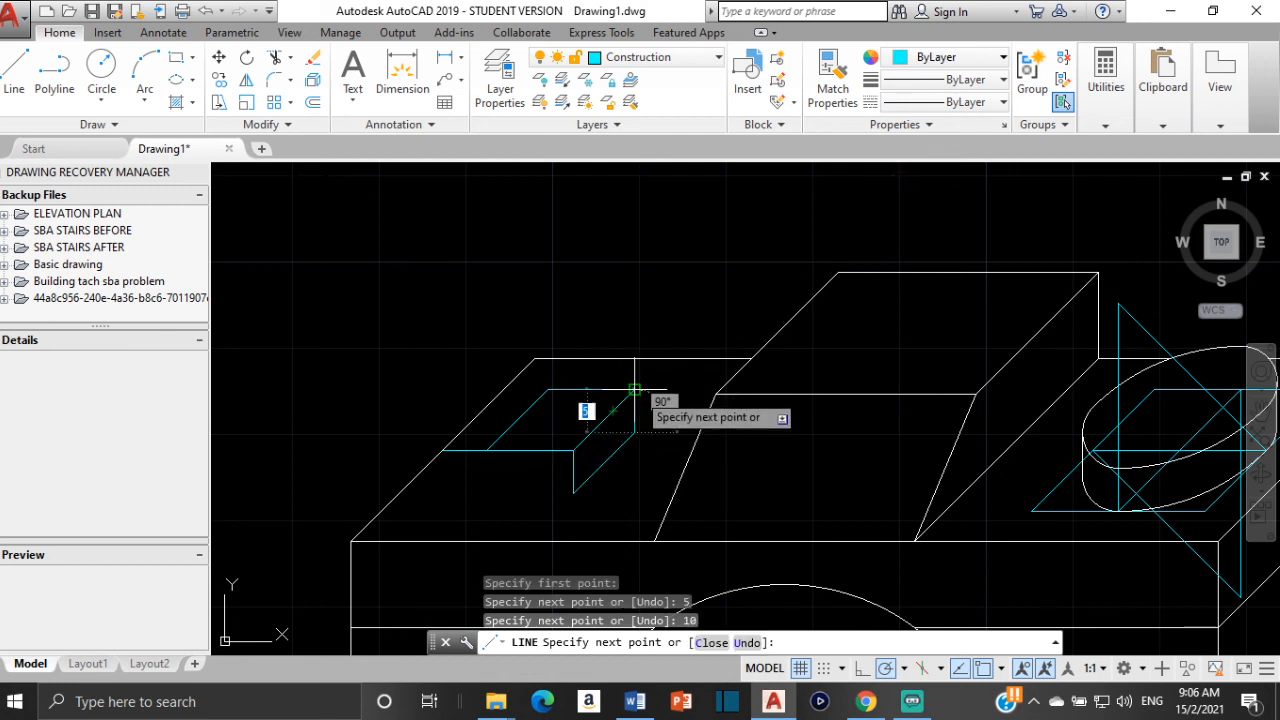
pyautogui.click(633, 391)
pyautogui.press('Return')
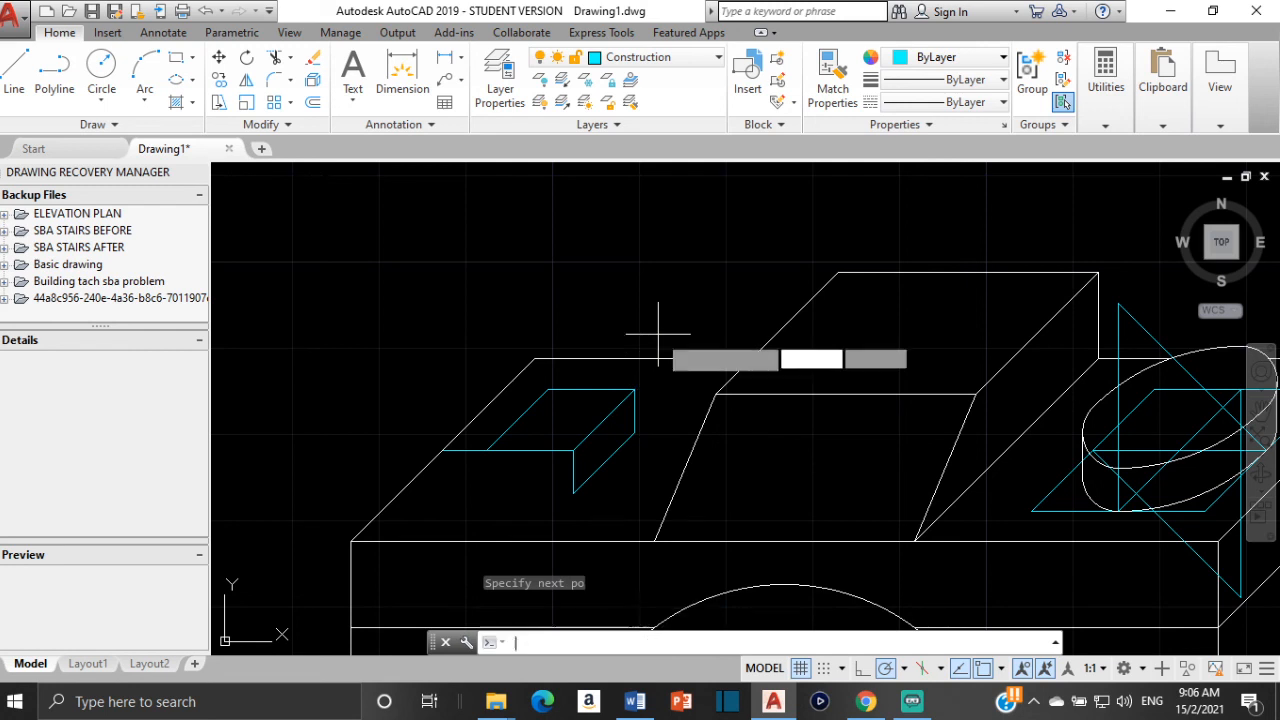
# Draw the small block's front face with a 10-unit bottom edge leftward and a vertical edge up to the top face's front left corner
pyautogui.press('Return')
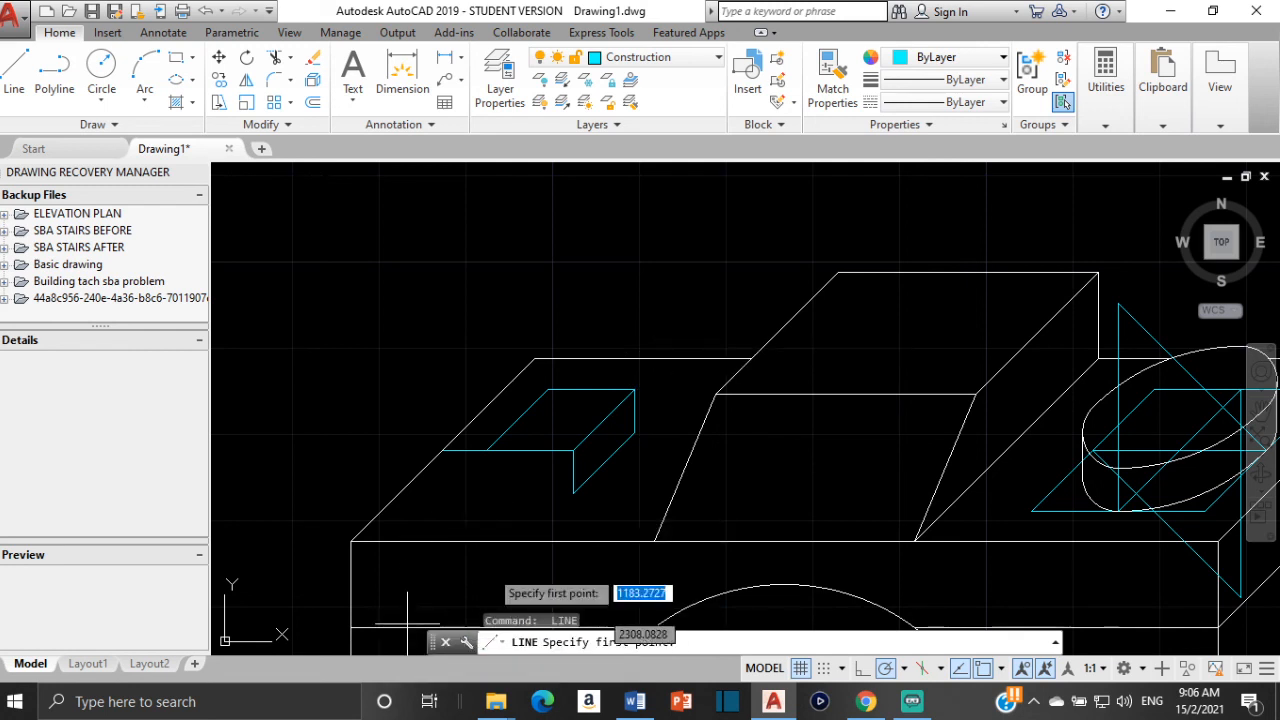
pyautogui.click(573, 492)
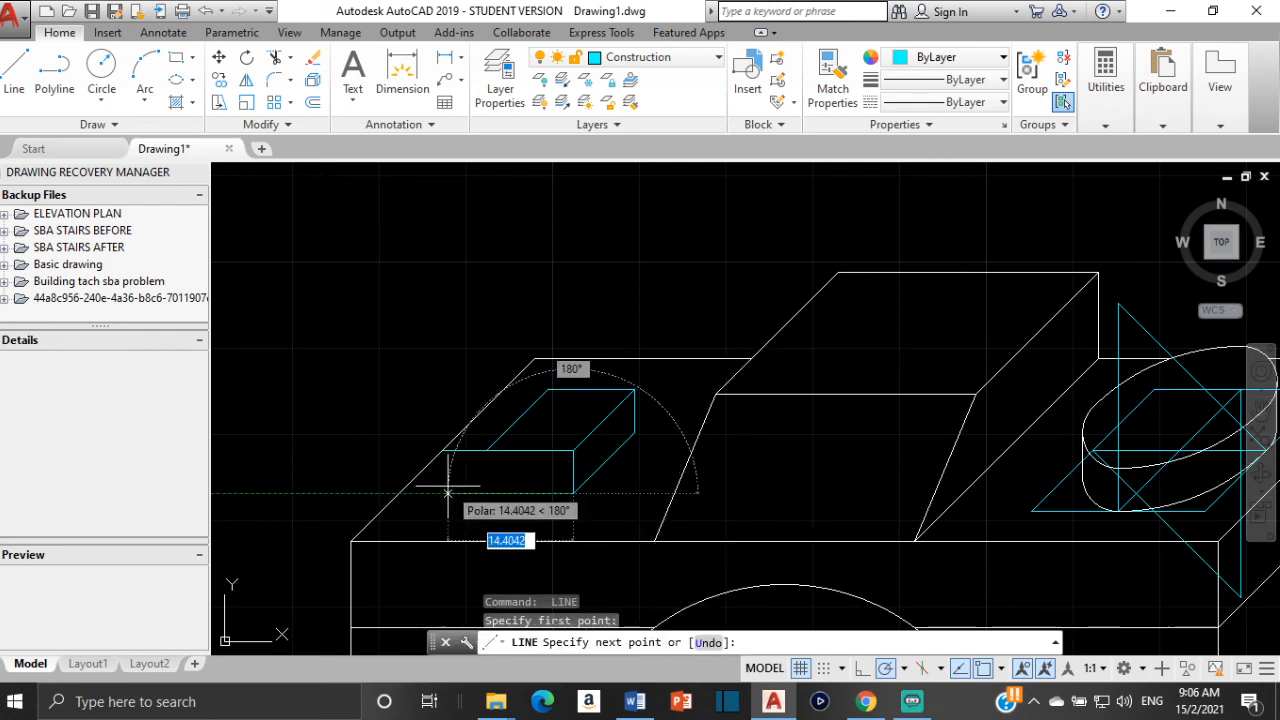
pyautogui.write('10')
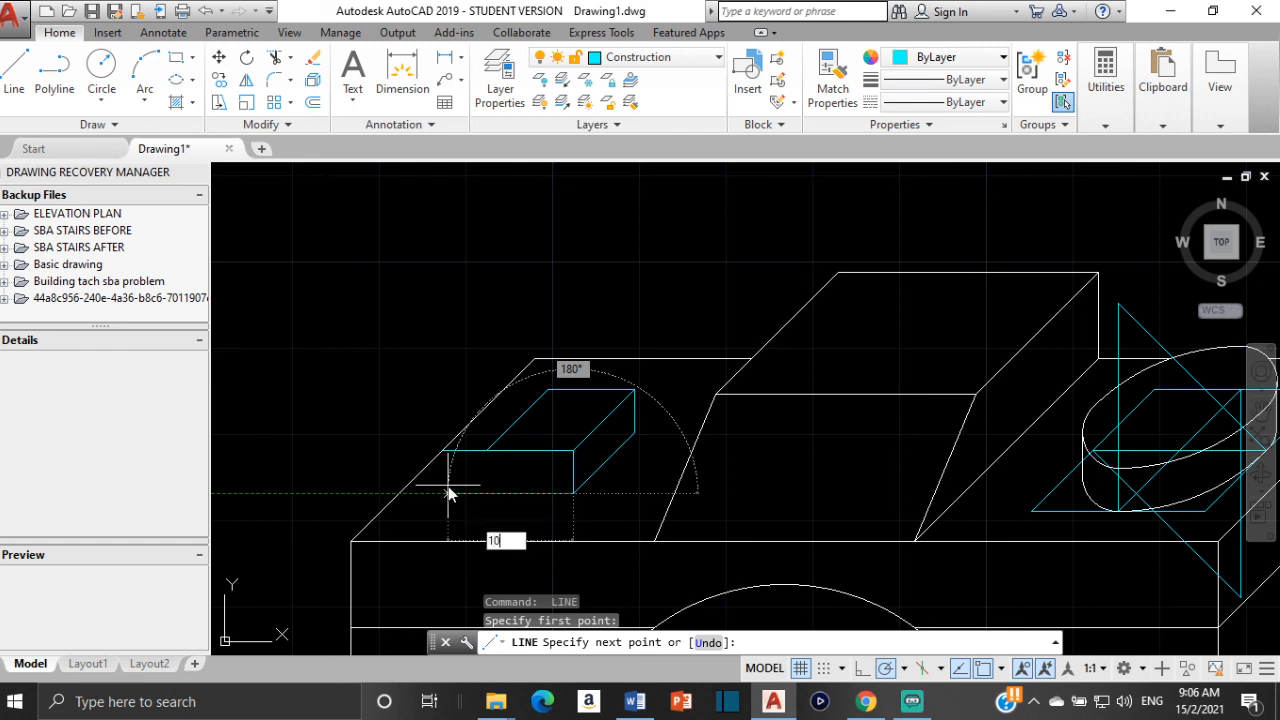
pyautogui.press('Return')
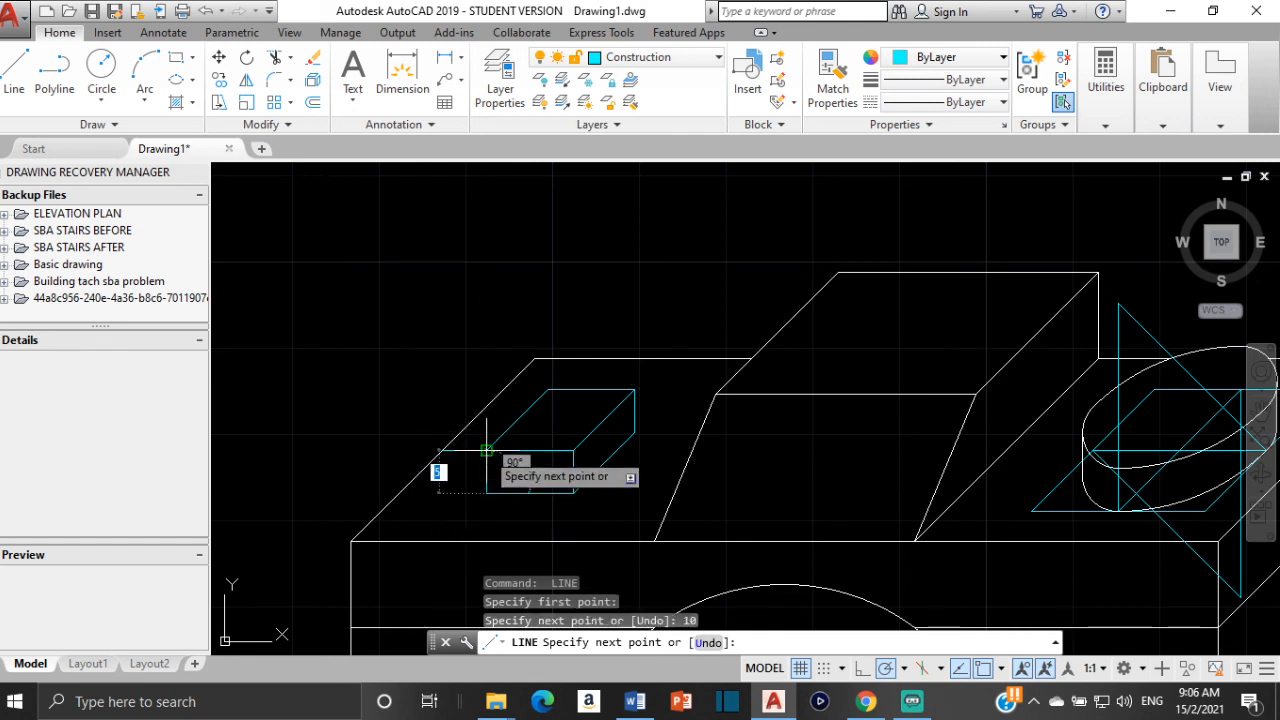
pyautogui.click(486, 451)
pyautogui.press('Escape')
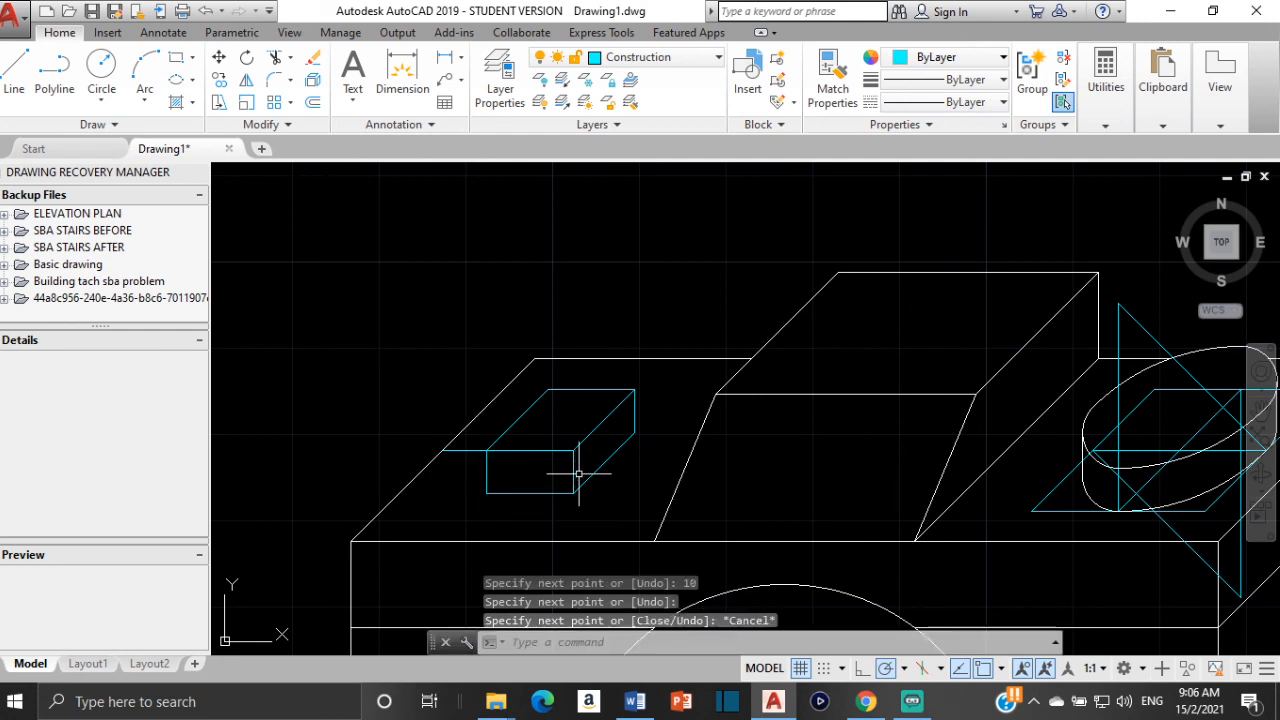
# Trim away the leftover construction line between the body's left diagonal edge and the small block
pyautogui.press('Return')
pyautogui.press('Return')
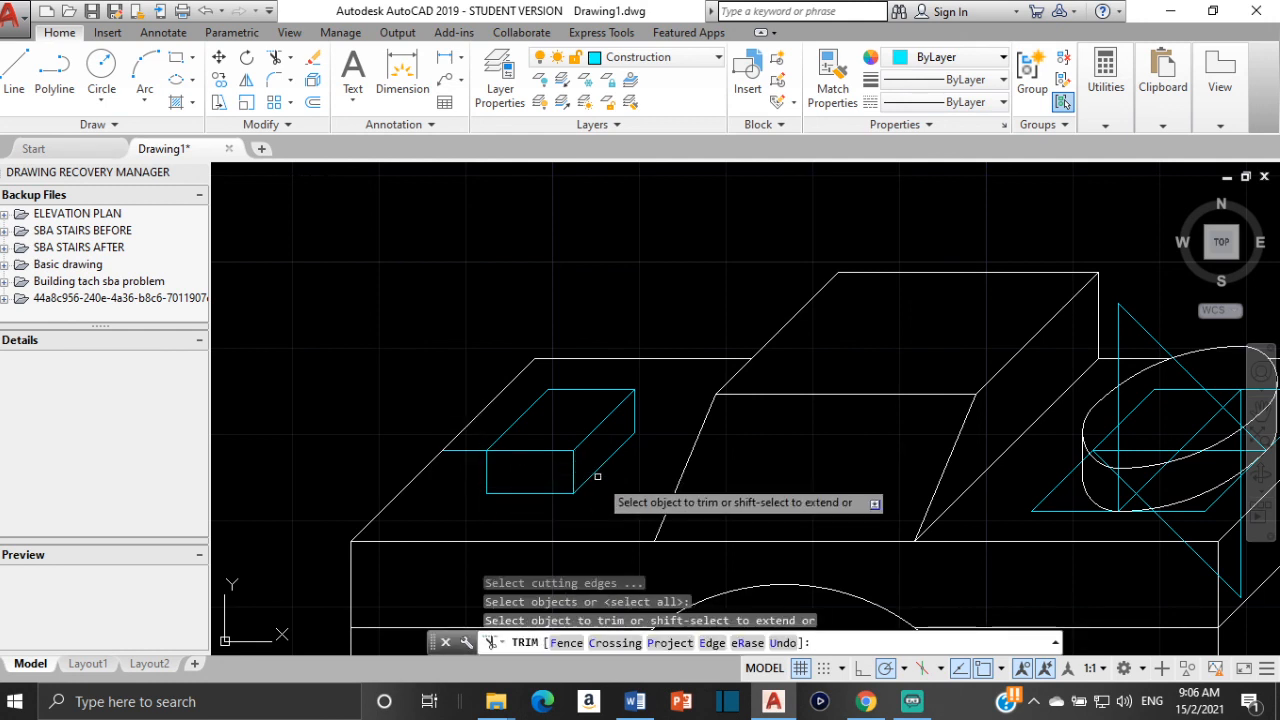
pyautogui.click(468, 455)
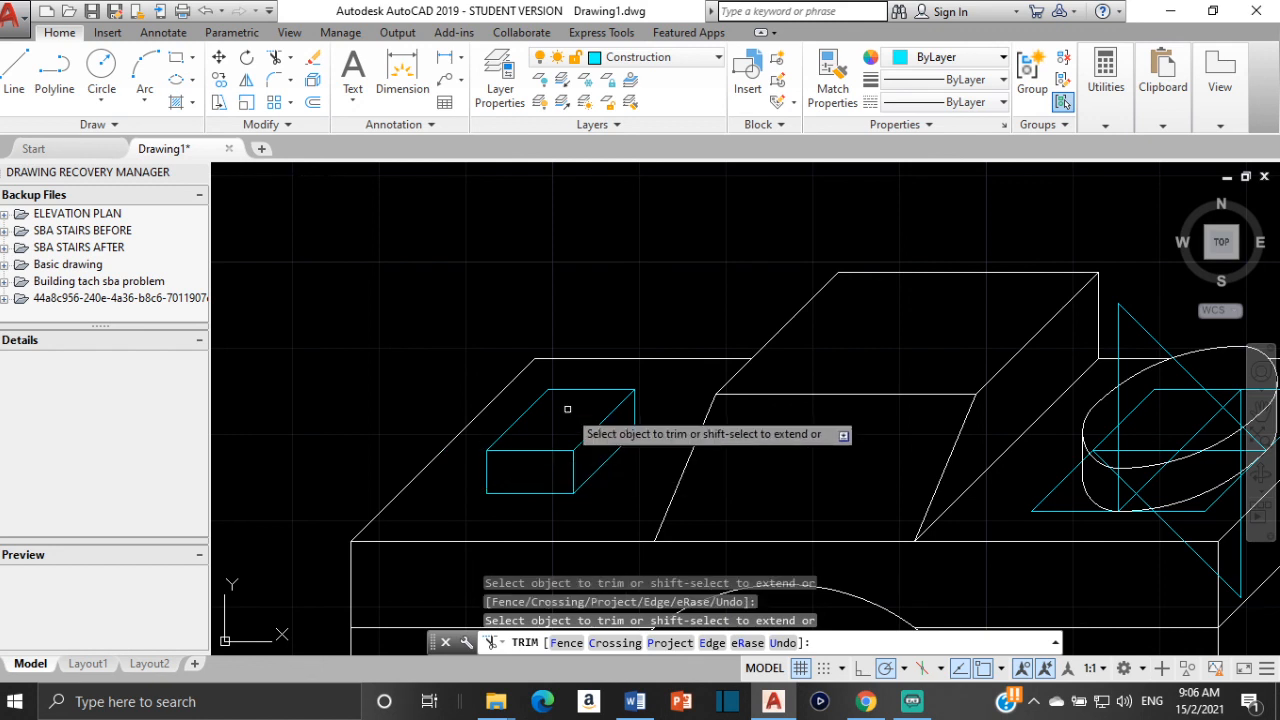
pyautogui.press('Escape')
# Move all lines of the small block to layer 0
pyautogui.moveTo(538, 374); pyautogui.dragTo(498, 404)
pyautogui.moveTo(470, 462)
pyautogui.mouseDown()
pyautogui.moveTo(478, 505)
pyautogui.moveTo(548, 528)
pyautogui.moveTo(623, 457)
pyautogui.moveTo(655, 372)
pyautogui.moveTo(641, 384)
pyautogui.mouseUp()
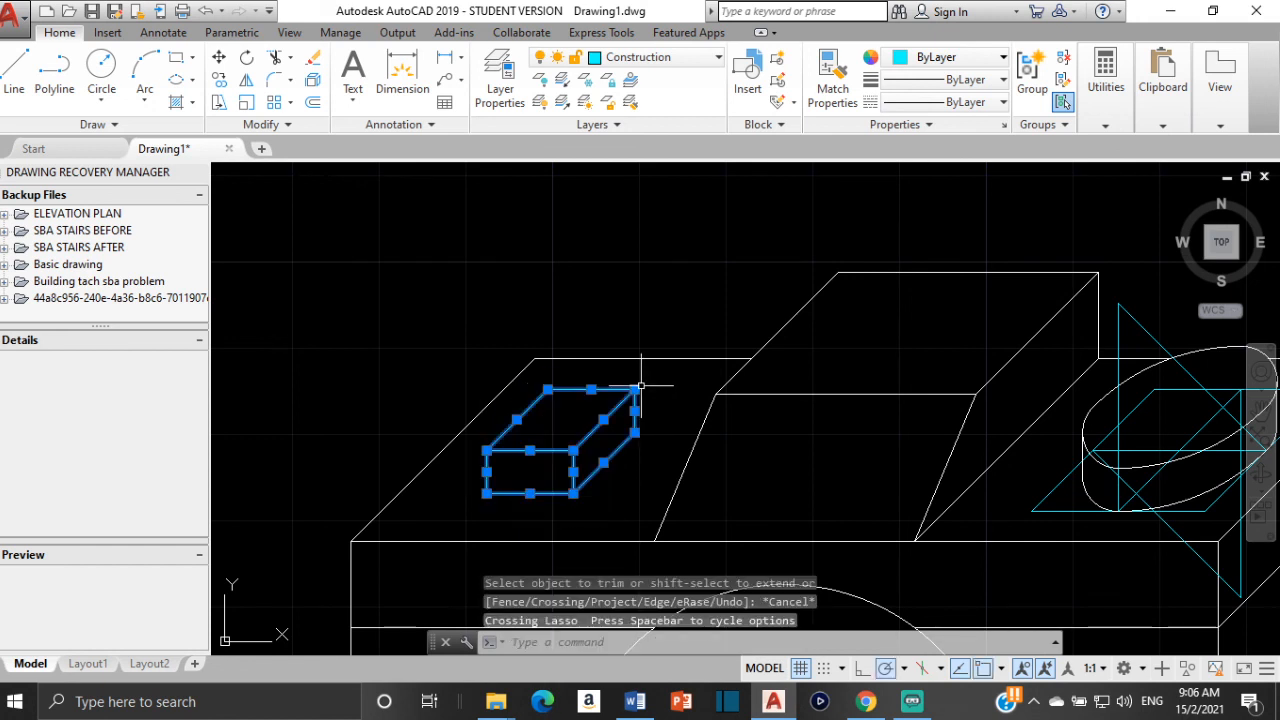
pyautogui.click(690, 57)
pyautogui.click(640, 80)
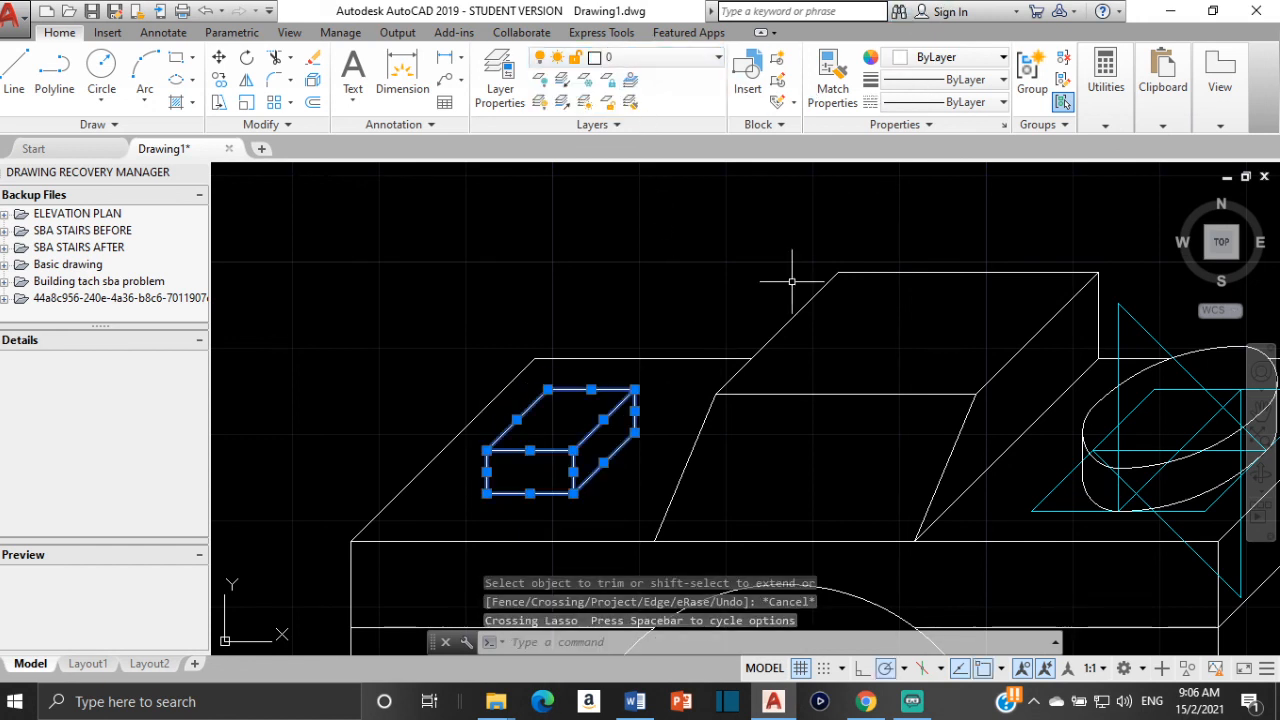
pyautogui.press('Escape')
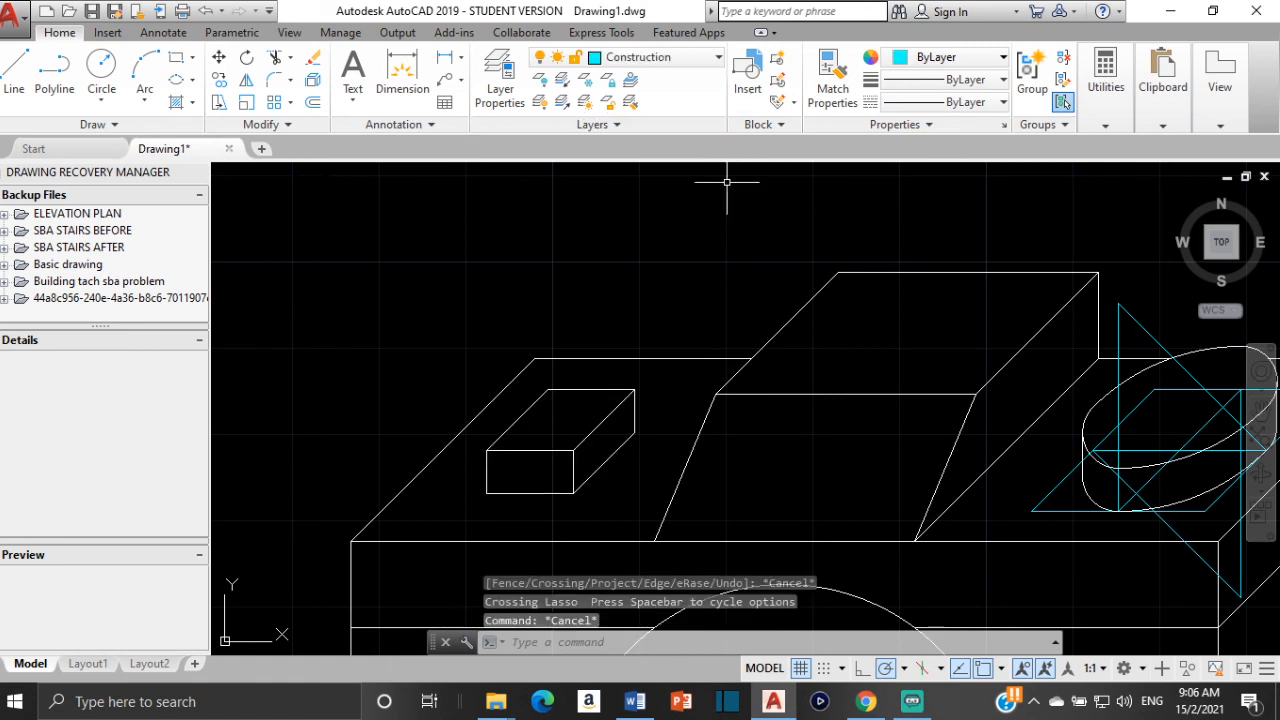
# Try to freeze the Construction layer while it is still the current layer
pyautogui.scroll(-4, 727, 182)
pyautogui.click(715, 58)
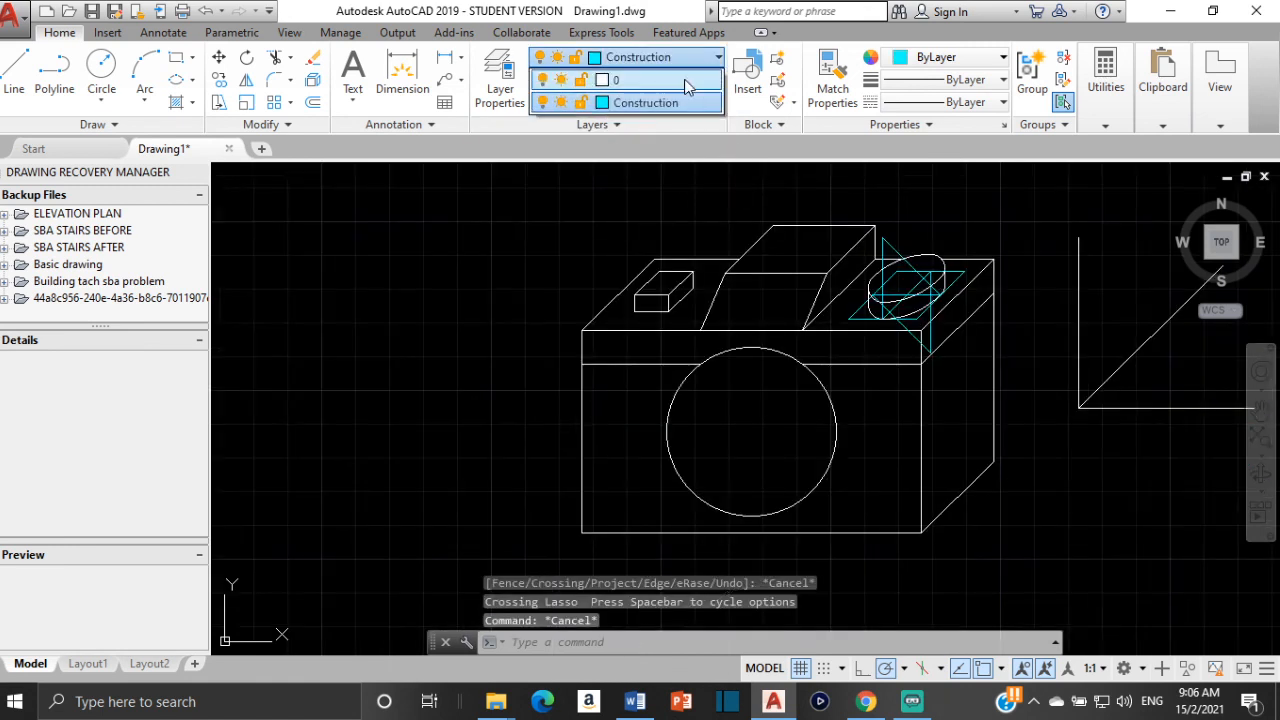
pyautogui.click(564, 103)
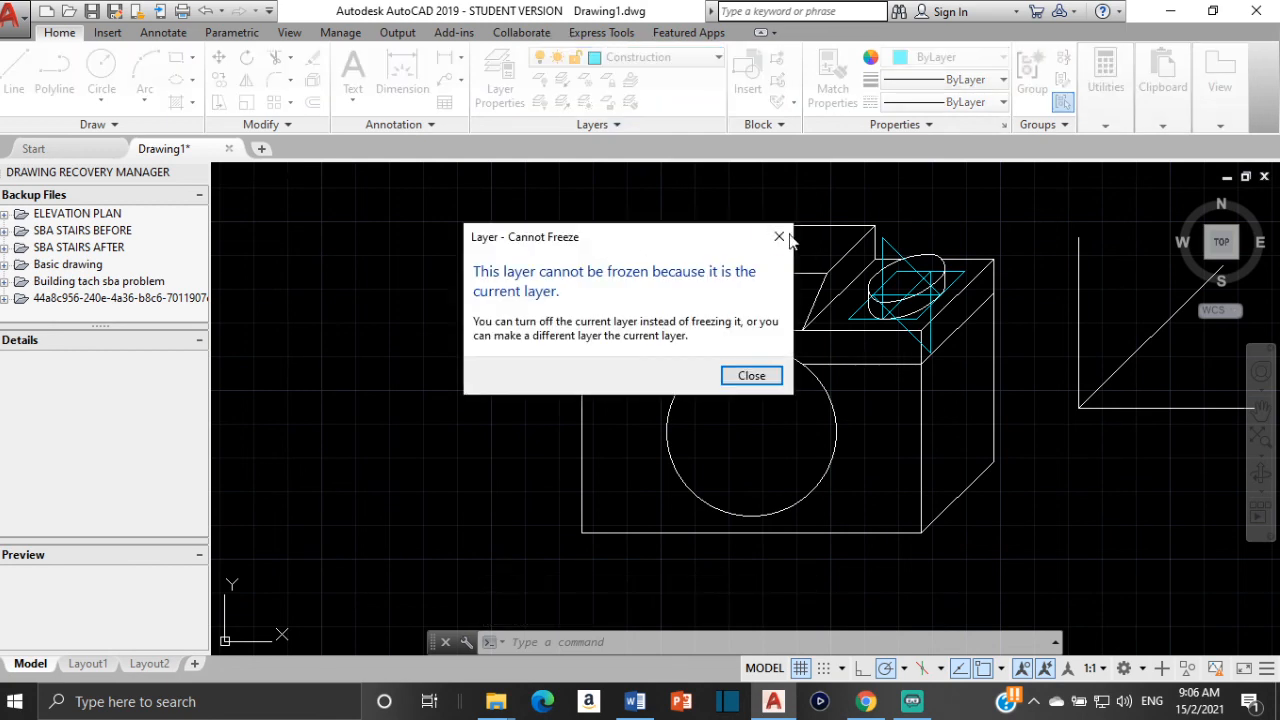
pyautogui.click(781, 236)
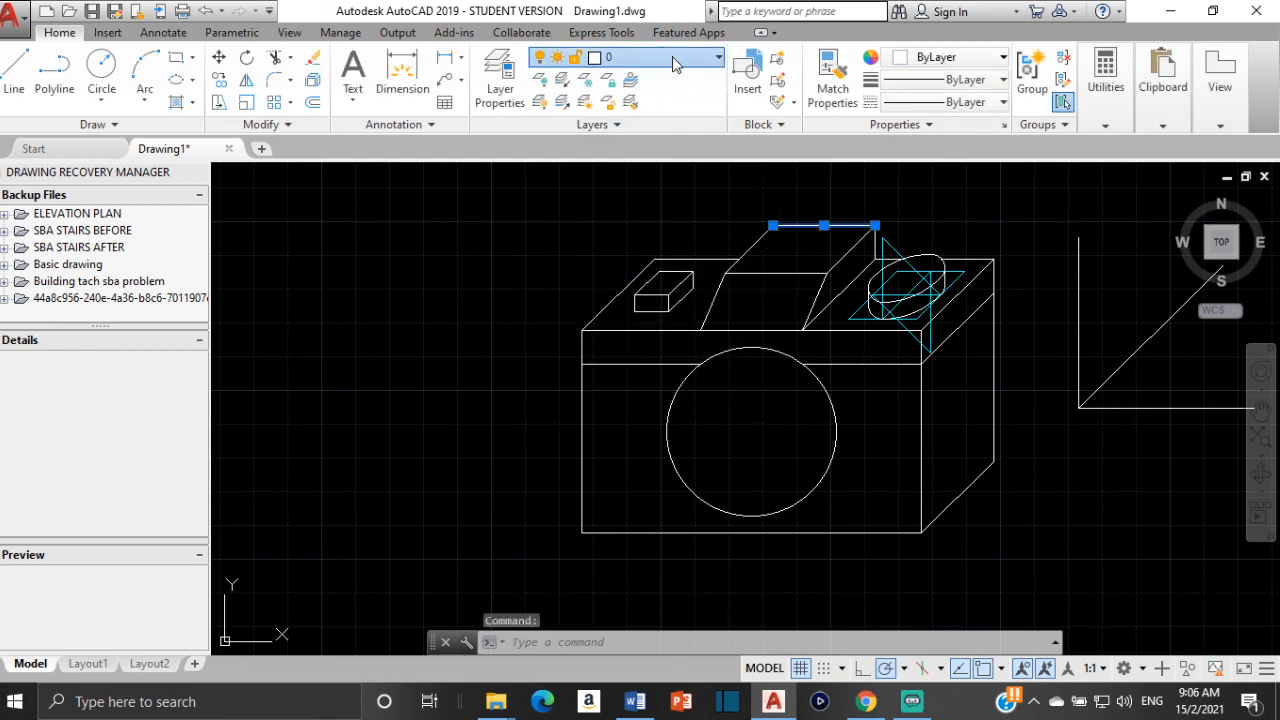
pyautogui.click(650, 58)
pyautogui.click(638, 85)
pyautogui.click(640, 57)
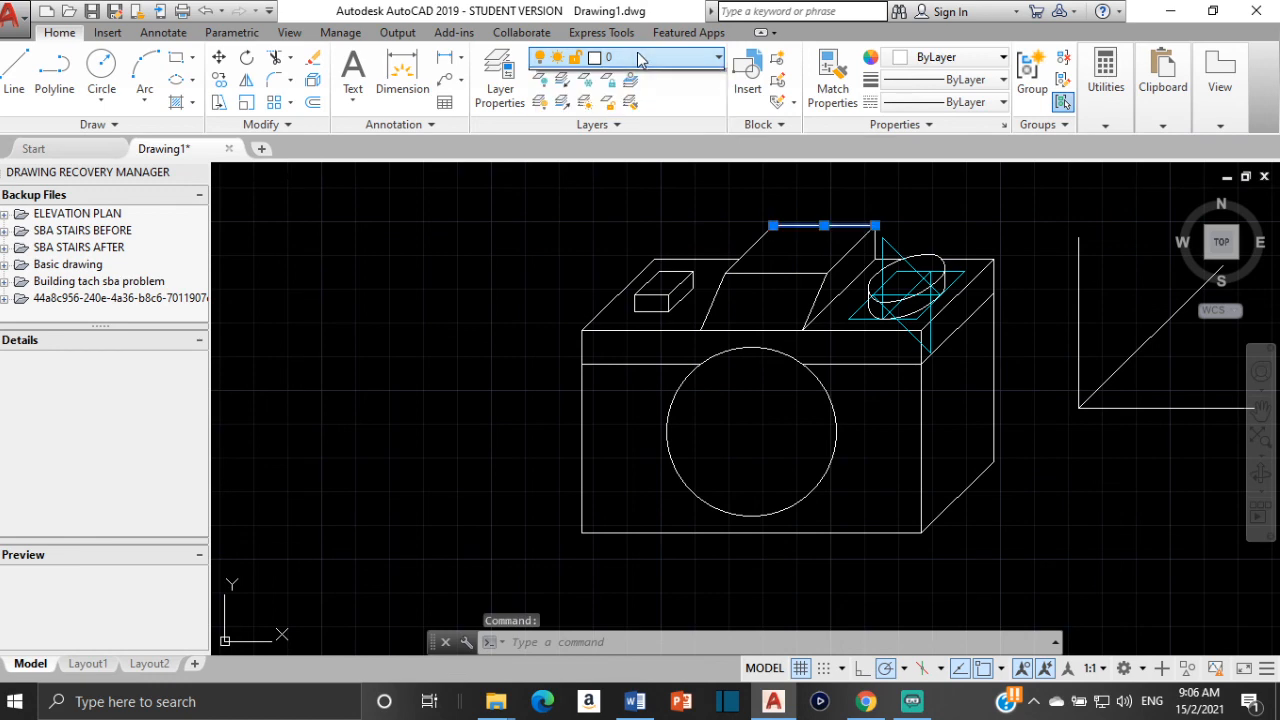
pyautogui.click(562, 104)
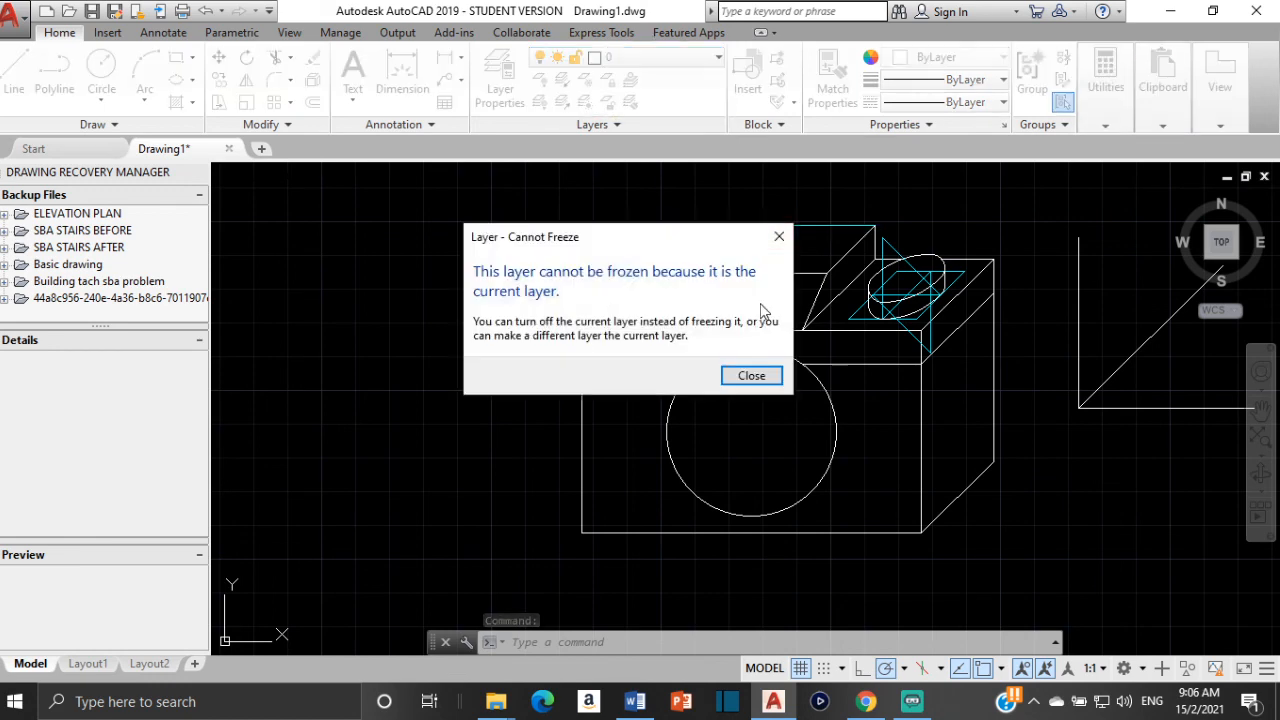
pyautogui.click(759, 378)
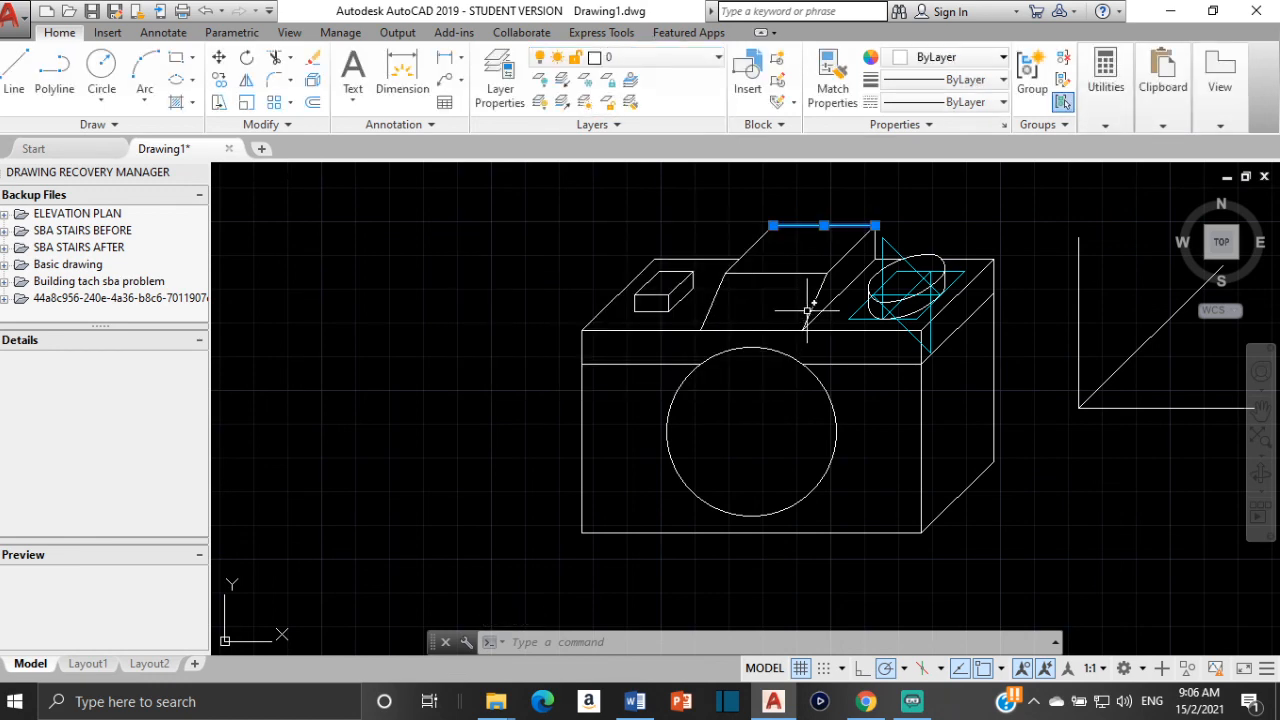
pyautogui.press('Escape')
pyautogui.press('Escape')
pyautogui.press('Escape')
pyautogui.click(645, 57)
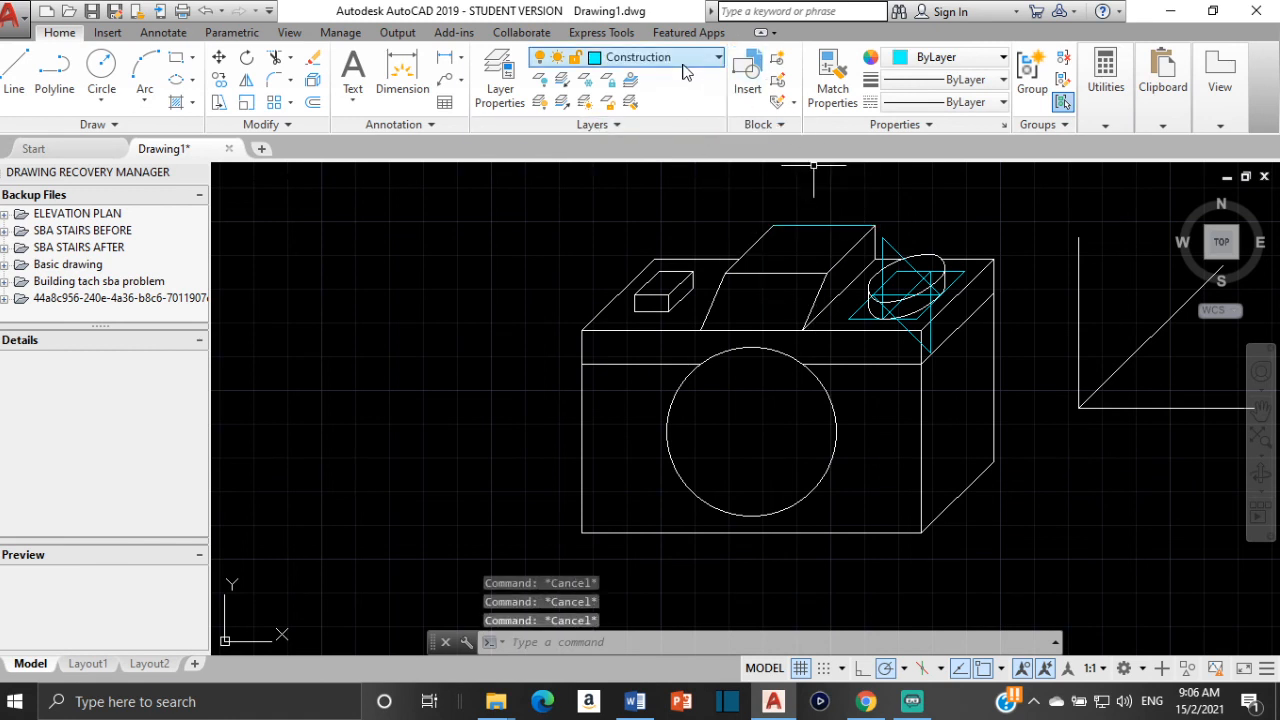
pyautogui.click(562, 104)
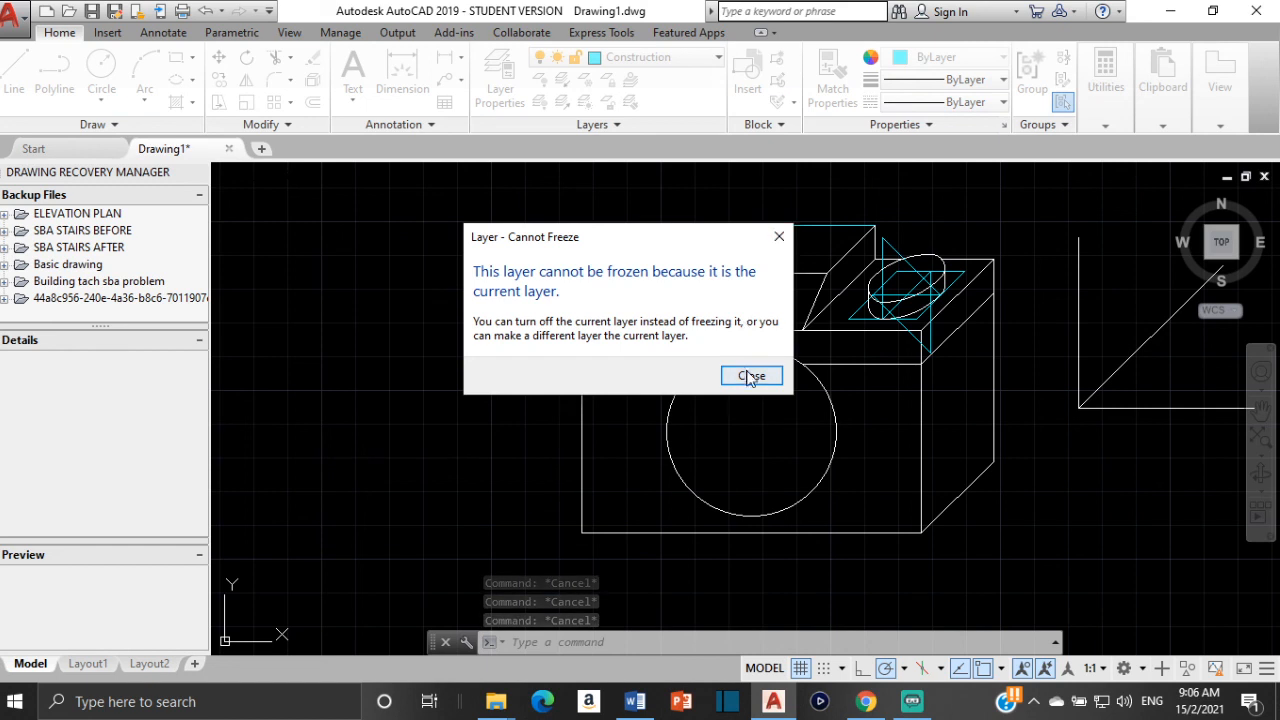
pyautogui.click(751, 375)
# Set the colour of the back top edge of the camera's raised centre section to white
pyautogui.click(800, 226)
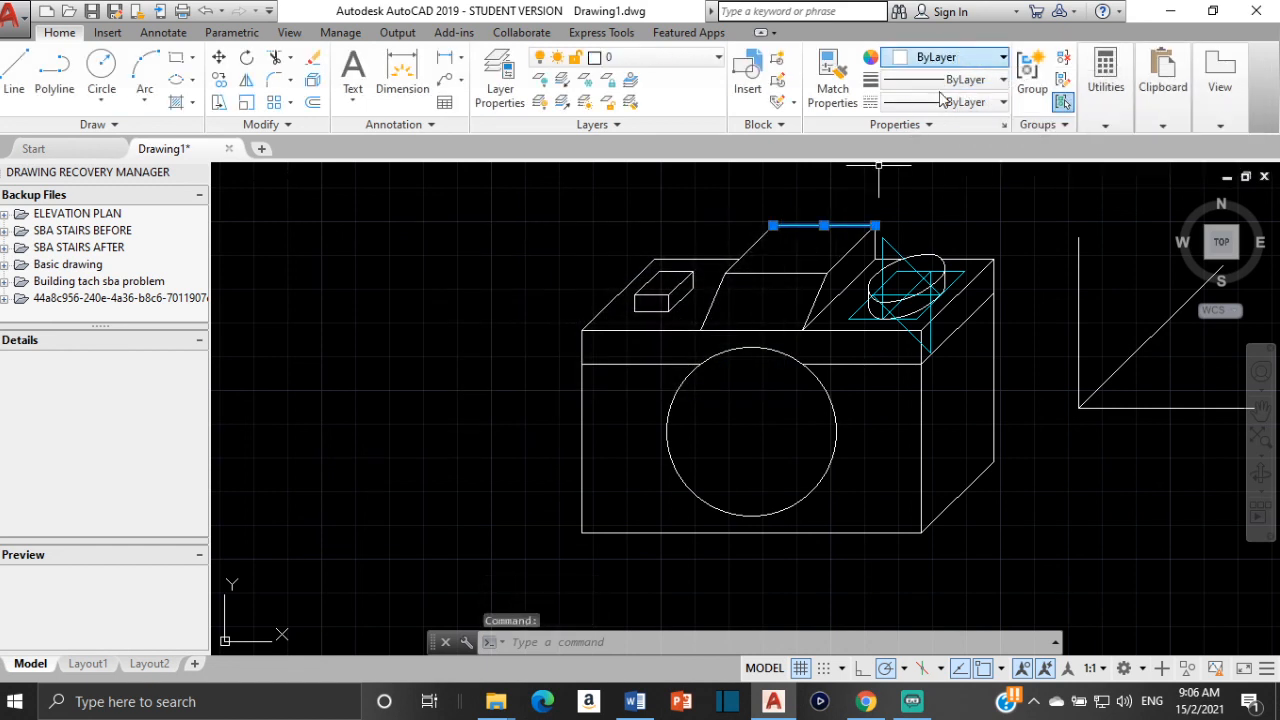
pyautogui.scroll(2, 865, 198)
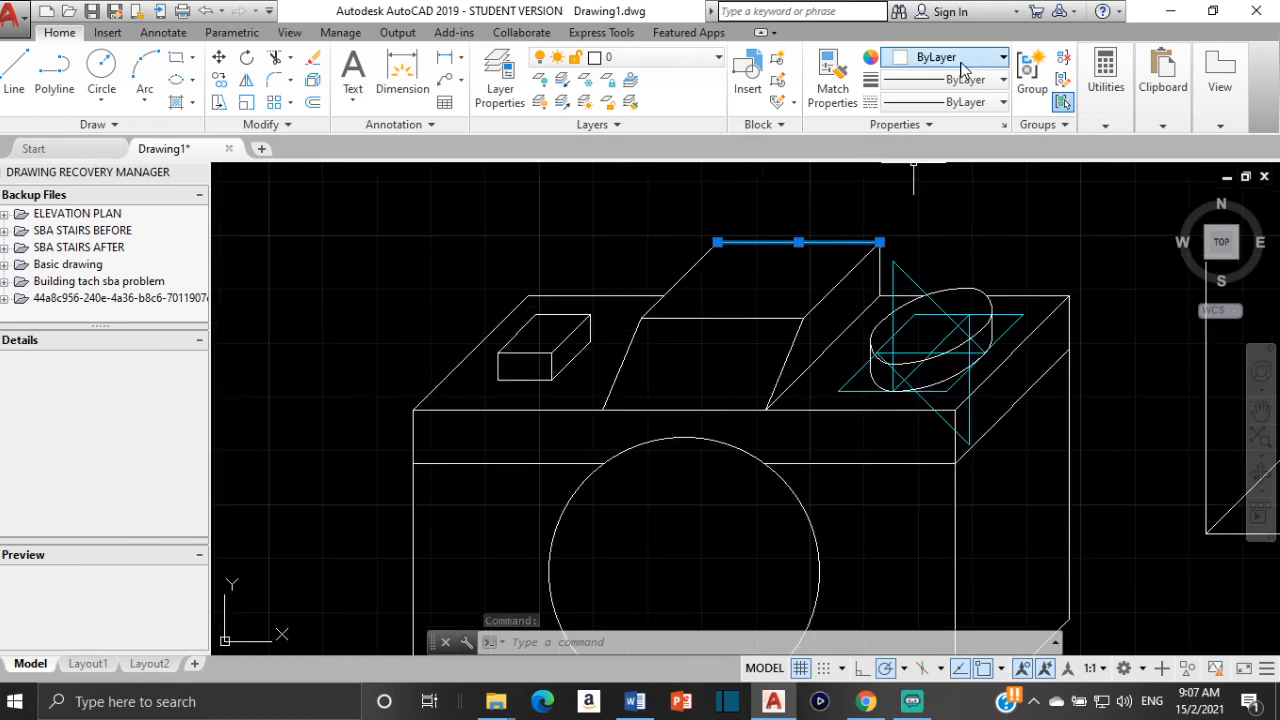
pyautogui.click(800, 262)
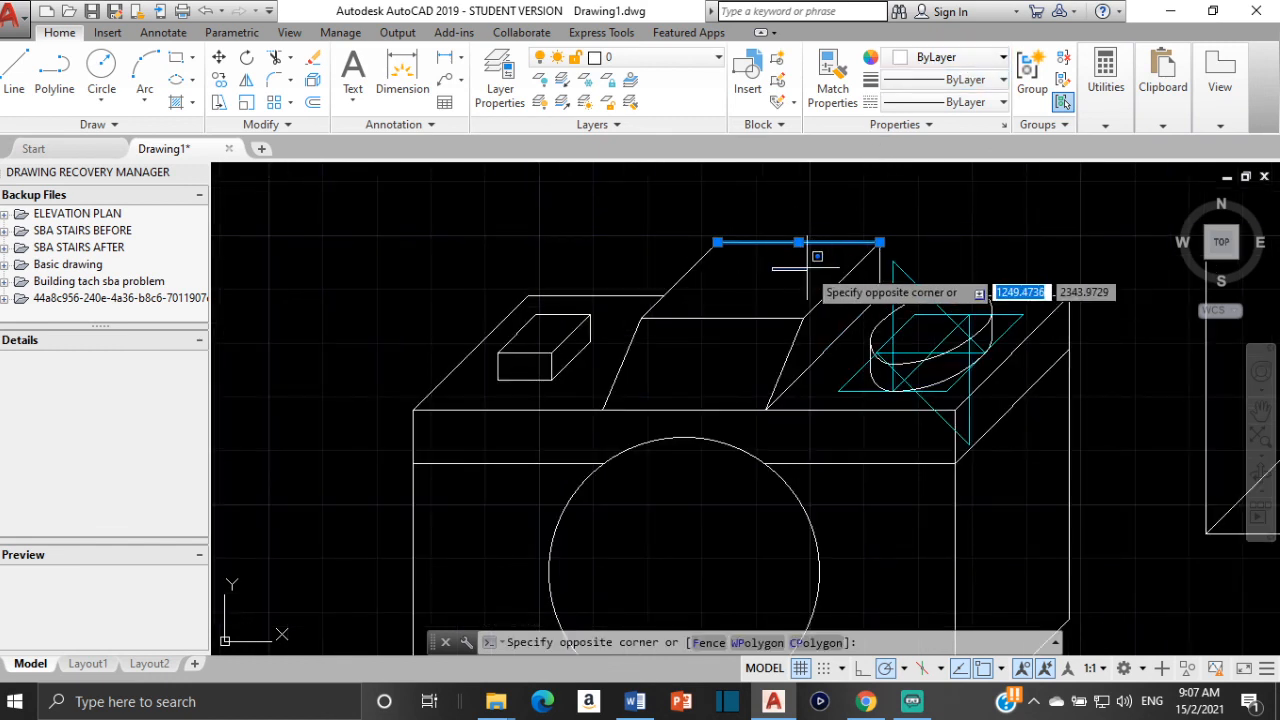
pyautogui.press('Escape')
pyautogui.press('Escape')
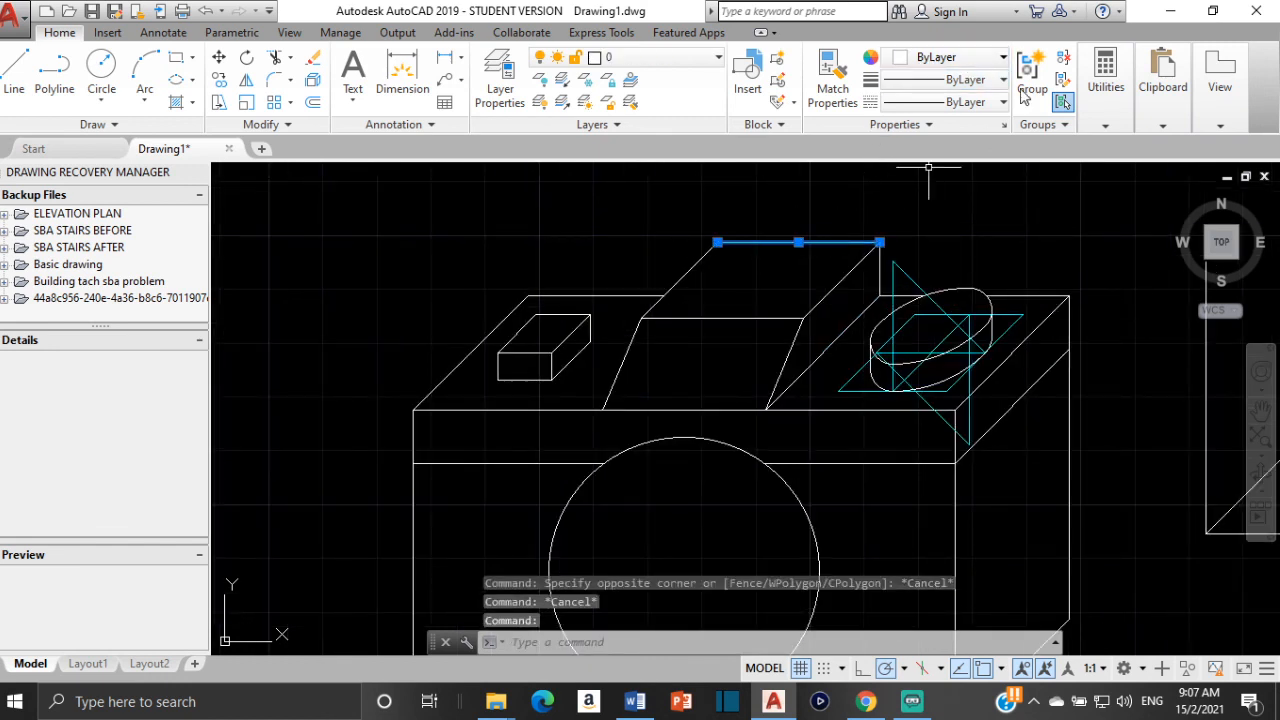
pyautogui.click(990, 60)
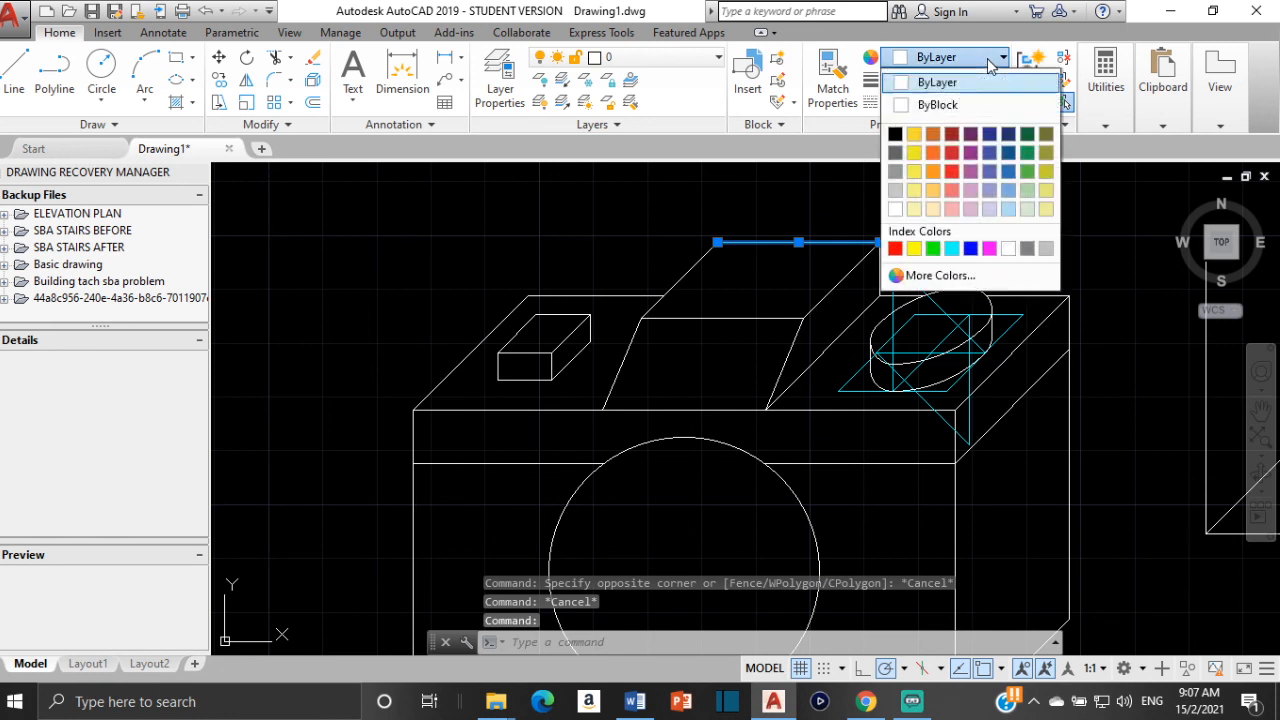
pyautogui.click(895, 209)
pyautogui.press('Escape')
pyautogui.press('Escape')
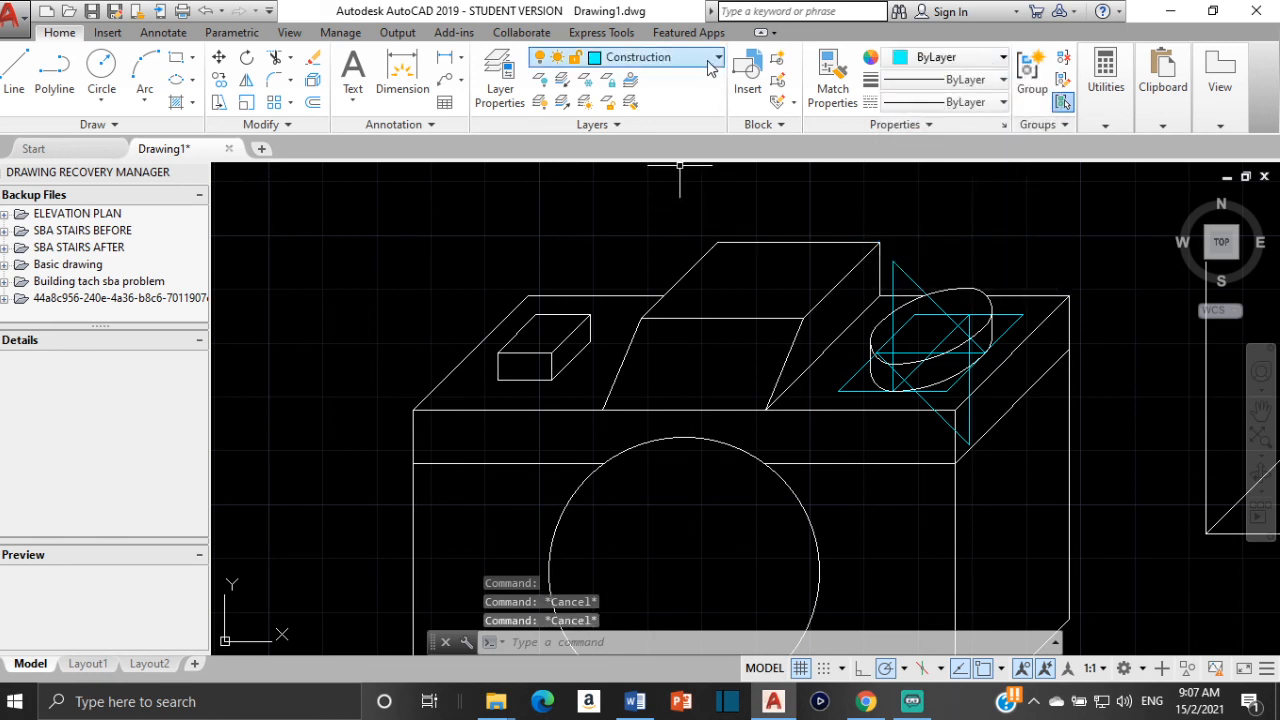
# Make layer 0 the current layer and freeze the Construction layer
pyautogui.click(716, 58)
pyautogui.click(666, 85)
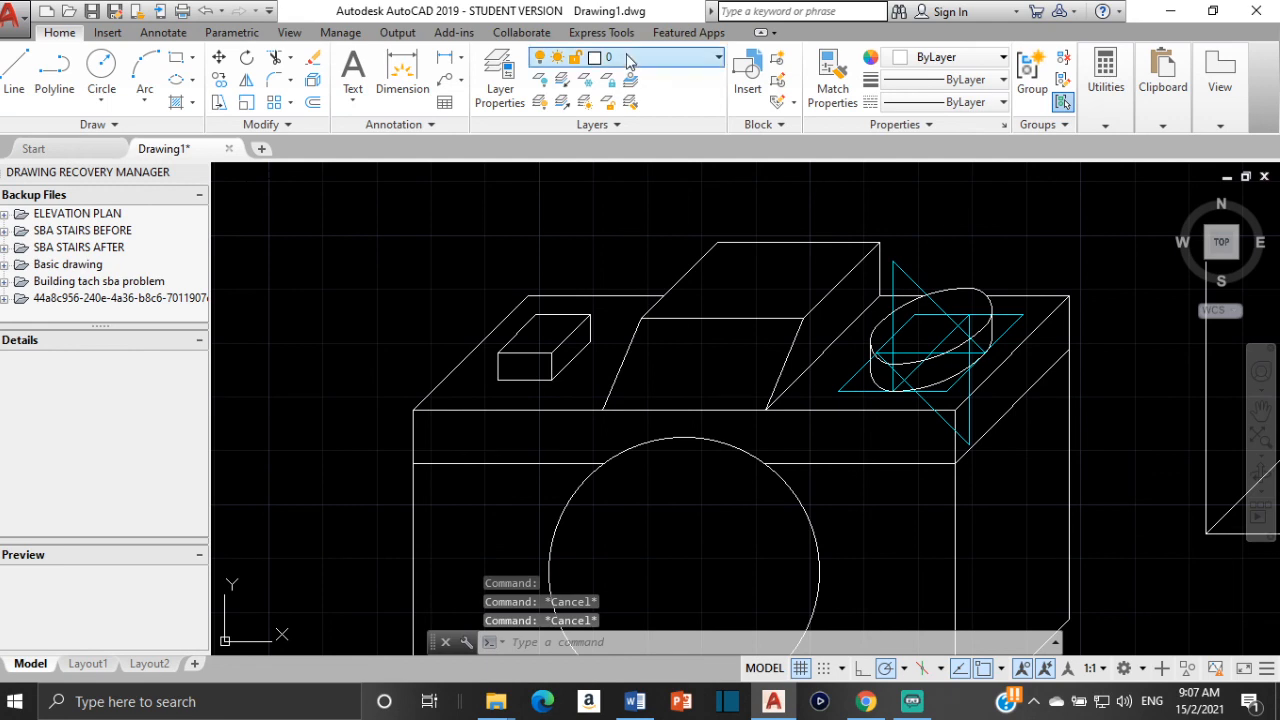
pyautogui.click(692, 61)
pyautogui.press('Escape')
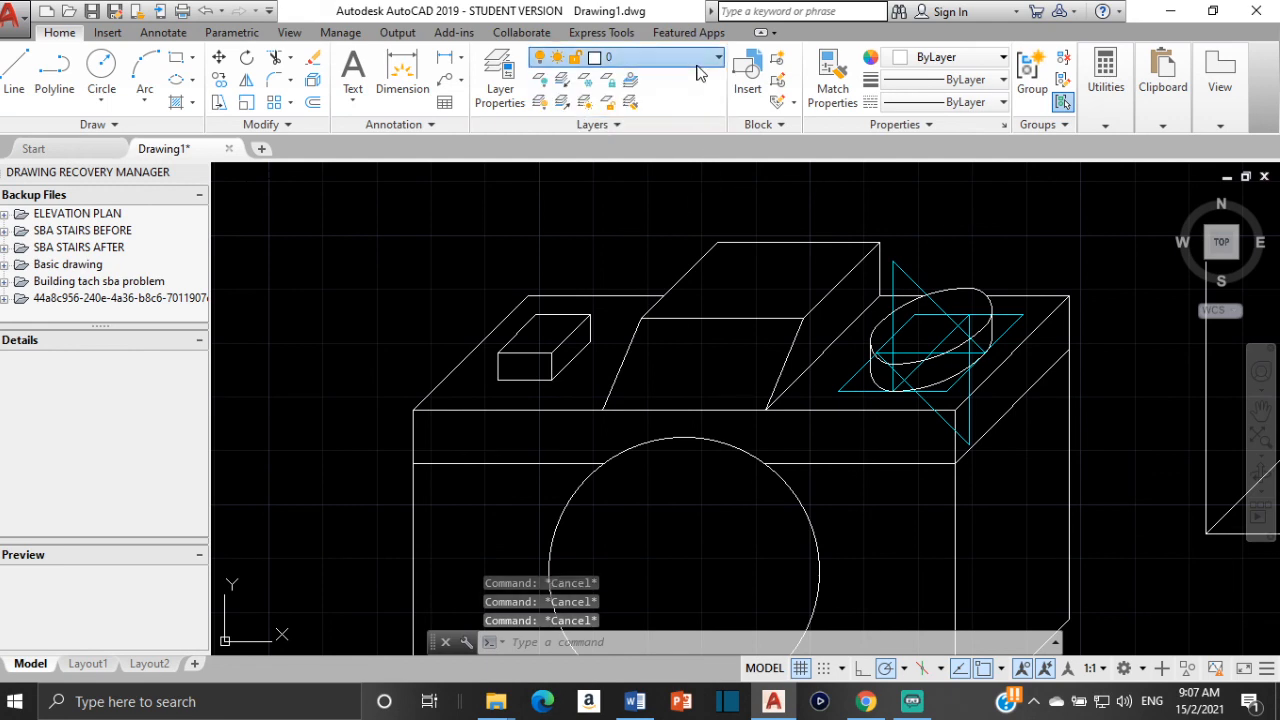
pyautogui.click(696, 65)
pyautogui.click(566, 104)
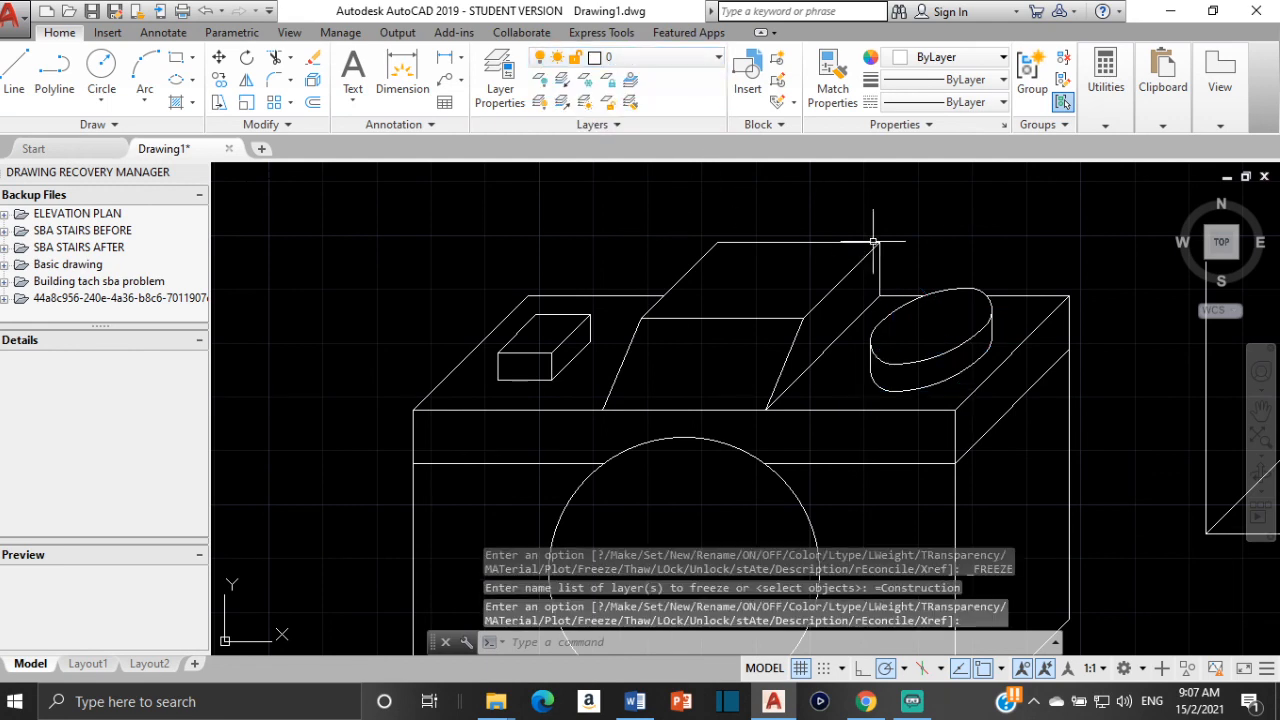
# Erase the three oblique axis guide lines to the right of the camera
pyautogui.scroll(-4, 895, 238)
pyautogui.moveTo(926, 292)
pyautogui.mouseDown(button='middle')
pyautogui.moveTo(866, 378)
pyautogui.moveTo(723, 265)
pyautogui.mouseUp(button='middle')
pyautogui.moveTo(730, 228)
pyautogui.mouseDown()
pyautogui.moveTo(726, 395)
pyautogui.moveTo(857, 361)
pyautogui.moveTo(925, 228)
pyautogui.mouseUp()
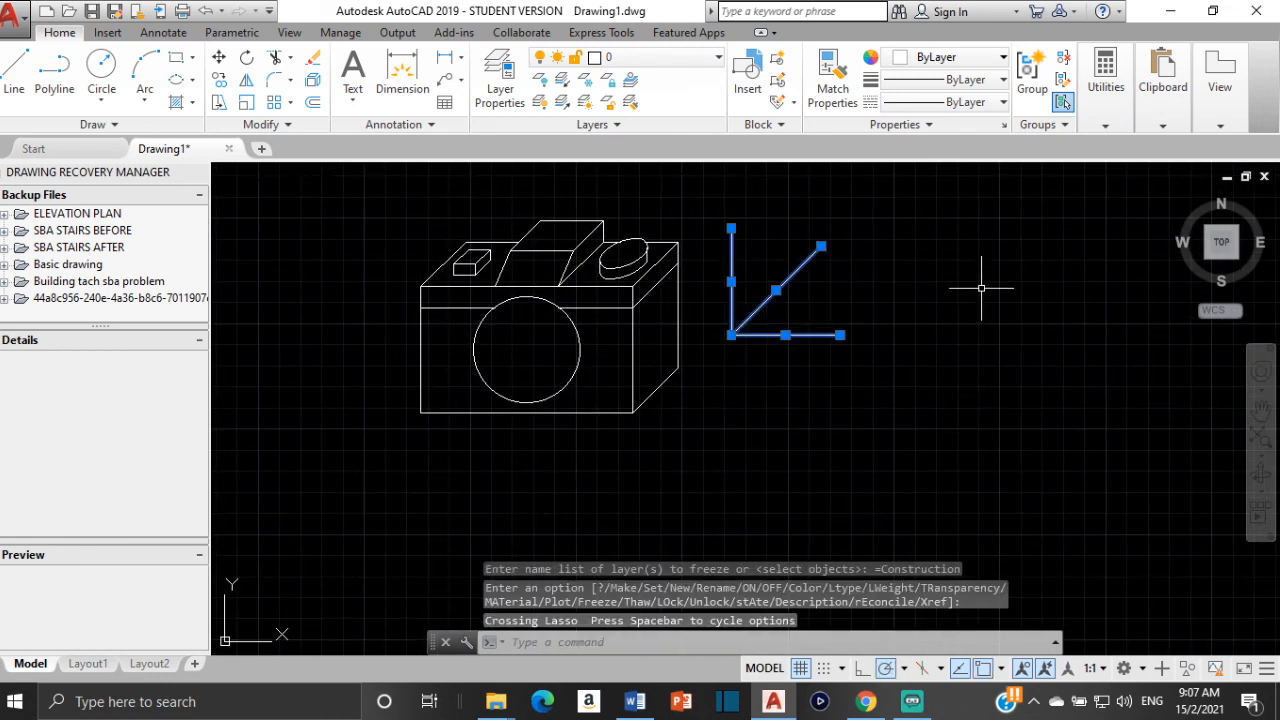
pyautogui.press('Delete')
pyautogui.scroll(2, 692, 252)
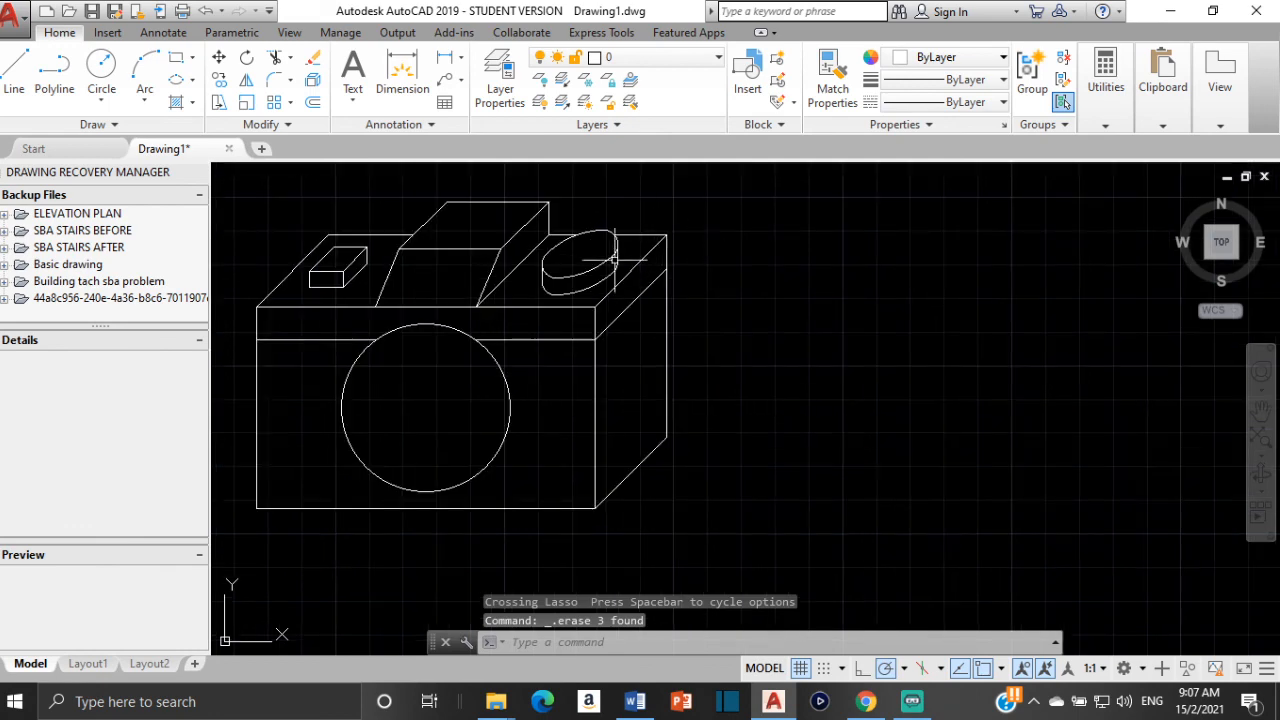
pyautogui.moveTo(614, 258)
pyautogui.mouseDown(button='middle')
pyautogui.moveTo(940, 380)
pyautogui.moveTo(900, 304)
pyautogui.mouseUp(button='middle')
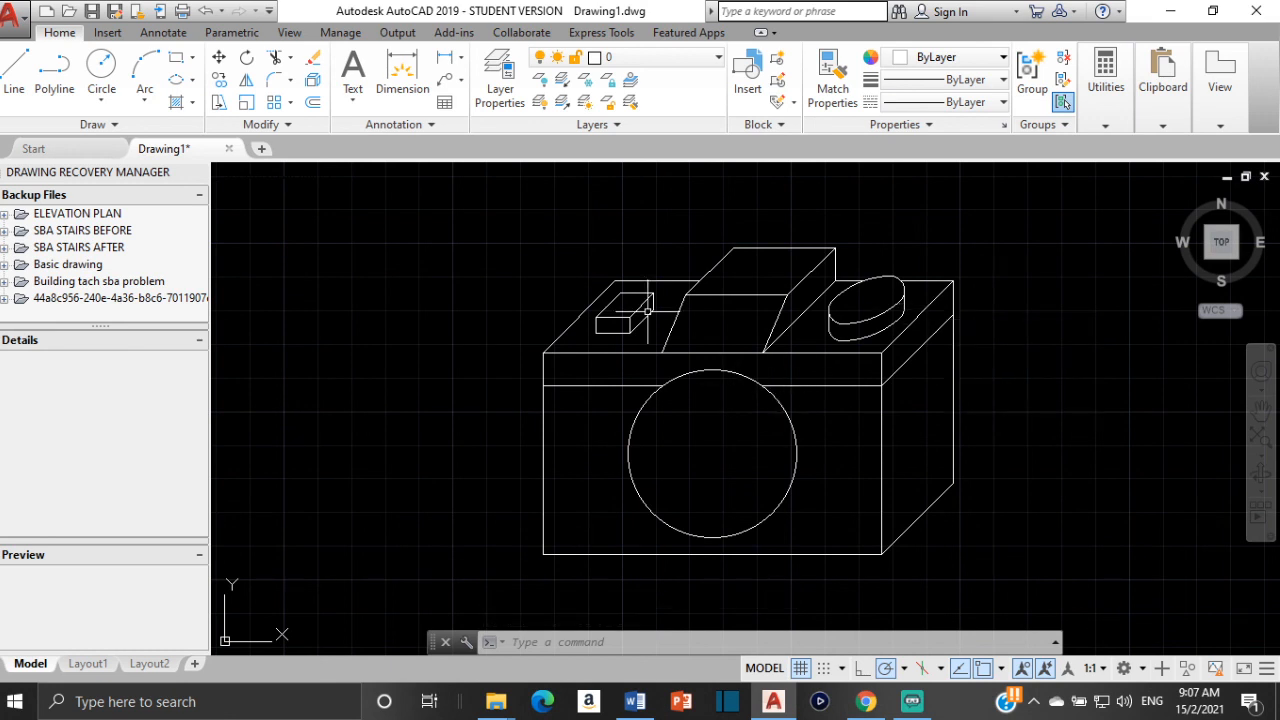
# Measure the lengths of the front top edge and the right receding top edge of the small block on the camera
pyautogui.scroll(4, 648, 312)
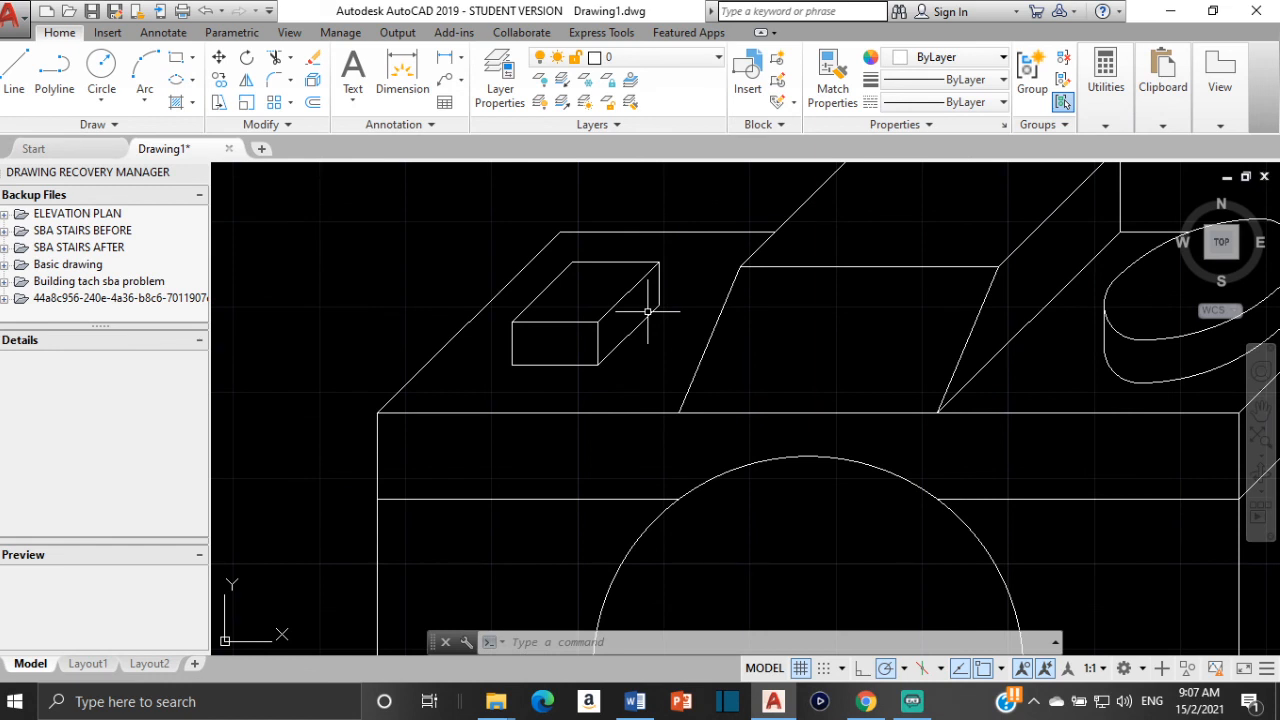
pyautogui.scroll(4, 648, 312)
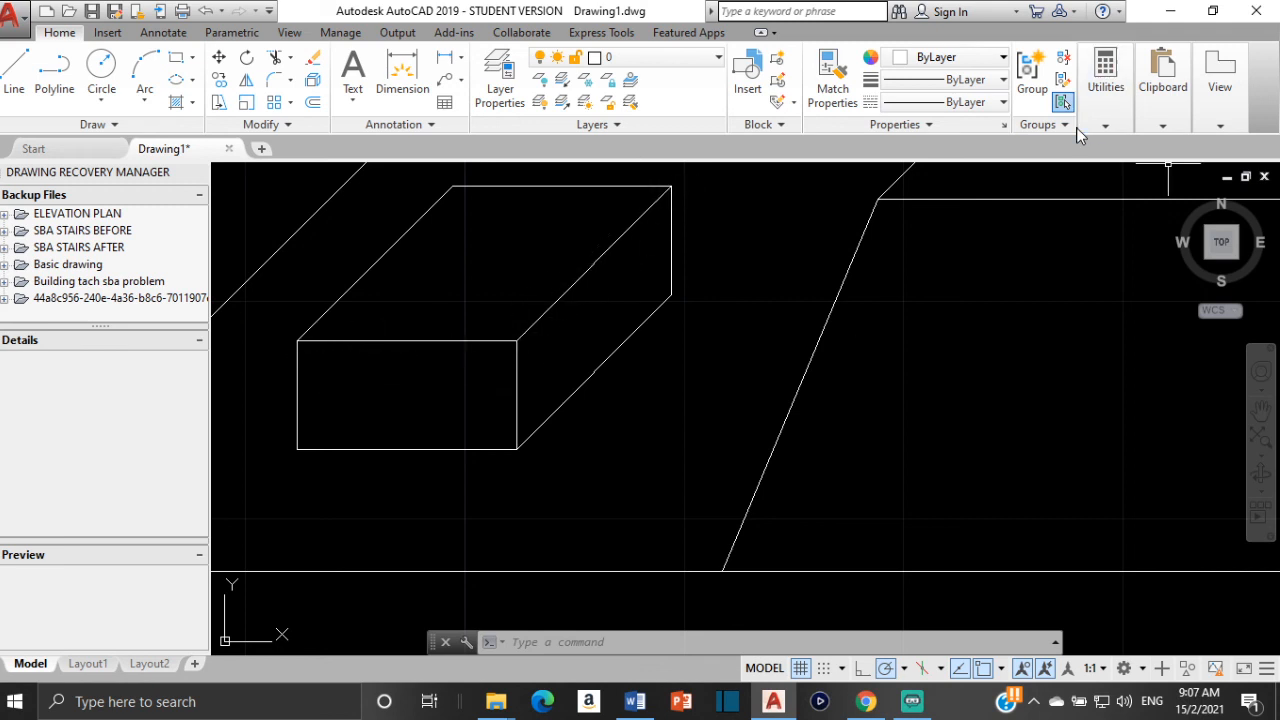
pyautogui.click(1105, 100)
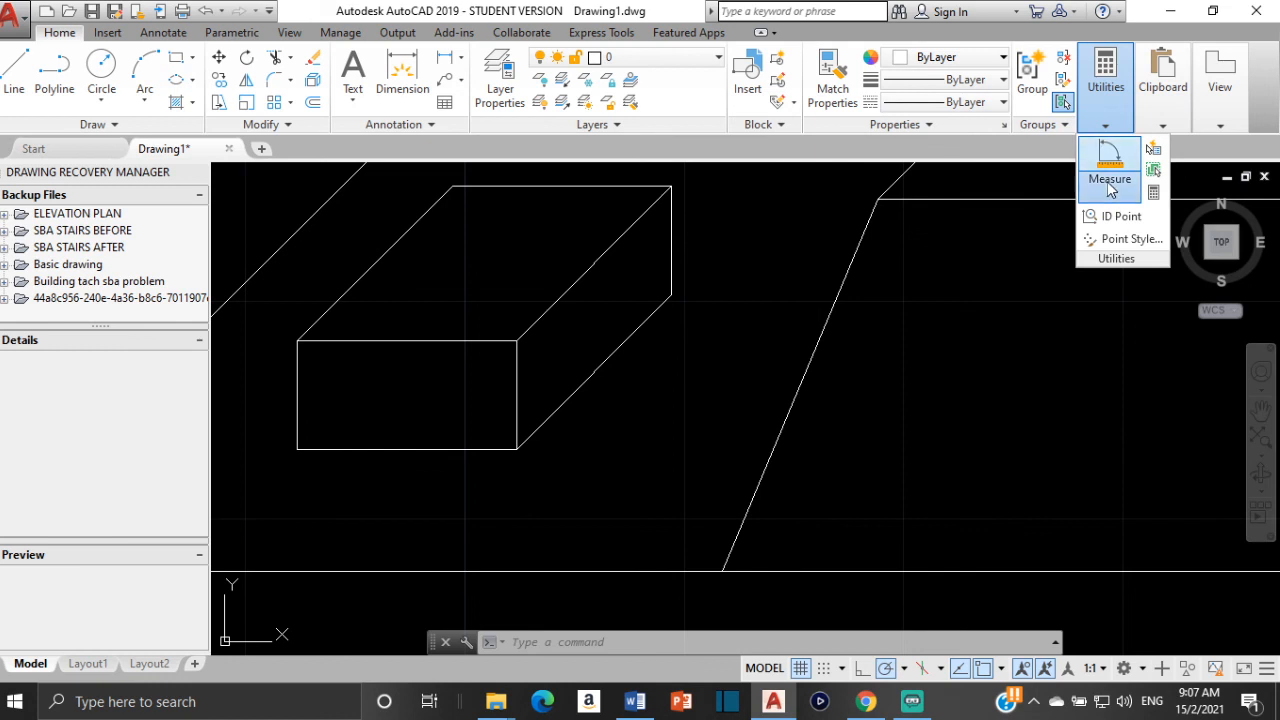
pyautogui.click(1110, 188)
pyautogui.click(1142, 228)
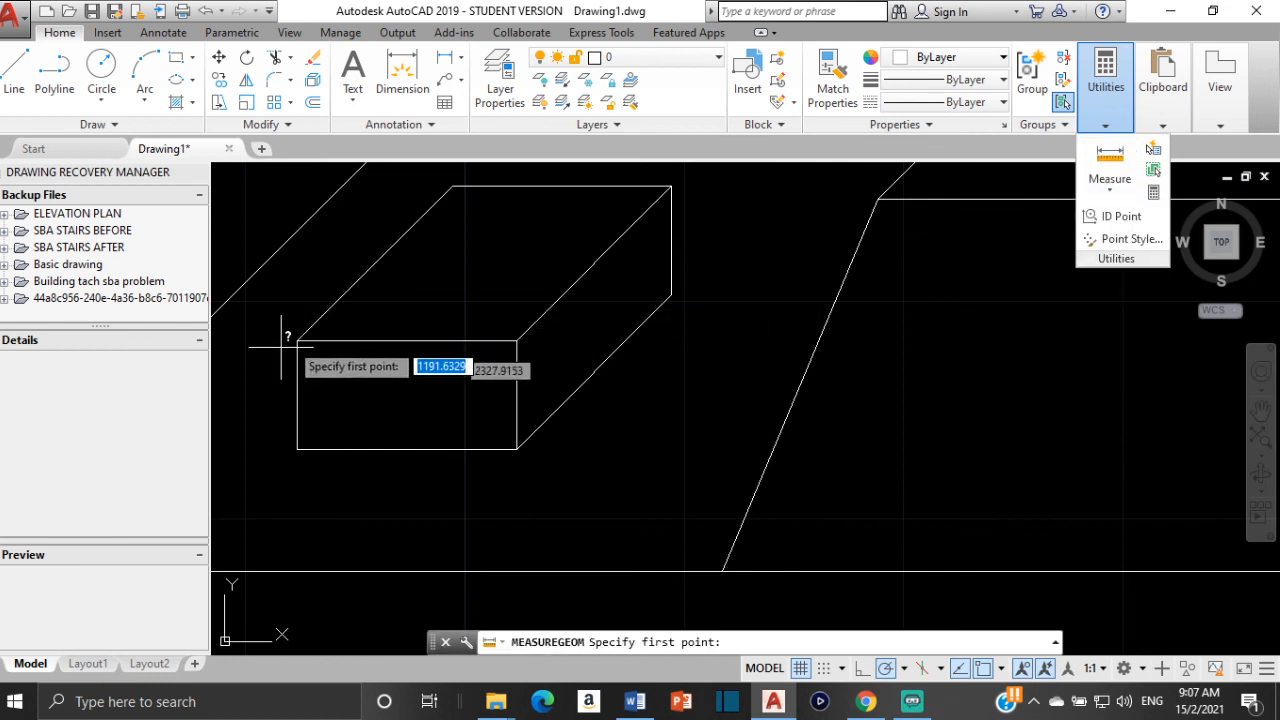
pyautogui.click(297, 341)
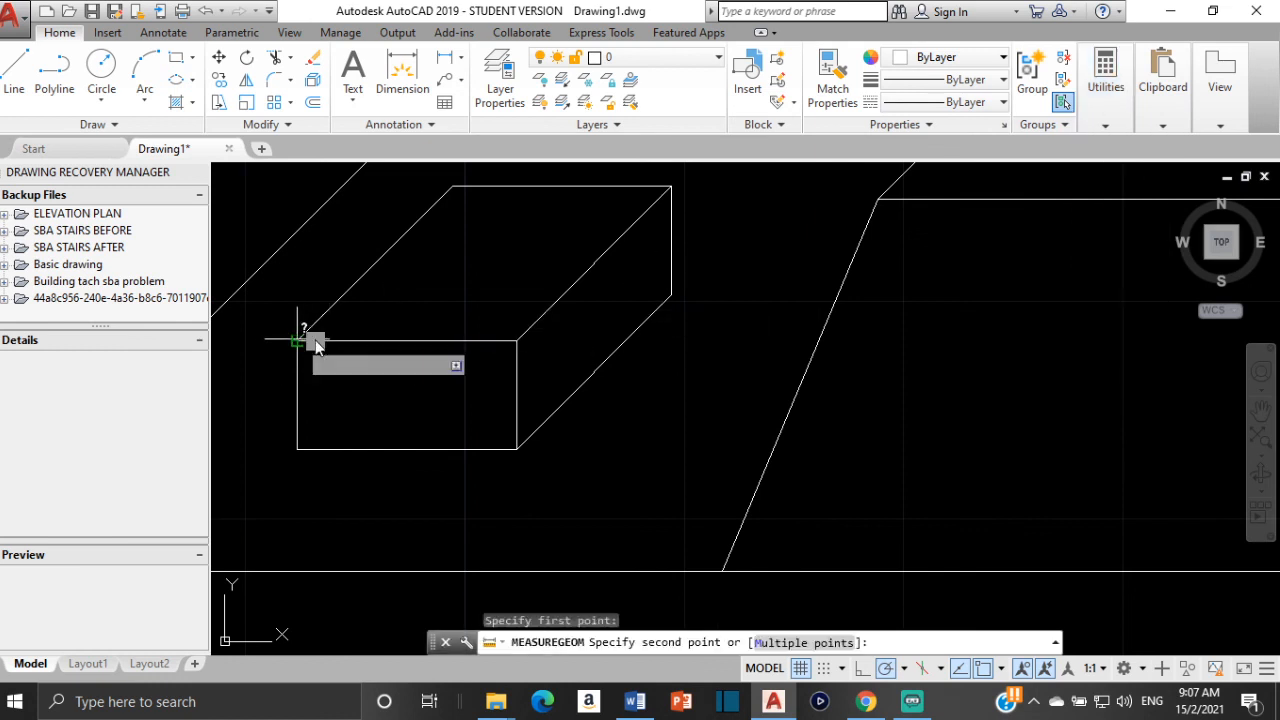
pyautogui.click(515, 341)
pyautogui.press('Return')
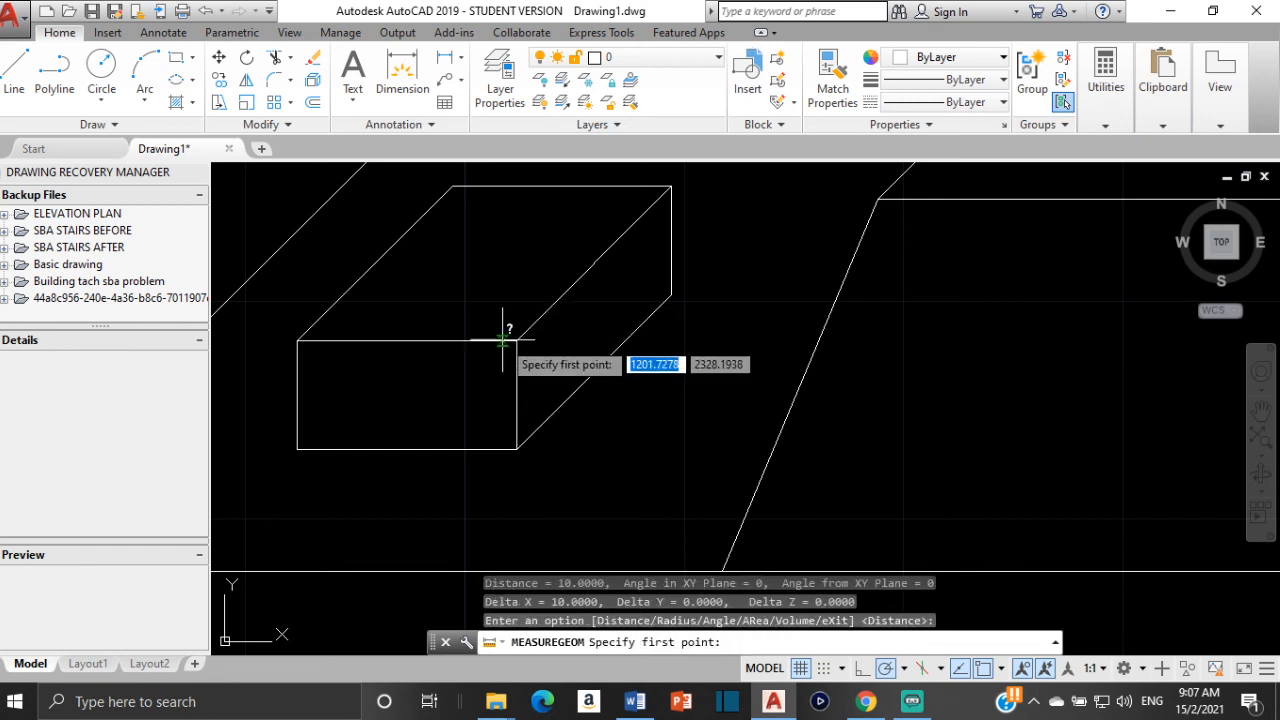
pyautogui.click(517, 341)
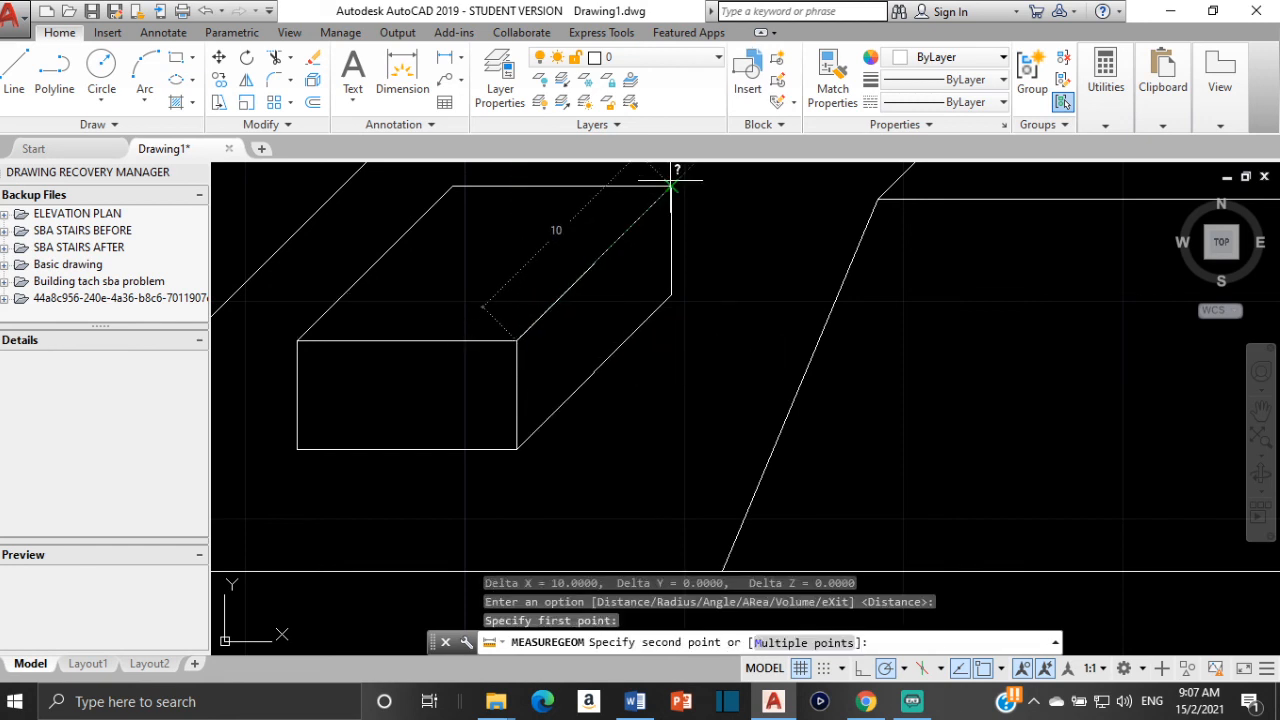
pyautogui.press('Escape')
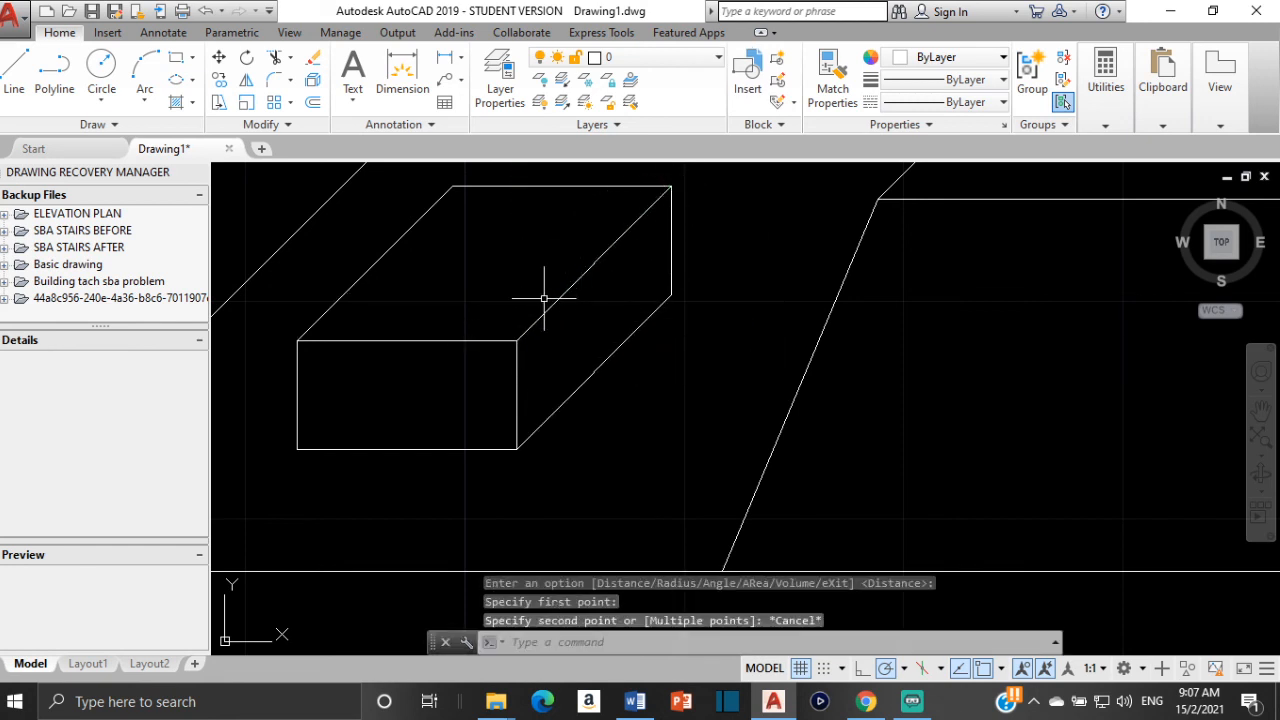
# Examine the small block and the whole finished camera, including the other camera drawing beside it
pyautogui.scroll(-6, 646, 228)
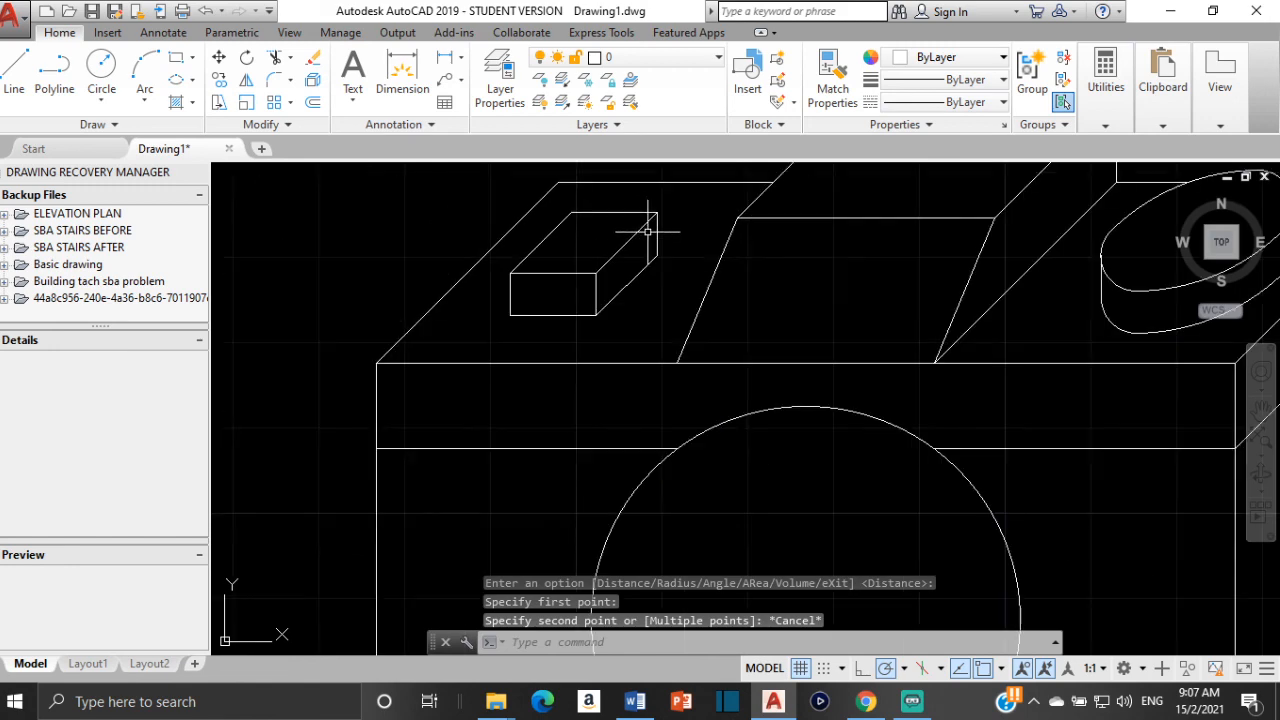
pyautogui.scroll(4, 630, 243)
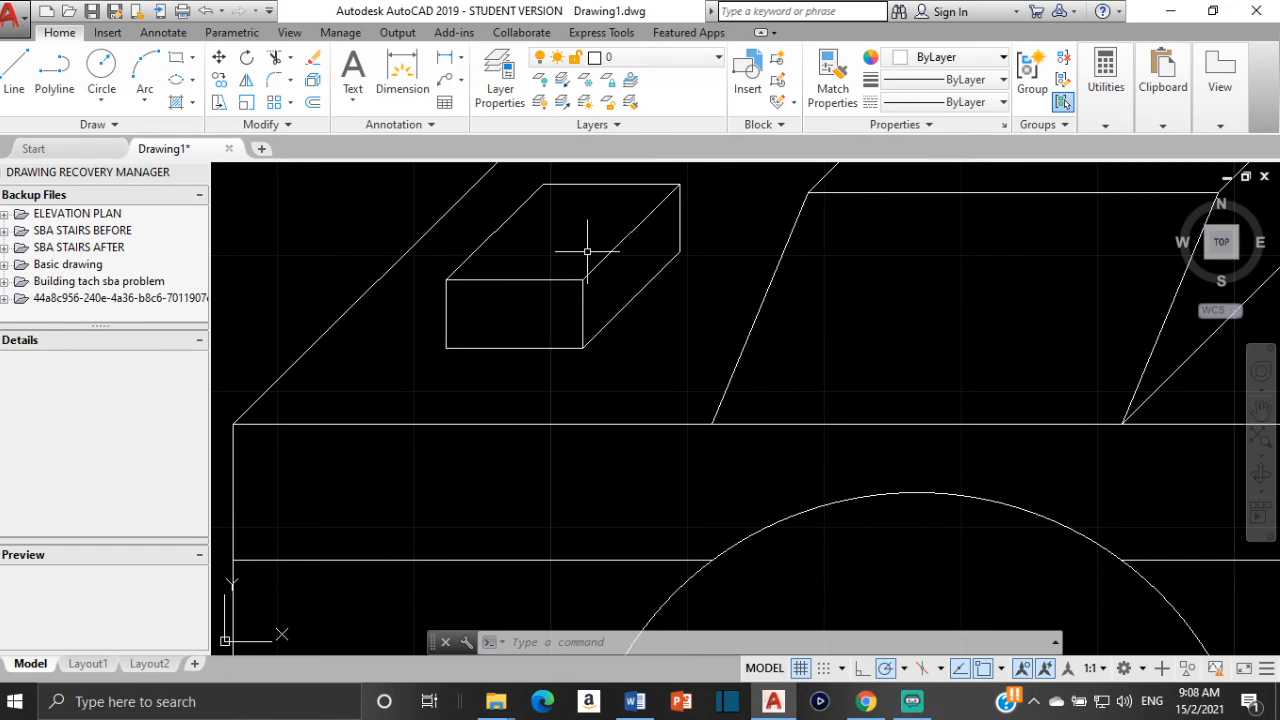
pyautogui.scroll(-2, 628, 251)
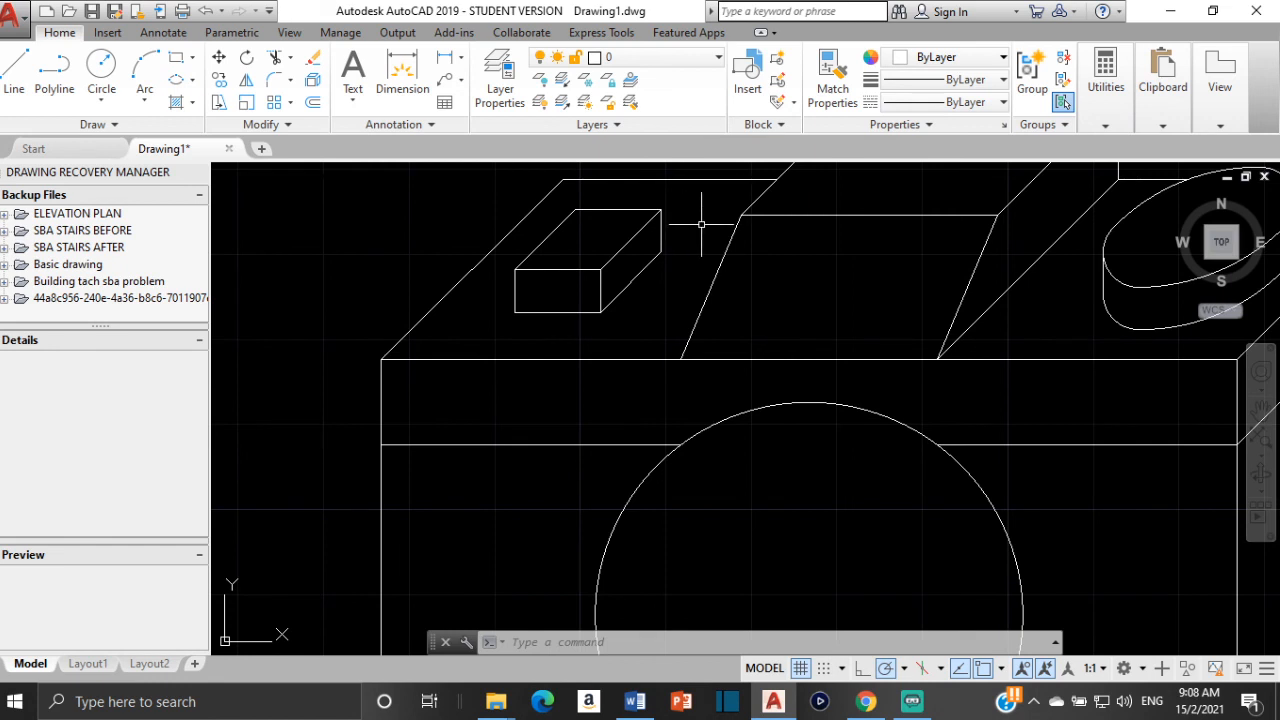
pyautogui.scroll(-3, 718, 237)
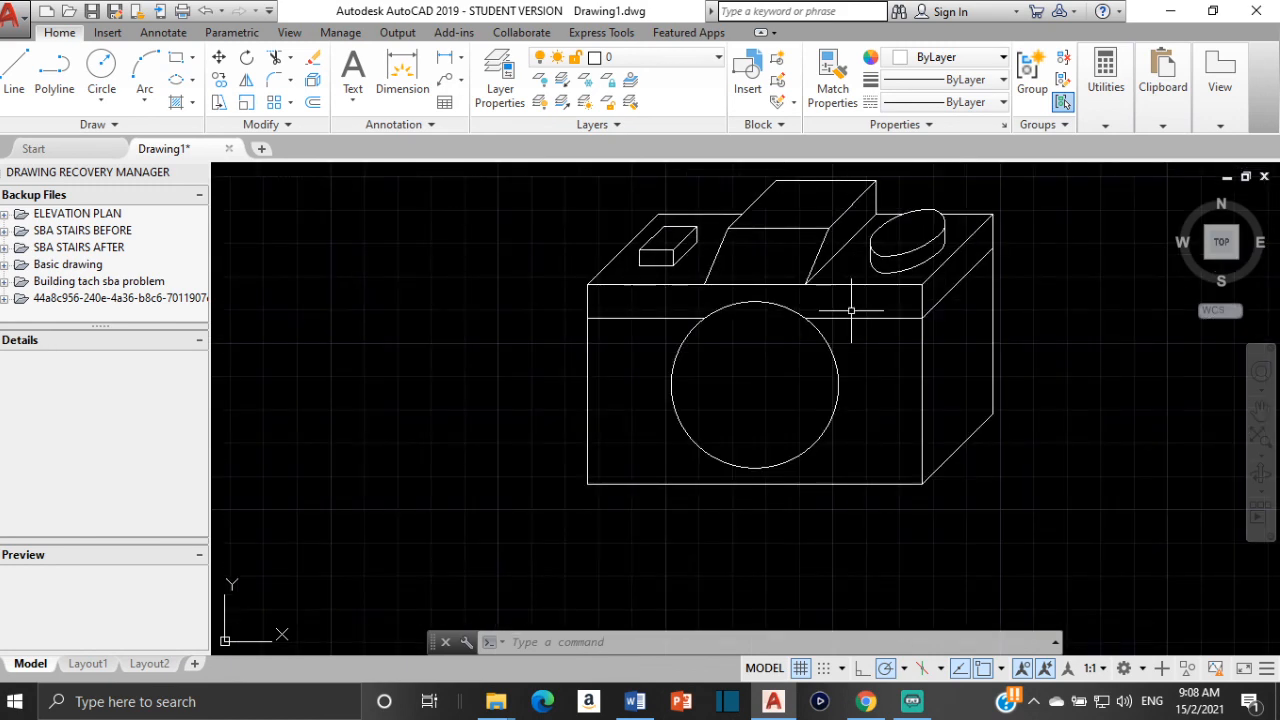
pyautogui.scroll(-2, 883, 263)
pyautogui.moveTo(883, 263); pyautogui.dragTo(849, 303, button='middle')
pyautogui.scroll(2, 849, 303)
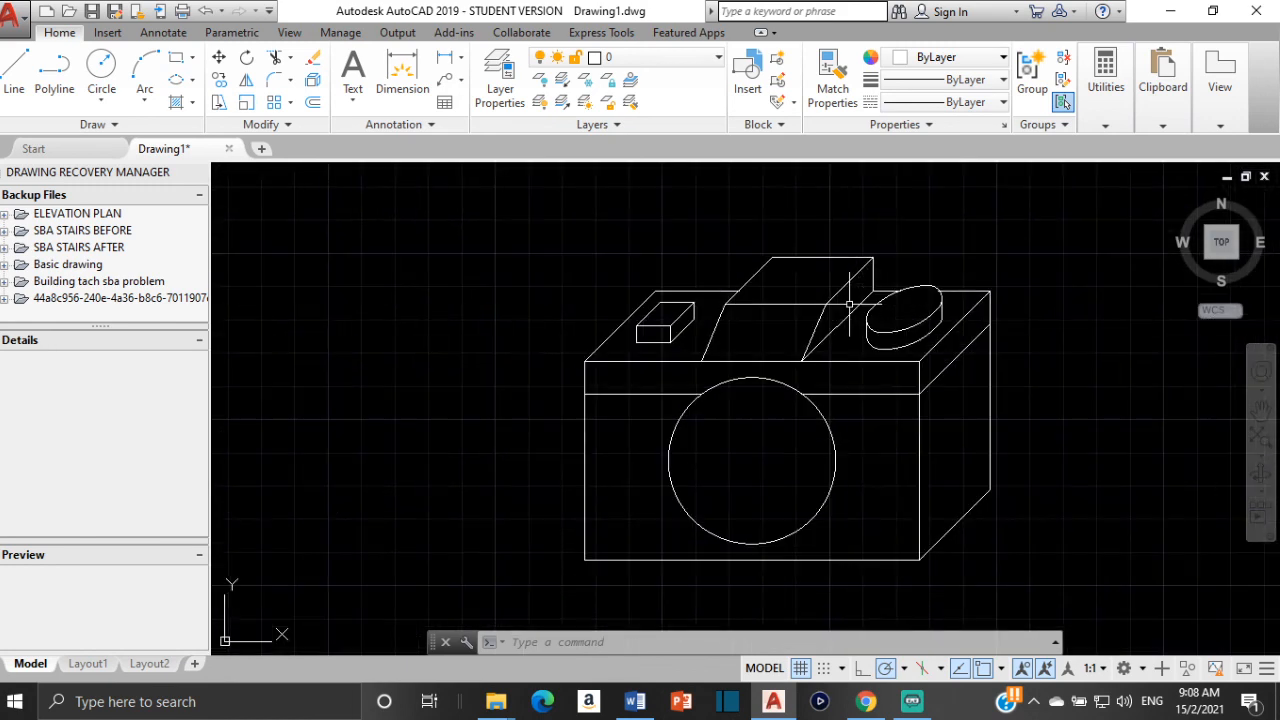
pyautogui.scroll(-2, 996, 391)
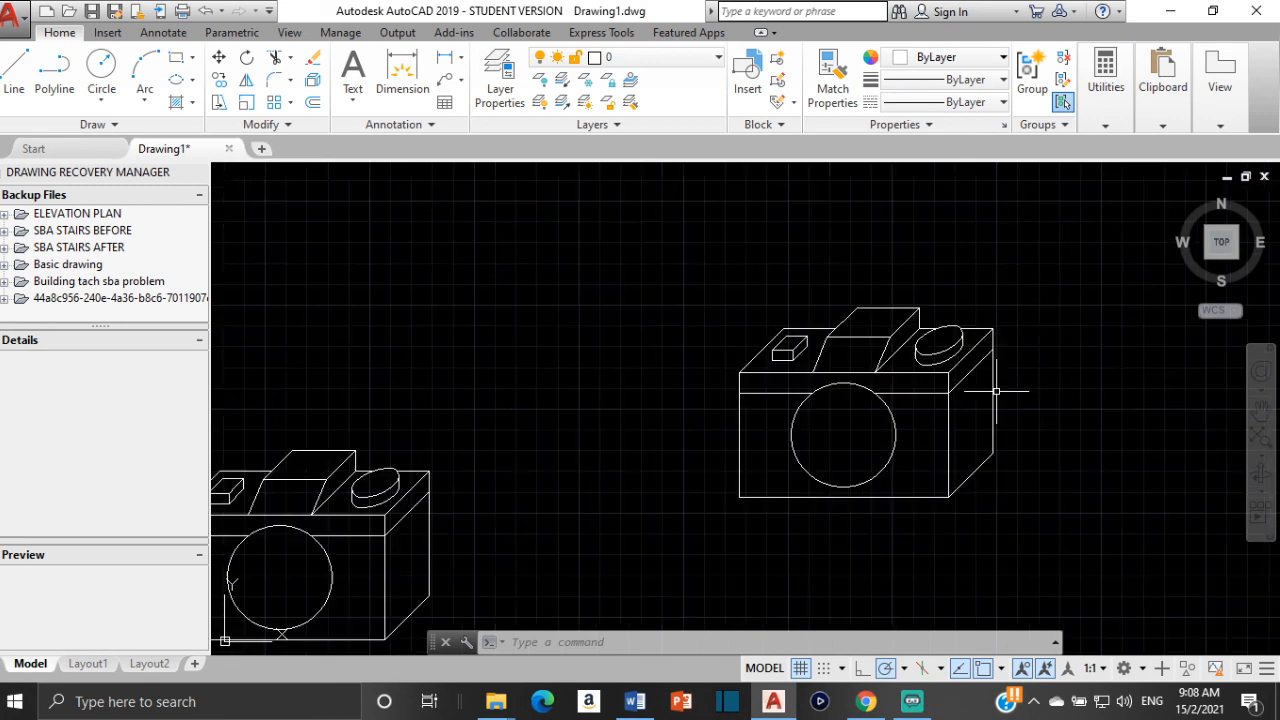
pyautogui.moveTo(946, 451); pyautogui.dragTo(790, 371, button='middle')
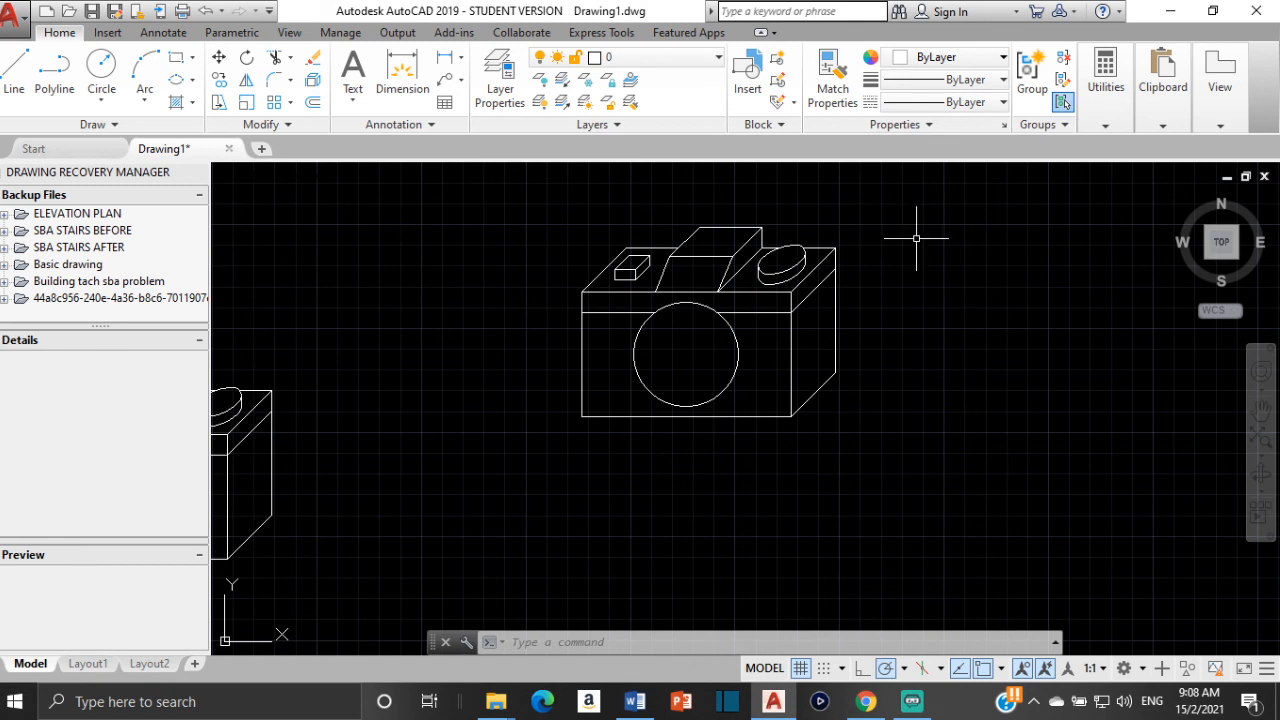
pyautogui.scroll(2, 891, 266)
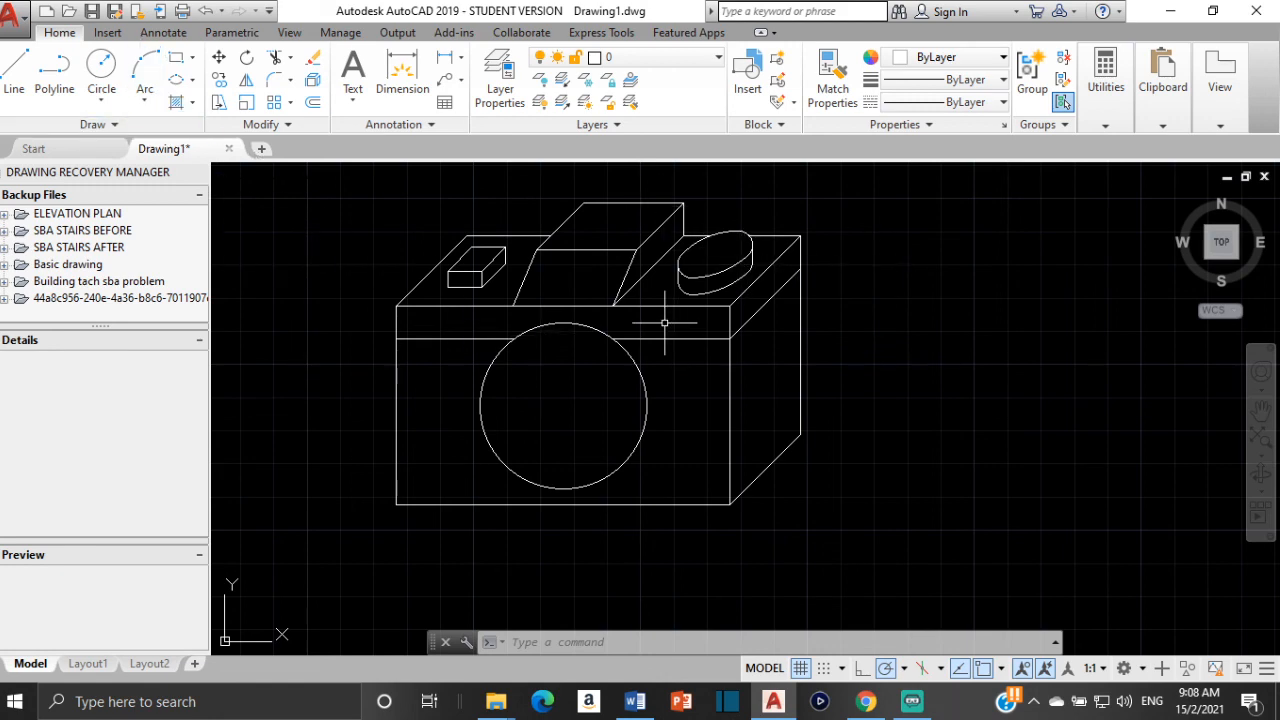
pyautogui.scroll(-2, 710, 313)
pyautogui.scroll(-3, 564, 336)
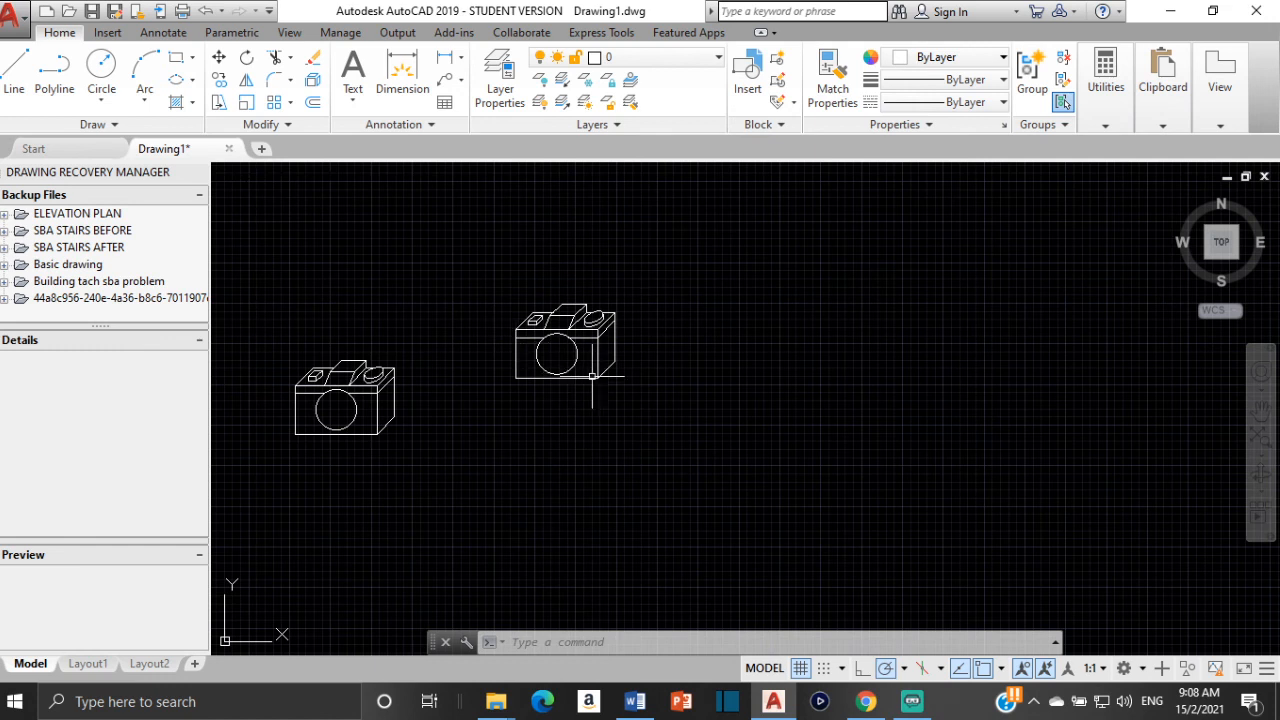
pyautogui.scroll(4, 592, 376)
pyautogui.moveTo(604, 252)
pyautogui.mouseDown(button='middle')
pyautogui.moveTo(616, 254)
pyautogui.moveTo(636, 364)
pyautogui.mouseUp(button='middle')
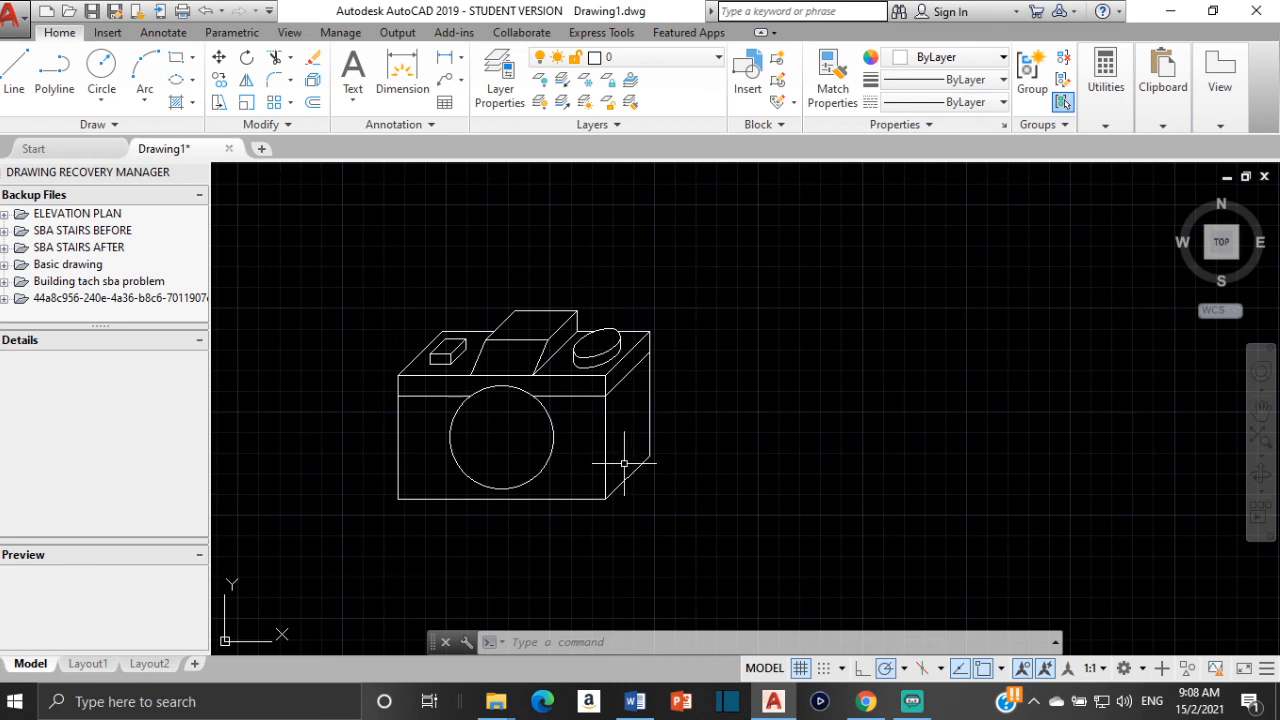
pyautogui.scroll(2, 612, 465)
pyautogui.scroll(-2, 608, 463)
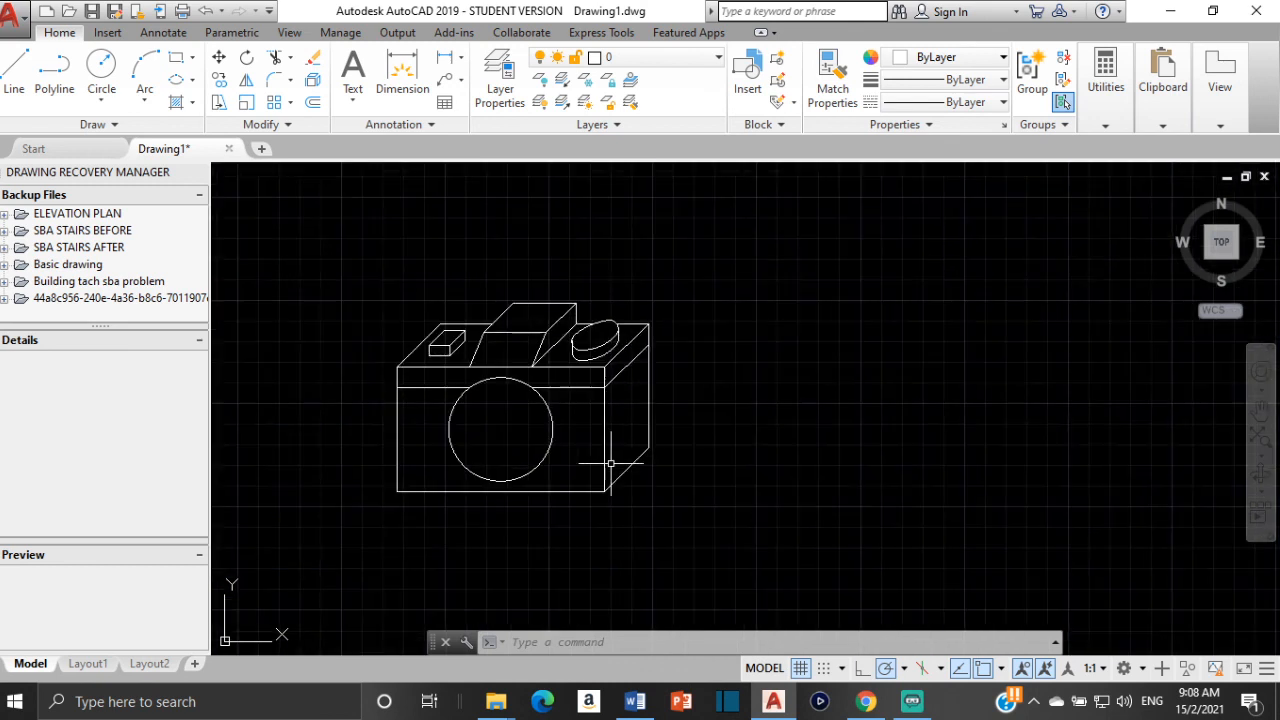